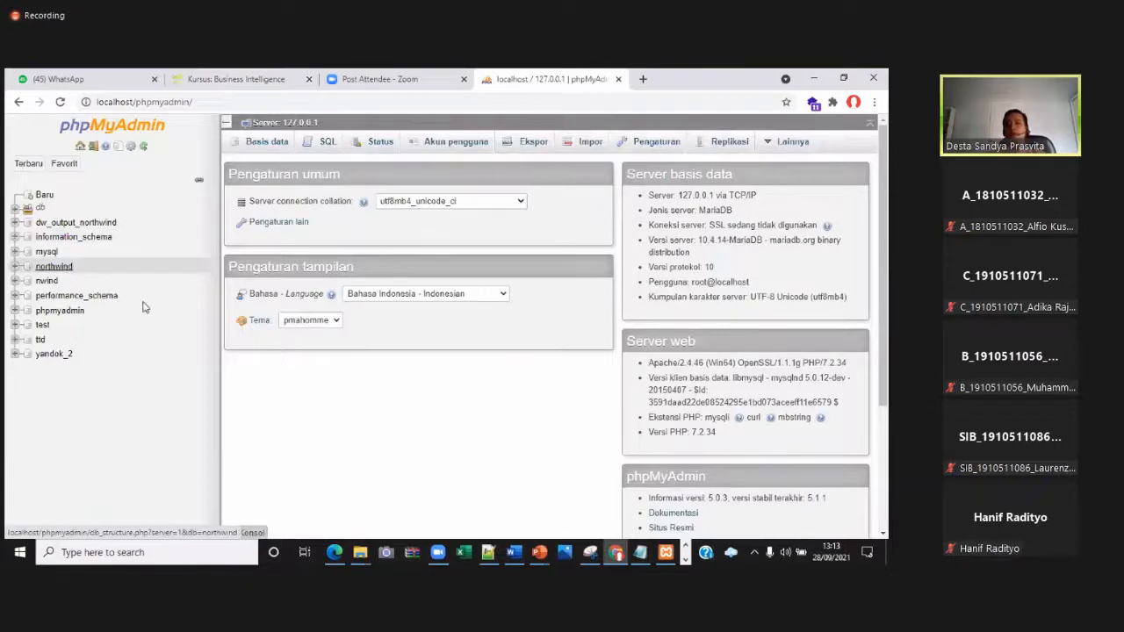
# Open the northwind database and display its table diagram in the Designer
pyautogui.click(74, 263)
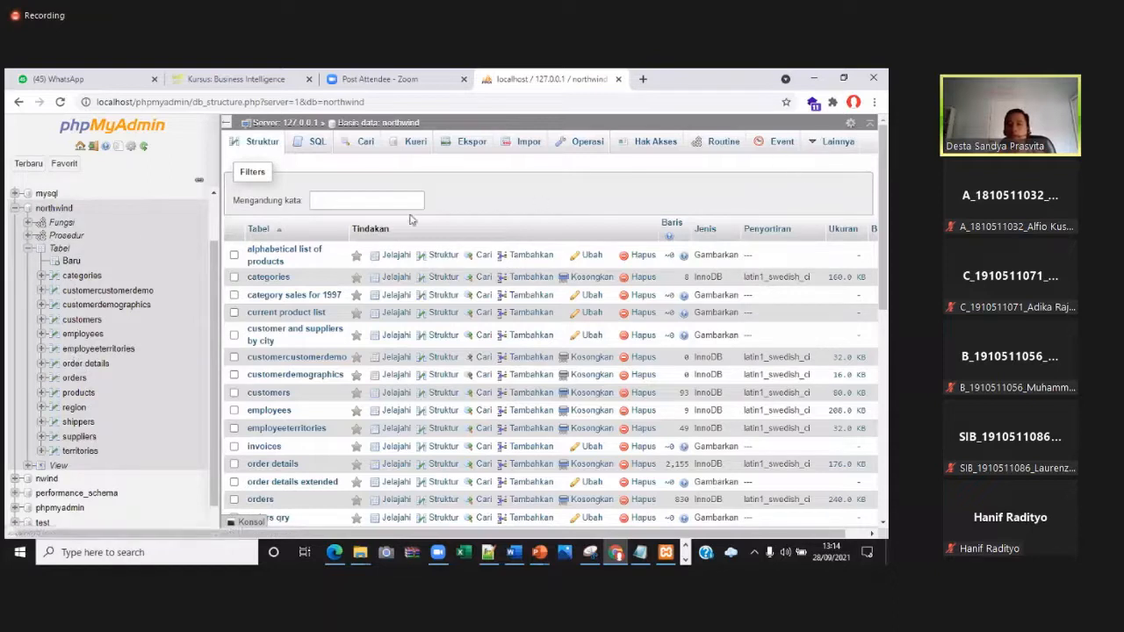
pyautogui.moveTo(821, 142)
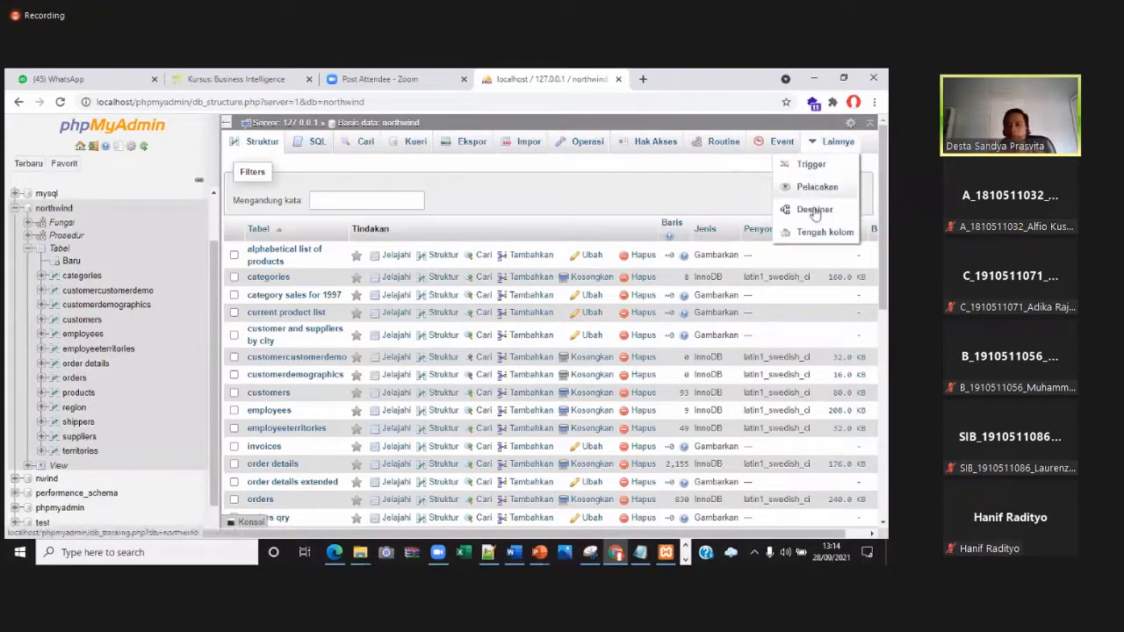
pyautogui.click(815, 211)
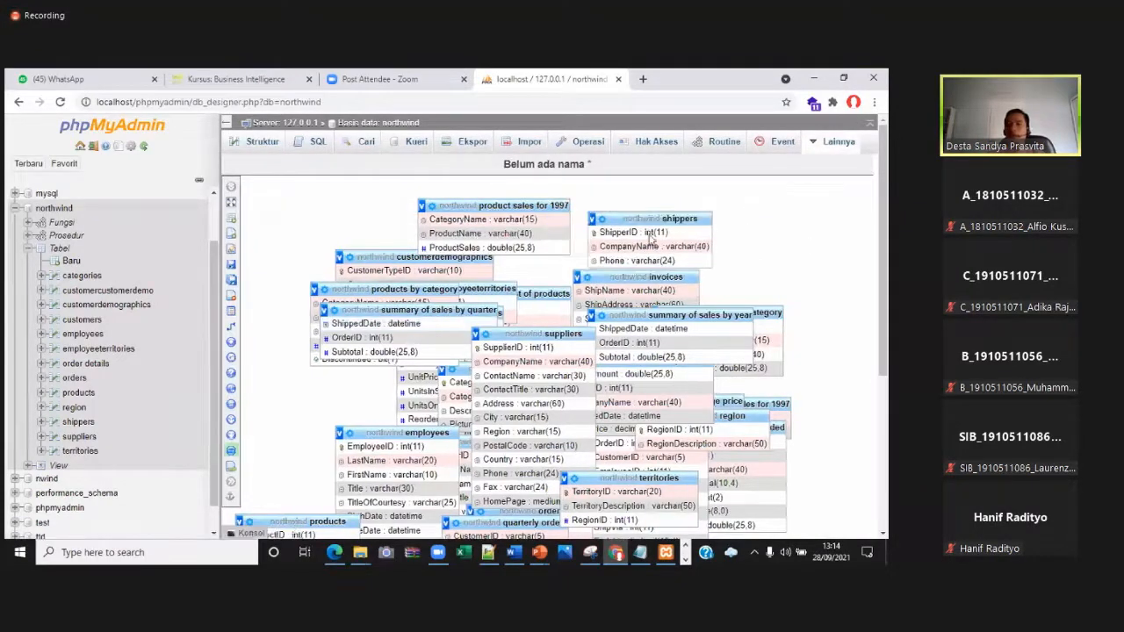
# Move the shippers table beside product sales for 1997 and the suppliers table to the lower-left area of the northwind diagram
pyautogui.moveTo(651, 217); pyautogui.dragTo(381, 205)
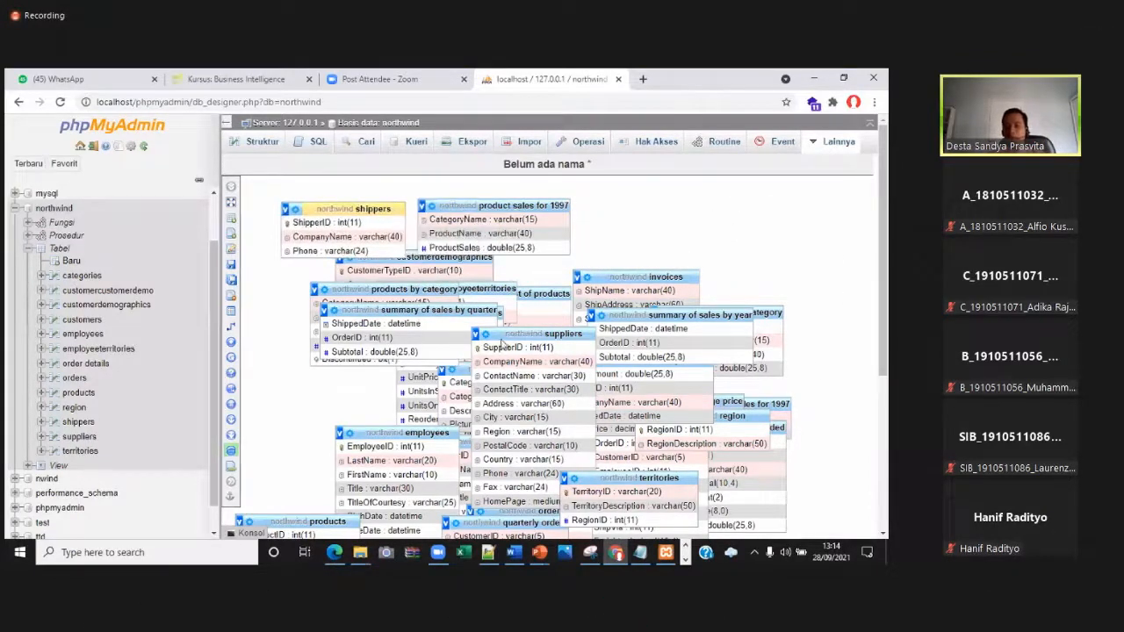
pyautogui.moveTo(502, 345); pyautogui.dragTo(588, 327)
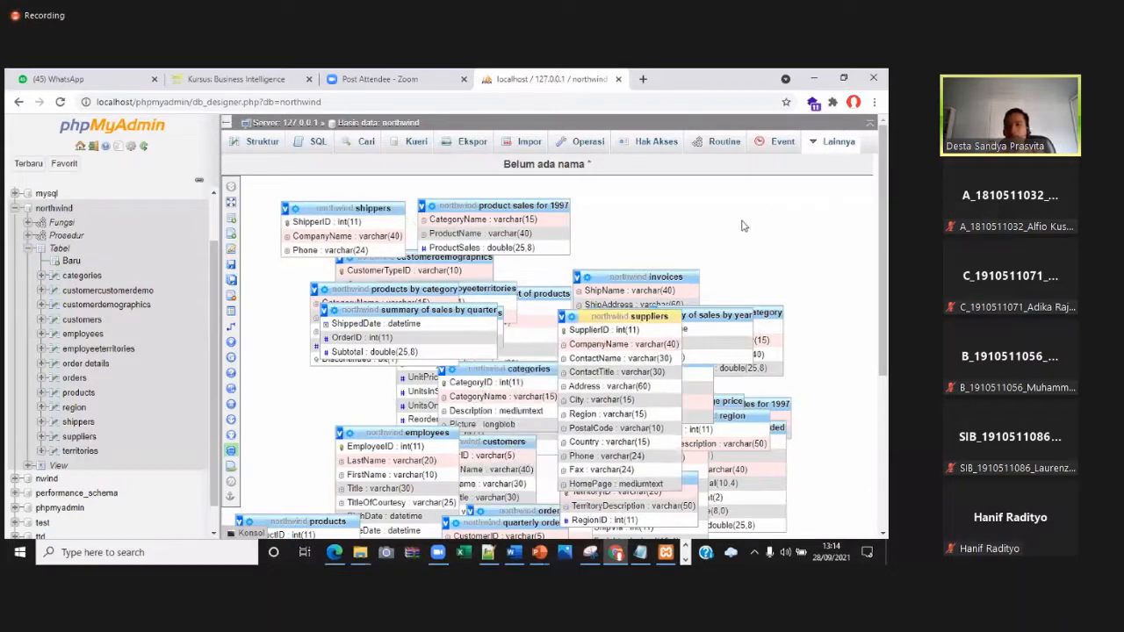
pyautogui.moveTo(741, 226); pyautogui.dragTo(333, 369)
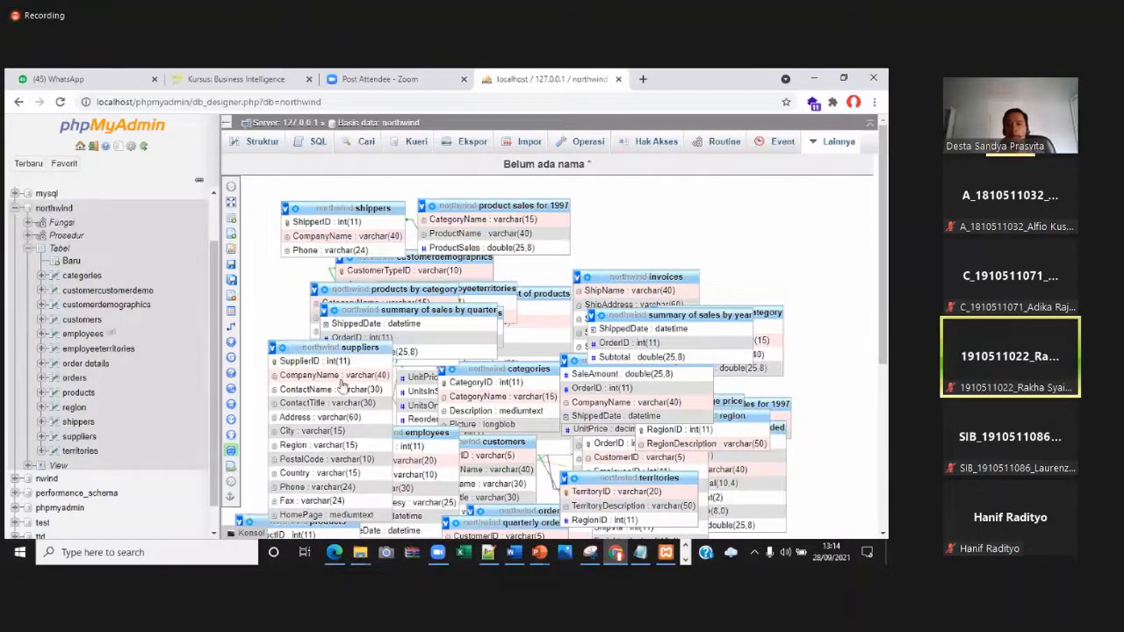
# Switch to the dw_output_northwind database and display its table diagram in the Designer
pyautogui.click(60, 249)
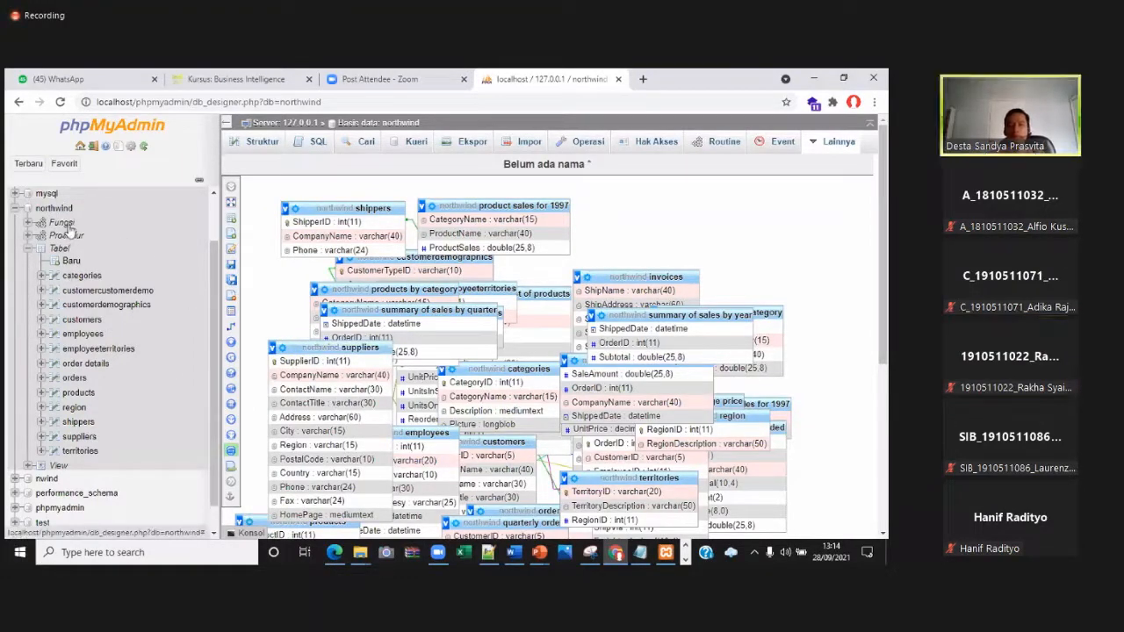
pyautogui.click(70, 223)
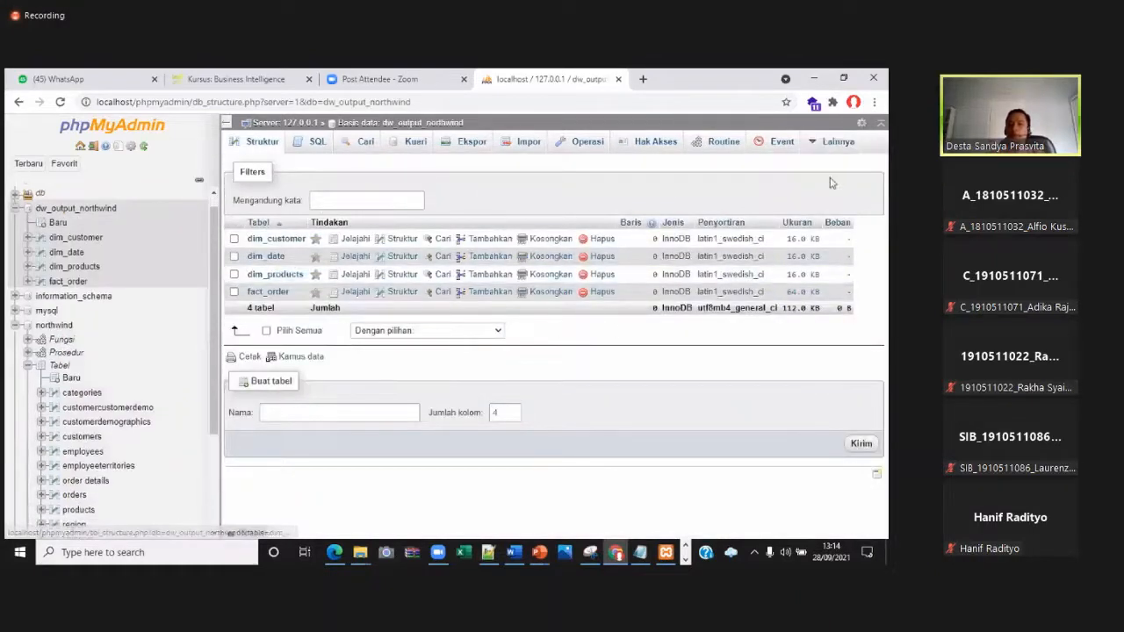
pyautogui.moveTo(834, 142)
pyautogui.click(809, 209)
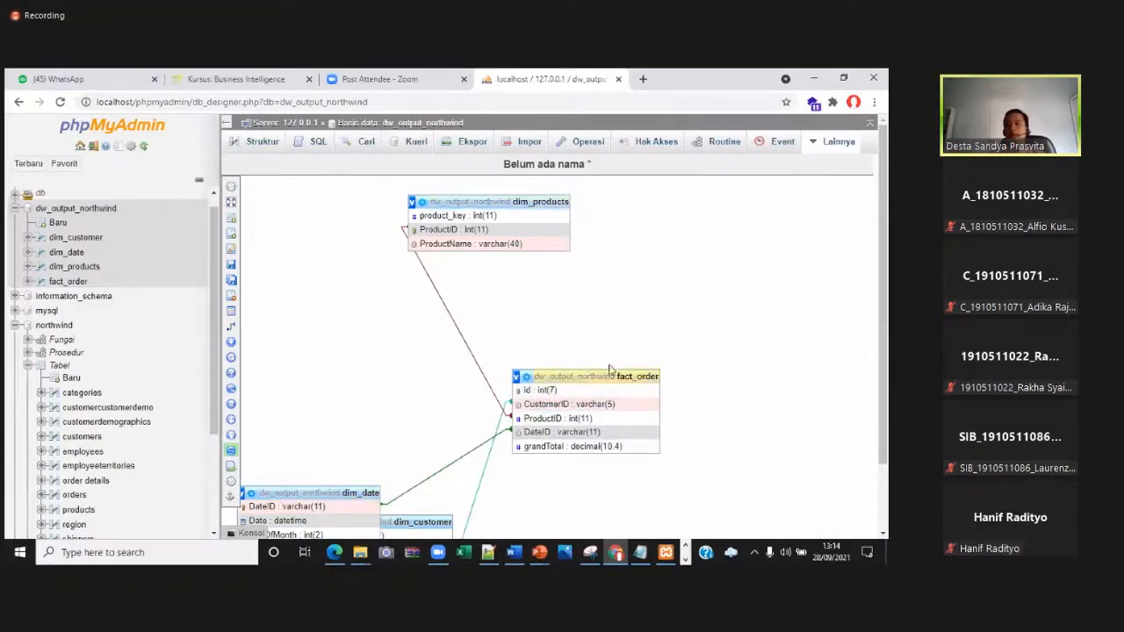
# Spread out the dimension tables by moving dim_date up to the left side and dim_products to the upper right of the diagram
pyautogui.moveTo(338, 493); pyautogui.dragTo(392, 371)
pyautogui.moveTo(417, 314); pyautogui.dragTo(361, 285)
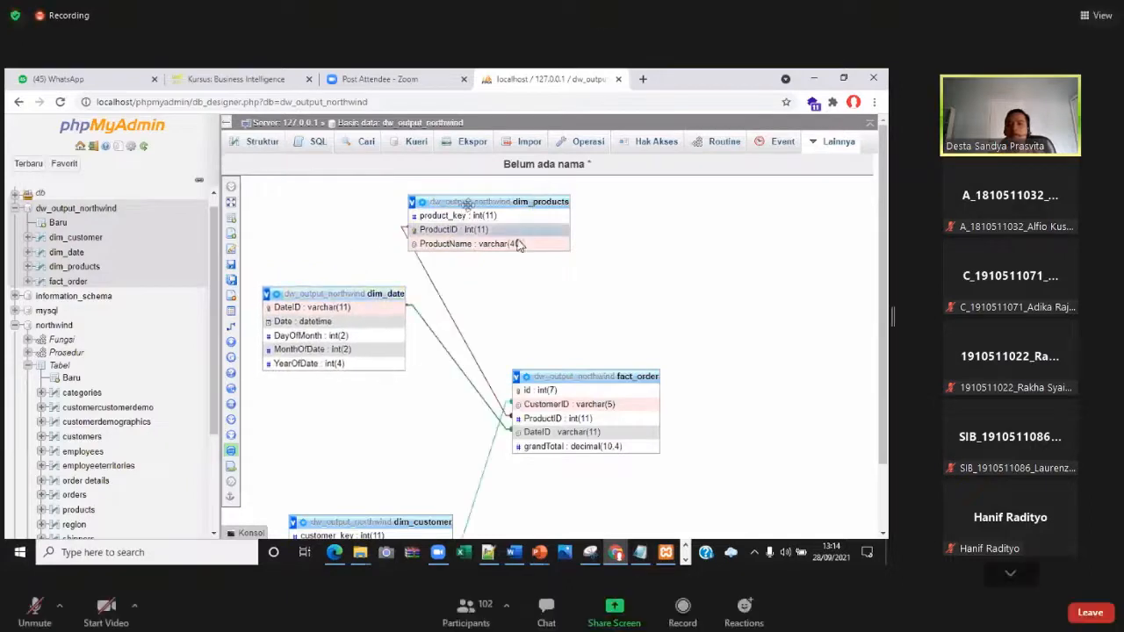
pyautogui.moveTo(539, 201); pyautogui.dragTo(830, 210)
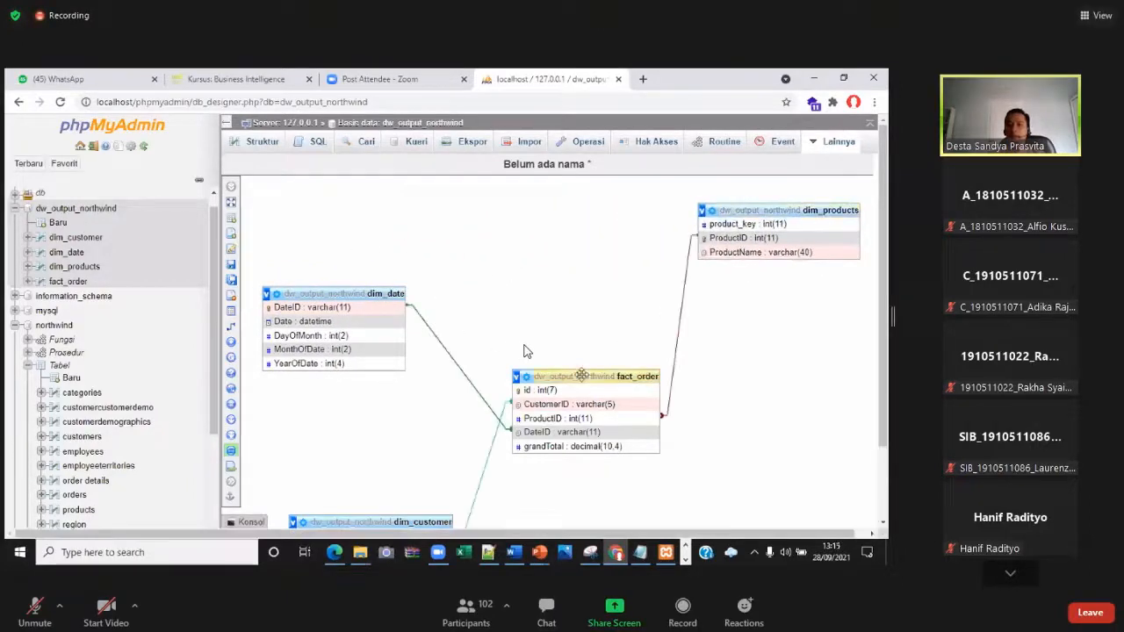
# Reposition the fact_order table in the middle of the diagram, between dim_date and dim_products
pyautogui.moveTo(635, 336); pyautogui.dragTo(559, 300)
pyautogui.moveTo(567, 376); pyautogui.dragTo(605, 481)
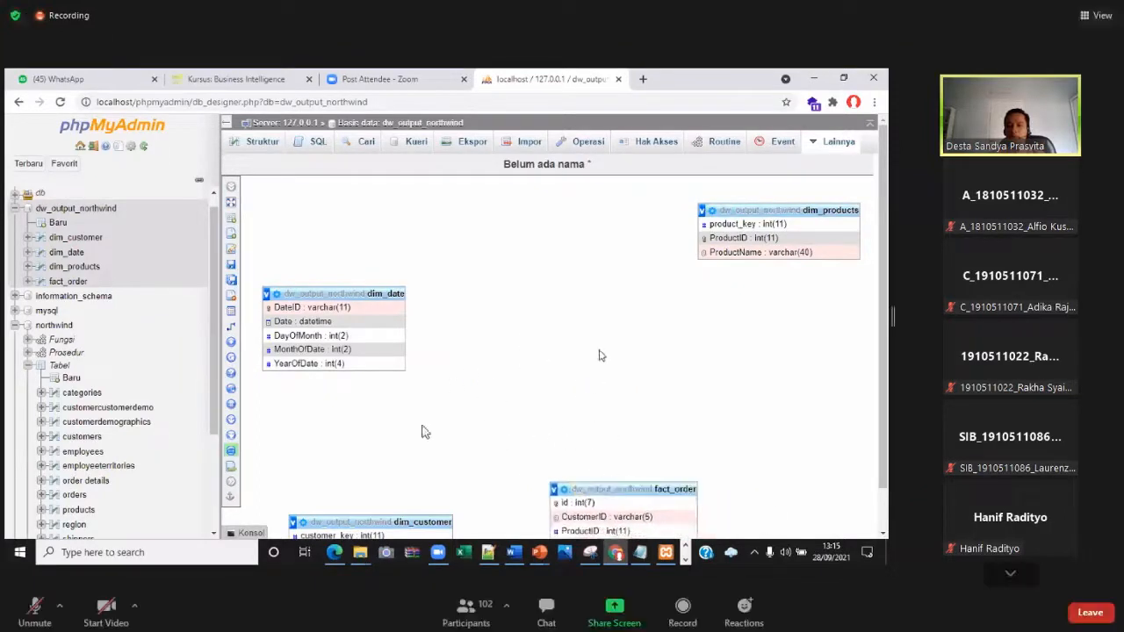
pyautogui.scroll(-1, 617, 434)
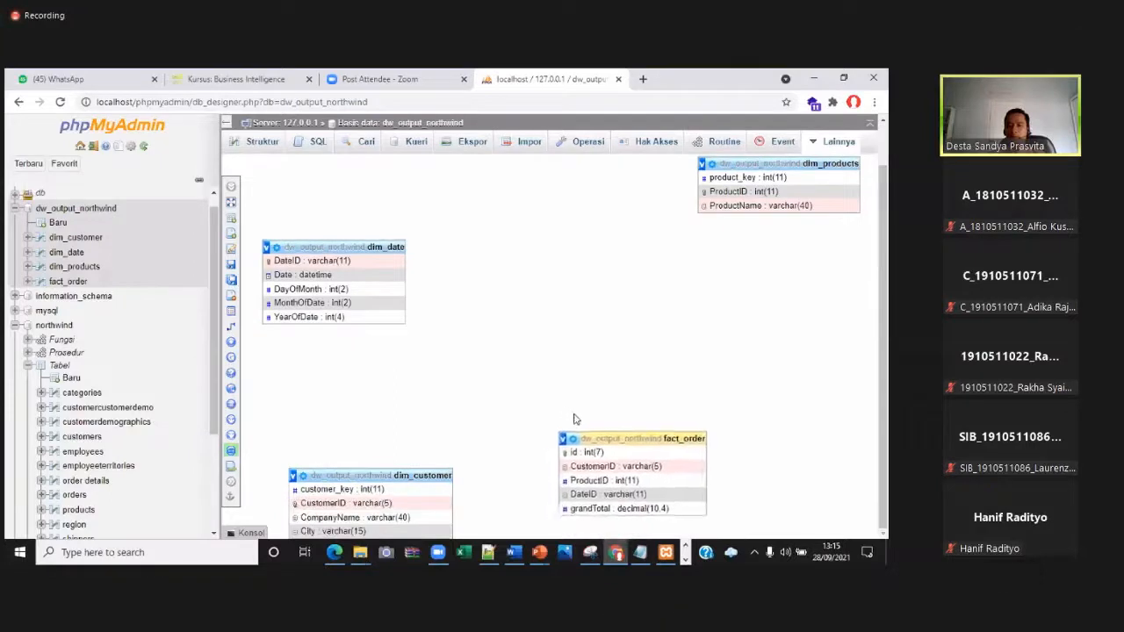
pyautogui.moveTo(575, 419)
pyautogui.mouseDown()
pyautogui.moveTo(589, 416)
pyautogui.moveTo(609, 361)
pyautogui.moveTo(586, 420)
pyautogui.mouseUp()
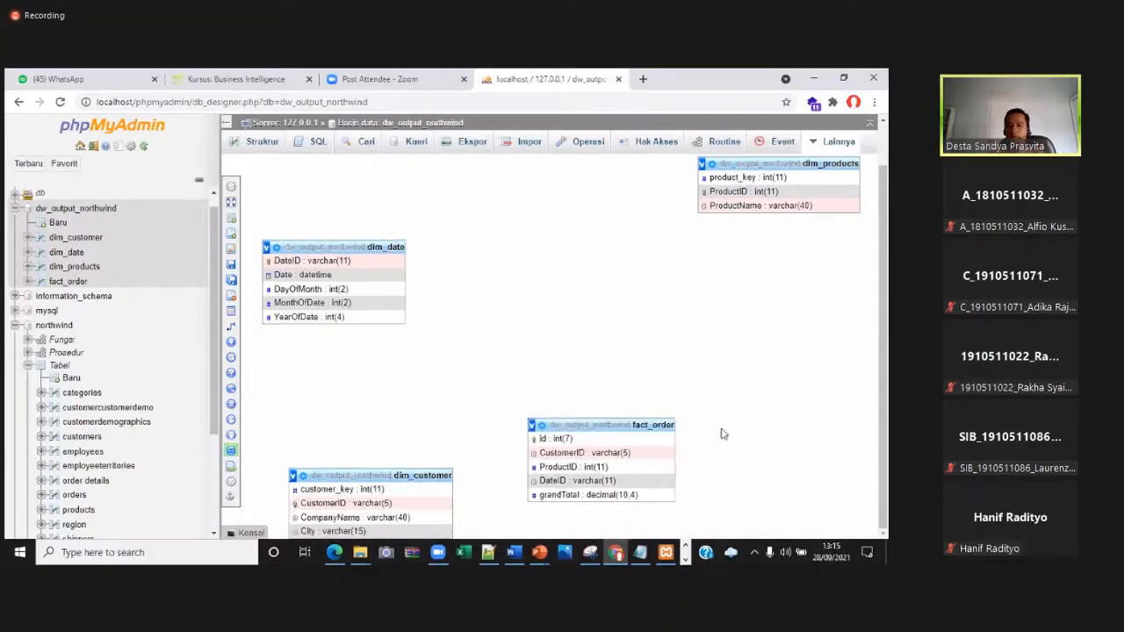
pyautogui.moveTo(523, 395); pyautogui.dragTo(436, 463)
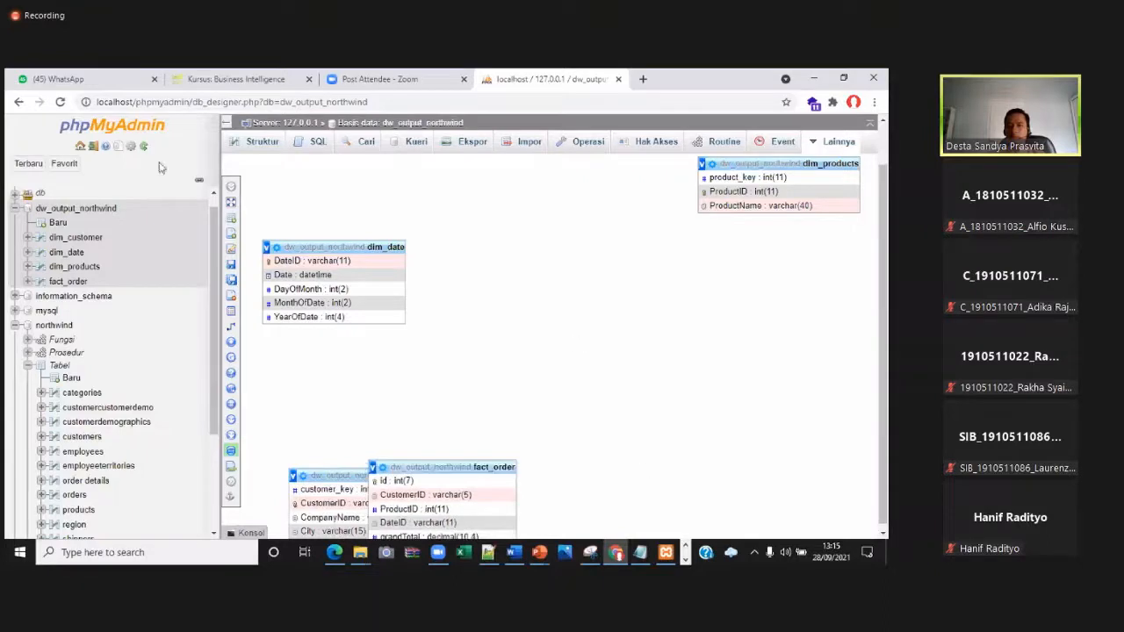
pyautogui.moveTo(159, 166); pyautogui.dragTo(567, 252)
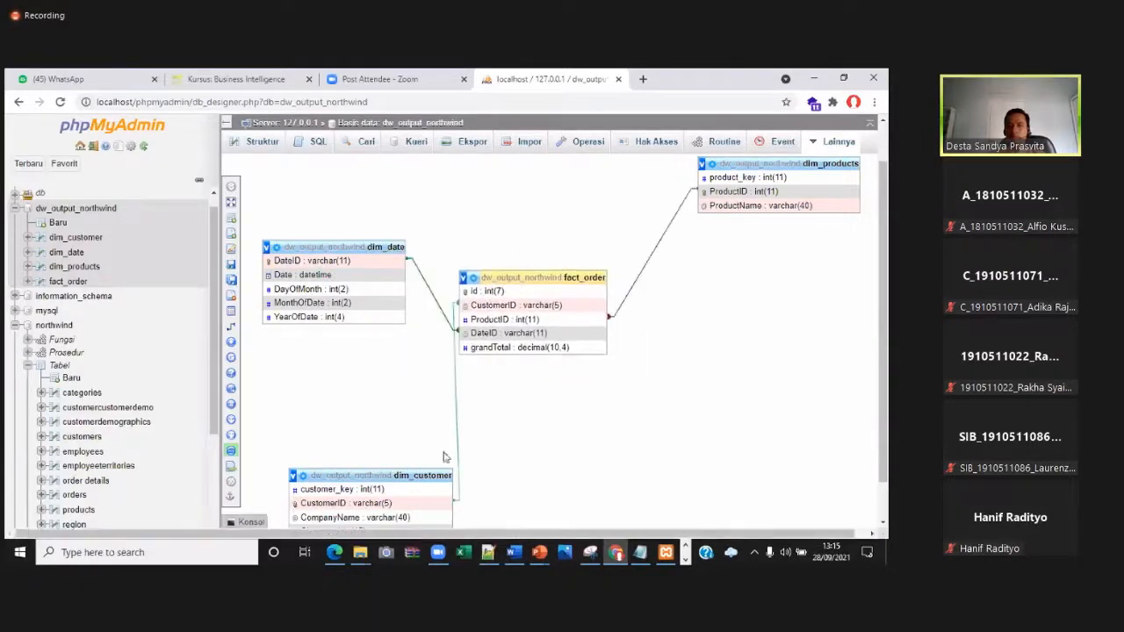
# Place dim_customer to the lower right of fact_order and nudge fact_order slightly left
pyautogui.moveTo(421, 474); pyautogui.dragTo(505, 474)
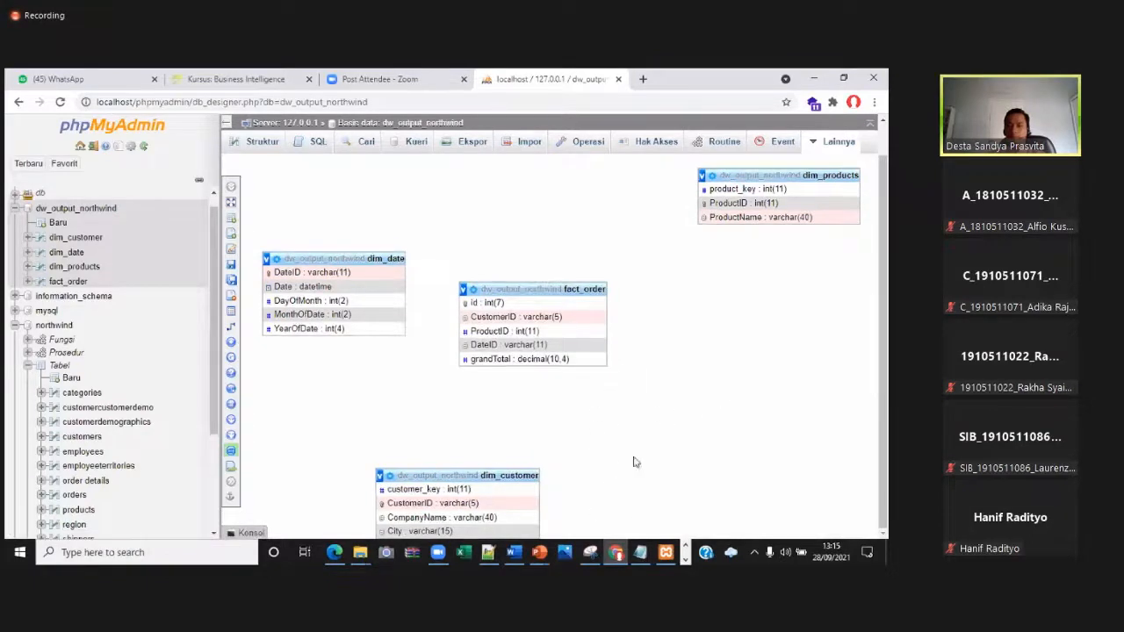
pyautogui.moveTo(612, 461); pyautogui.dragTo(779, 425)
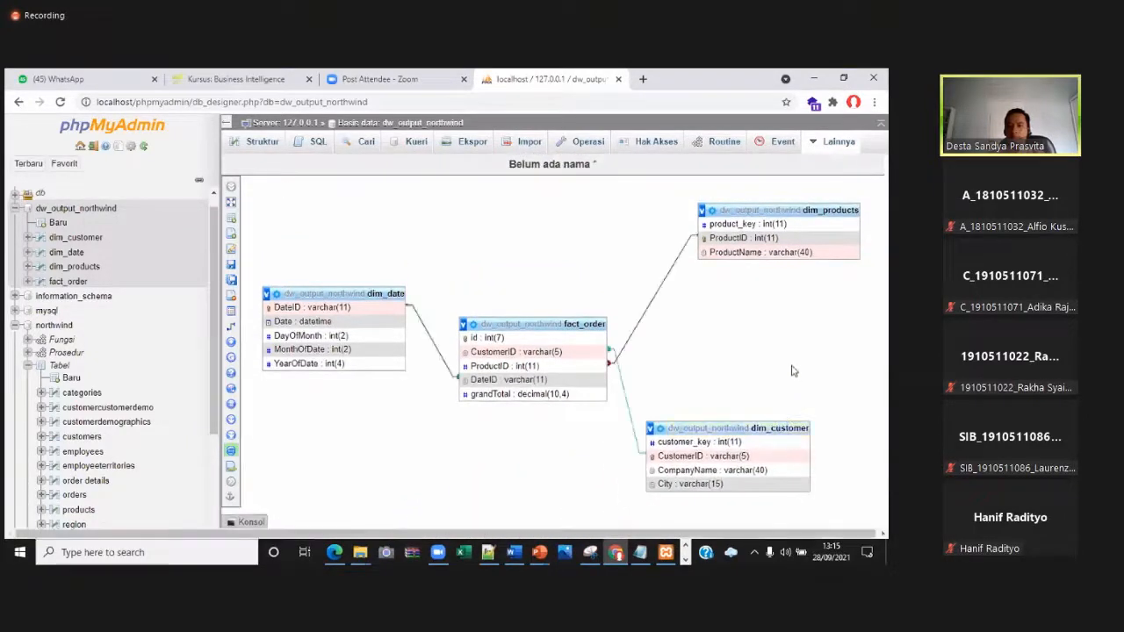
pyautogui.moveTo(560, 318); pyautogui.dragTo(550, 316)
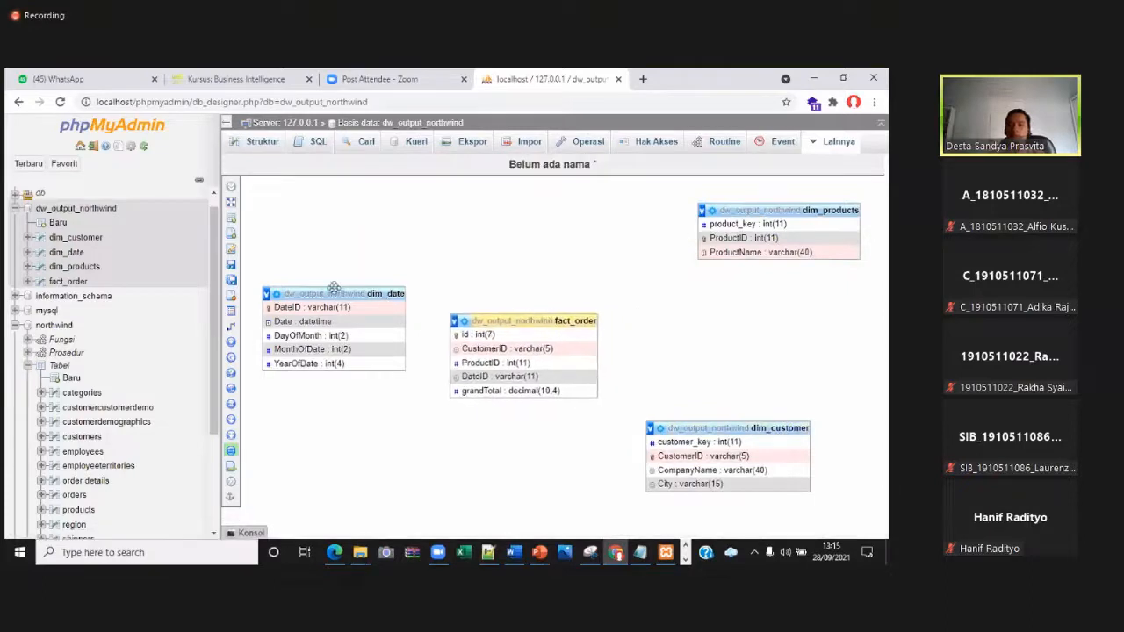
# Relocate the dim_date table to the lower left of fact_order, clear of the other tables
pyautogui.moveTo(332, 289); pyautogui.dragTo(518, 322)
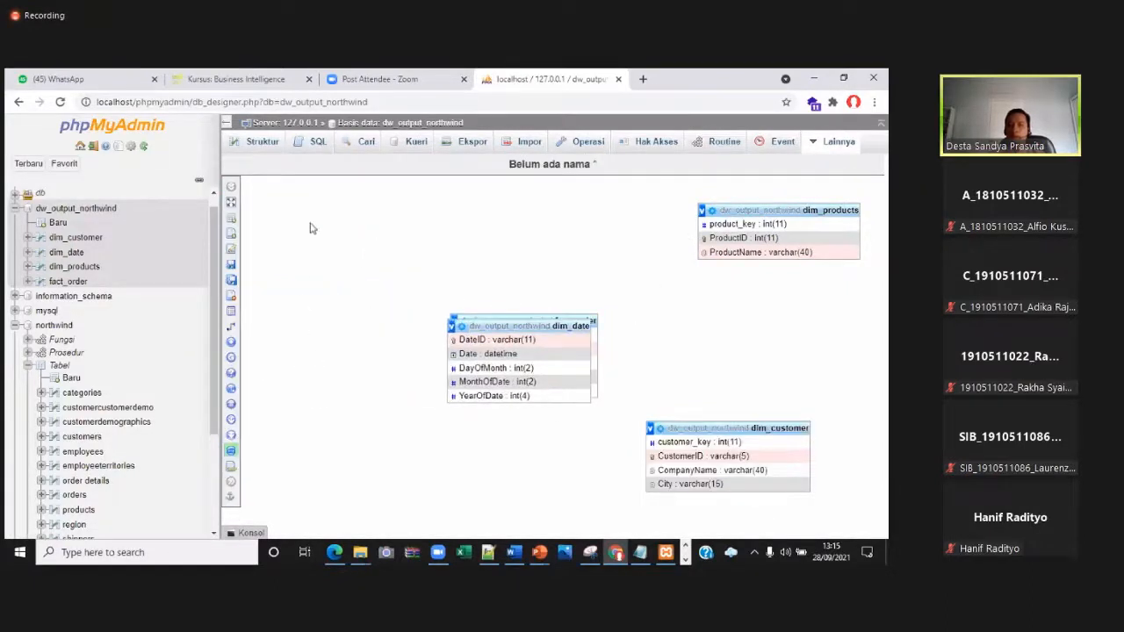
pyautogui.moveTo(309, 228); pyautogui.dragTo(319, 398)
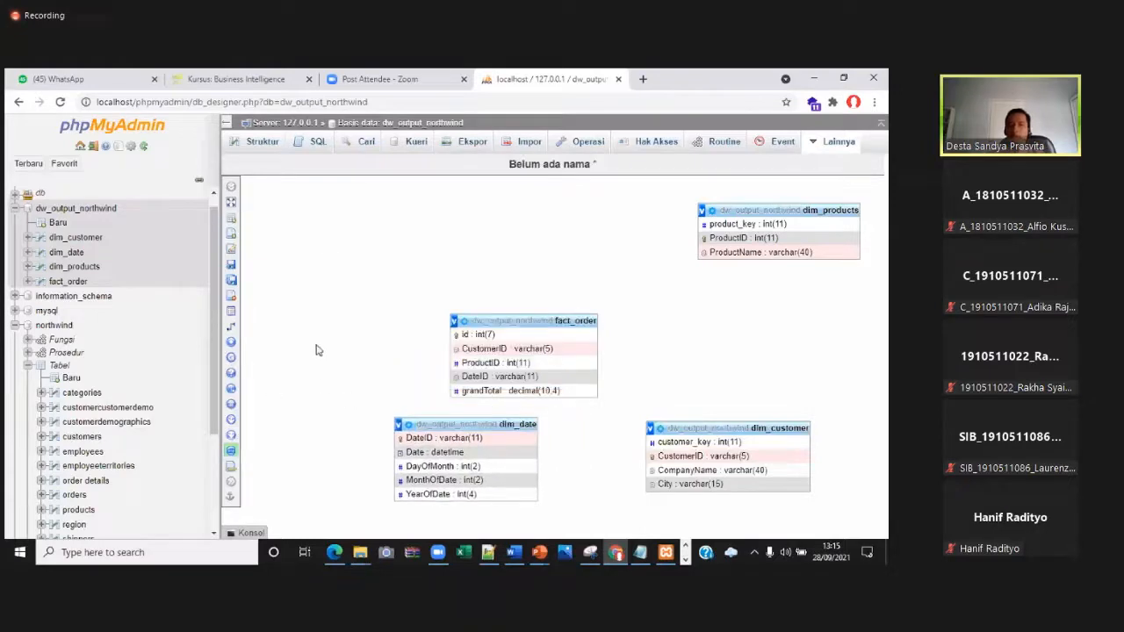
pyautogui.moveTo(345, 354); pyautogui.dragTo(351, 441)
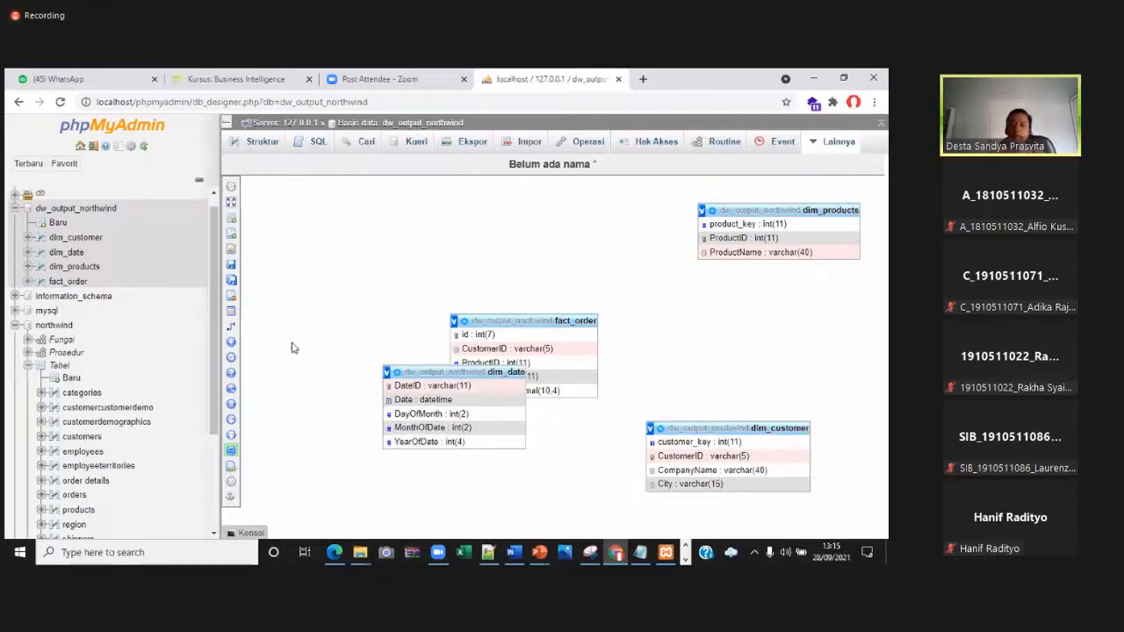
pyautogui.moveTo(400, 399); pyautogui.dragTo(284, 448)
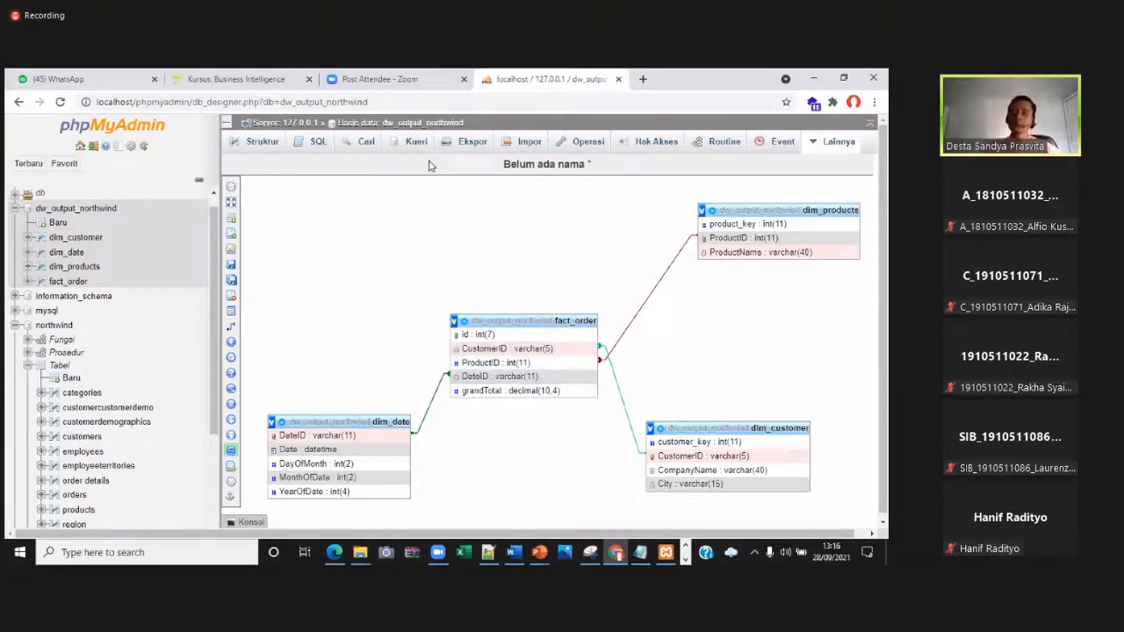
# Browse the records of dim_customer, dim_date, dim_products and fact_order in dw_output_northwind
pyautogui.click(99, 210)
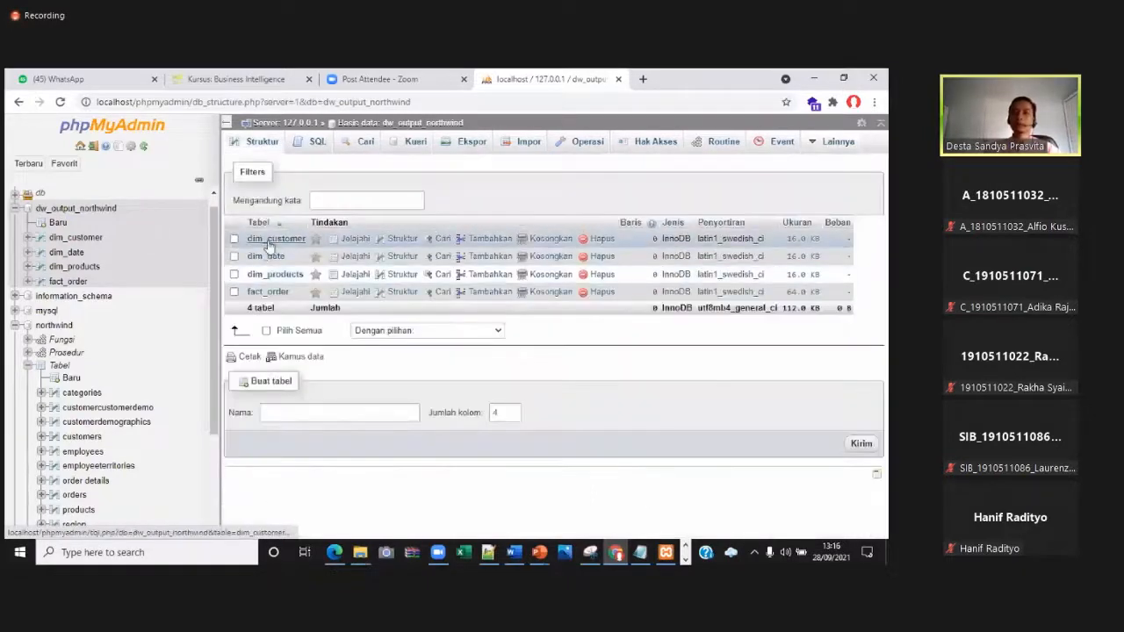
pyautogui.click(274, 241)
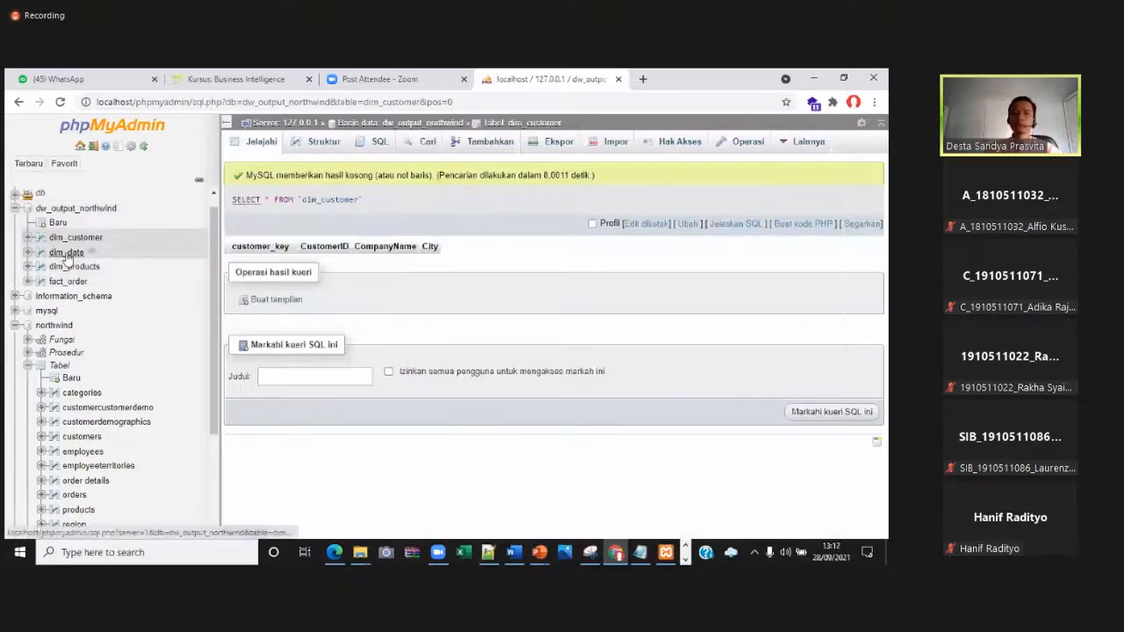
pyautogui.click(66, 251)
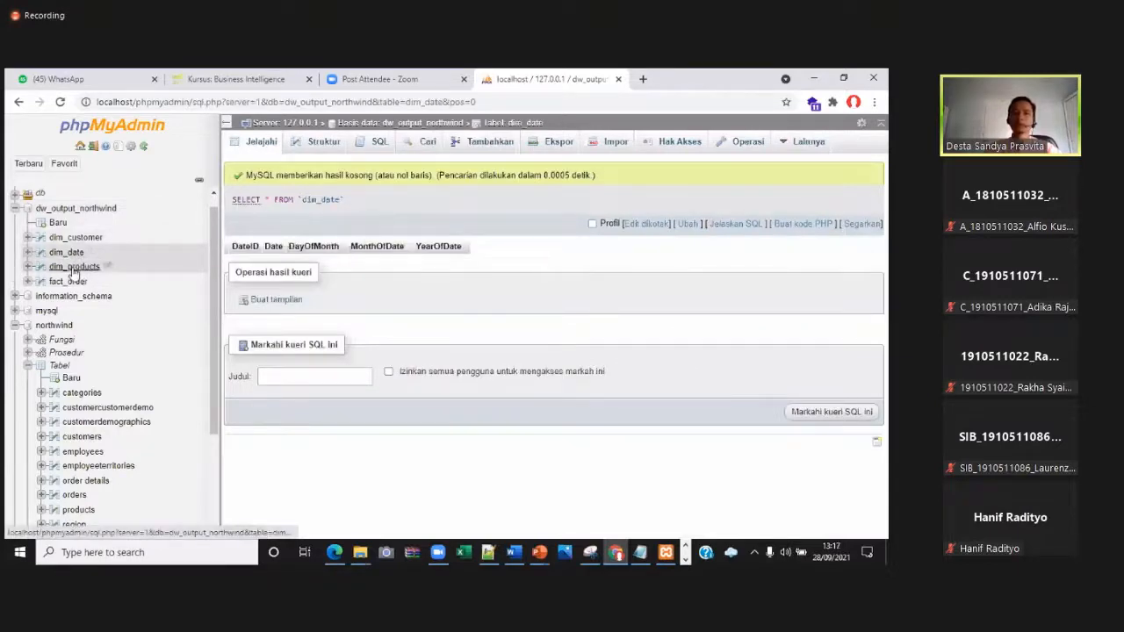
pyautogui.click(74, 268)
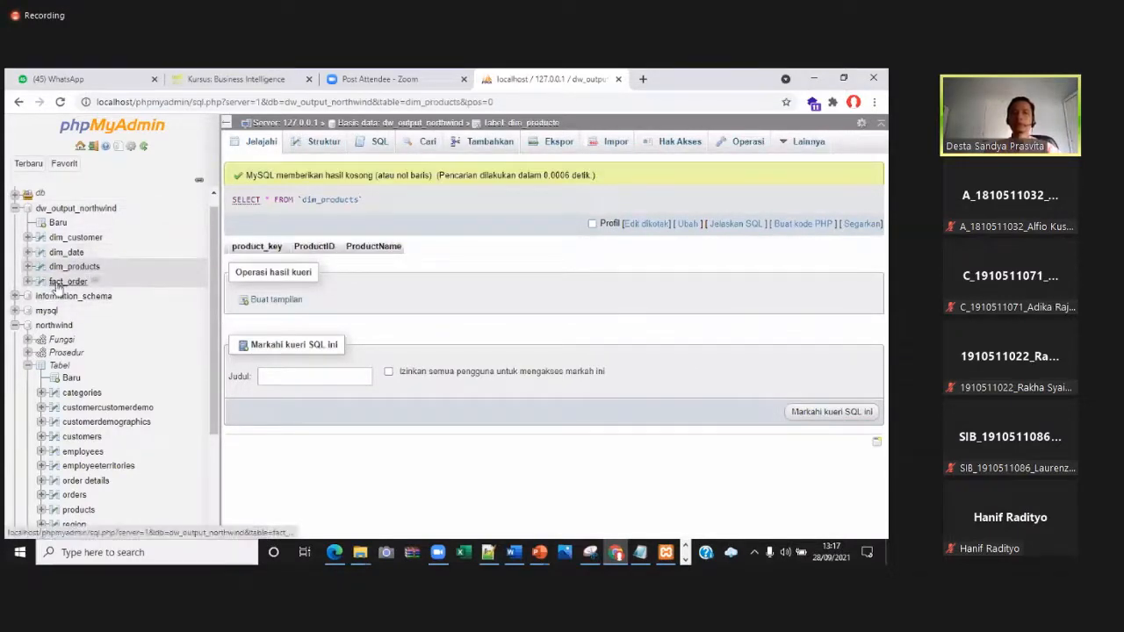
pyautogui.click(58, 282)
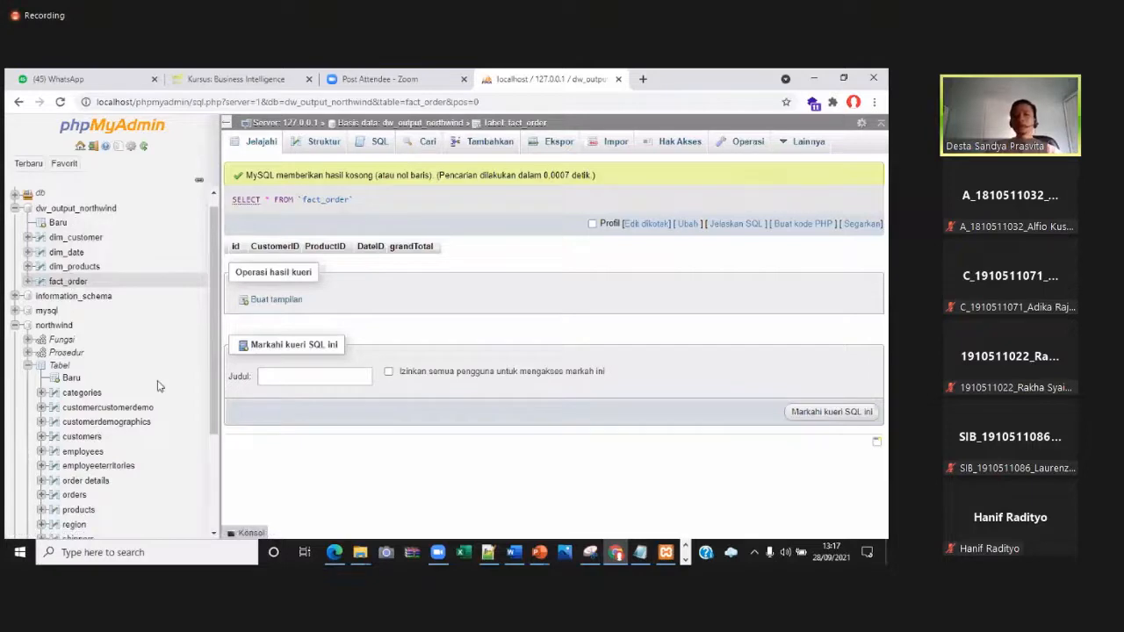
pyautogui.scroll(-3, 158, 385)
pyautogui.scroll(2, 154, 395)
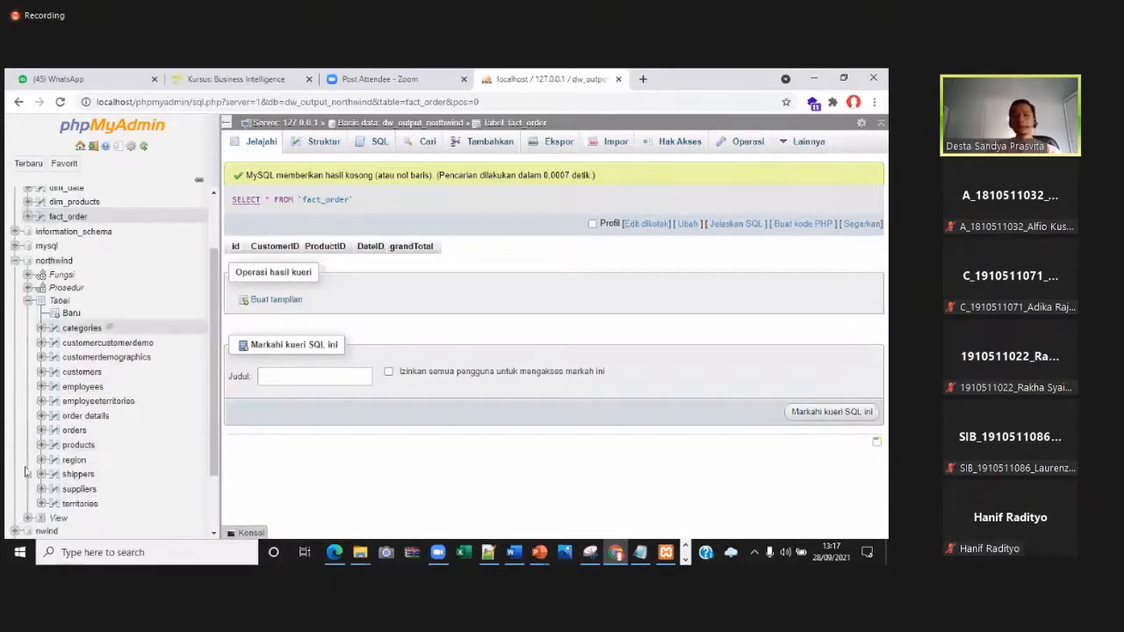
pyautogui.scroll(2, 75, 458)
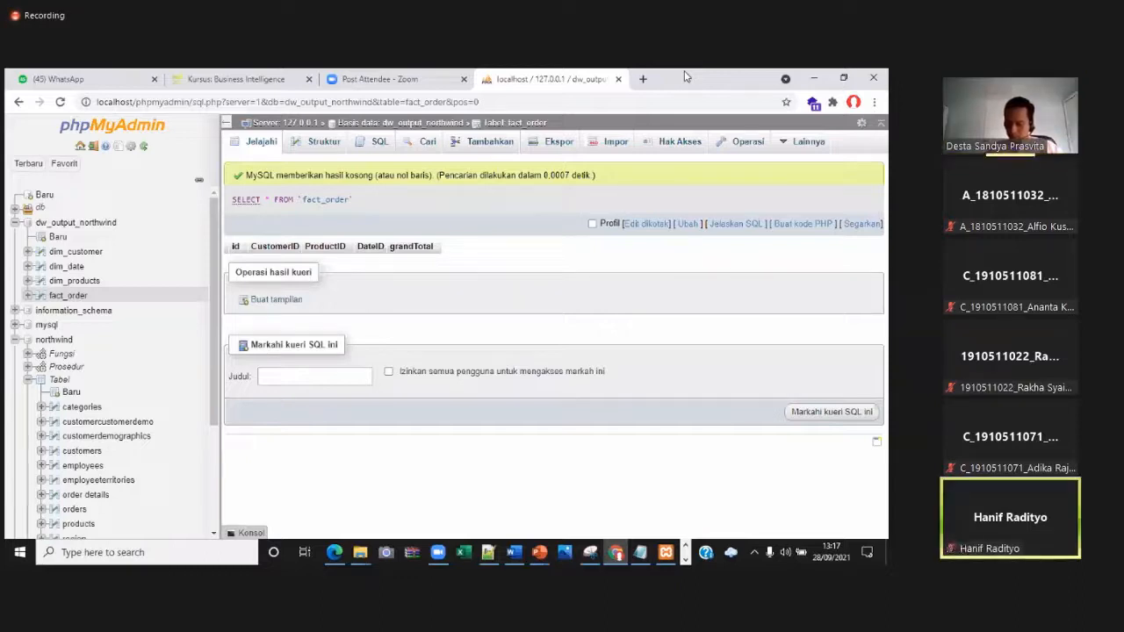
pyautogui.click(38, 614)
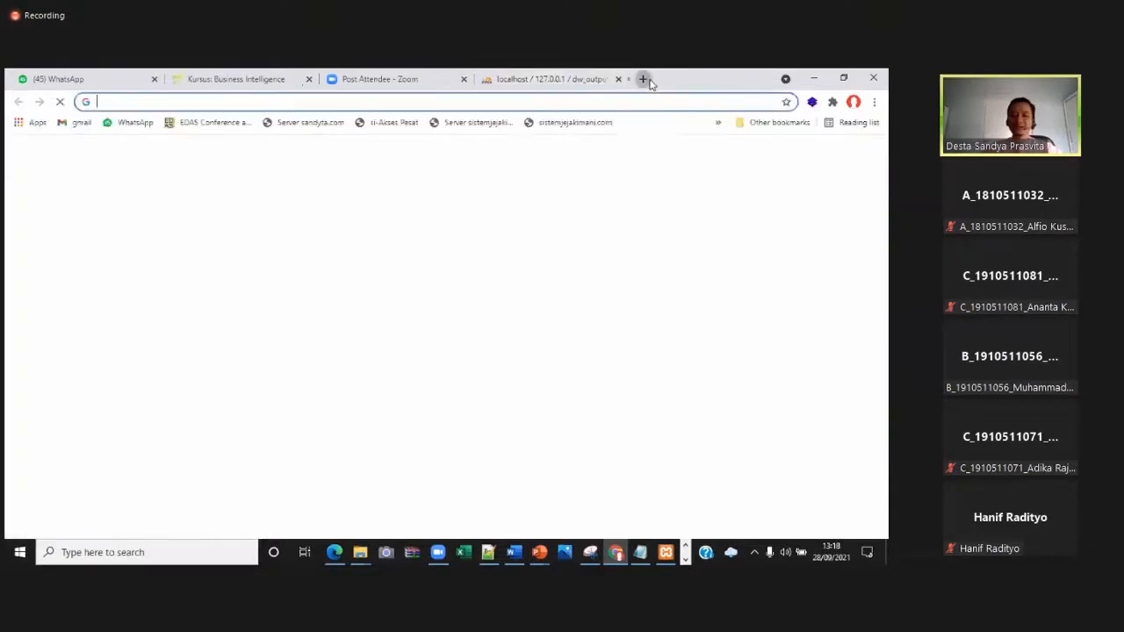
# Search Google for xampp in a new browser tab
pyautogui.click(647, 80)
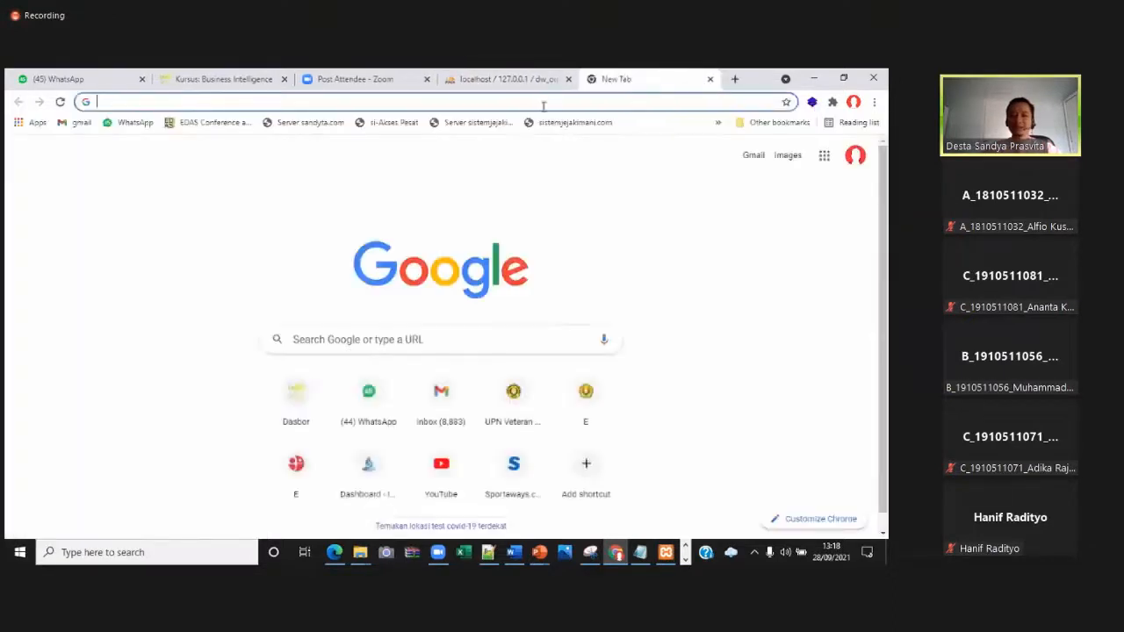
pyautogui.click(518, 79)
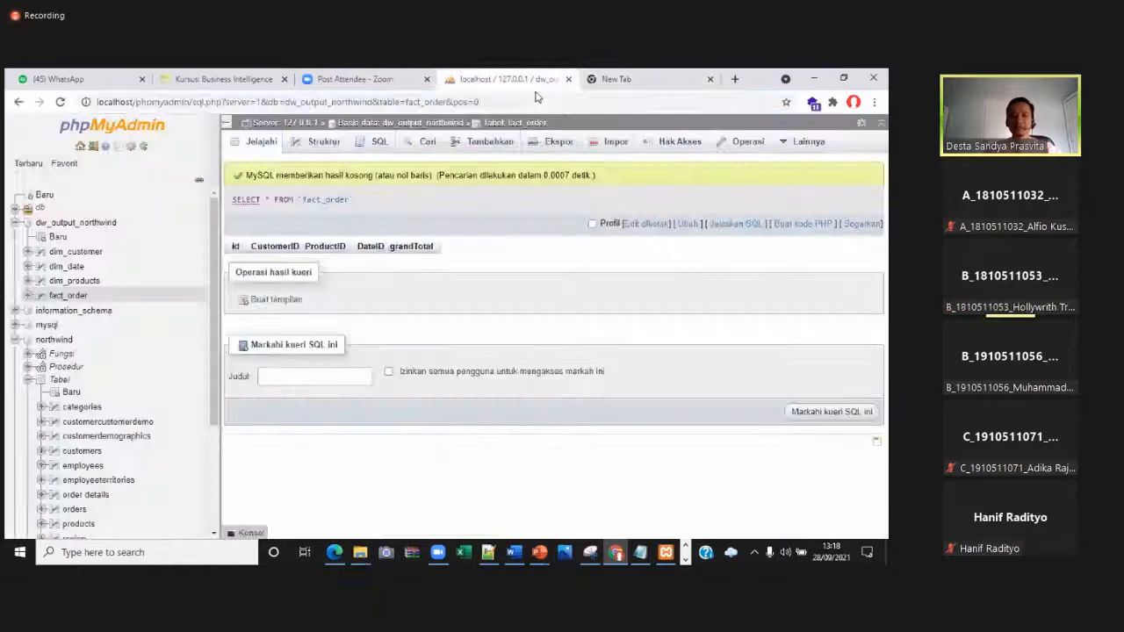
pyautogui.click(612, 79)
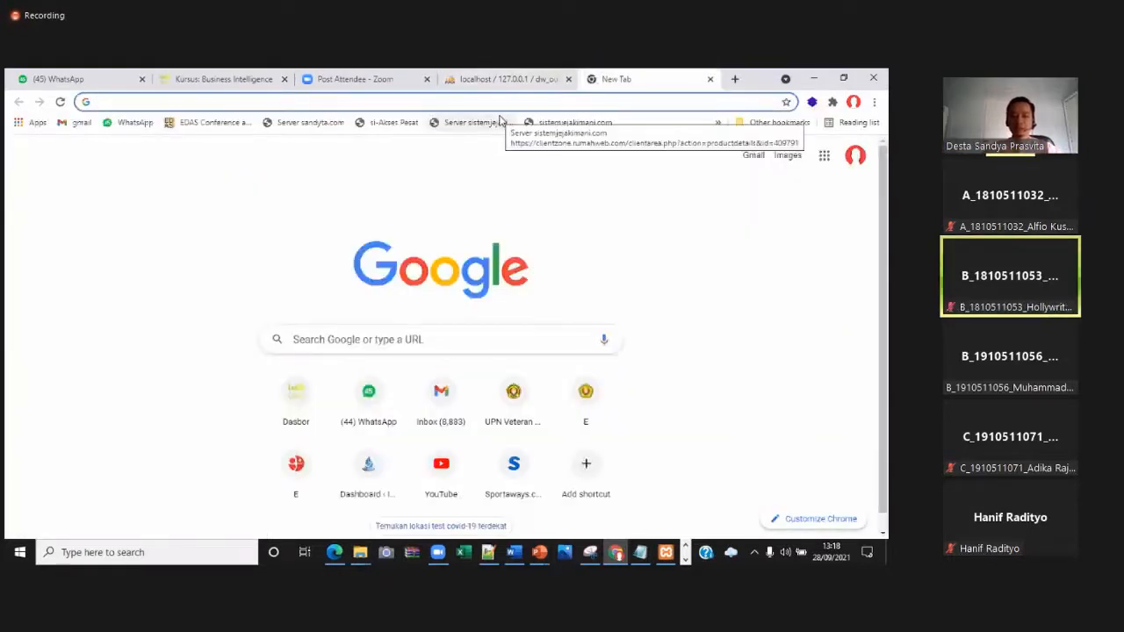
pyautogui.write('xa')
pyautogui.press('Return')
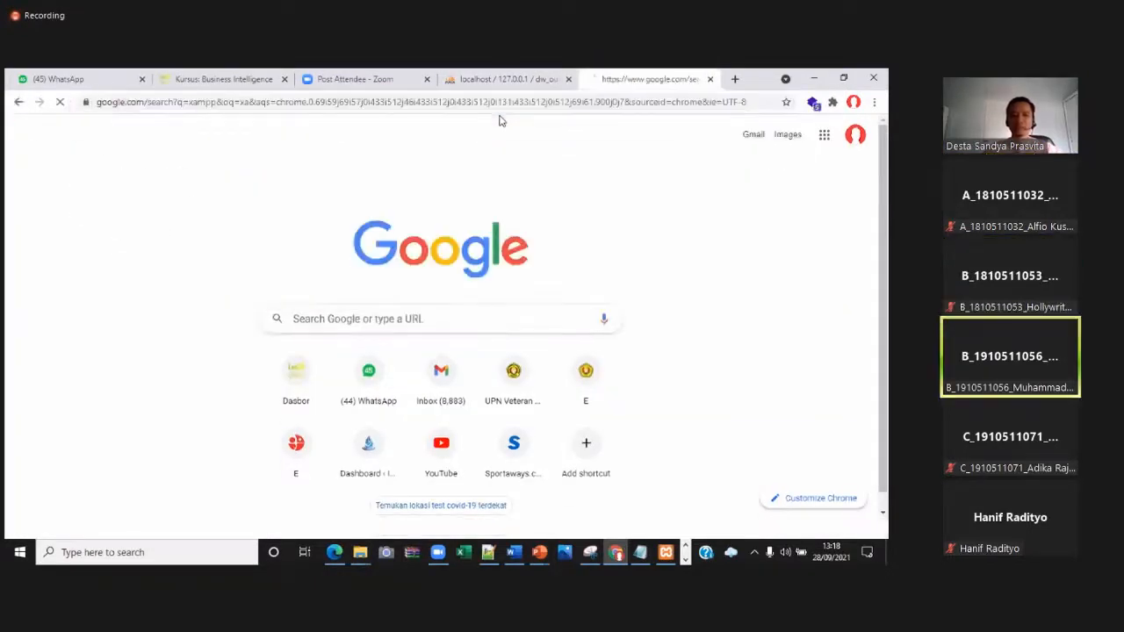
# Look through the Google results for XAMPP download pages
pyautogui.scroll(-2, 219, 404)
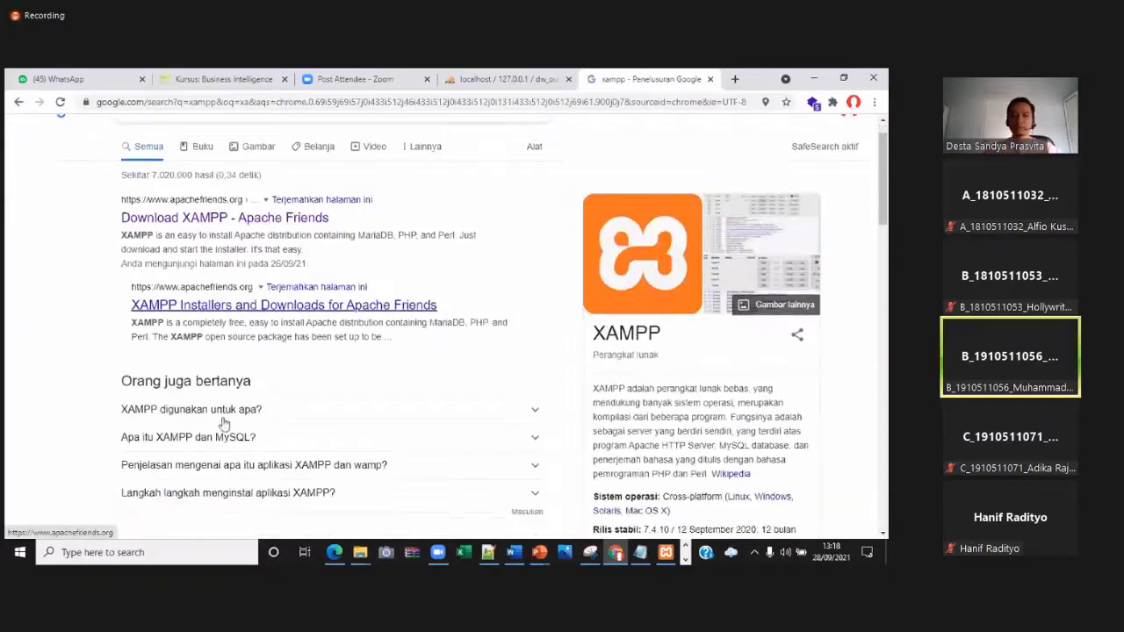
pyautogui.scroll(-1, 255, 340)
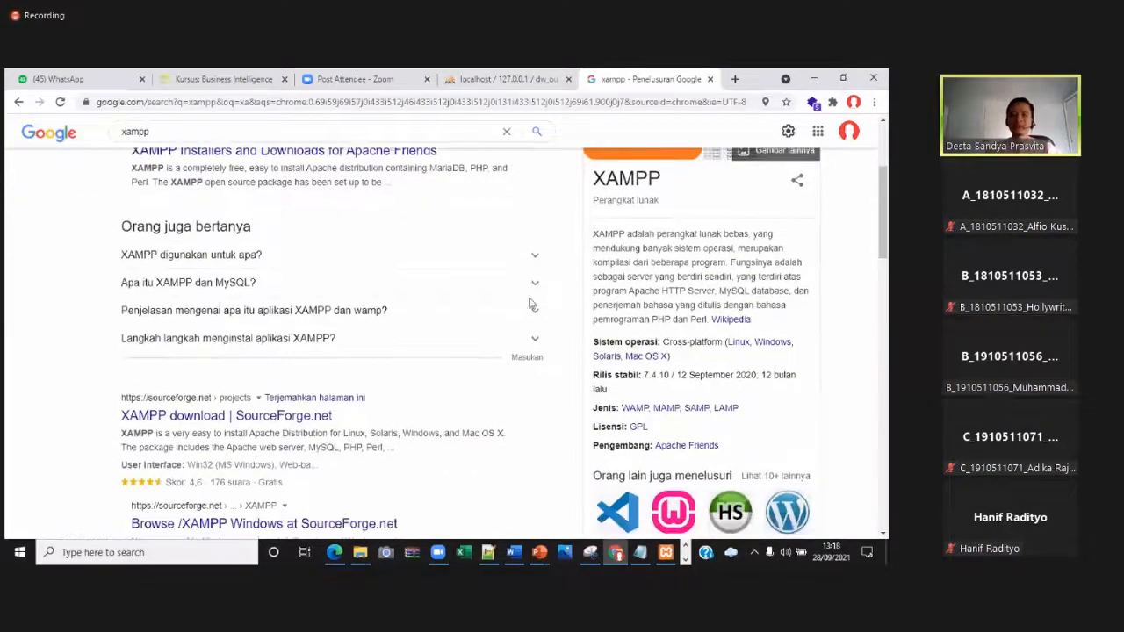
pyautogui.scroll(3, 524, 430)
# Switch to File Explorer, open the xampp folder on Windows (C:), and launch the xampp-control application
pyautogui.click(813, 79)
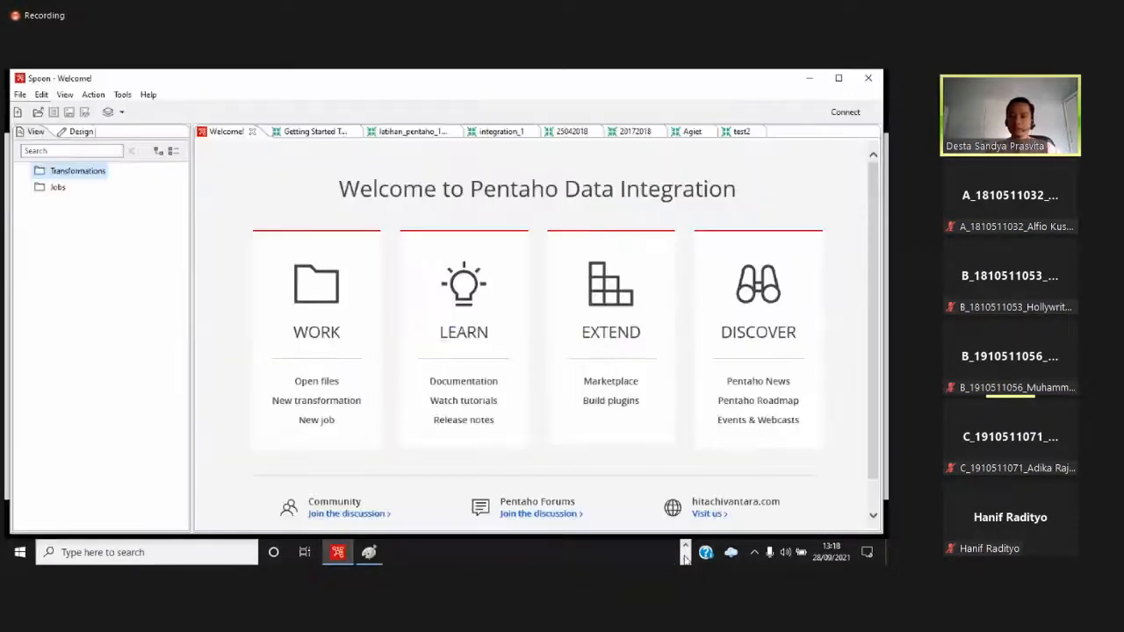
pyautogui.click(685, 548)
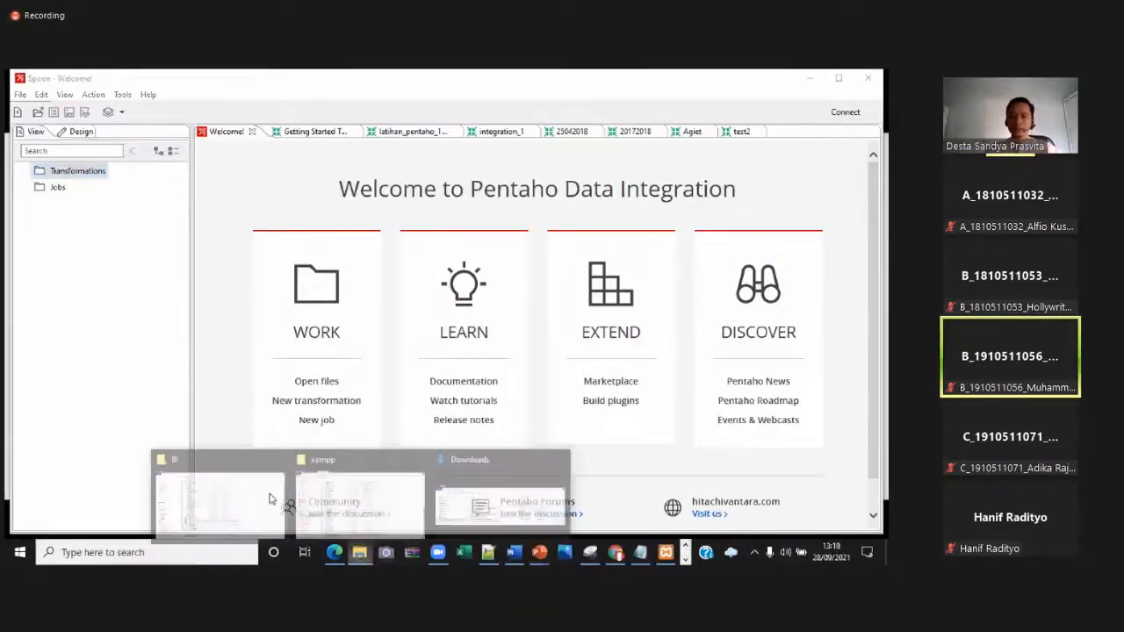
pyautogui.click(100, 433)
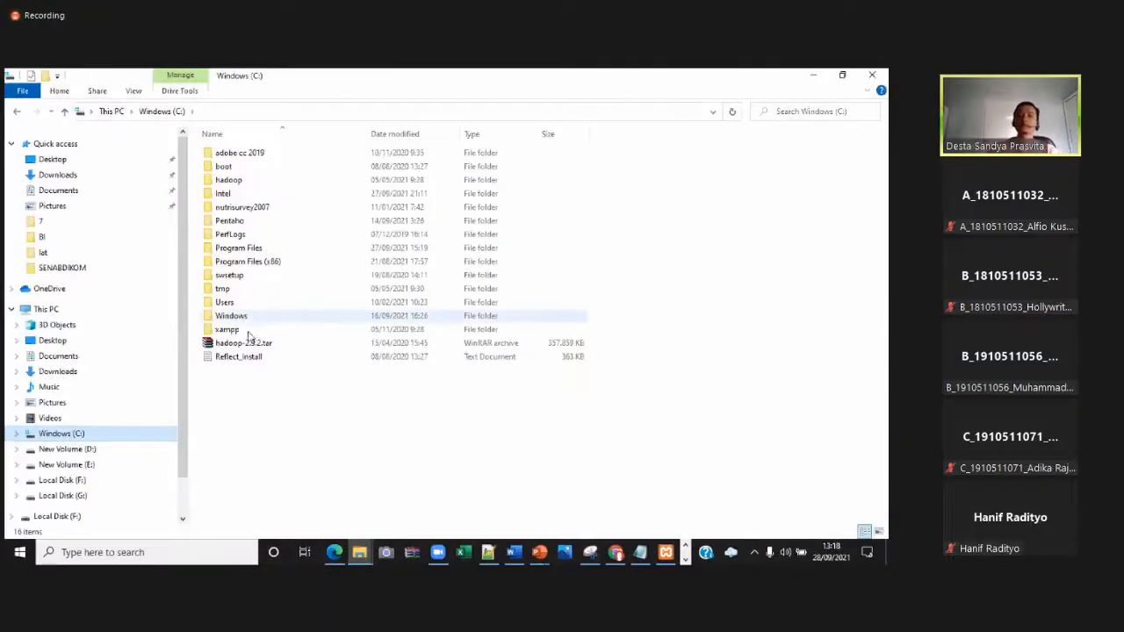
pyautogui.doubleClick(251, 334)
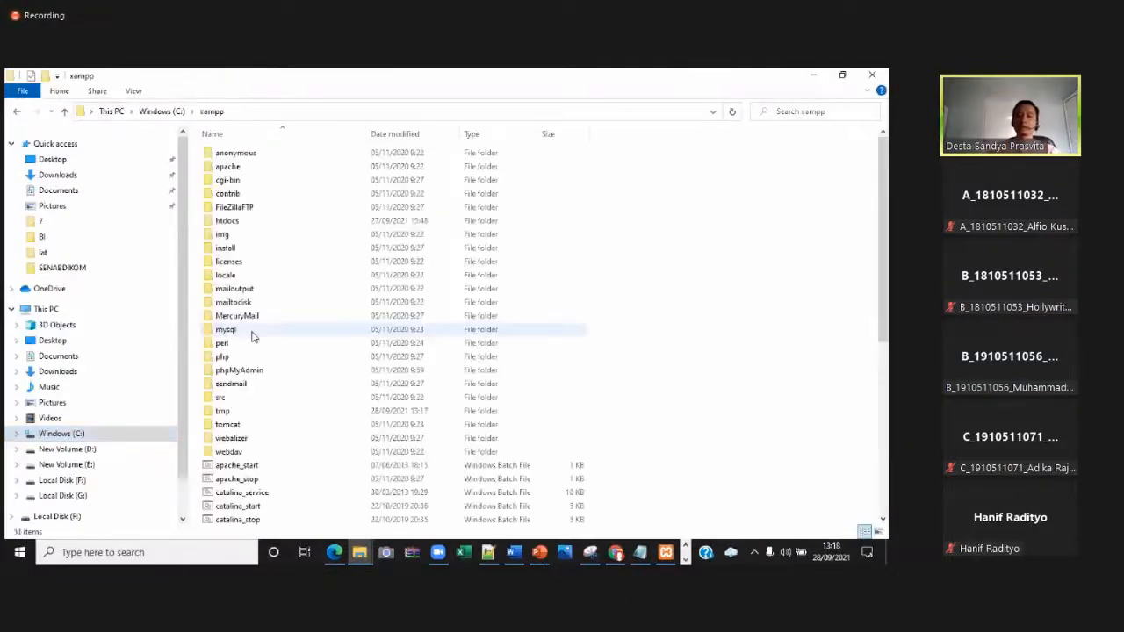
pyautogui.scroll(-7, 257, 342)
pyautogui.scroll(5, 251, 255)
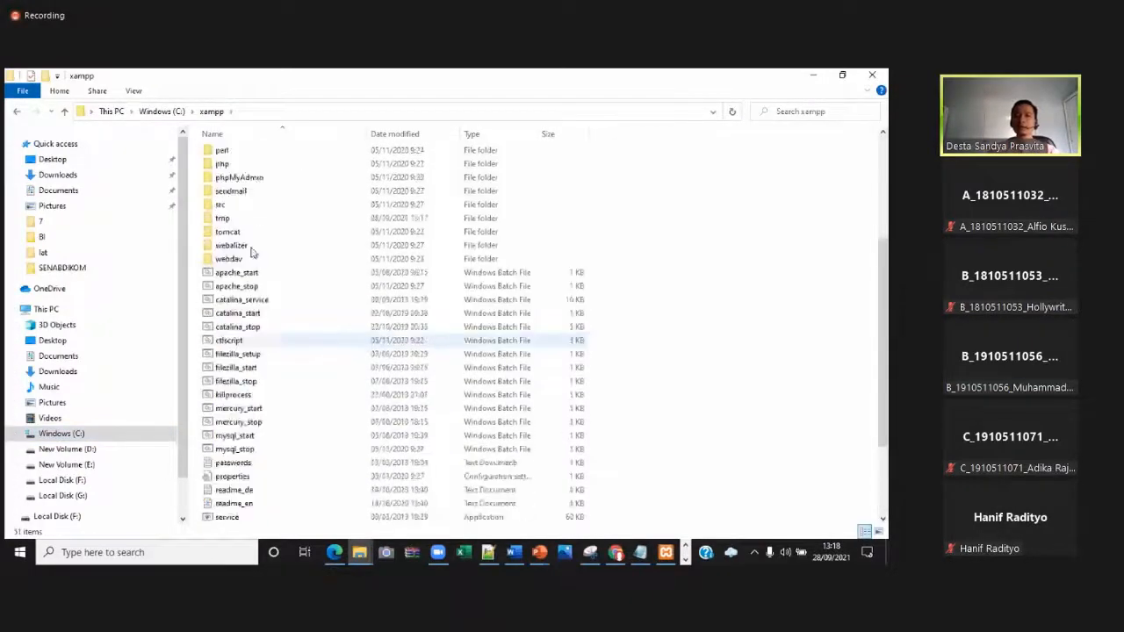
pyautogui.scroll(-5, 276, 283)
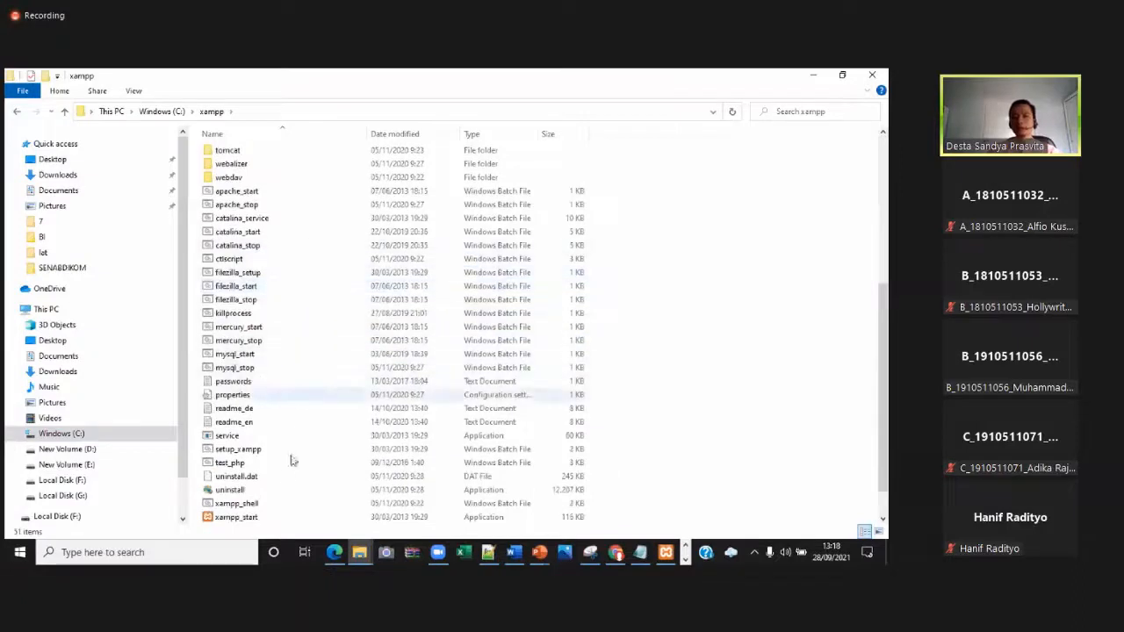
pyautogui.scroll(-1, 291, 465)
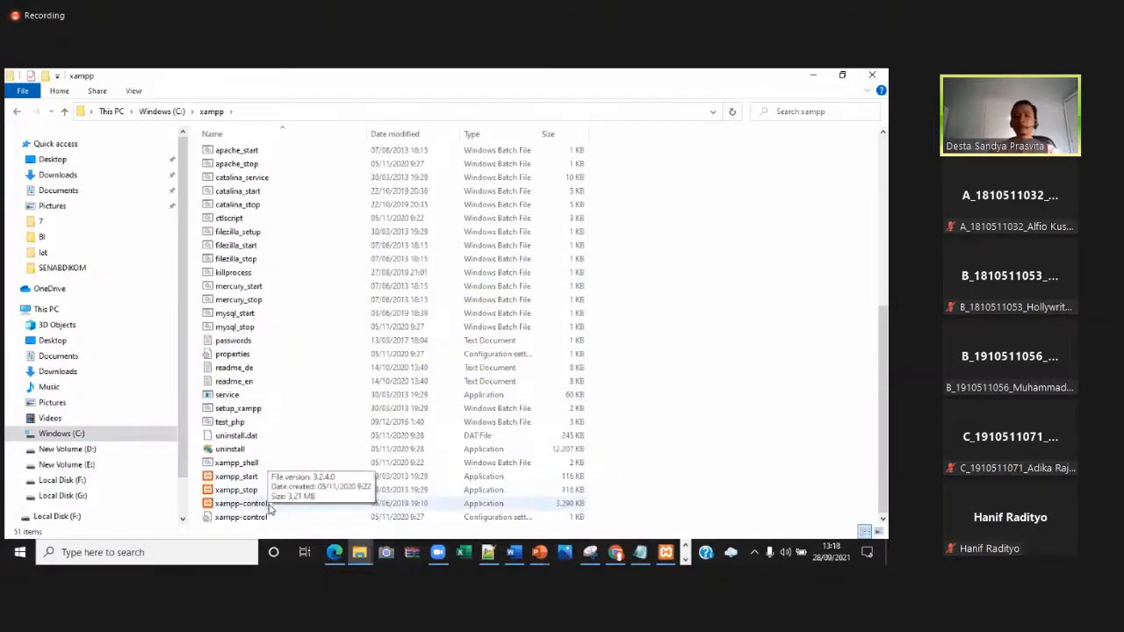
pyautogui.click(269, 505)
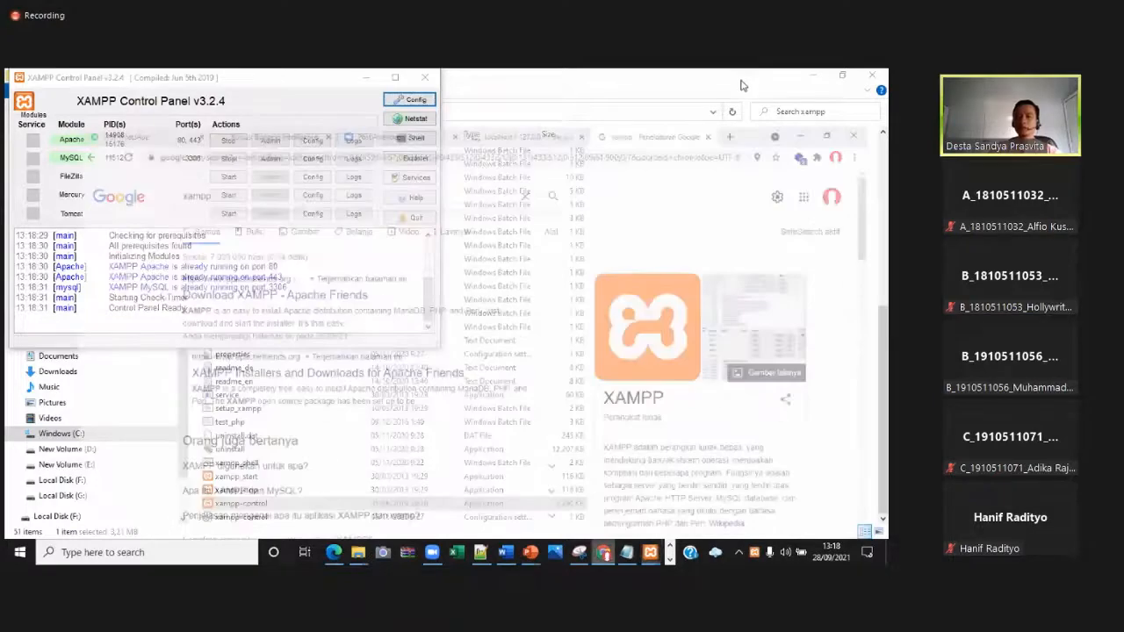
# Open localhost/phpmyadmin/ in a new browser tab
pyautogui.click(739, 82)
pyautogui.write('localhost/')
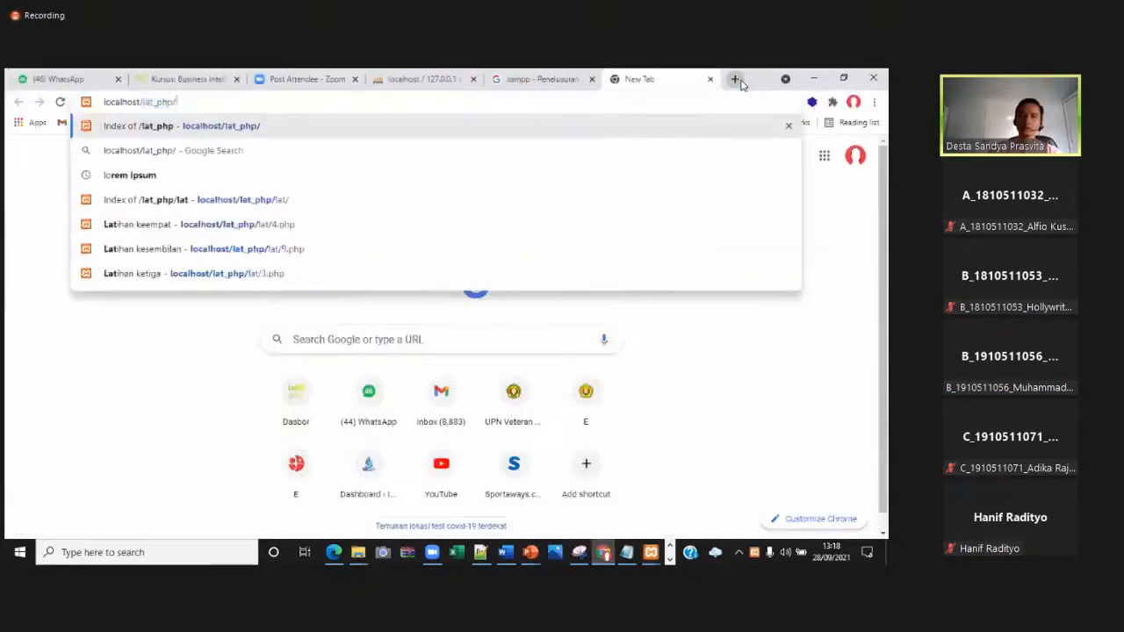
pyautogui.write('php')
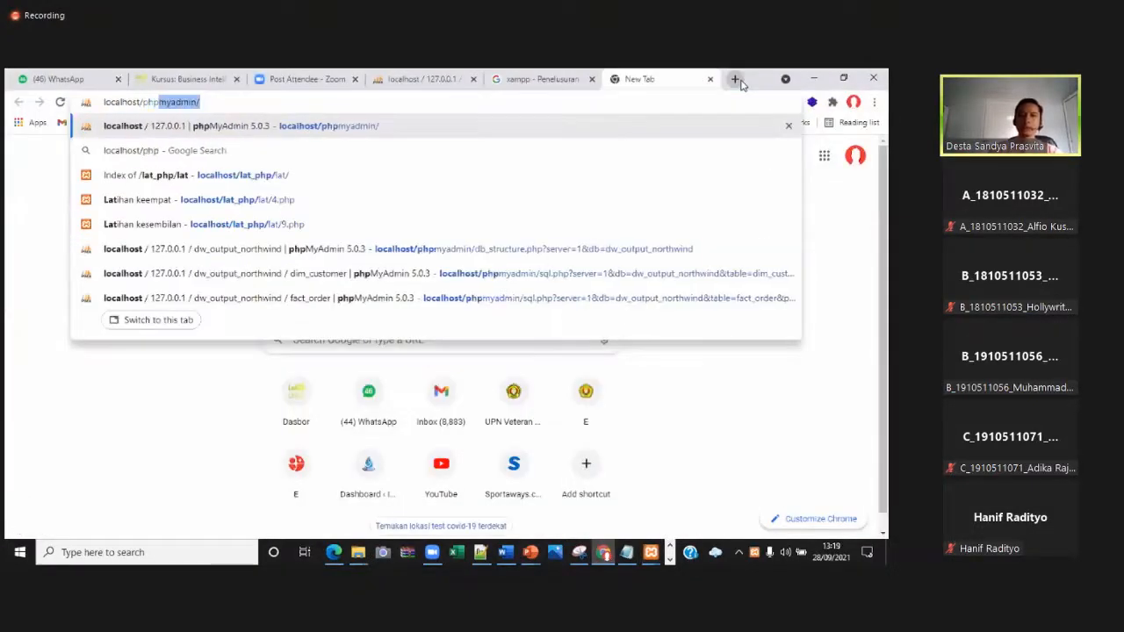
pyautogui.write('myadmin/')
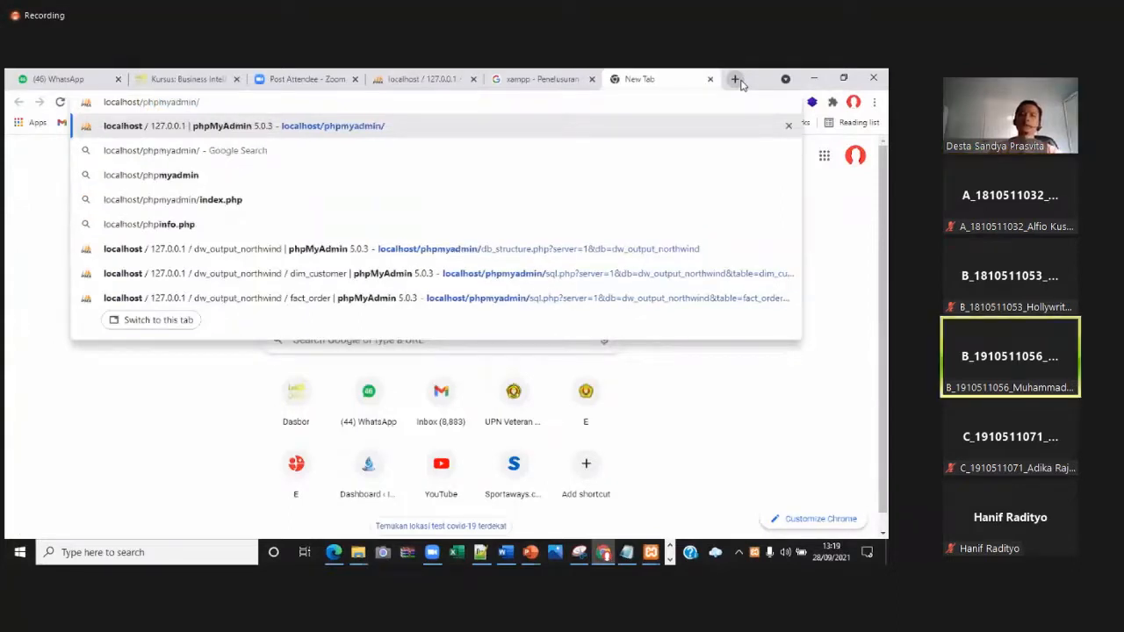
pyautogui.hotkey('ctrl', 'shift', 'Left')
pyautogui.hotkey('ctrl', 'shift', 'Left')
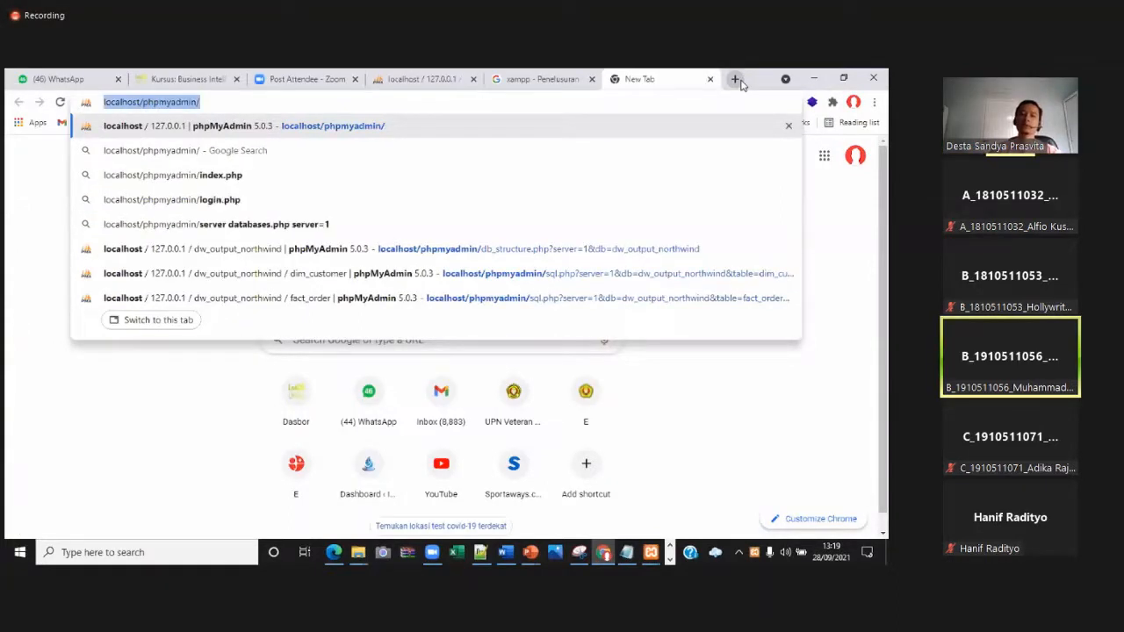
pyautogui.press('Return')
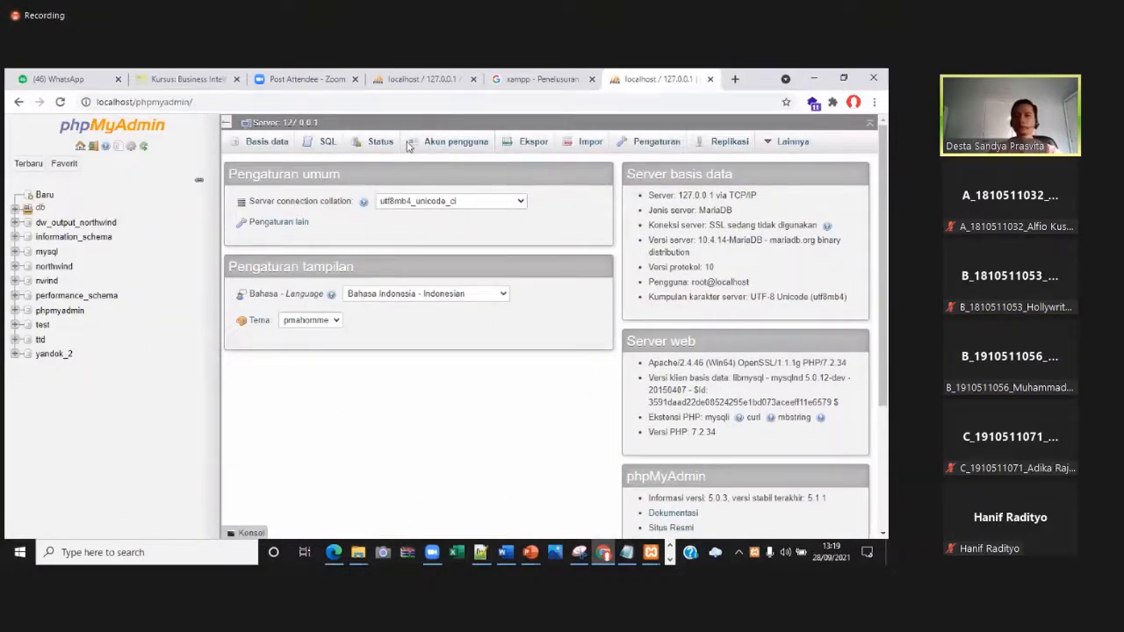
# Bring up the XAMPP Control Panel and move it over the phpMyAdmin page to view the Apache and MySQL modules
pyautogui.click(825, 81)
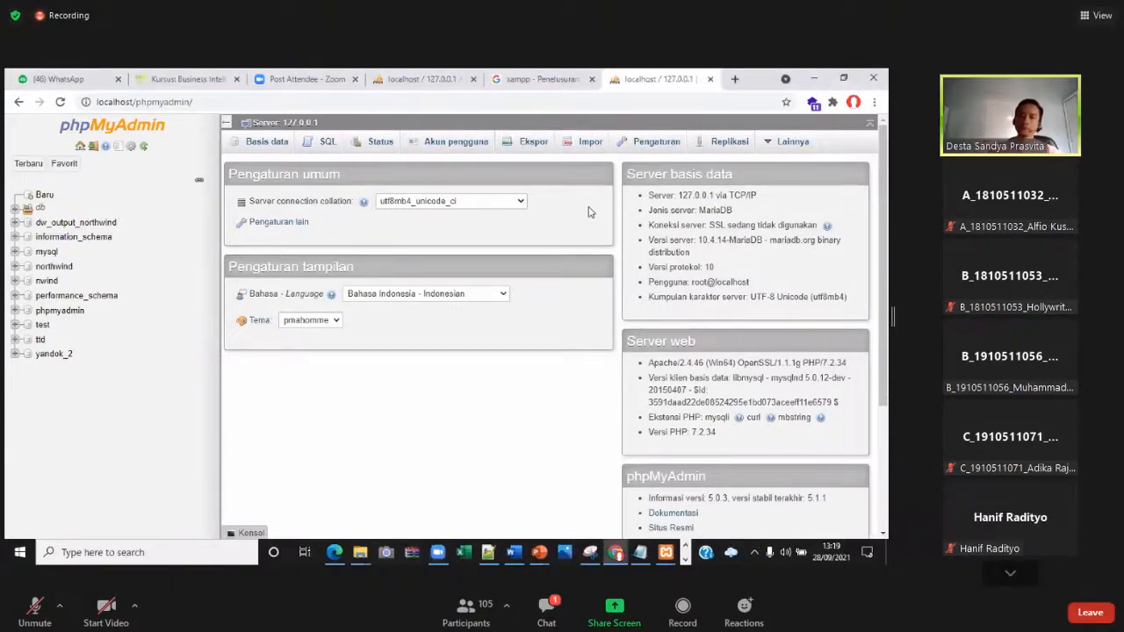
pyautogui.click(321, 385)
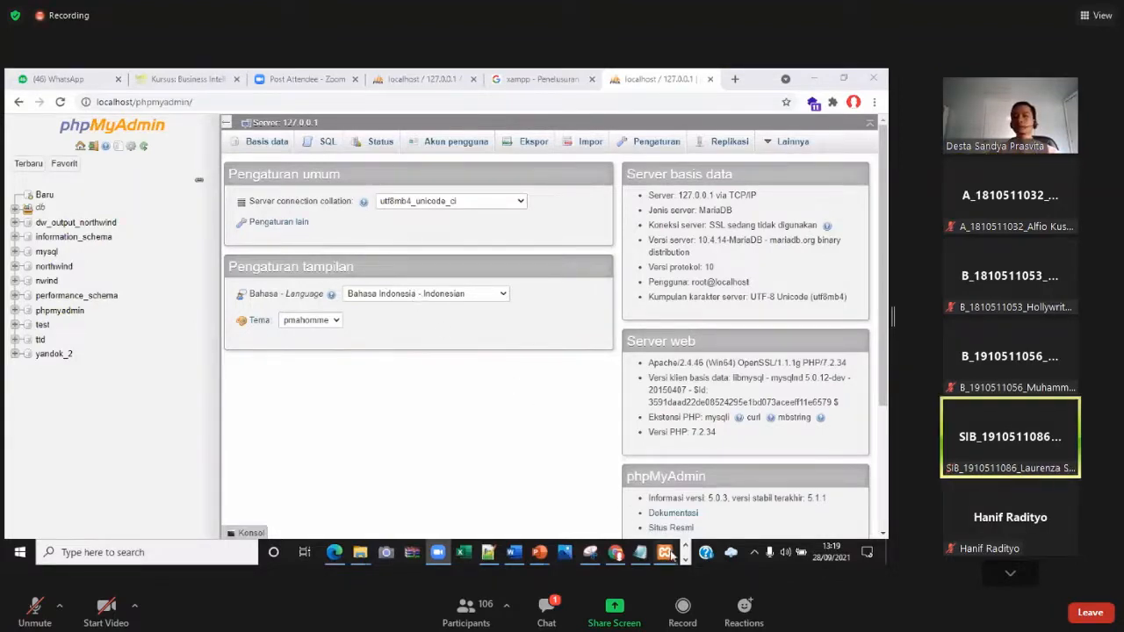
pyautogui.moveTo(665, 552)
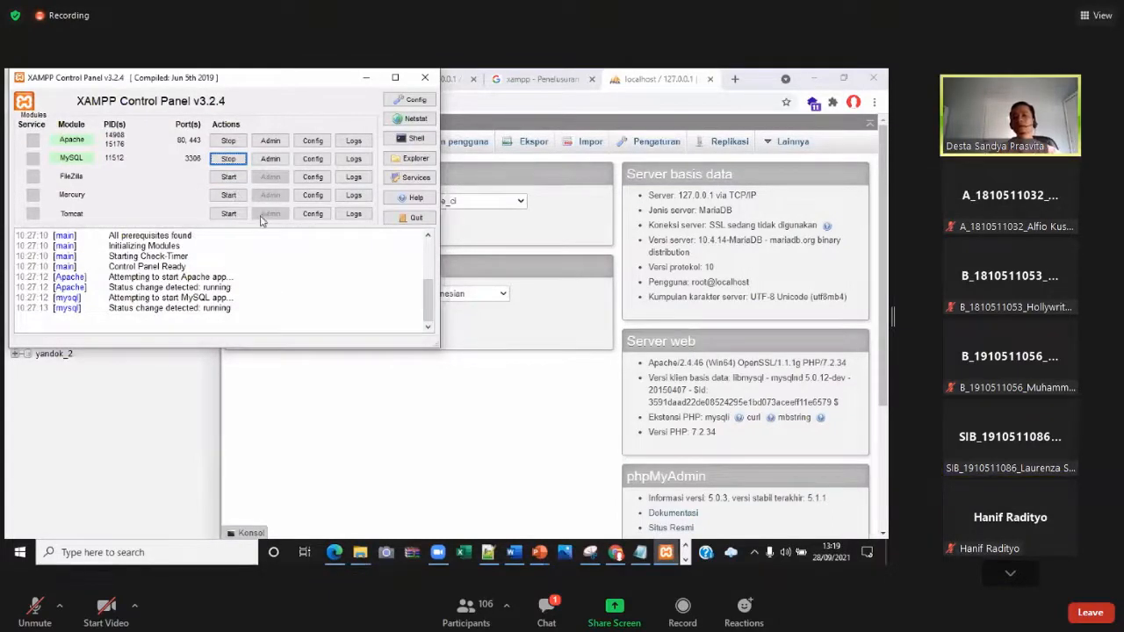
pyautogui.moveTo(178, 79); pyautogui.dragTo(281, 190)
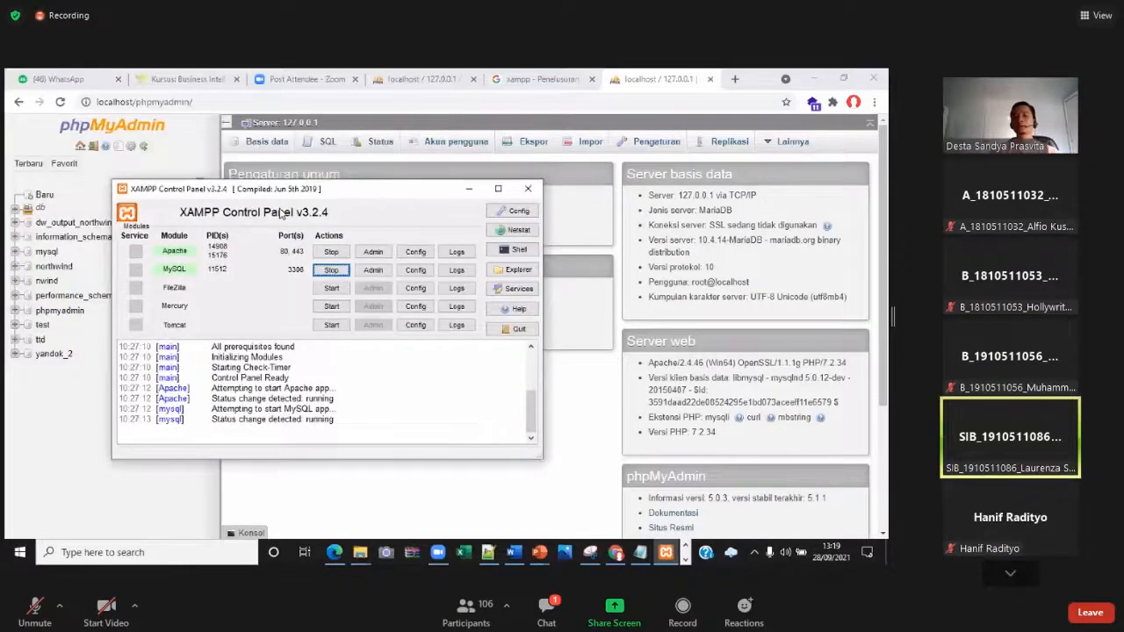
pyautogui.moveTo(467, 189); pyautogui.dragTo(579, 174)
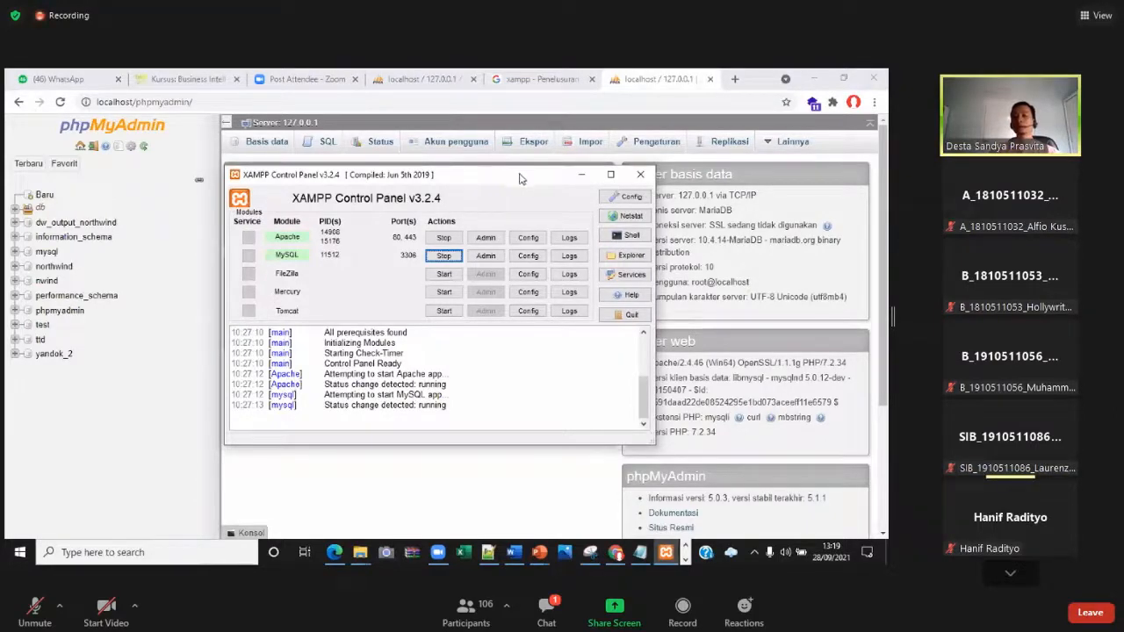
pyautogui.moveTo(543, 182); pyautogui.dragTo(542, 178)
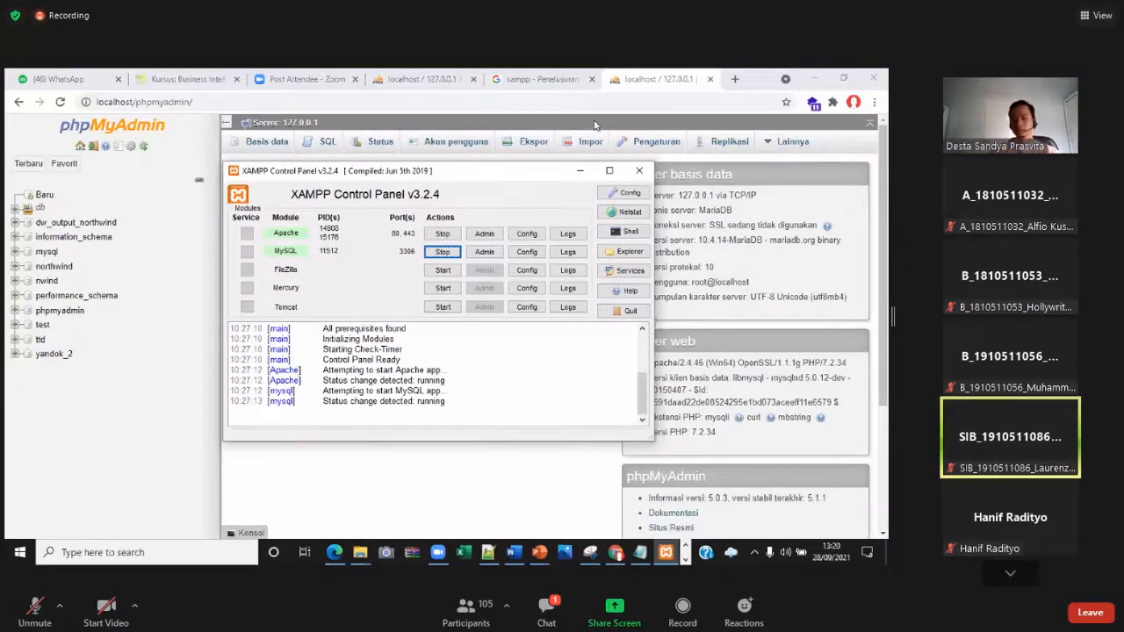
# Return to the phpMyAdmin page, show the XAMPP Control Panel again, and minimize it
pyautogui.click(646, 80)
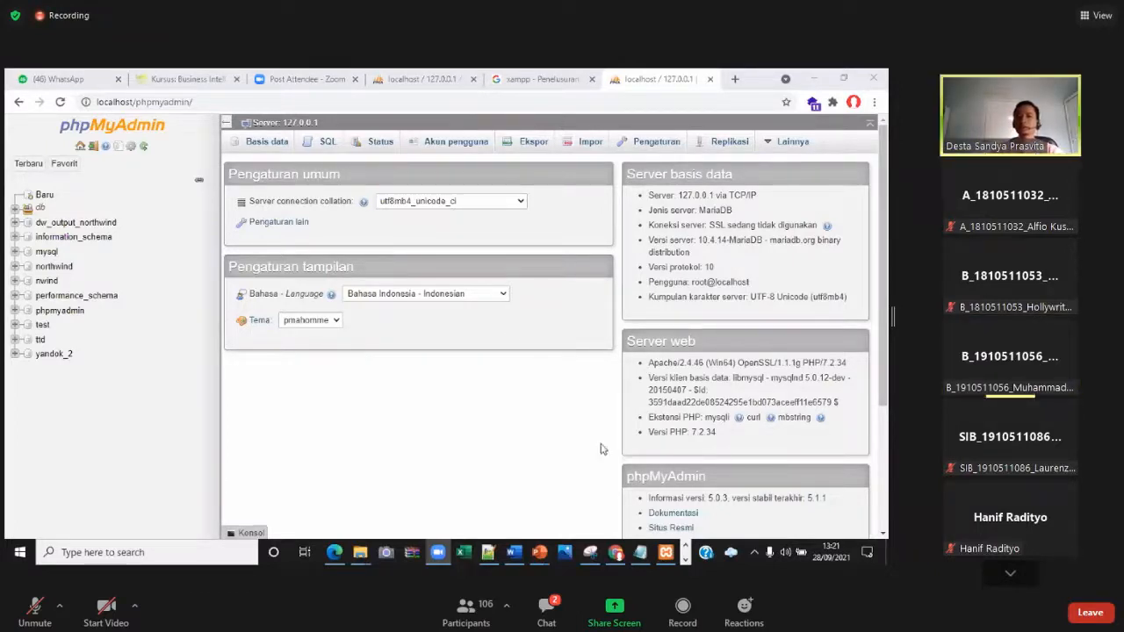
pyautogui.click(665, 552)
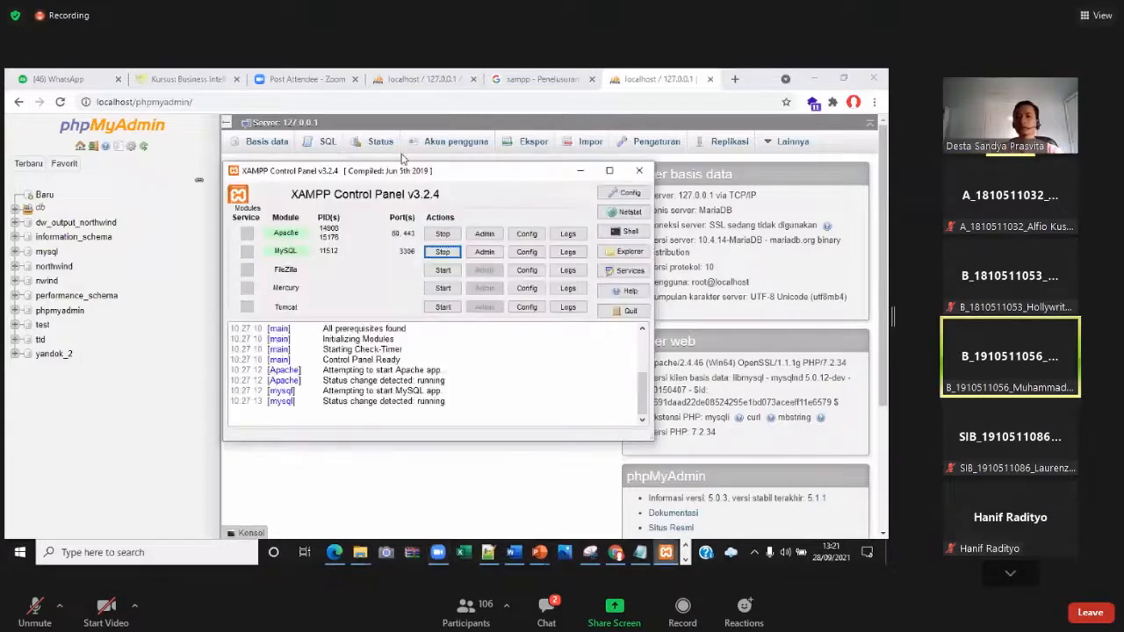
pyautogui.click(401, 153)
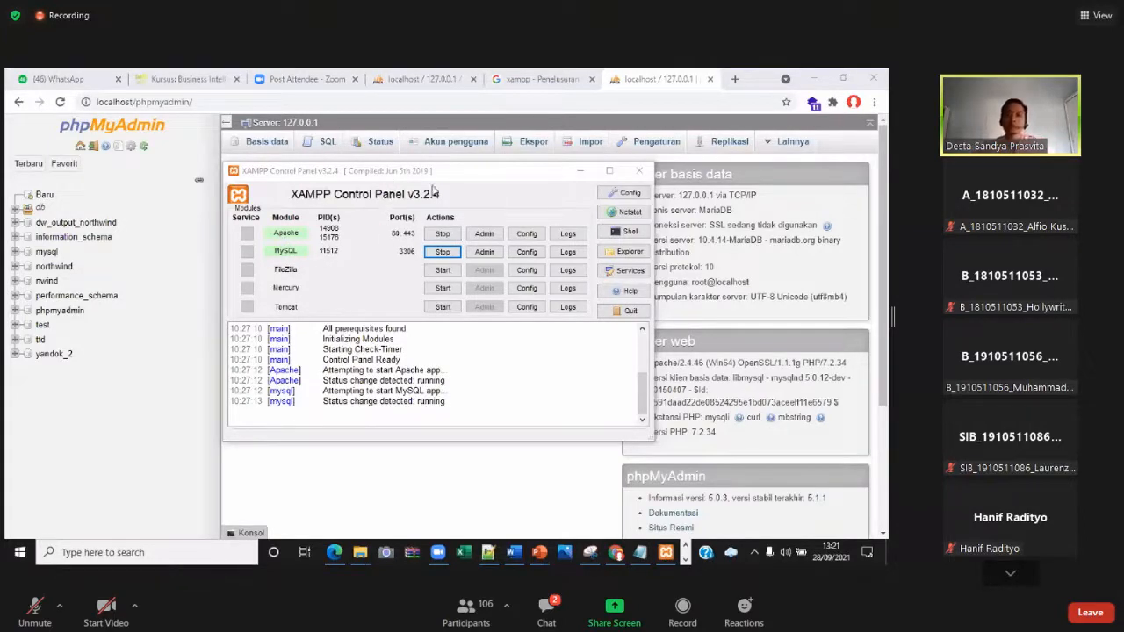
pyautogui.click(580, 172)
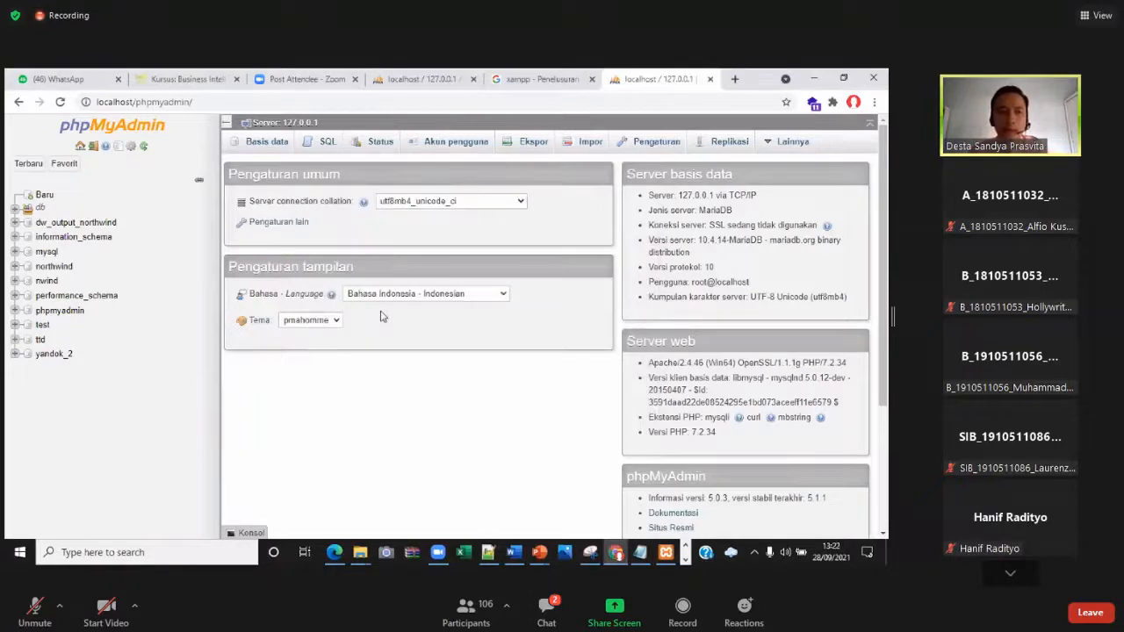
# Check the SQL files on the course page and fill in northwind as the name for a new database in phpMyAdmin
pyautogui.click(167, 90)
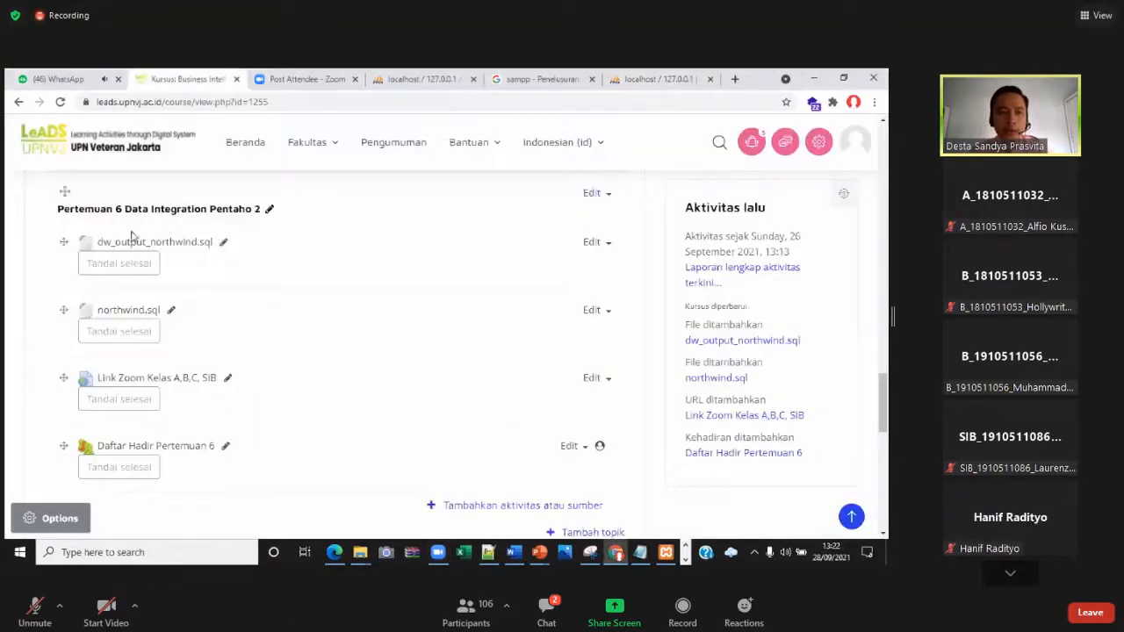
pyautogui.click(654, 81)
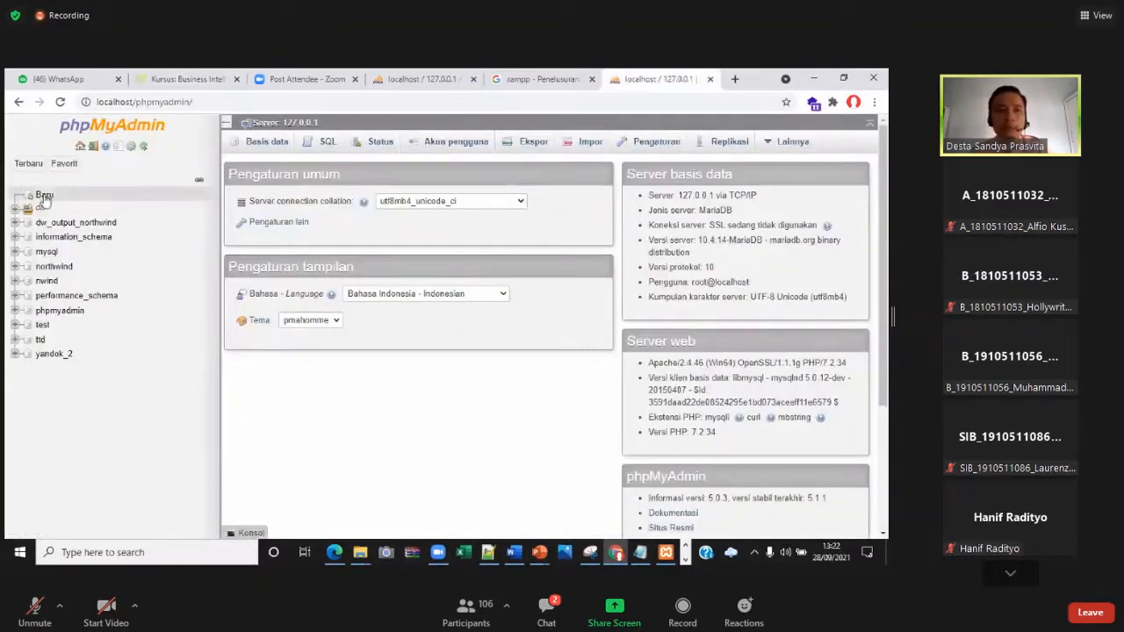
pyautogui.click(44, 196)
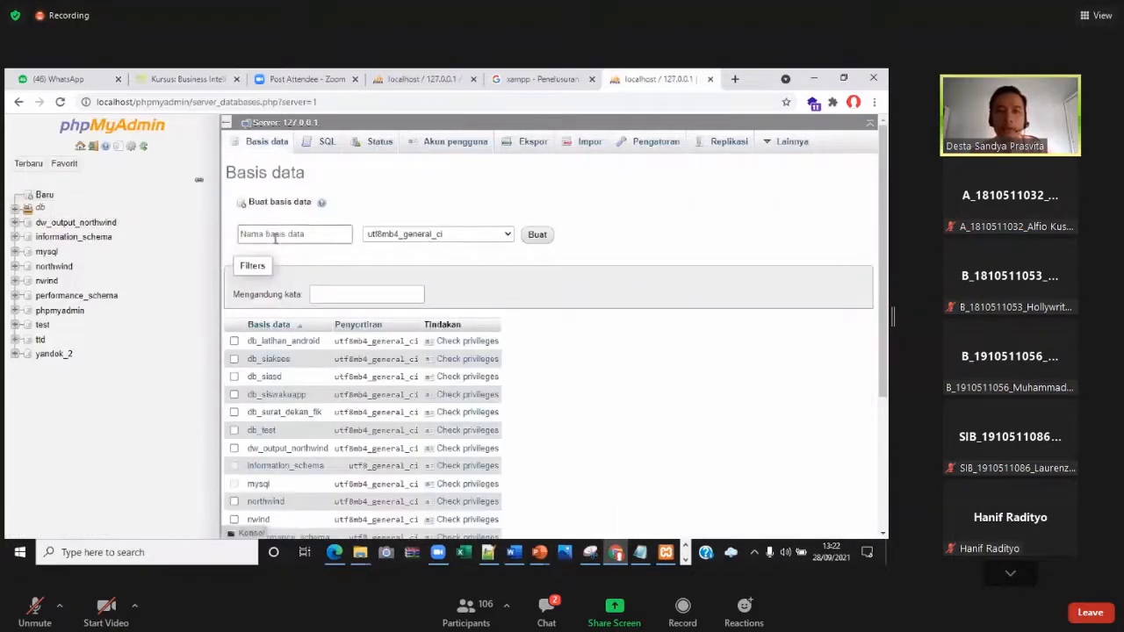
pyautogui.click(290, 241)
pyautogui.click(264, 261)
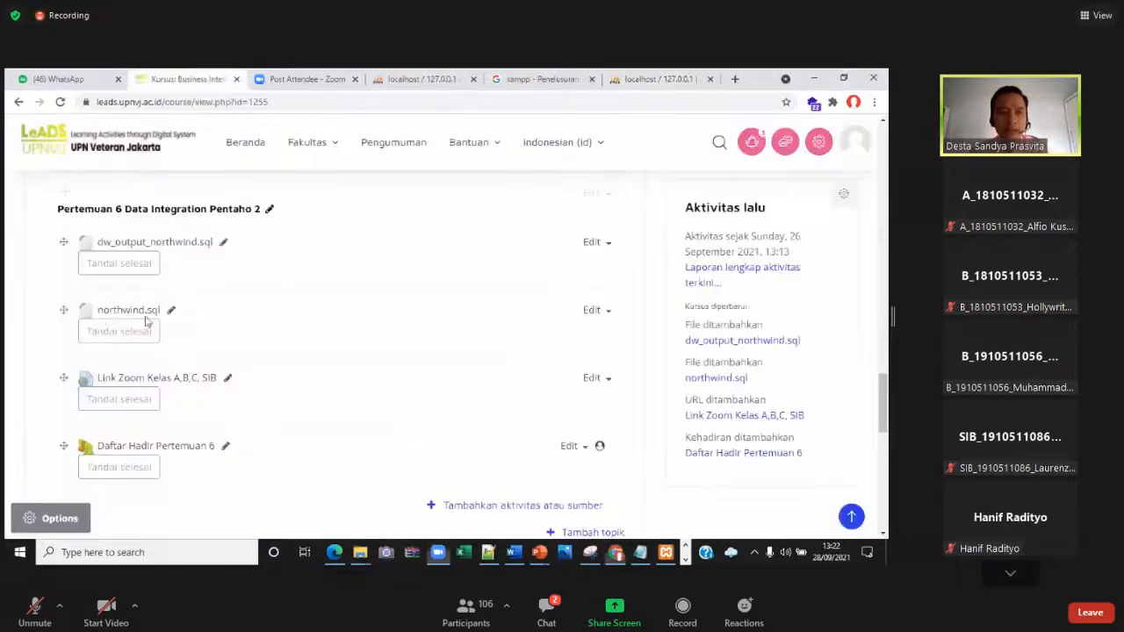
pyautogui.hotkey('ctrl', '2')
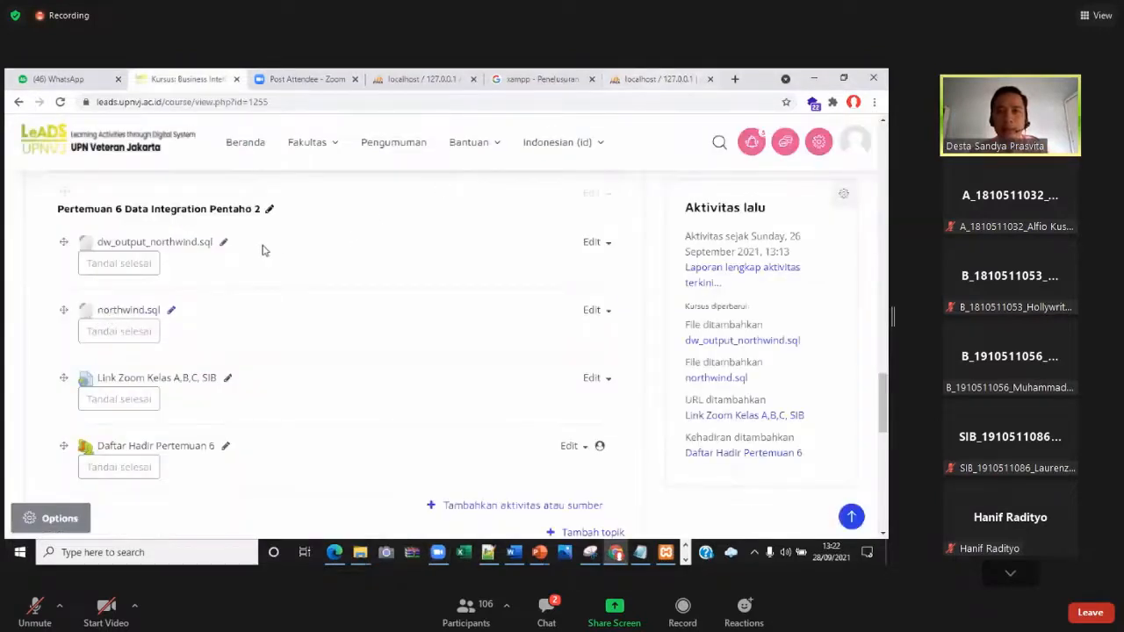
pyautogui.hotkey('ctrl', '6')
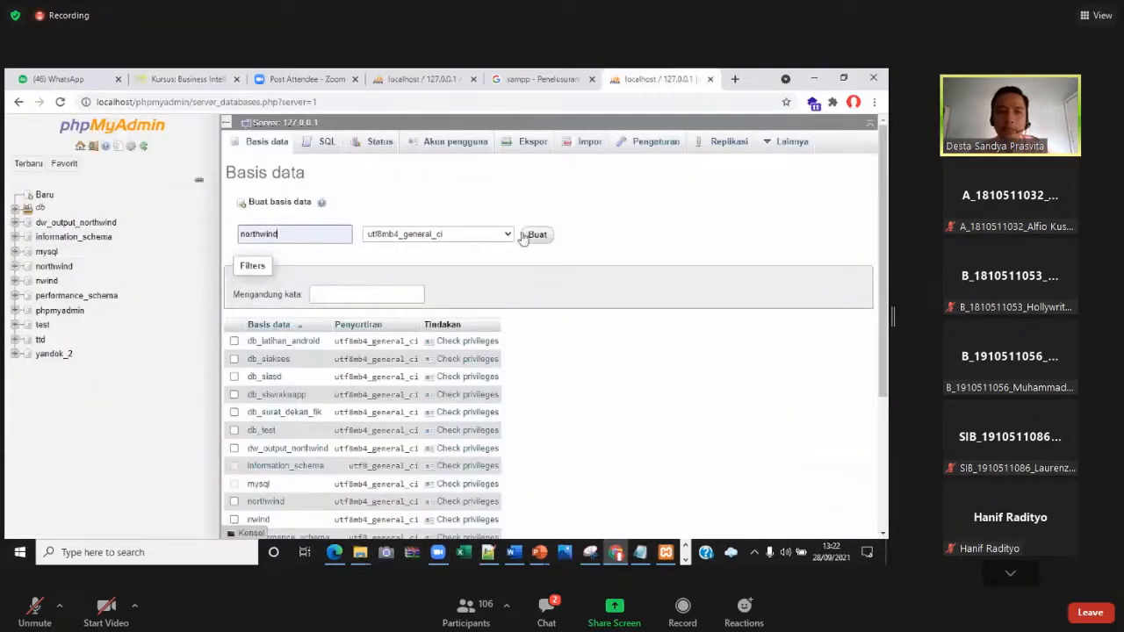
# Open the import page of the northwind database, review its options, and return to the database's structure
pyautogui.click(61, 268)
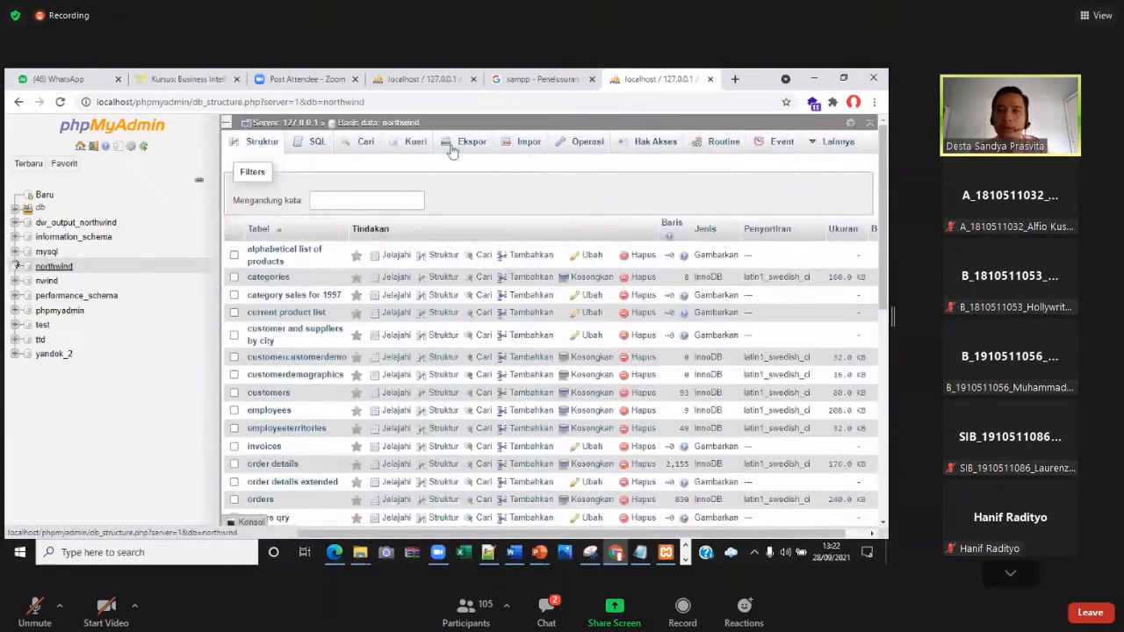
pyautogui.click(526, 144)
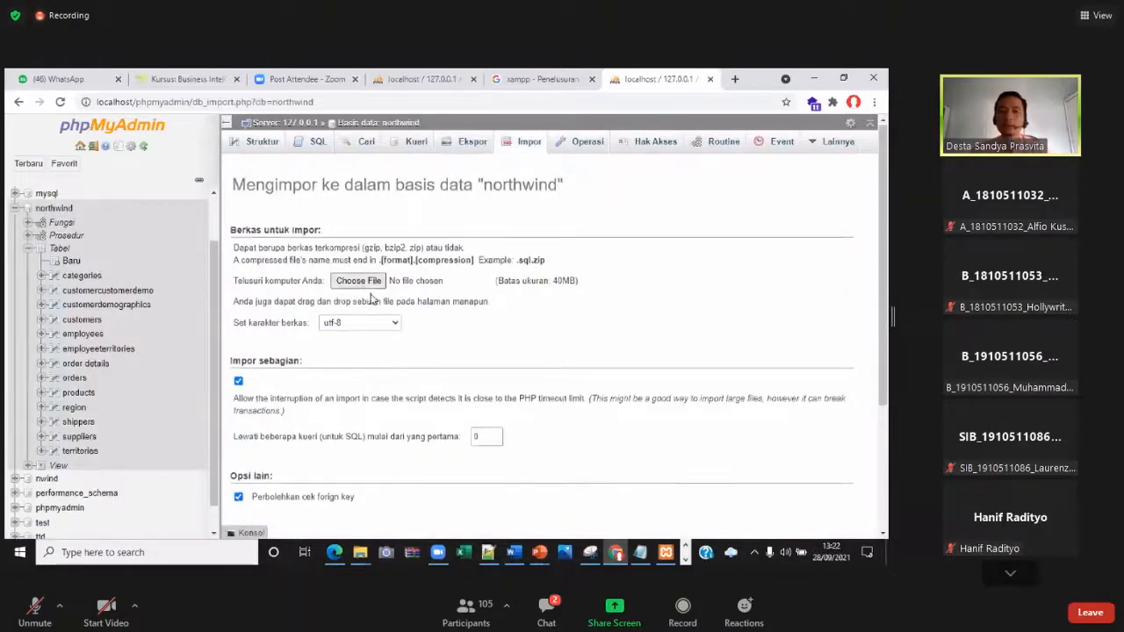
pyautogui.scroll(-3, 601, 445)
pyautogui.scroll(3, 795, 457)
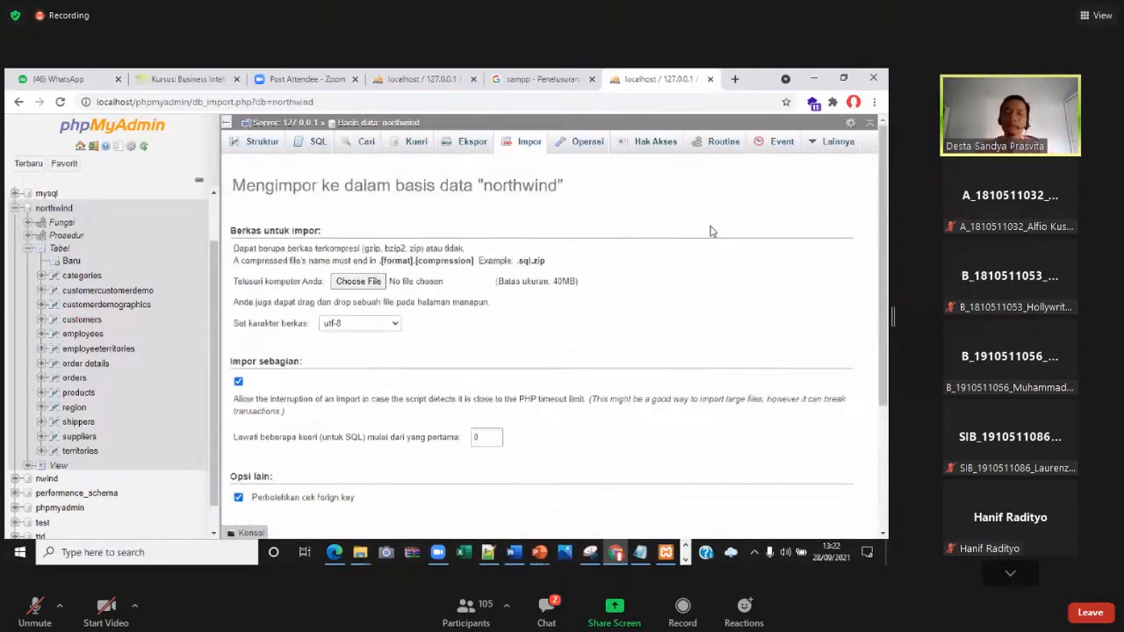
pyautogui.click(51, 211)
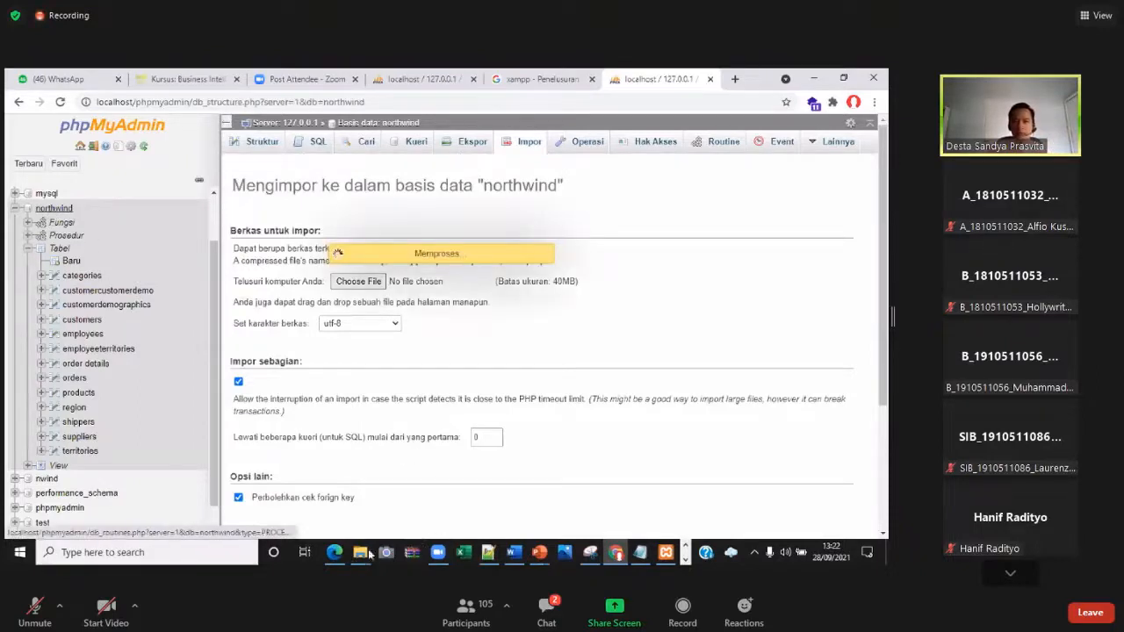
# Show the northwind.sql file in the Downloads folder and return to the northwind database's structure in phpMyAdmin
pyautogui.moveTo(359, 551)
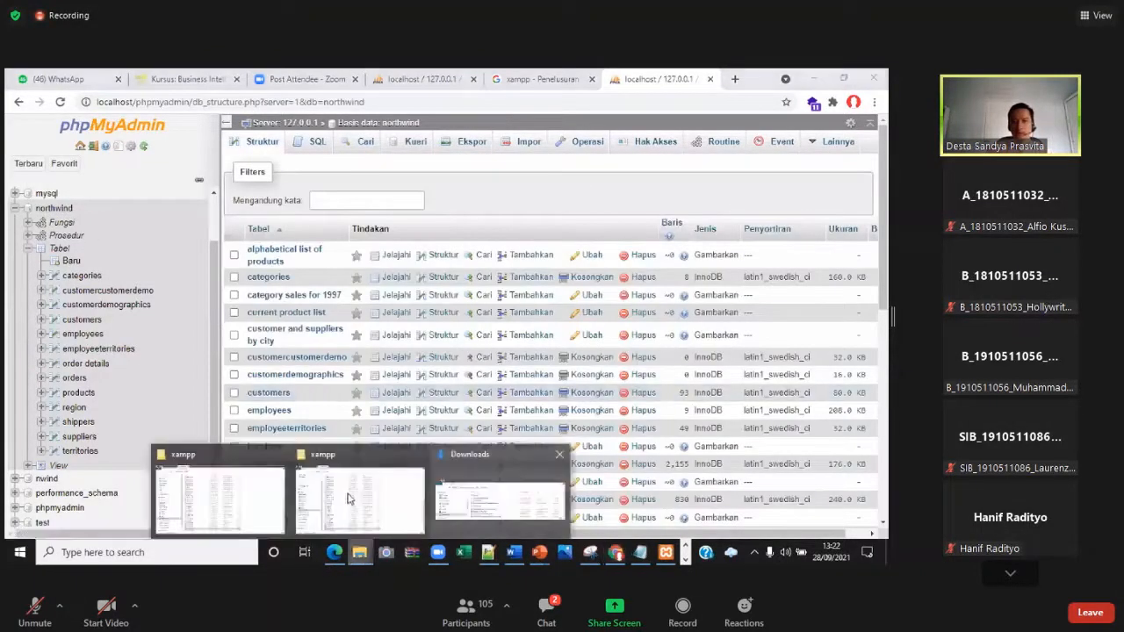
pyautogui.click(493, 503)
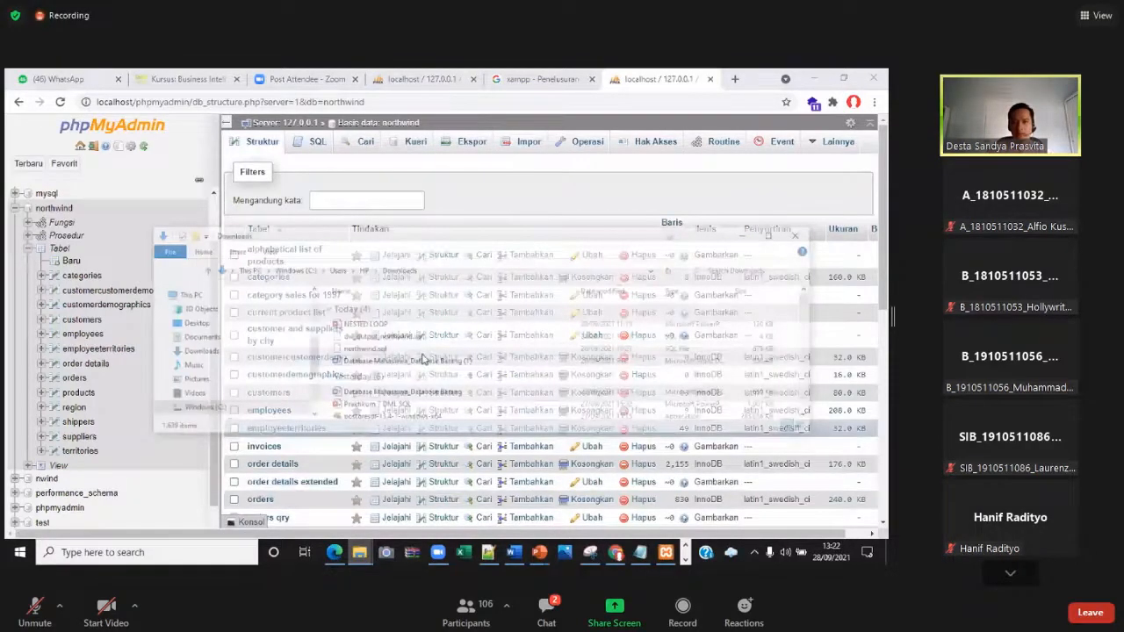
pyautogui.moveTo(370, 322); pyautogui.dragTo(466, 337)
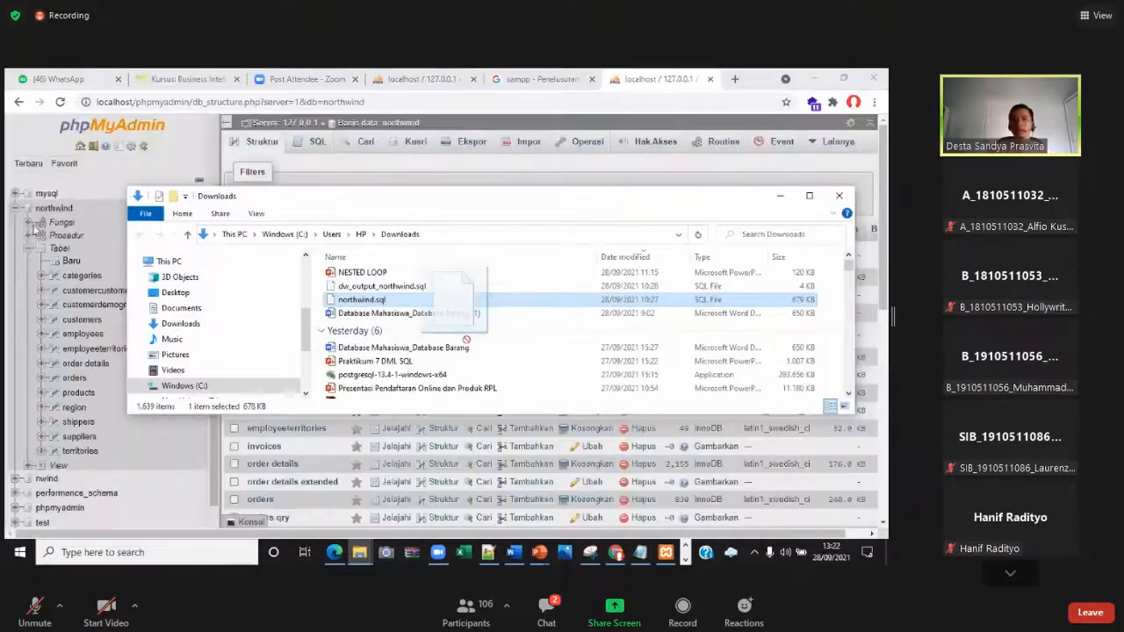
pyautogui.click(54, 214)
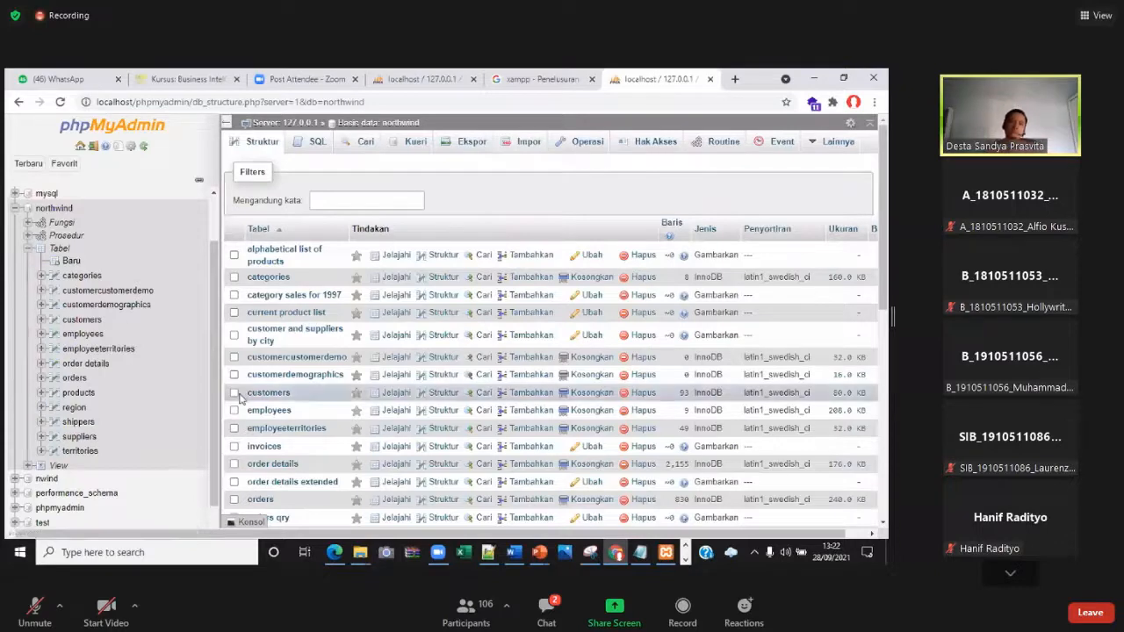
pyautogui.scroll(2, 113, 419)
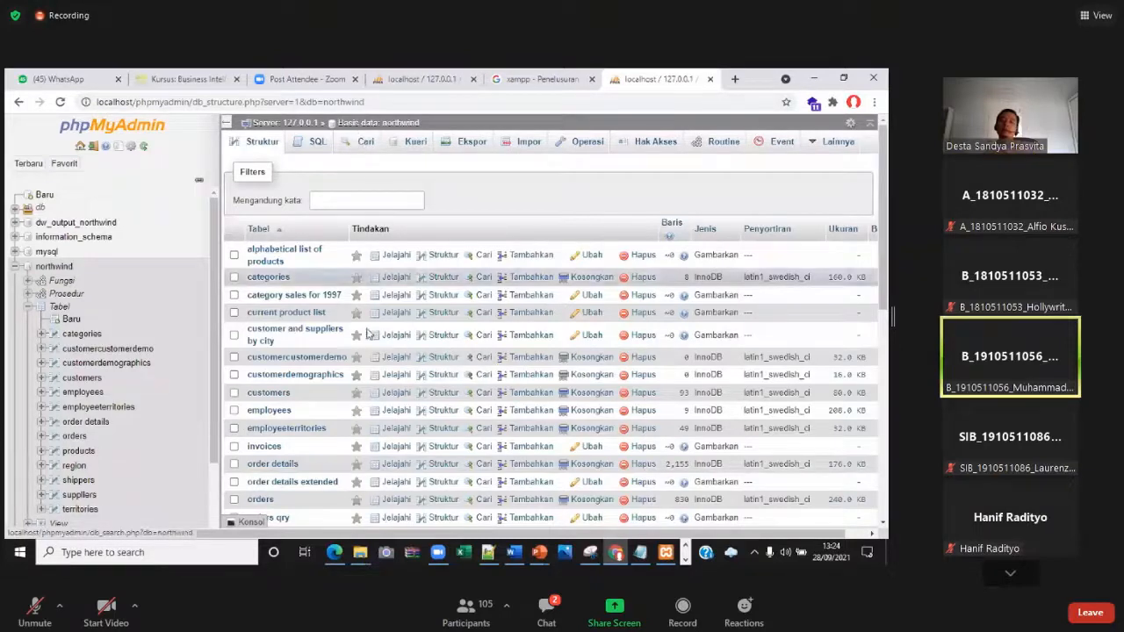
# Open phpMyAdmin through the MySQL module's admin link in the XAMPP Control Panel, and close the resulting browser window
pyautogui.click(660, 555)
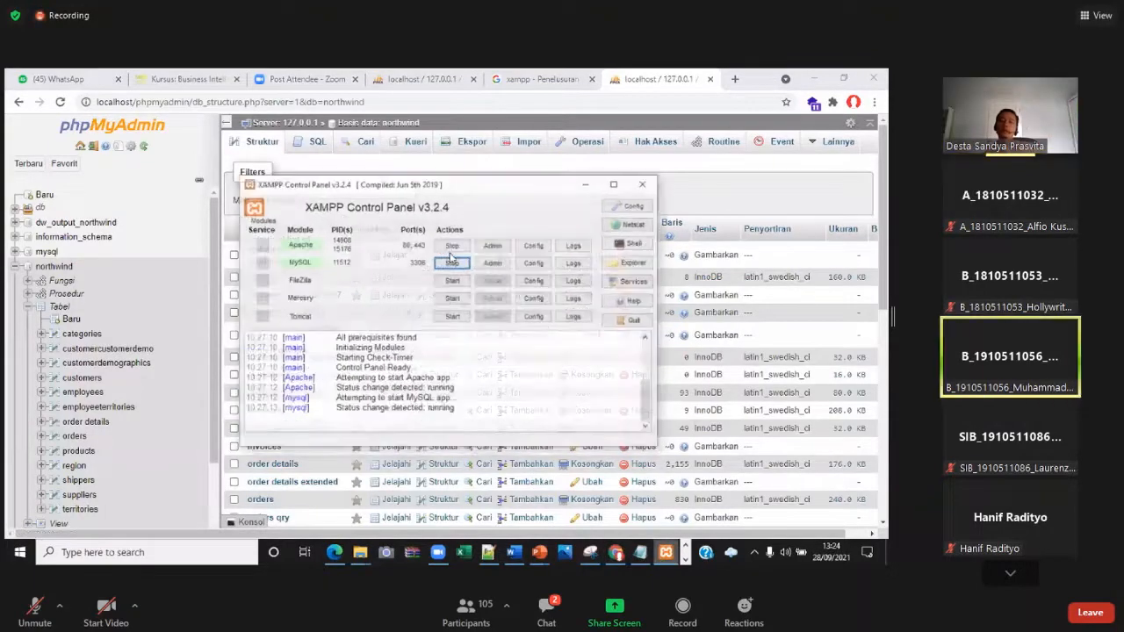
pyautogui.click(494, 254)
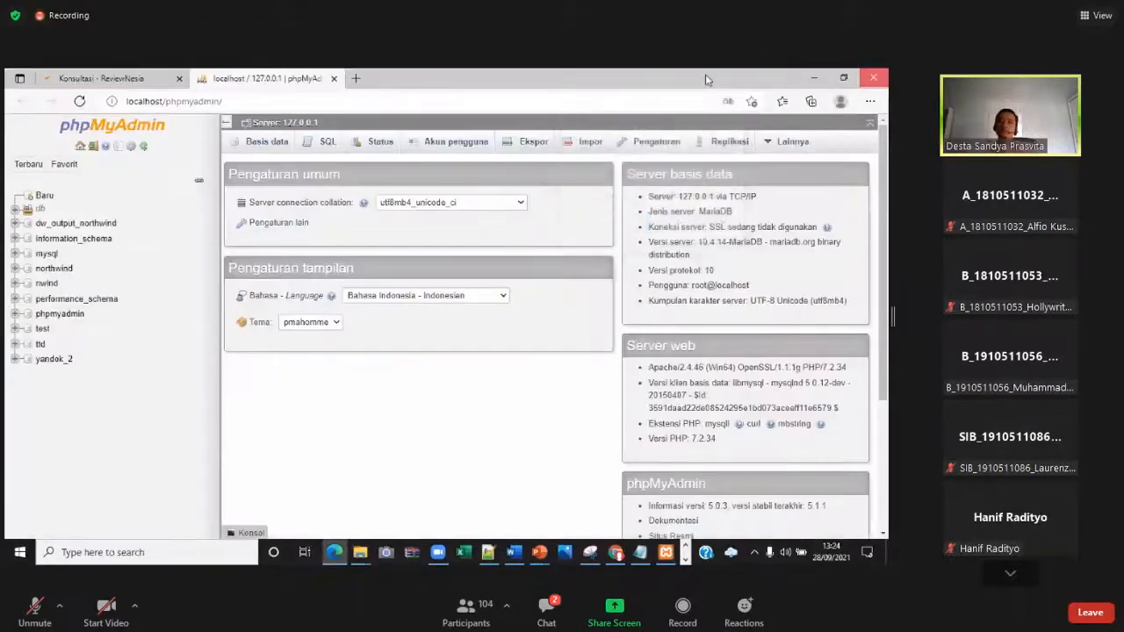
pyautogui.click(872, 78)
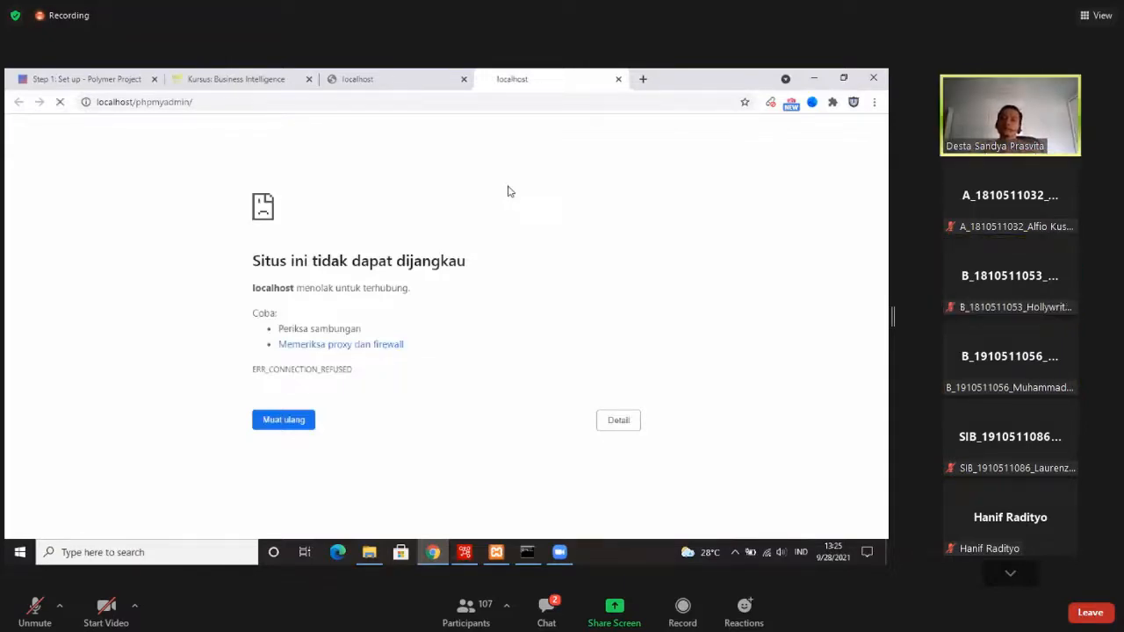
# Start the Apache module in the XAMPP Control Panel, reload the phpMyAdmin page, and allow Apache HTTP Server through the firewall on private networks
pyautogui.click(496, 552)
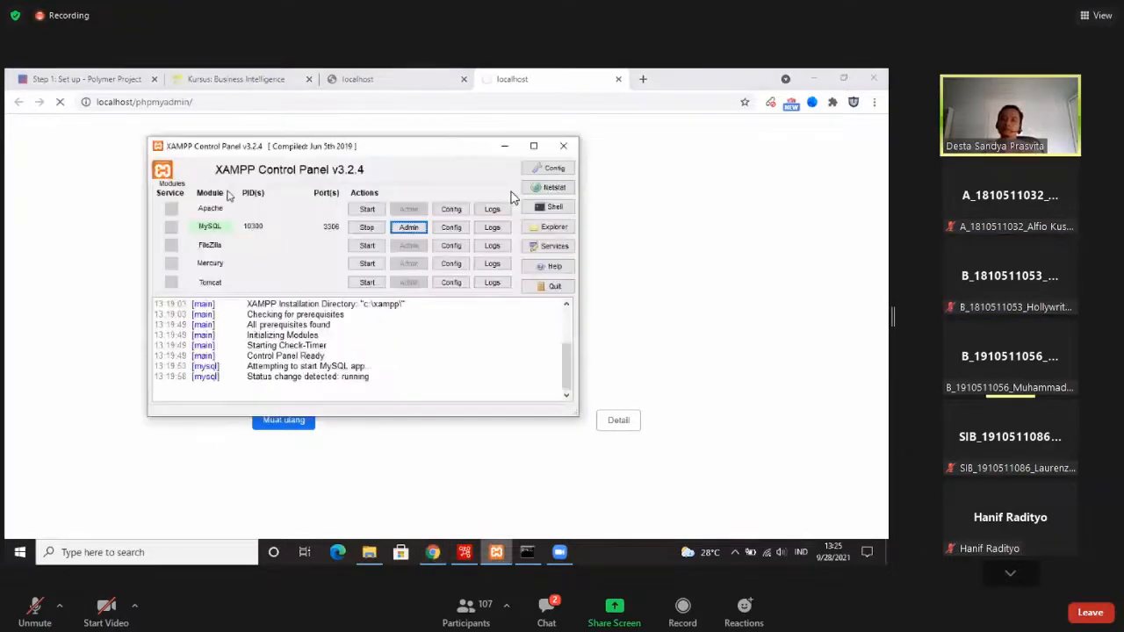
pyautogui.click(367, 208)
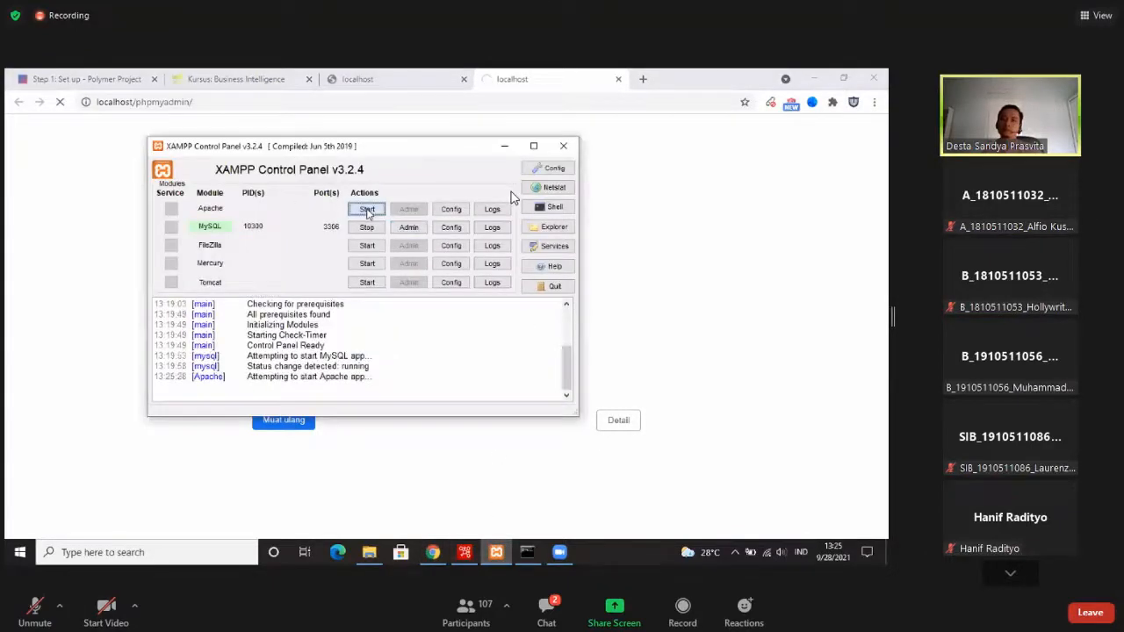
pyautogui.click(631, 188)
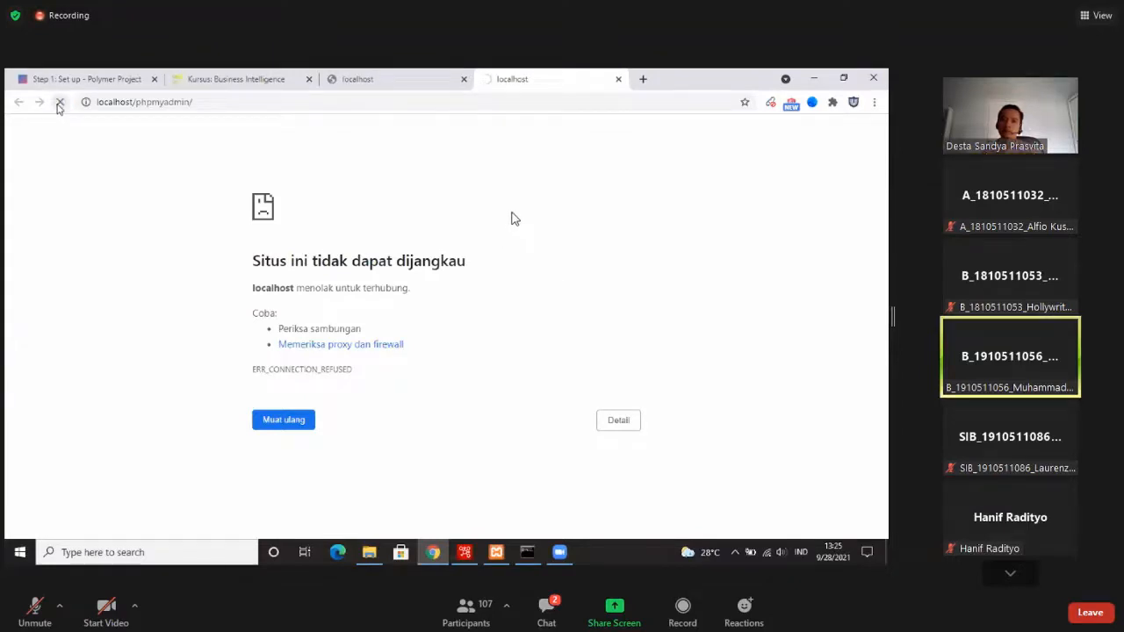
pyautogui.click(60, 103)
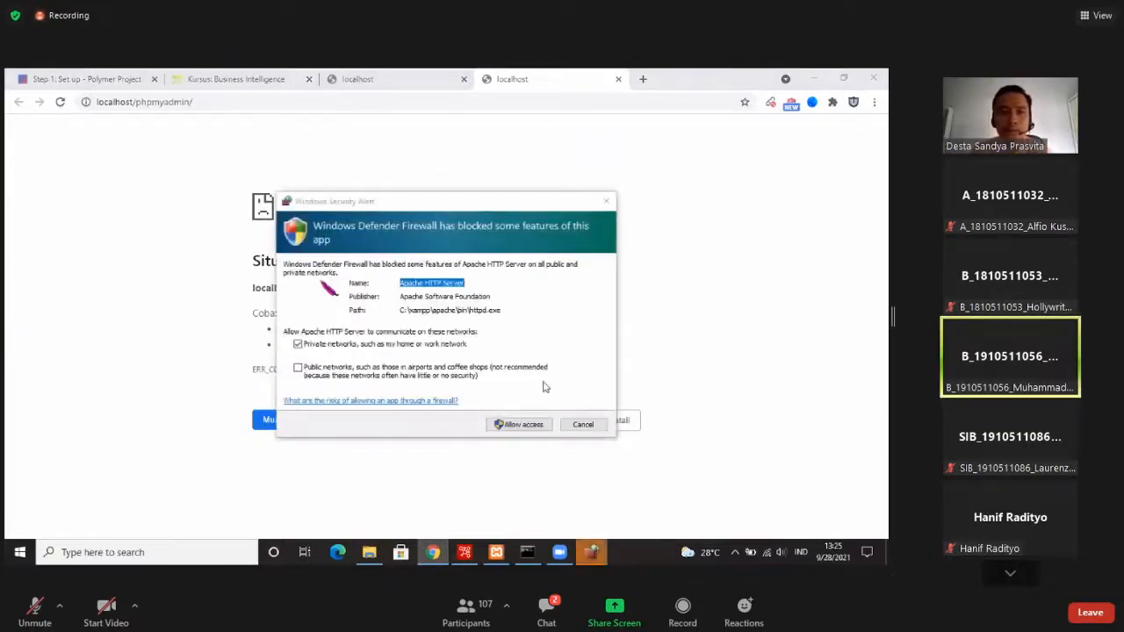
pyautogui.click(525, 425)
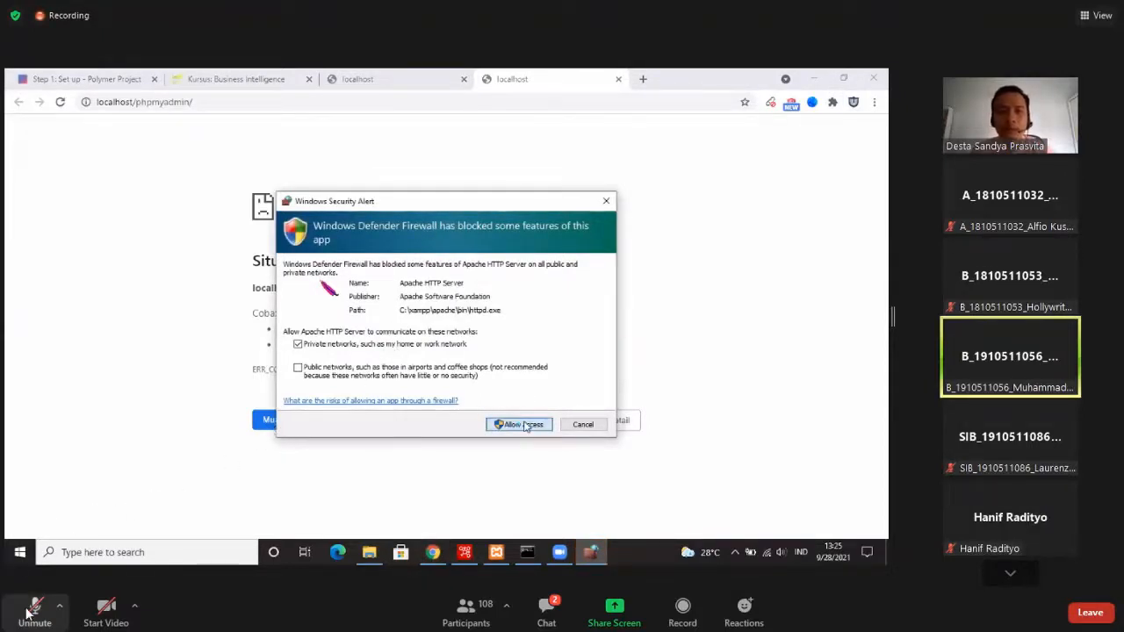
# Close the duplicate localhost page, reload the remaining phpMyAdmin page, and open Apache's admin page from the XAMPP Control Panel
pyautogui.click(463, 79)
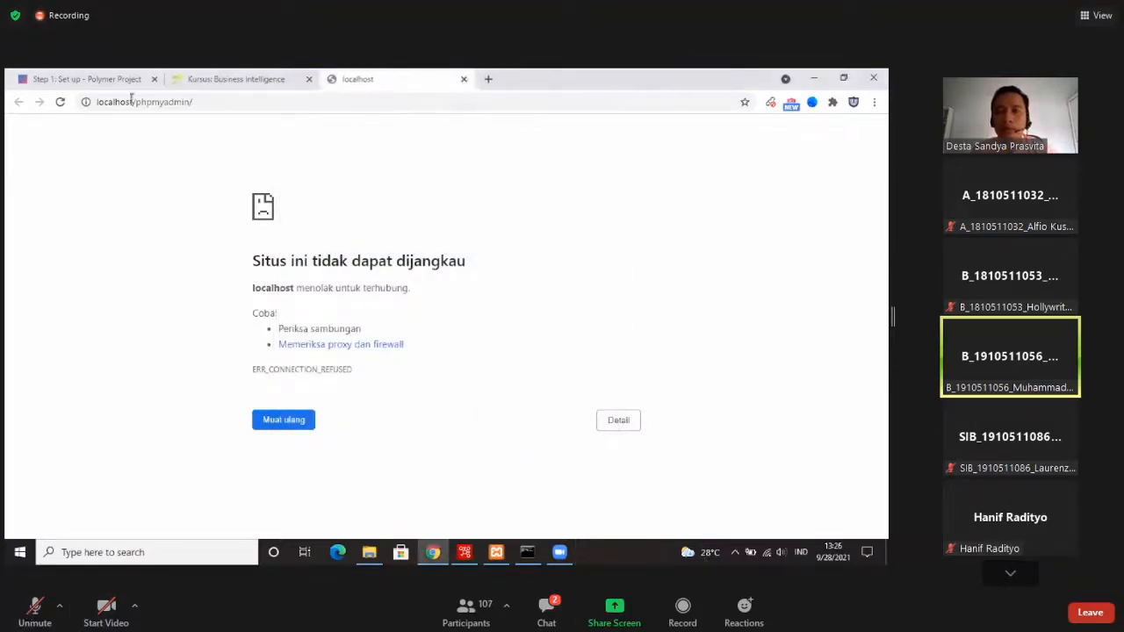
pyautogui.click(59, 102)
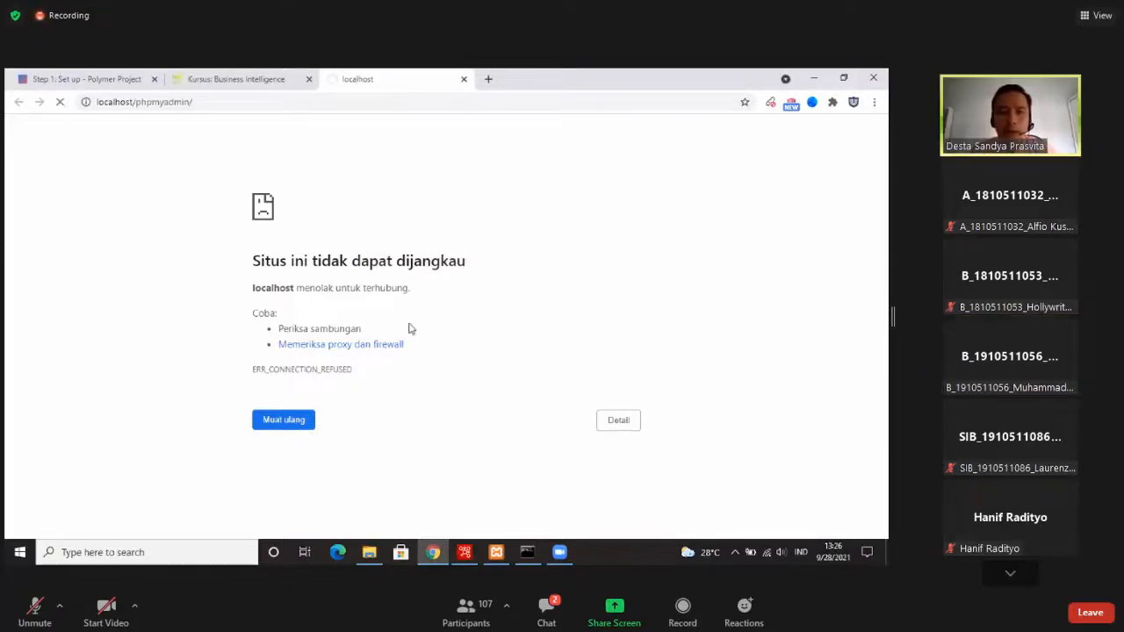
pyautogui.click(495, 553)
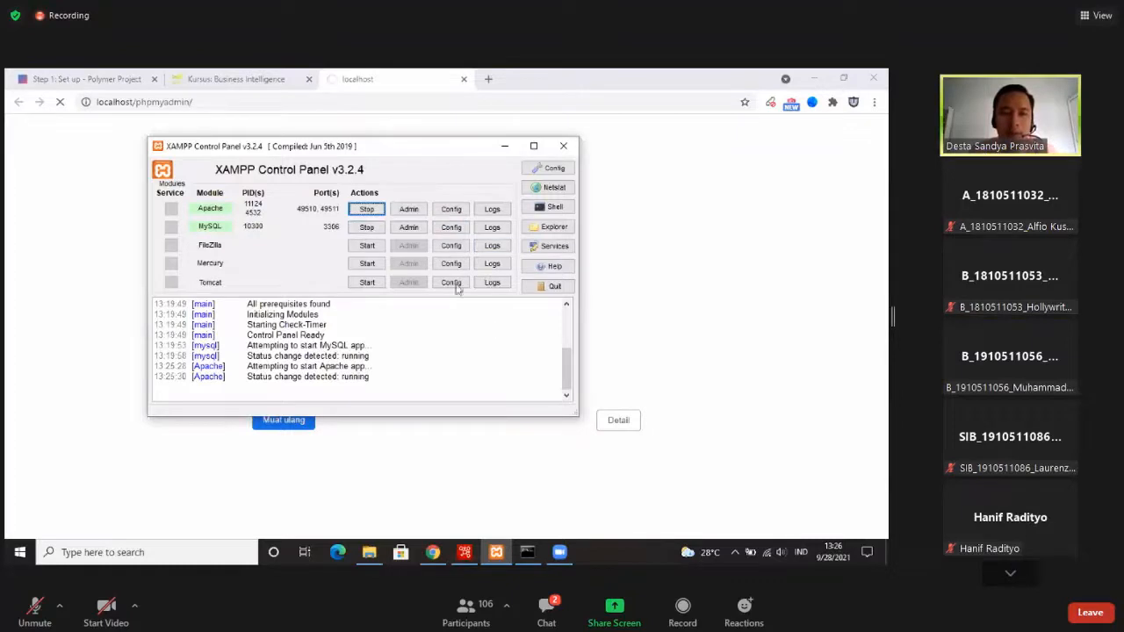
pyautogui.click(411, 211)
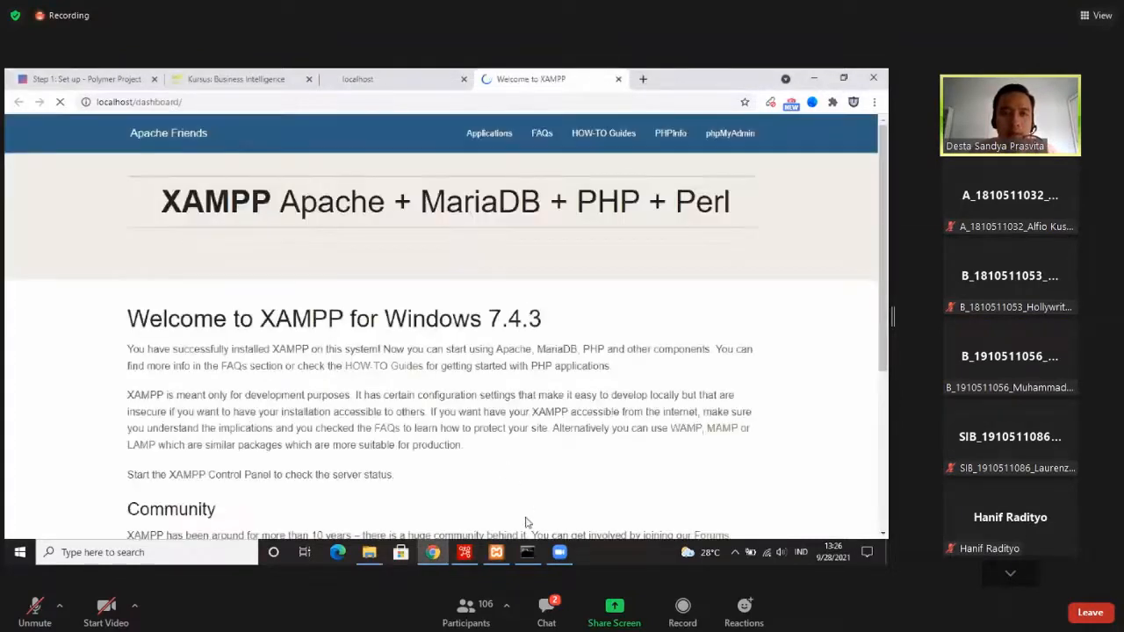
# Exit the MariaDB session in the Command Prompt, close that window, and switch to the phpMyAdmin page in the browser
pyautogui.moveTo(540, 557)
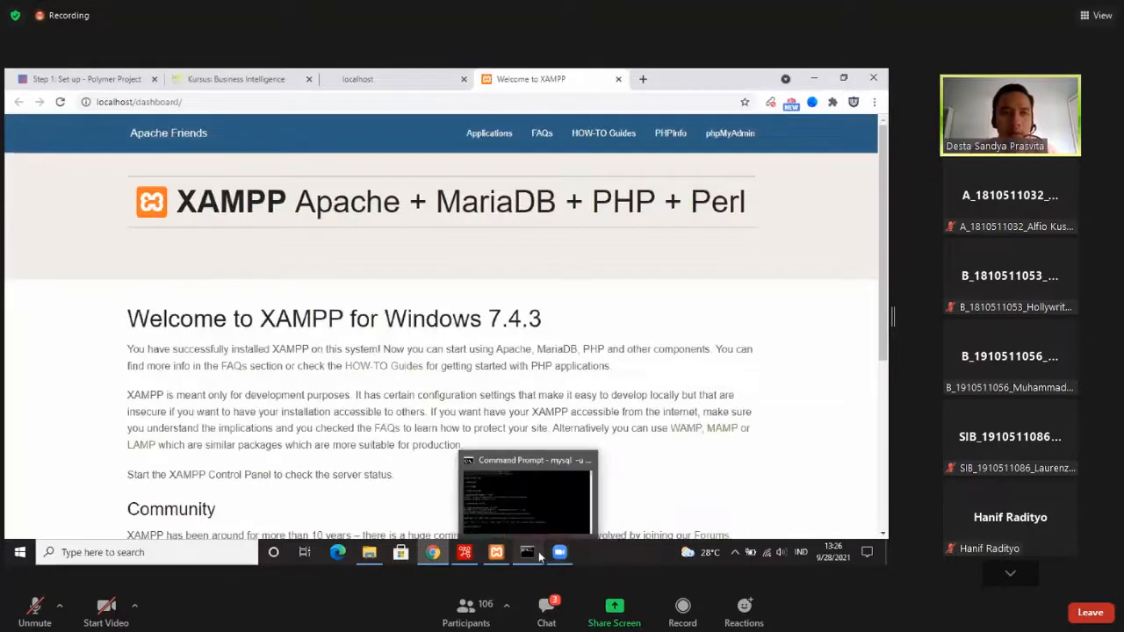
pyautogui.write('exit')
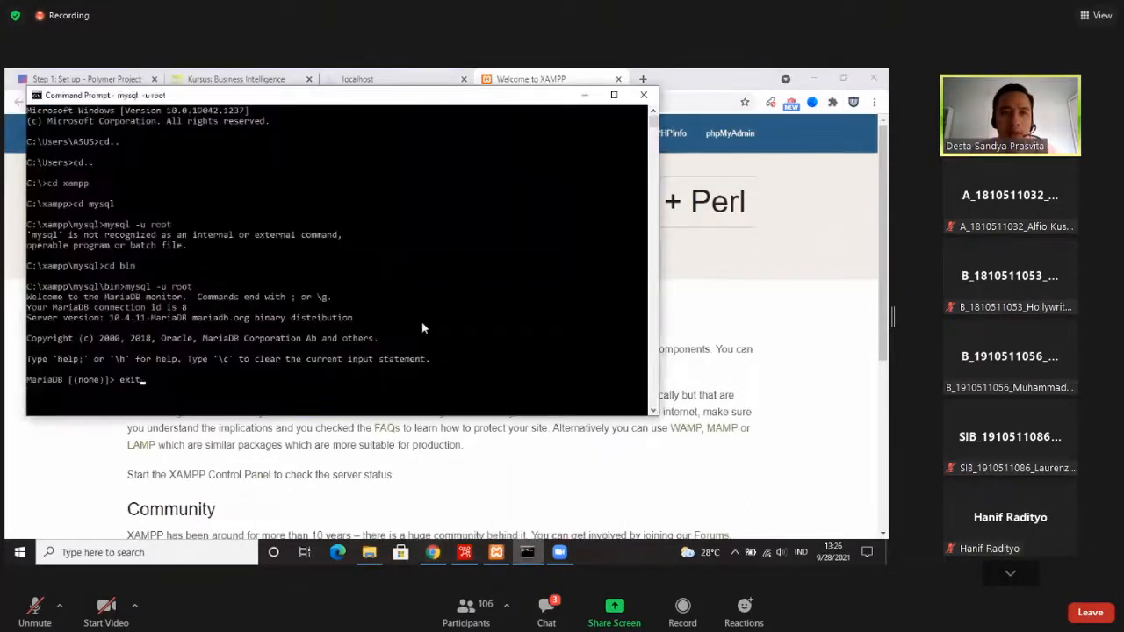
pyautogui.press('Return')
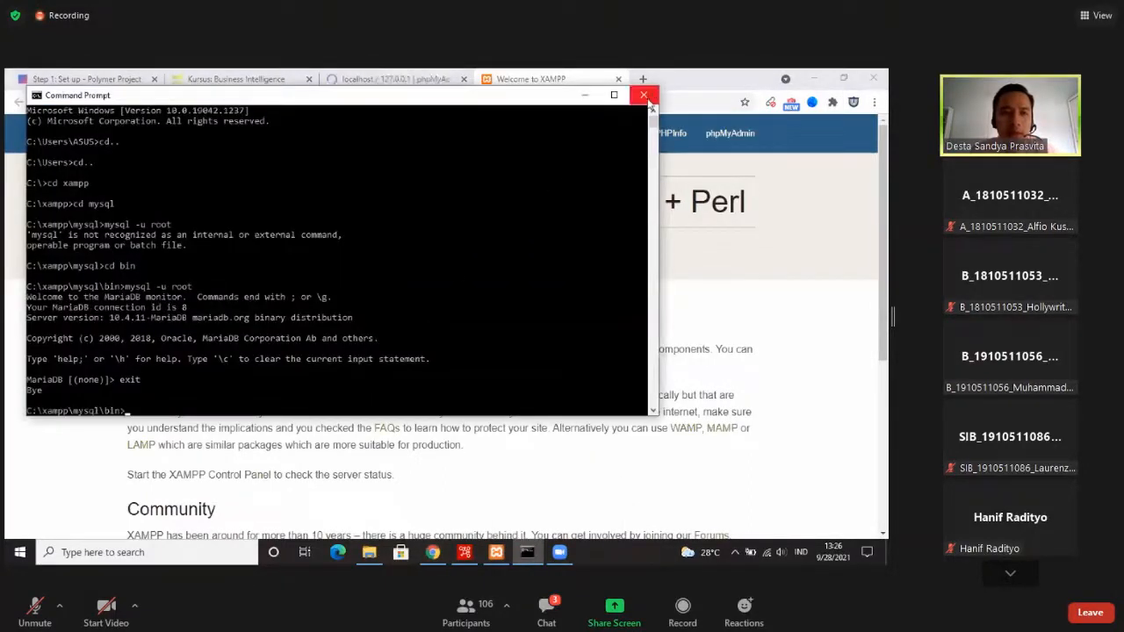
pyautogui.click(643, 95)
pyautogui.click(365, 76)
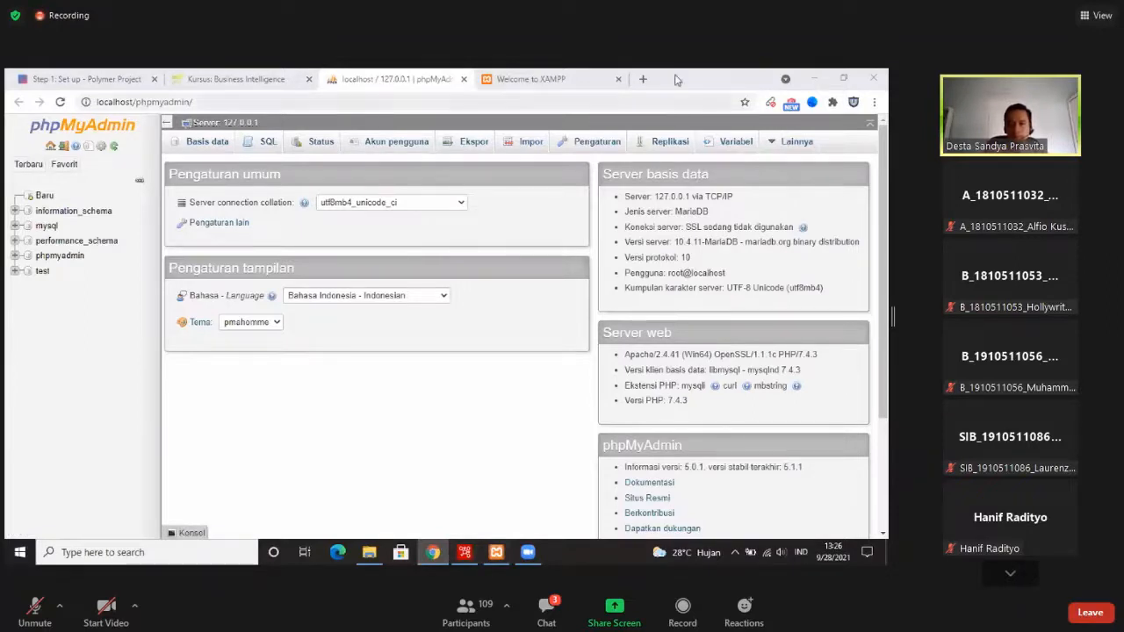
pyautogui.click(765, 520)
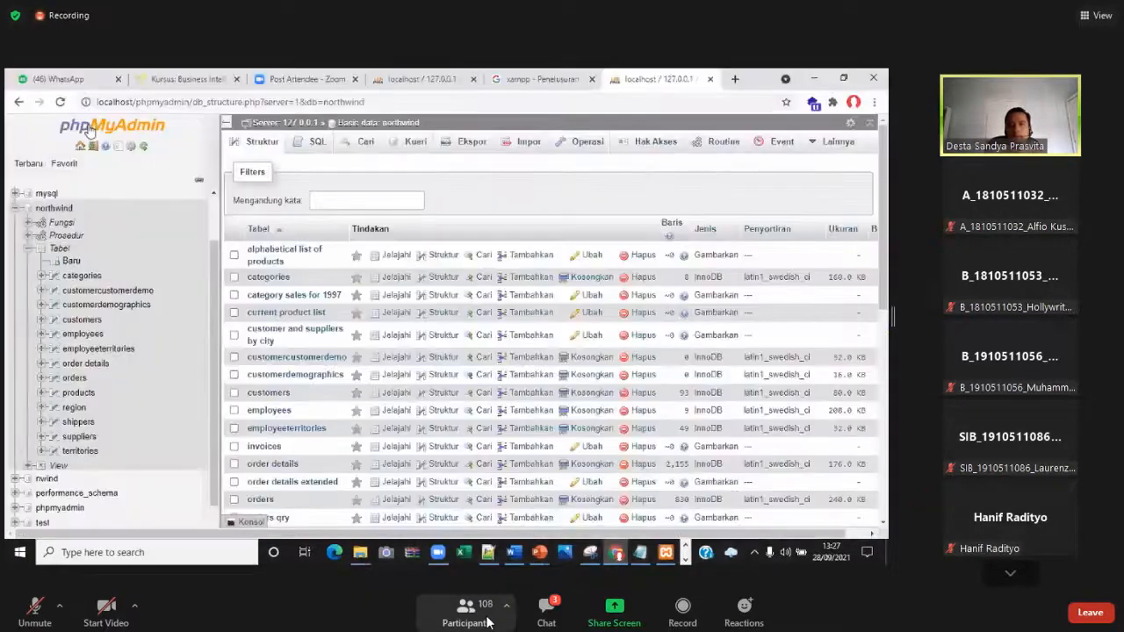
pyautogui.hotkey('alt', 'a')
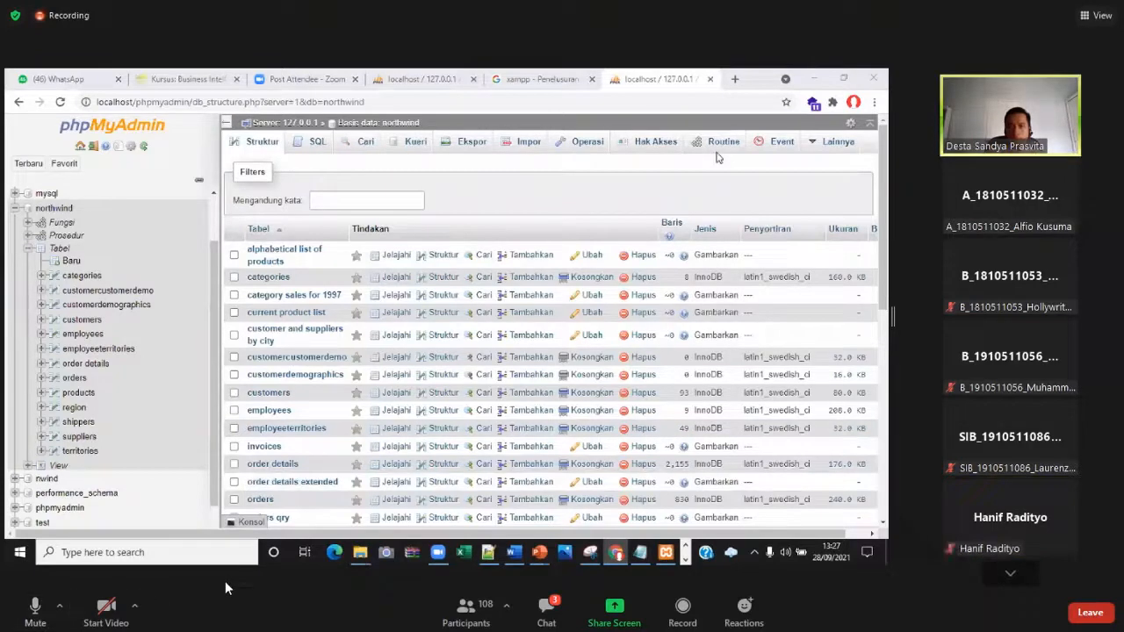
pyautogui.click(35, 606)
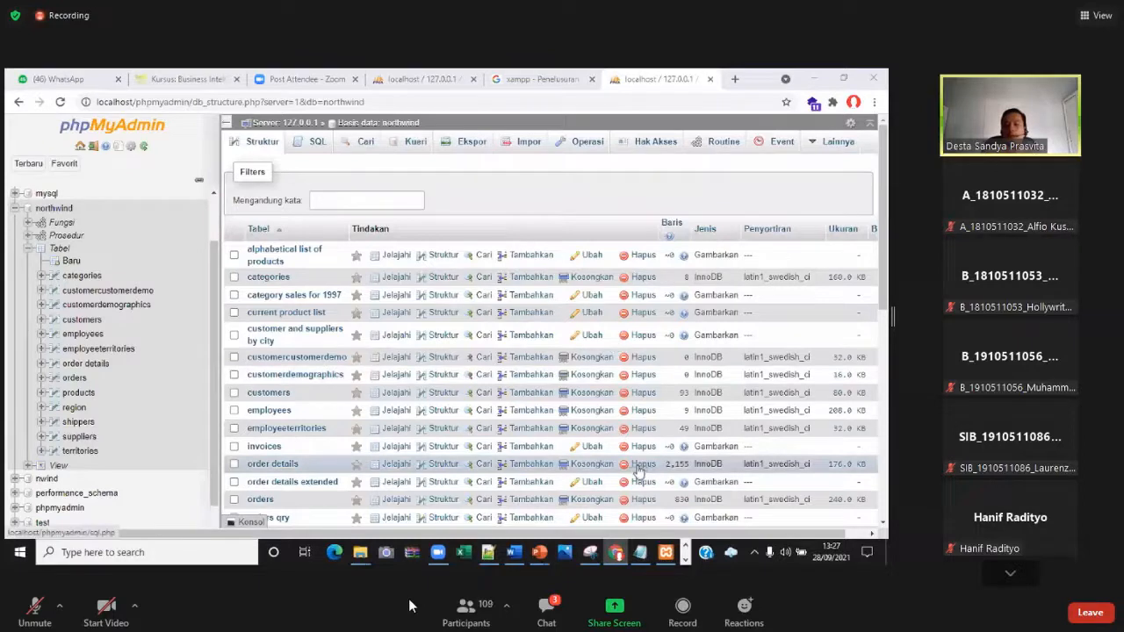
pyautogui.click(35, 610)
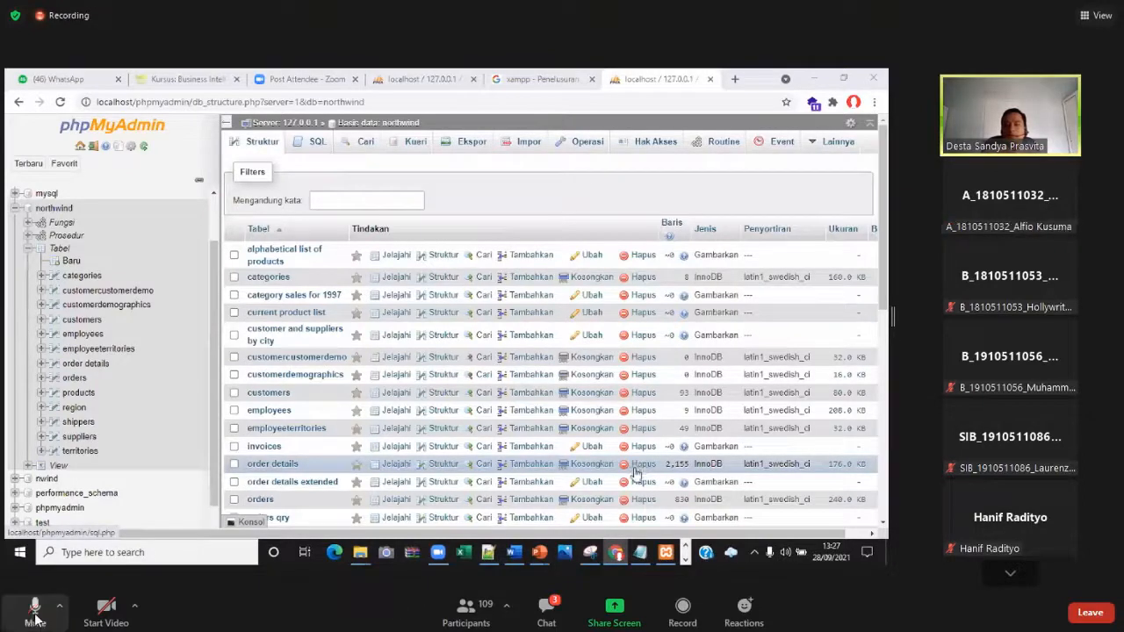
pyautogui.click(35, 610)
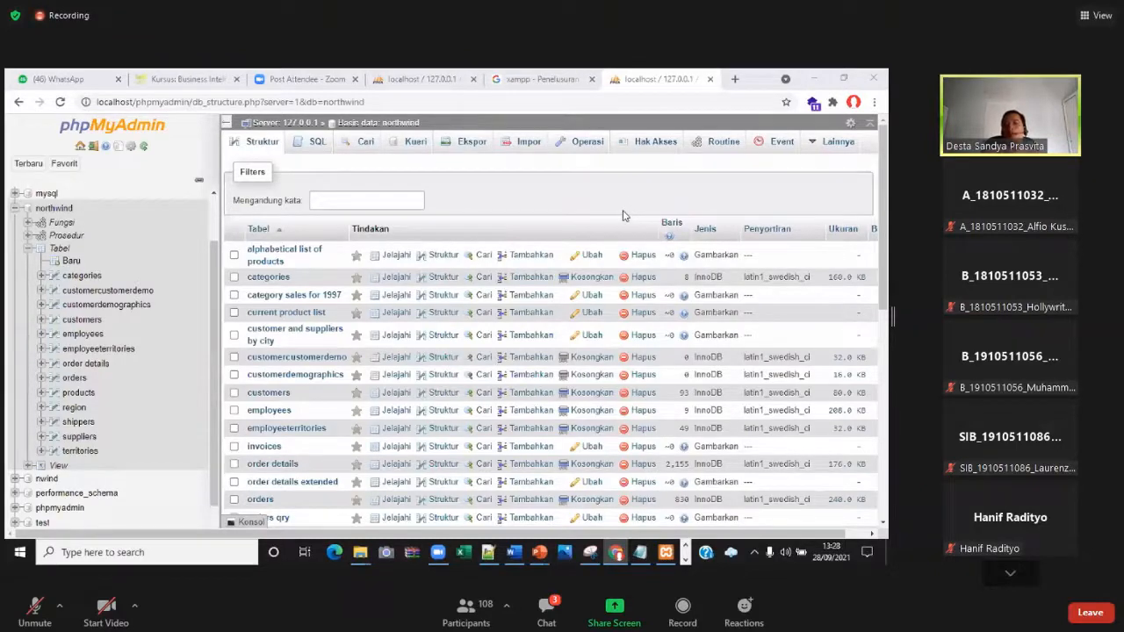
# Search Google for sql connector jar in a new browser page and switch to the suggested query mysql connector jar
pyautogui.click(733, 80)
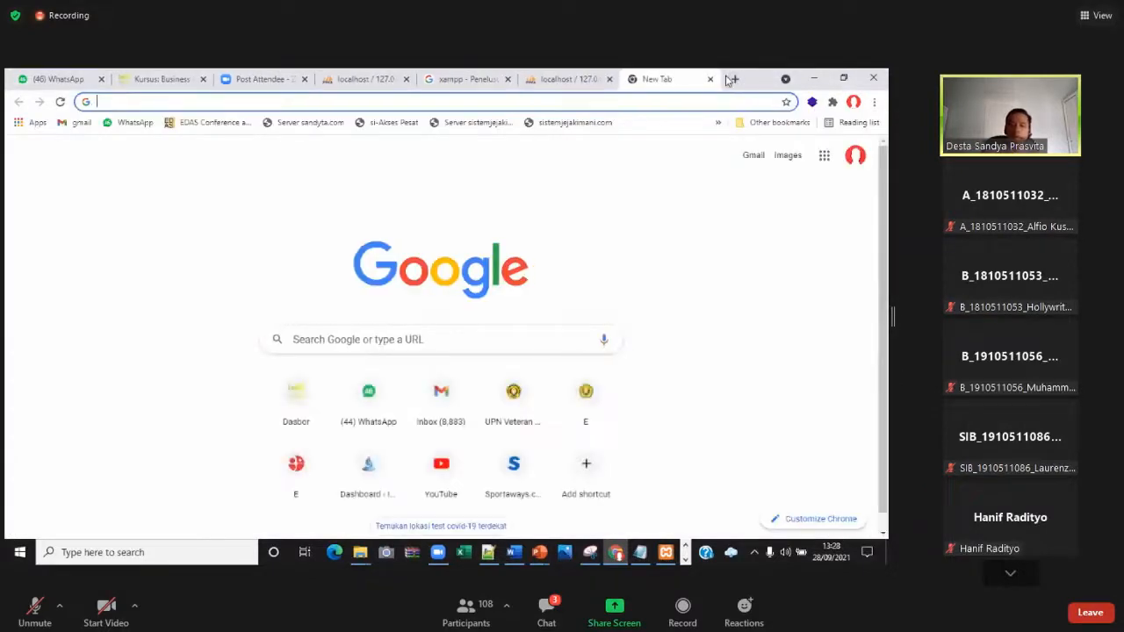
pyautogui.write('sql')
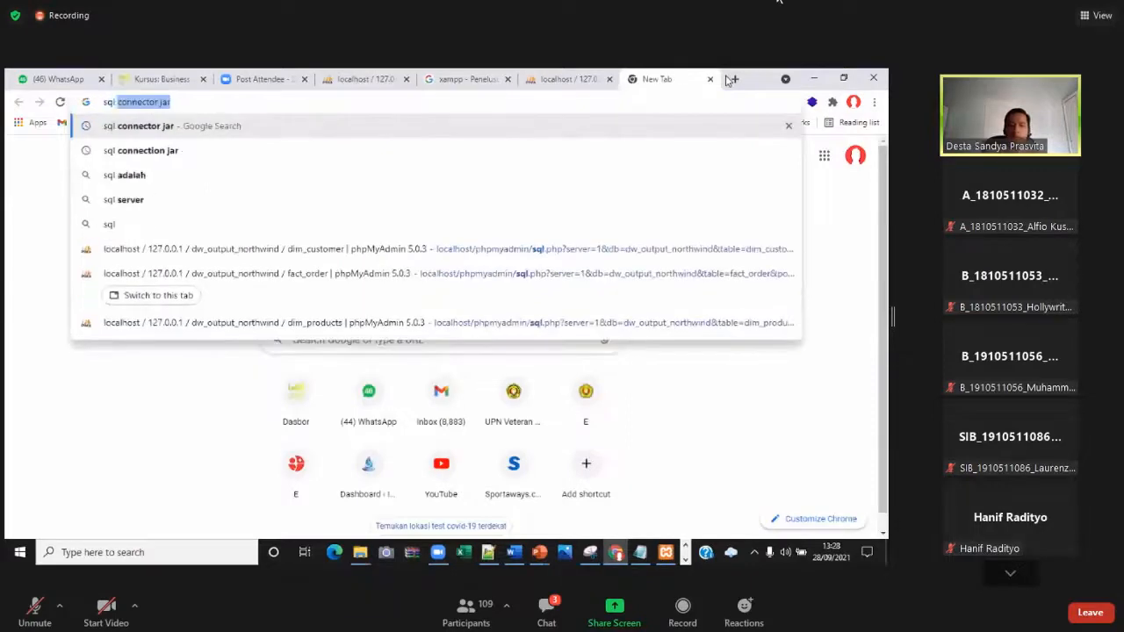
pyautogui.press('Right')
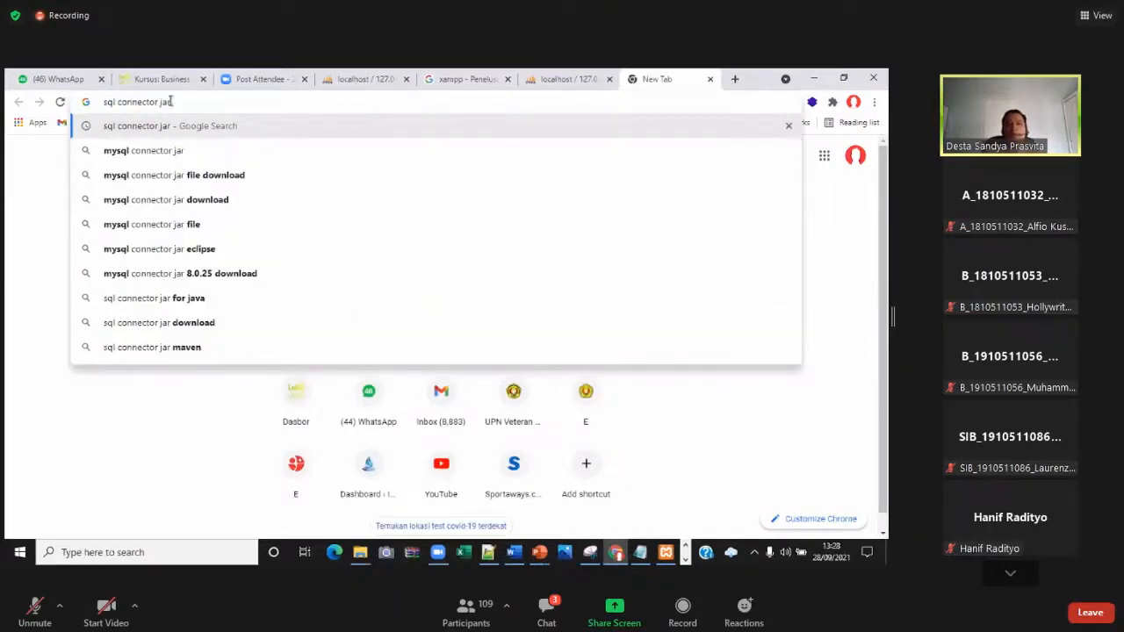
pyautogui.press('Return')
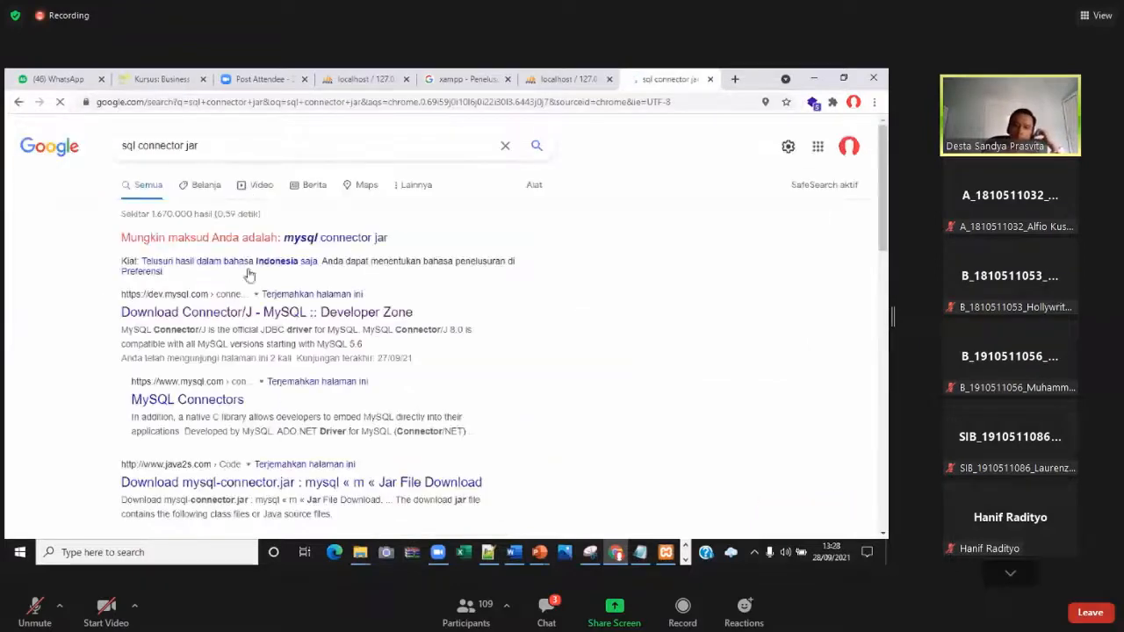
pyautogui.click(330, 238)
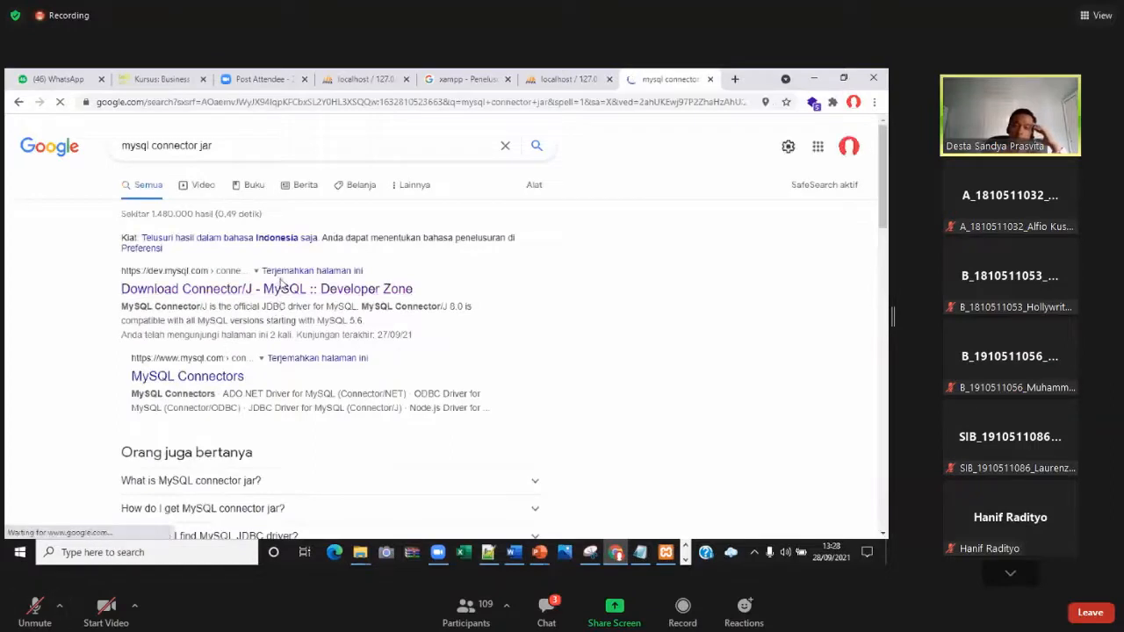
# Open the MySQL Connector/J download page from the search results and look over its download options for Microsoft Windows
pyautogui.click(33, 619)
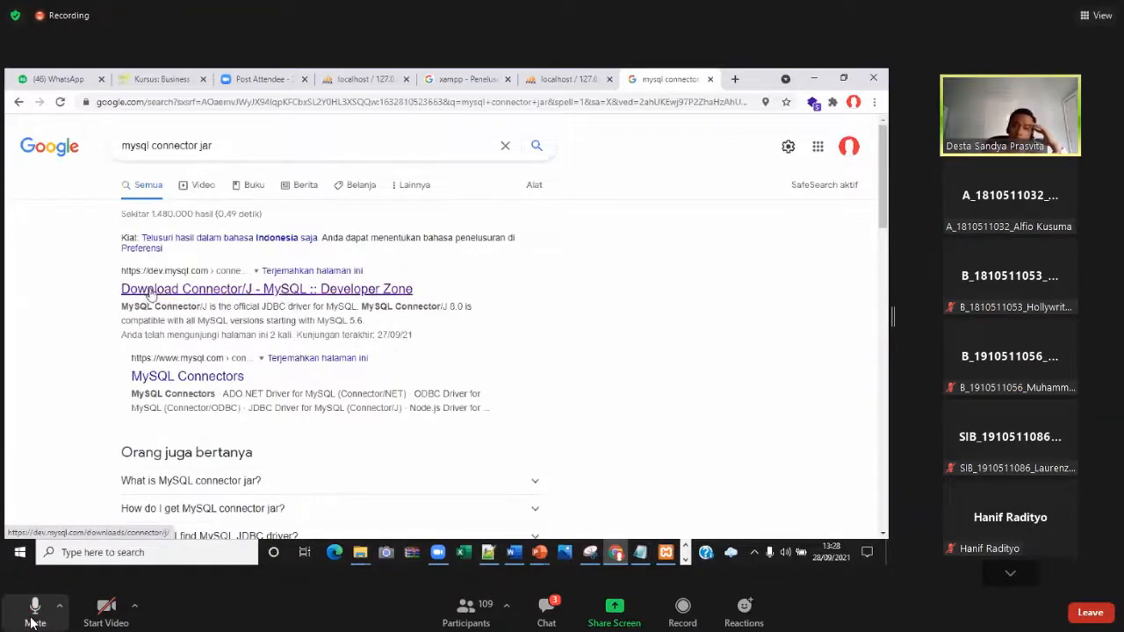
pyautogui.click(33, 622)
pyautogui.click(186, 295)
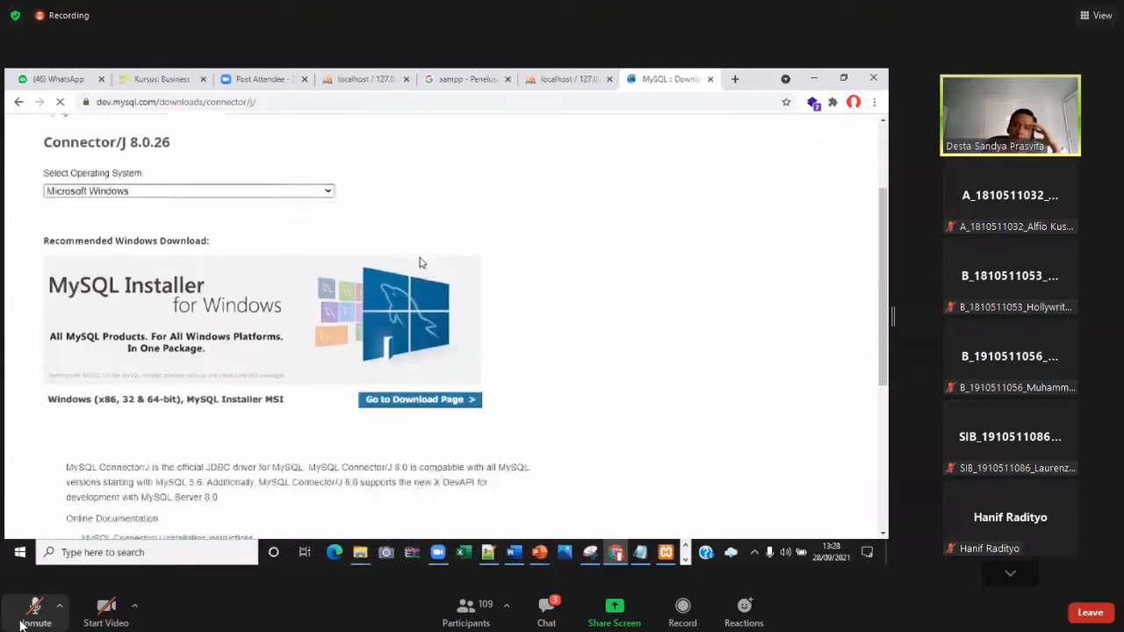
pyautogui.scroll(1, 423, 262)
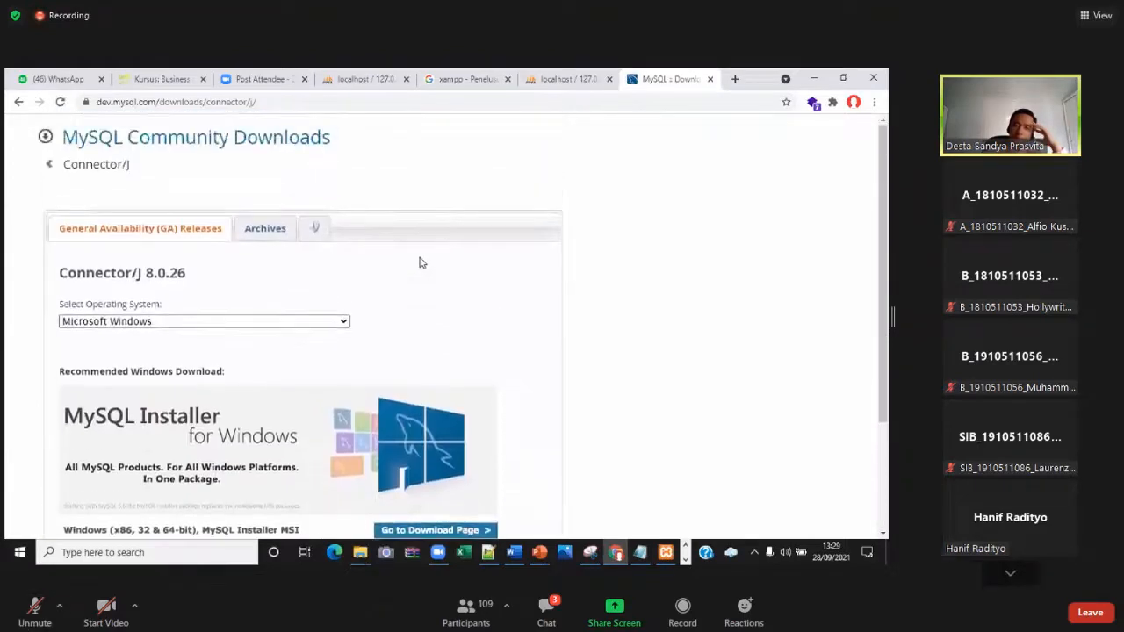
pyautogui.scroll(-2, 284, 271)
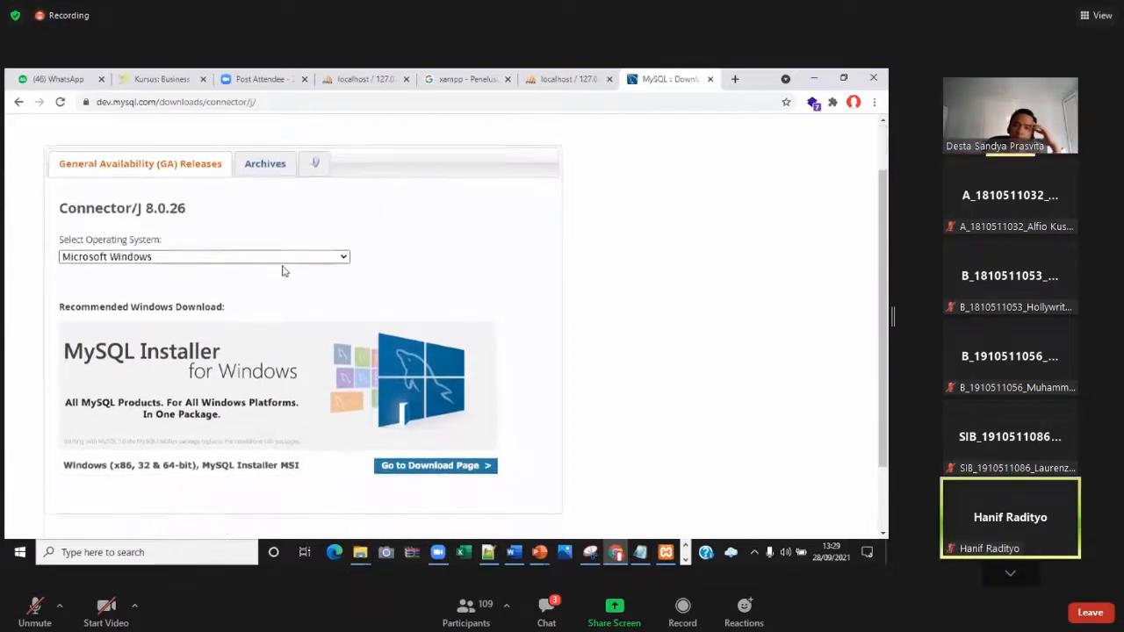
# Filter the Connector/J downloads to Platform Independent, open the ZIP archive's download page, and return to the Connector/J page
pyautogui.click(138, 257)
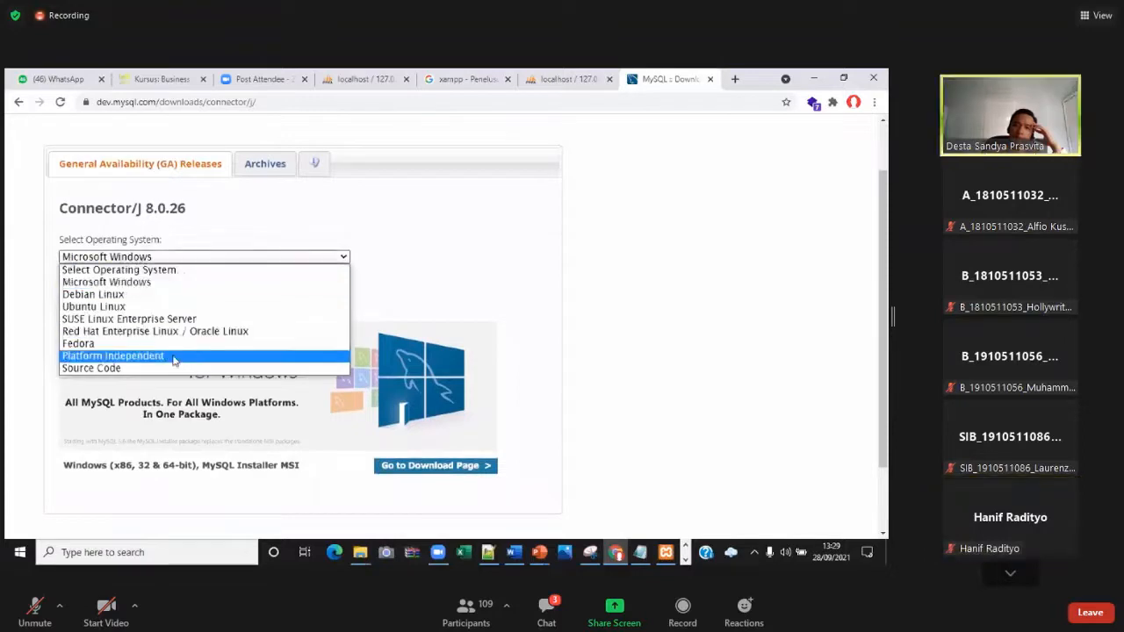
pyautogui.click(174, 358)
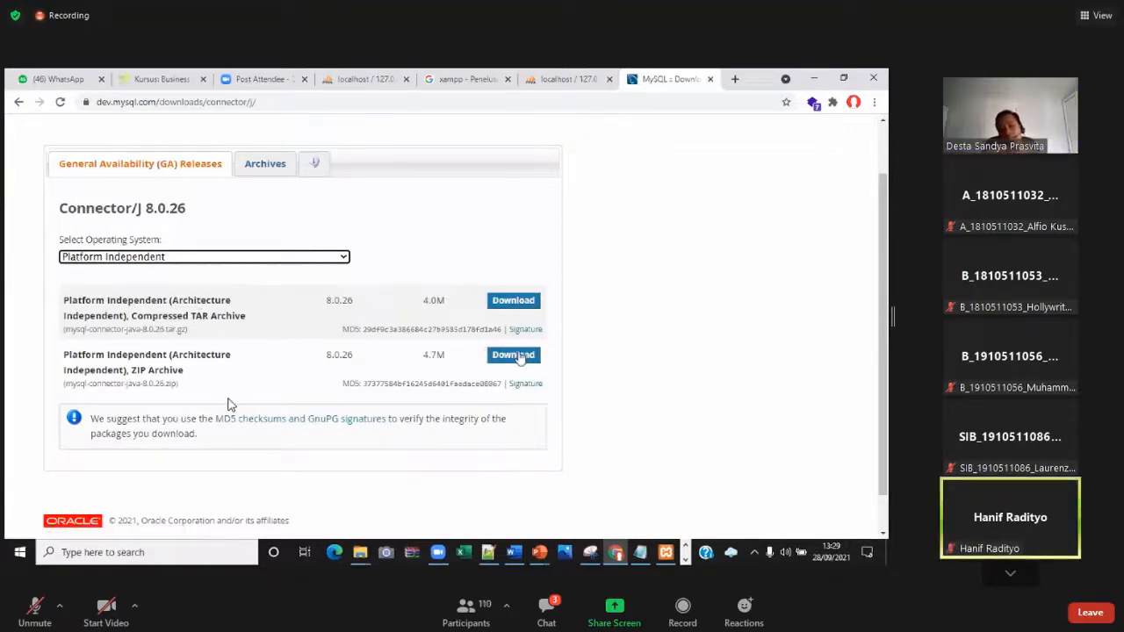
pyautogui.click(608, 282)
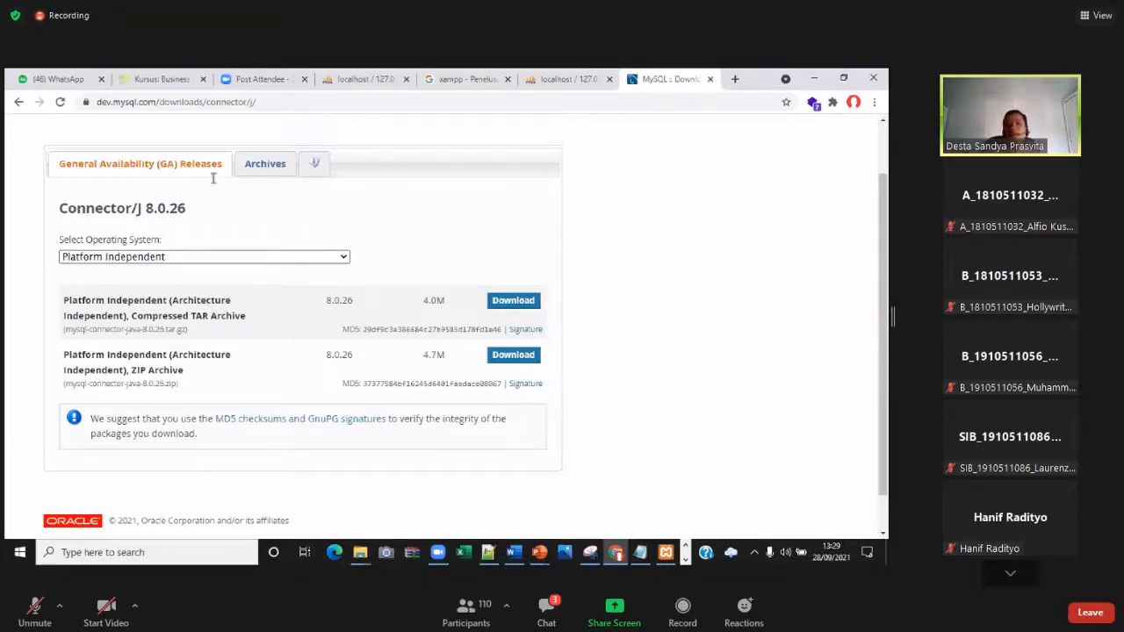
pyautogui.click(28, 612)
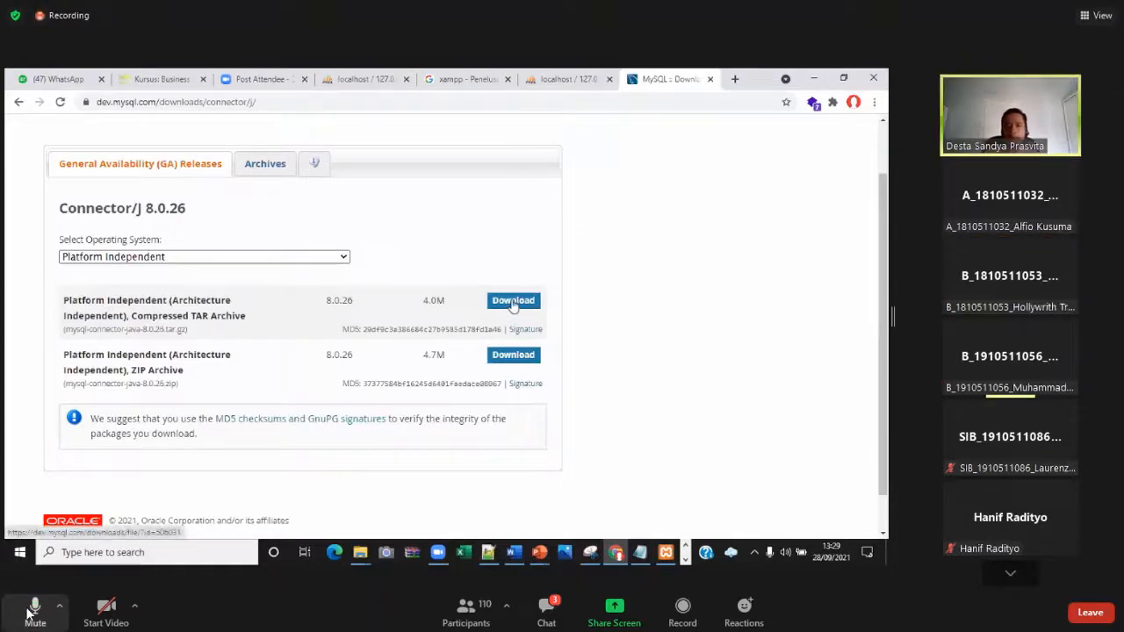
pyautogui.click(34, 610)
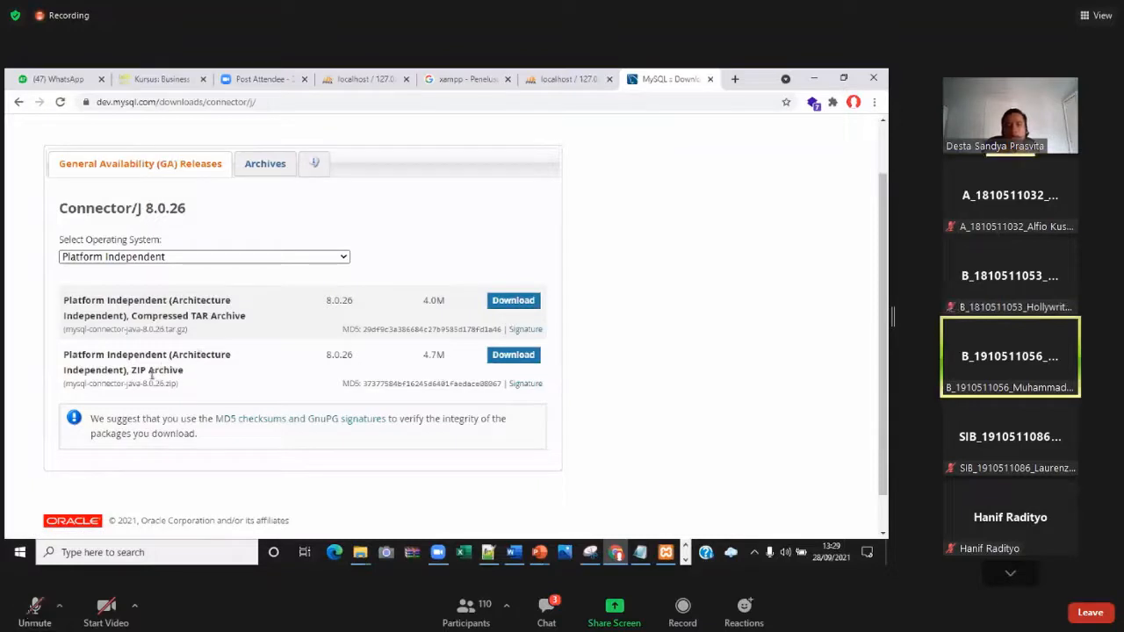
pyautogui.click(512, 355)
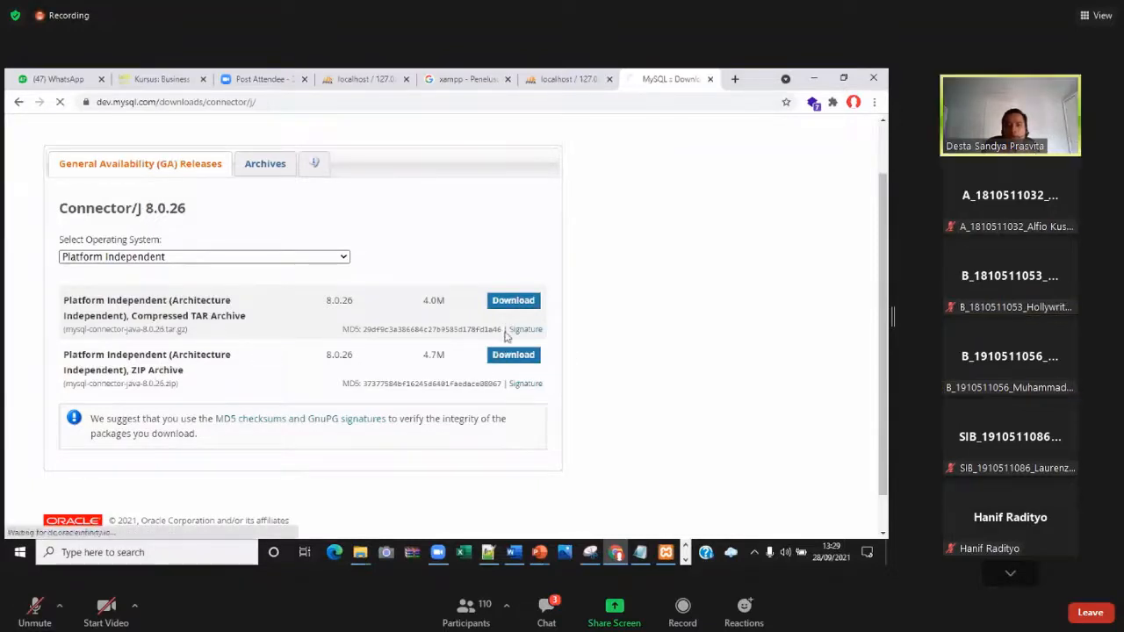
pyautogui.scroll(-1, 97, 417)
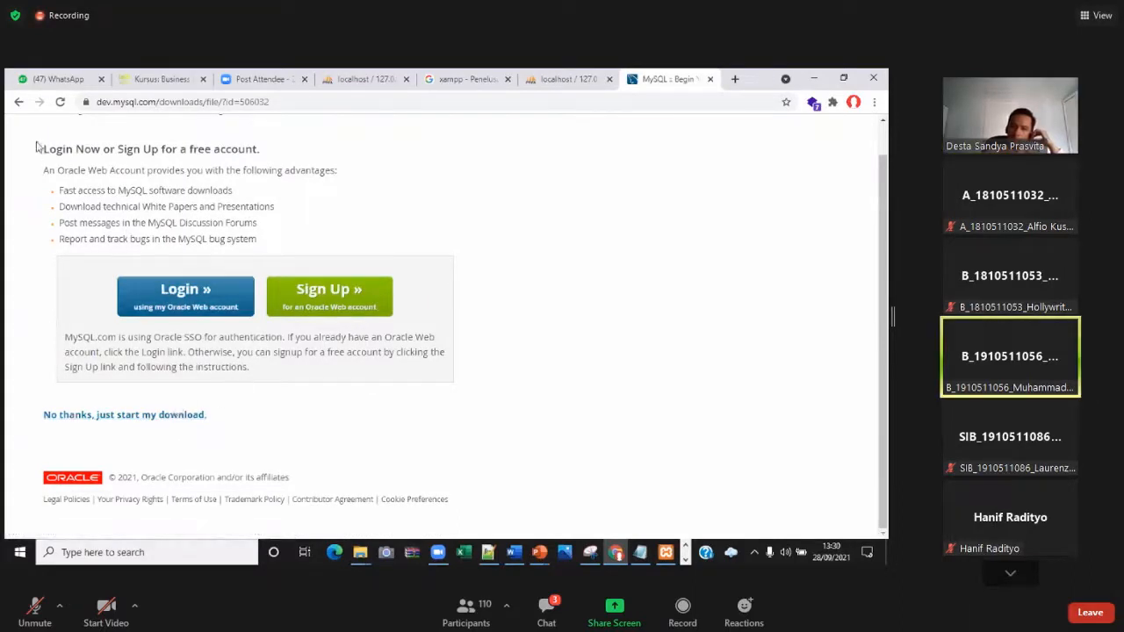
pyautogui.click(19, 103)
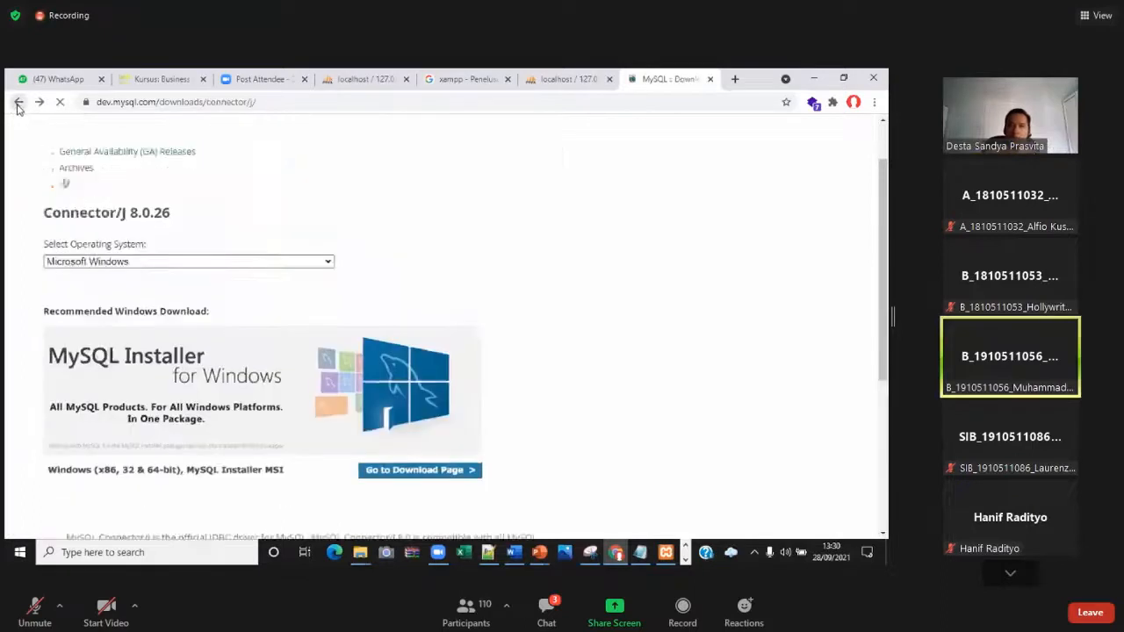
pyautogui.click(19, 103)
pyautogui.click(325, 296)
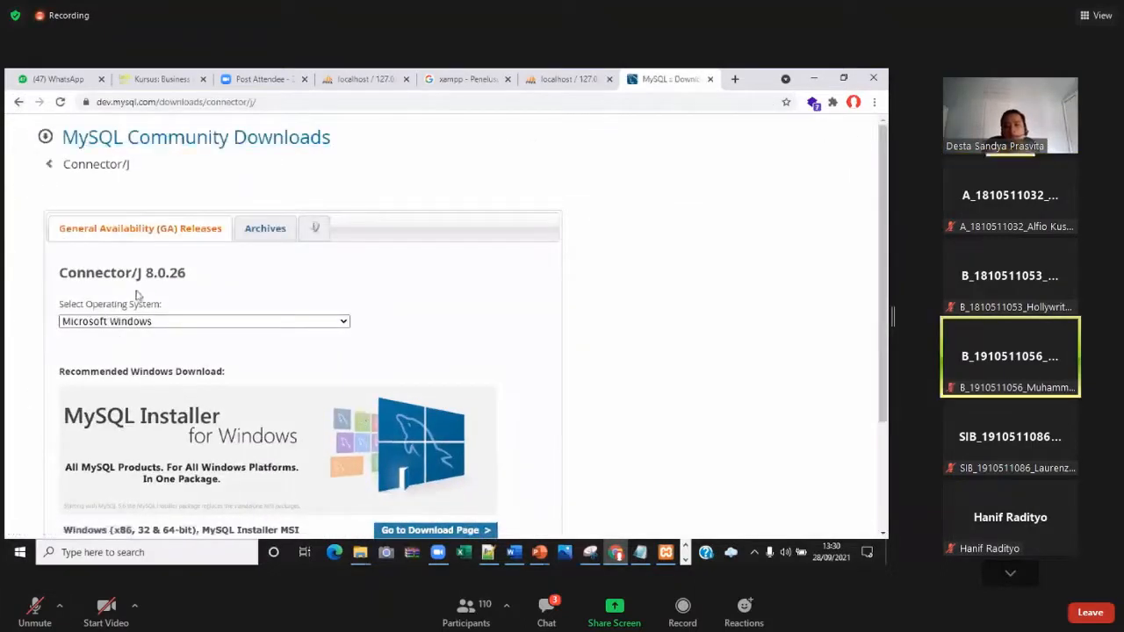
# Select Platform Independent again for Connector/J and try to start the ZIP archive's download without logging in
pyautogui.click(147, 323)
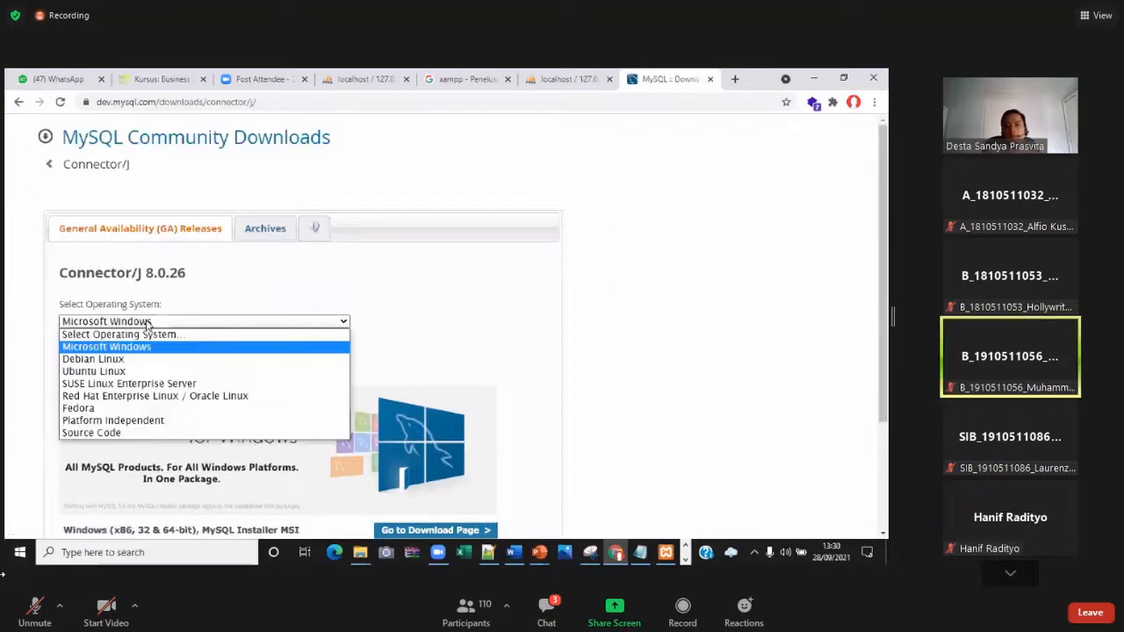
pyautogui.click(135, 421)
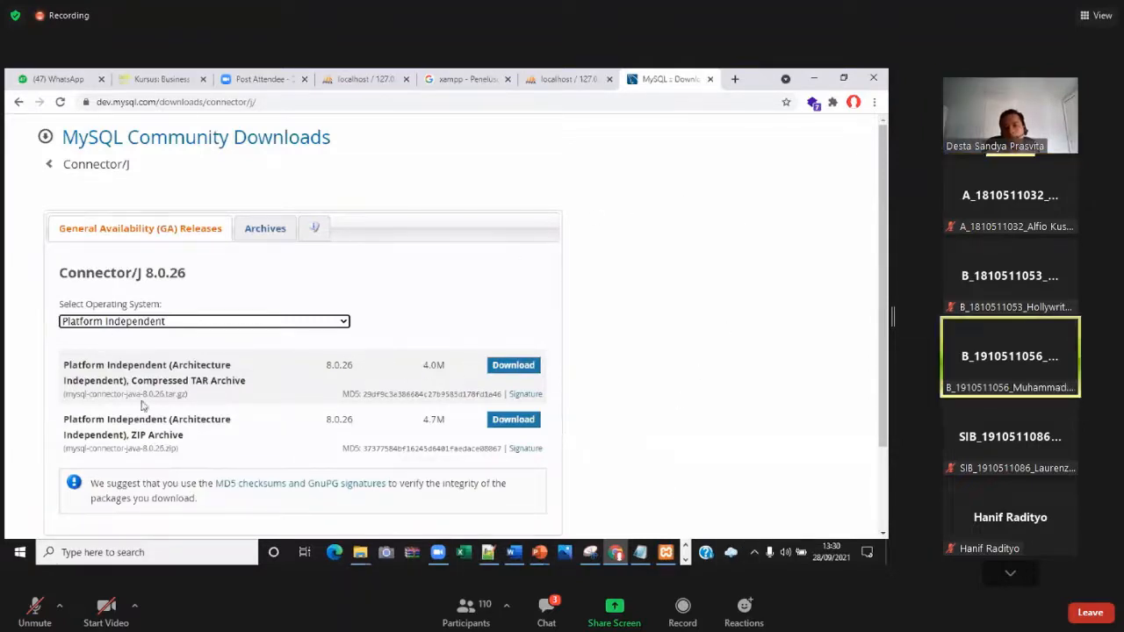
pyautogui.moveTo(130, 435); pyautogui.dragTo(195, 445)
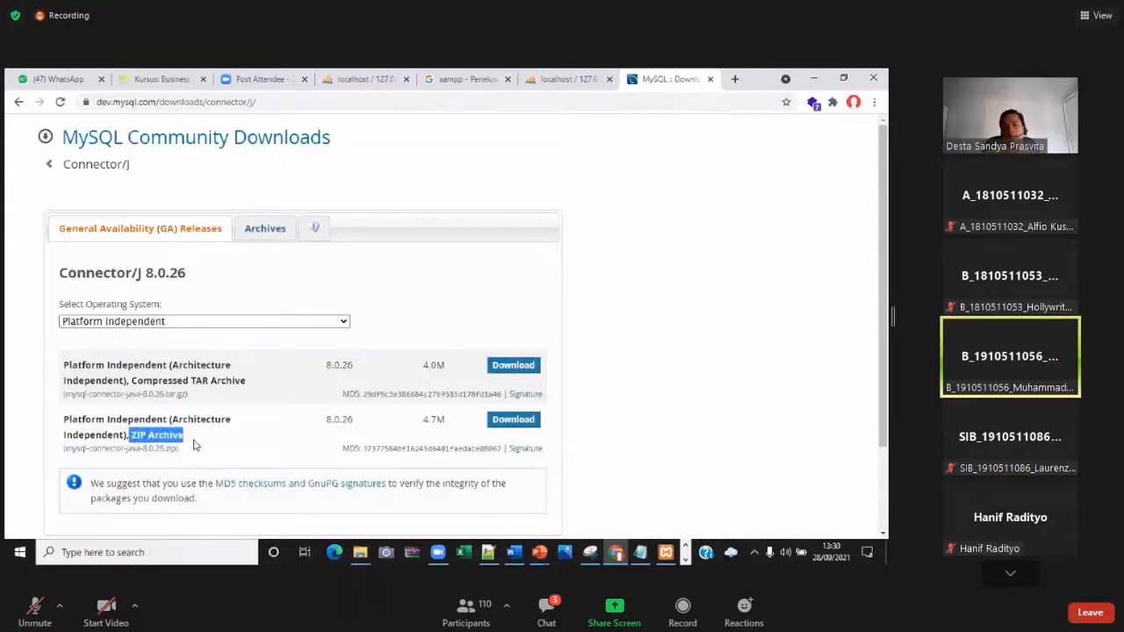
pyautogui.click(521, 421)
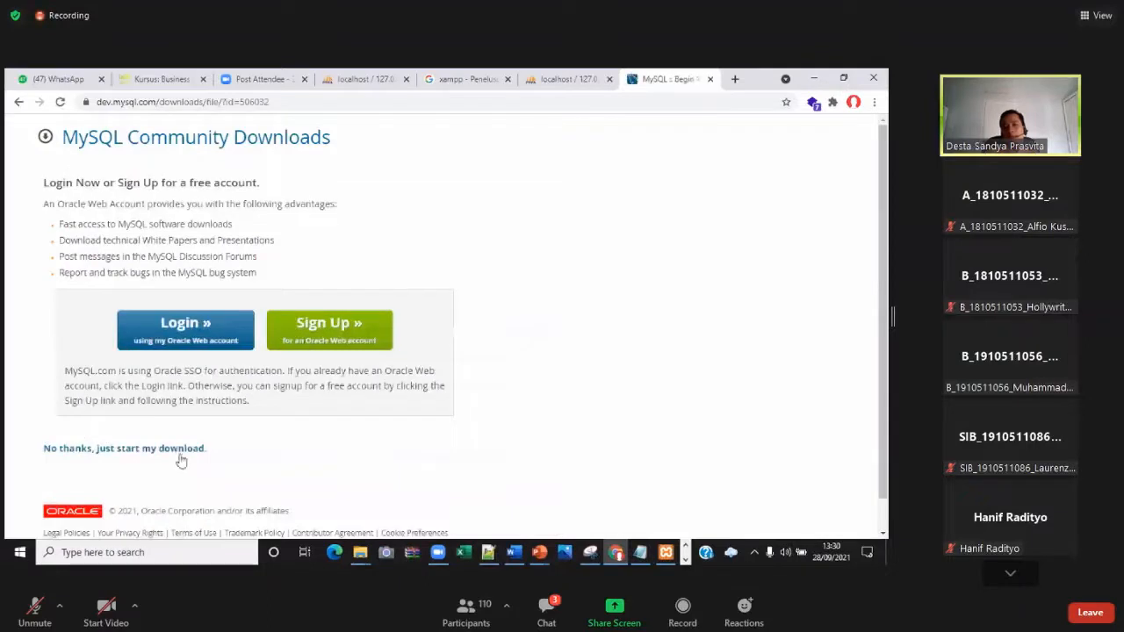
pyautogui.click(110, 449)
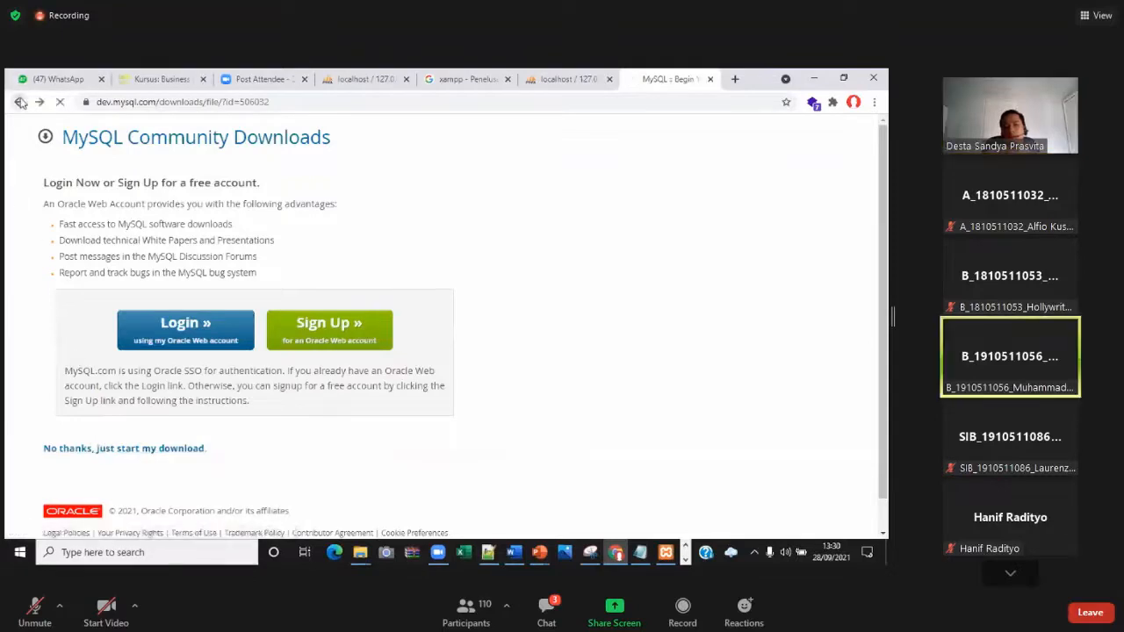
# Check the Downloads folder in File Explorer and return to the Connector/J page in the browser
pyautogui.moveTo(360, 559)
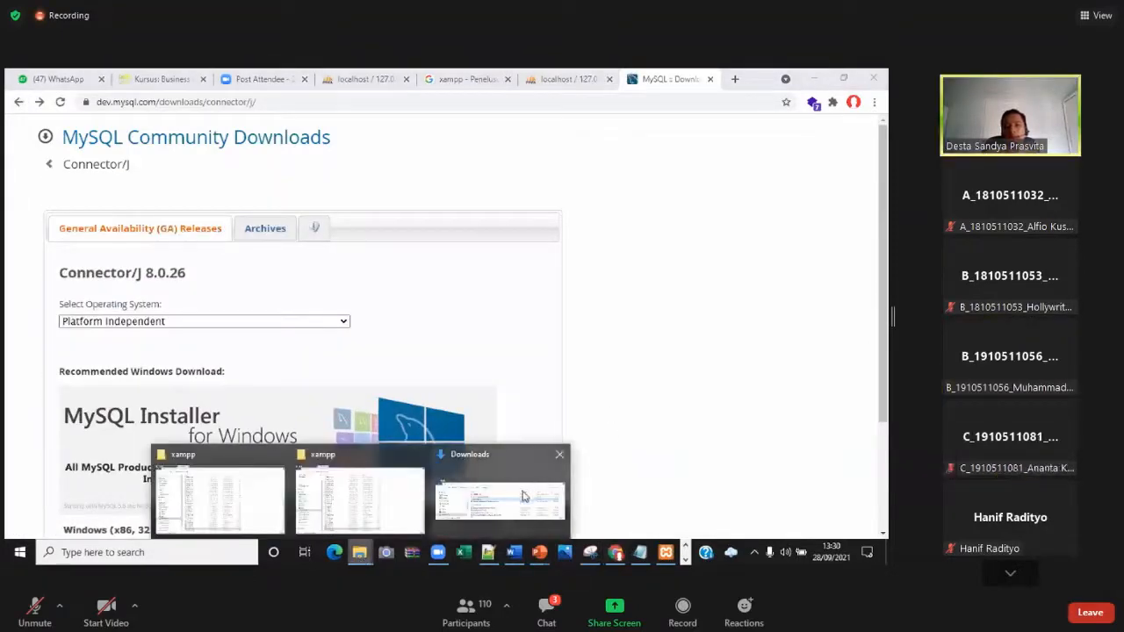
pyautogui.click(477, 498)
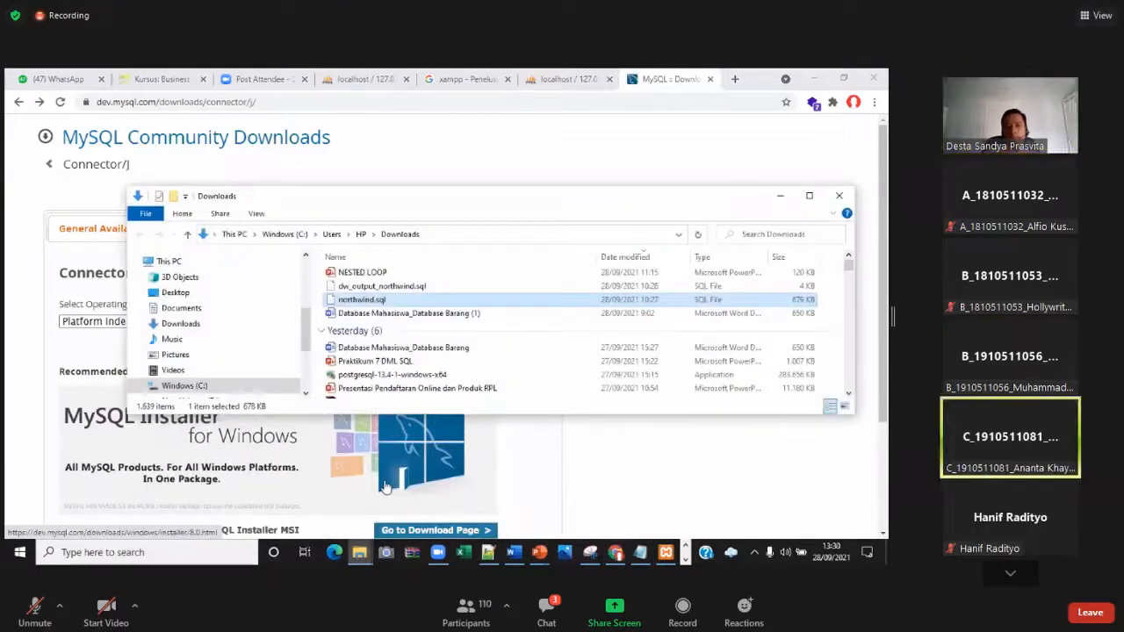
pyautogui.click(14, 305)
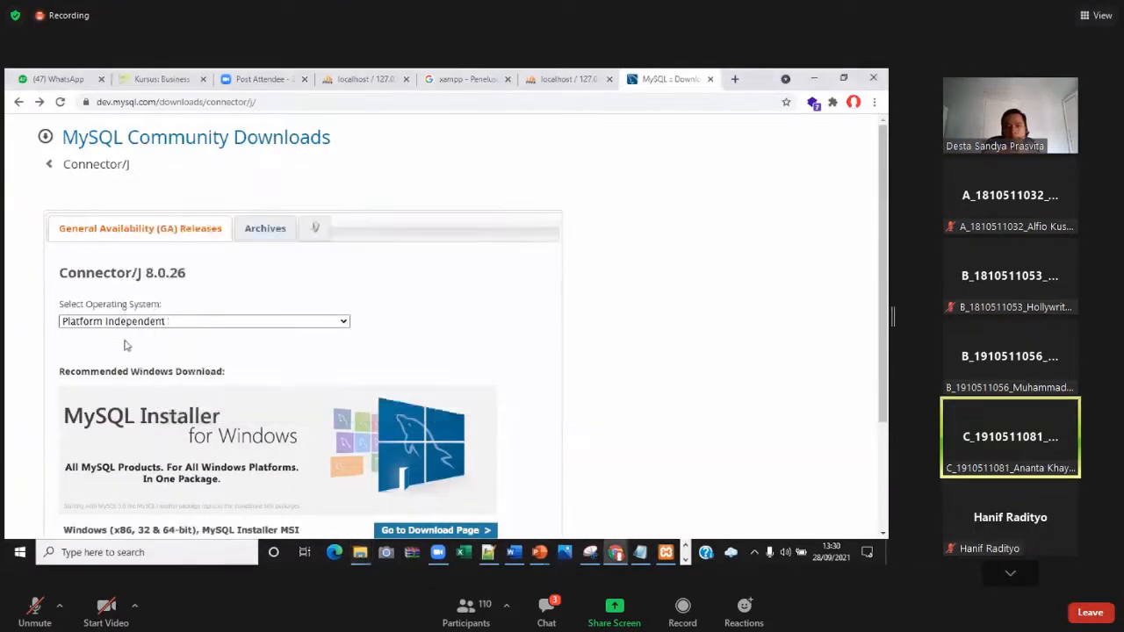
# Select Microsoft Windows as the operating system and look over the downloads offered for it
pyautogui.click(156, 321)
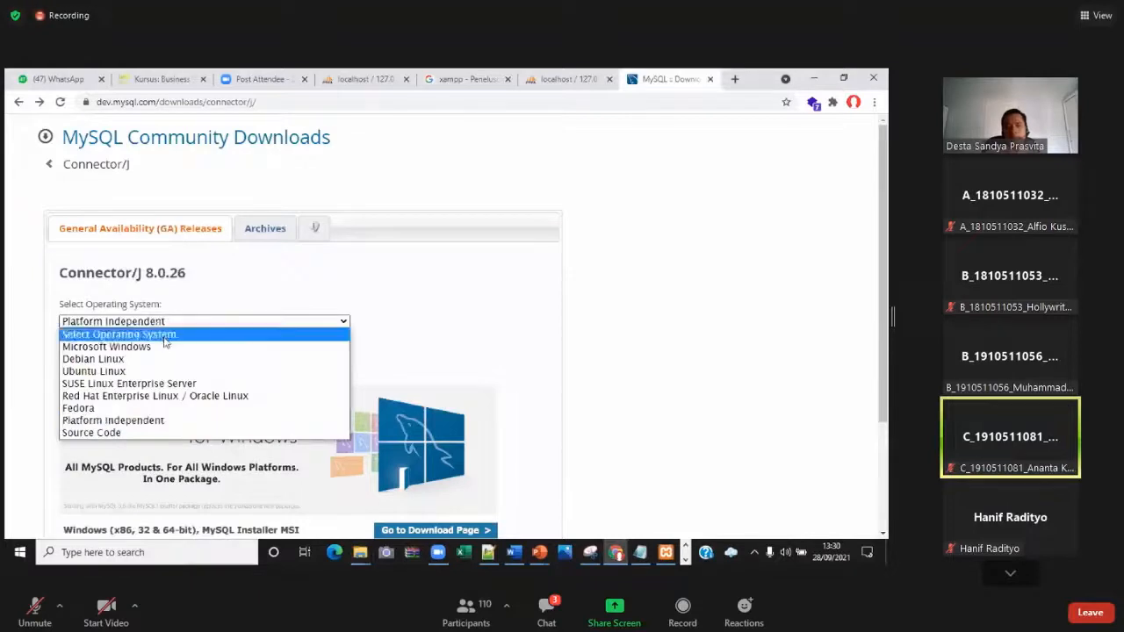
pyautogui.click(165, 348)
pyautogui.scroll(-3, 181, 348)
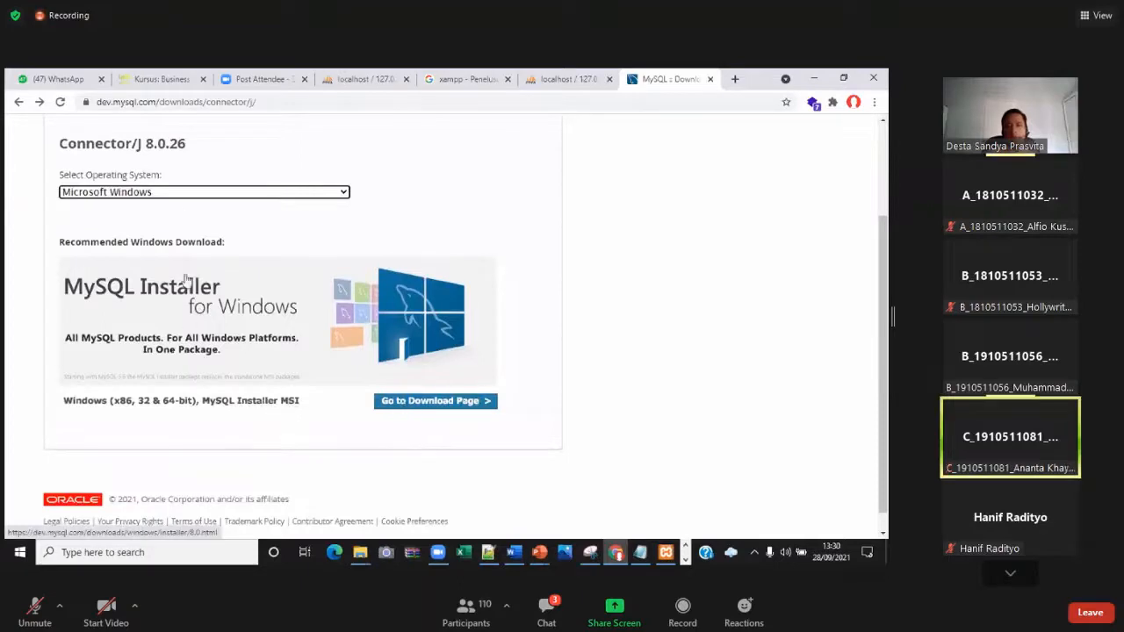
pyautogui.click(180, 197)
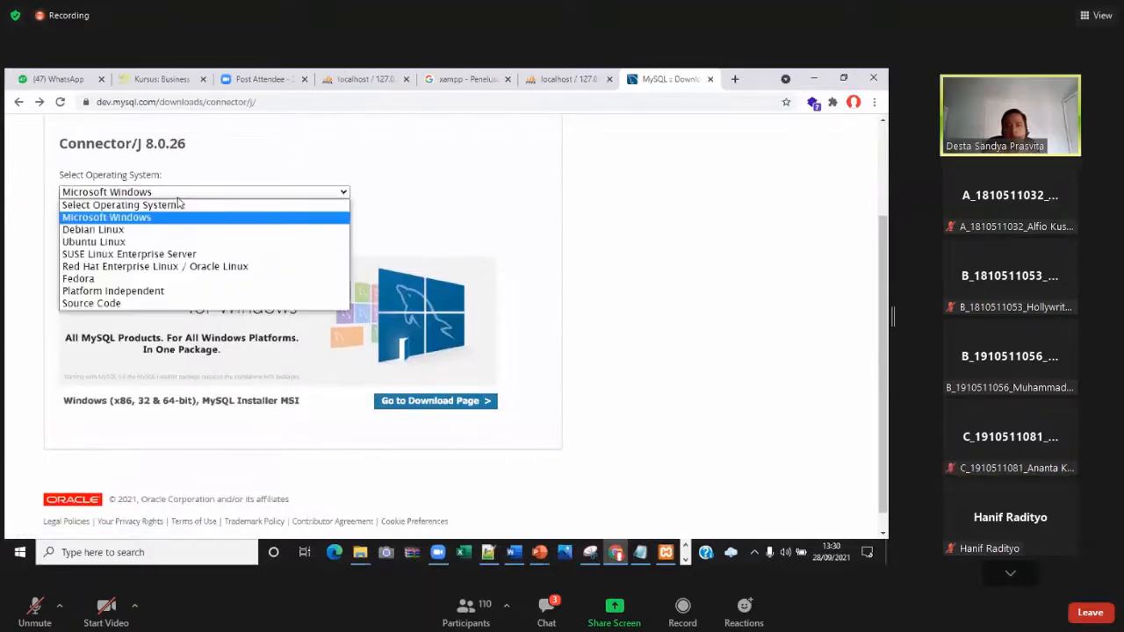
# Select the full web address of the Connector/J page and switch to the Zoom meeting
pyautogui.doubleClick(153, 102)
pyautogui.hotkey('ctrl', 'a')
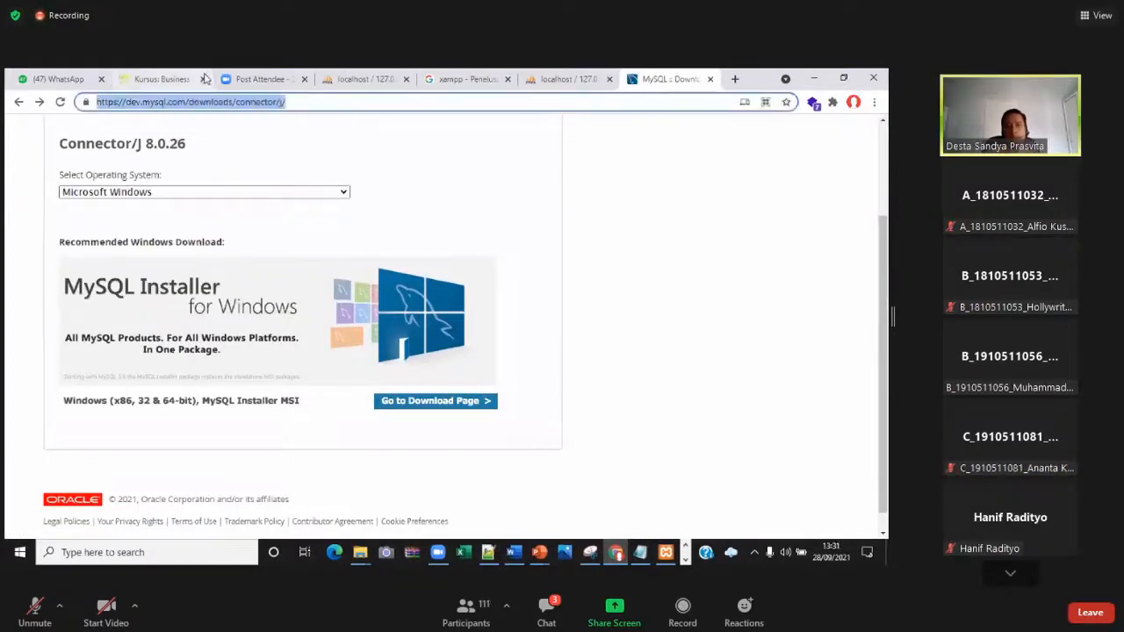
pyautogui.click(439, 553)
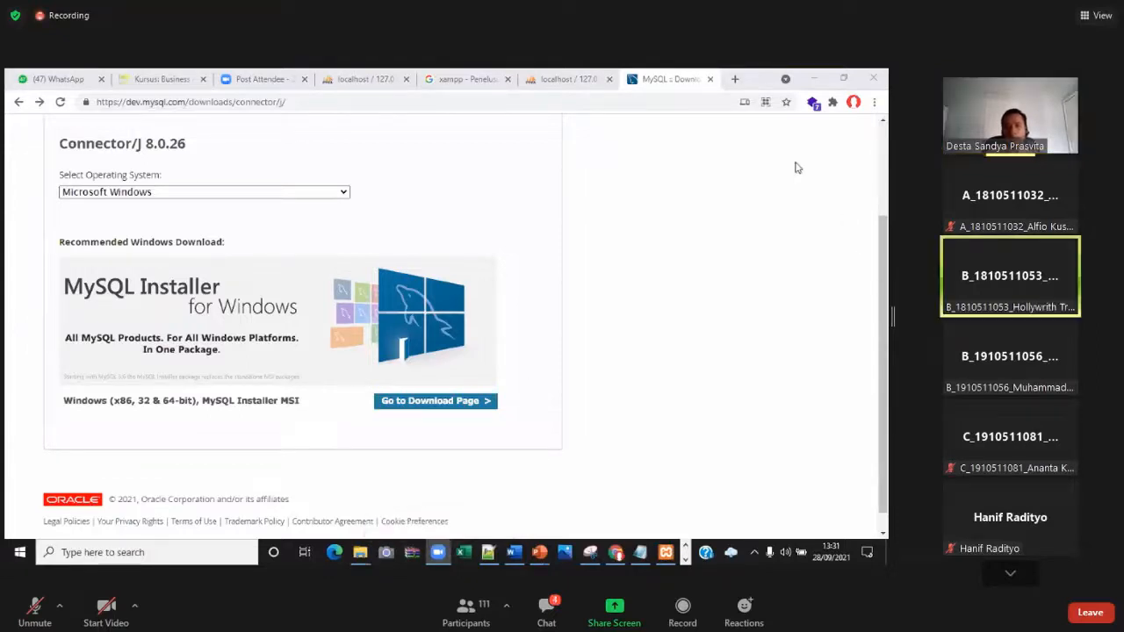
pyautogui.click(572, 285)
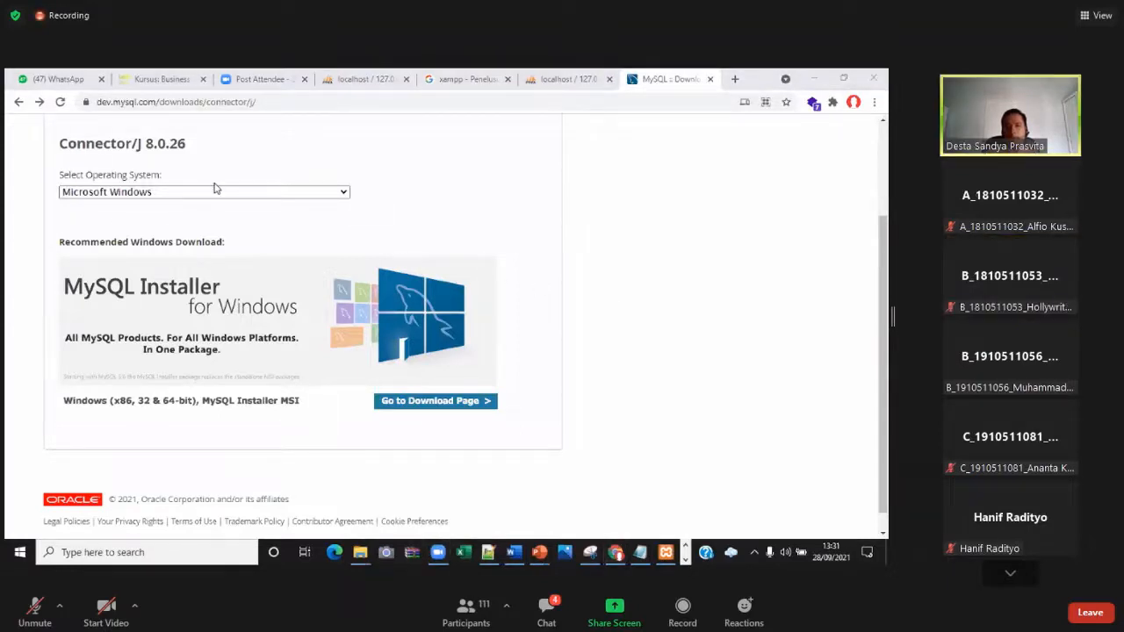
# Reload the Connector/J page from its address and select Microsoft Windows as the operating system
pyautogui.click(383, 102)
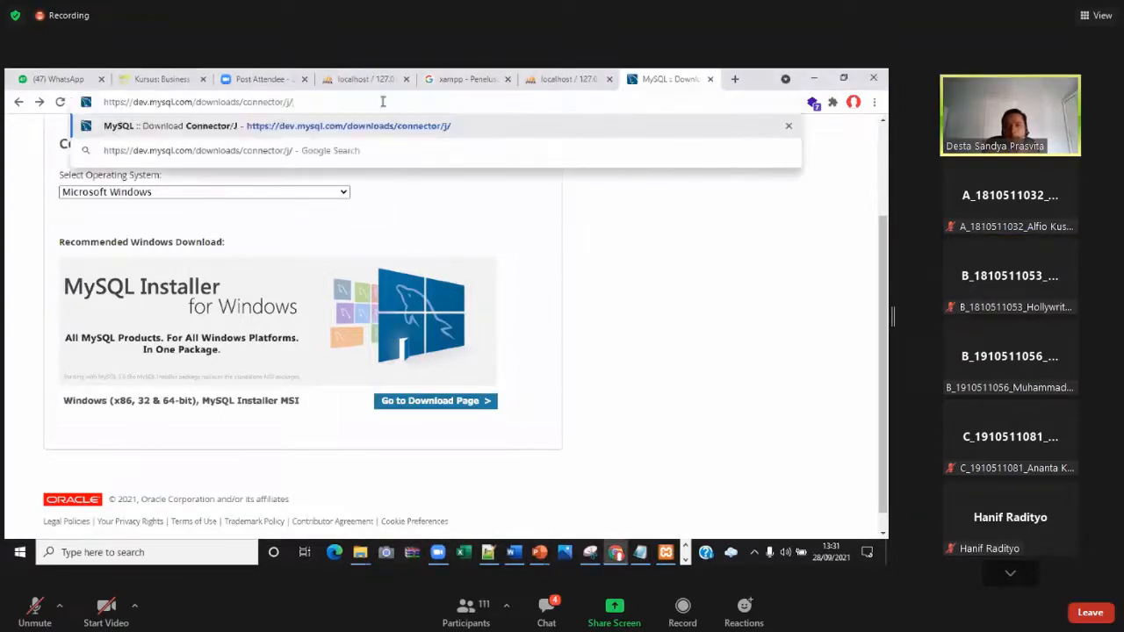
pyautogui.press('Return')
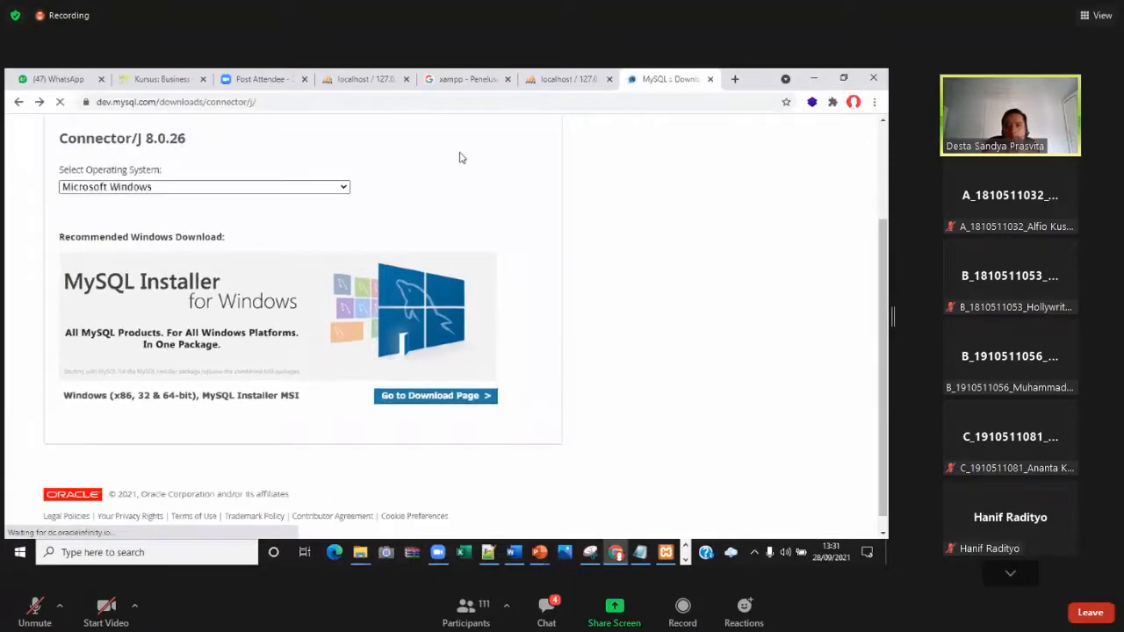
pyautogui.scroll(2, 325, 333)
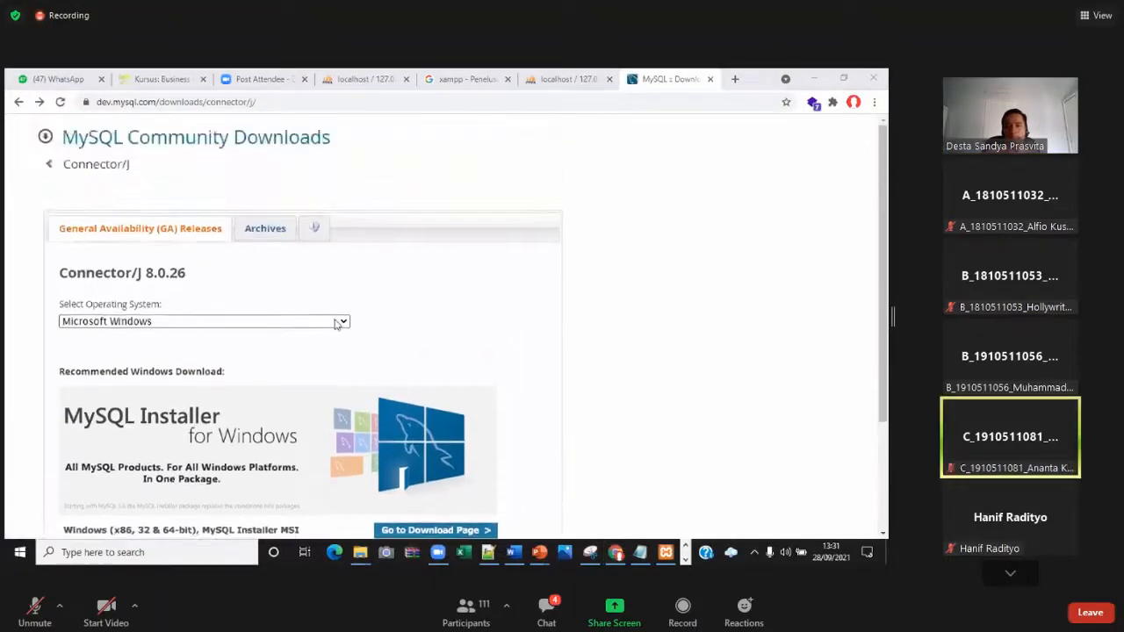
pyautogui.click(338, 323)
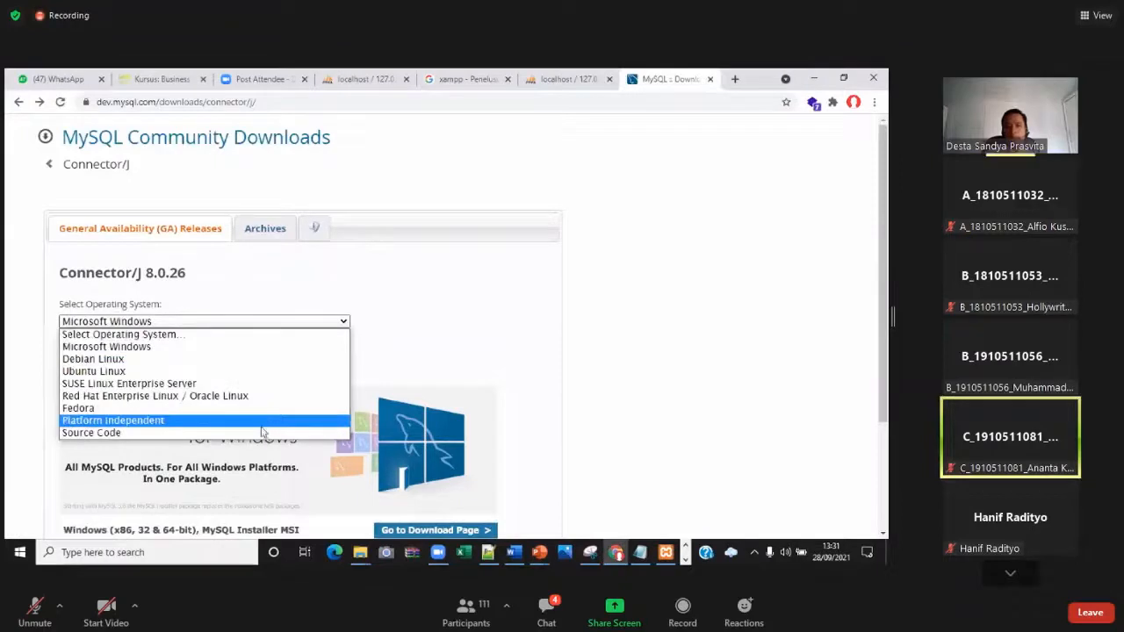
pyautogui.click(264, 347)
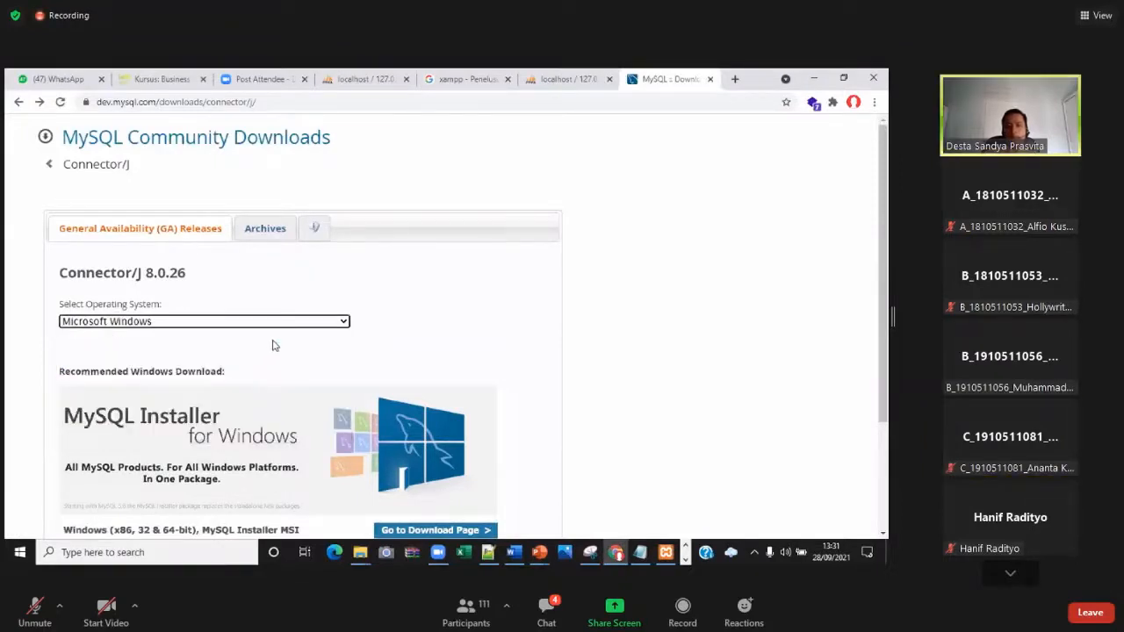
# View the MySQL Installer download page linked for Windows and return to the Connector/J page
pyautogui.scroll(-1, 457, 474)
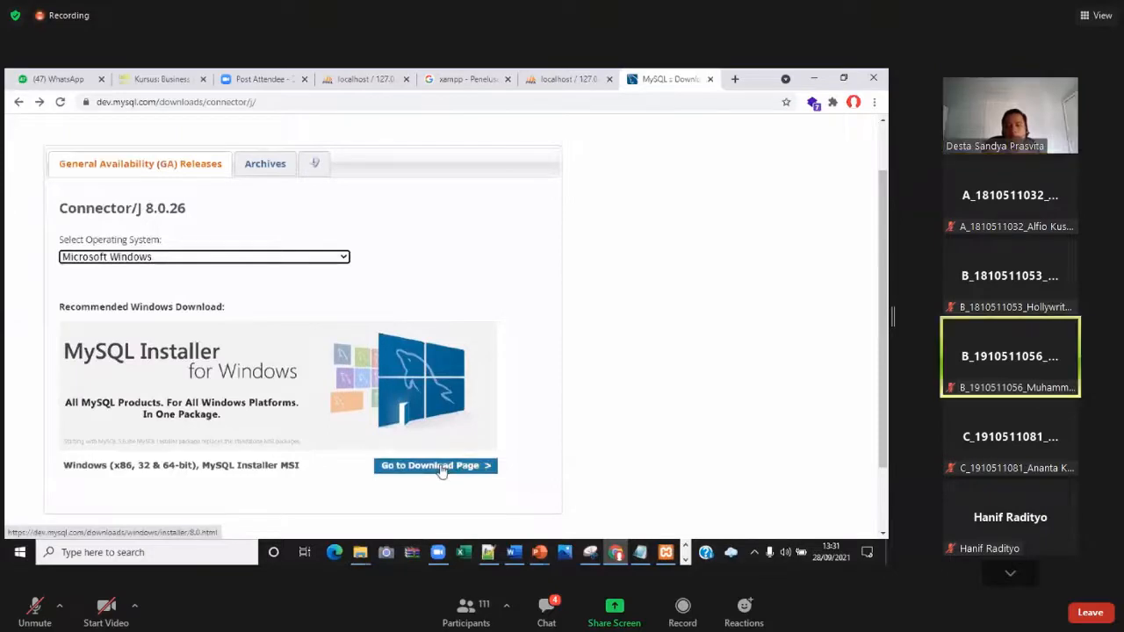
pyautogui.click(468, 474)
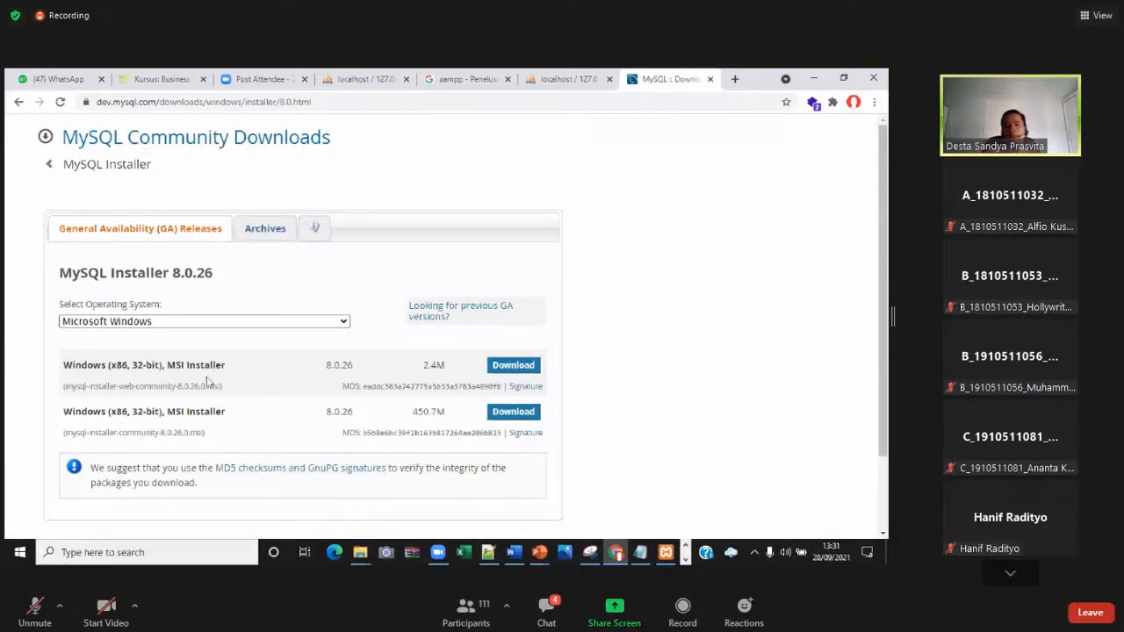
pyautogui.click(19, 102)
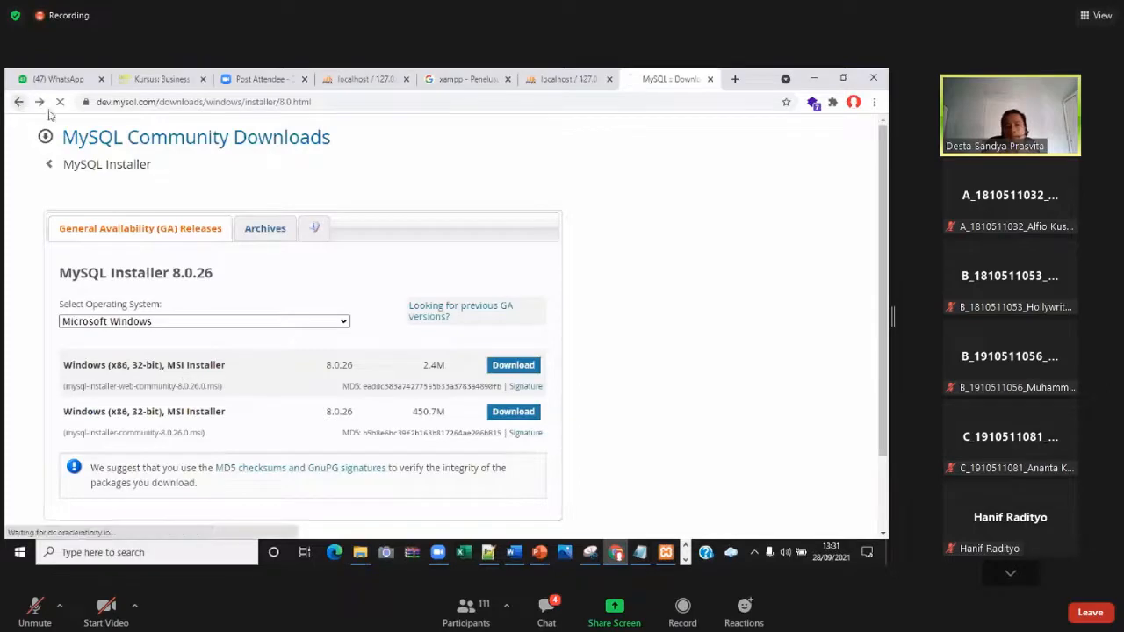
# Set the Connector/J operating system to Platform Independent, trying Fedora first, and switch to the Downloads folder in File Explorer
pyautogui.click(171, 257)
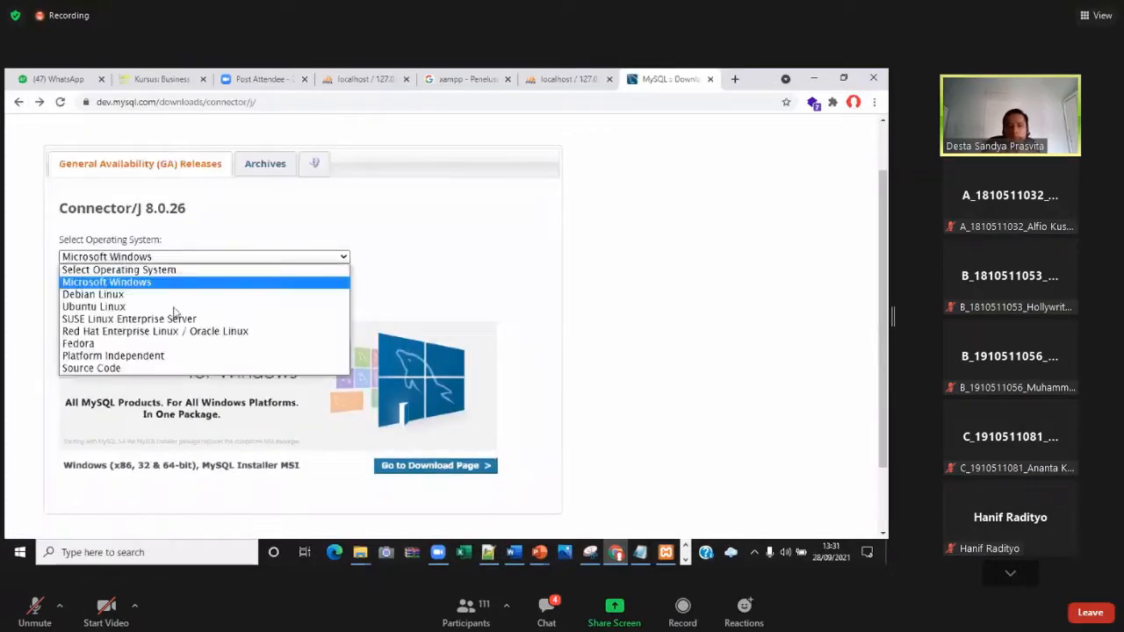
pyautogui.click(167, 341)
pyautogui.click(150, 257)
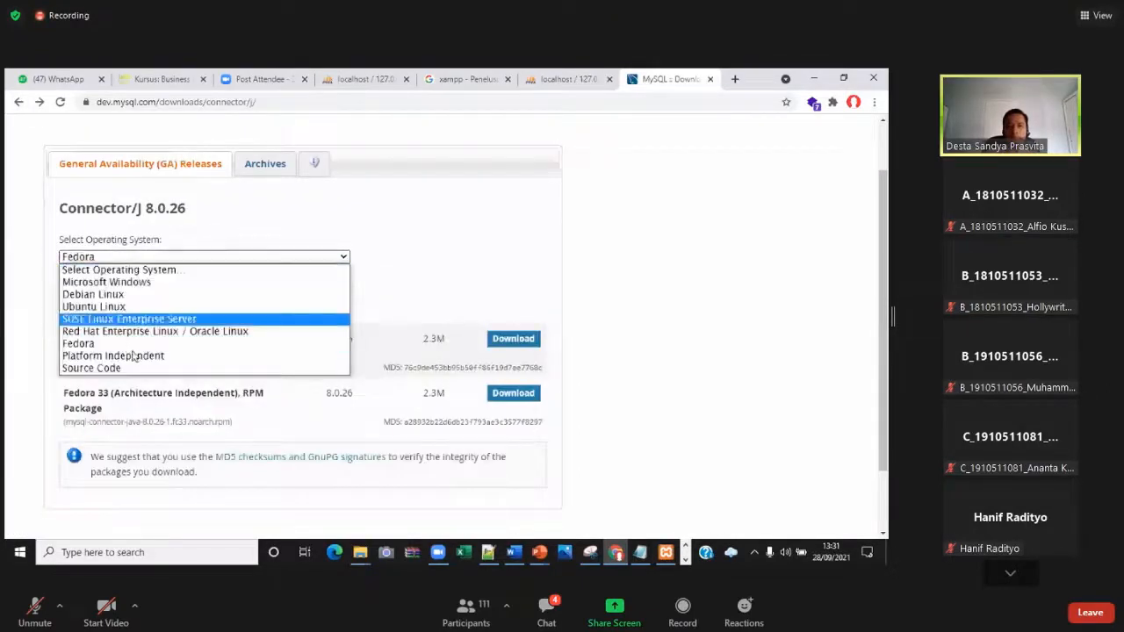
pyautogui.click(131, 356)
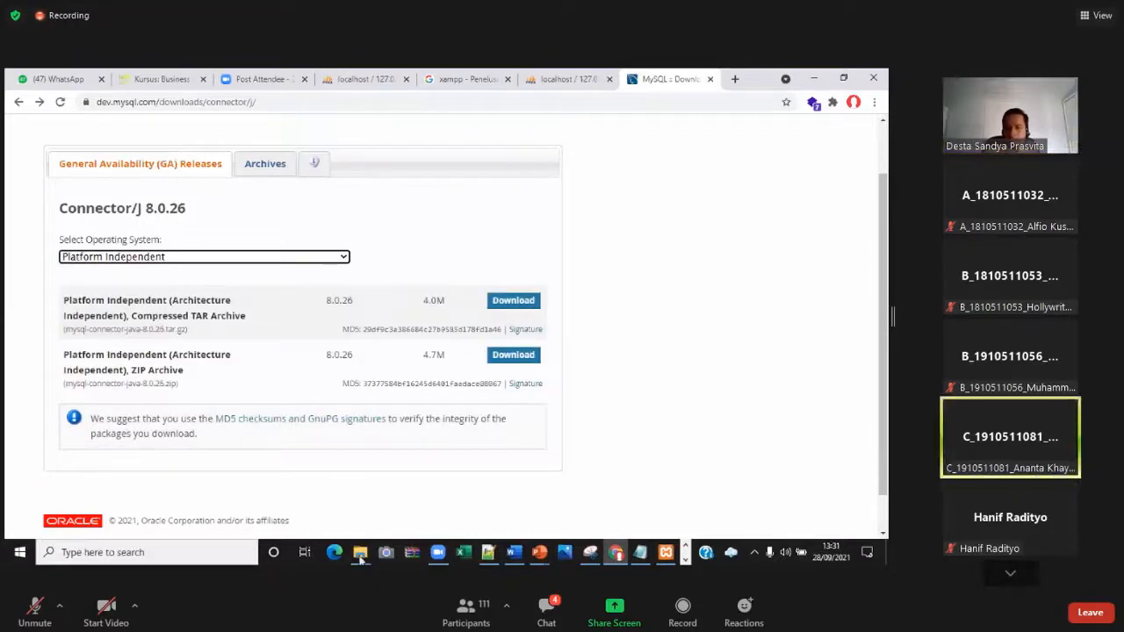
pyautogui.moveTo(359, 552)
pyautogui.click(470, 493)
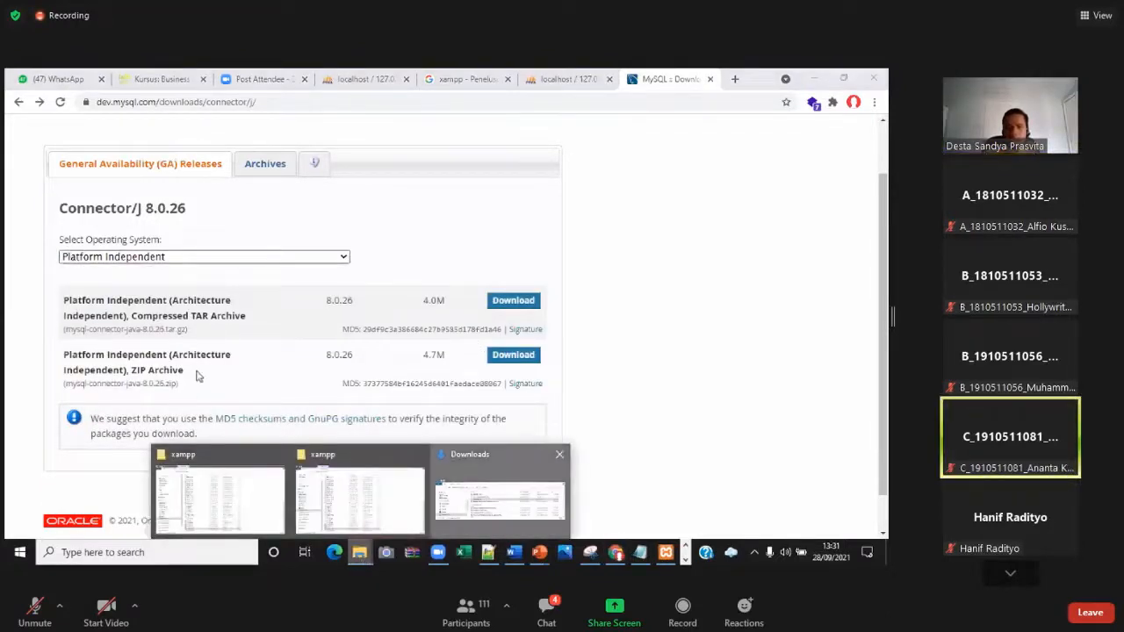
# Open the installer BI folder under ESQBS, KULIAH and BI on Local Disk (G:) and maximize its window
pyautogui.scroll(-1, 225, 333)
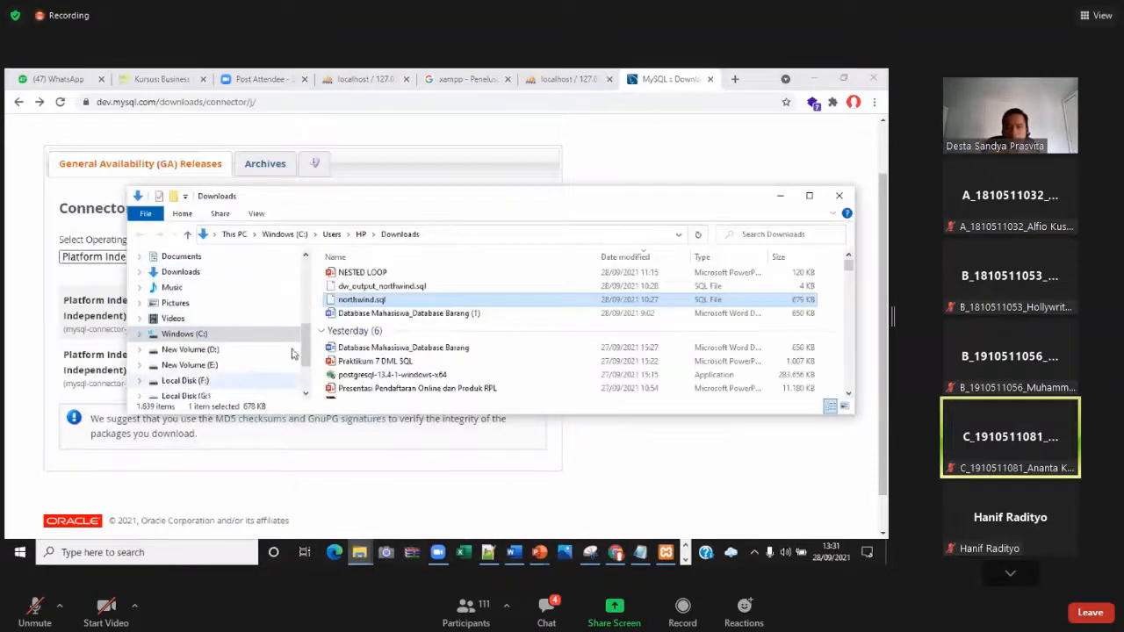
pyautogui.click(189, 380)
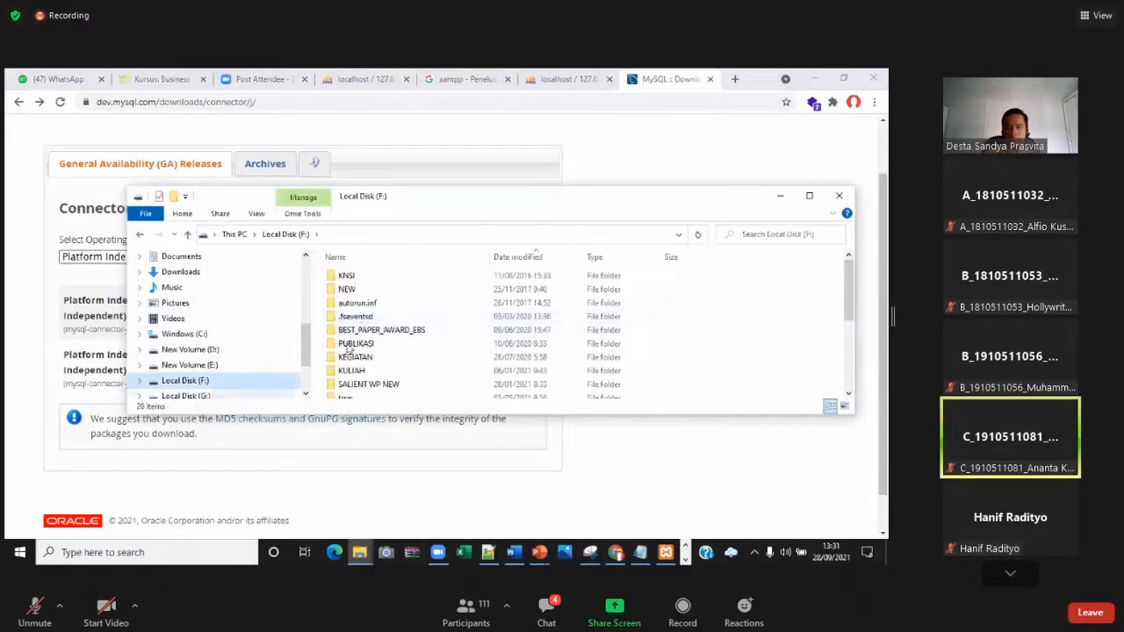
pyautogui.click(251, 396)
pyautogui.doubleClick(351, 318)
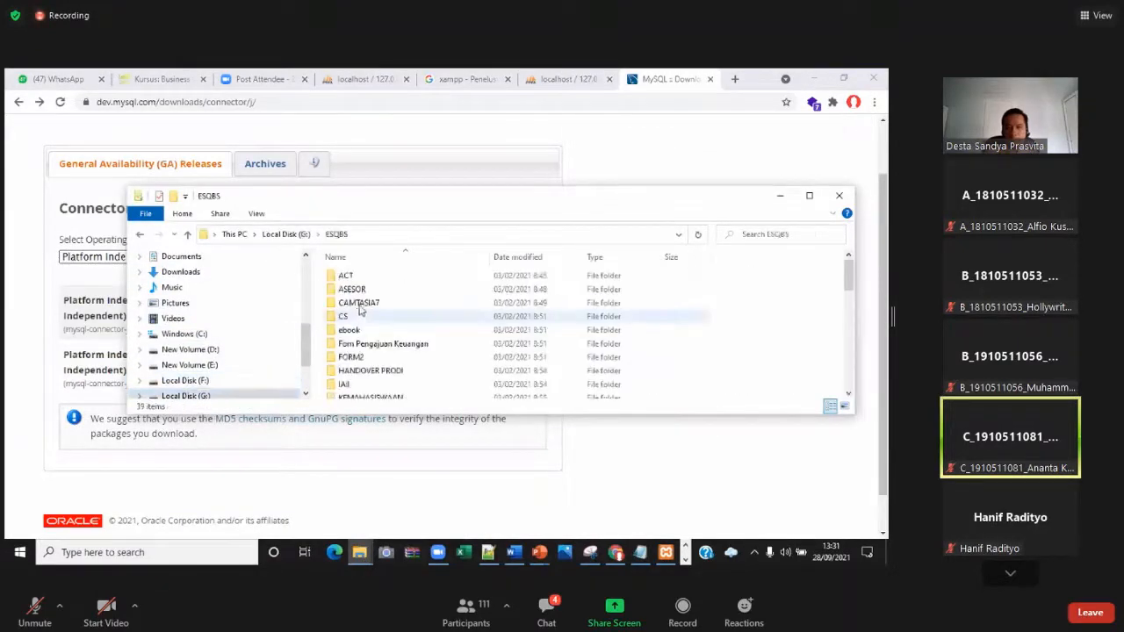
pyautogui.scroll(-1, 362, 373)
pyautogui.doubleClick(360, 379)
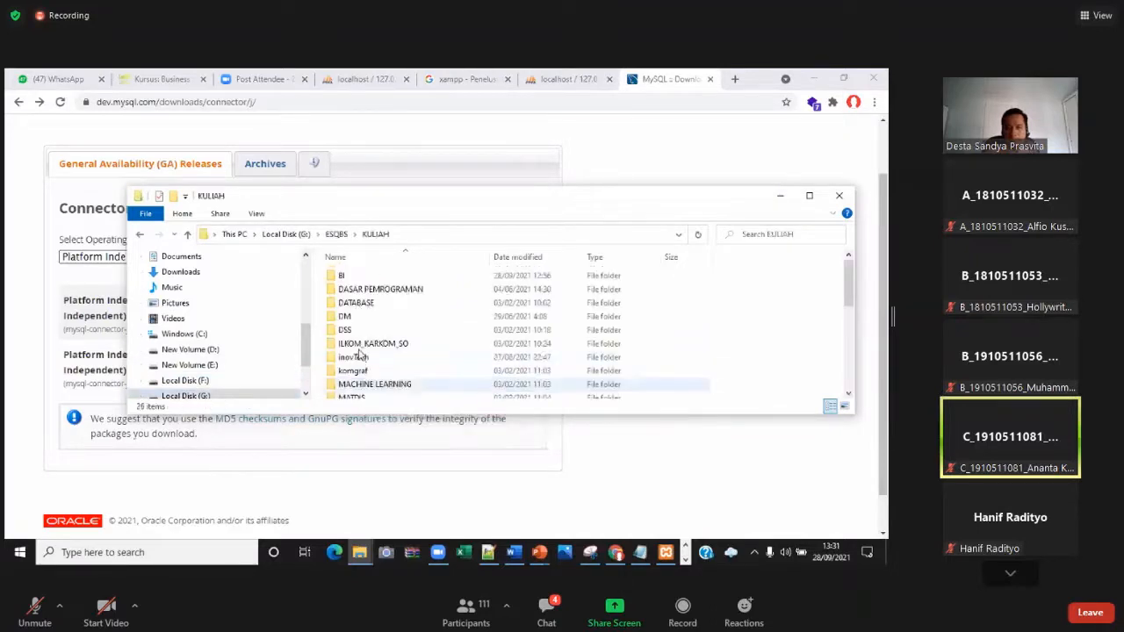
pyautogui.doubleClick(349, 275)
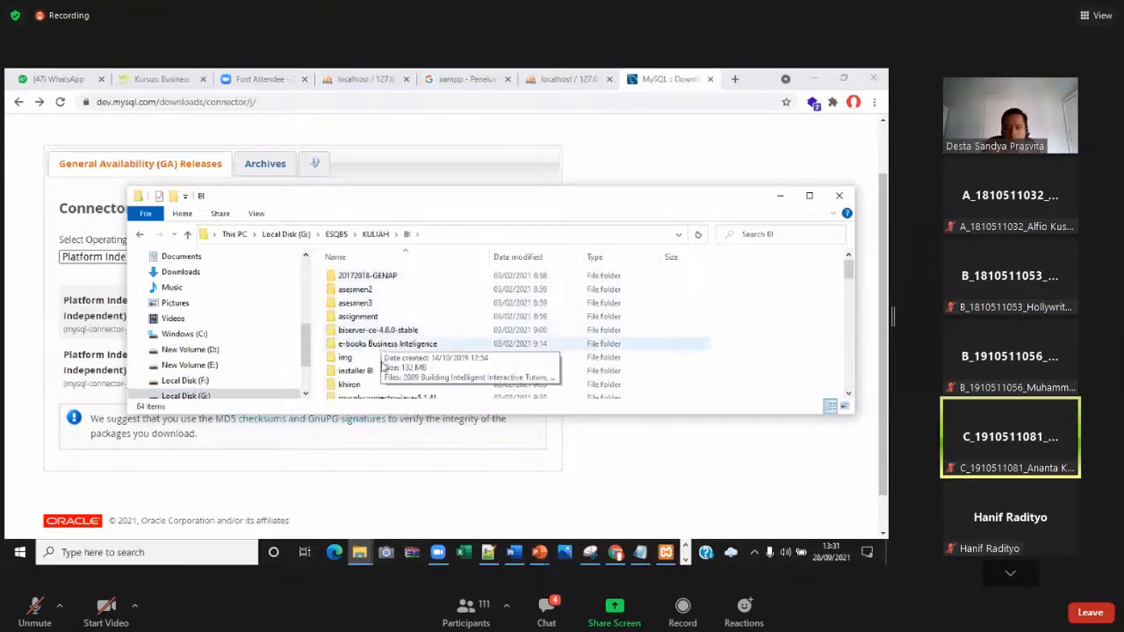
pyautogui.doubleClick(381, 372)
pyautogui.scroll(-3, 427, 323)
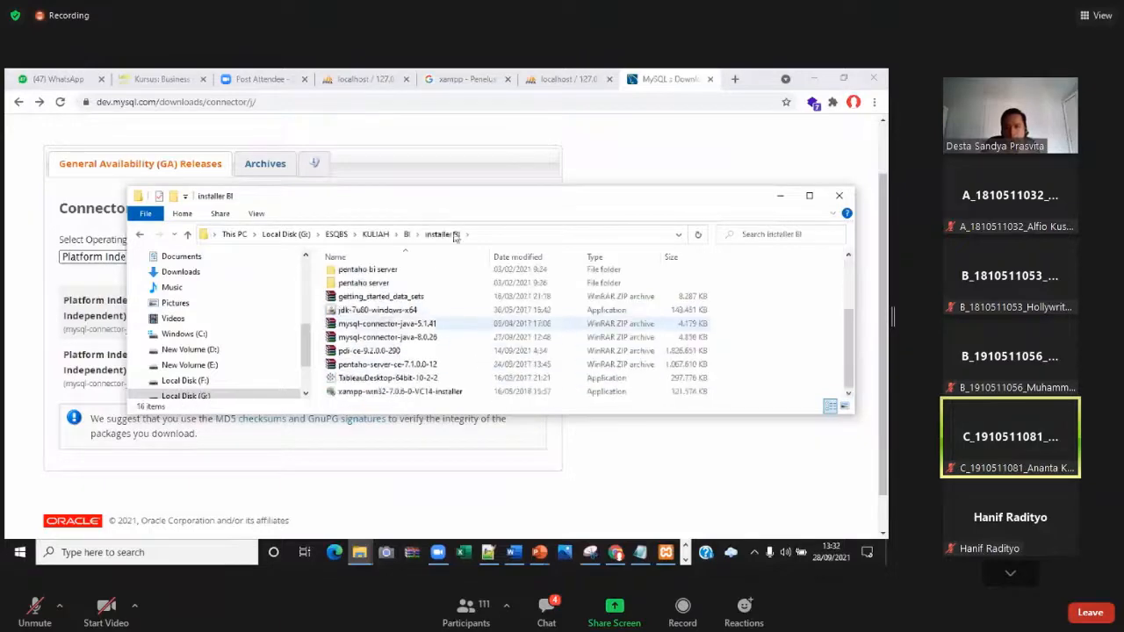
pyautogui.doubleClick(453, 198)
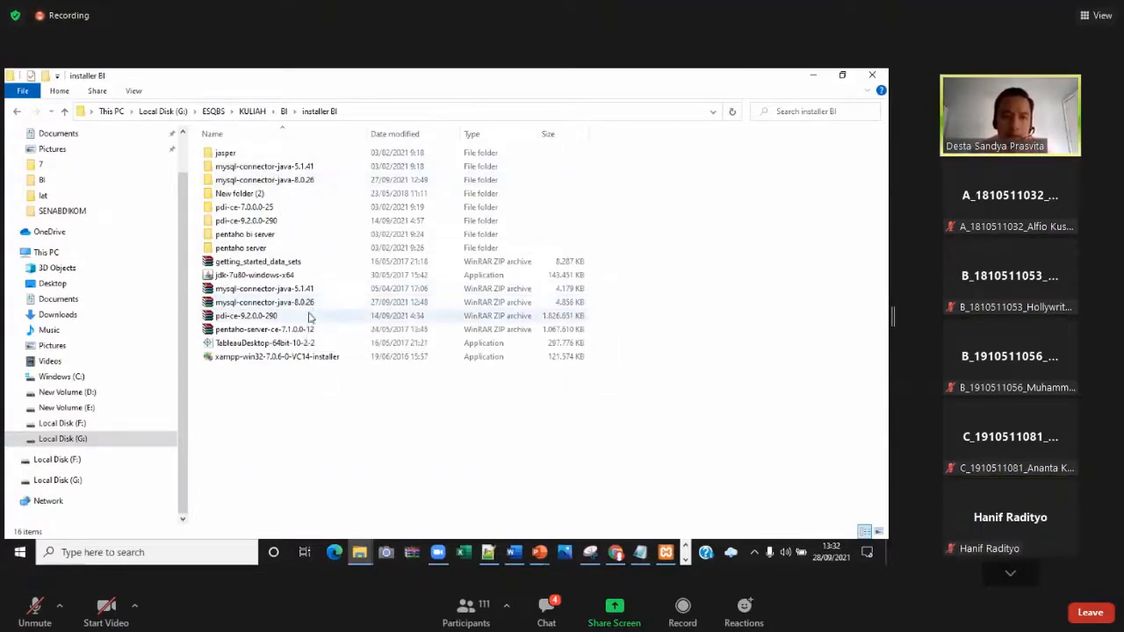
# Show the extraction options for the mysql-connector-java-8.0.26 ZIP and select the connector jar inside the extracted folder
pyautogui.click(307, 307)
pyautogui.rightClick(307, 308)
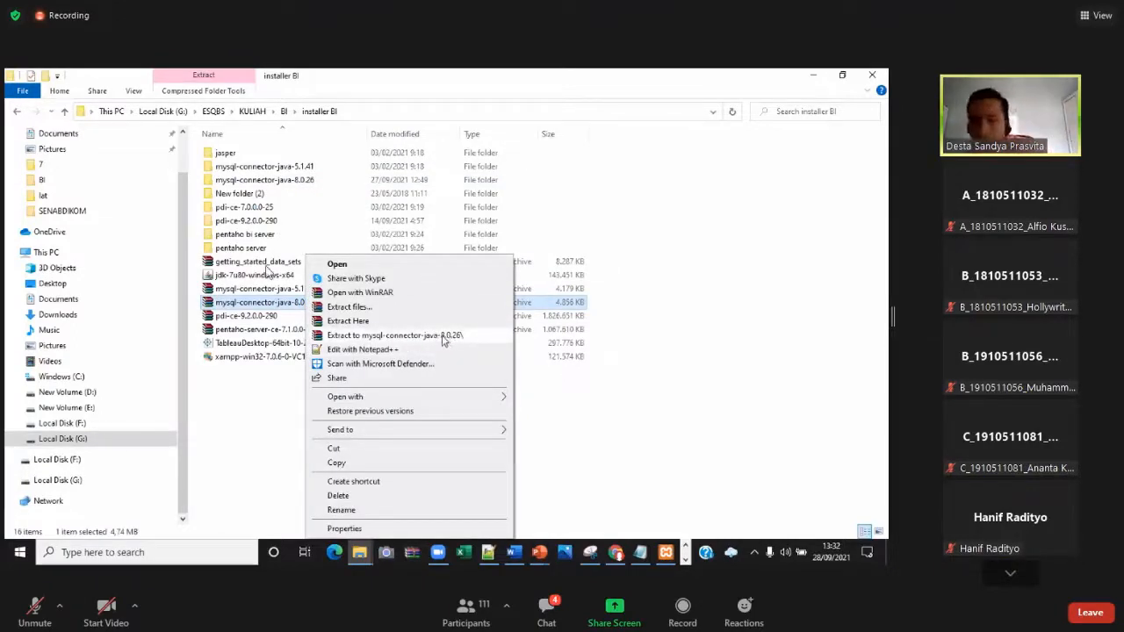
pyautogui.doubleClick(288, 181)
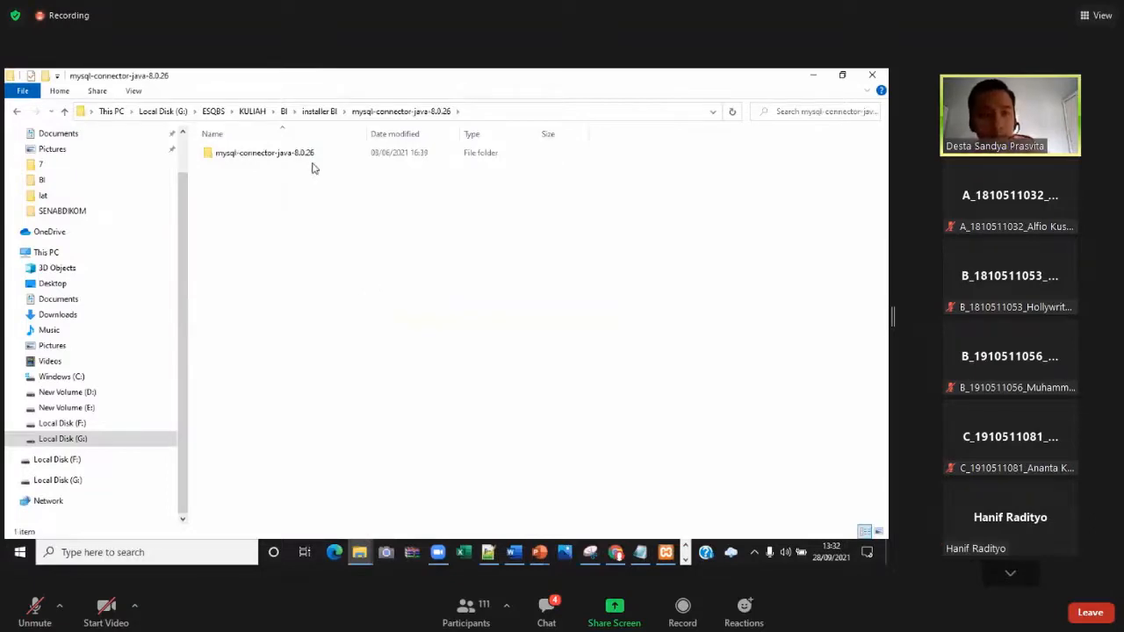
pyautogui.doubleClick(299, 156)
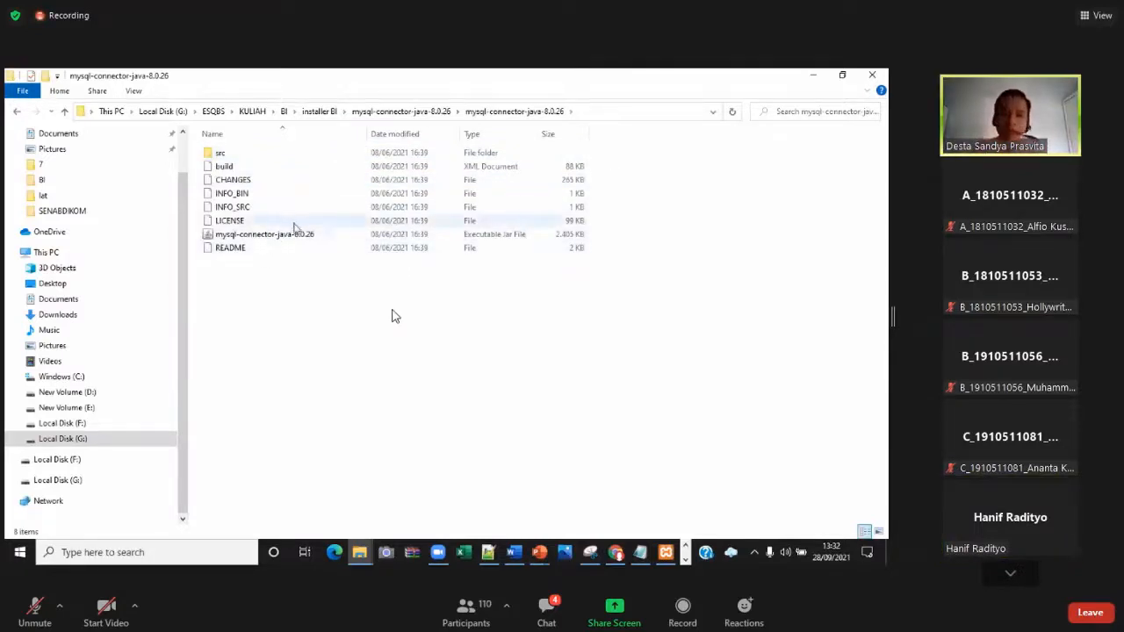
pyautogui.click(274, 235)
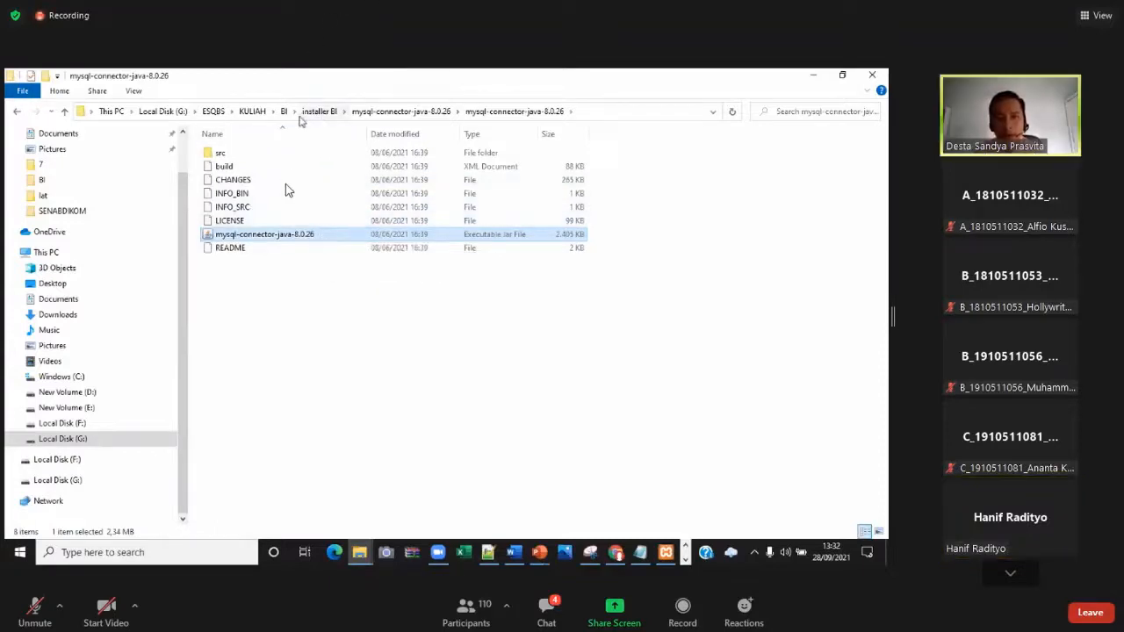
# Return to installer BI and open the lib folder within pdi-ce-9.2.0.0-290's data-integration folder, briefly unmuting the Zoom microphone
pyautogui.click(317, 114)
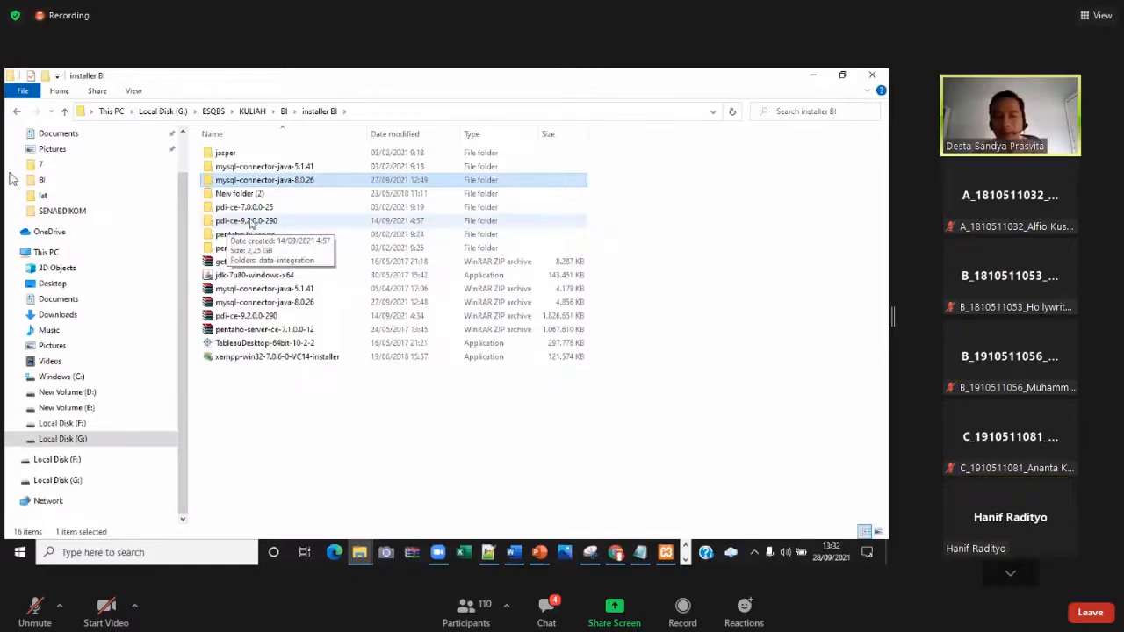
pyautogui.click(259, 223)
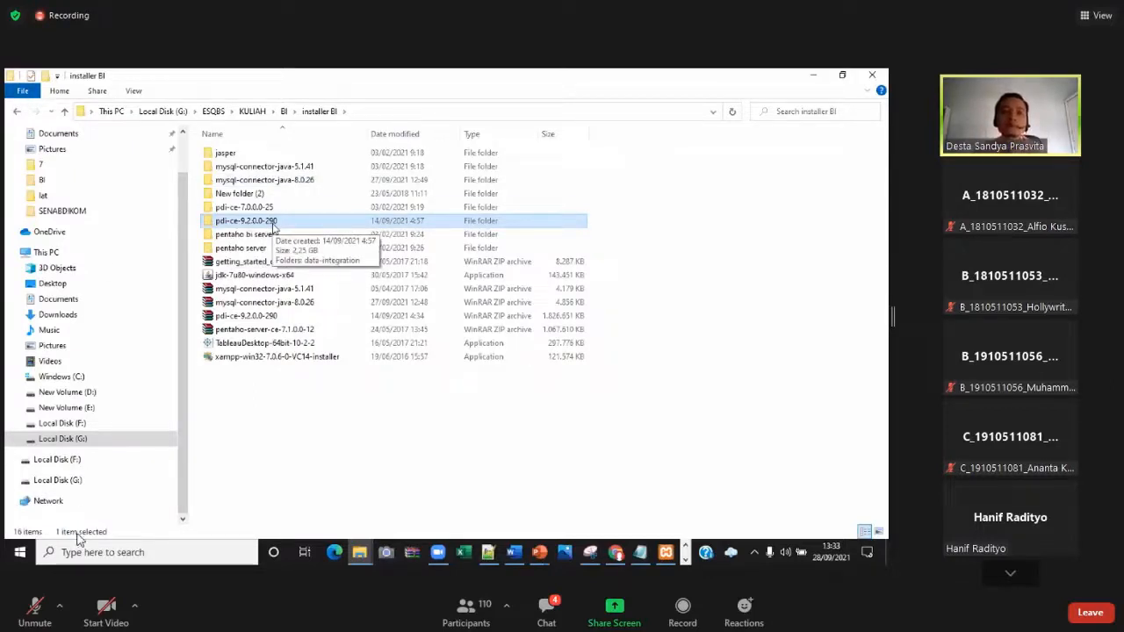
pyautogui.click(36, 610)
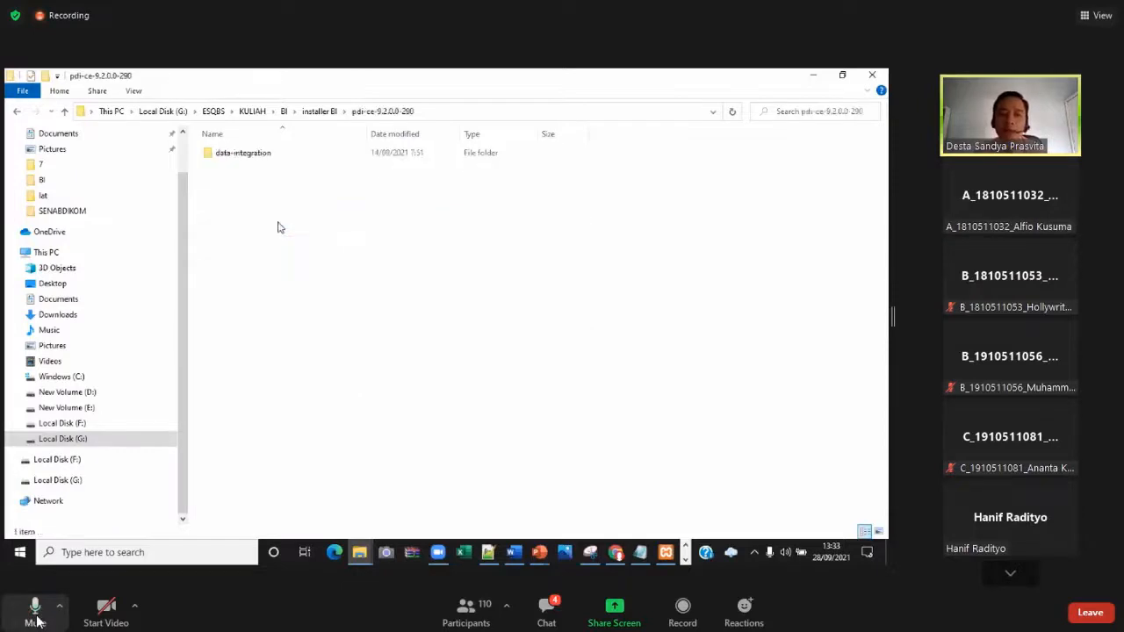
pyautogui.click(37, 610)
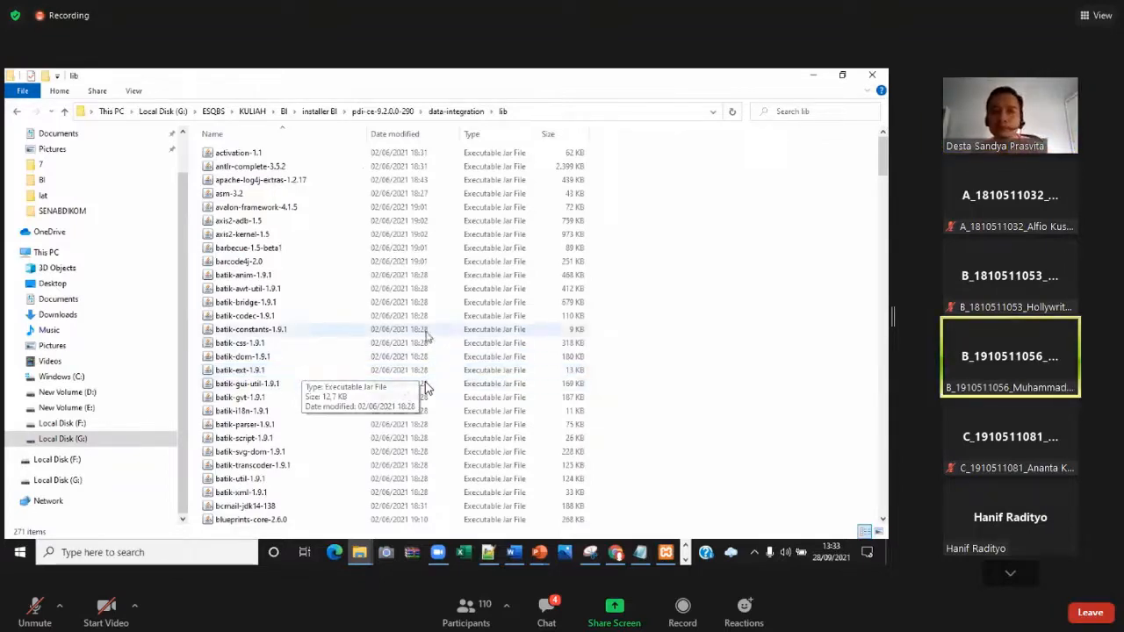
# Return to installer BI and select the mysql-connector-java-8.0.26 jar in the extracted connector folder
pyautogui.click(313, 115)
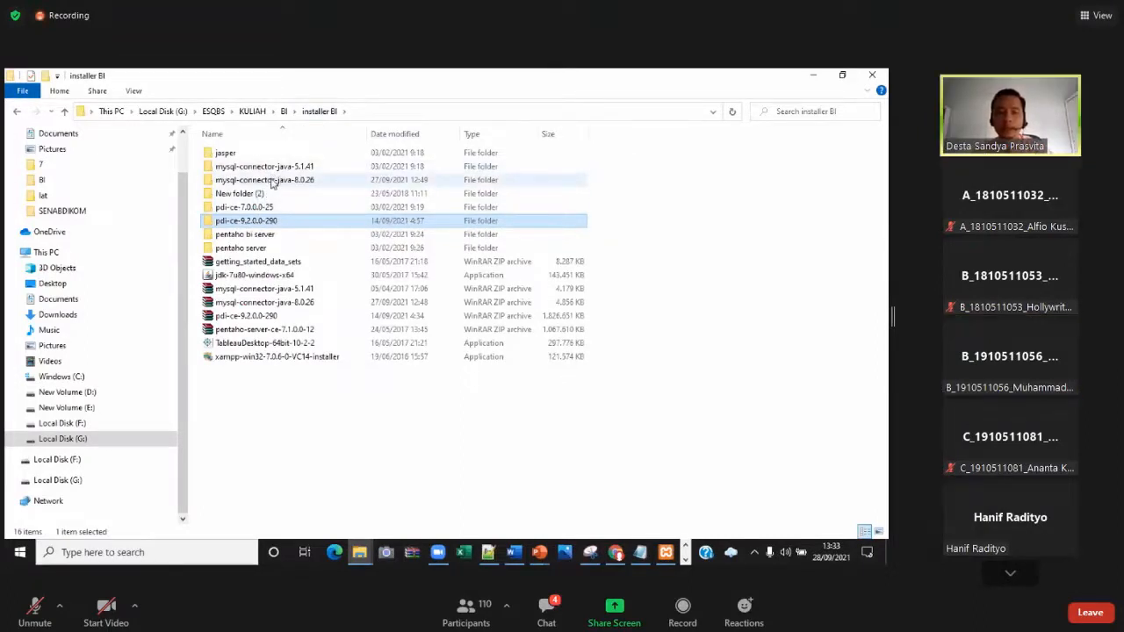
pyautogui.doubleClick(272, 180)
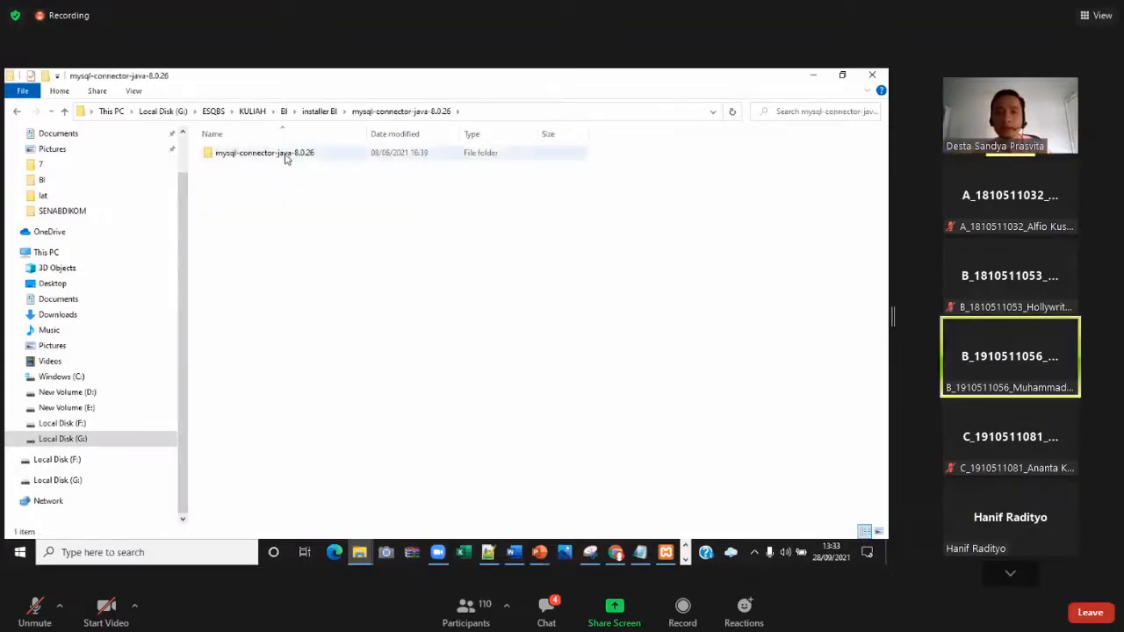
pyautogui.doubleClick(273, 155)
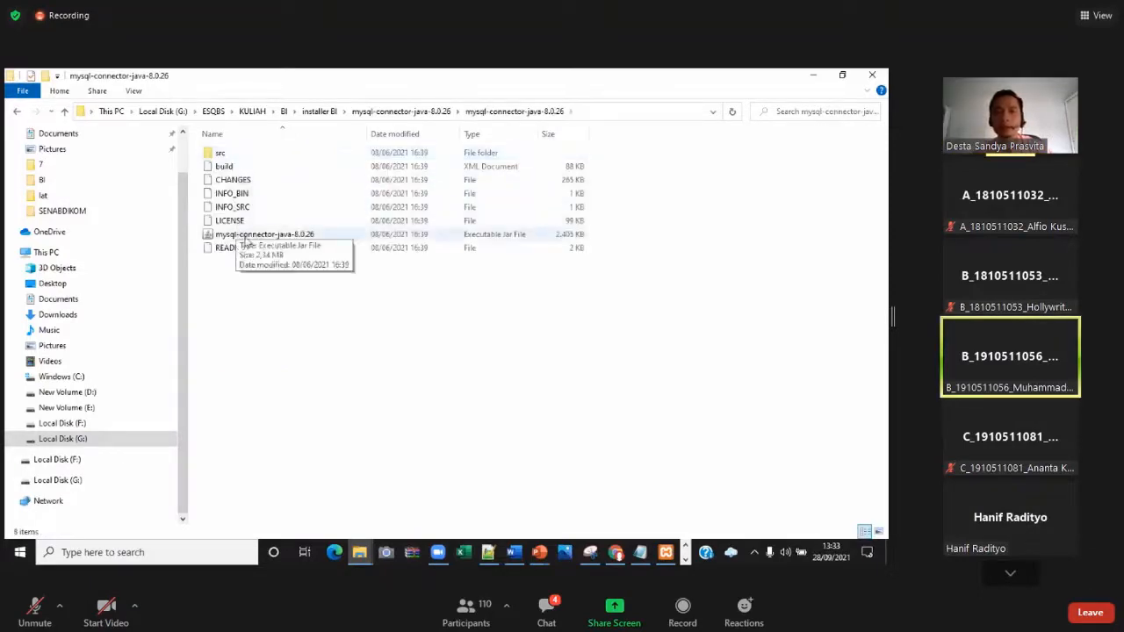
pyautogui.click(335, 240)
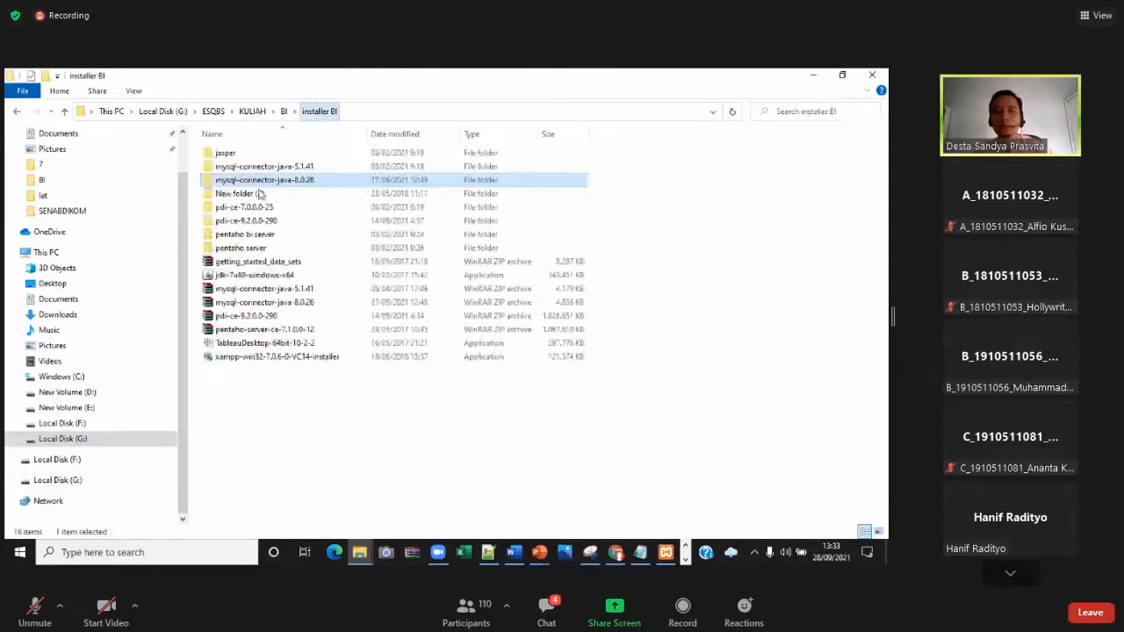
# Reopen Pentaho's data-integration lib folder as the destination for the connector jar
pyautogui.doubleClick(243, 222)
pyautogui.doubleClick(241, 154)
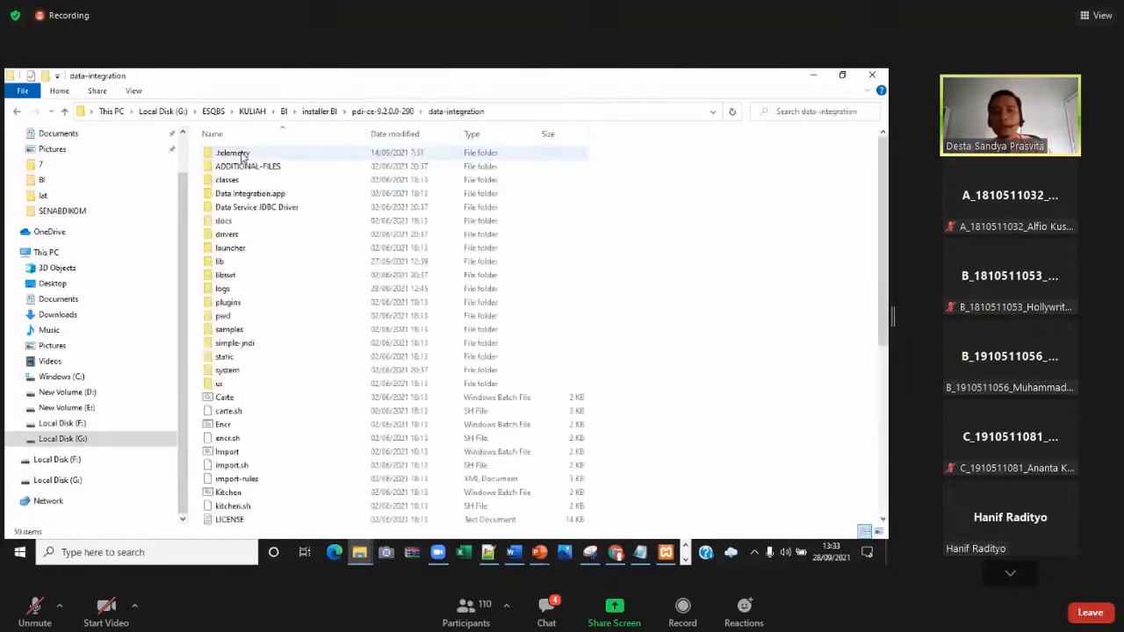
pyautogui.doubleClick(224, 263)
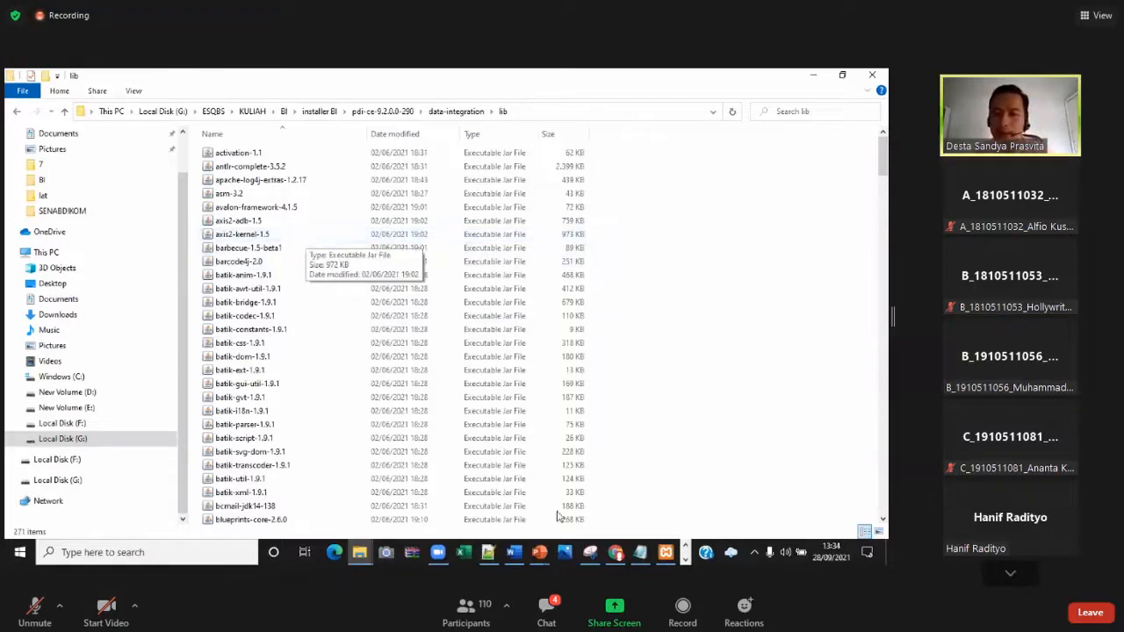
# Locate the Spoon batch file in the data-integration folder and switch to the running Spoon window
pyautogui.click(685, 547)
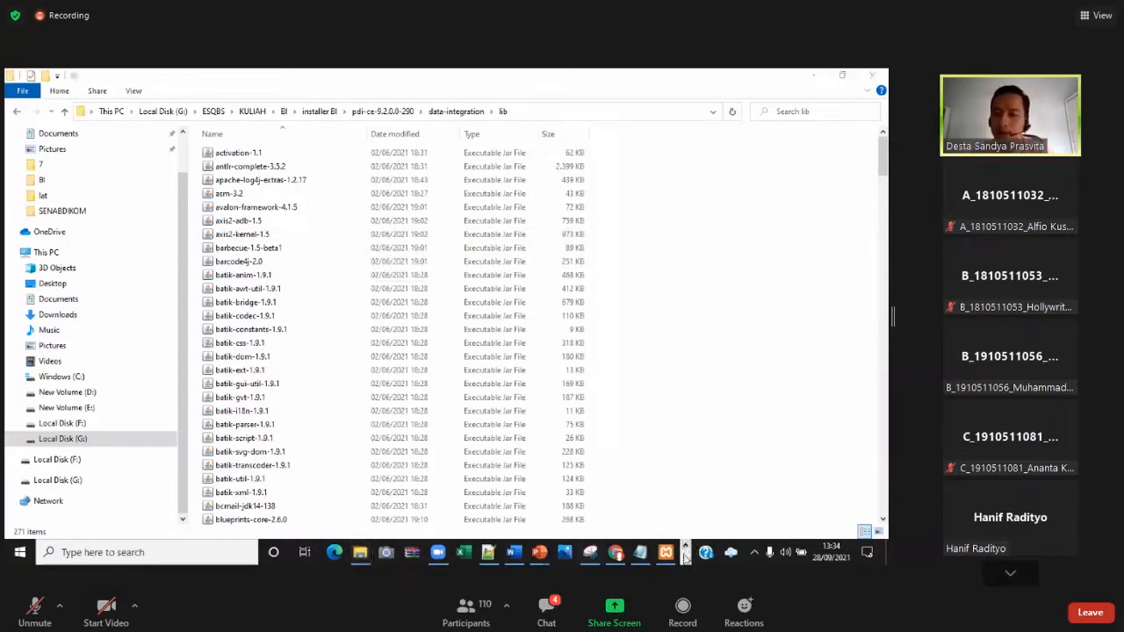
pyautogui.click(685, 559)
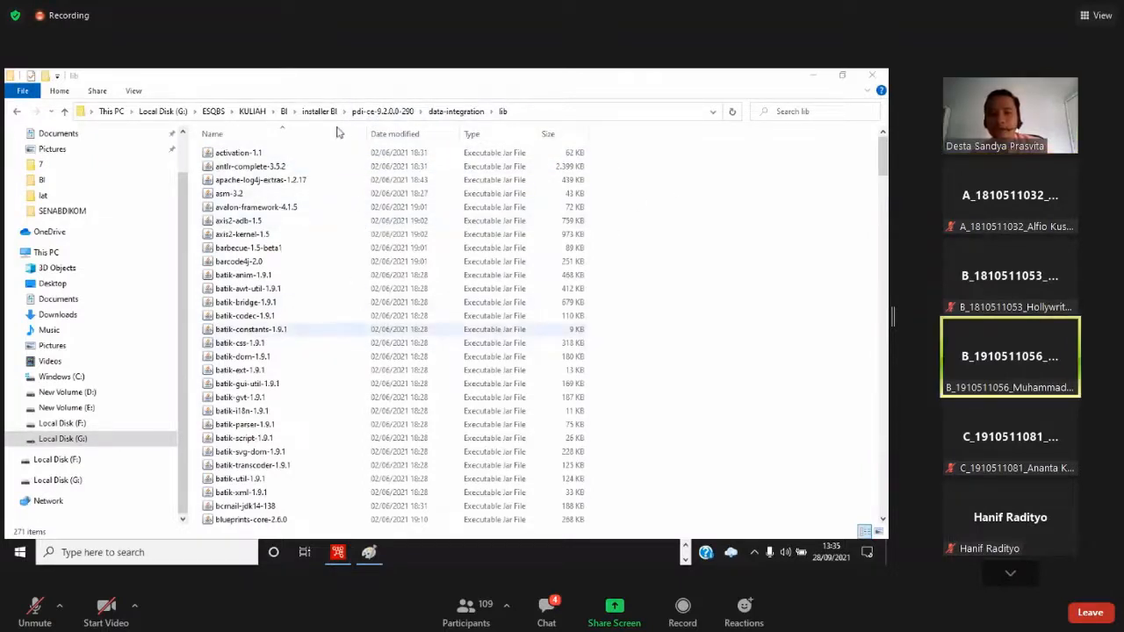
pyautogui.click(382, 112)
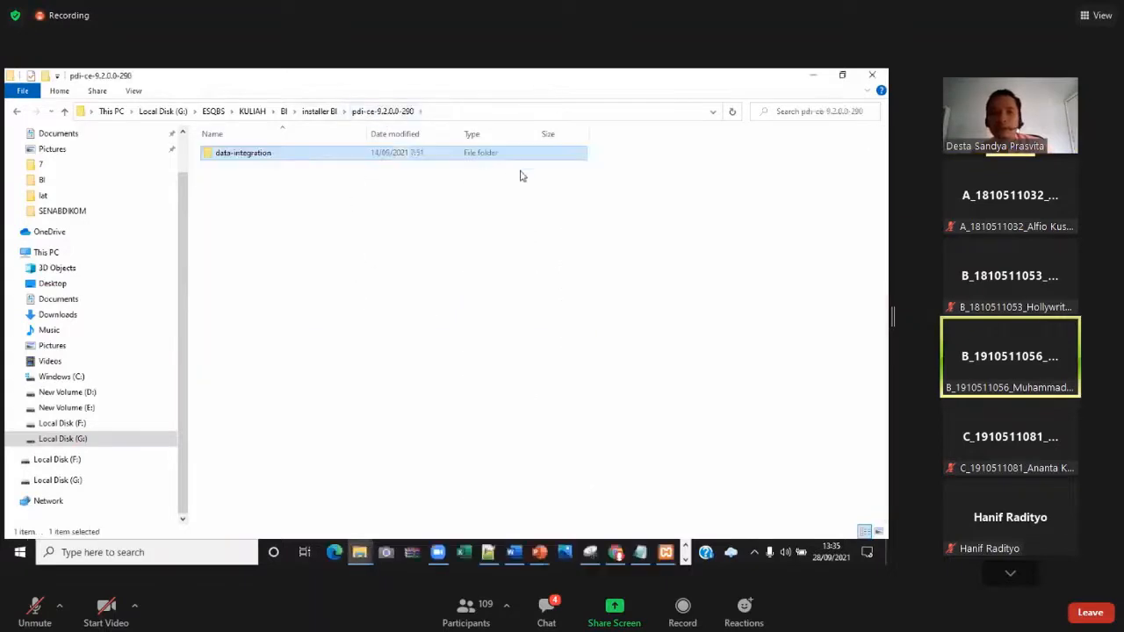
pyautogui.doubleClick(373, 152)
pyautogui.scroll(-8, 253, 360)
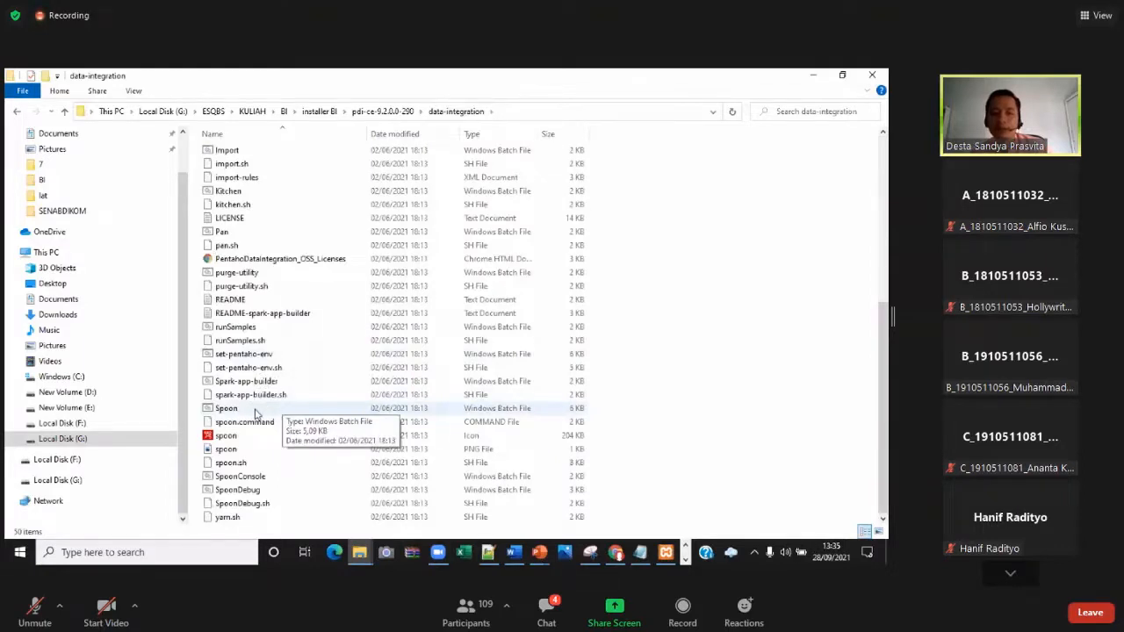
pyautogui.click(685, 555)
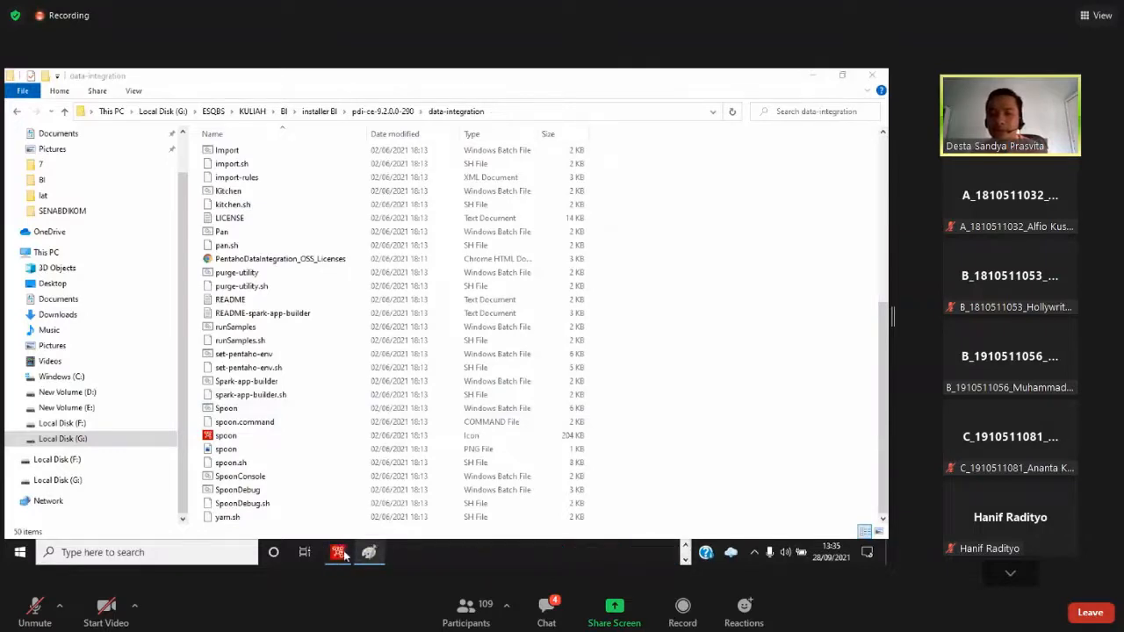
pyautogui.click(342, 551)
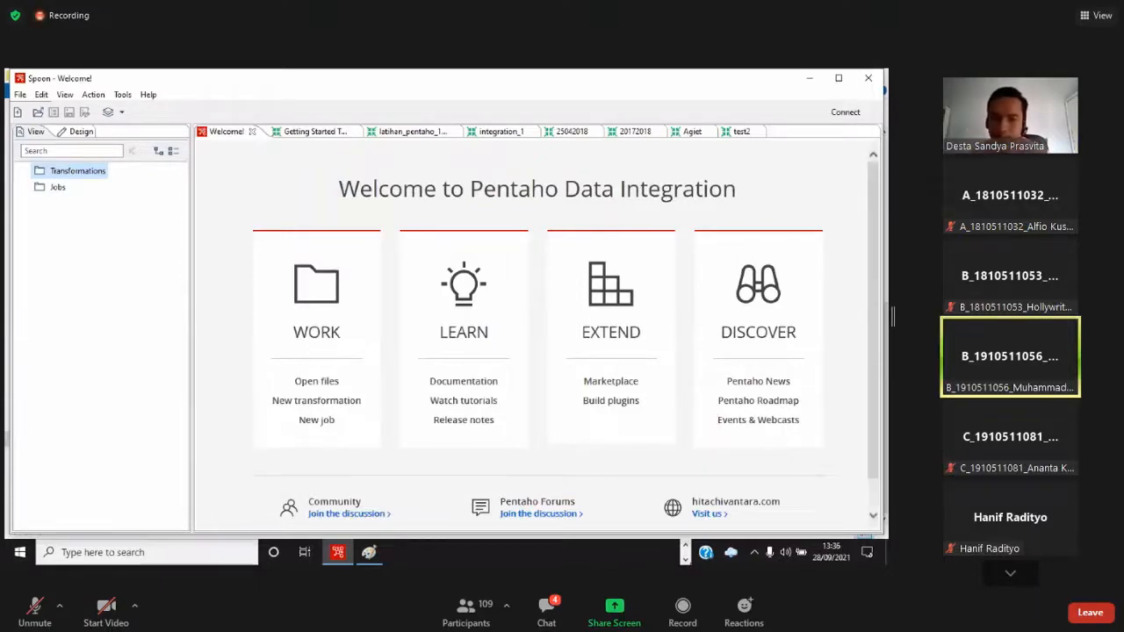
# Review the phpMyAdmin server import settings with northwind.sql chosen as the file
pyautogui.click(686, 559)
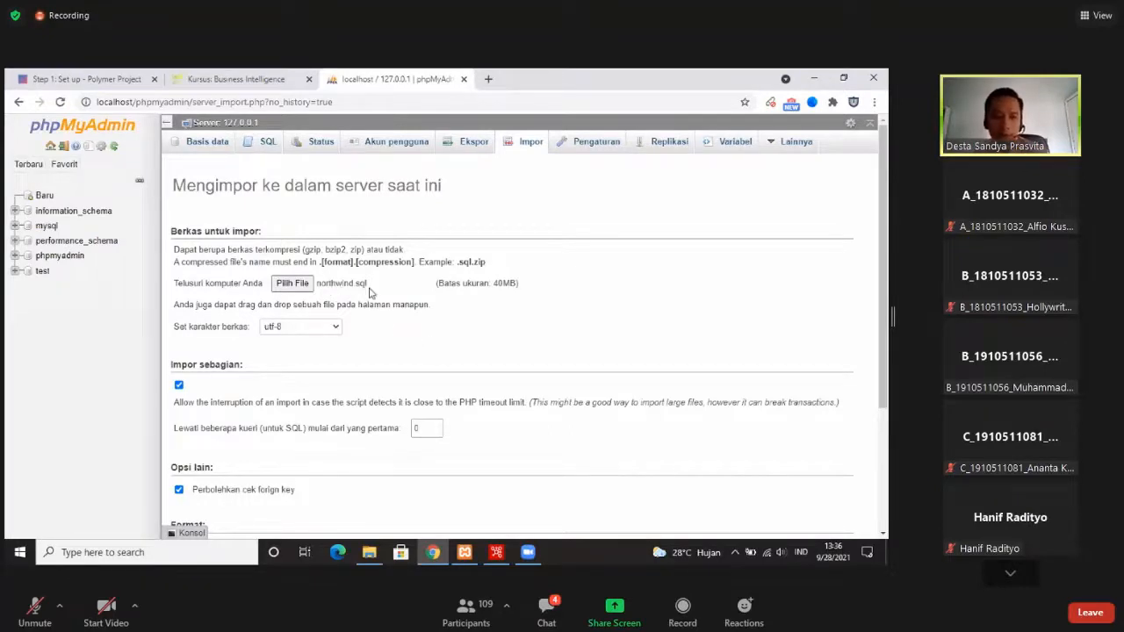
pyautogui.scroll(-3, 368, 292)
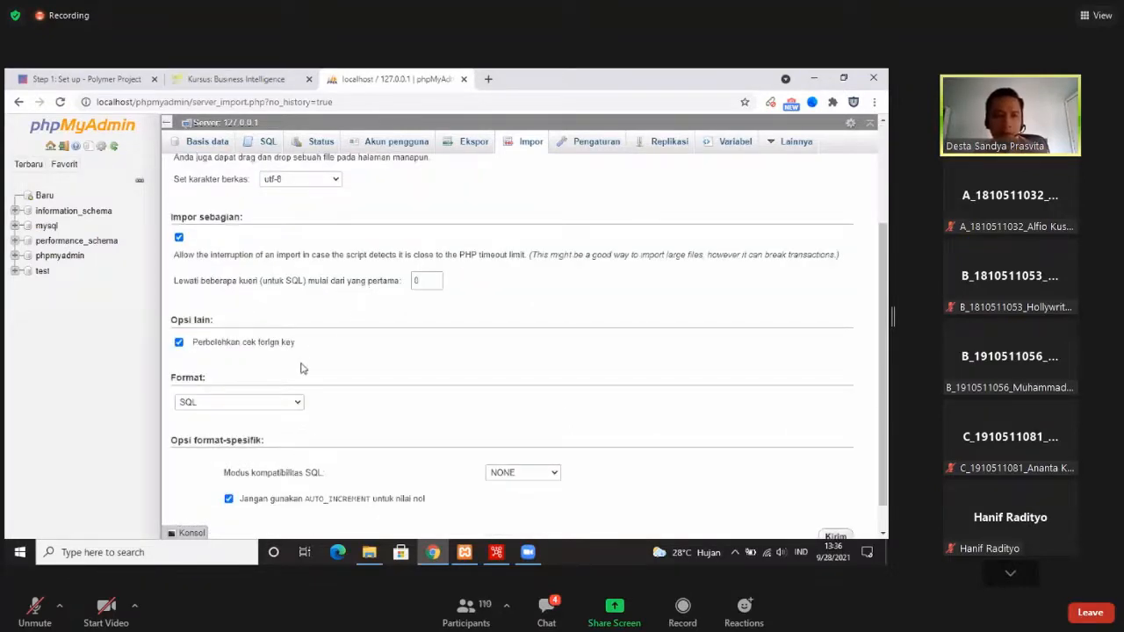
pyautogui.scroll(-1, 301, 369)
pyautogui.scroll(1, 466, 413)
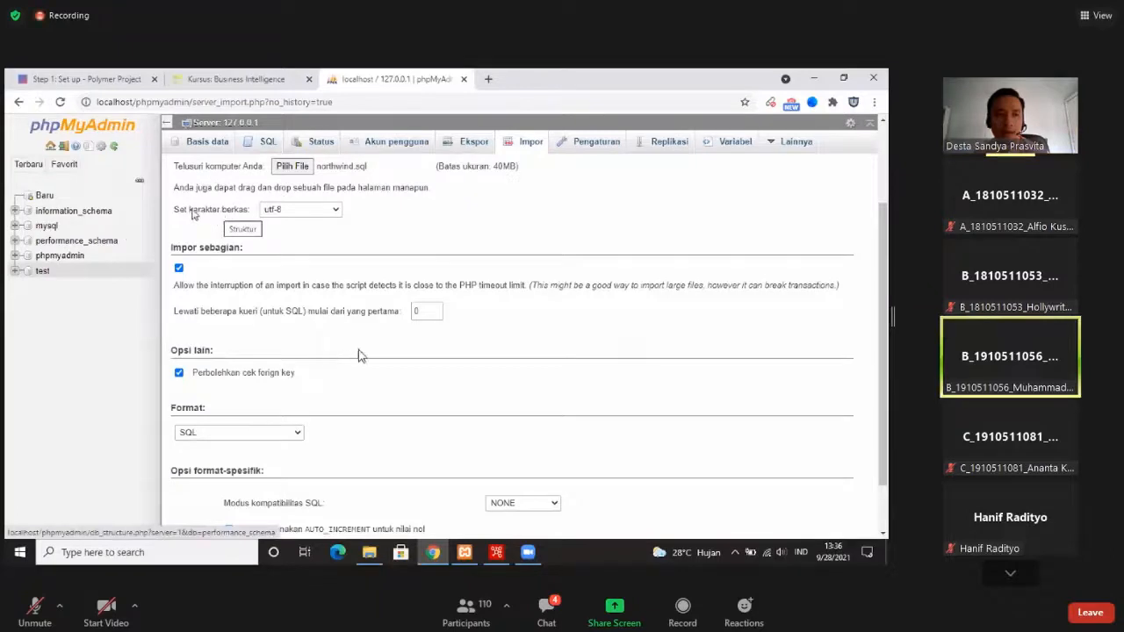
pyautogui.scroll(2, 359, 353)
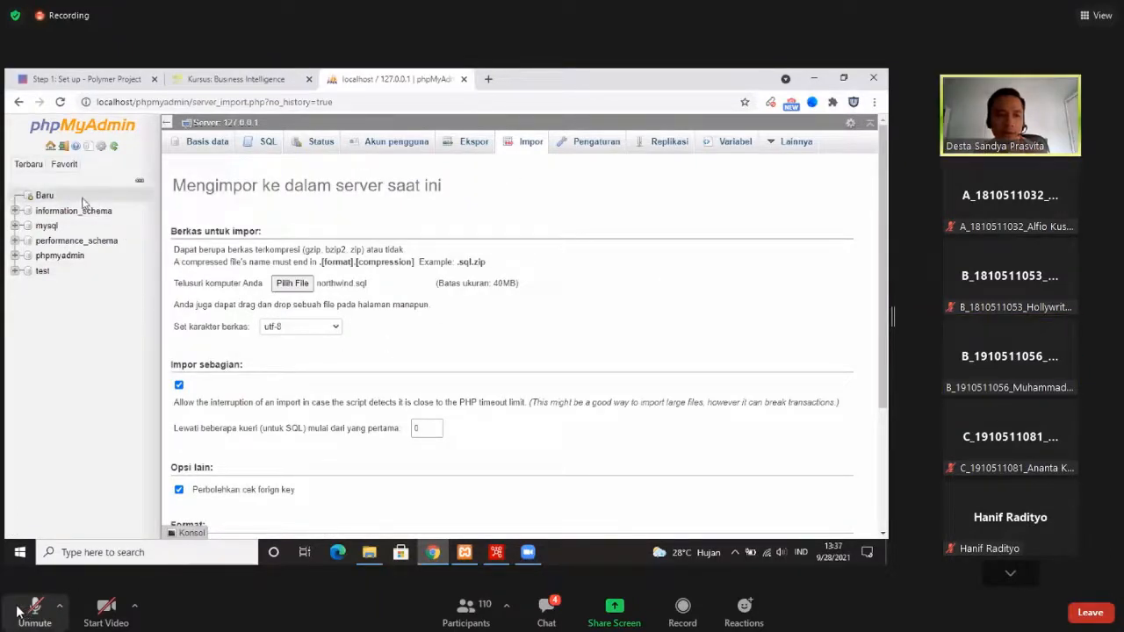
# Create a northwind database and import northwind.sql from Downloads into it in SQL format
pyautogui.click(44, 196)
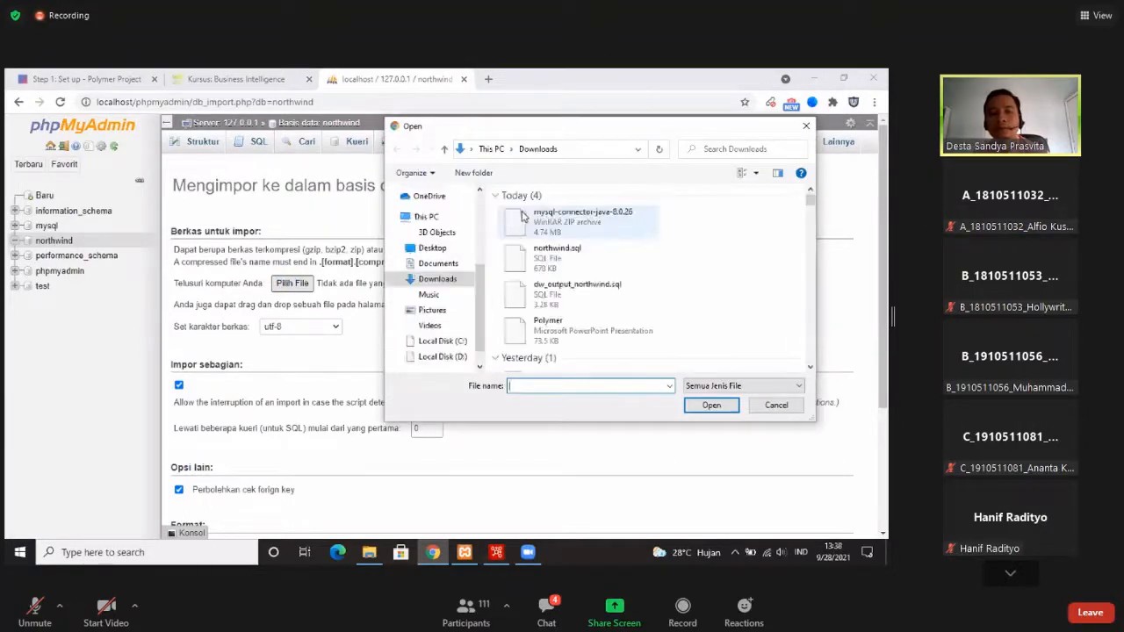
pyautogui.click(603, 254)
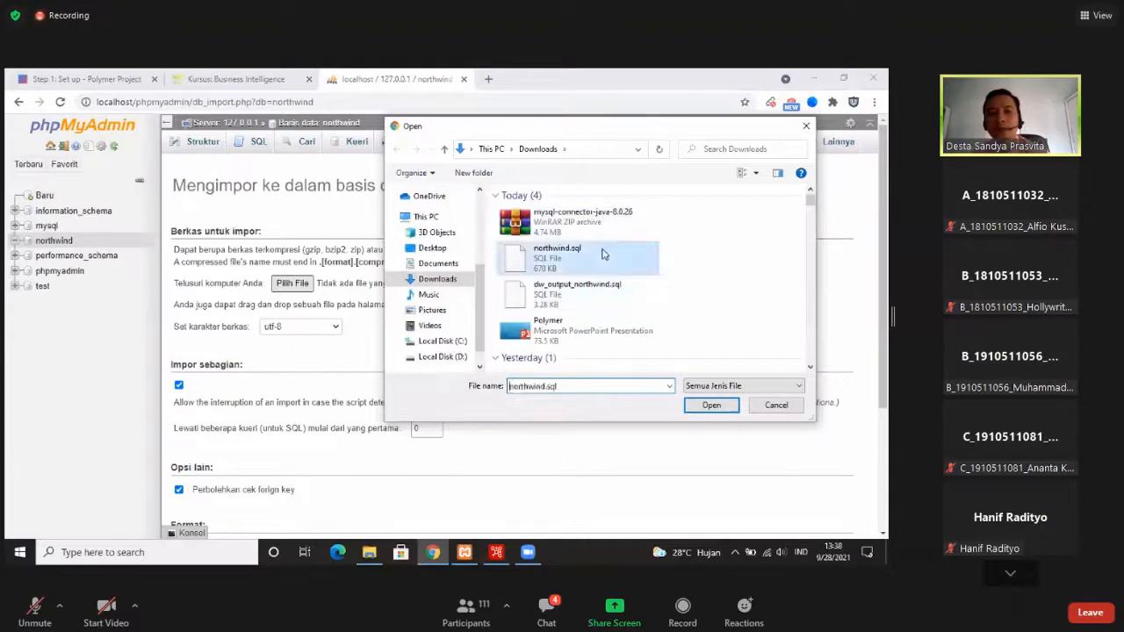
pyautogui.doubleClick(602, 253)
pyautogui.scroll(-3, 472, 349)
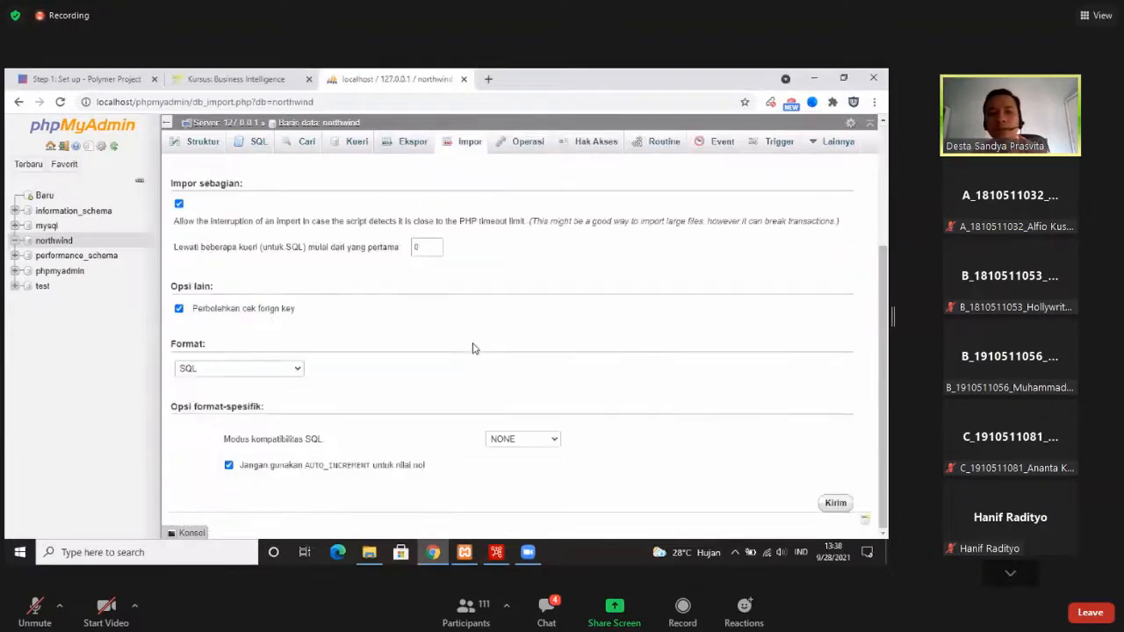
pyautogui.click(836, 504)
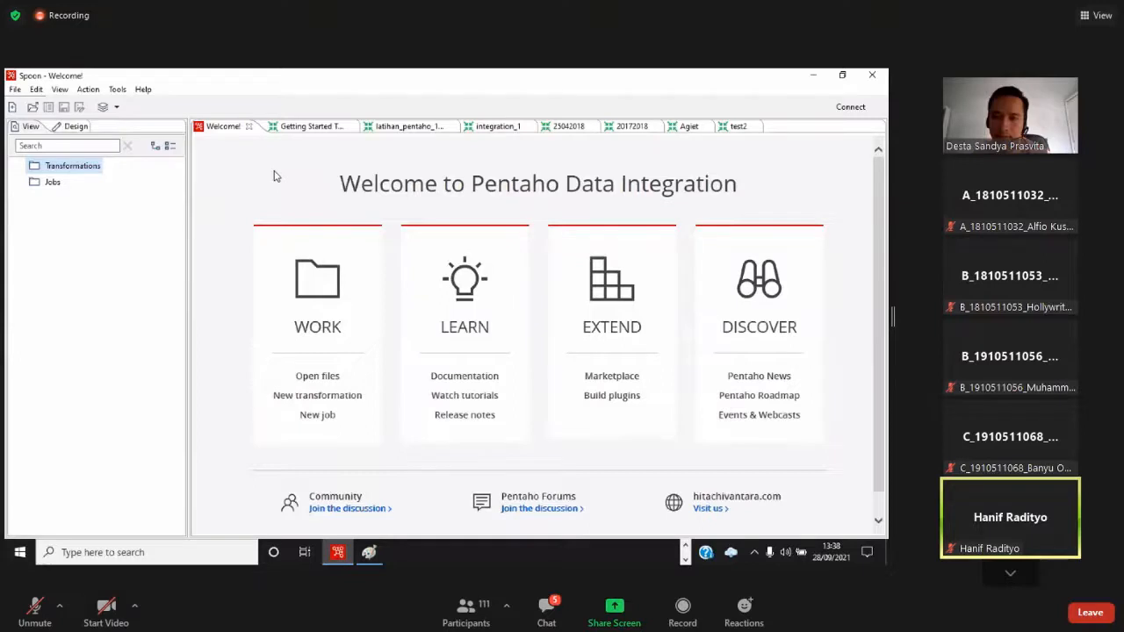
# Create a new transformation and save it as latihan_ETL_to_DW on Local Disk (G:)
pyautogui.click(15, 88)
pyautogui.moveTo(35, 105)
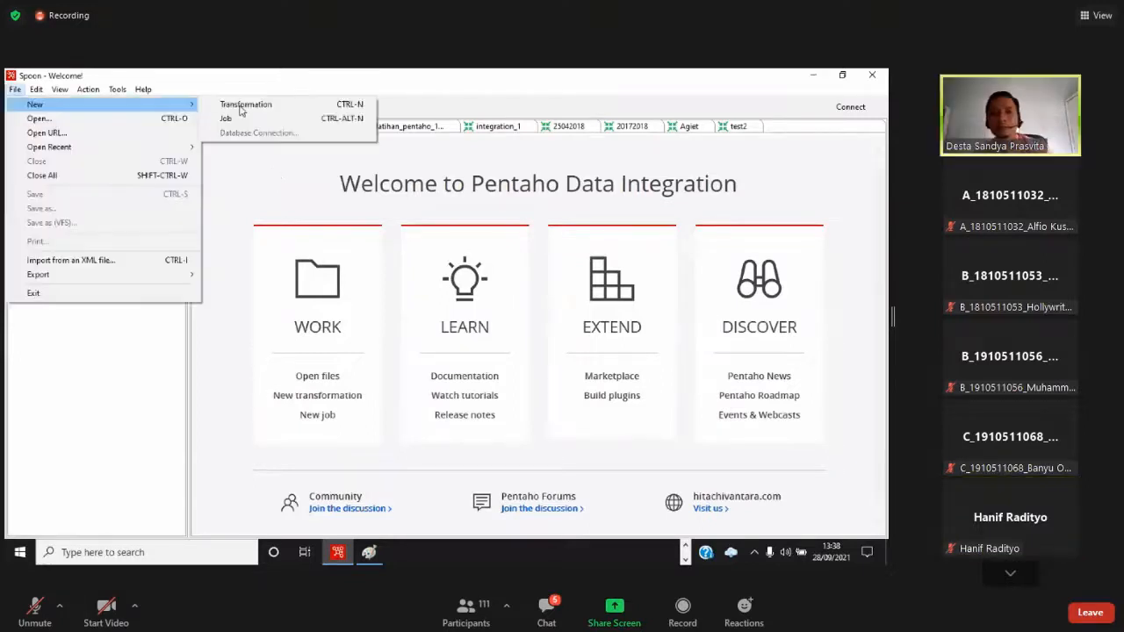
pyautogui.click(241, 106)
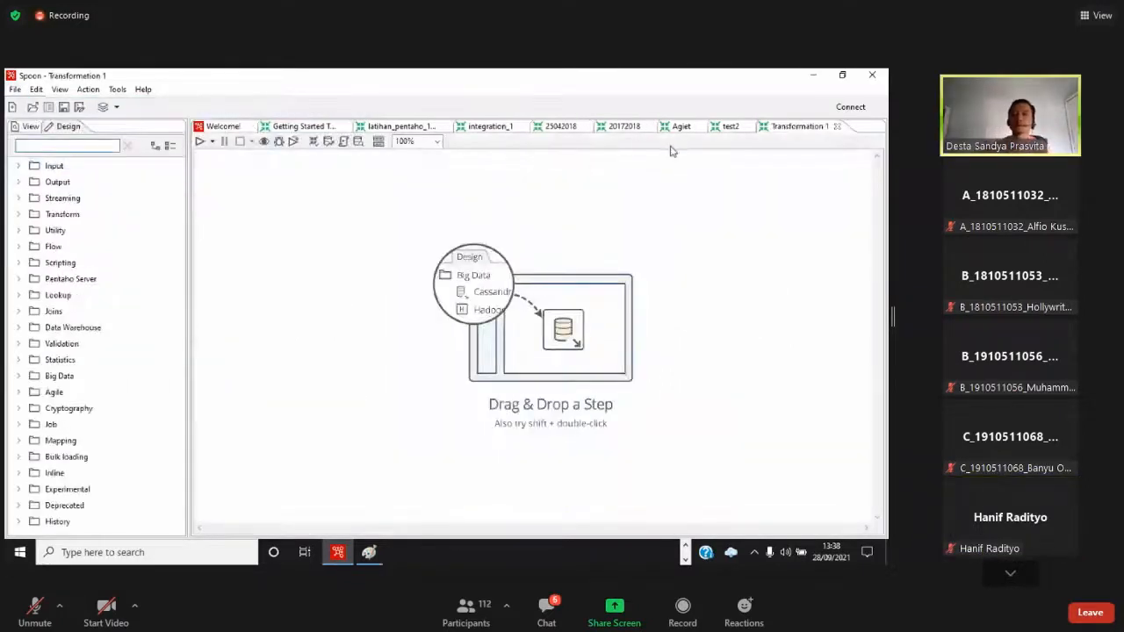
pyautogui.hotkey('ctrl', 's')
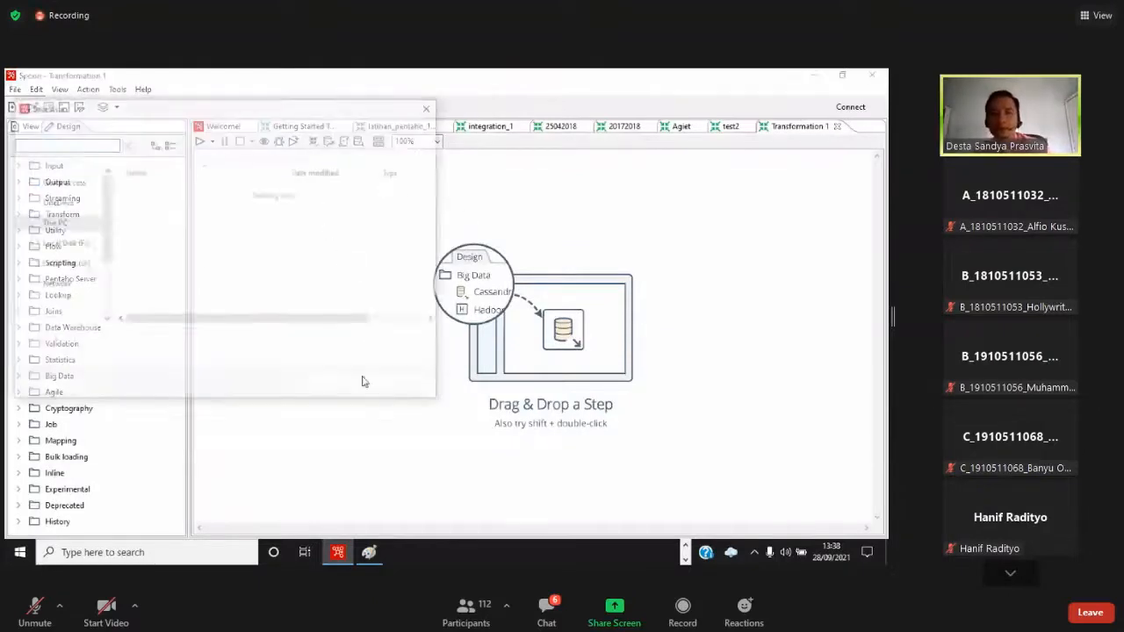
pyautogui.write('lati')
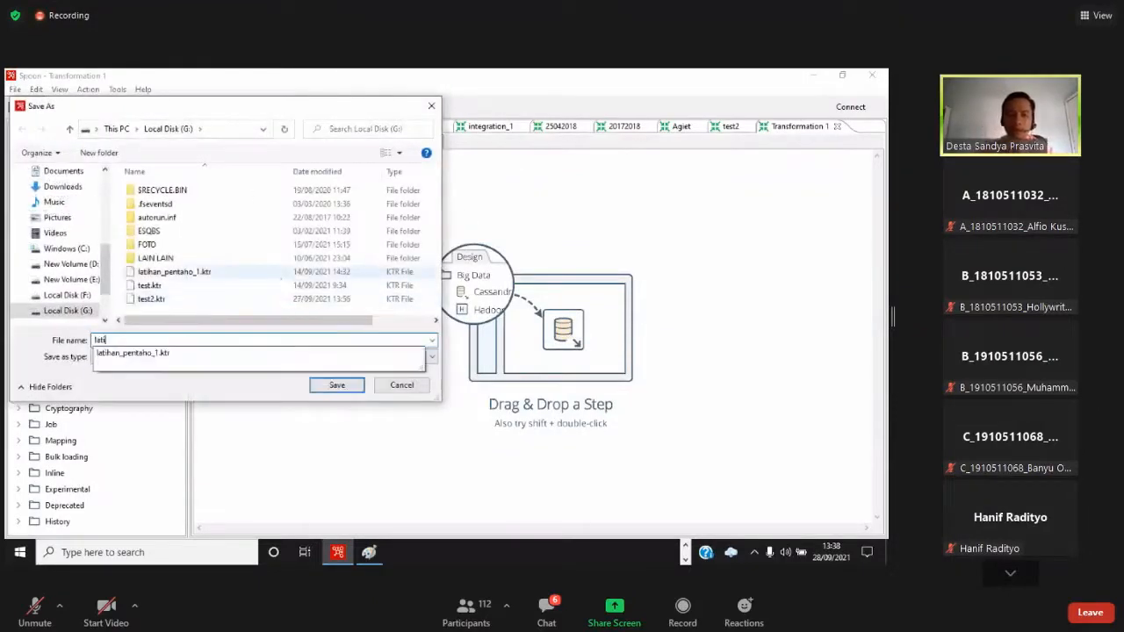
pyautogui.write('han_')
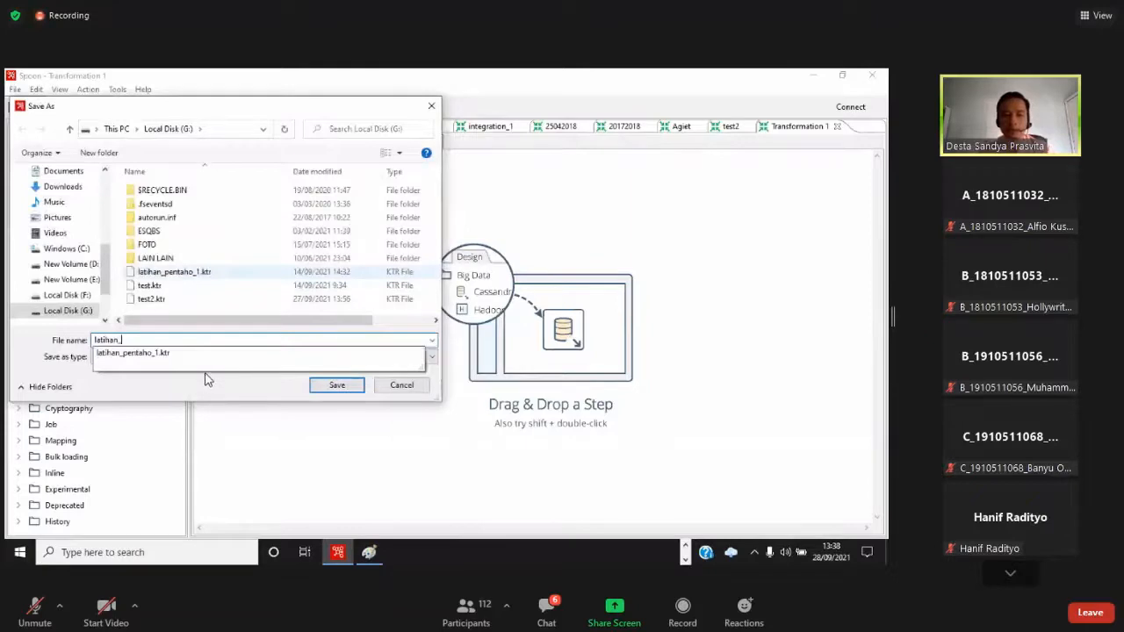
pyautogui.write('ETL_')
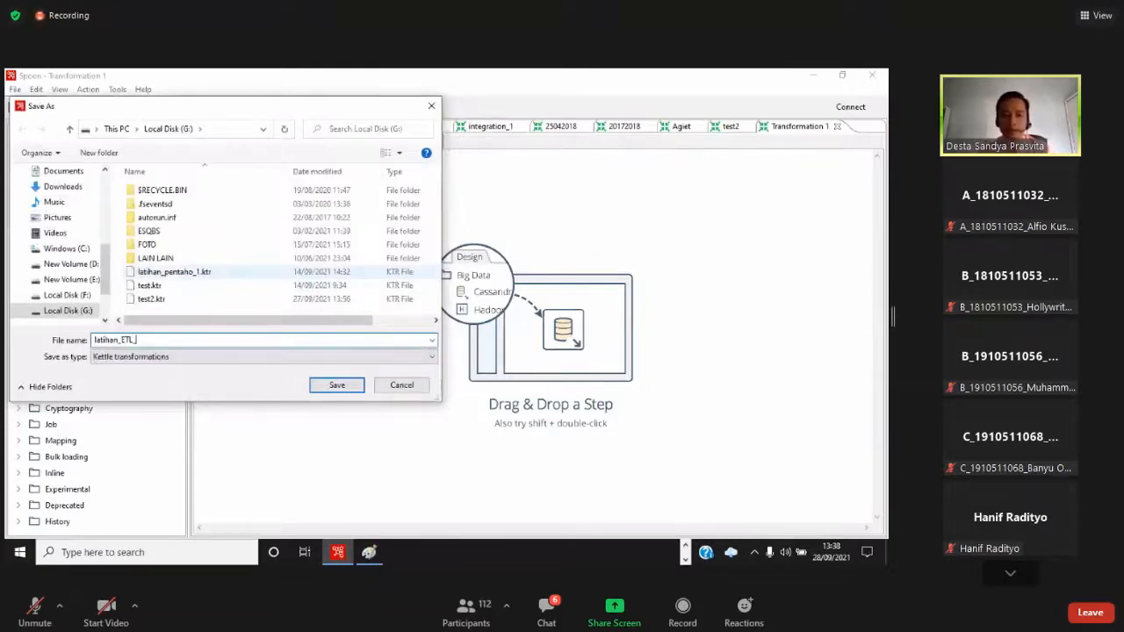
pyautogui.write('to')
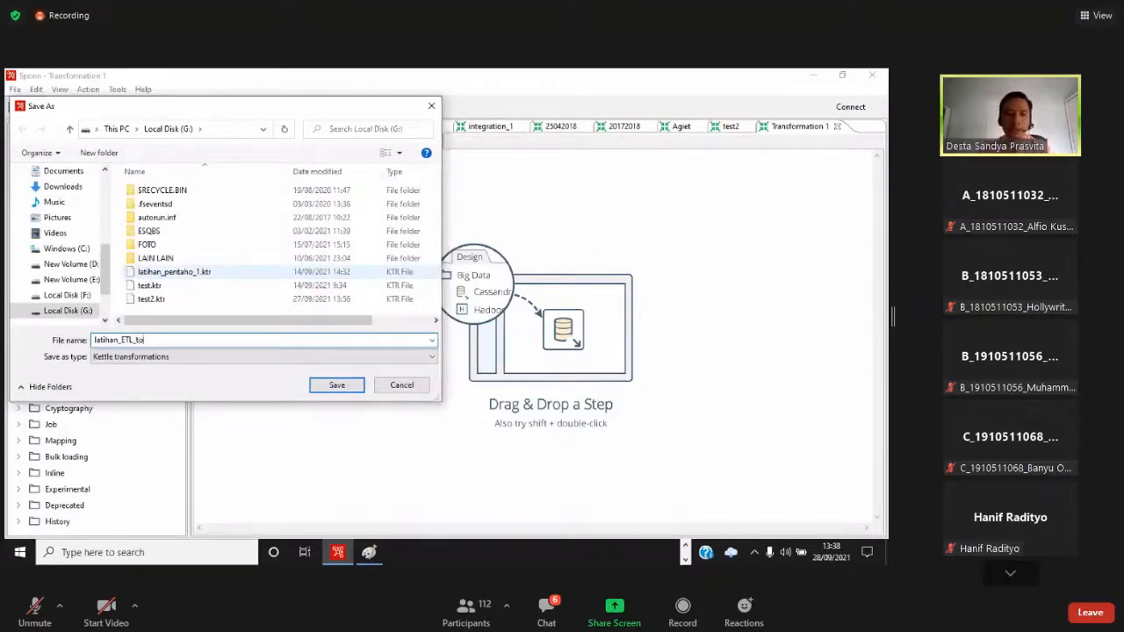
pyautogui.write('DW')
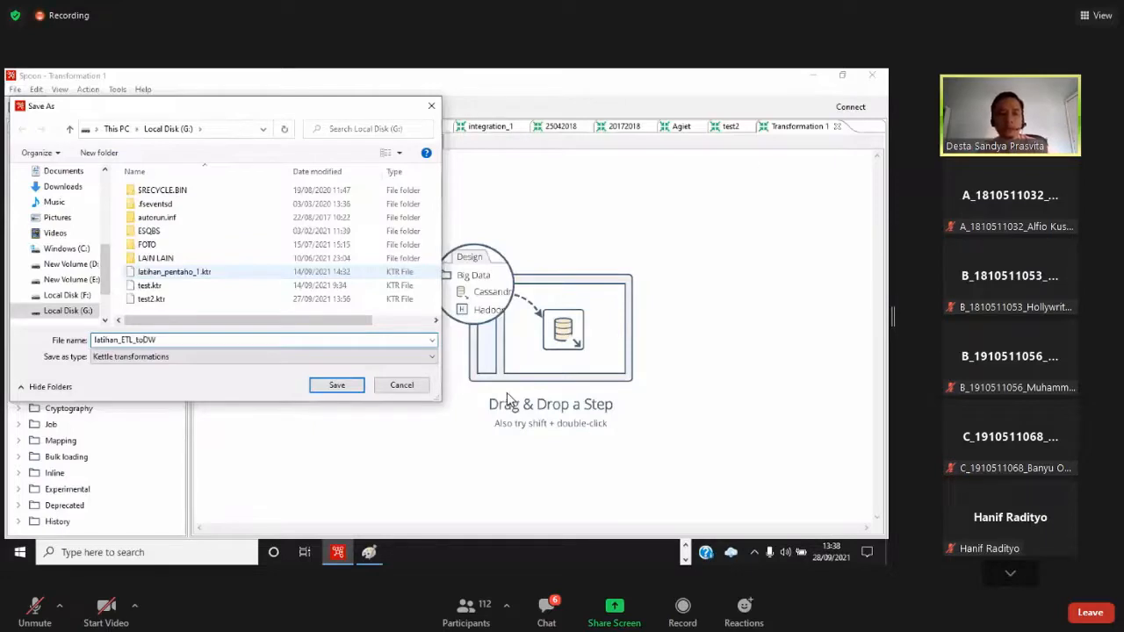
pyautogui.write('_')
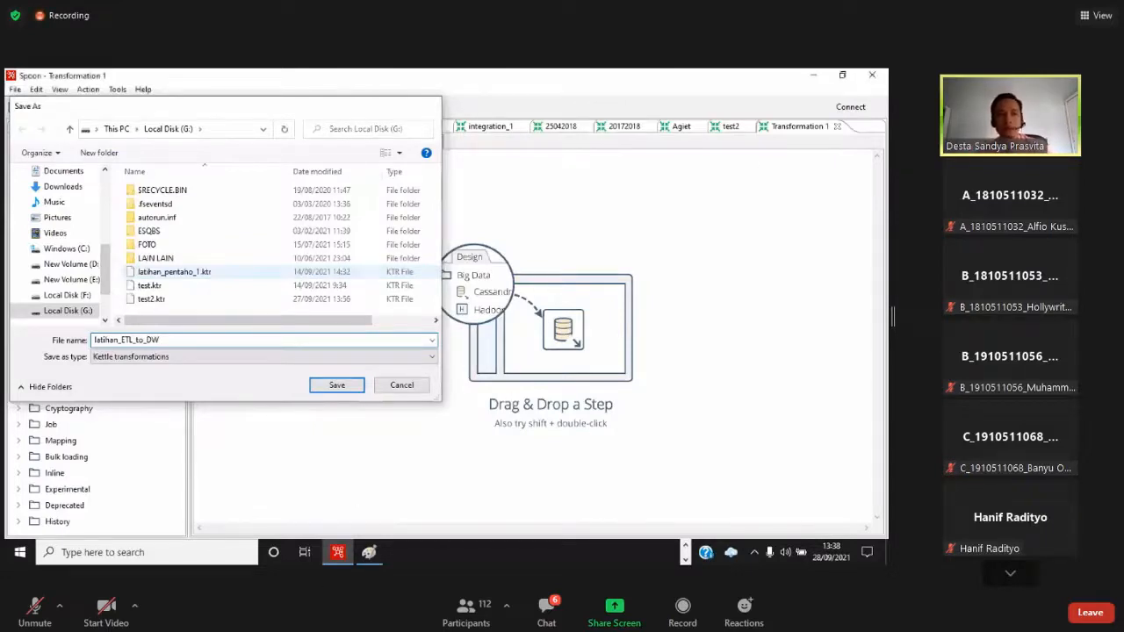
pyautogui.press('Return')
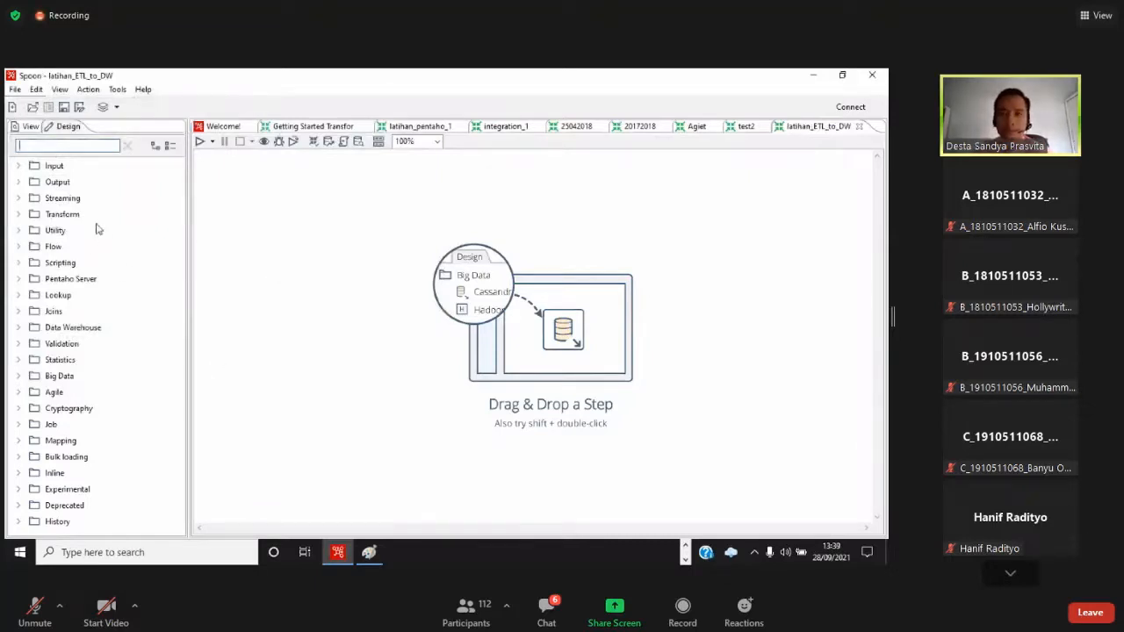
pyautogui.click(34, 610)
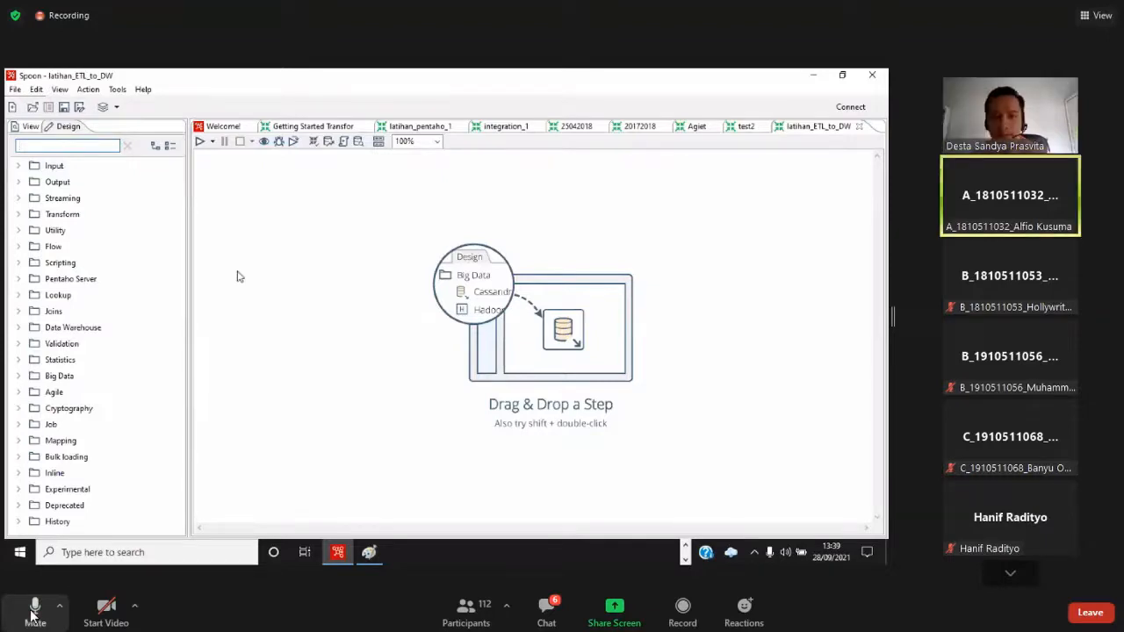
pyautogui.click(34, 610)
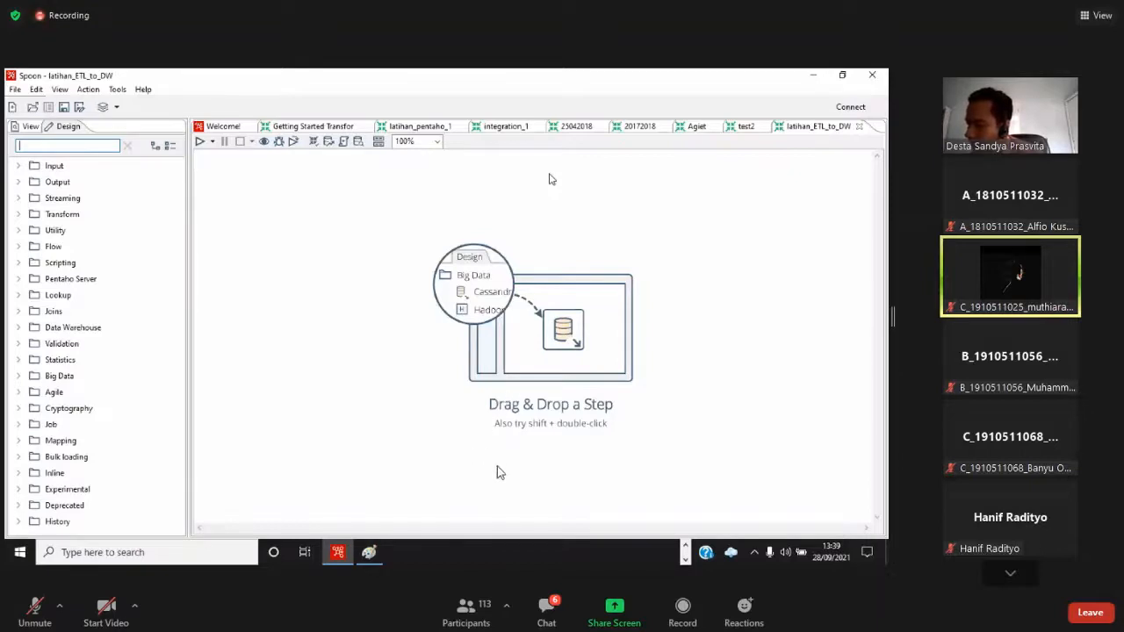
pyautogui.click(34, 610)
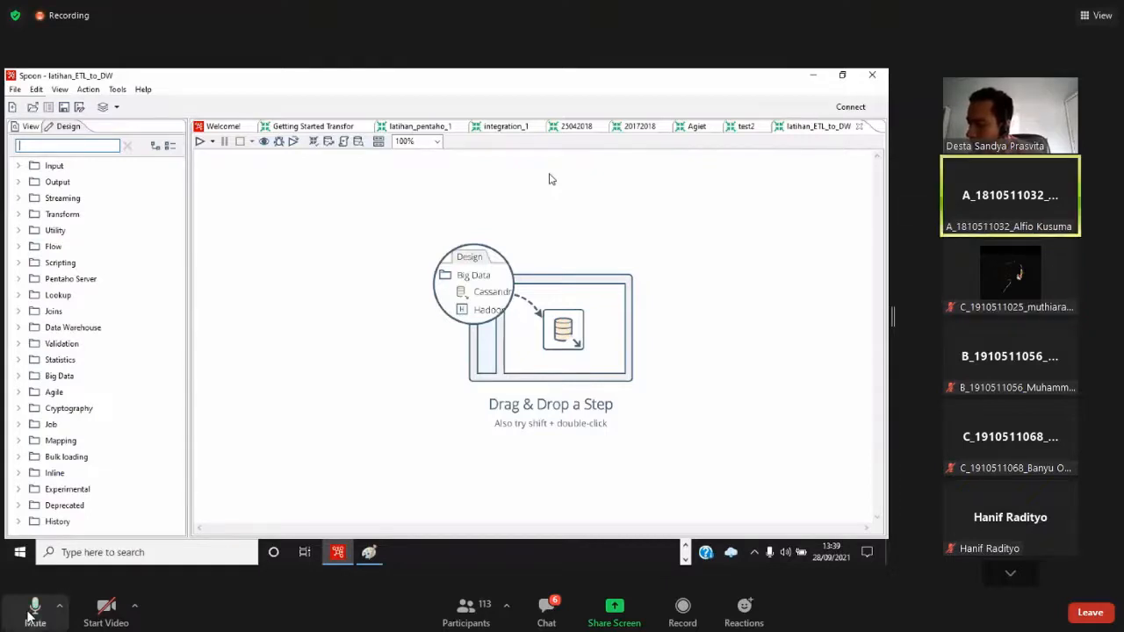
pyautogui.click(28, 615)
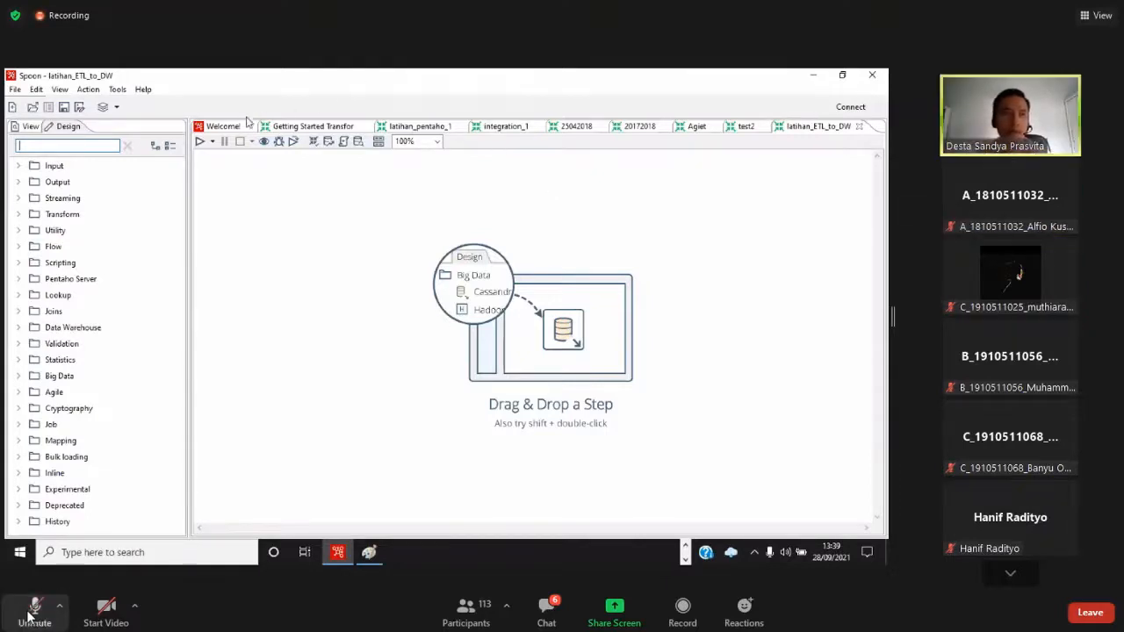
pyautogui.click(14, 88)
pyautogui.moveTo(132, 104)
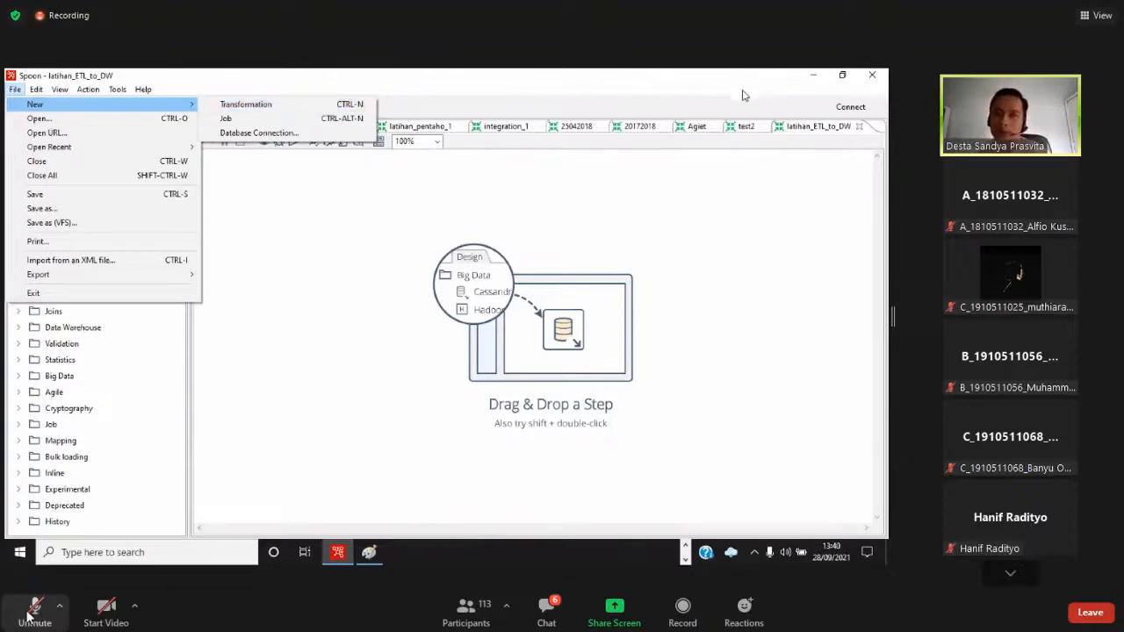
pyautogui.click(666, 88)
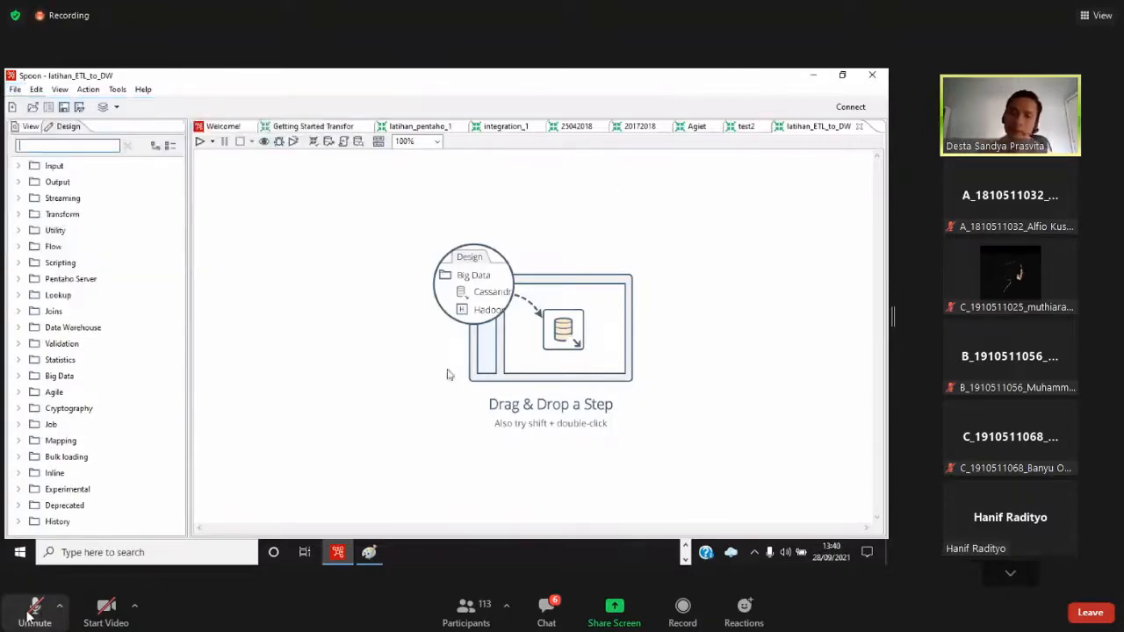
pyautogui.click(29, 613)
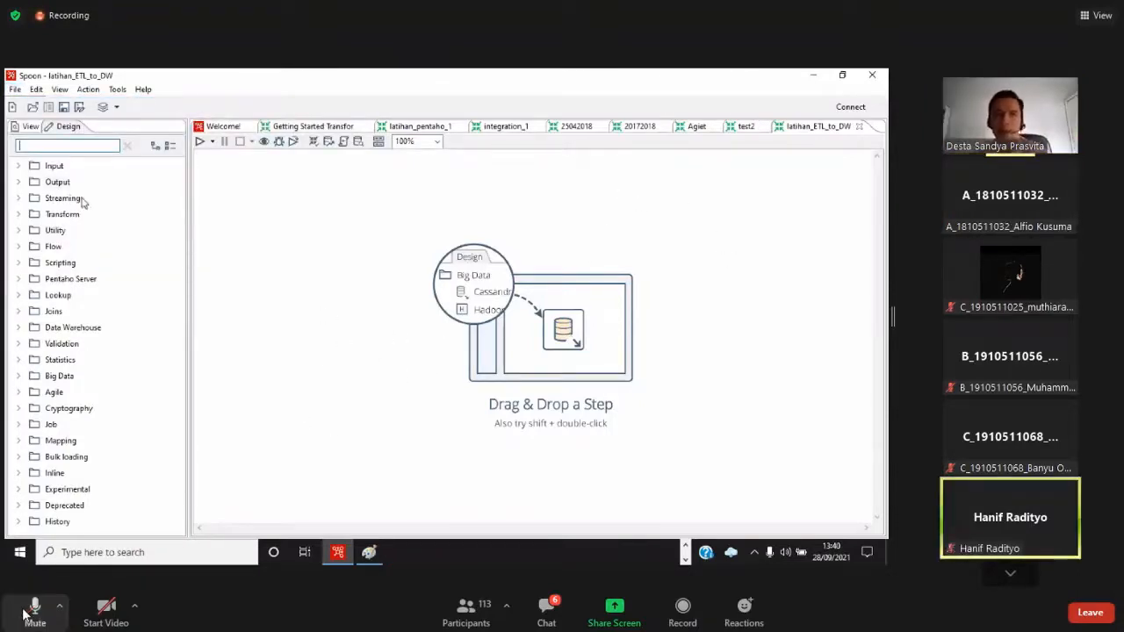
pyautogui.click(26, 613)
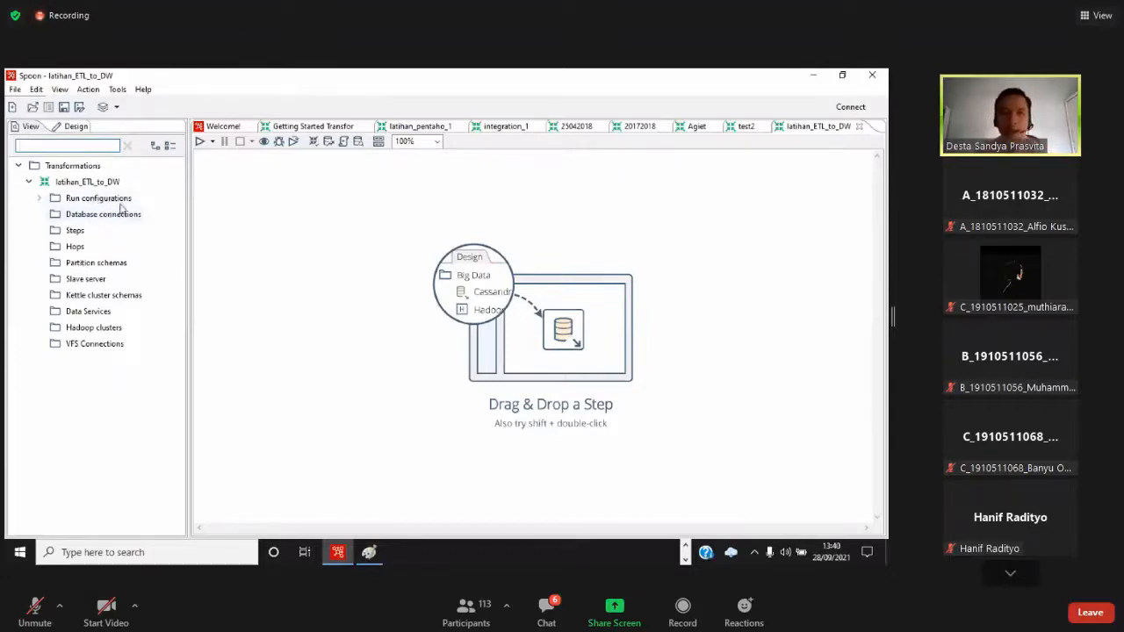
pyautogui.click(77, 215)
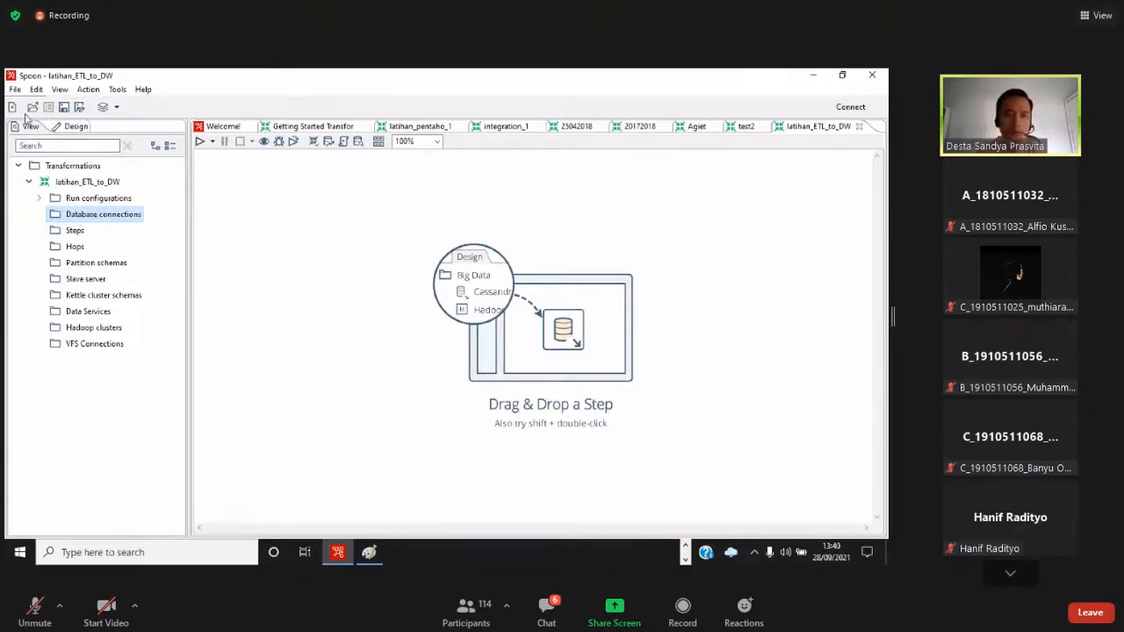
pyautogui.rightClick(102, 219)
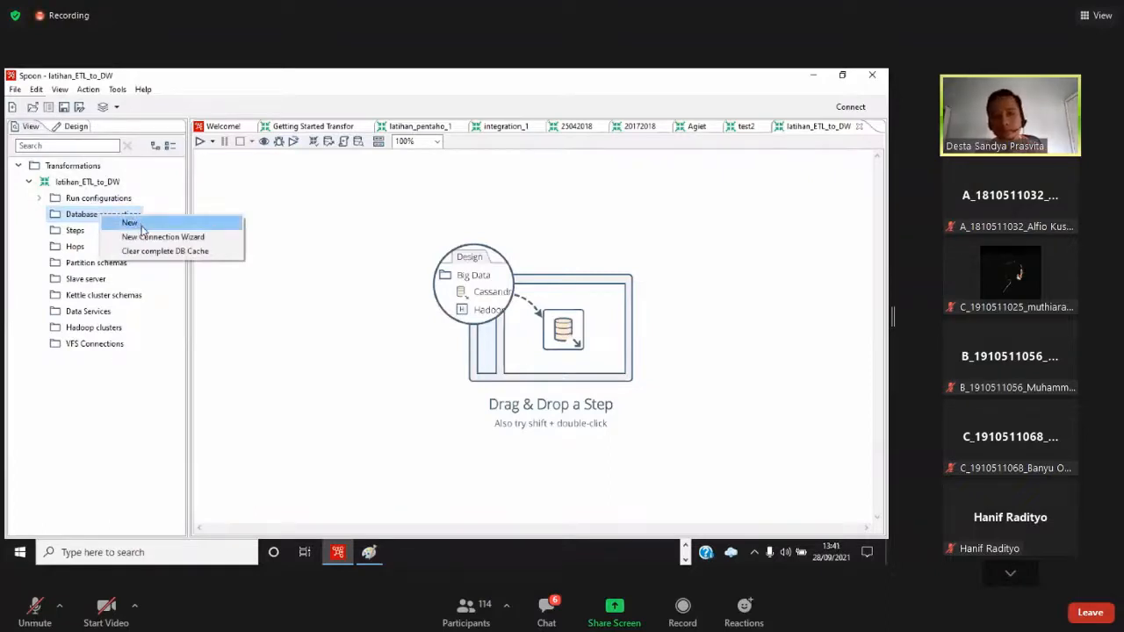
pyautogui.click(231, 188)
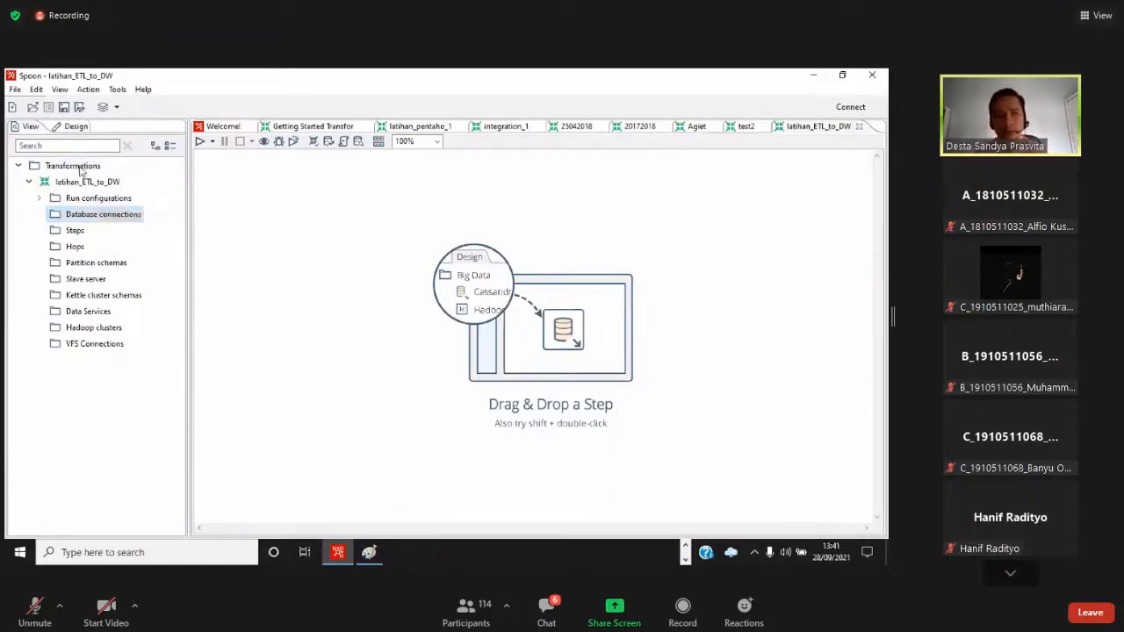
pyautogui.rightClick(85, 219)
pyautogui.click(110, 226)
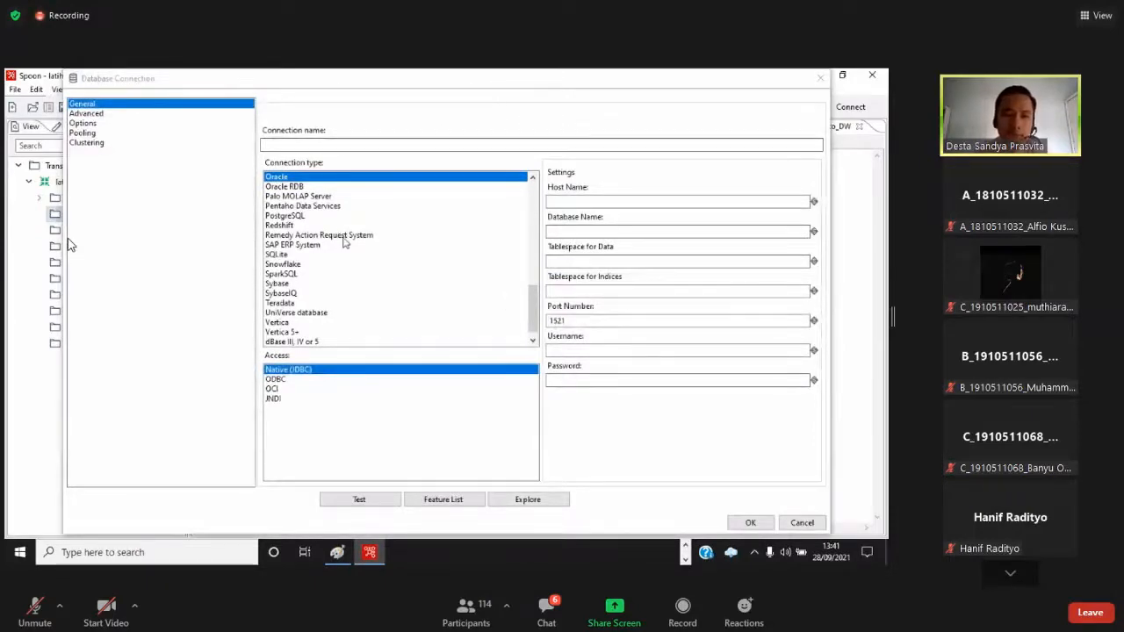
pyautogui.scroll(-1, 344, 244)
pyautogui.scroll(5, 344, 244)
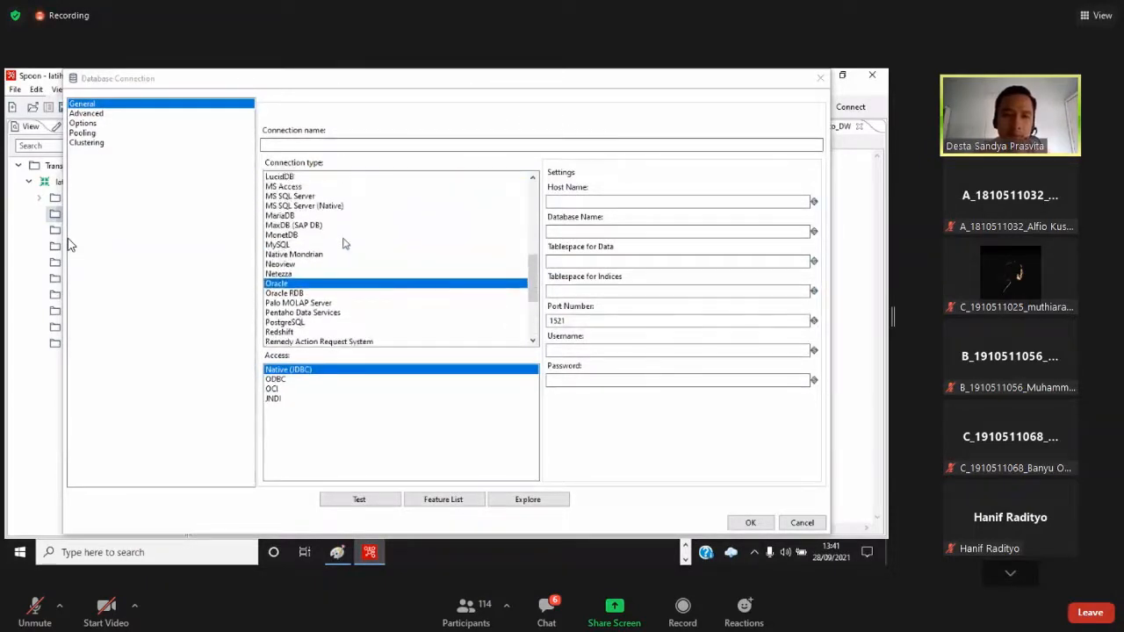
pyautogui.scroll(2, 344, 244)
pyautogui.scroll(-6, 344, 244)
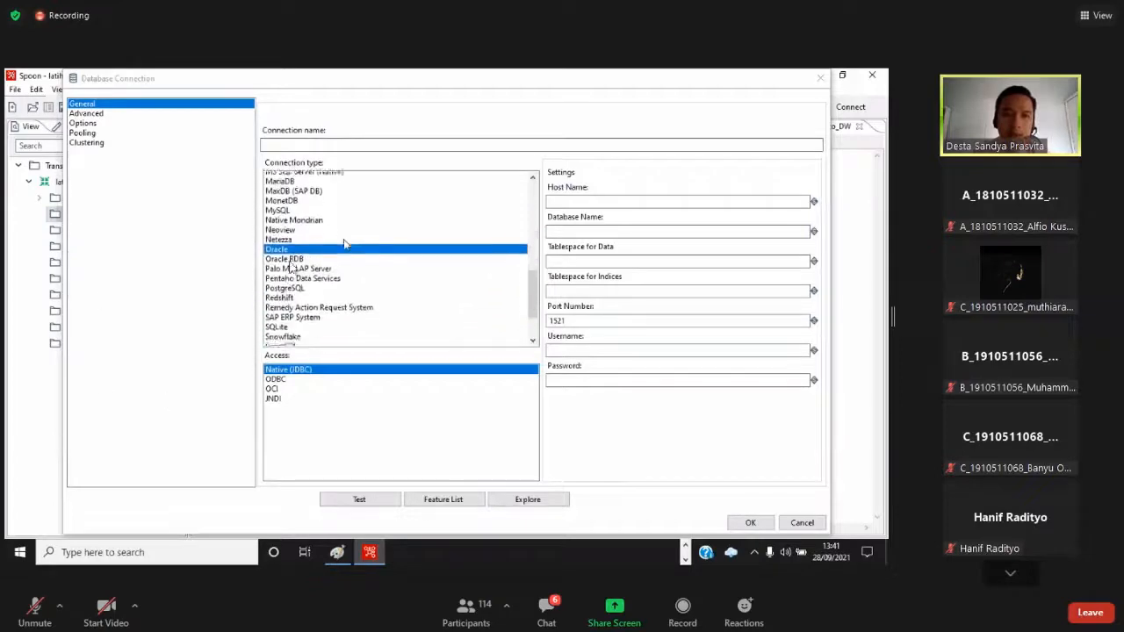
pyautogui.scroll(-1, 344, 244)
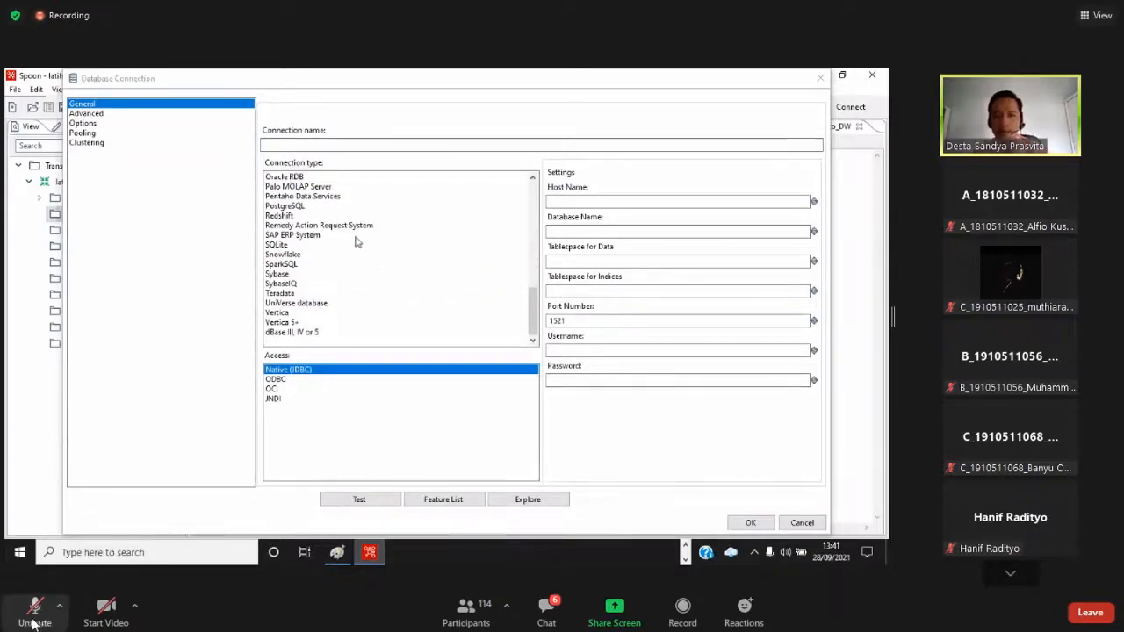
pyautogui.click(363, 235)
pyautogui.press('s')
pyautogui.press('s')
pyautogui.press('s')
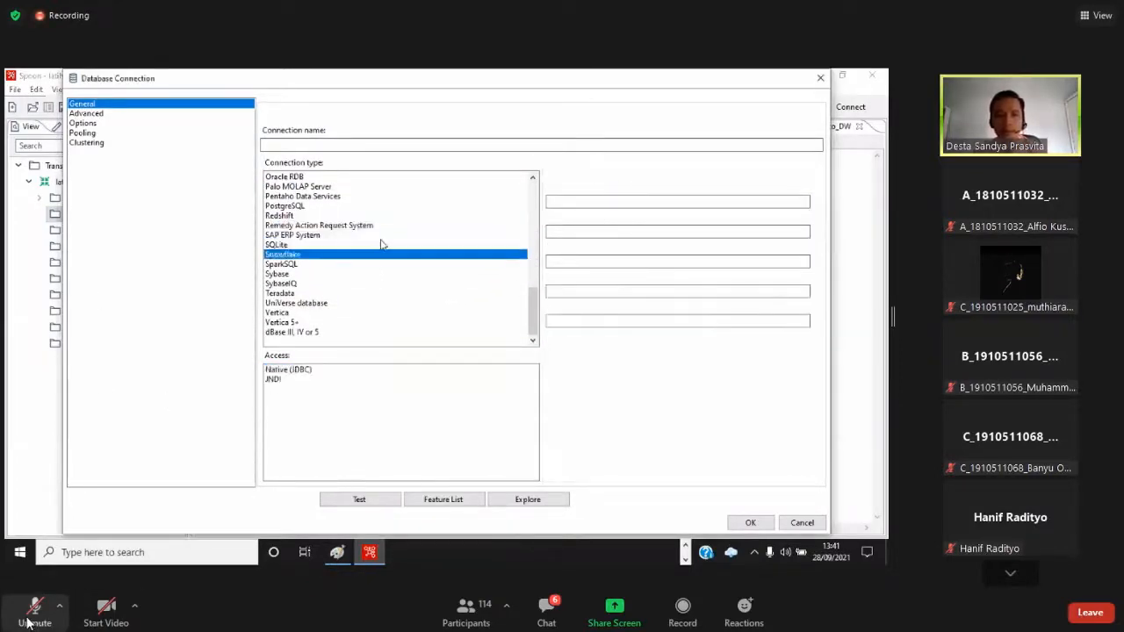
pyautogui.press('m')
pyautogui.click(29, 620)
pyautogui.click(29, 620)
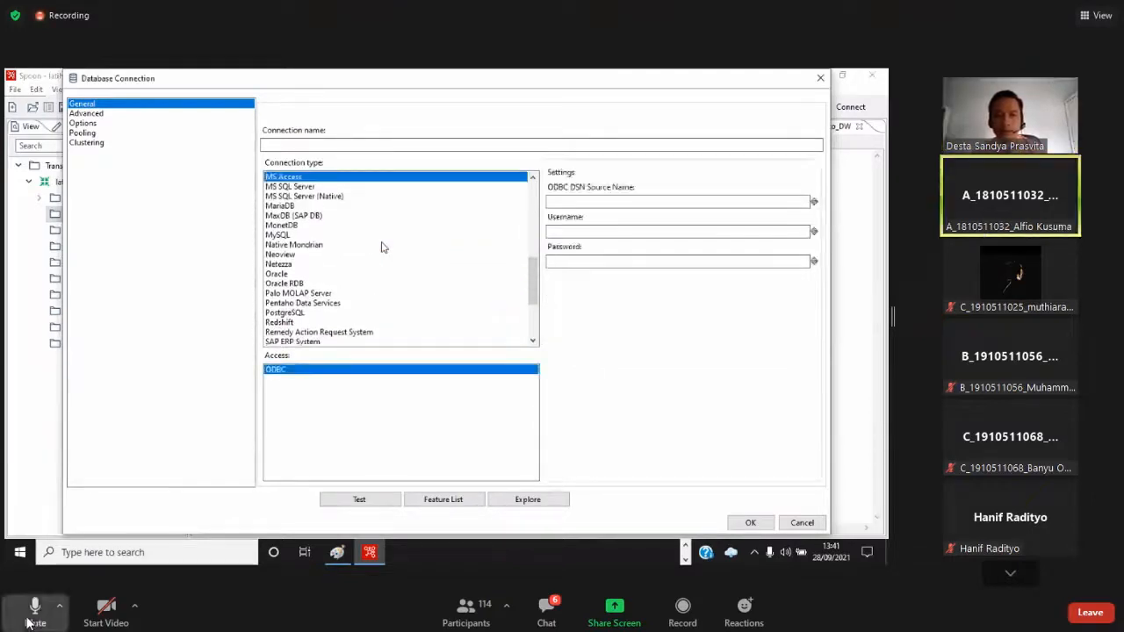
pyautogui.press('m')
pyautogui.press('m')
pyautogui.press('m')
pyautogui.press('m')
pyautogui.press('m')
pyautogui.press('m')
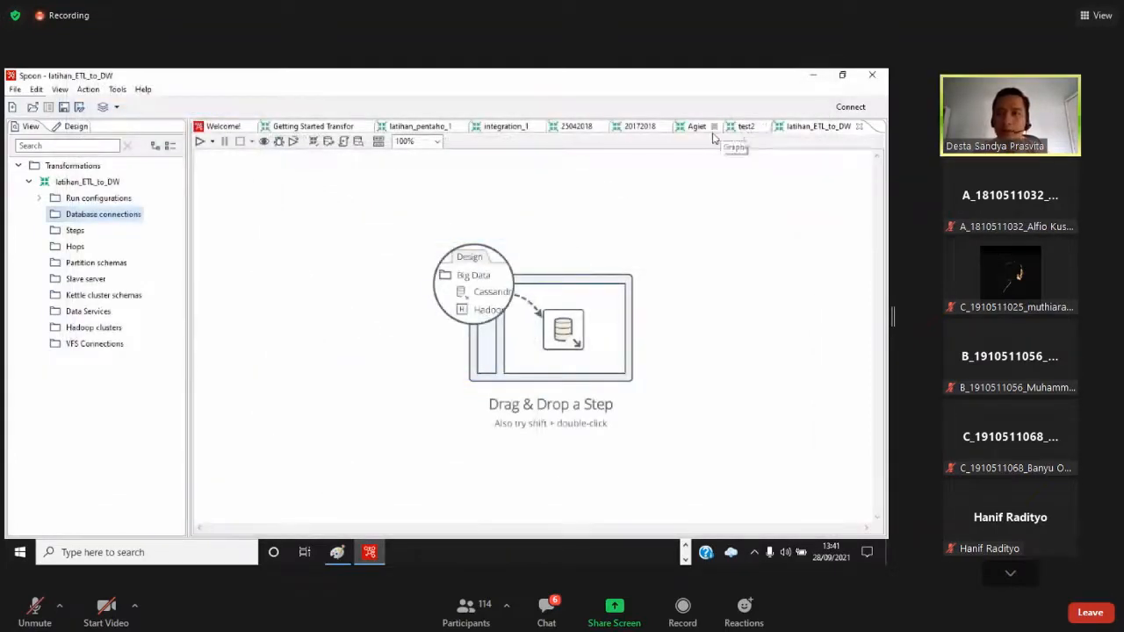
# Review the db_northwind connection settings in the test2 transformation and return to latihan_ETL_to_DW
pyautogui.click(745, 126)
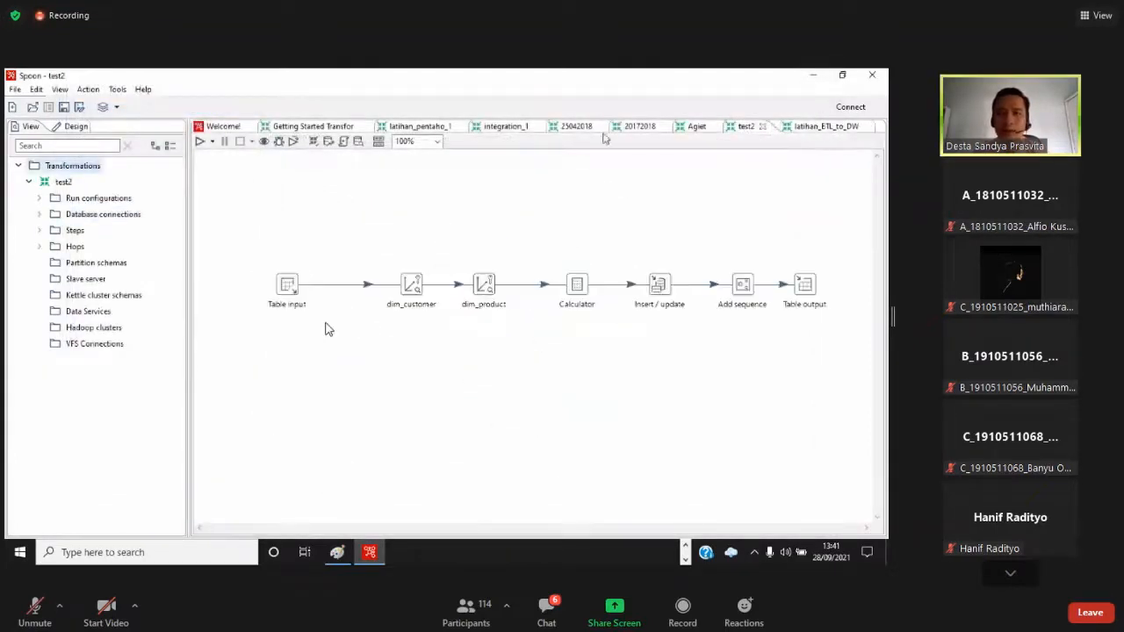
pyautogui.click(38, 214)
pyautogui.rightClick(85, 233)
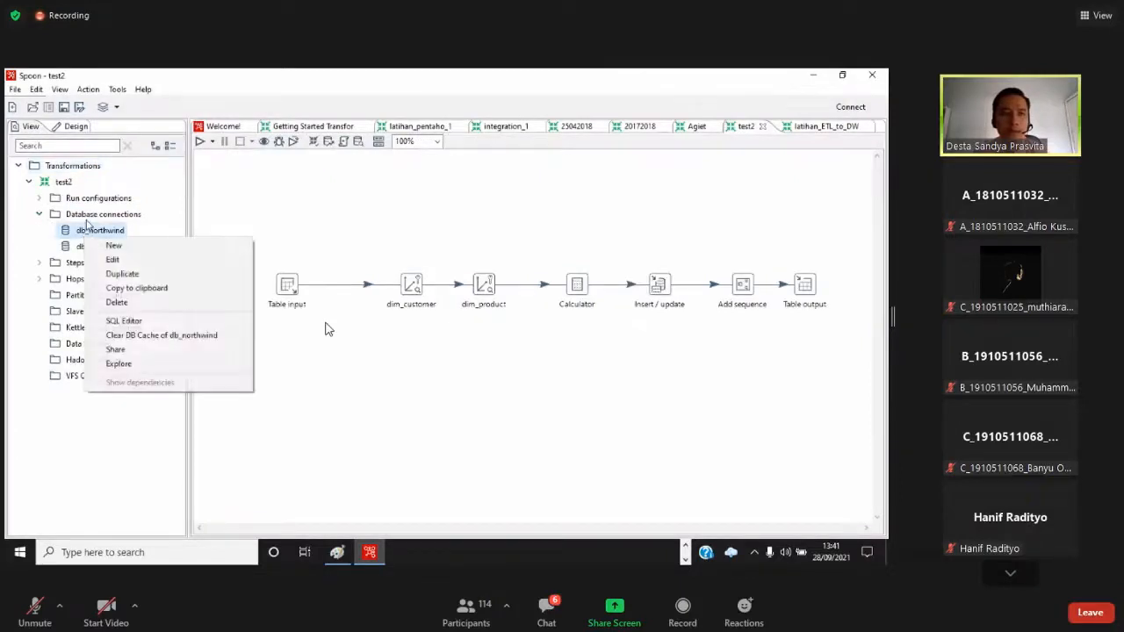
pyautogui.click(114, 260)
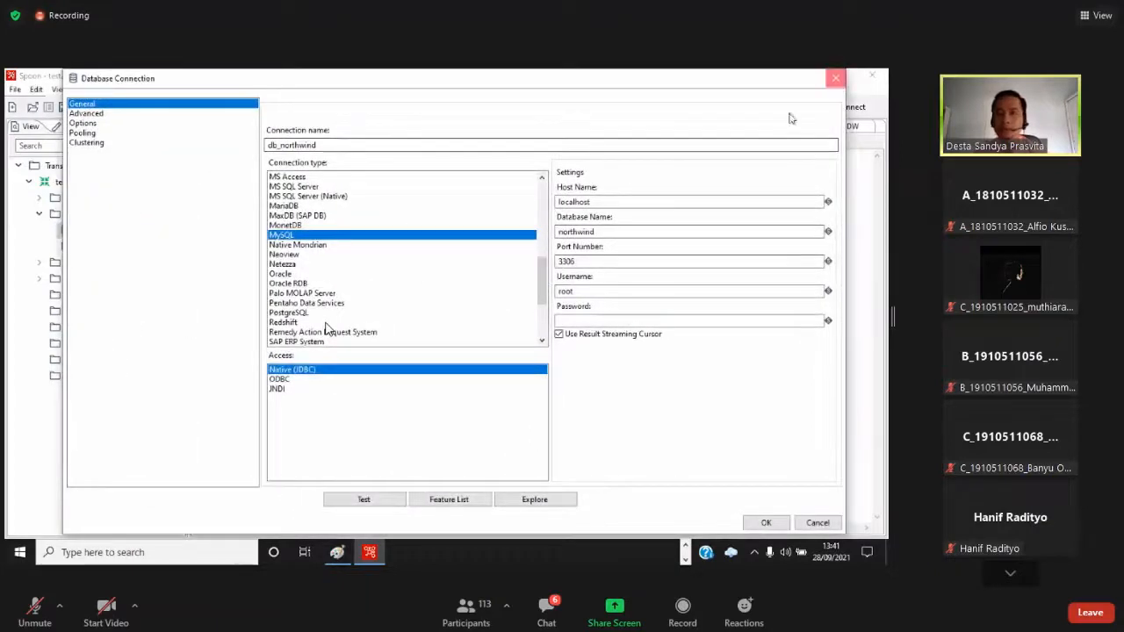
pyautogui.click(836, 79)
pyautogui.click(825, 127)
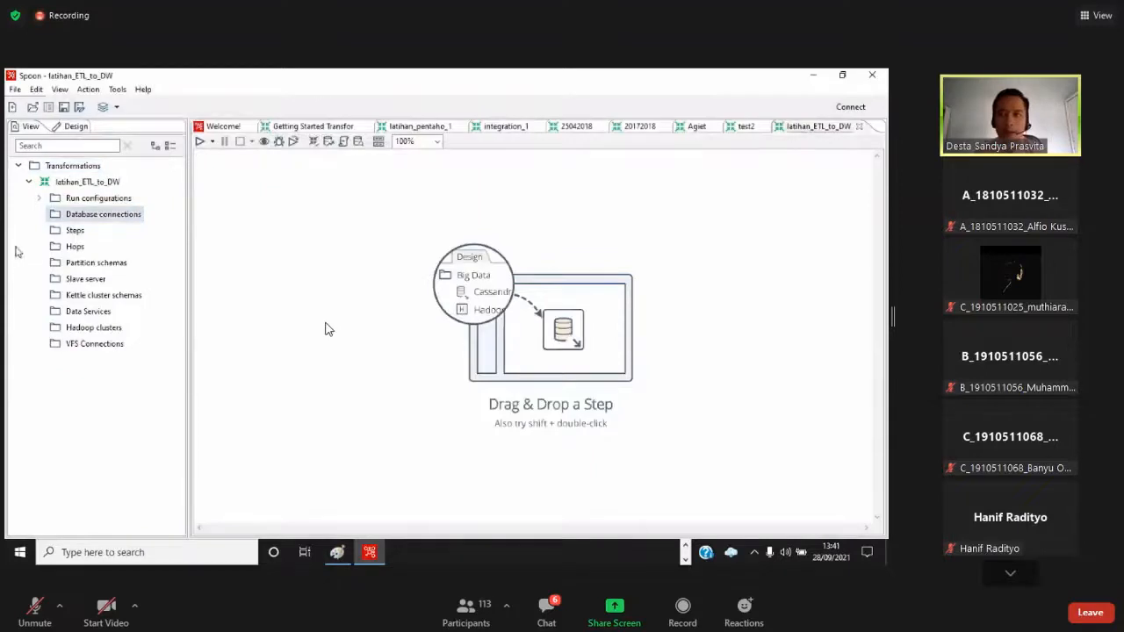
# Start a new database connection in latihan_ETL_to_DW of type MySQL with localhost as the host name
pyautogui.rightClick(66, 218)
pyautogui.click(92, 226)
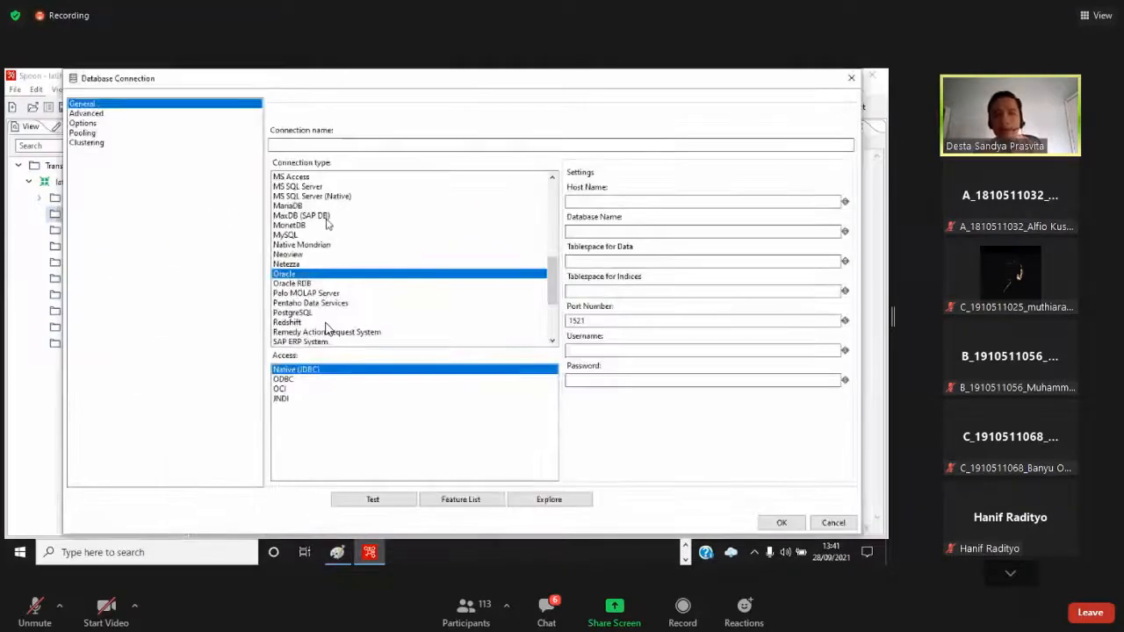
pyautogui.click(306, 235)
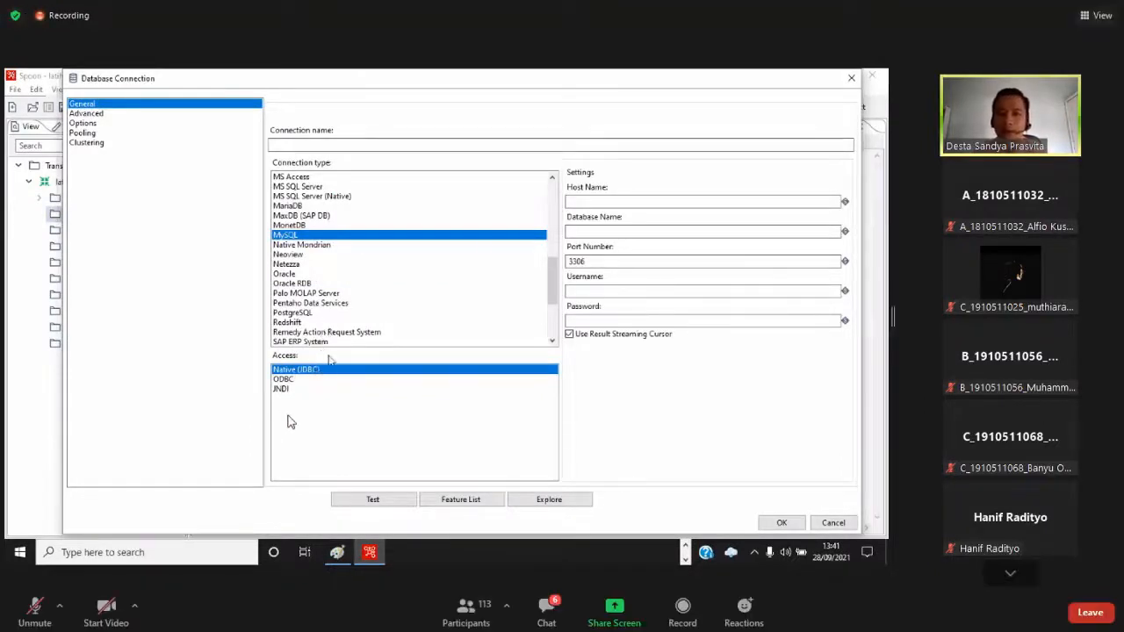
pyautogui.click(597, 200)
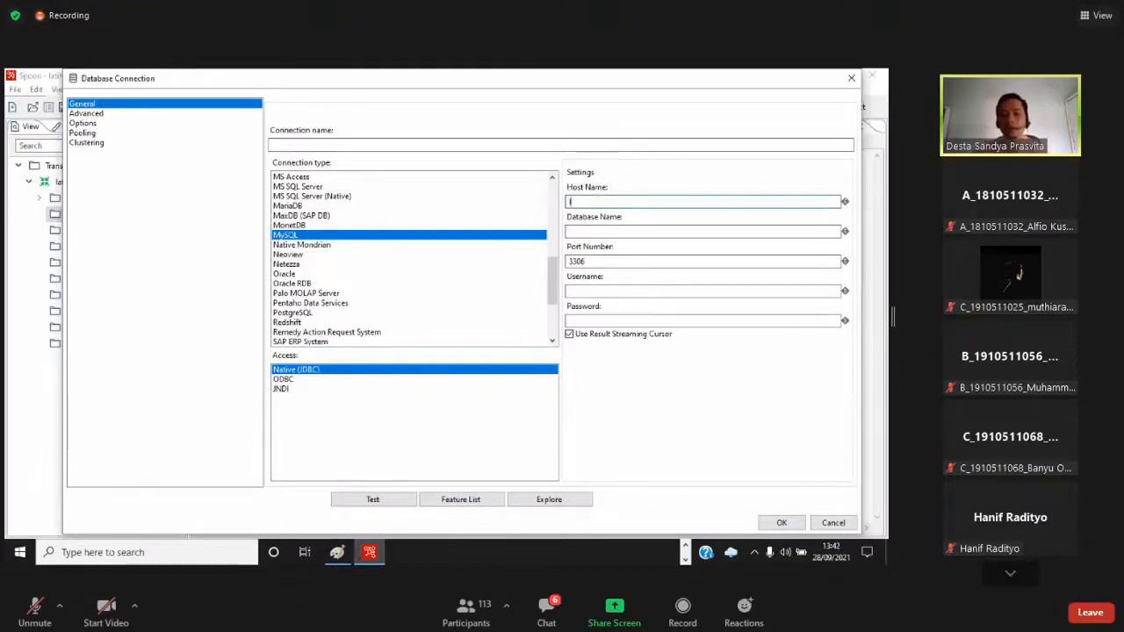
pyautogui.write('localhosyt')
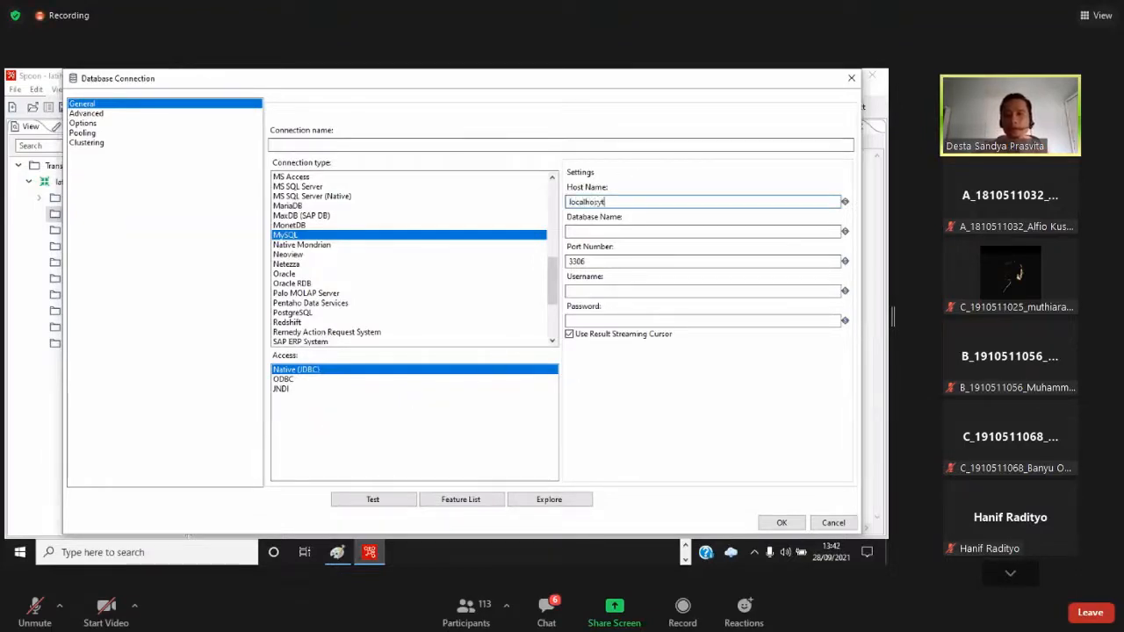
pyautogui.press('BackSpace')
pyautogui.press('BackSpace')
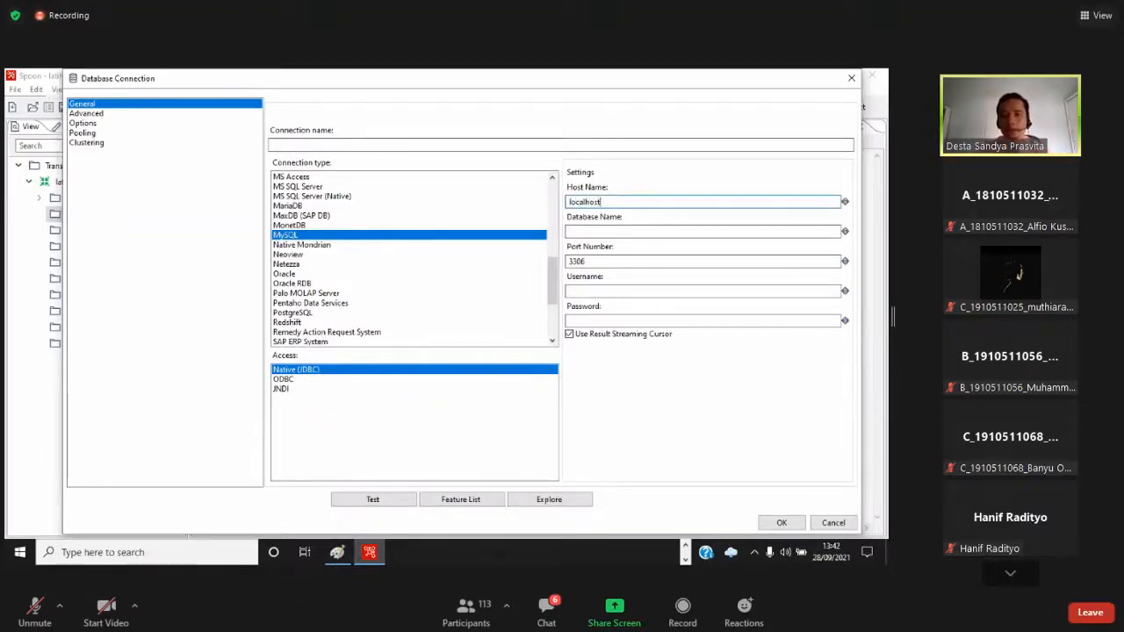
# Switch to phpMyAdmin in Chrome and check the exact name of the imported northwind database
pyautogui.click(647, 231)
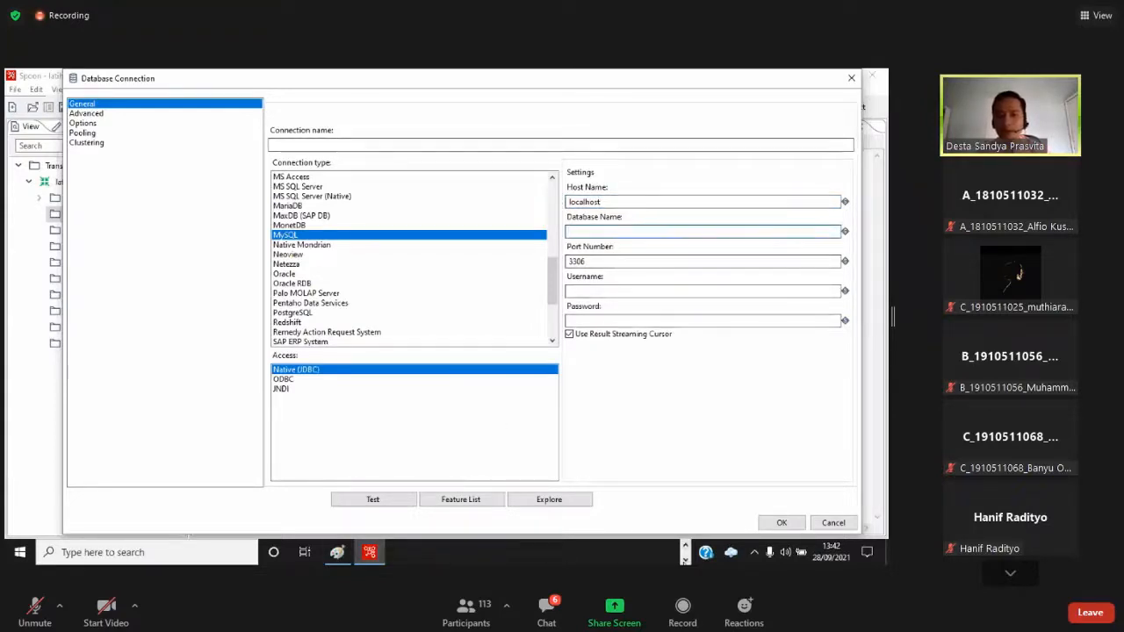
pyautogui.click(685, 546)
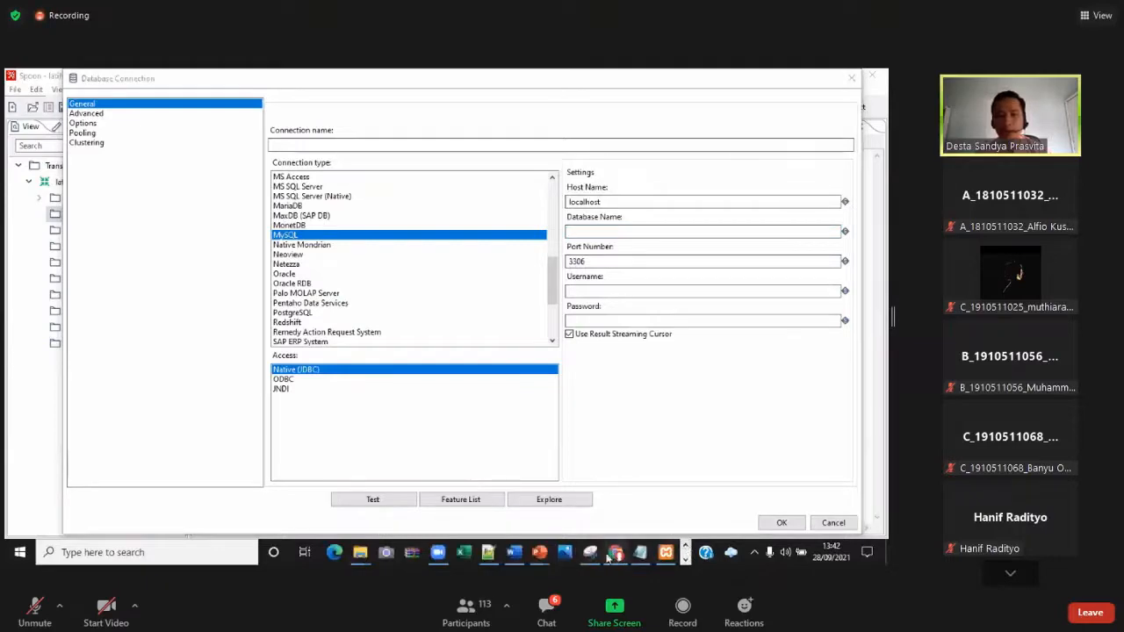
pyautogui.click(610, 556)
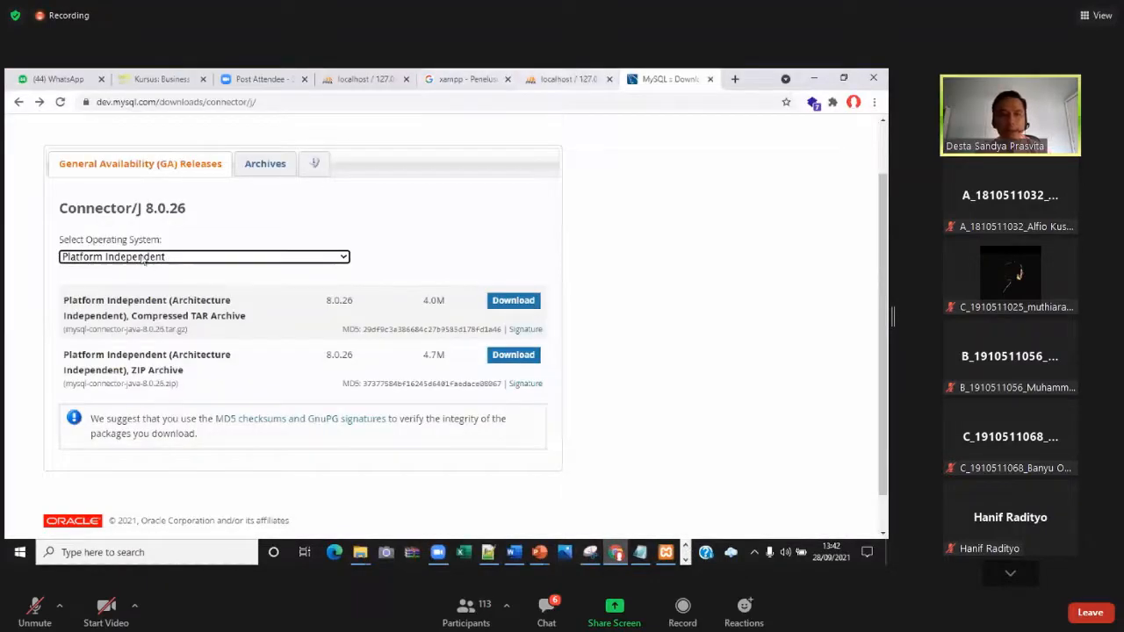
pyautogui.hotkey('ctrl', 'shift', 'Tab')
pyautogui.doubleClick(56, 208)
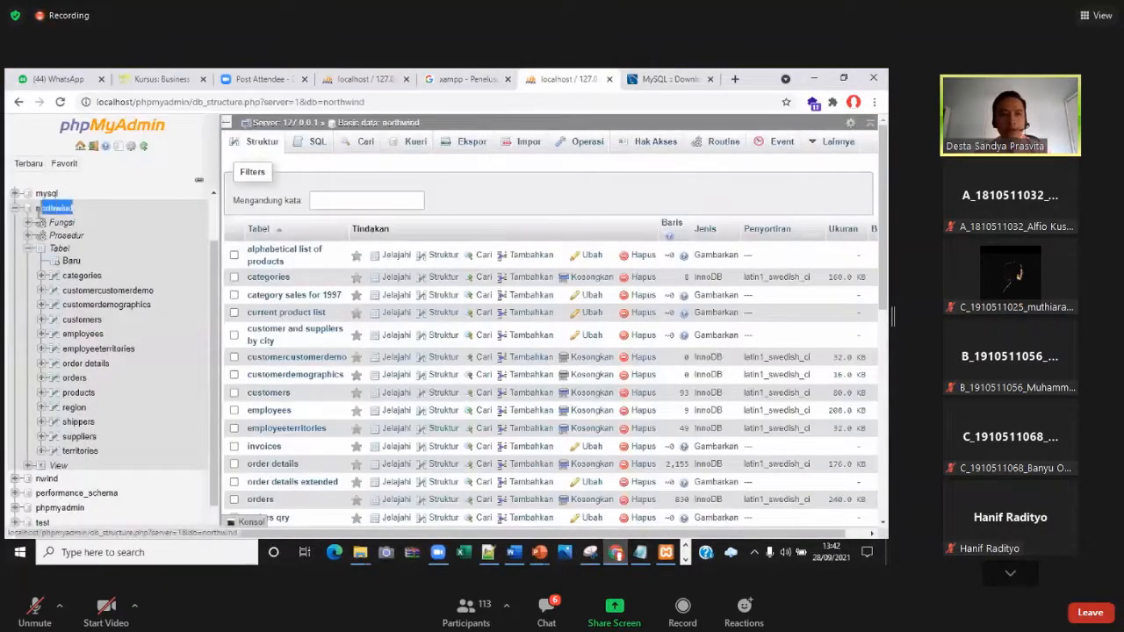
# Return to Spoon and set the connection's database name to northwind and its username to root
pyautogui.click(686, 551)
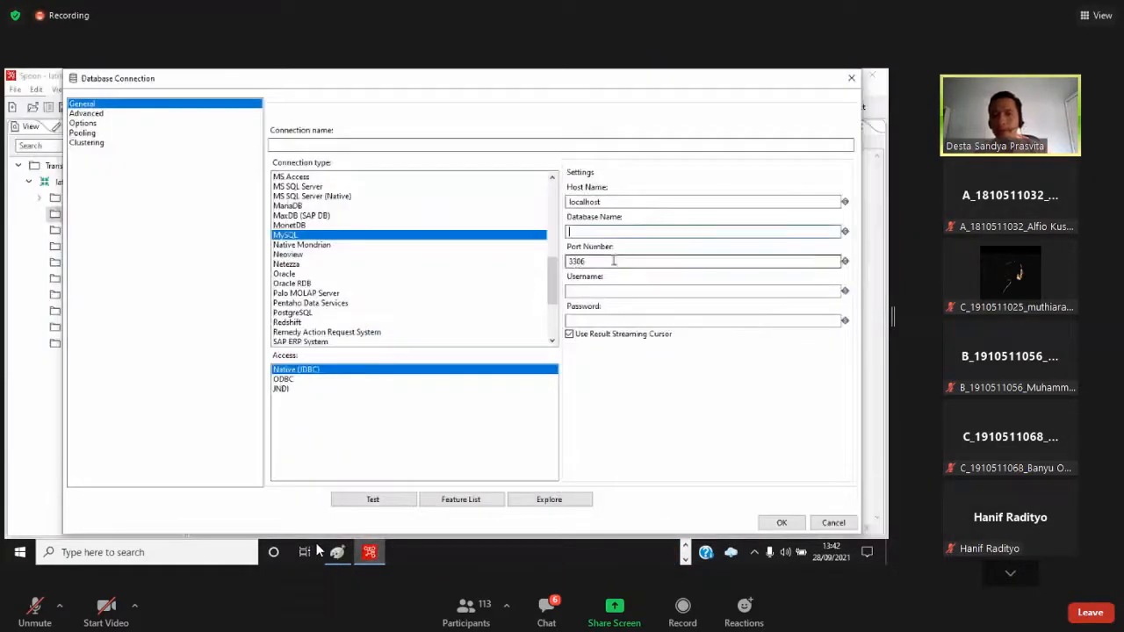
pyautogui.write('northwind')
pyautogui.click(591, 289)
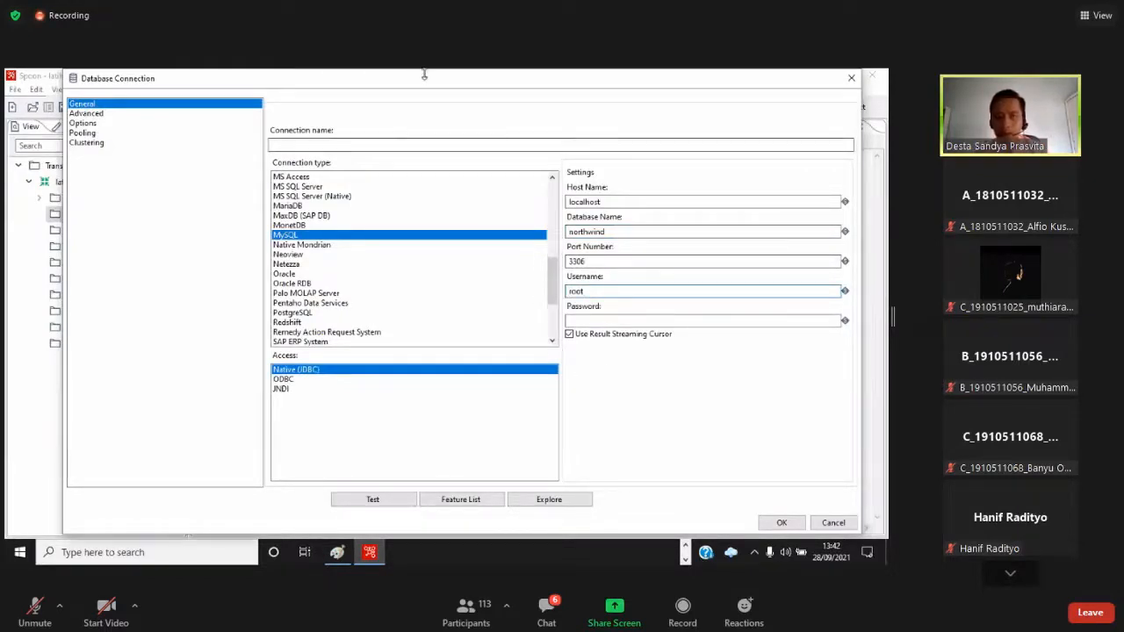
pyautogui.moveTo(421, 76); pyautogui.dragTo(441, 132)
pyautogui.moveTo(436, 83); pyautogui.dragTo(436, 77)
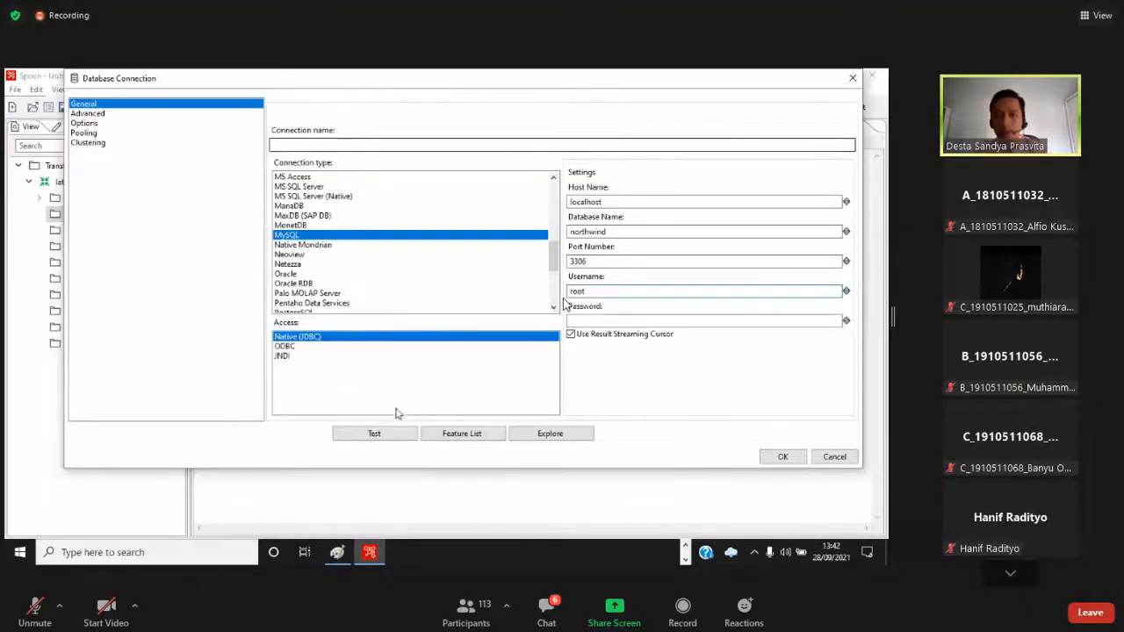
# Change the connection's database name to northwinds and try to test the still unnamed connection
pyautogui.write('s')
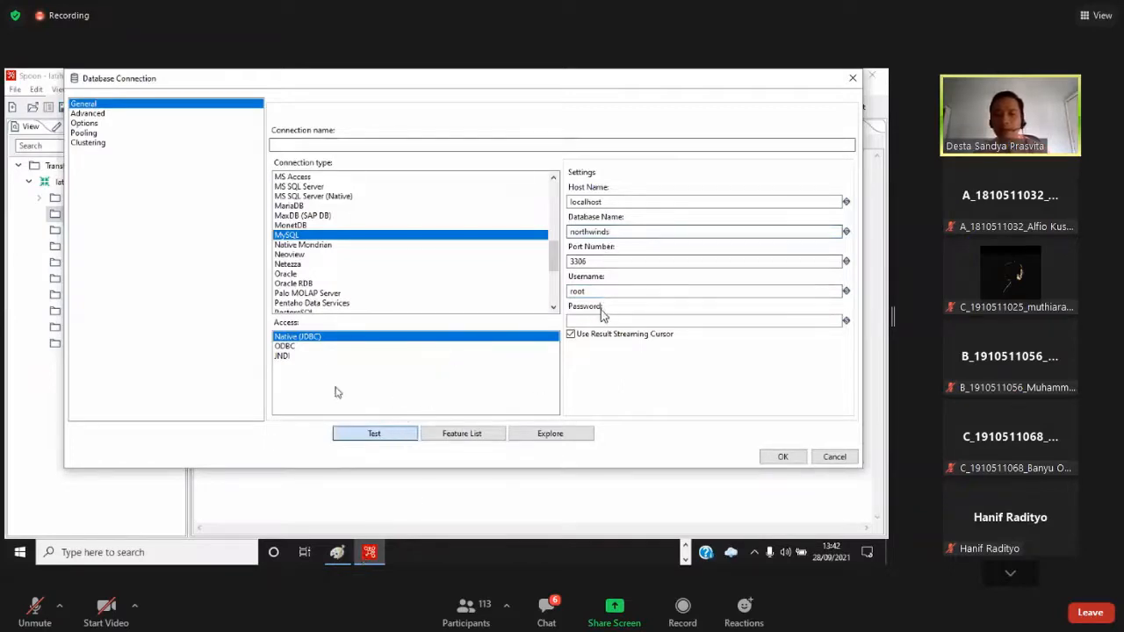
pyautogui.click(373, 434)
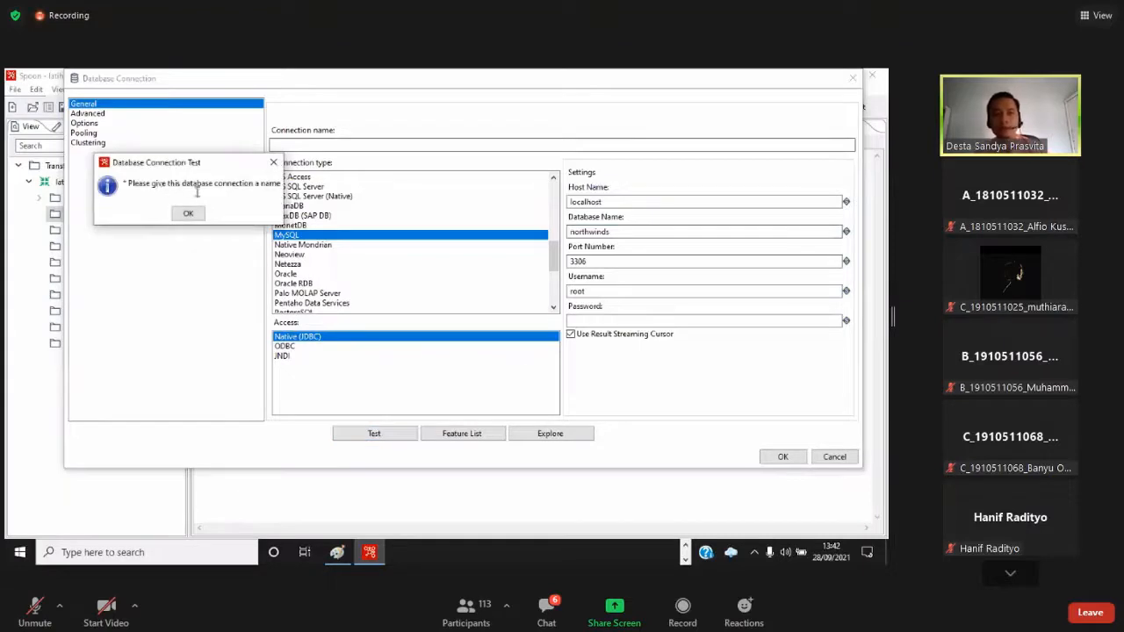
pyautogui.click(198, 215)
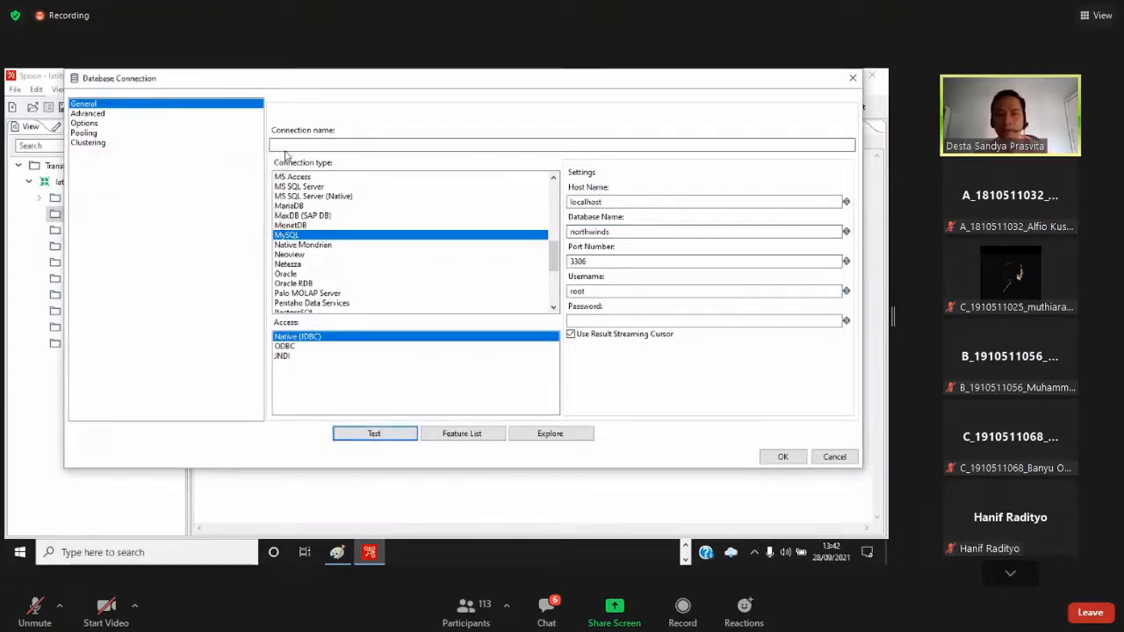
# Name the connection DB_northwinds, reusing the database name after the DB_ prefix
pyautogui.click(314, 146)
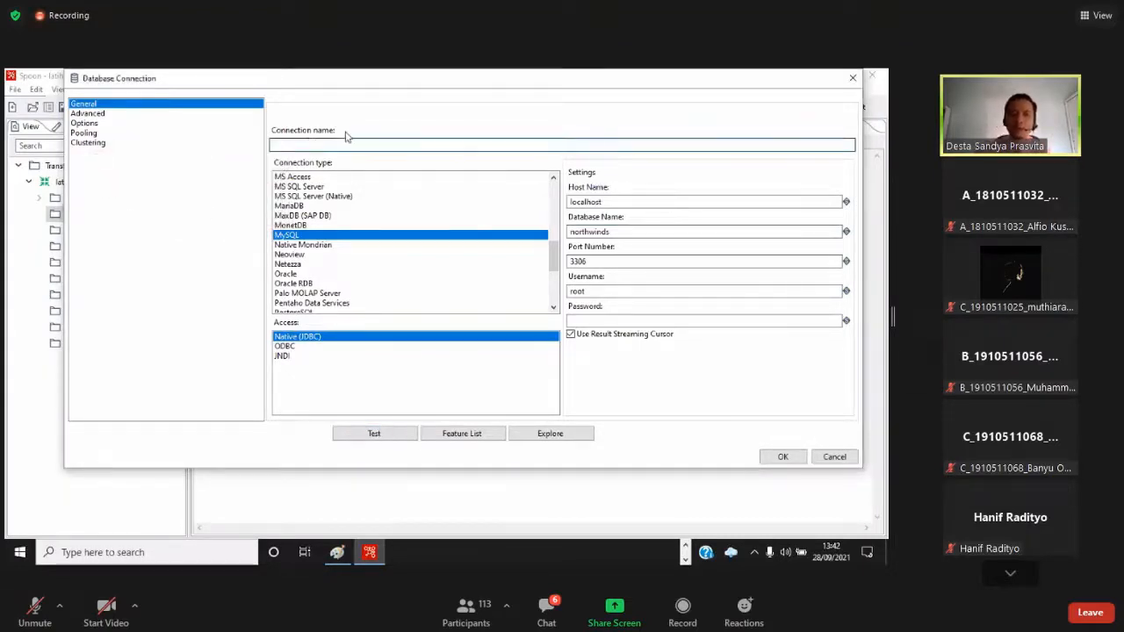
pyautogui.write('Dat')
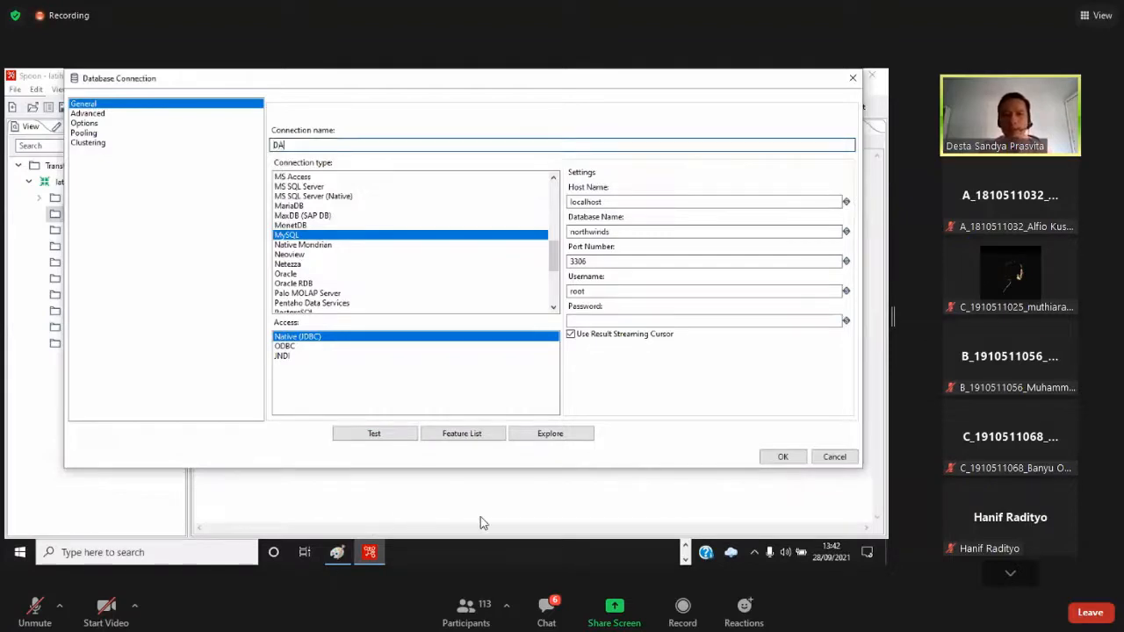
pyautogui.press('BackSpace')
pyautogui.press('BackSpace')
pyautogui.write('B_')
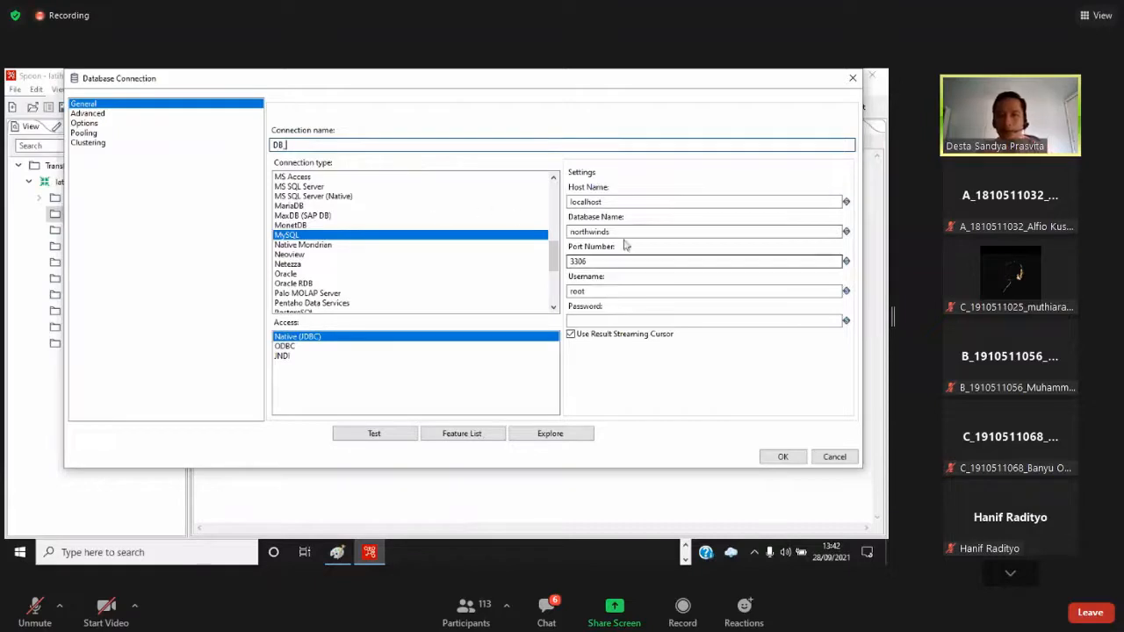
pyautogui.doubleClick(597, 232)
pyautogui.hotkey('ctrl', 'c')
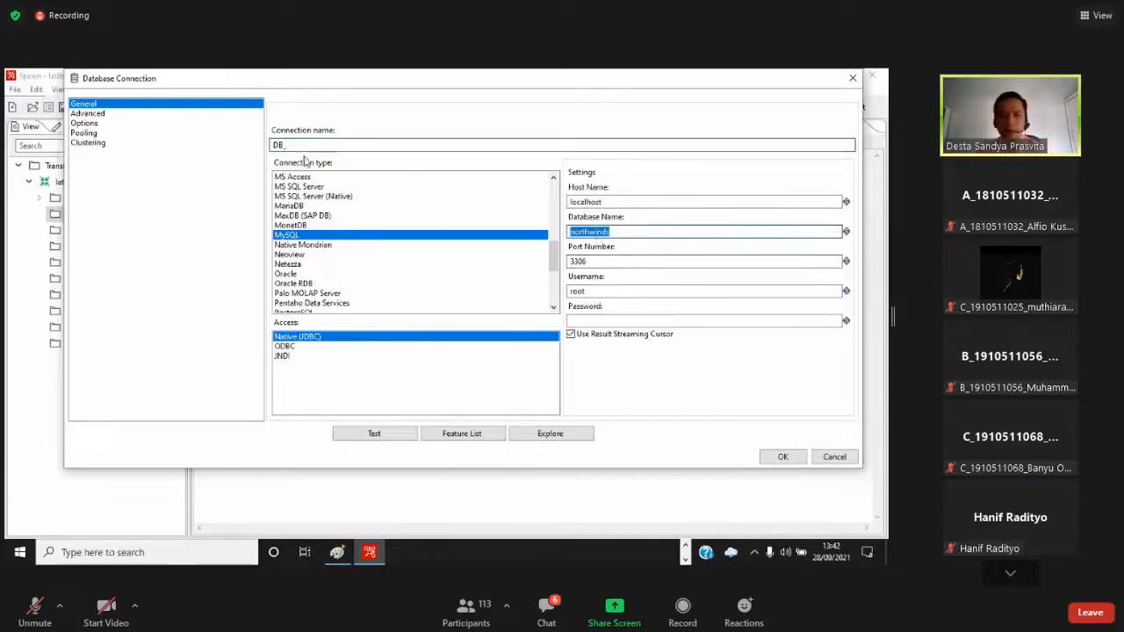
pyautogui.click(308, 144)
pyautogui.hotkey('ctrl', 'v')
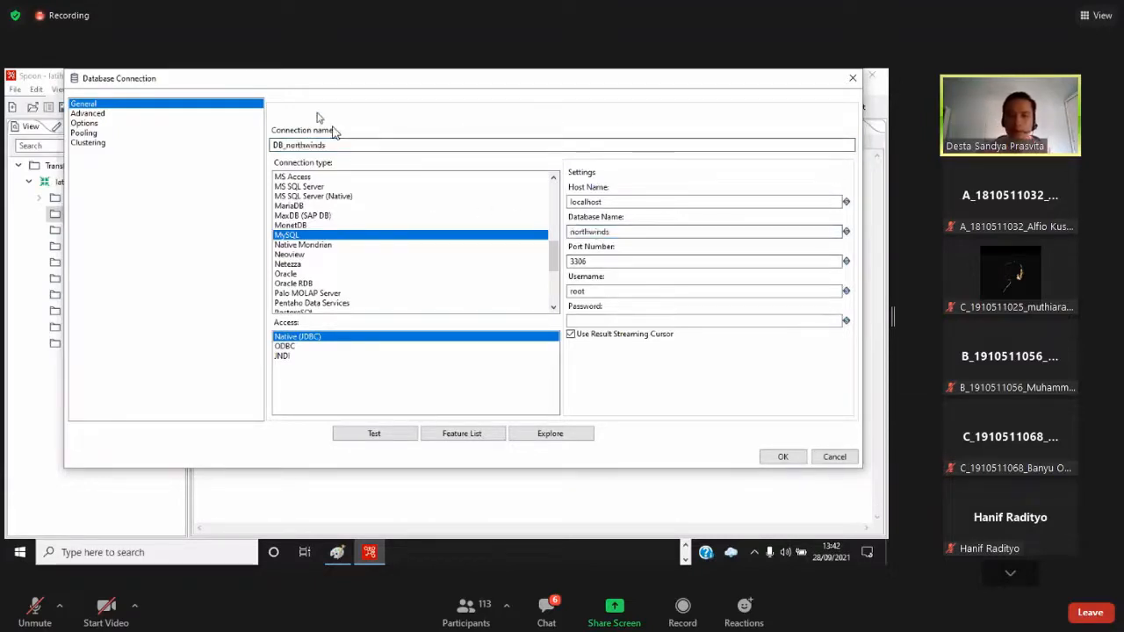
# Rename the connection to db_input_northwinds
pyautogui.hotkey('shift', 'Home')
pyautogui.press('Home')
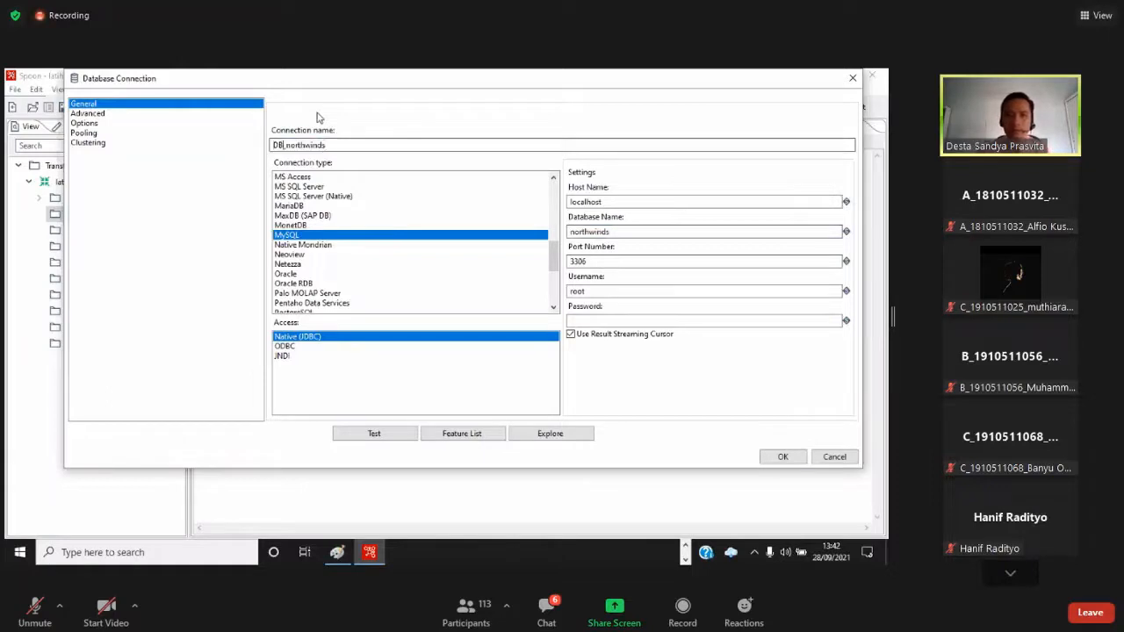
pyautogui.write('inp')
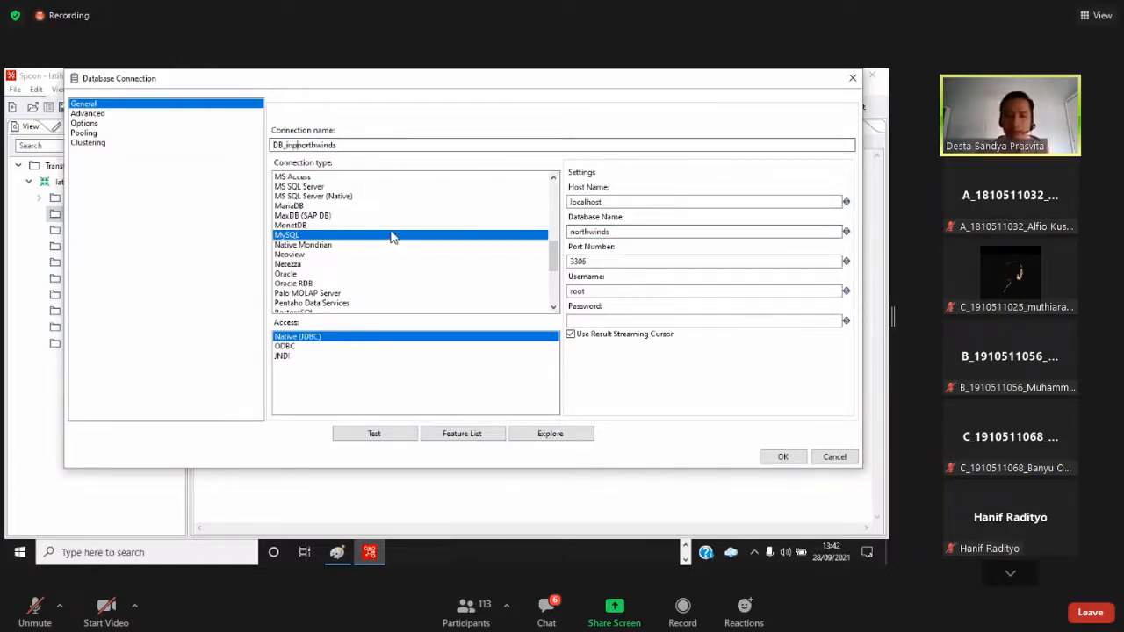
pyautogui.write('ut_')
pyautogui.hotkey('shift', 'Home')
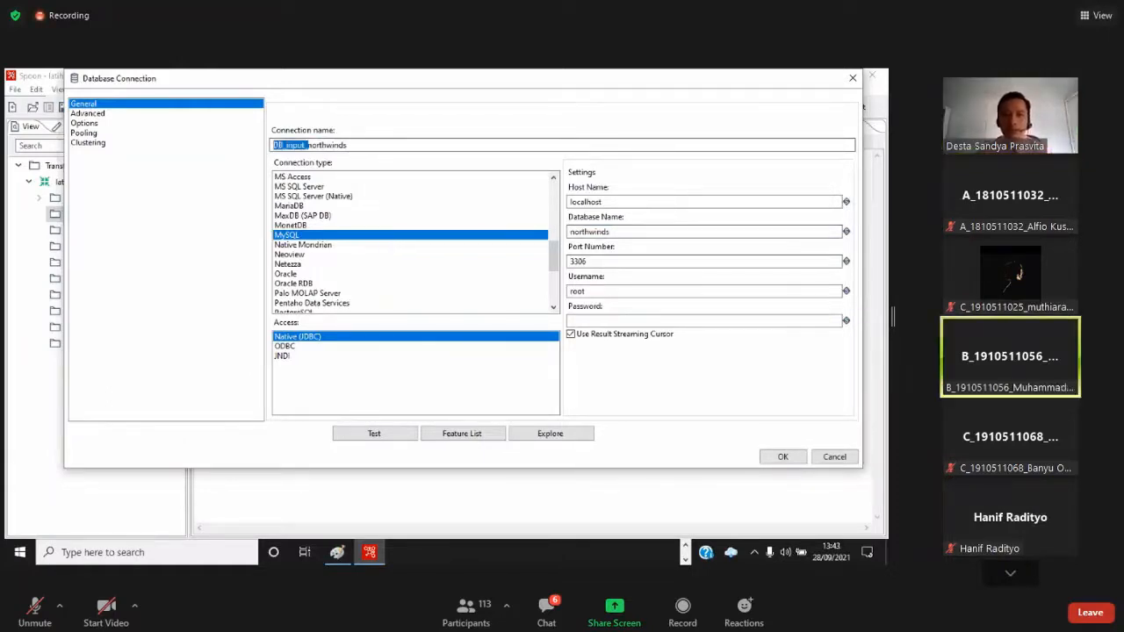
pyautogui.press('Home')
pyautogui.press('Delete')
pyautogui.press('Delete')
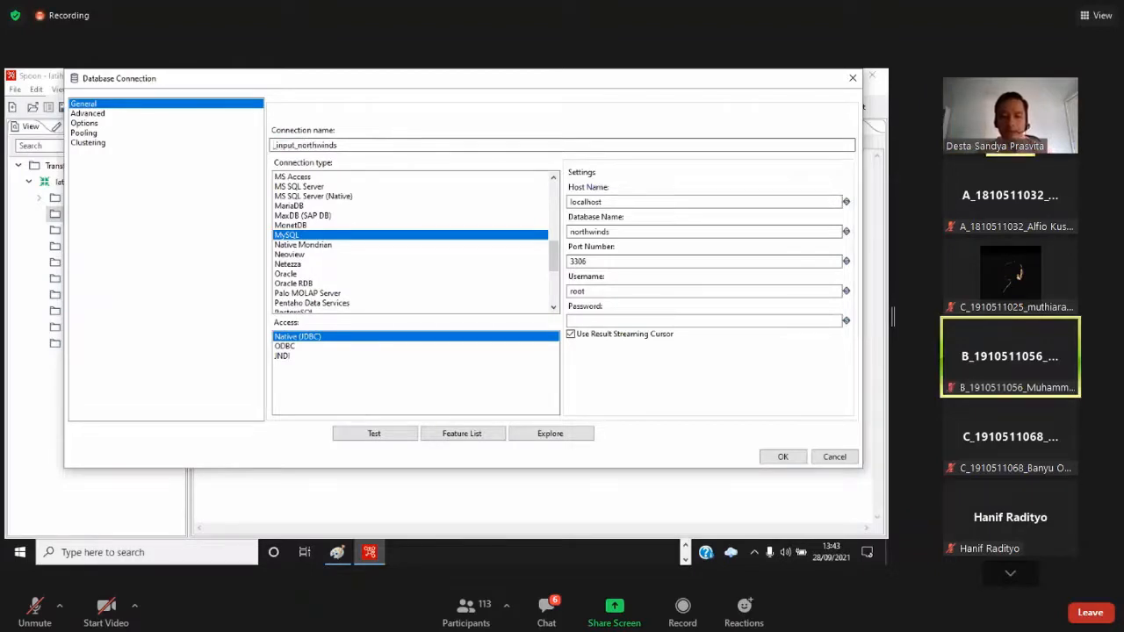
pyautogui.write('db')
pyautogui.hotkey('ctrl', 'a')
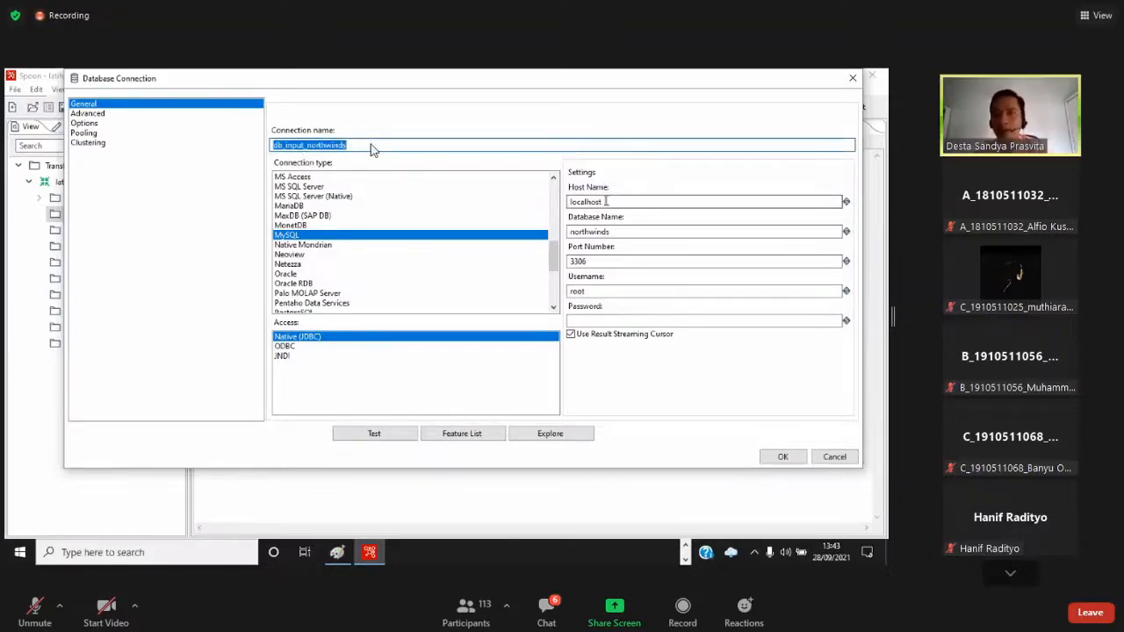
# Check the host and database names and try testing the connection with northwinds as the database name
pyautogui.moveTo(603, 202); pyautogui.dragTo(569, 198)
pyautogui.doubleClick(580, 230)
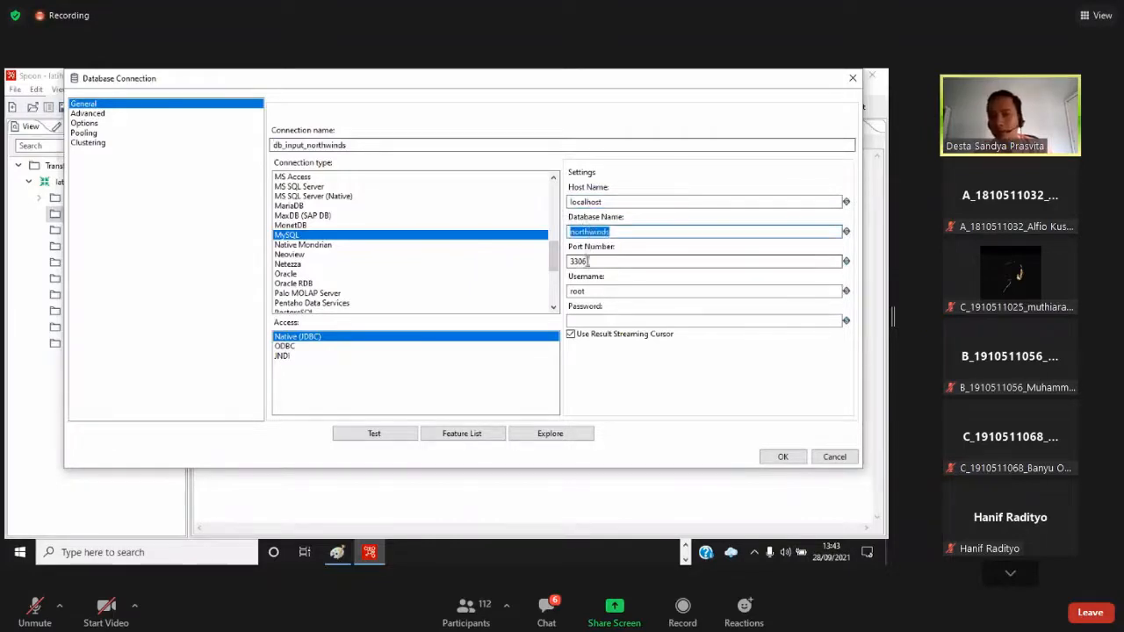
pyautogui.click(615, 231)
pyautogui.press('BackSpace')
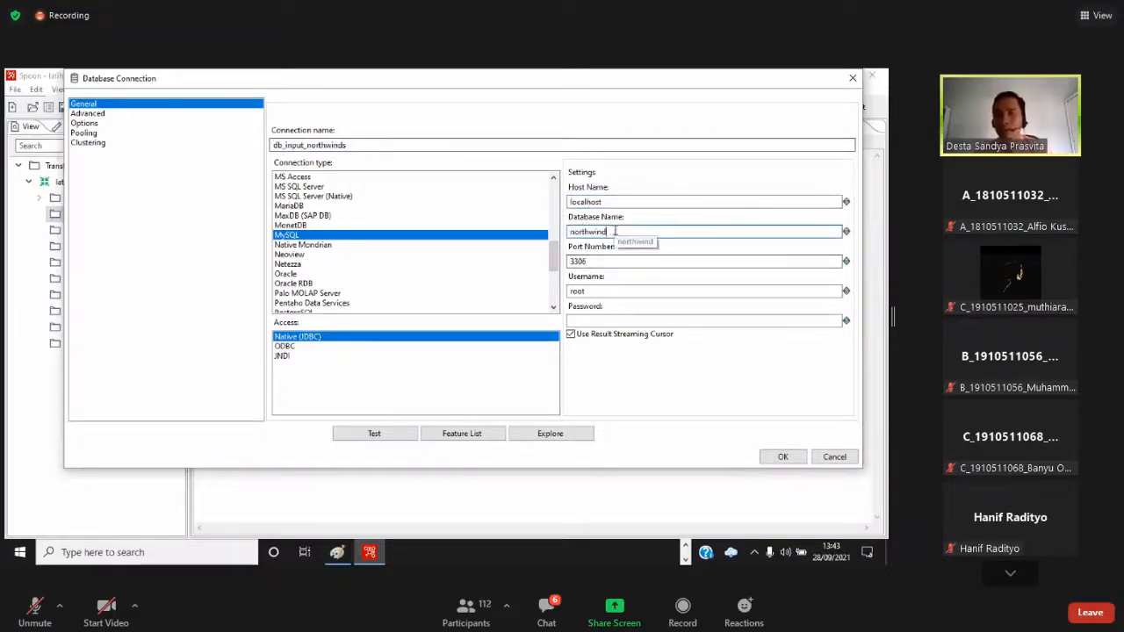
pyautogui.write('s')
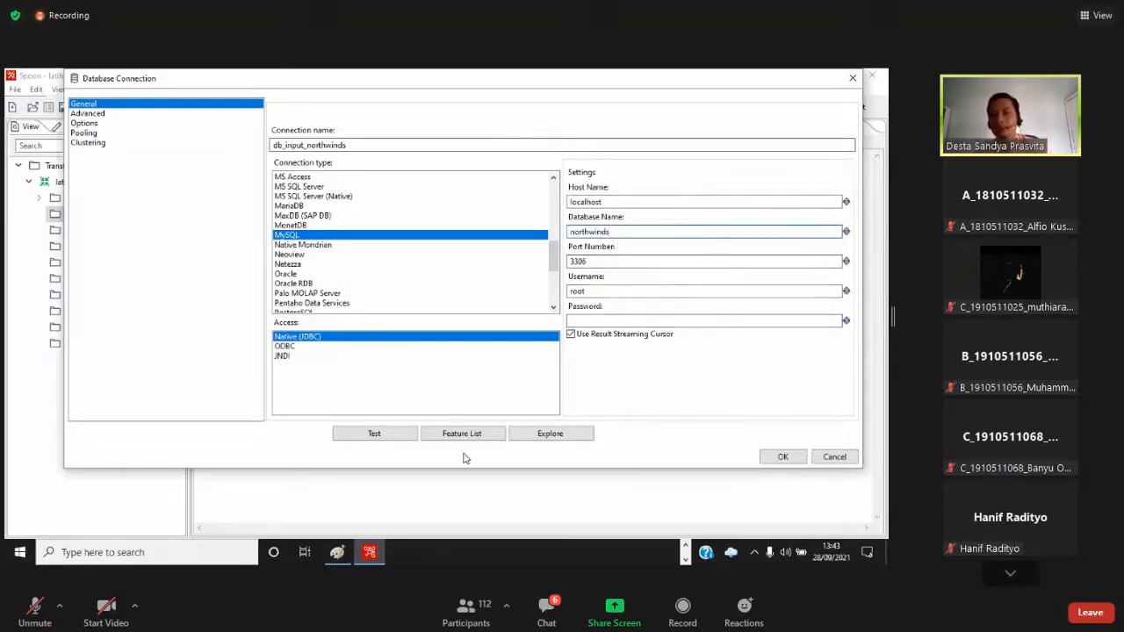
pyautogui.click(382, 439)
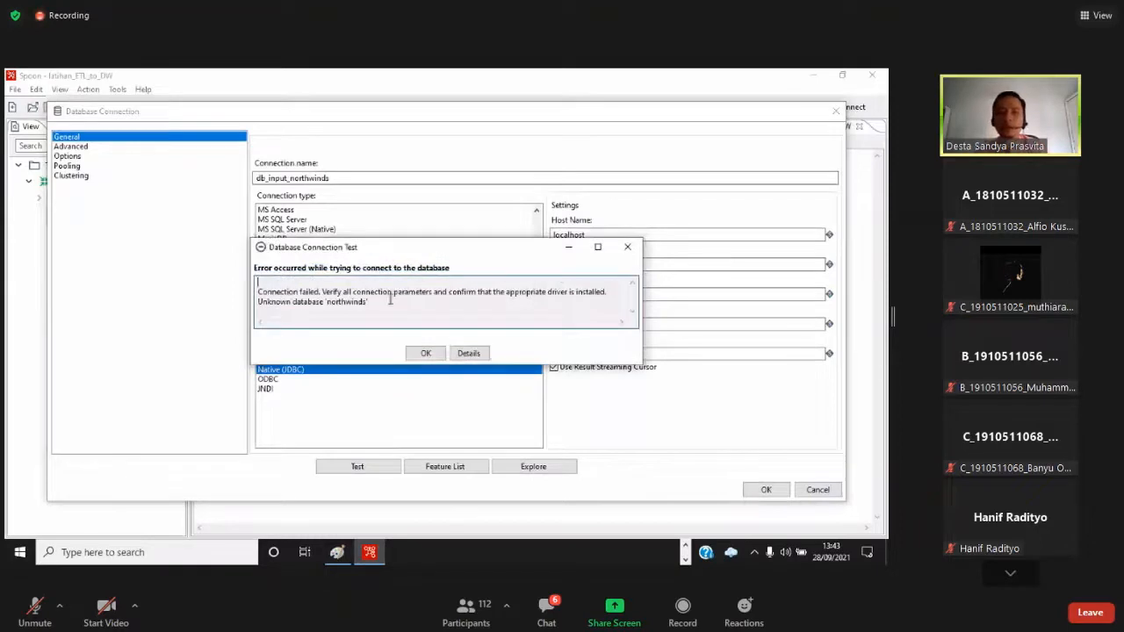
pyautogui.click(627, 247)
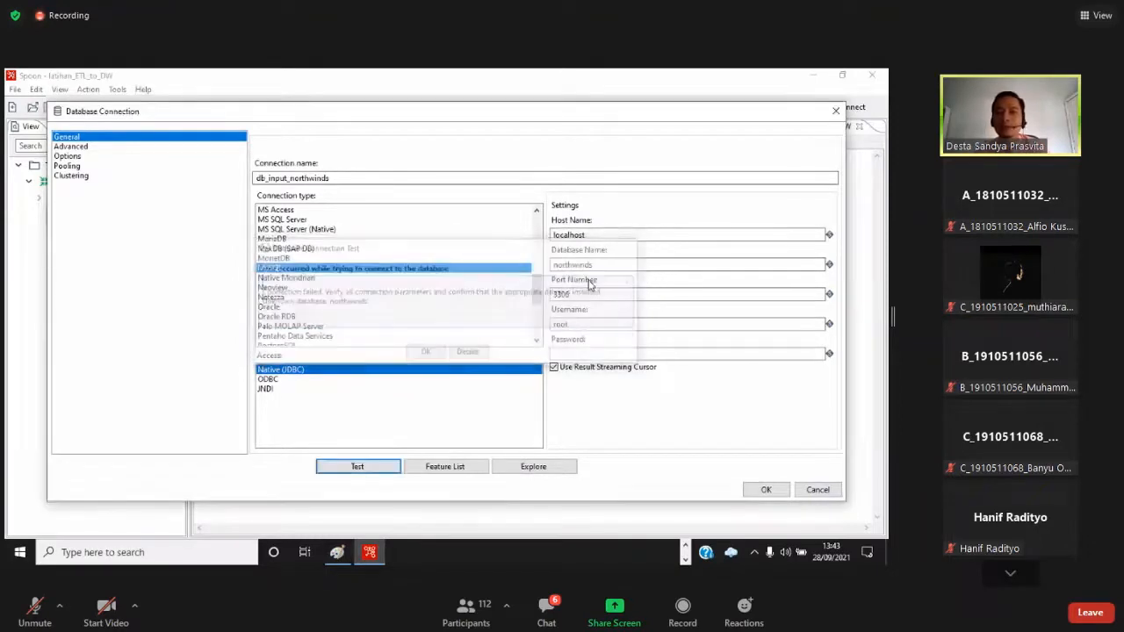
# Set the connection's database name to northwind and test the connection again
pyautogui.click(598, 266)
pyautogui.press('BackSpace')
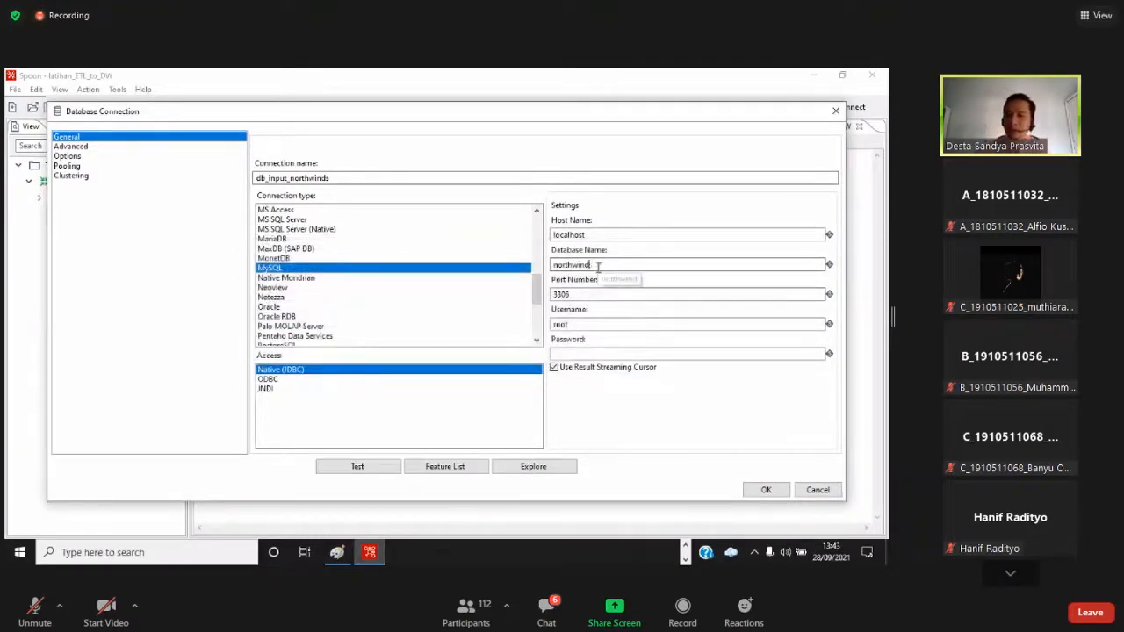
pyautogui.click(368, 467)
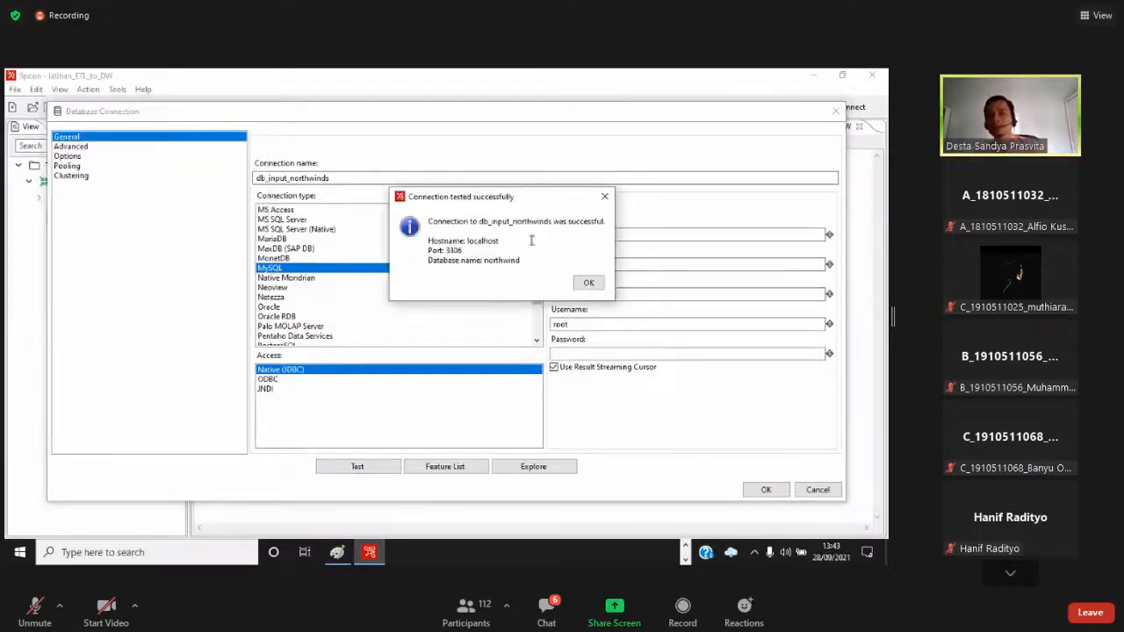
pyautogui.click(604, 196)
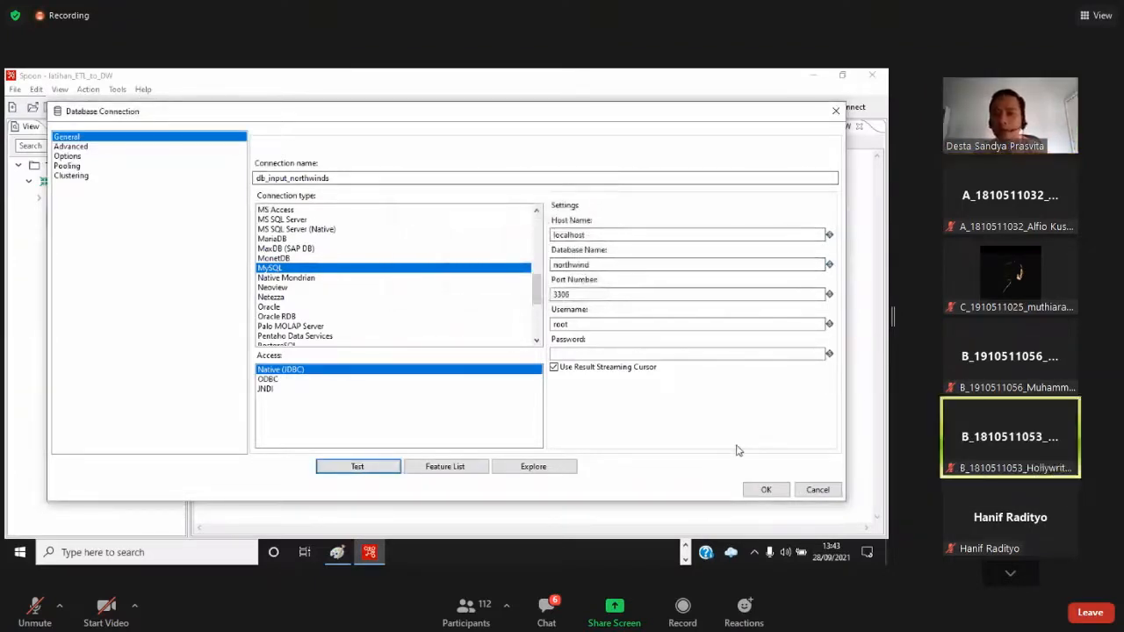
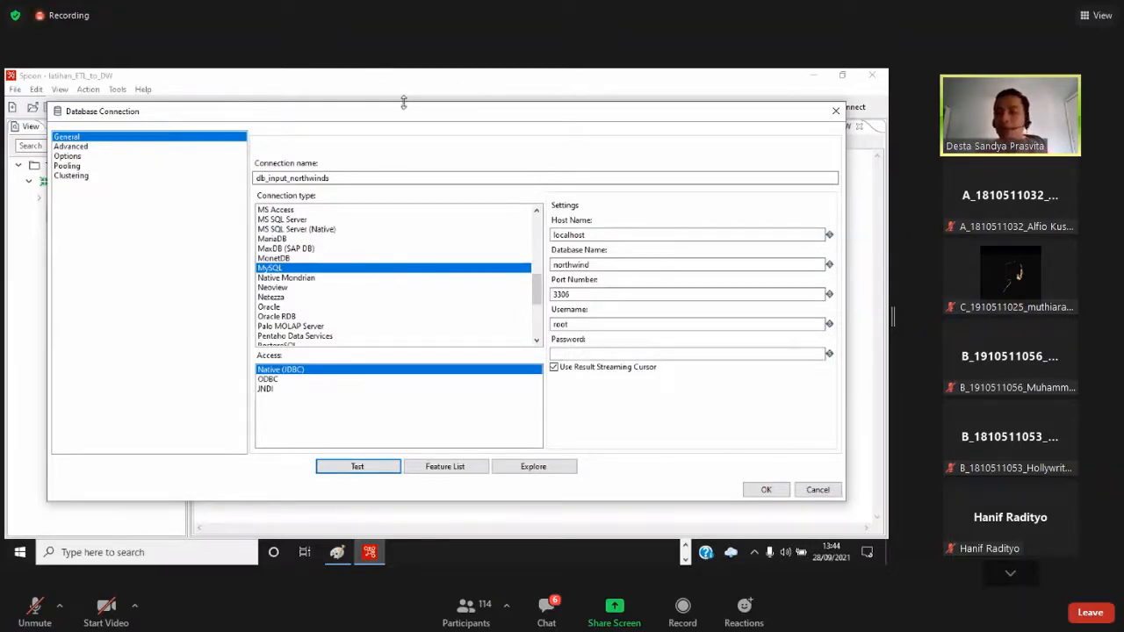
pyautogui.moveTo(403, 103); pyautogui.dragTo(391, 177)
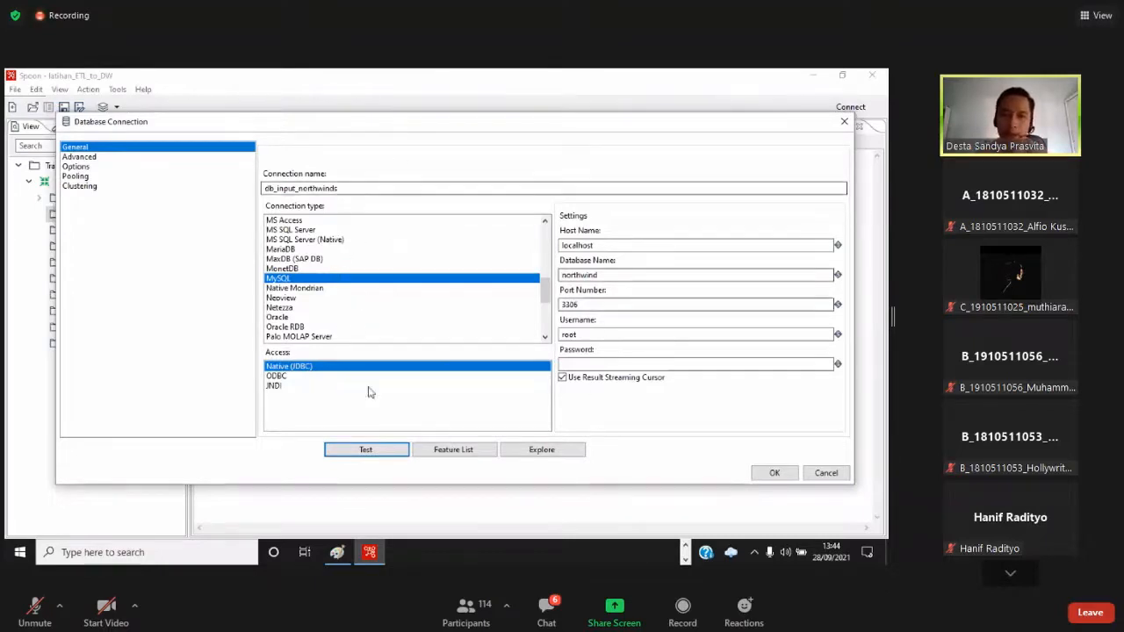
# Test the db_input_northwinds connection to the northwind database and save it
pyautogui.click(396, 451)
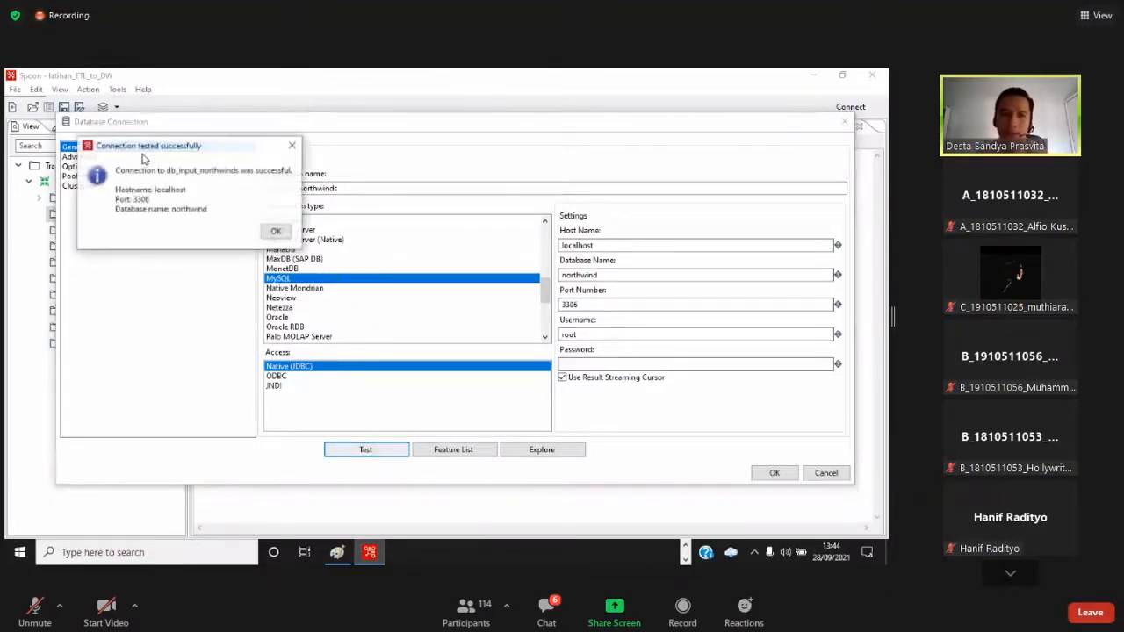
pyautogui.click(27, 618)
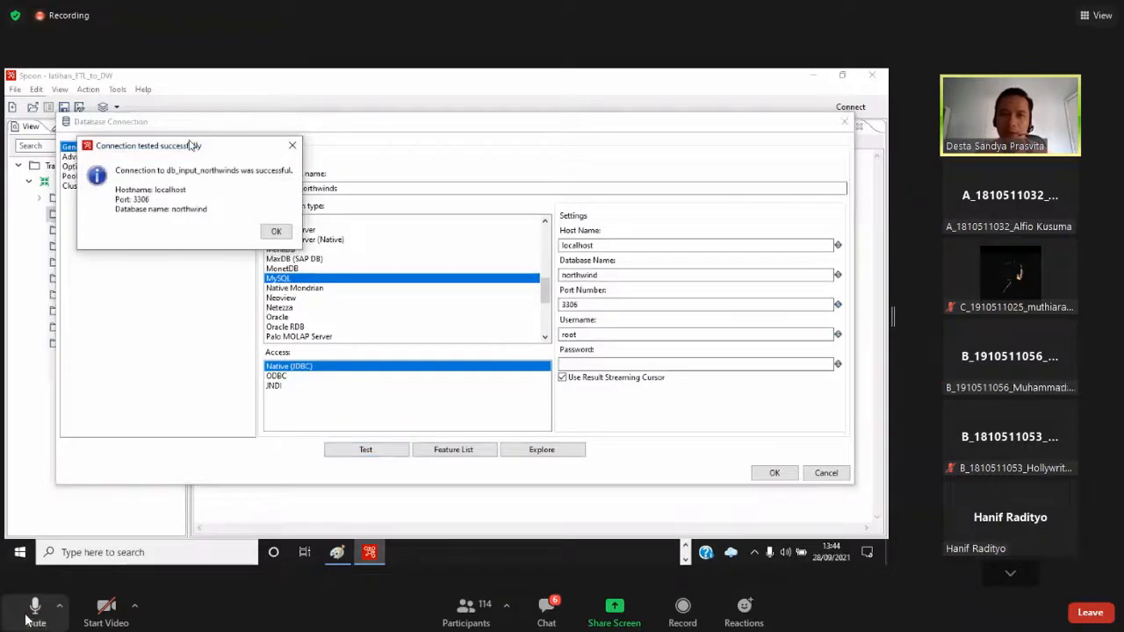
pyautogui.moveTo(190, 146); pyautogui.dragTo(329, 191)
pyautogui.click(27, 618)
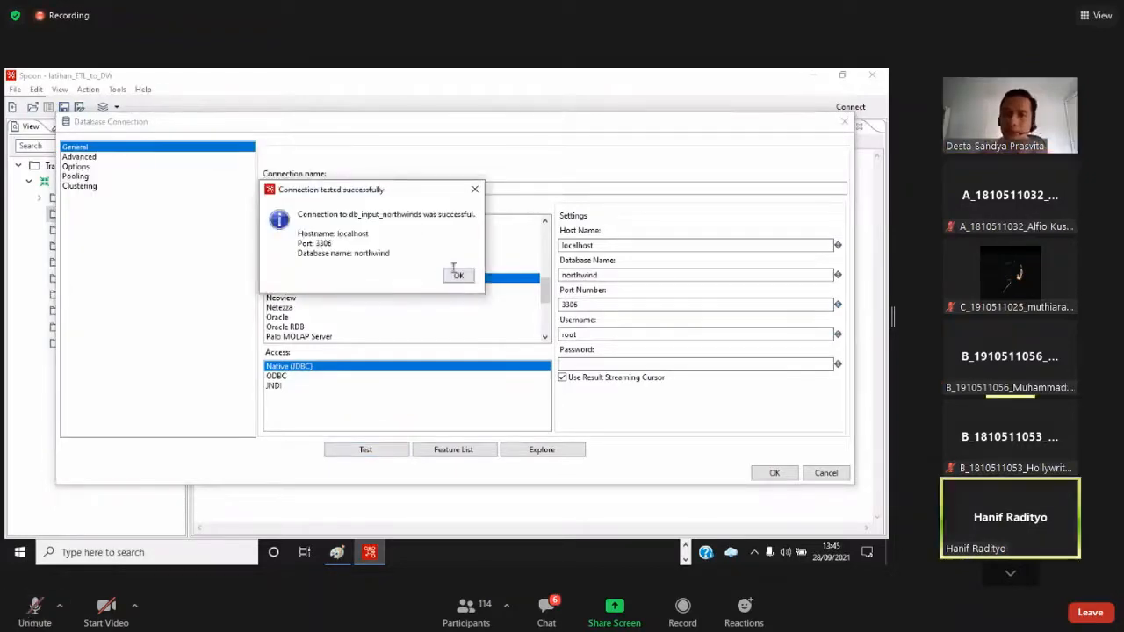
pyautogui.click(458, 277)
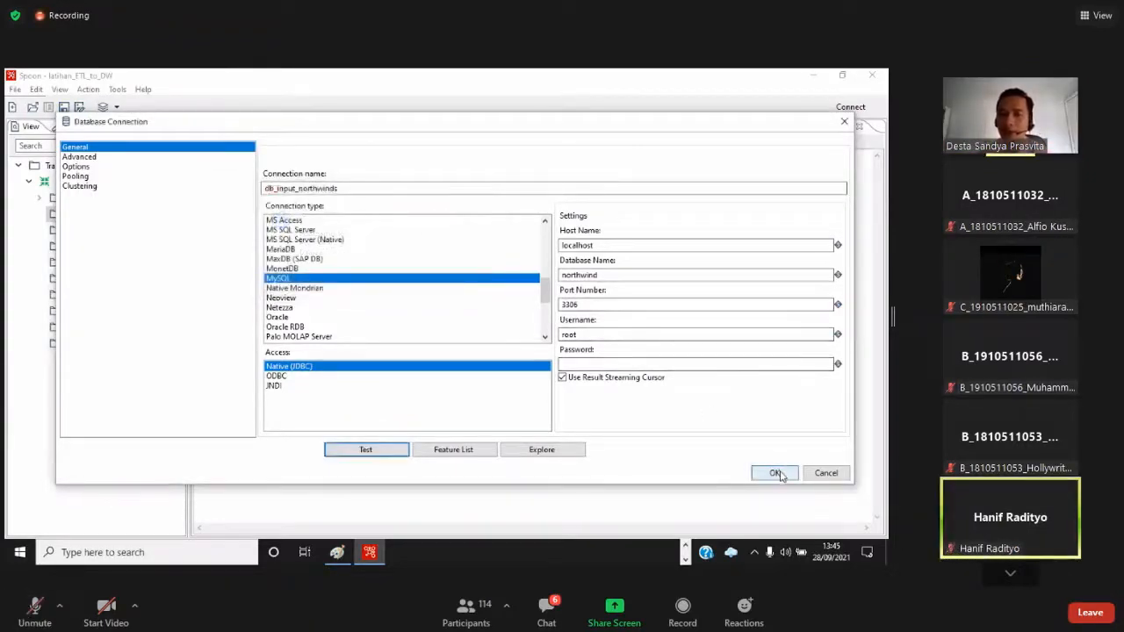
pyautogui.click(776, 473)
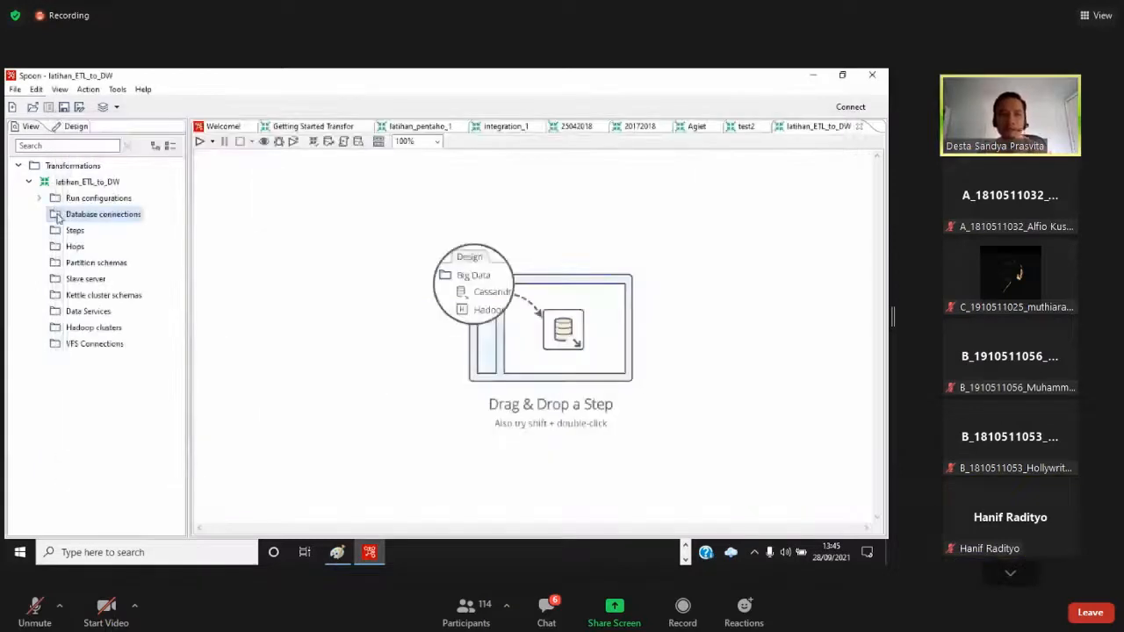
# Expand the database connections of latihan_ETL_to_DW to check for the saved connection
pyautogui.click(30, 182)
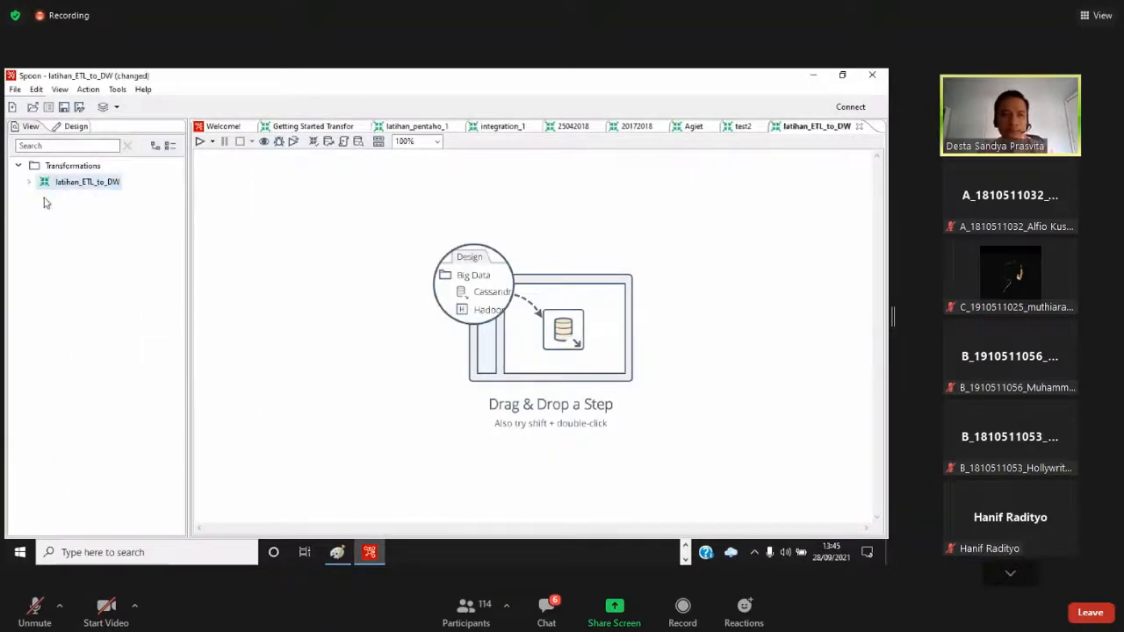
pyautogui.click(31, 184)
pyautogui.click(40, 214)
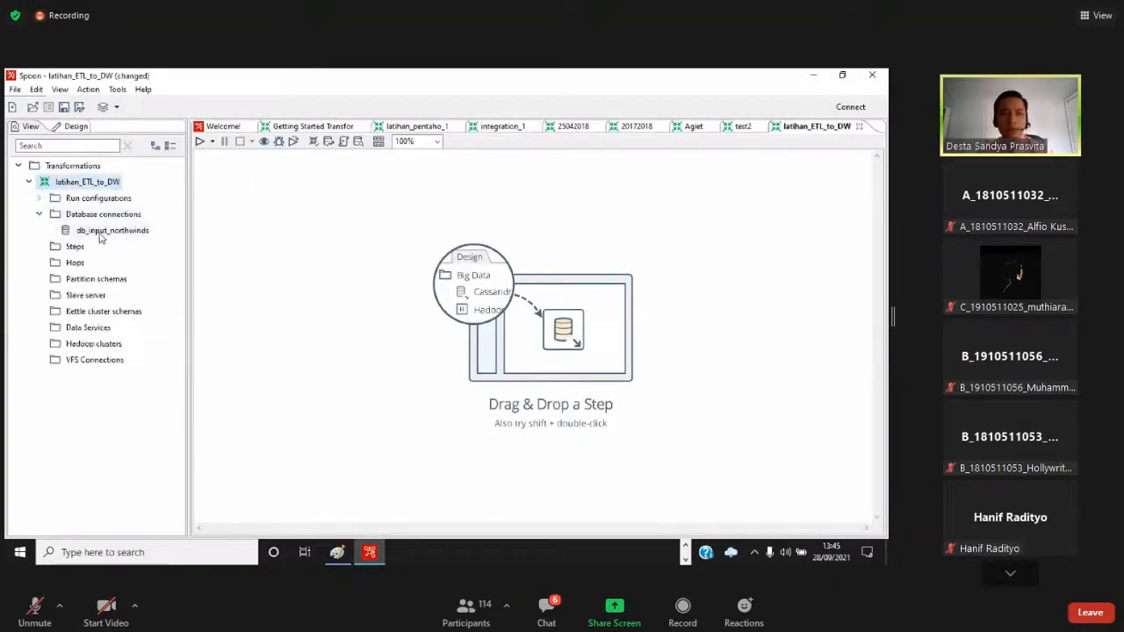
pyautogui.rightClick(104, 216)
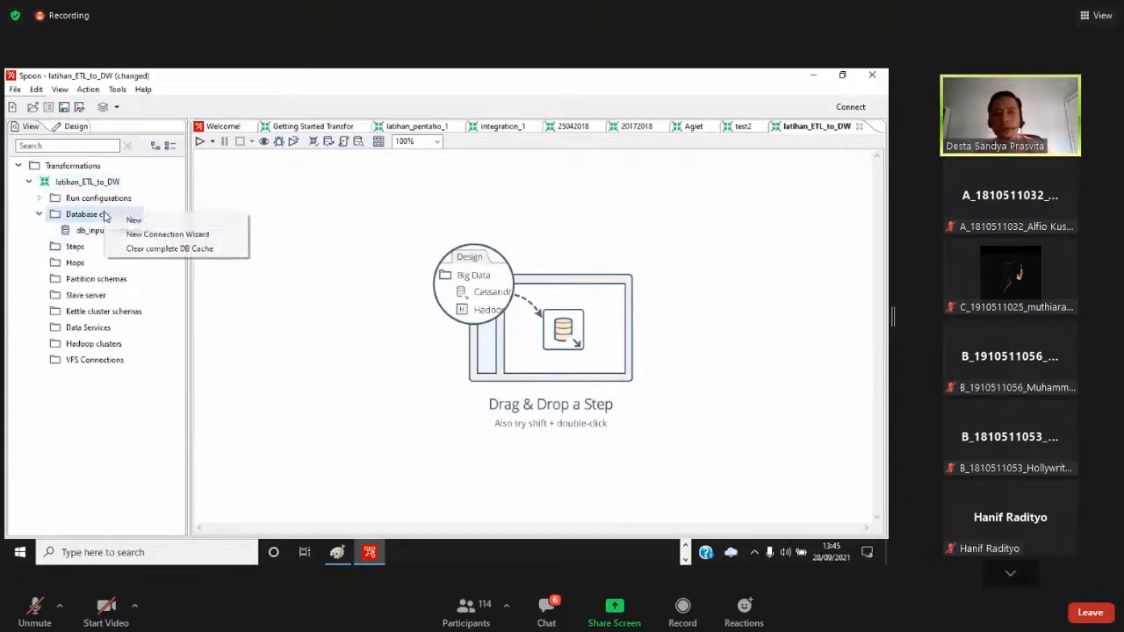
pyautogui.click(124, 222)
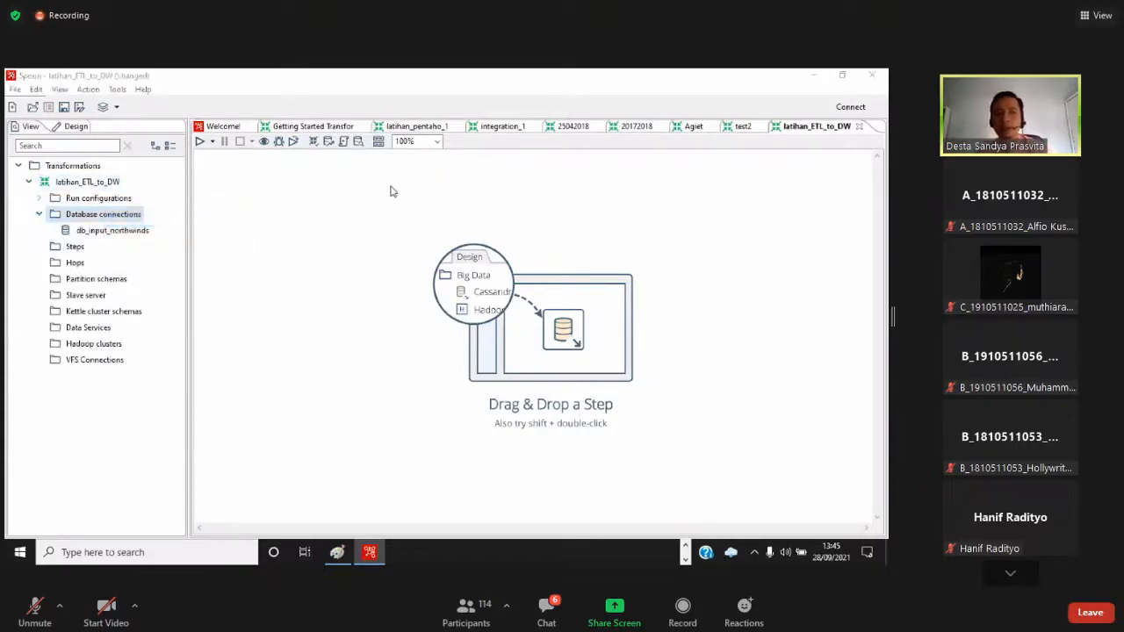
pyautogui.click(366, 147)
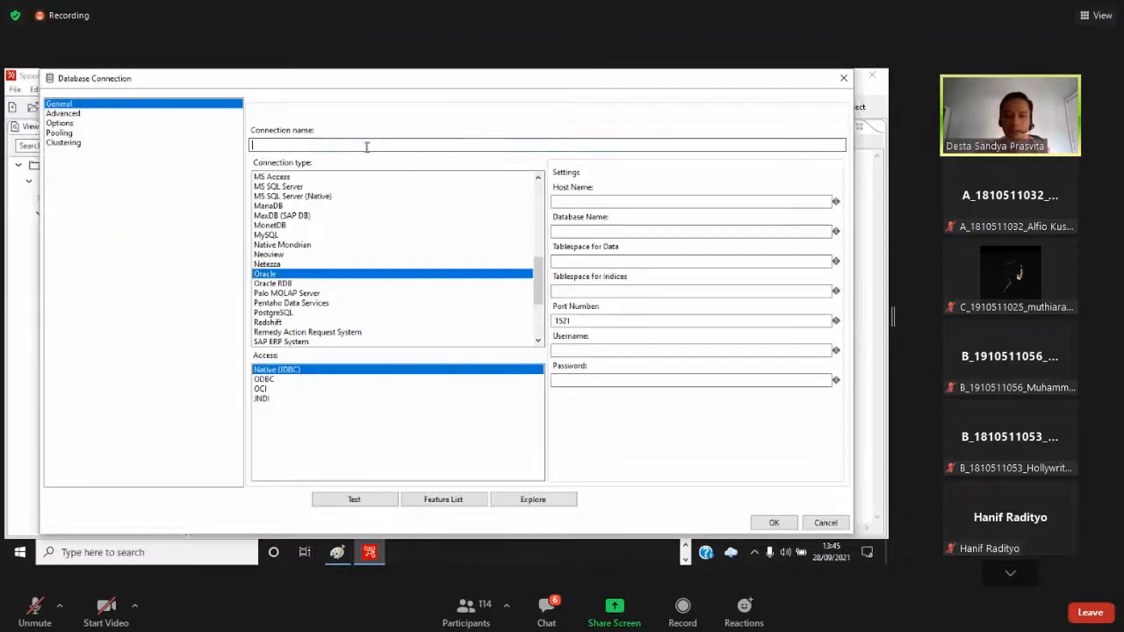
pyautogui.write('db_')
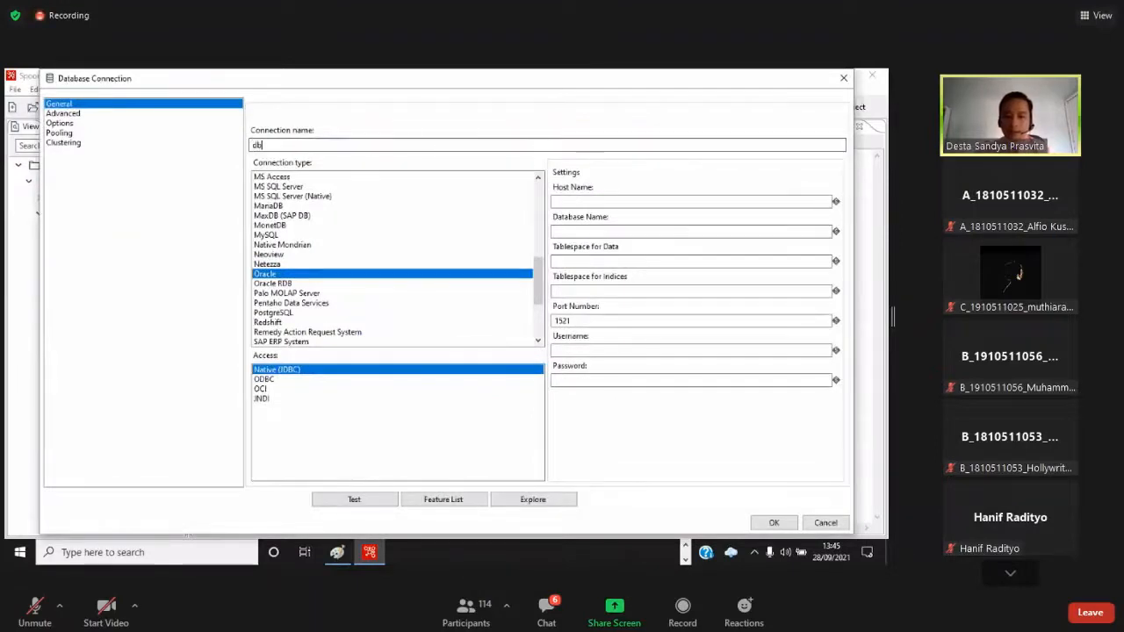
pyautogui.write('outp')
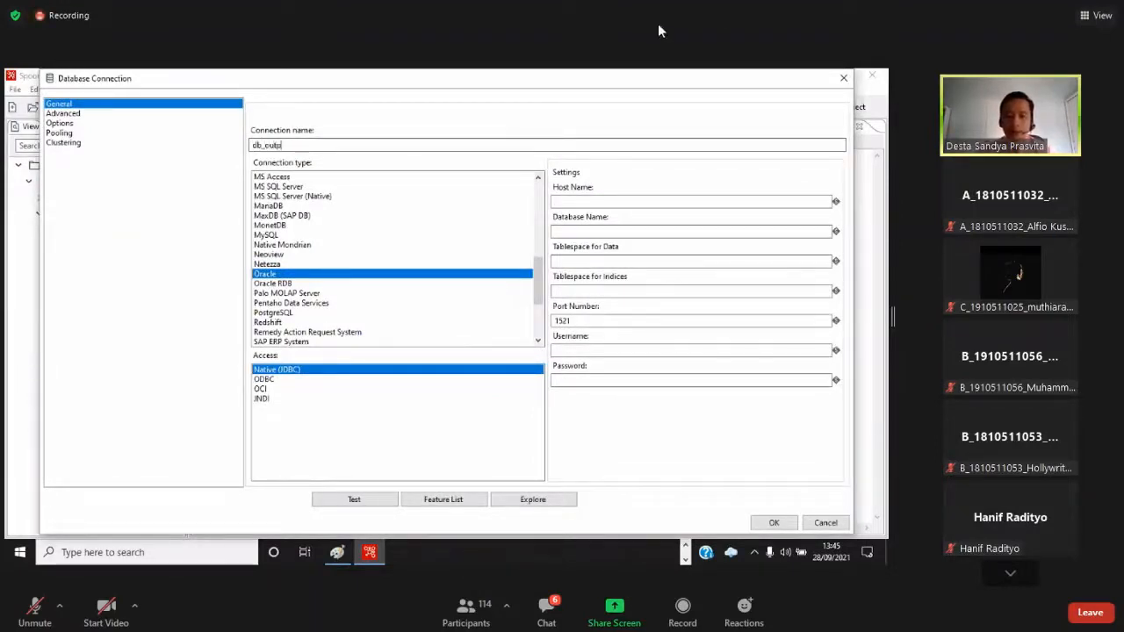
pyautogui.write('ut_')
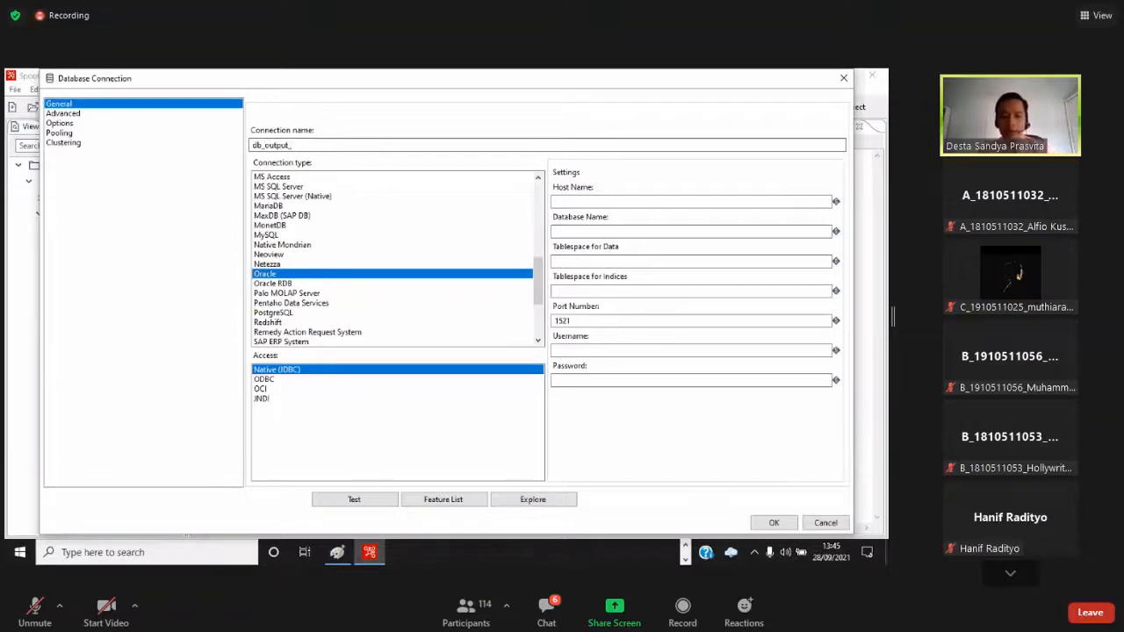
pyautogui.write('dw')
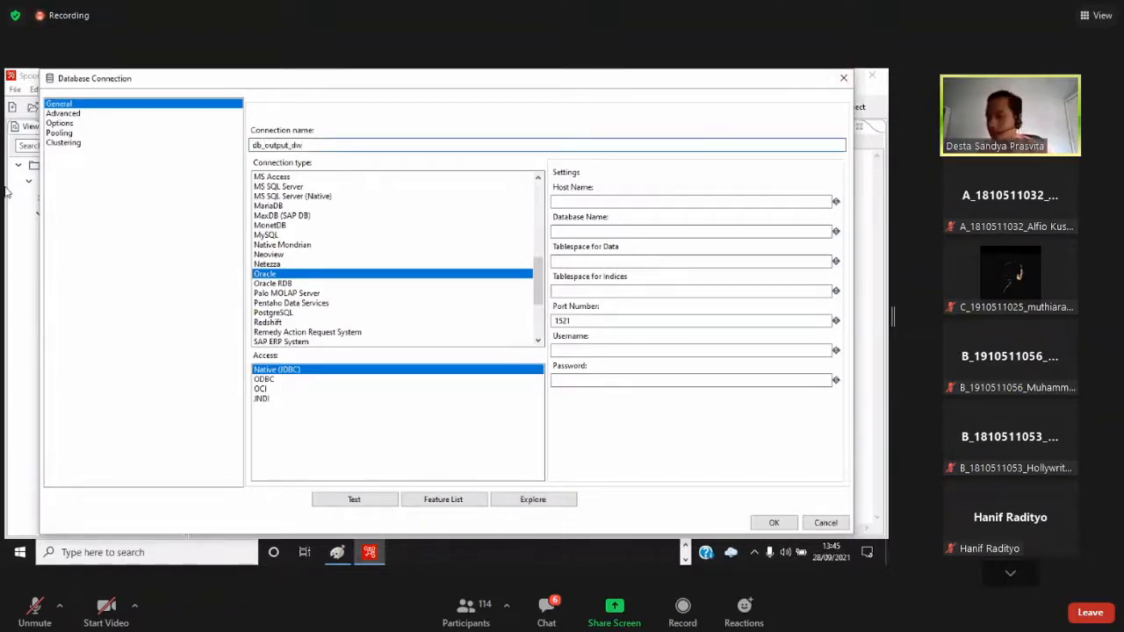
pyautogui.click(638, 202)
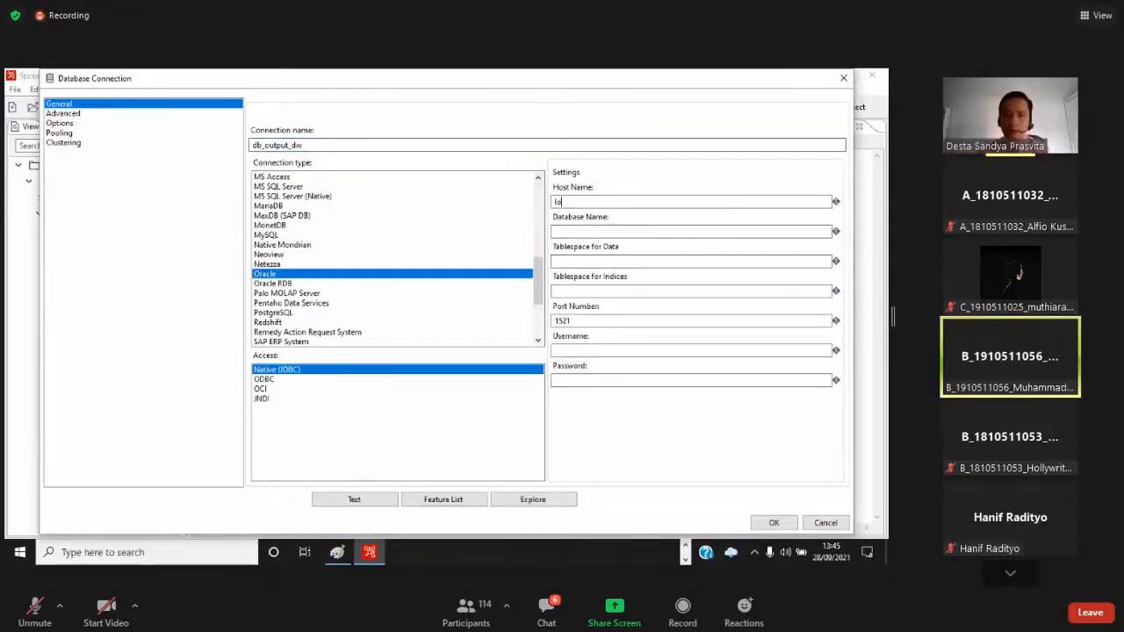
pyautogui.click(841, 81)
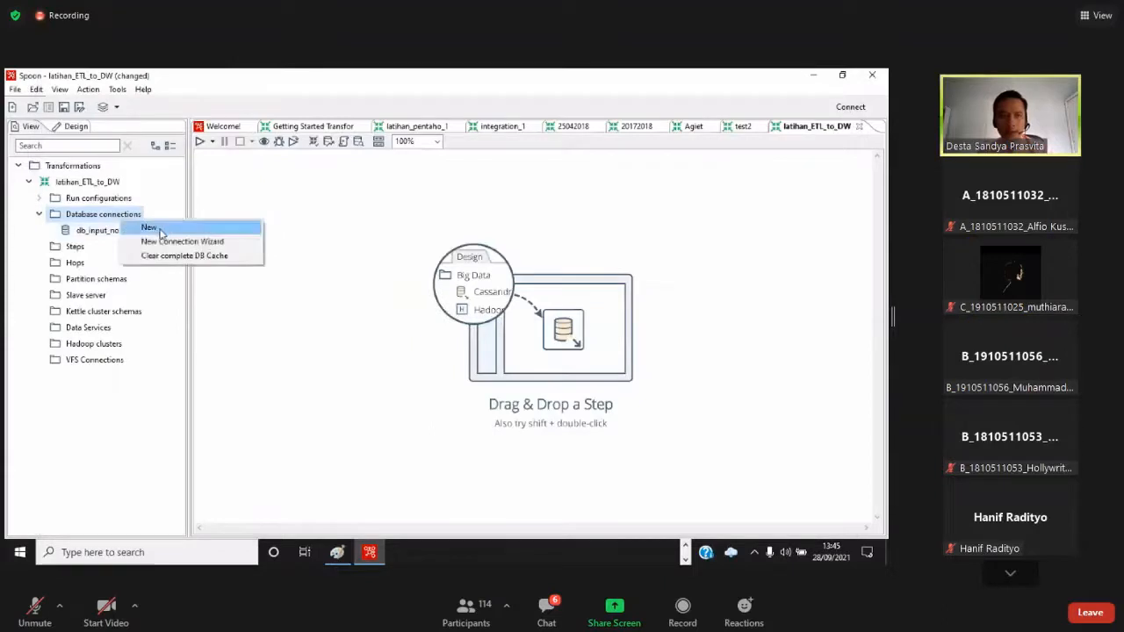
# Start a new database connection in latihan_ETL_to_DW and name it db_output_dw
pyautogui.click(154, 226)
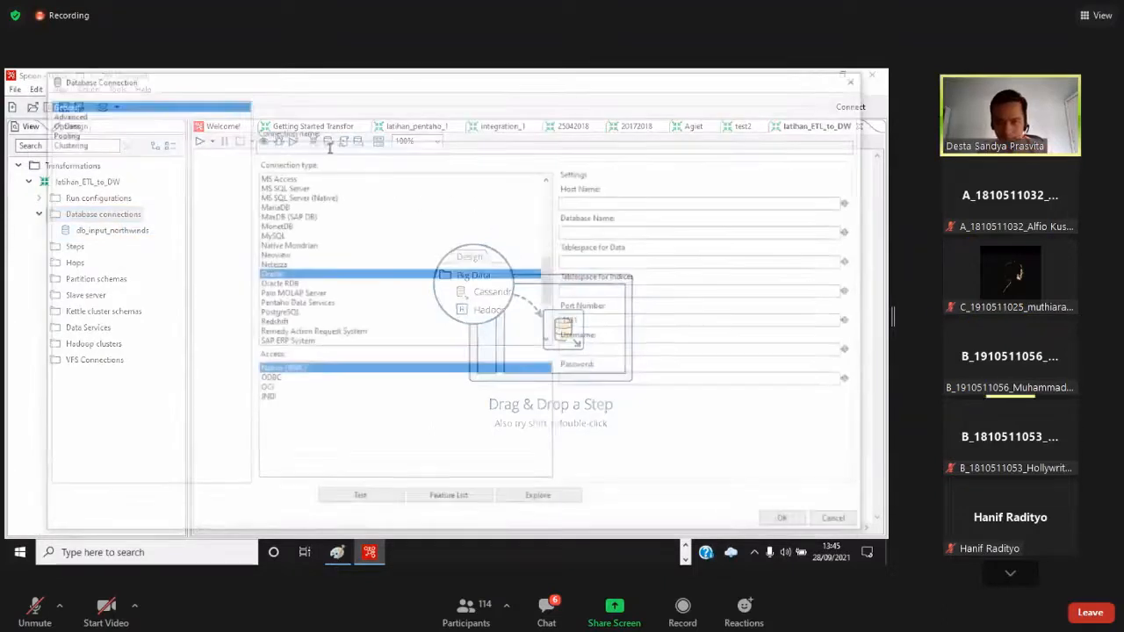
pyautogui.write('db_')
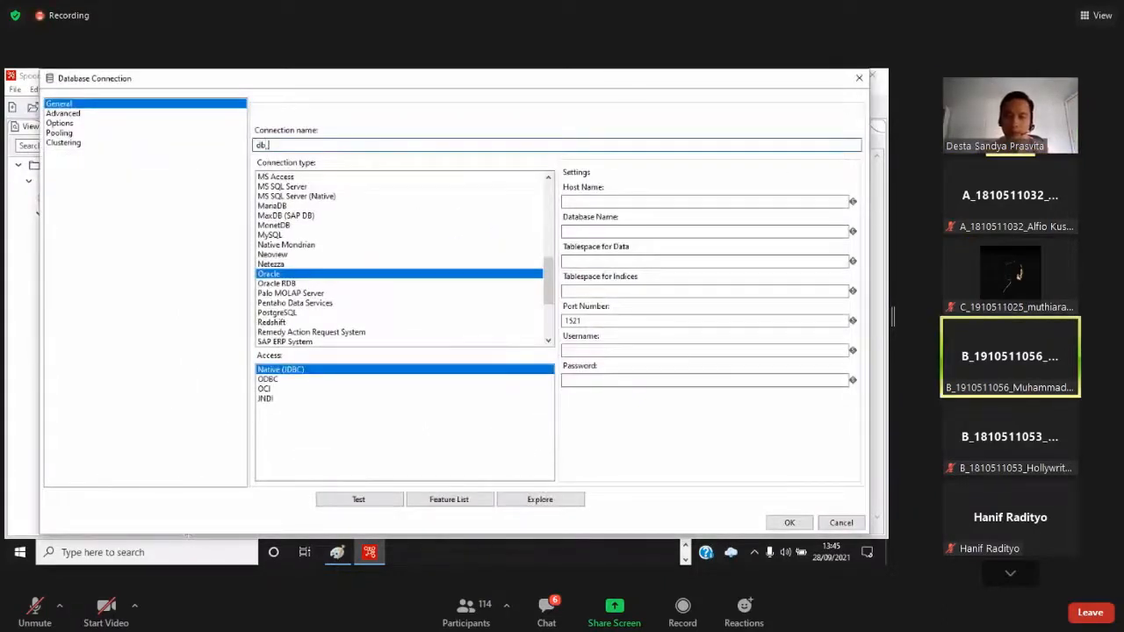
pyautogui.write('output')
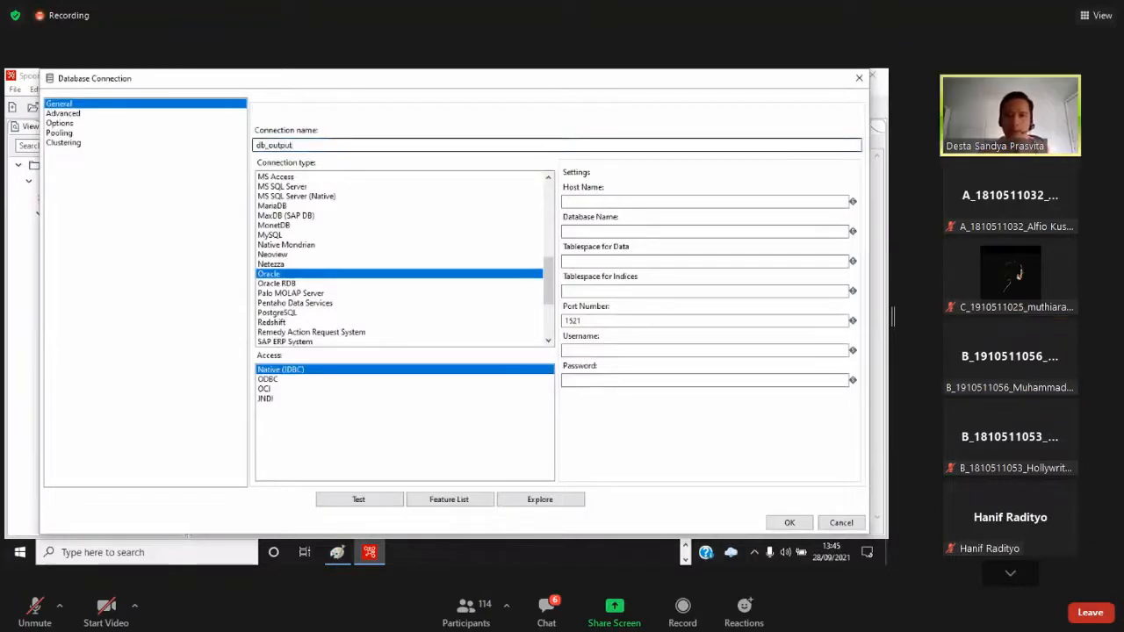
pyautogui.click(342, 143)
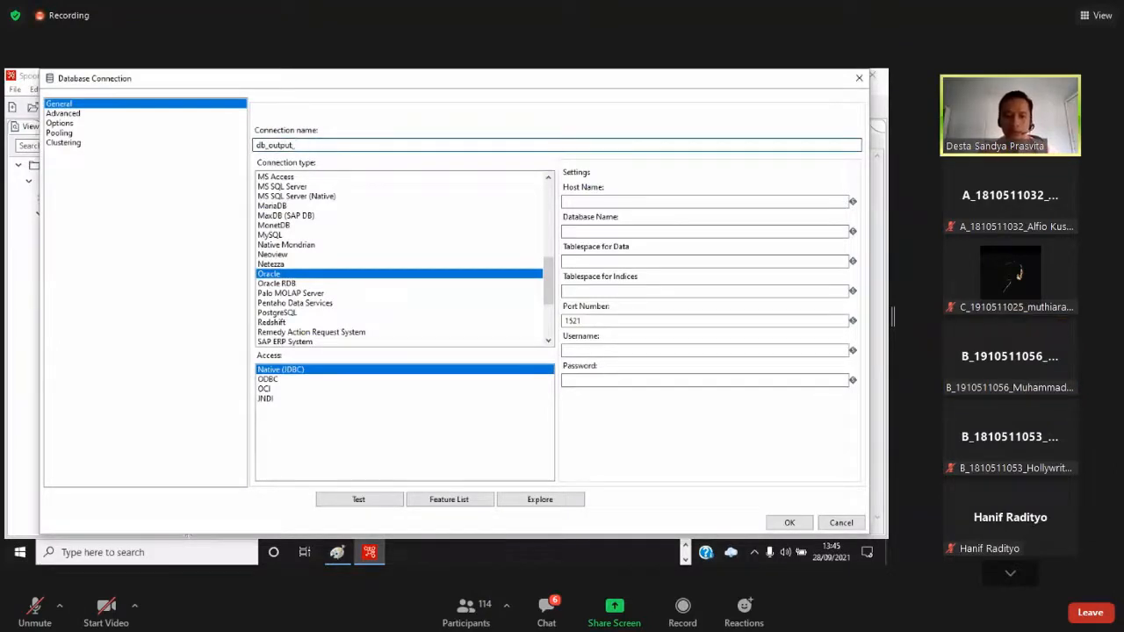
pyautogui.write('_dw')
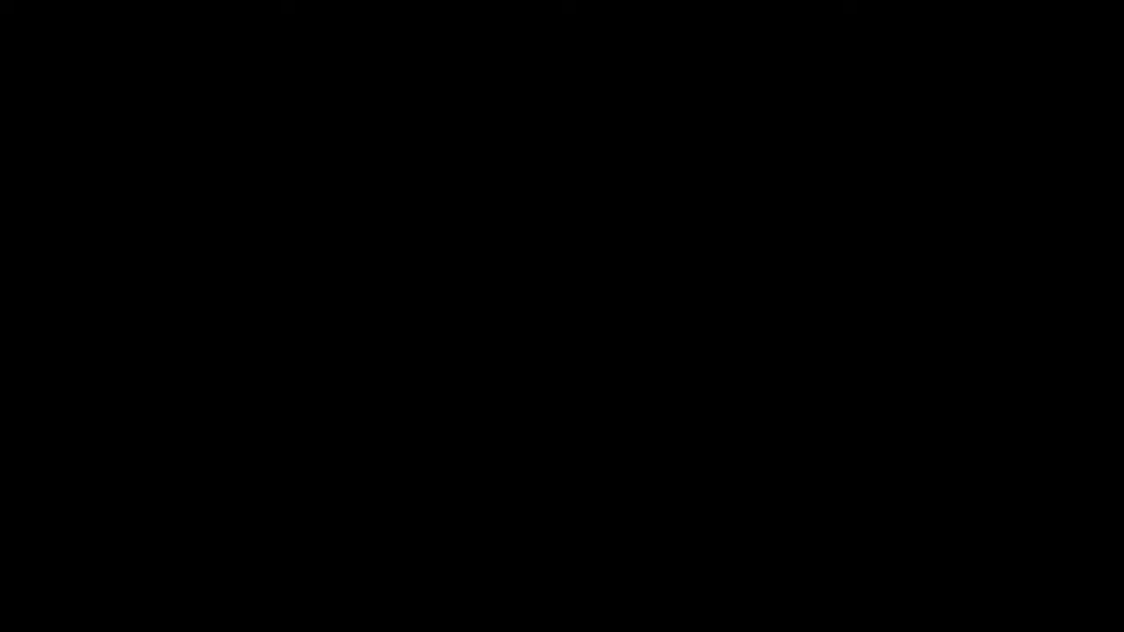
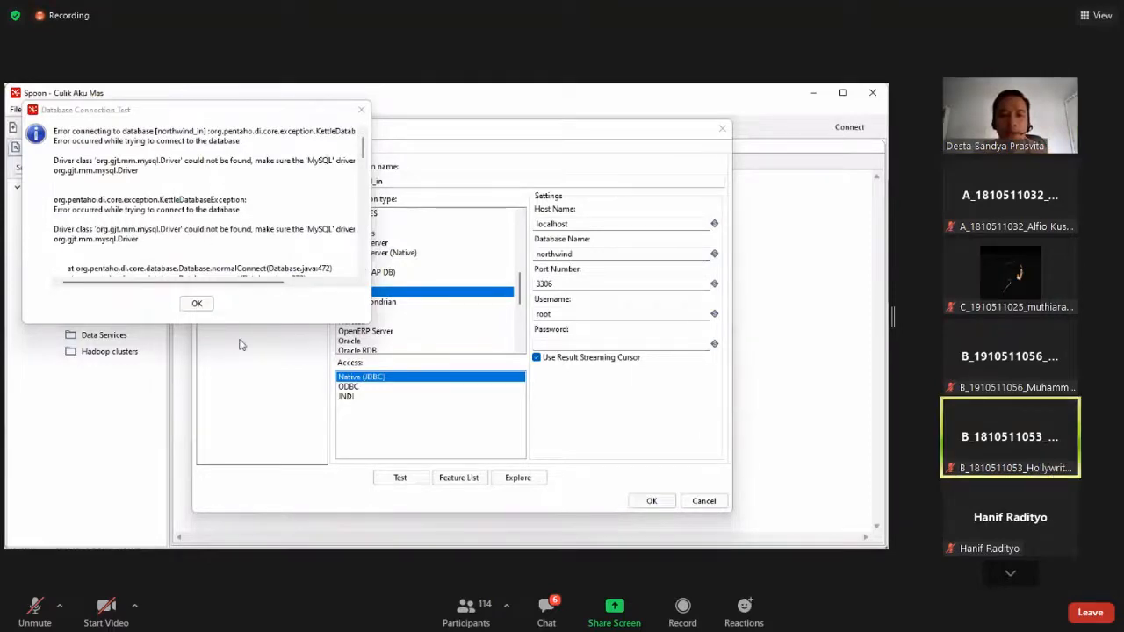
# Dismiss the failed test report and test the northwind_in MySQL connection again
pyautogui.press('Return')
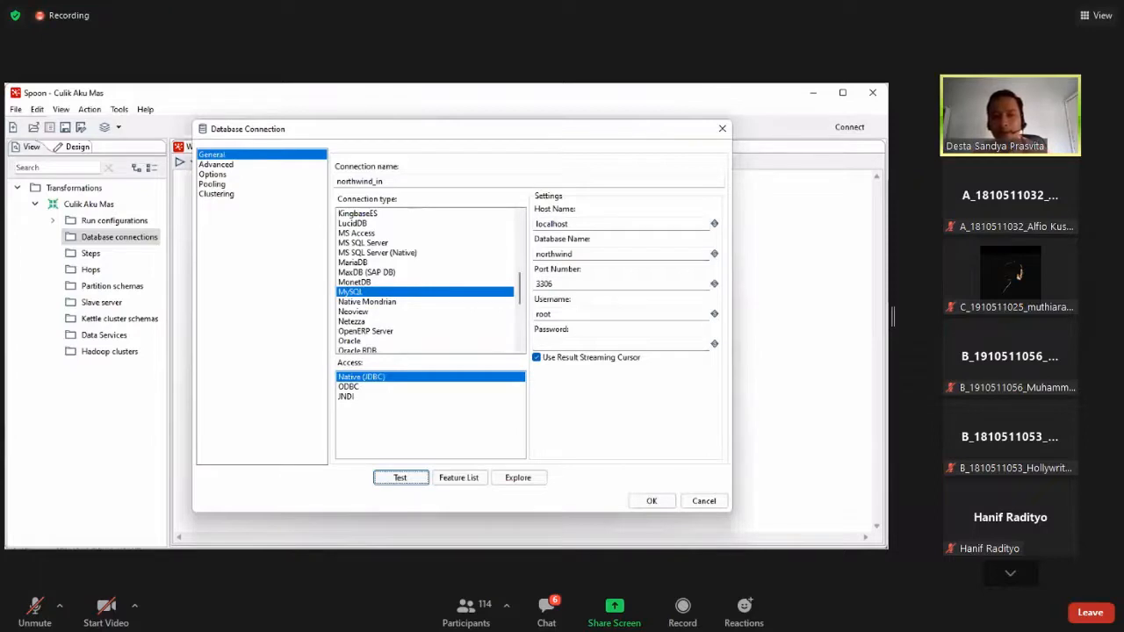
pyautogui.click(400, 478)
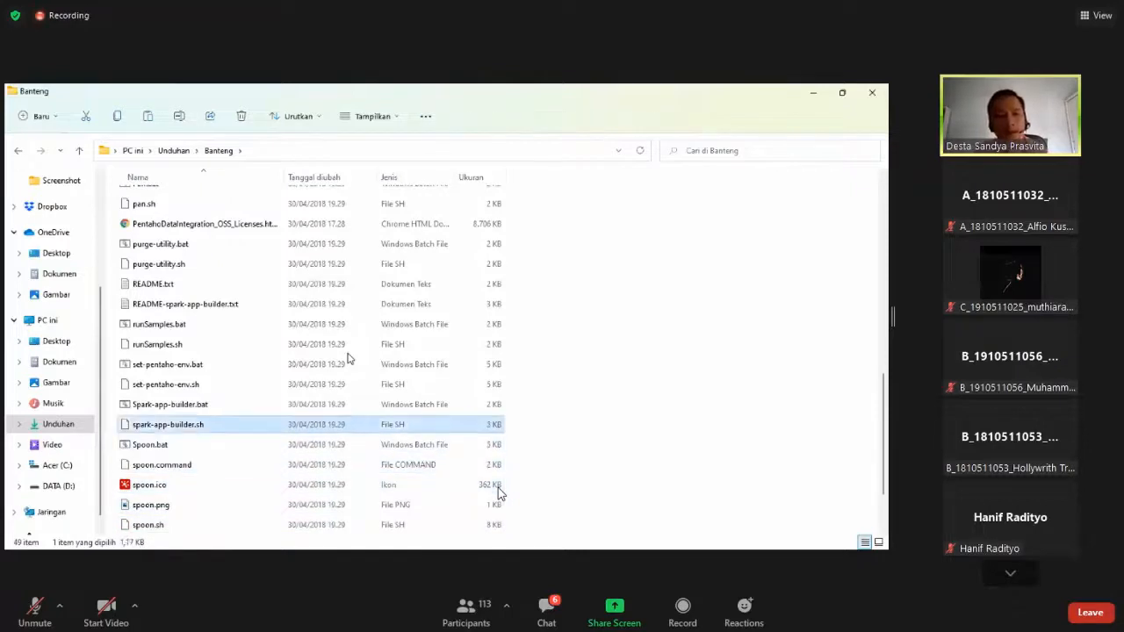
pyautogui.click(33, 606)
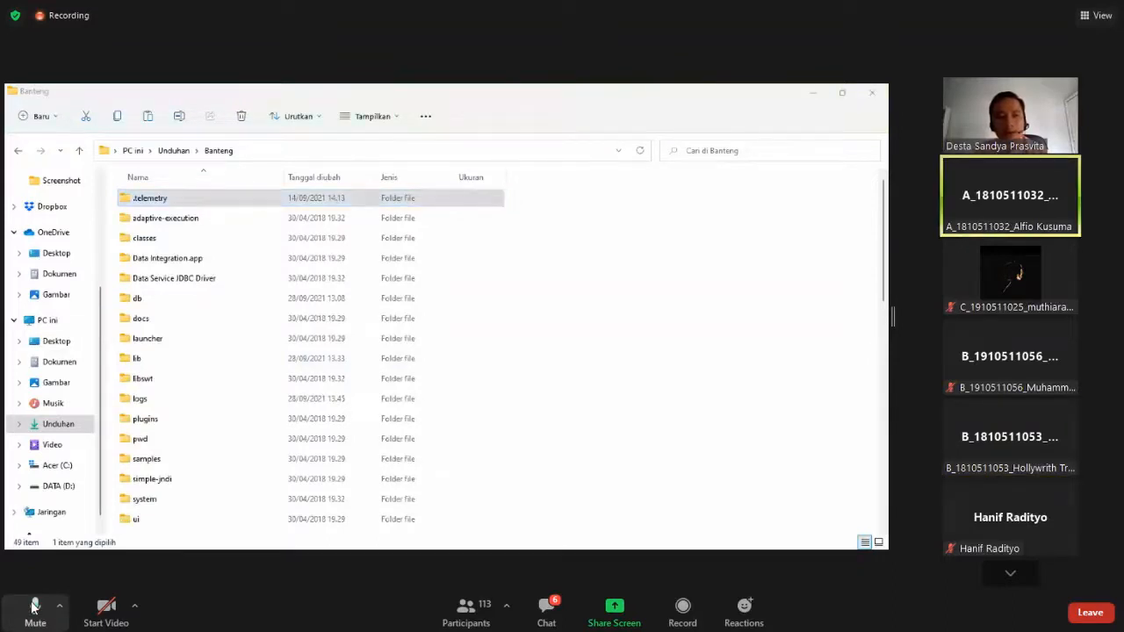
pyautogui.click(32, 606)
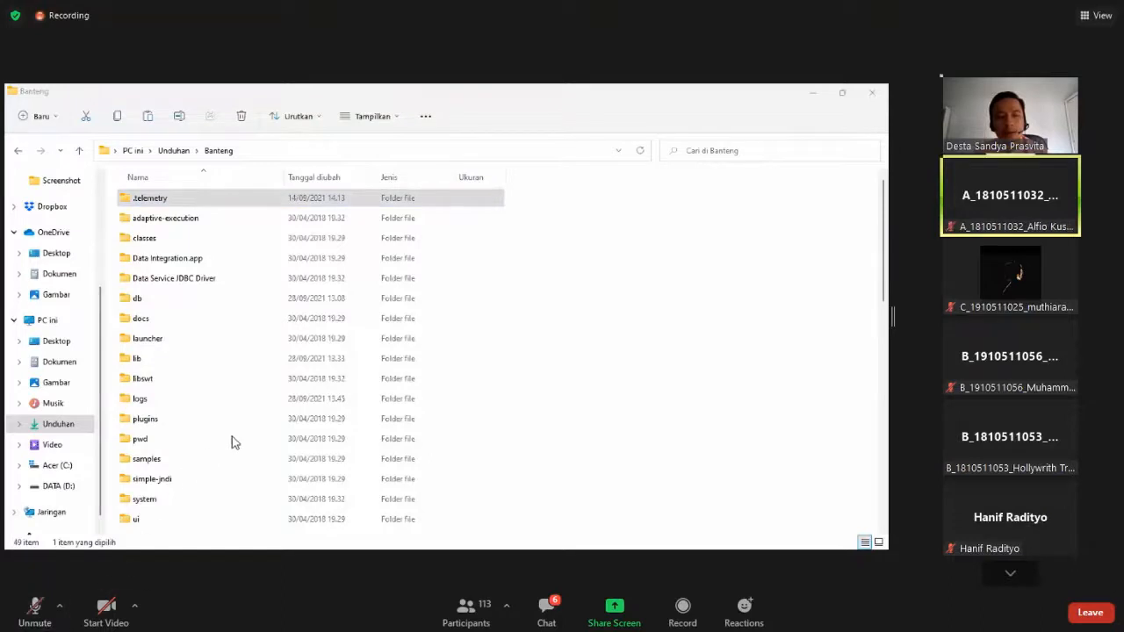
pyautogui.click(35, 610)
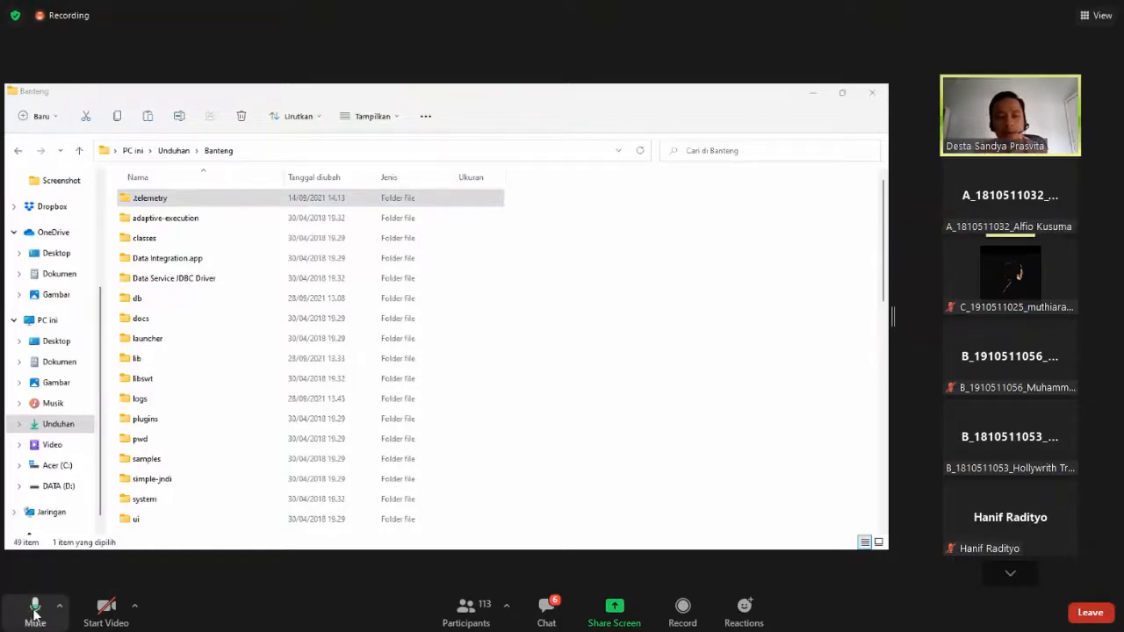
pyautogui.click(35, 610)
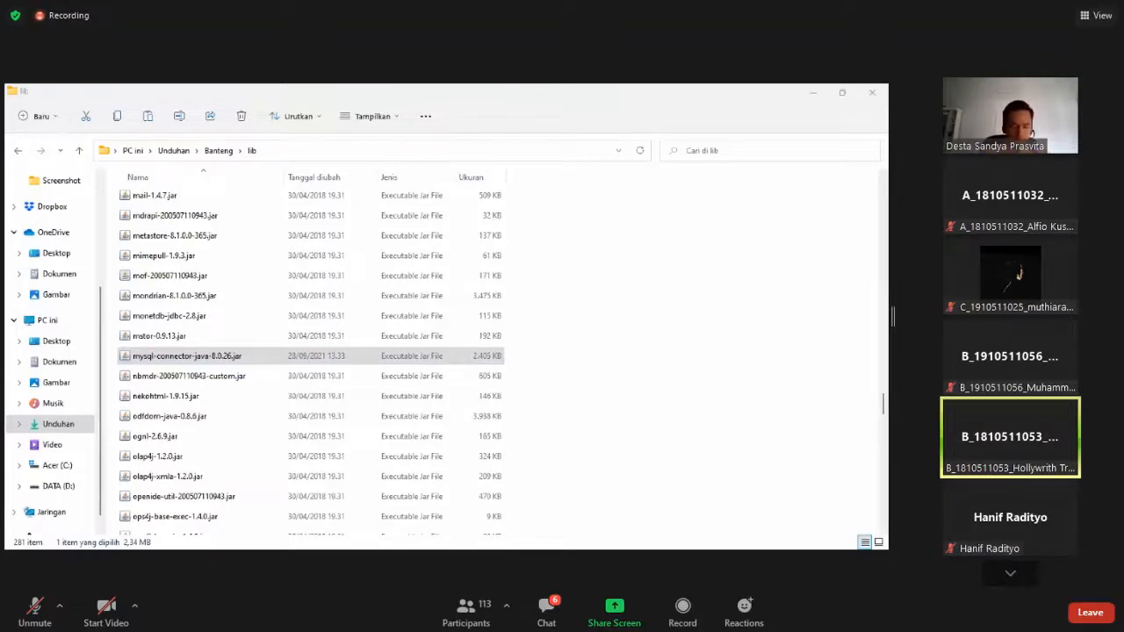
pyautogui.click(148, 95)
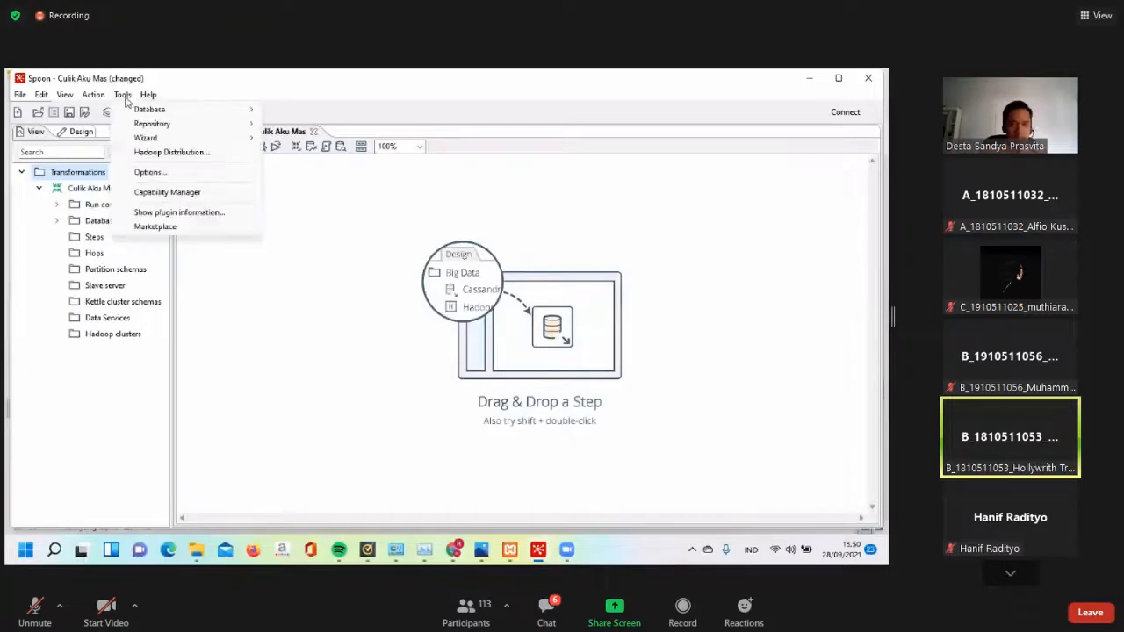
pyautogui.moveTo(93, 94)
pyautogui.click(77, 268)
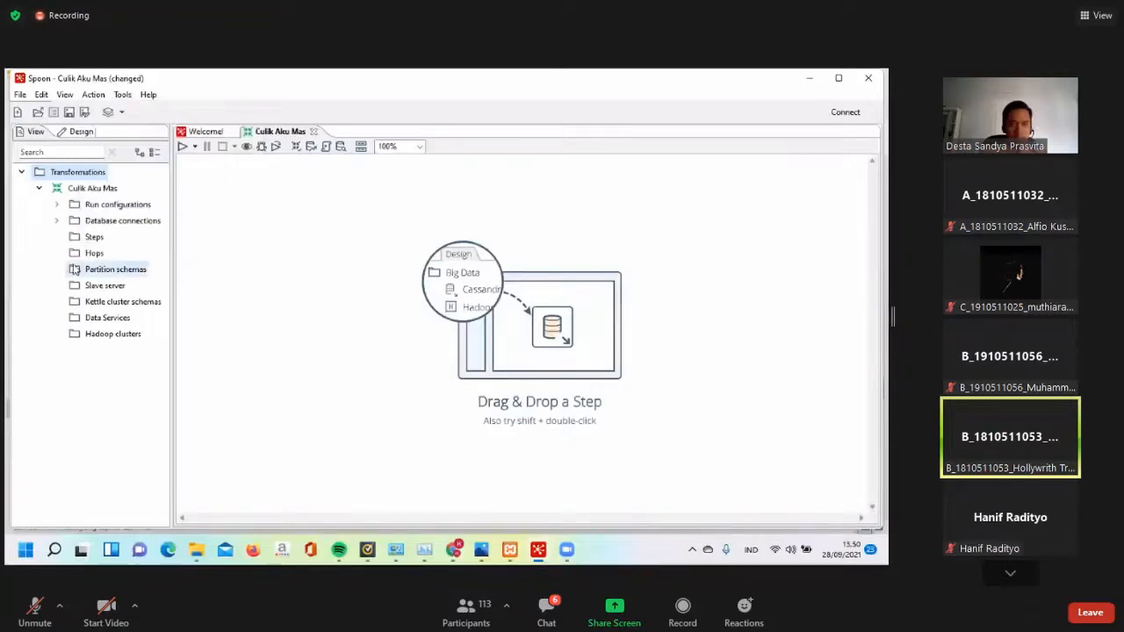
# Start a new database connection in the Culik Aku Mas transformation with host localhost and database name northwind
pyautogui.rightClick(96, 221)
pyautogui.press('Escape')
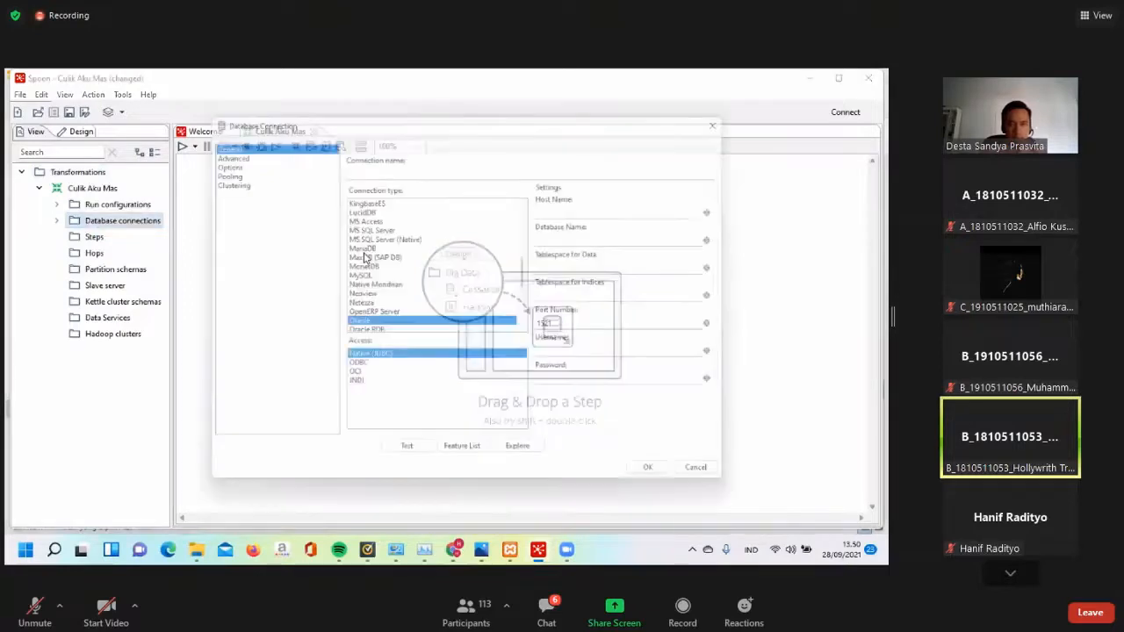
pyautogui.click(561, 203)
pyautogui.write('loc')
pyautogui.press('capslock')
pyautogui.write('L')
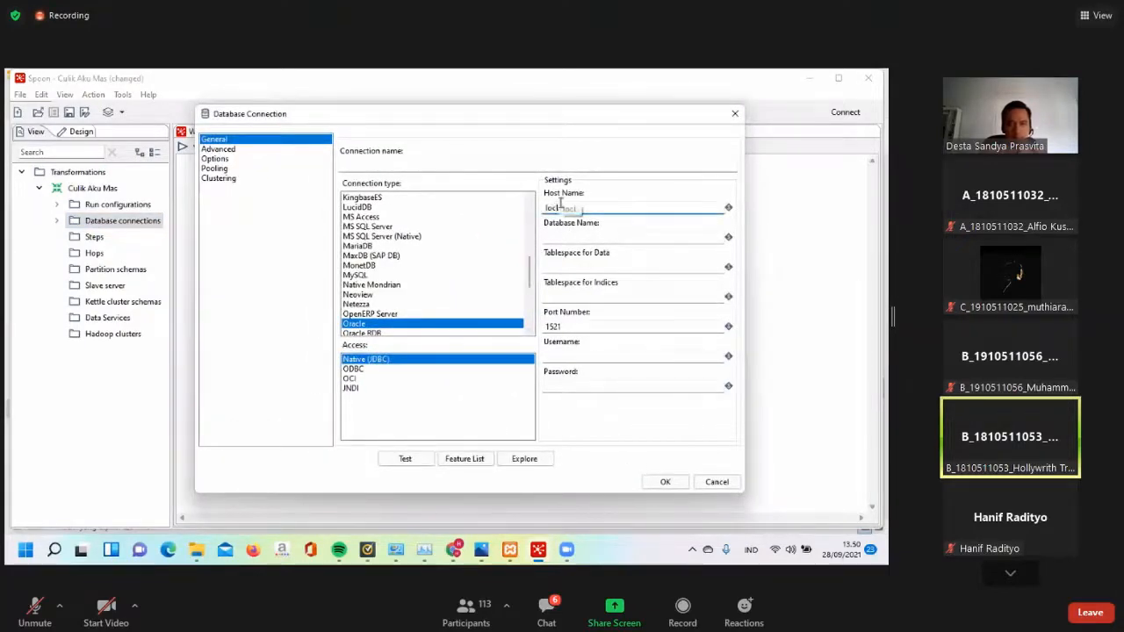
pyautogui.press('BackSpace')
pyautogui.press('capslock')
pyautogui.write('a')
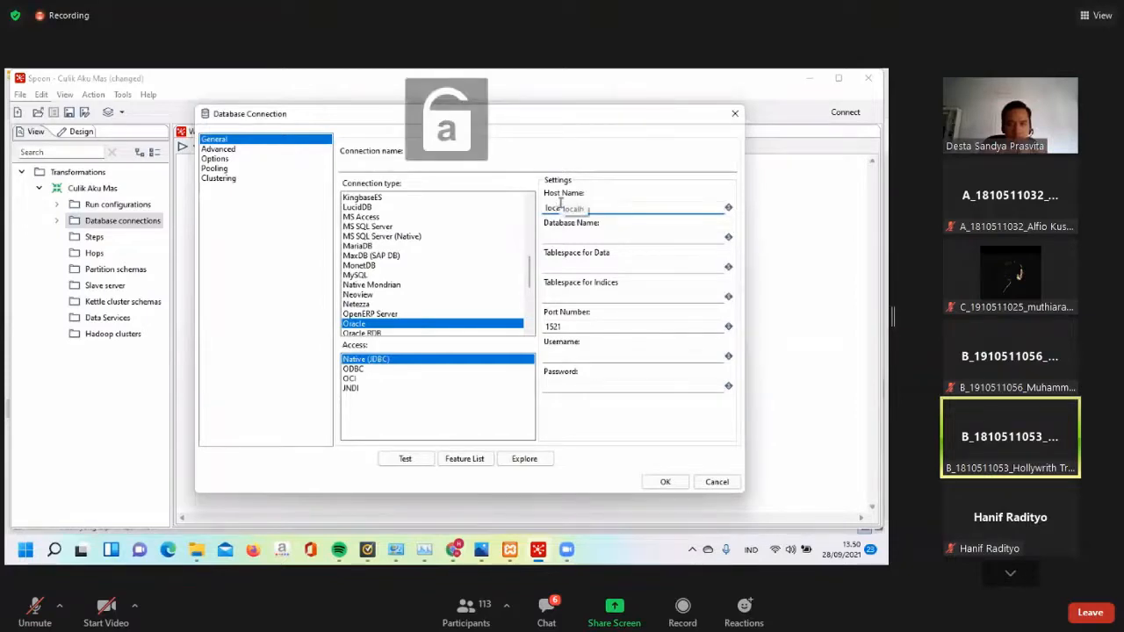
pyautogui.write('lhost')
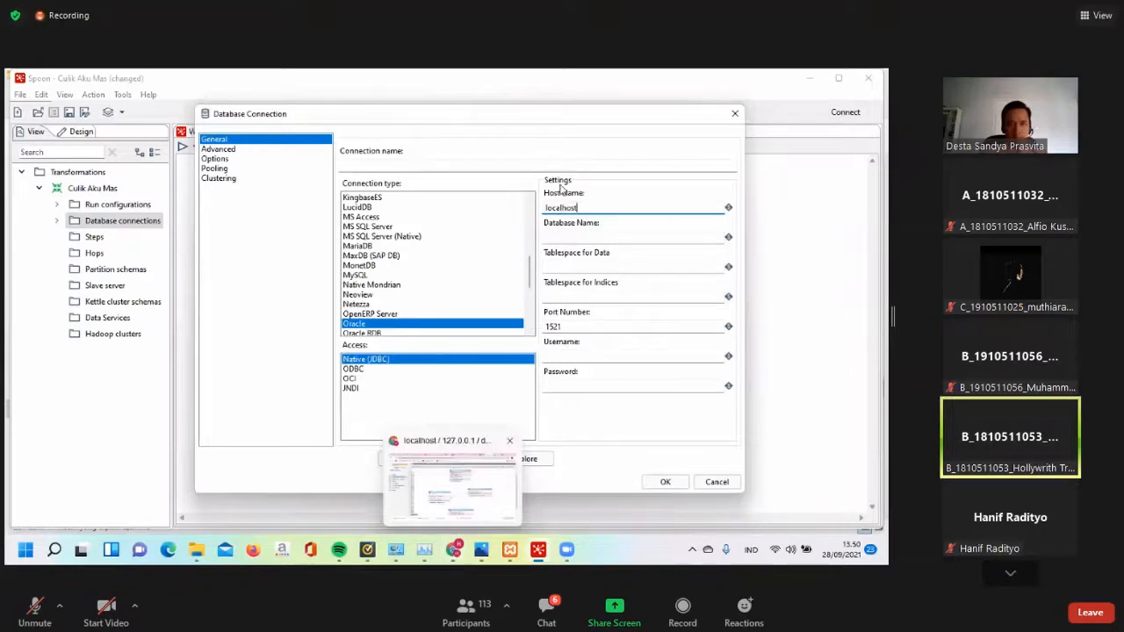
pyautogui.click(583, 237)
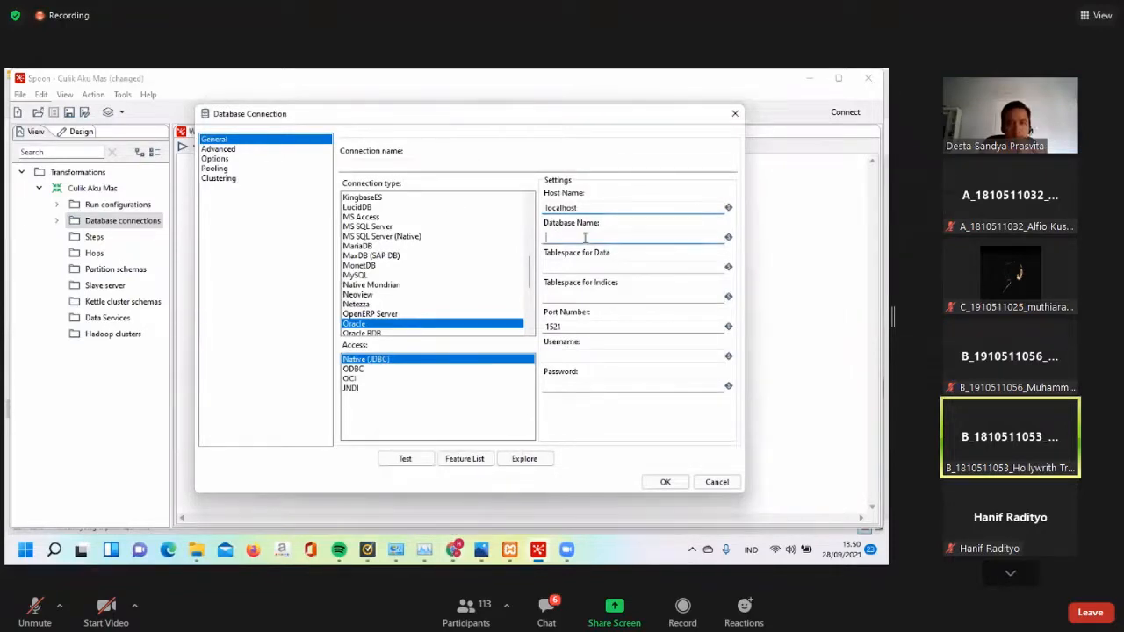
pyautogui.write('northwind')
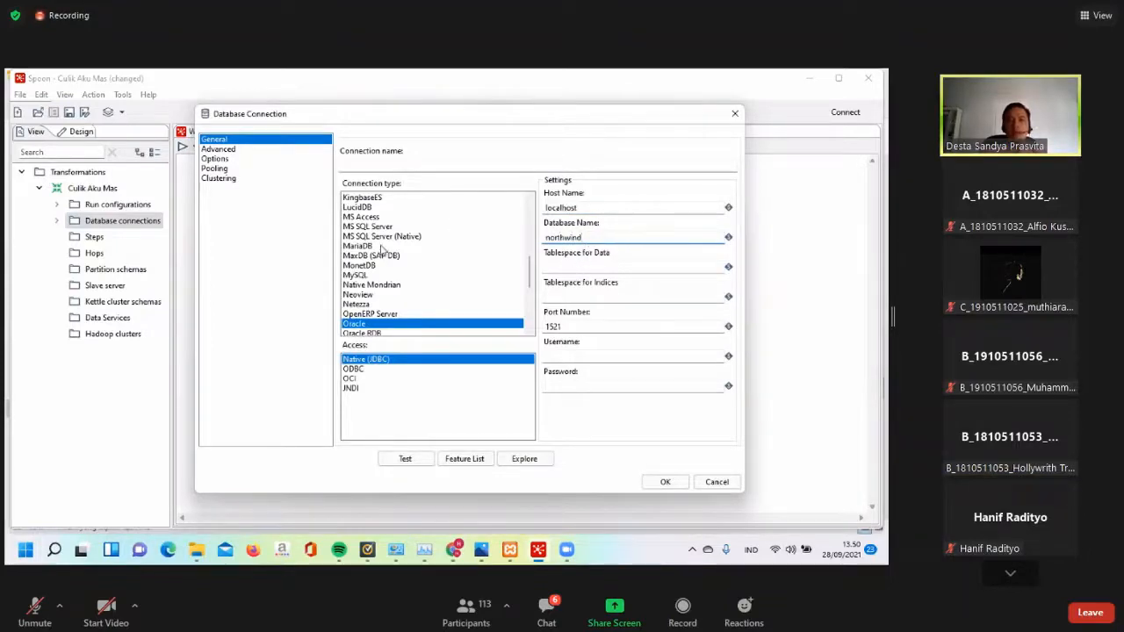
# Try to configure a MySQL connection named db_in with username root, and test the connection to the northwind database
pyautogui.click(359, 276)
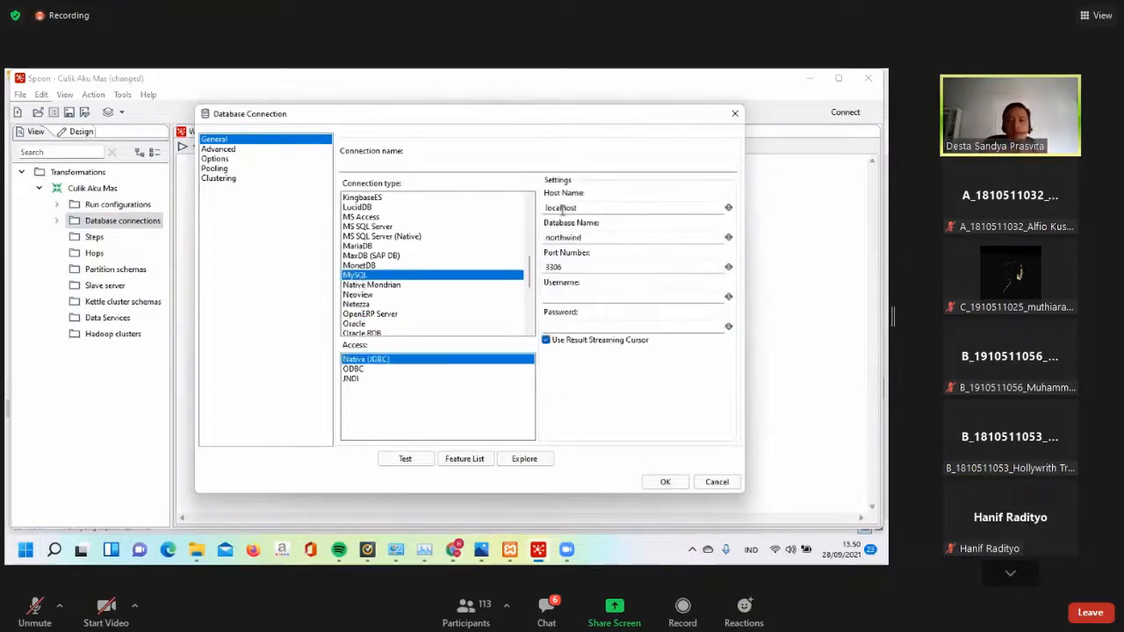
pyautogui.click(571, 295)
pyautogui.write('root')
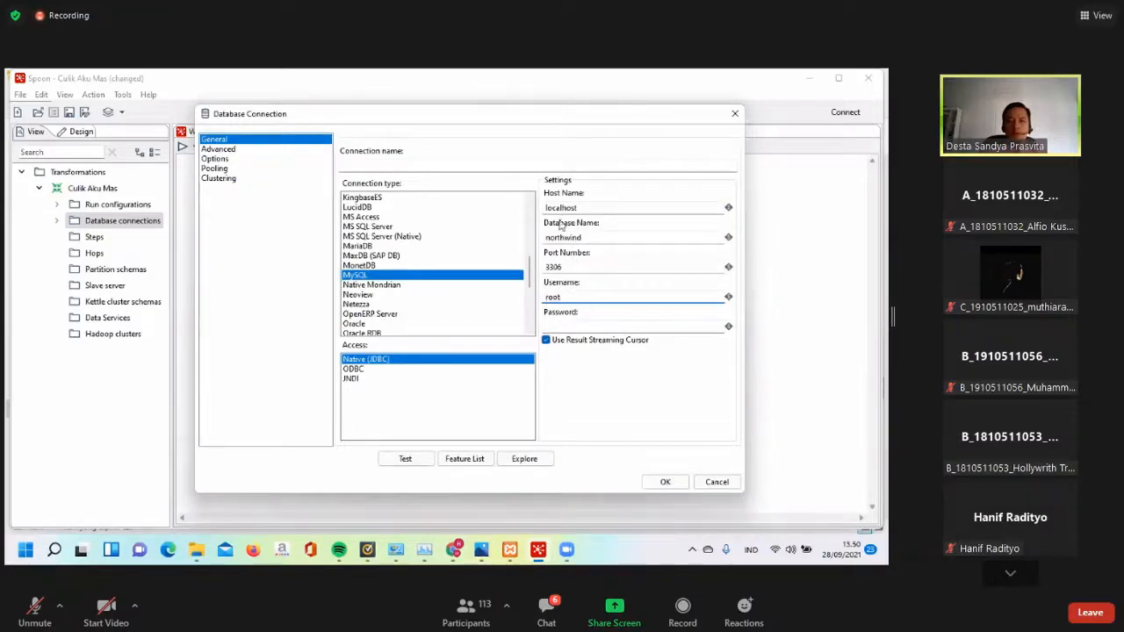
pyautogui.click(561, 166)
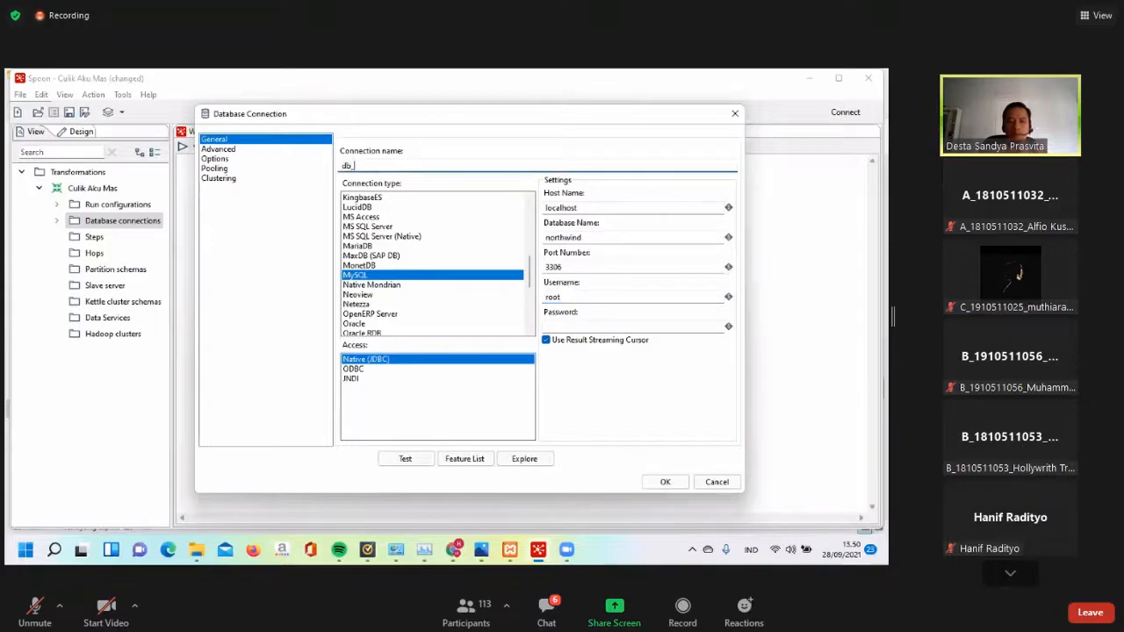
pyautogui.click(404, 460)
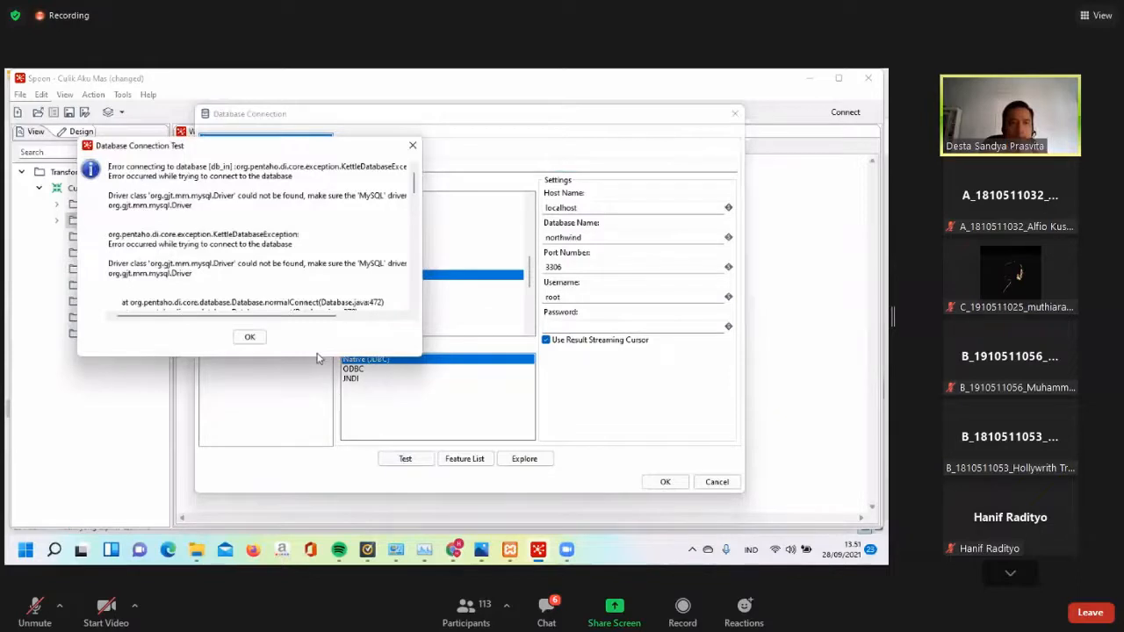
# Examine the full error report of the connection test, including its cause and host details, and close the connection setup without saving
pyautogui.click(375, 317)
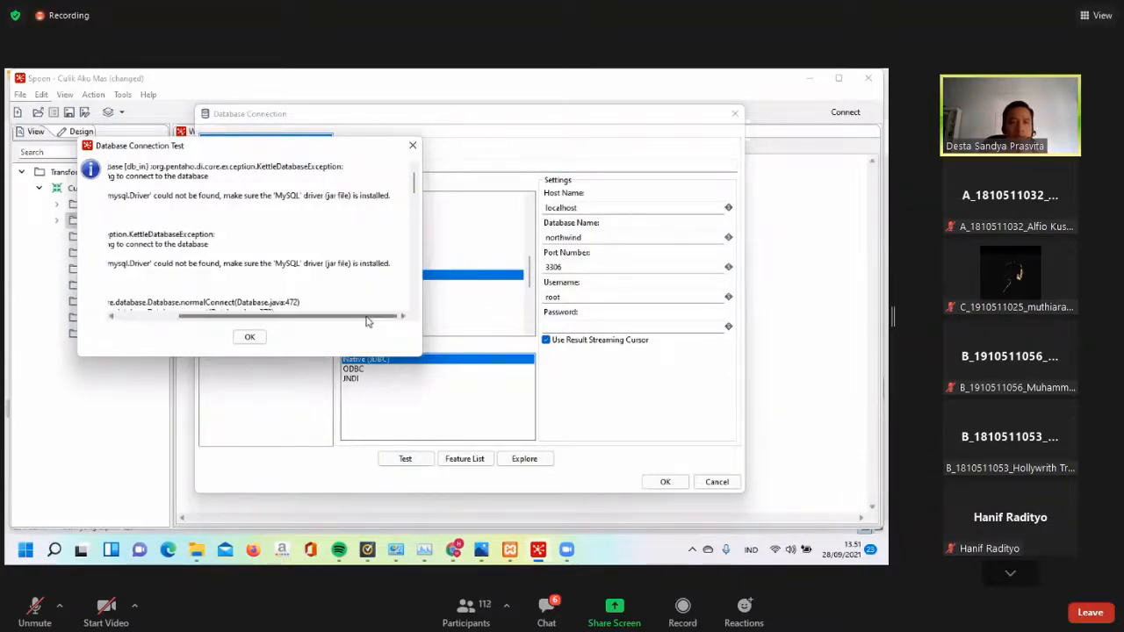
pyautogui.moveTo(357, 321)
pyautogui.mouseDown()
pyautogui.moveTo(296, 319)
pyautogui.moveTo(365, 317)
pyautogui.mouseUp()
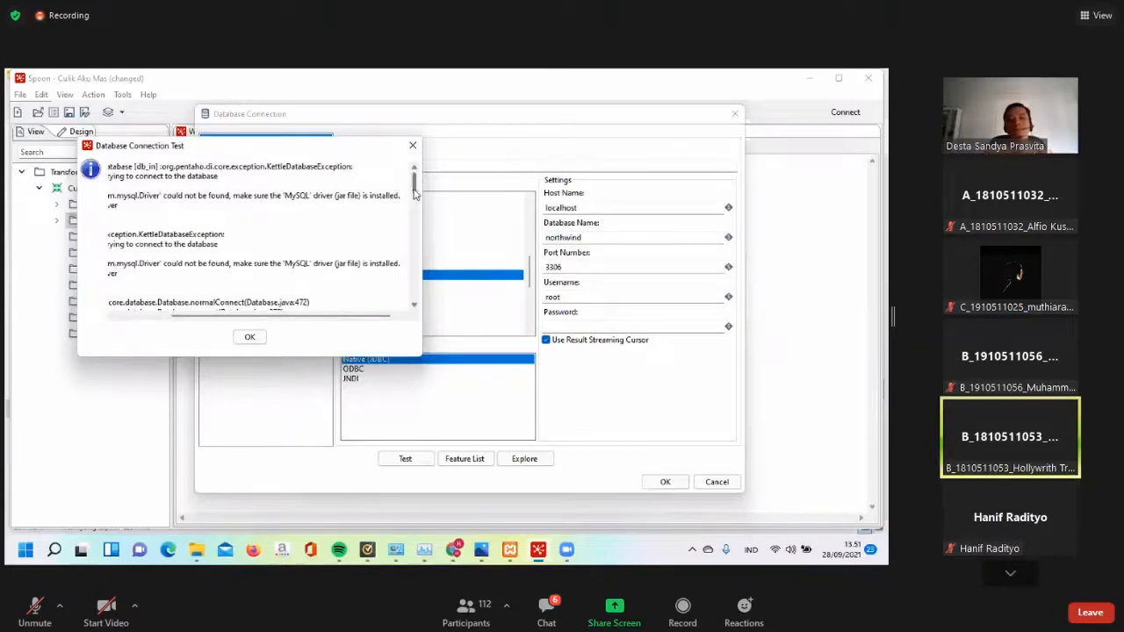
pyautogui.moveTo(416, 193); pyautogui.dragTo(442, 310)
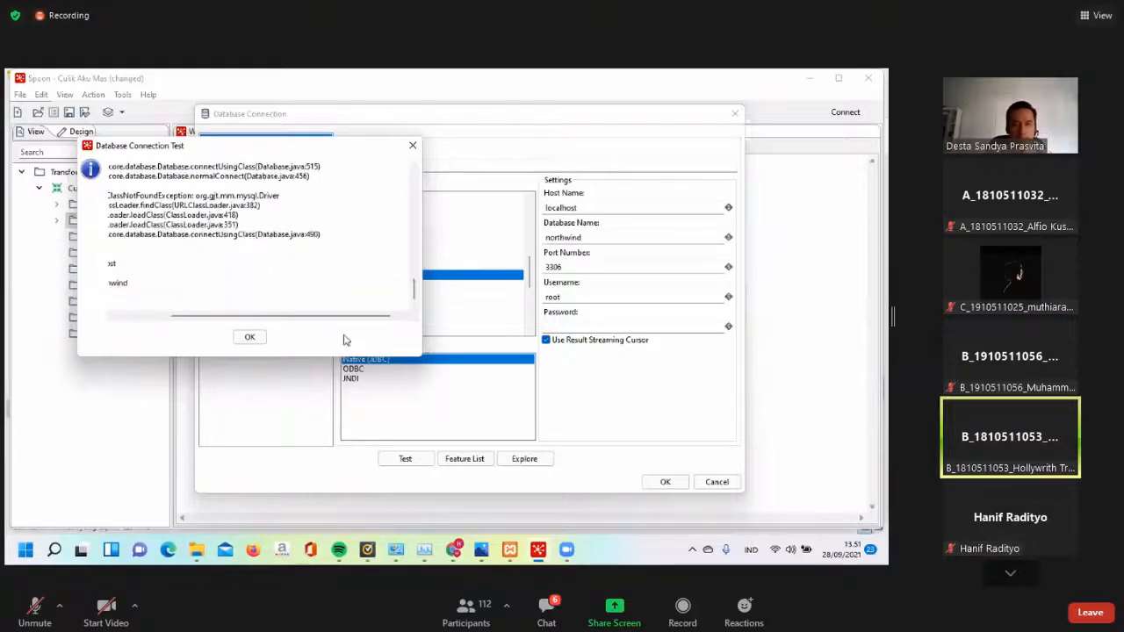
pyautogui.moveTo(321, 318); pyautogui.dragTo(202, 348)
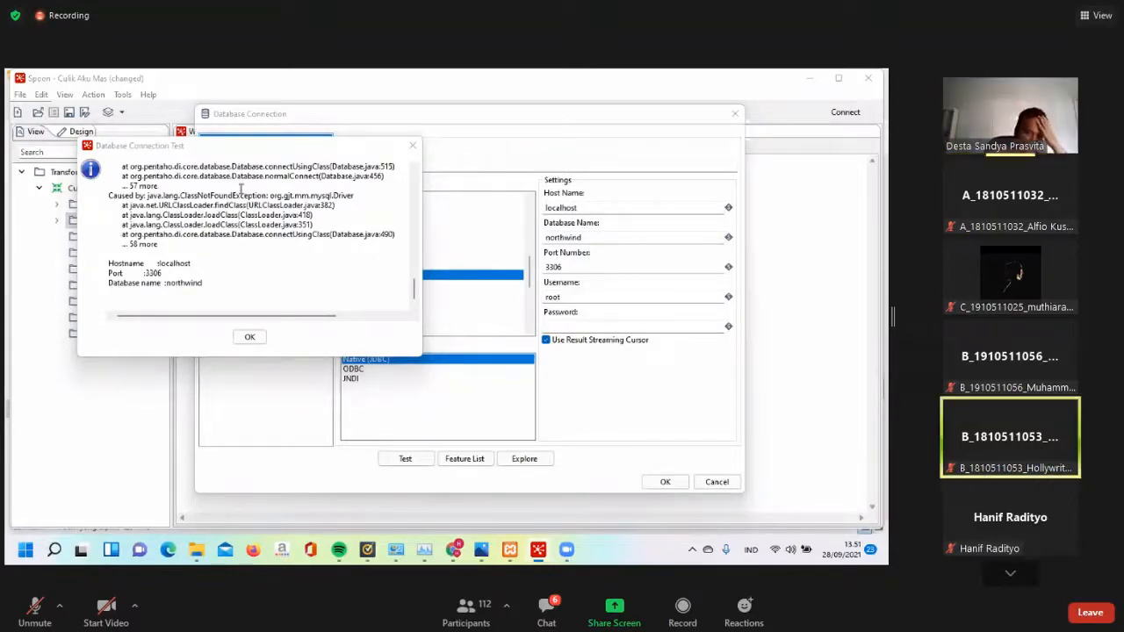
pyautogui.moveTo(277, 279)
pyautogui.mouseDown()
pyautogui.moveTo(333, 204)
pyautogui.moveTo(231, 195)
pyautogui.mouseUp()
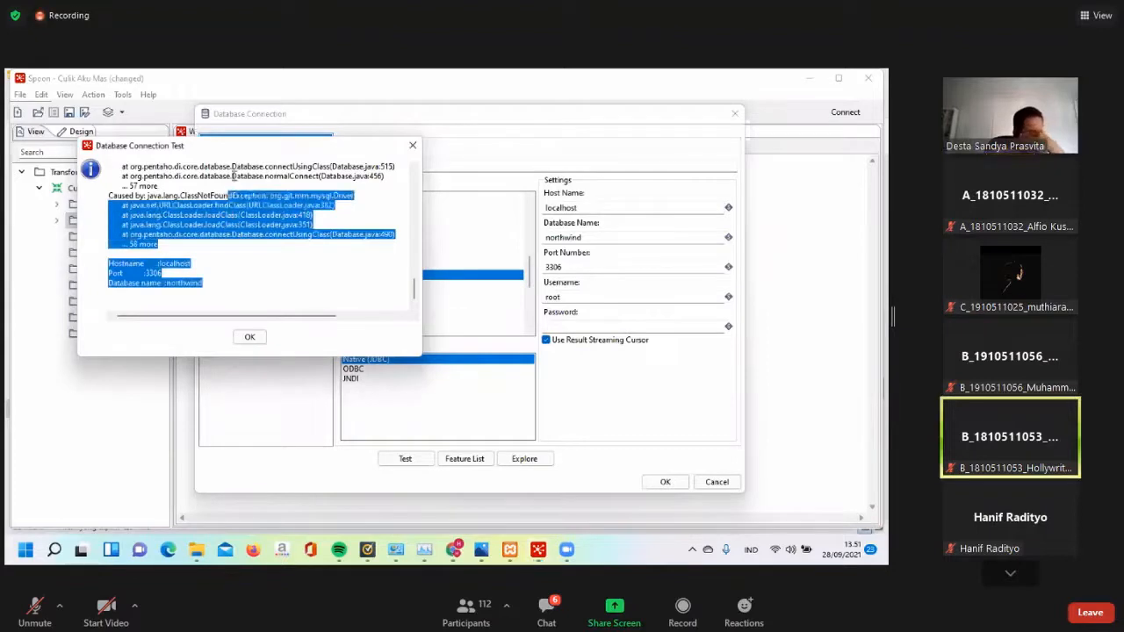
pyautogui.click(276, 195)
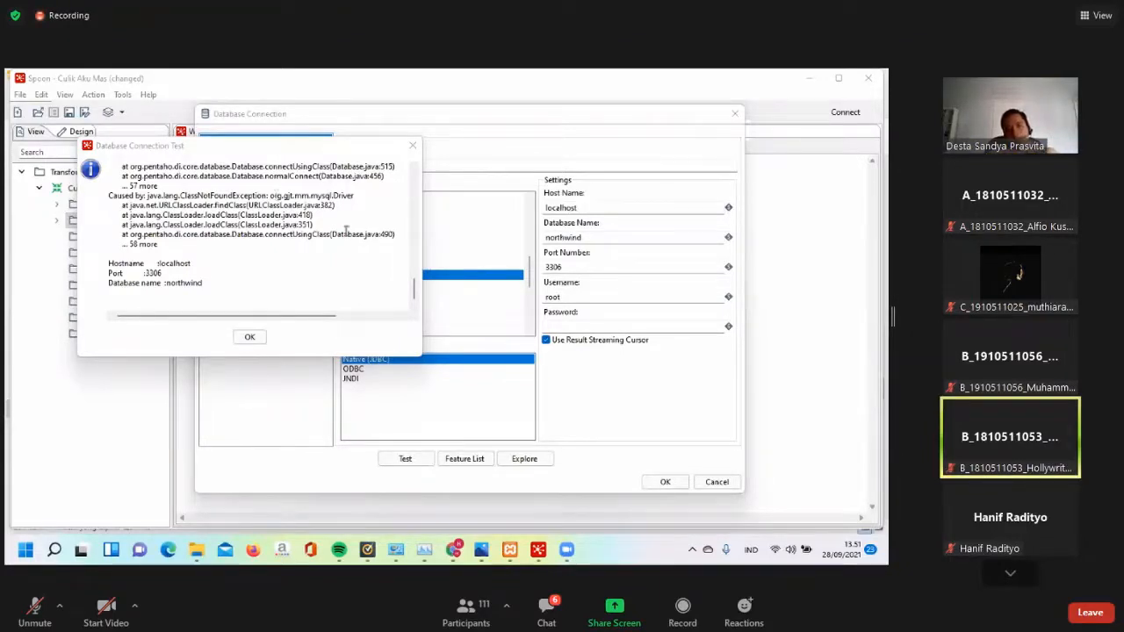
pyautogui.moveTo(415, 286); pyautogui.dragTo(413, 175)
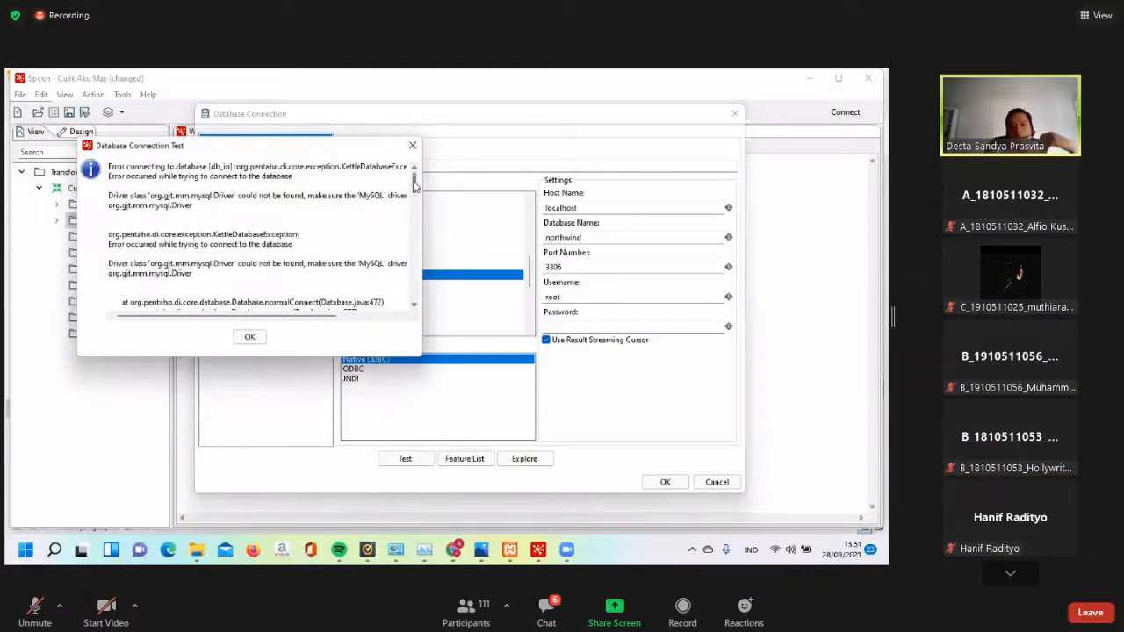
pyautogui.click(252, 337)
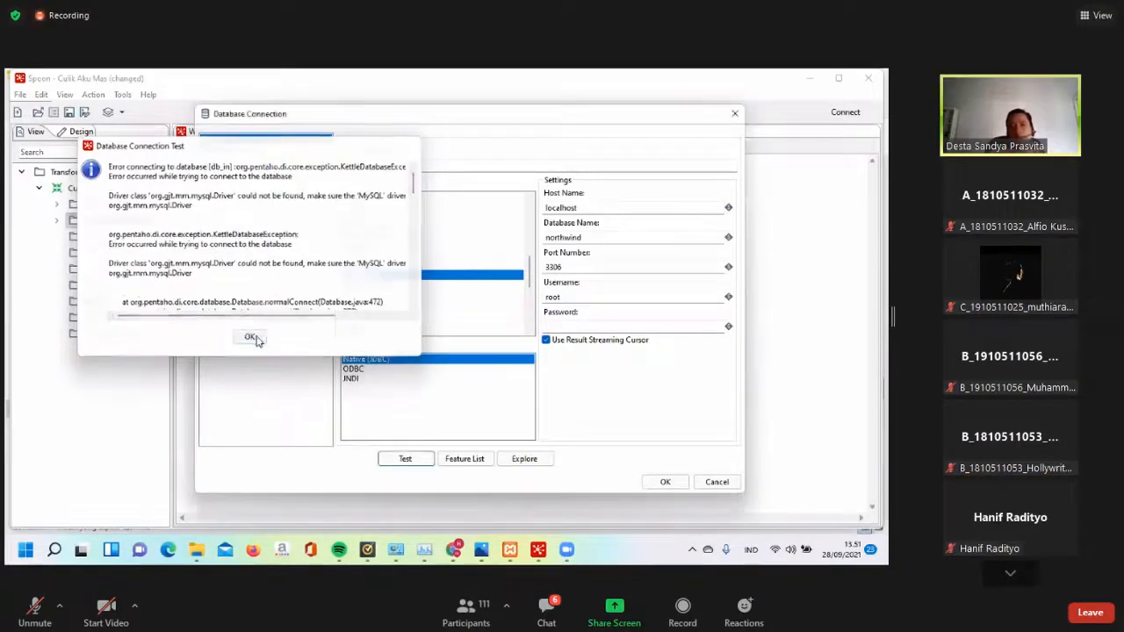
pyautogui.click(734, 114)
# Show the program's version information
pyautogui.click(148, 93)
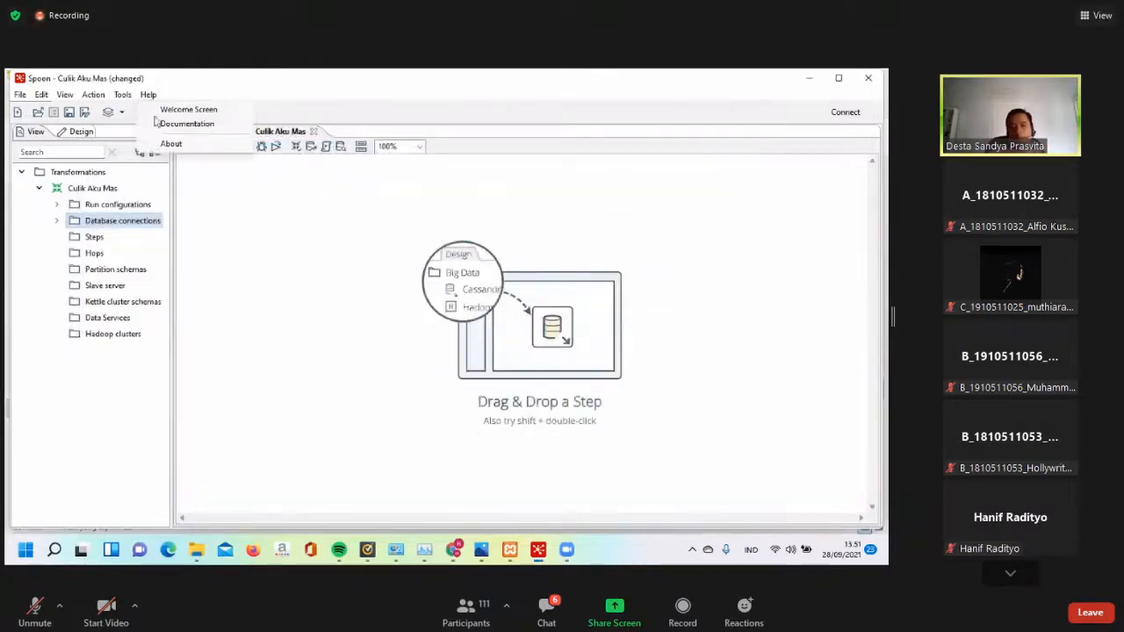
pyautogui.click(172, 144)
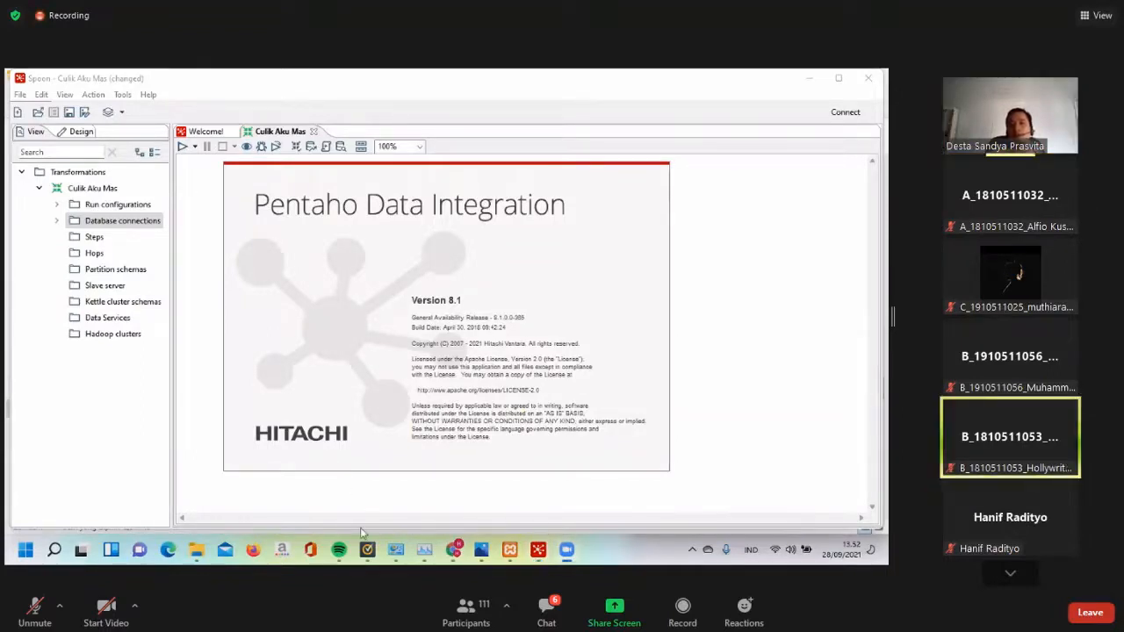
pyautogui.moveTo(441, 550)
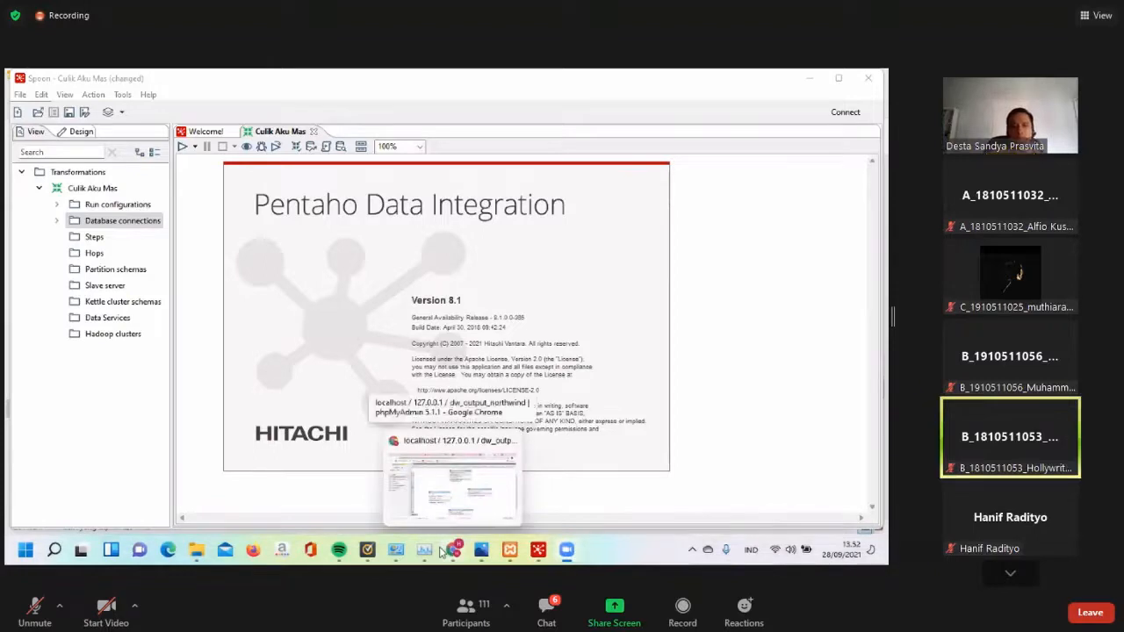
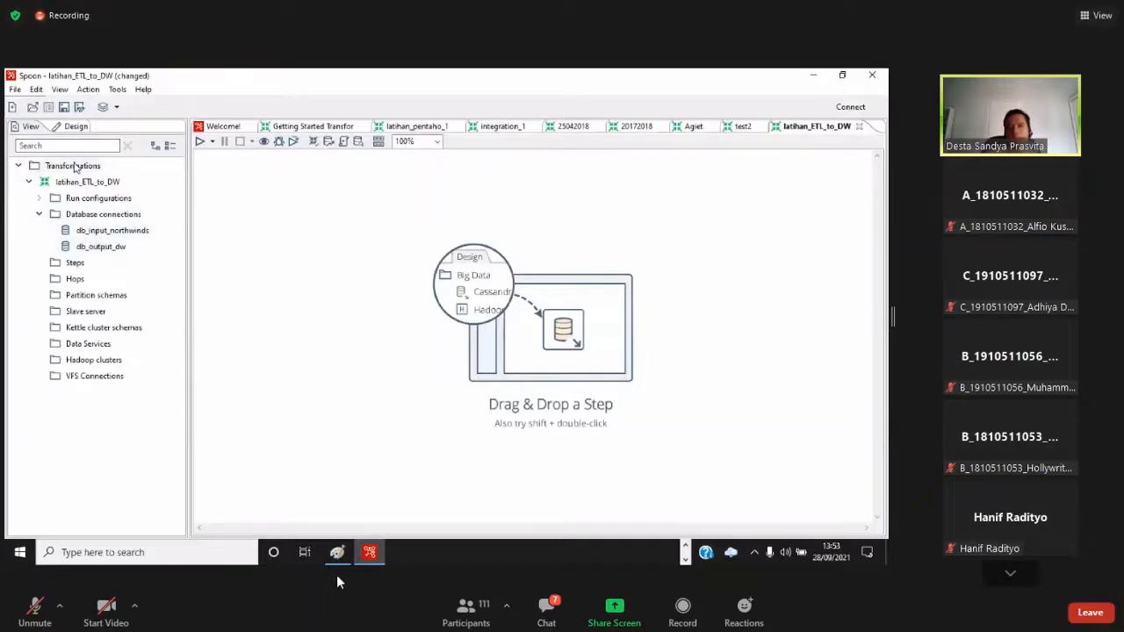
# Browse the available Input steps in the design palette of the latihan_ETL_to_DW transformation
pyautogui.click(71, 126)
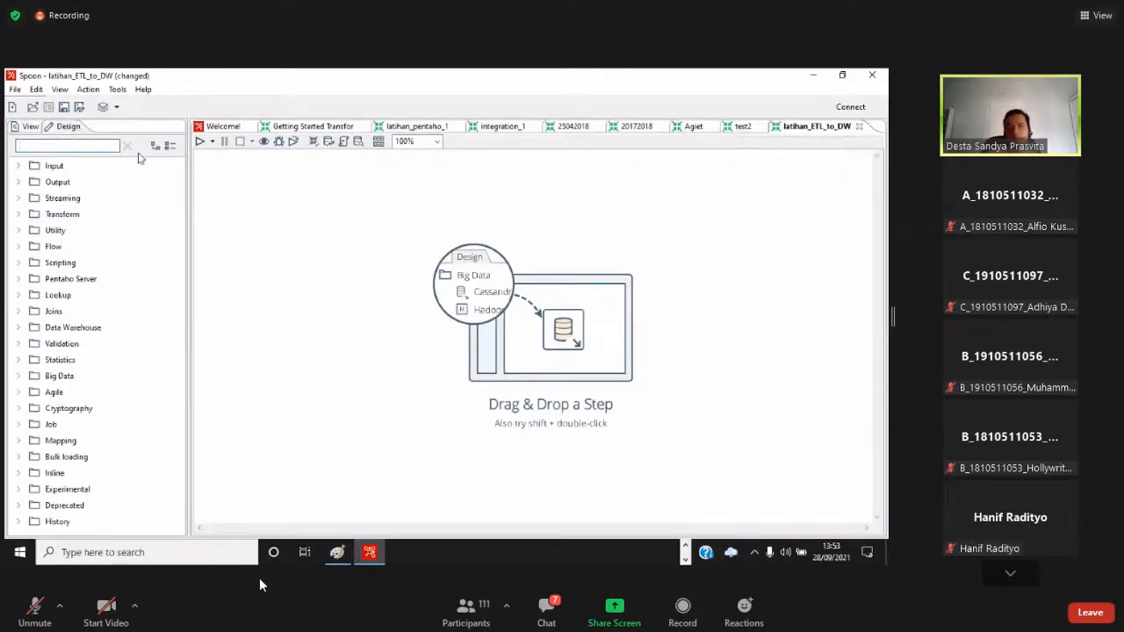
pyautogui.click(19, 166)
pyautogui.scroll(-6, 82, 299)
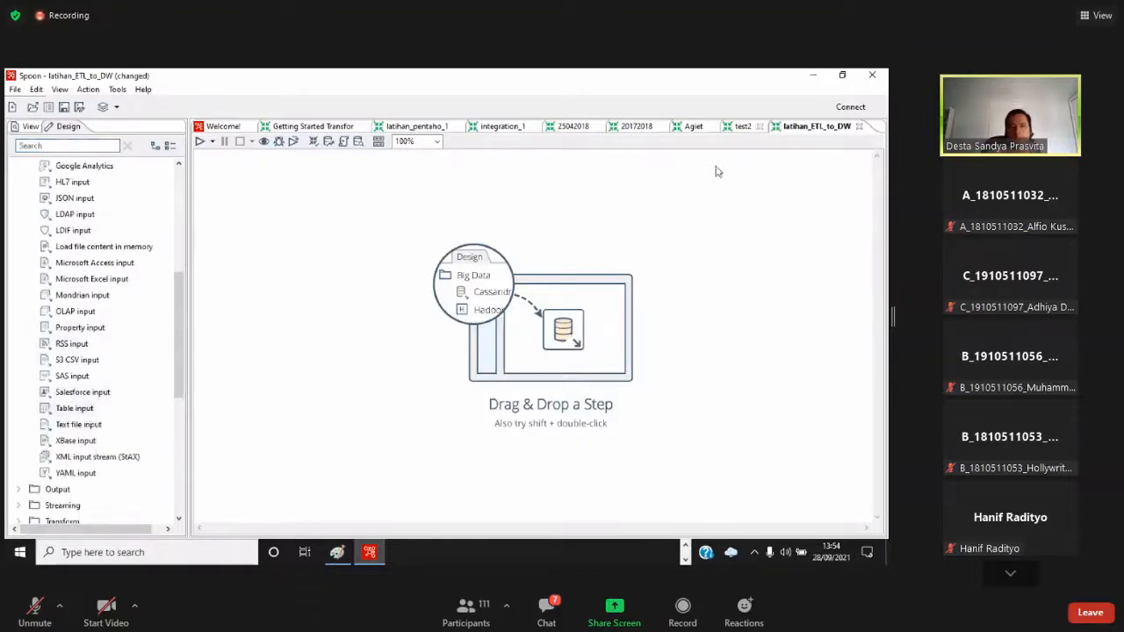
# Copy the whole SQL query from the Table input step of the test2 transformation and return to latihan_ETL_to_DW
pyautogui.click(742, 128)
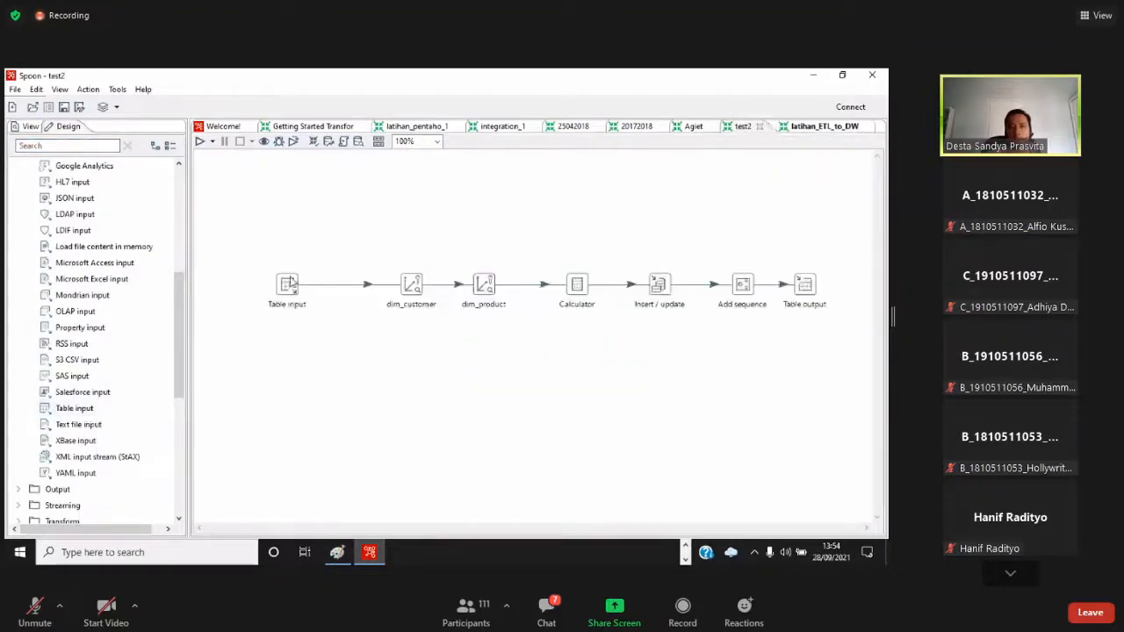
pyautogui.rightClick(289, 292)
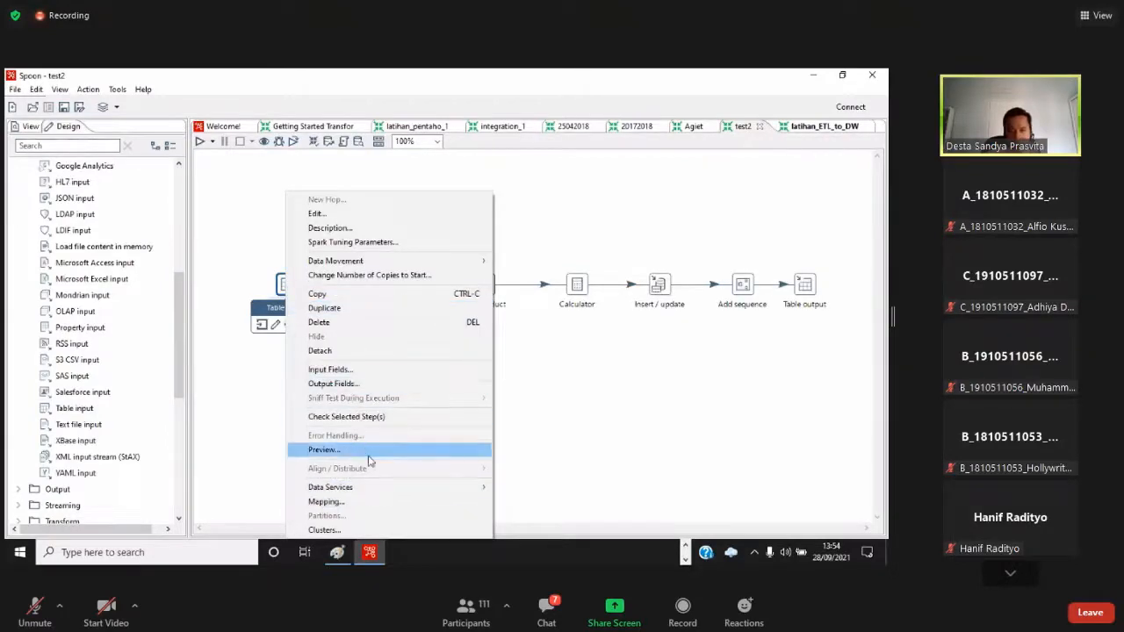
pyautogui.click(281, 287)
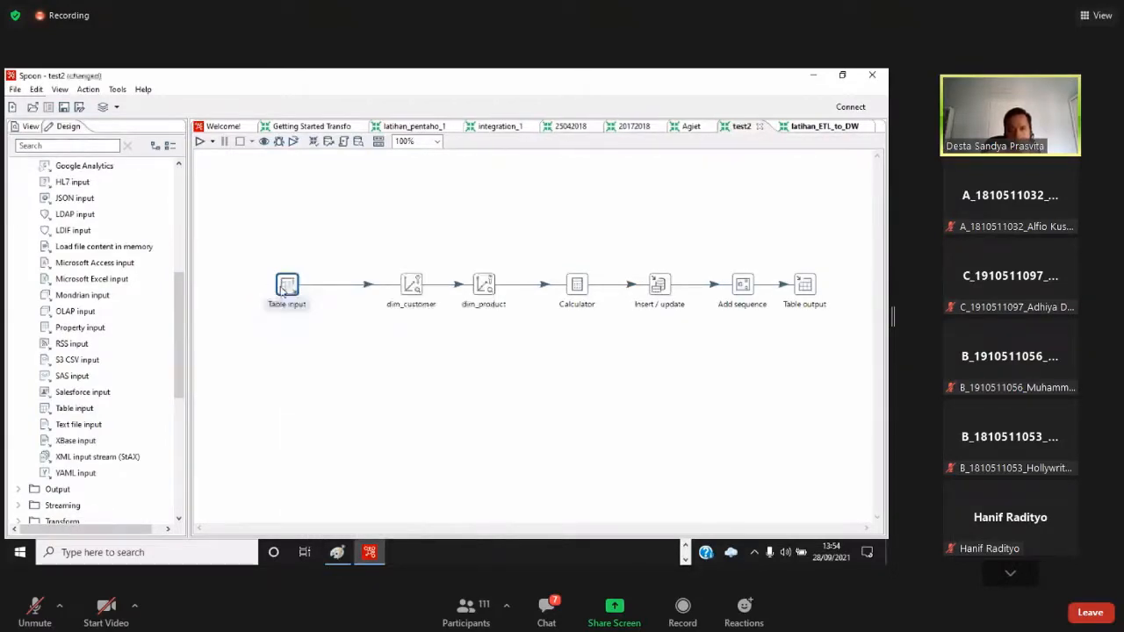
pyautogui.doubleClick(281, 287)
pyautogui.hotkey('ctrl', 'a')
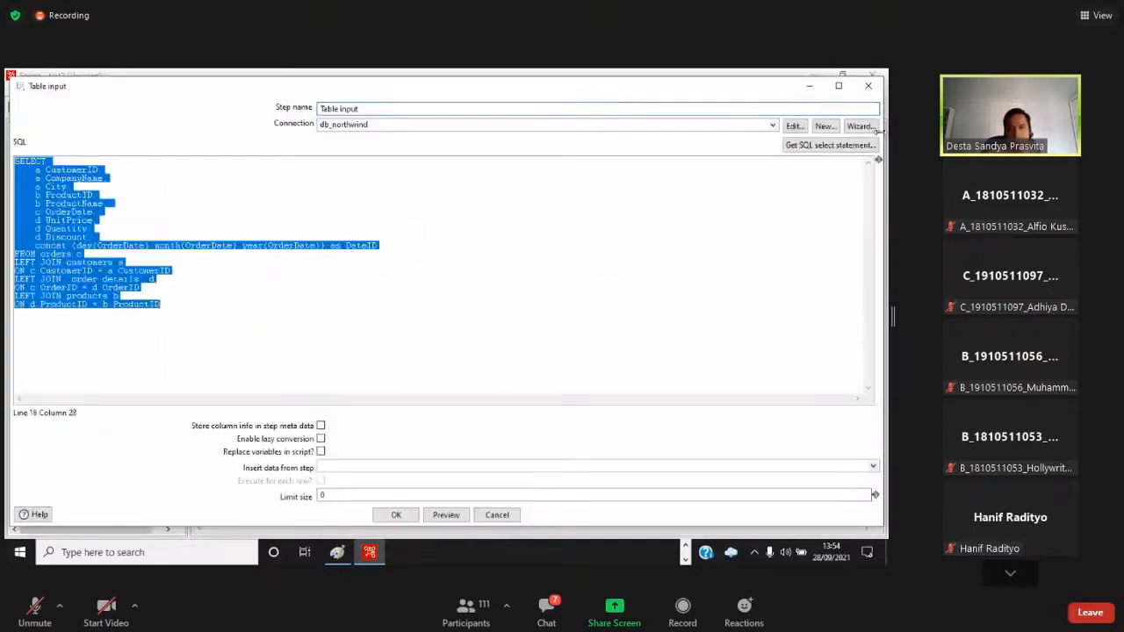
pyautogui.click(868, 85)
pyautogui.click(835, 130)
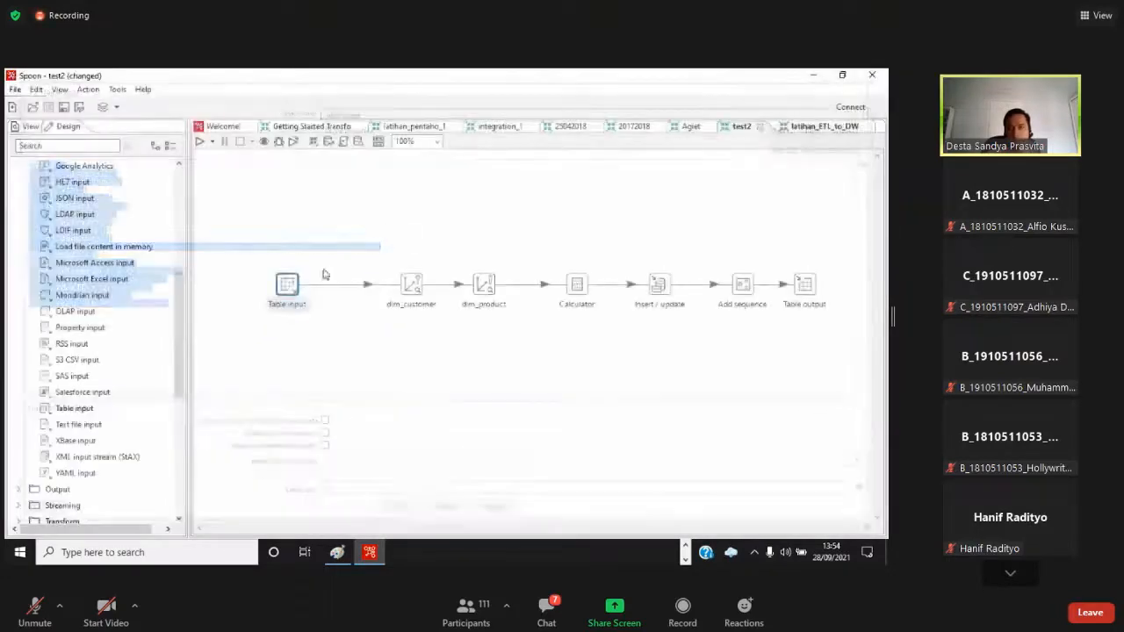
# Search the design steps for "tab" and place a Table input step on the empty latihan_ETL_to_DW canvas
pyautogui.rightClick(324, 273)
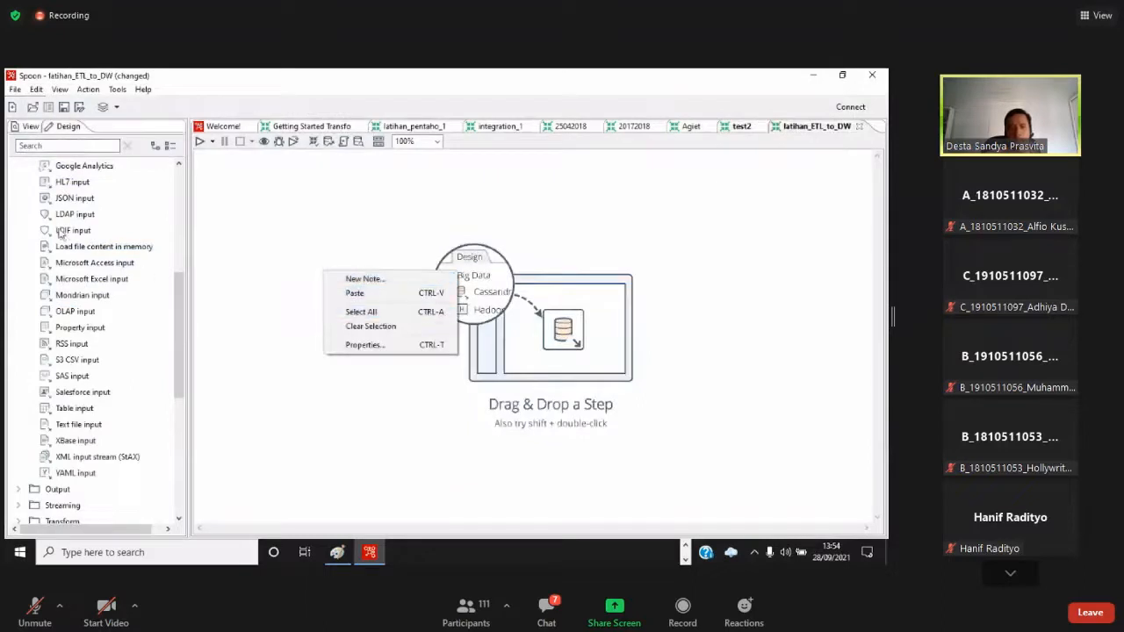
pyautogui.click(248, 251)
pyautogui.scroll(2, 94, 454)
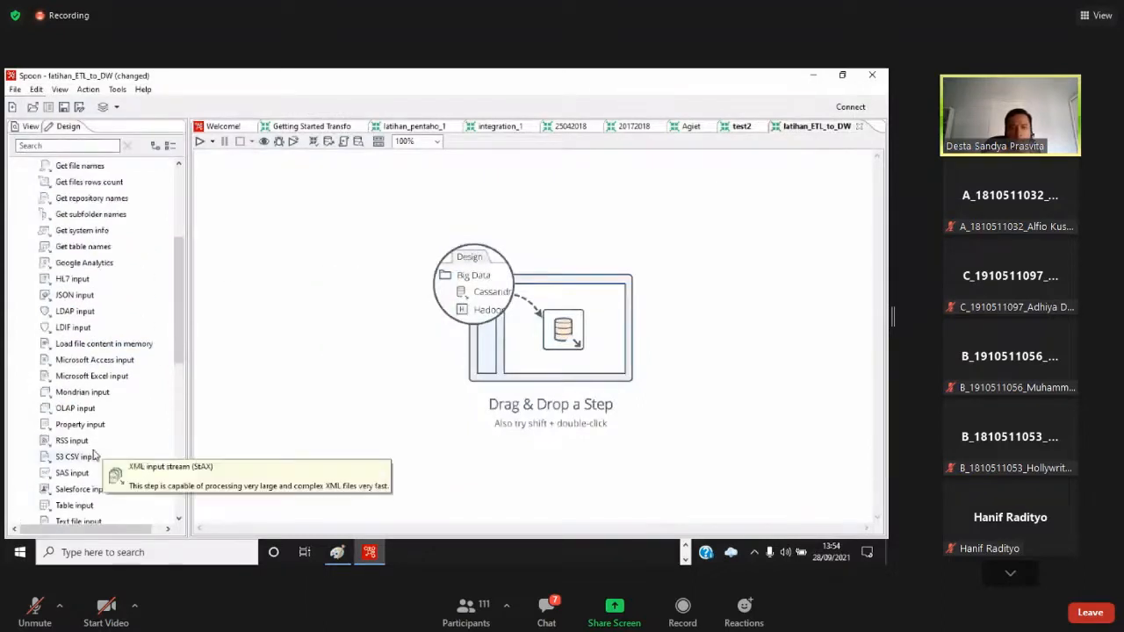
pyautogui.scroll(4, 94, 446)
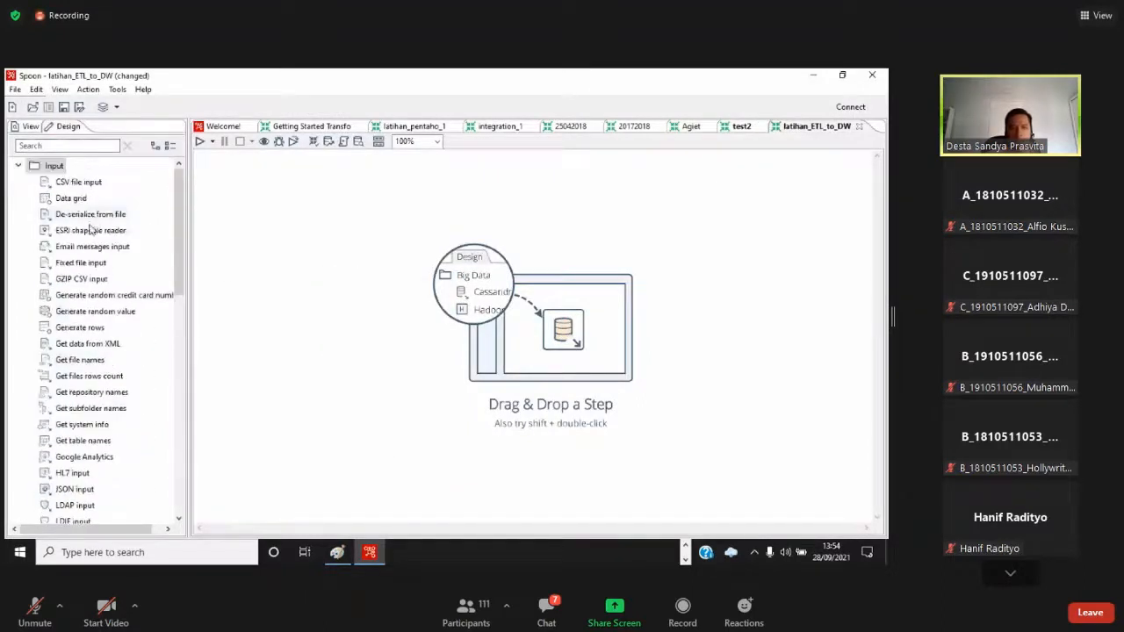
pyautogui.click(70, 147)
pyautogui.write('tab')
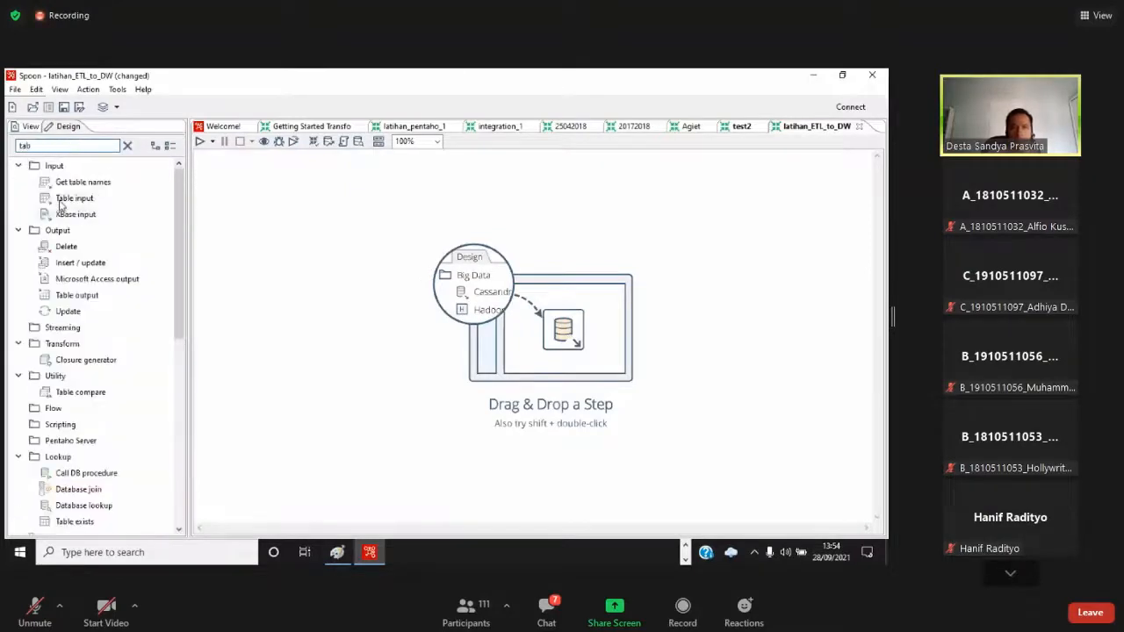
pyautogui.moveTo(74, 198); pyautogui.dragTo(339, 295)
# Name the new Table input step Input_DB_Northwind and set its connection to db_input_northwinds
pyautogui.doubleClick(341, 297)
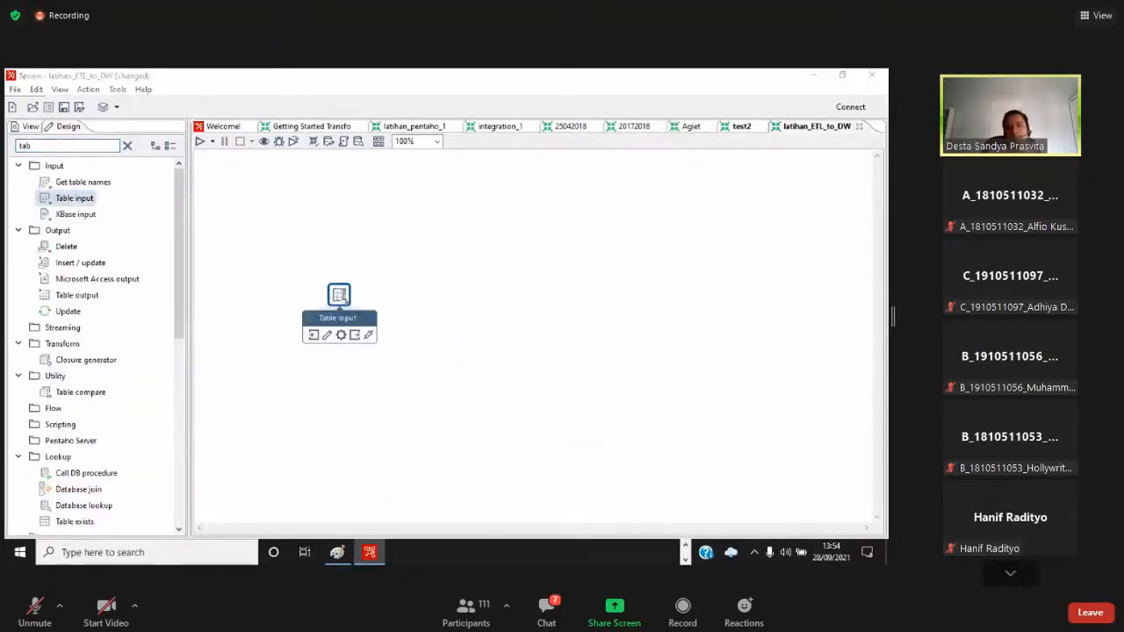
pyautogui.press('BackSpace')
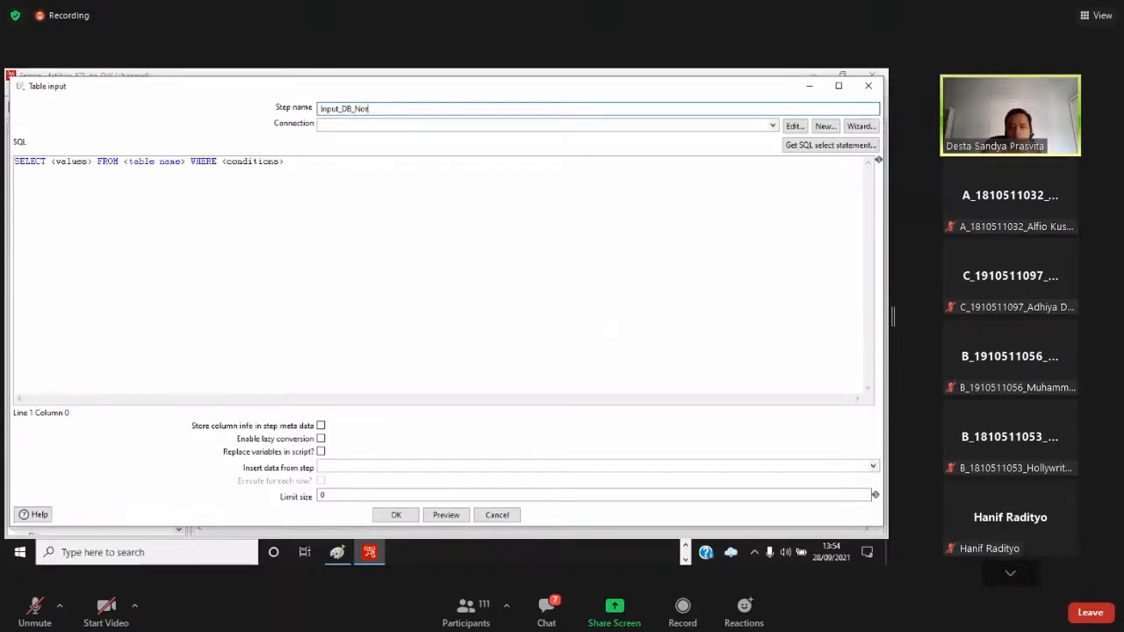
pyautogui.write('thwind')
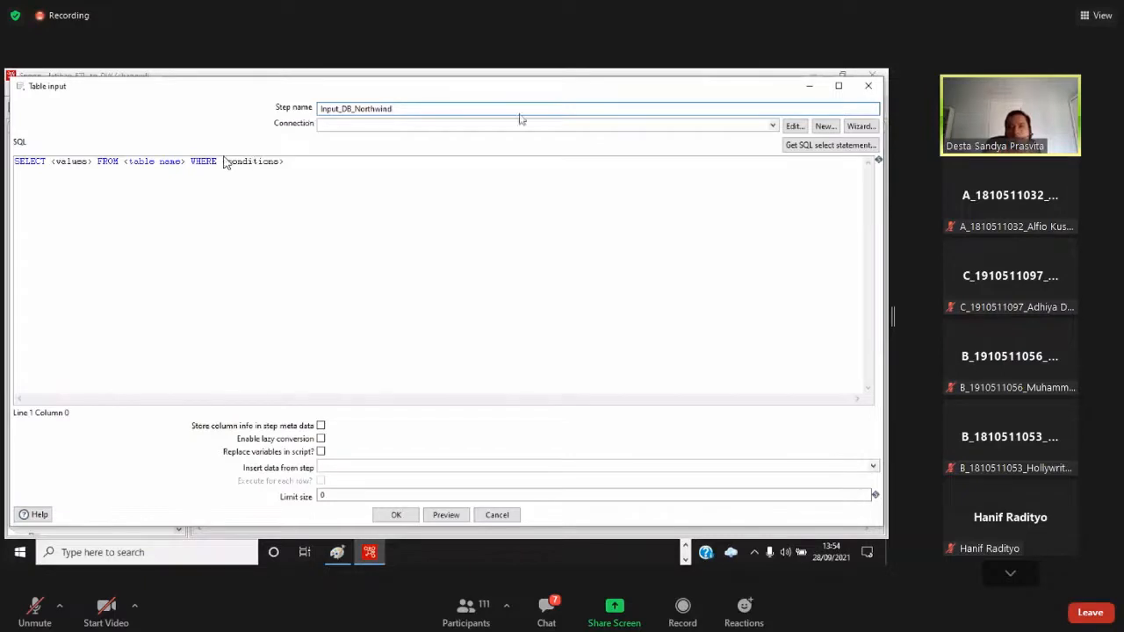
pyautogui.click(772, 125)
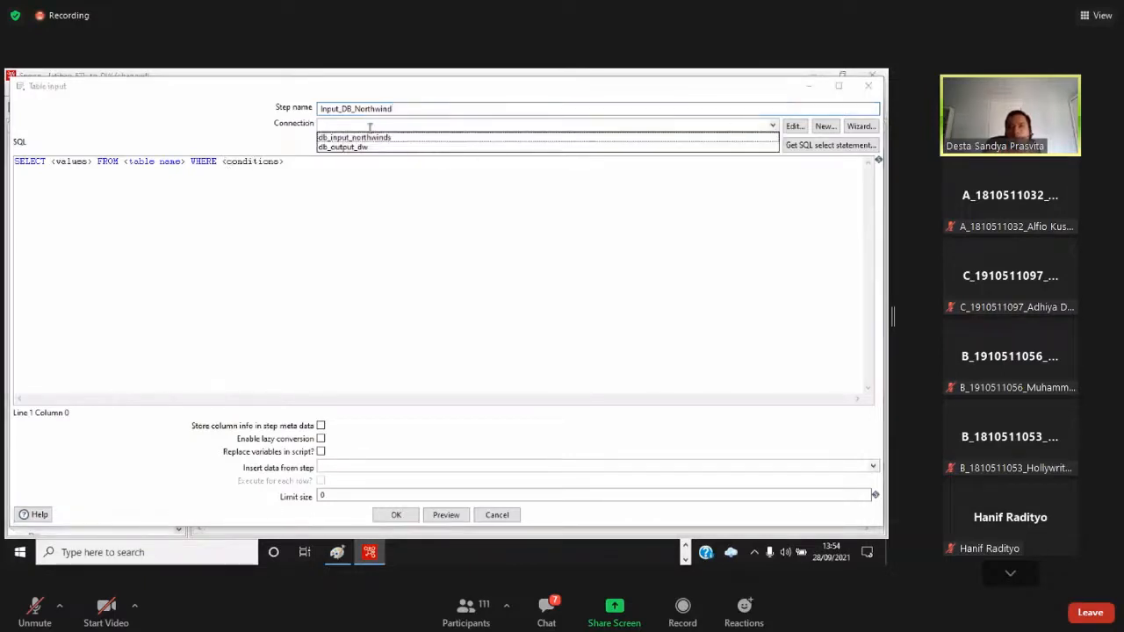
pyautogui.click(274, 122)
pyautogui.click(772, 128)
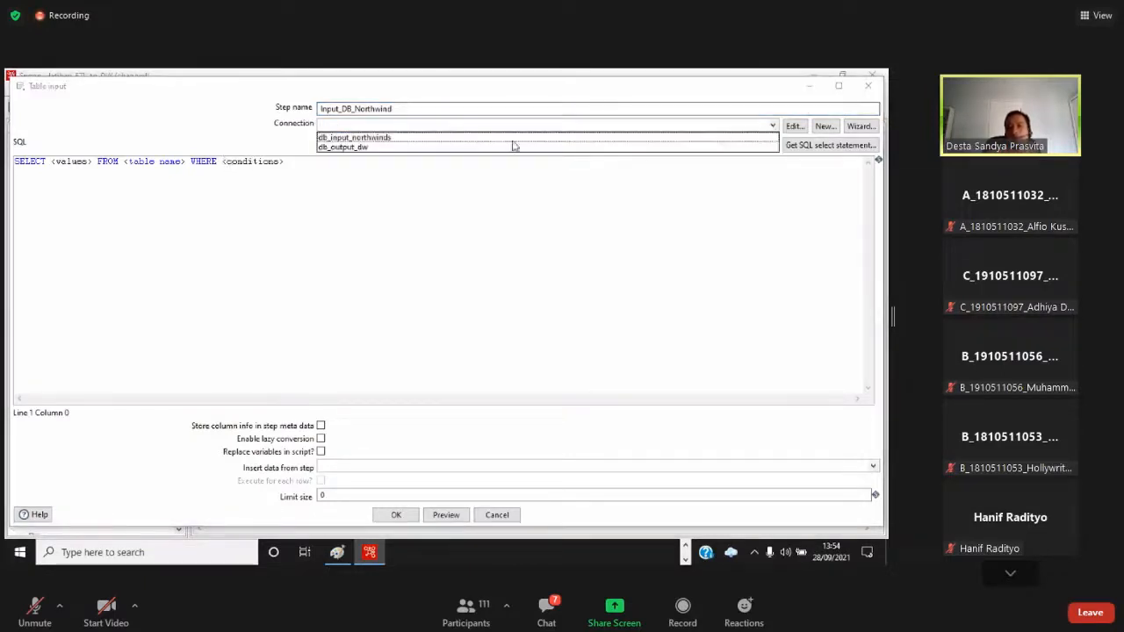
pyautogui.click(359, 138)
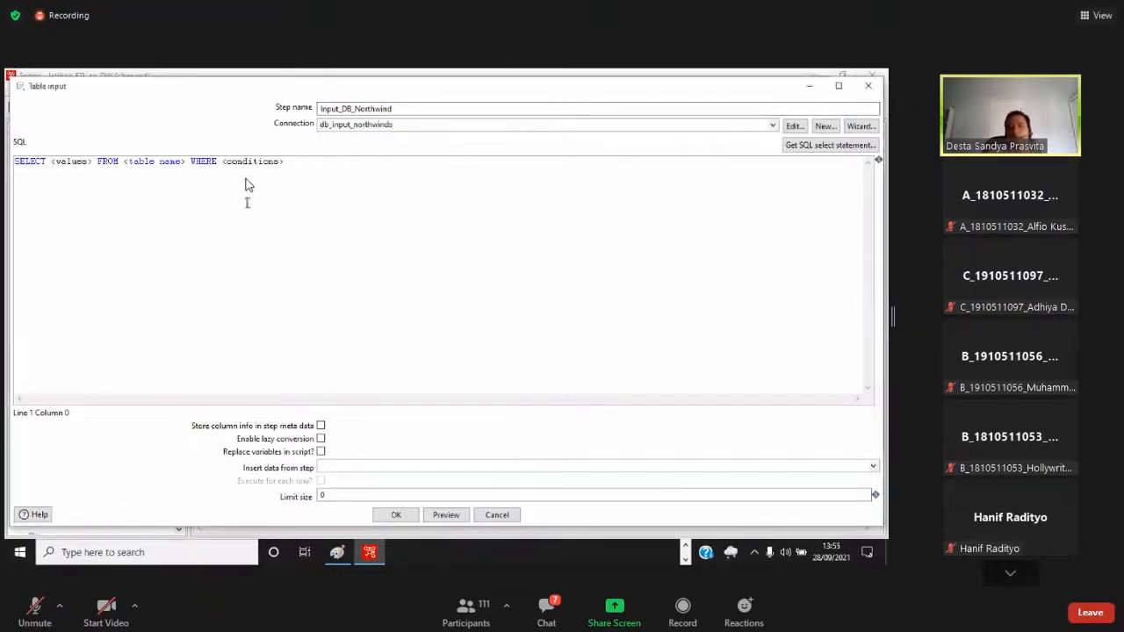
# Replace the default SQL statement of Input_DB_Northwind with the copied query joining orders, customers, order details and products
pyautogui.click(319, 201)
pyautogui.hotkey('ctrl', 'a')
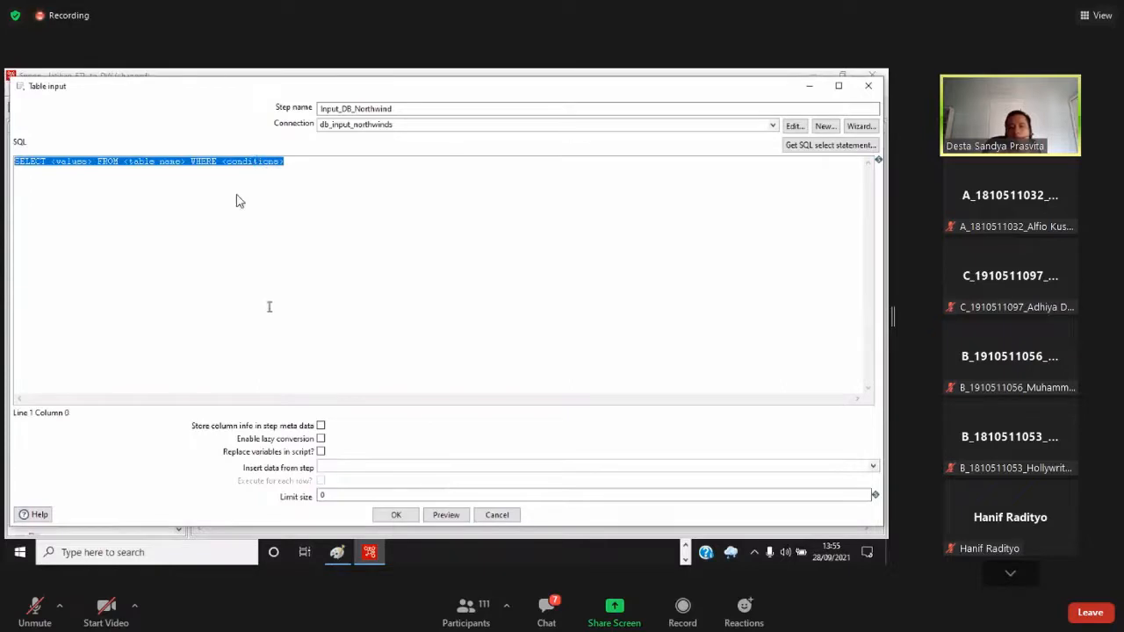
pyautogui.hotkey('ctrl', 'v')
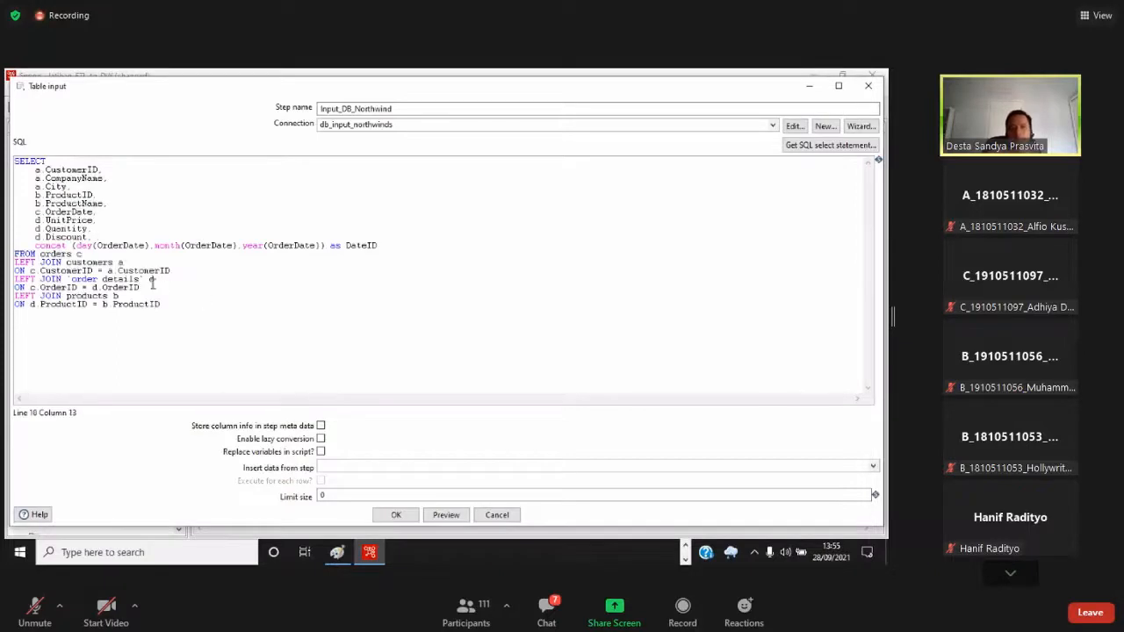
# Clear the SQL statement, view the db_input_northwinds tables in the Database Explorer, close it and paste the query back
pyautogui.hotkey('ctrl', 'a')
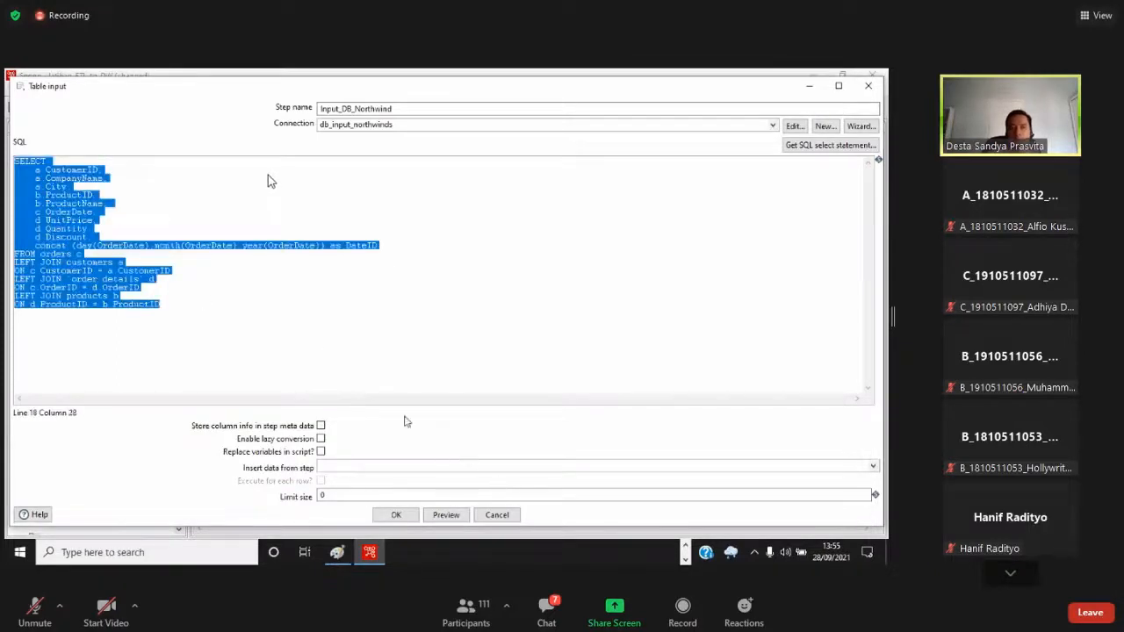
pyautogui.click(248, 312)
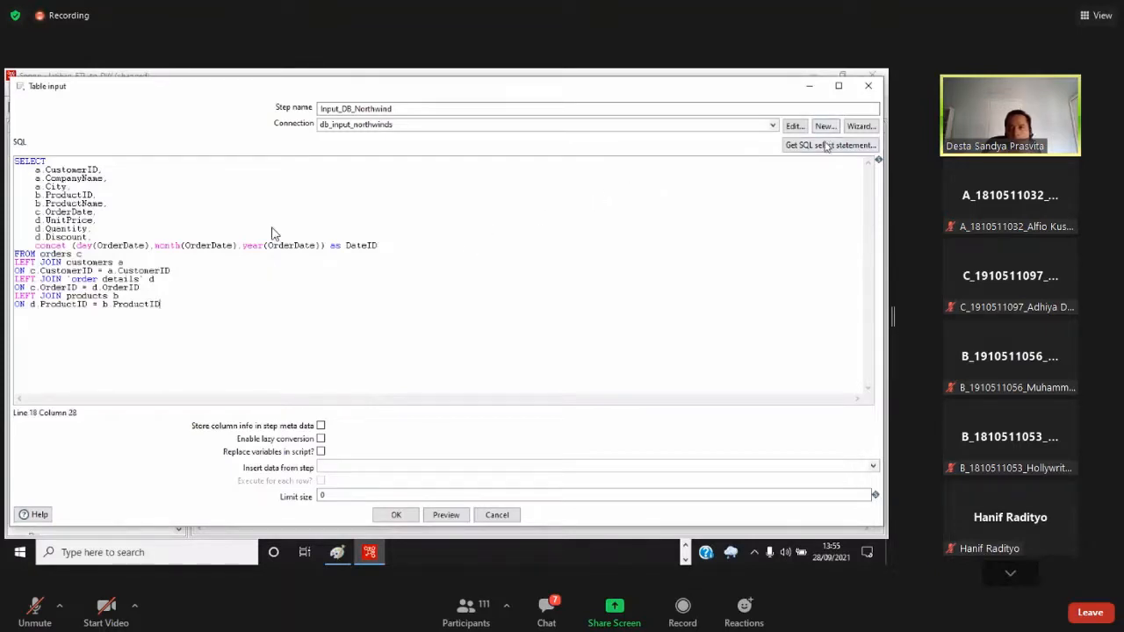
pyautogui.click(747, 194)
pyautogui.hotkey('ctrl', 'a')
pyautogui.hotkey('ctrl', 'c')
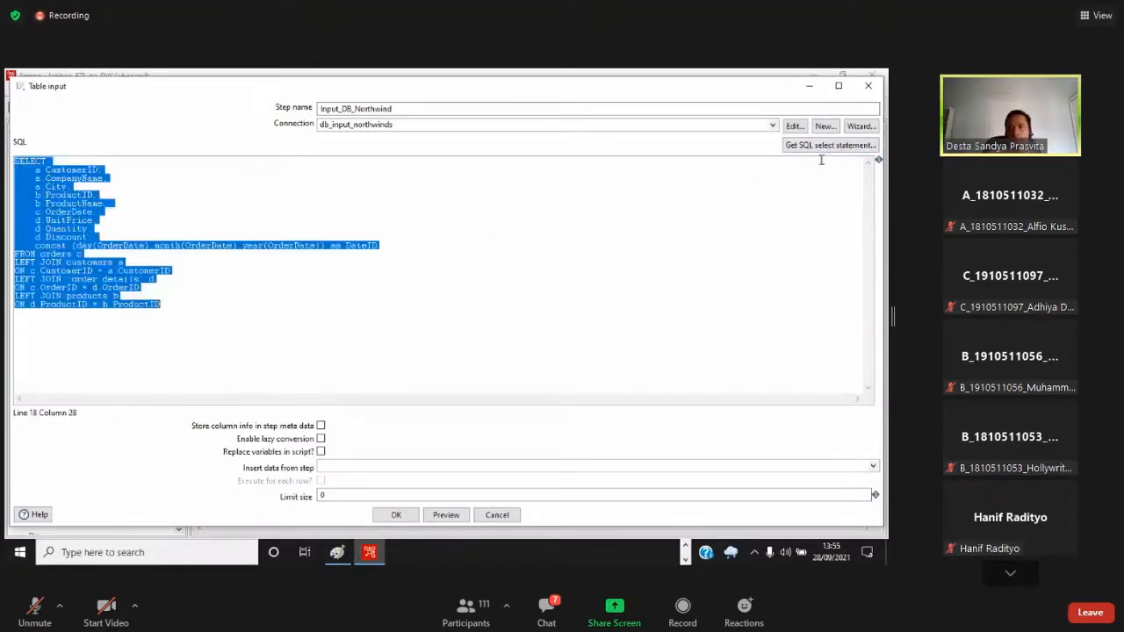
pyautogui.press('Delete')
pyautogui.click(835, 145)
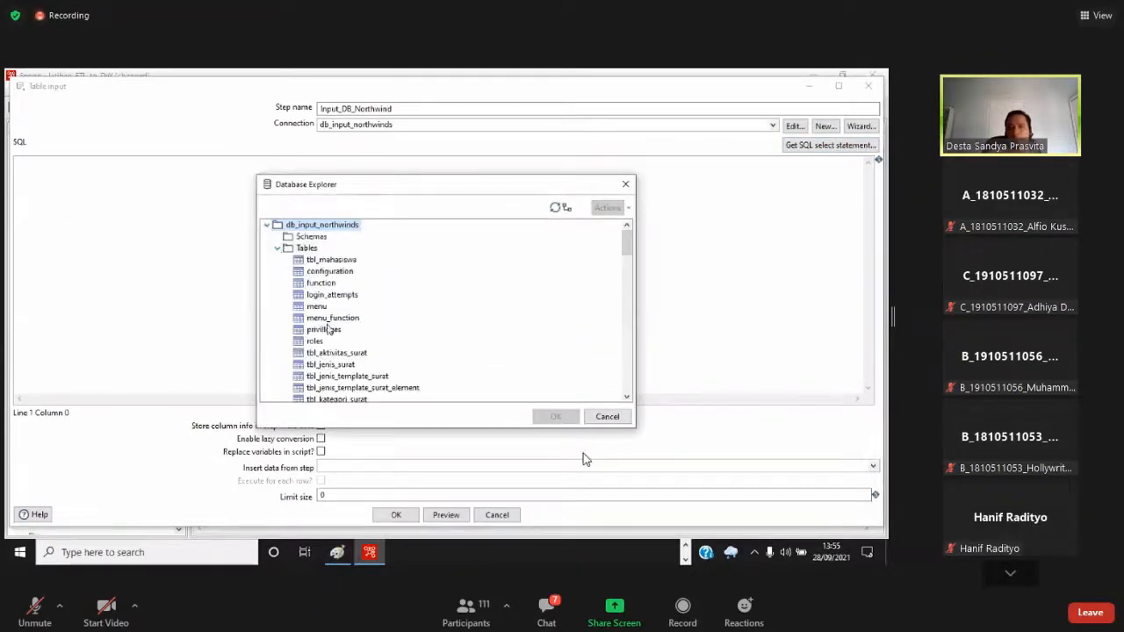
pyautogui.click(625, 183)
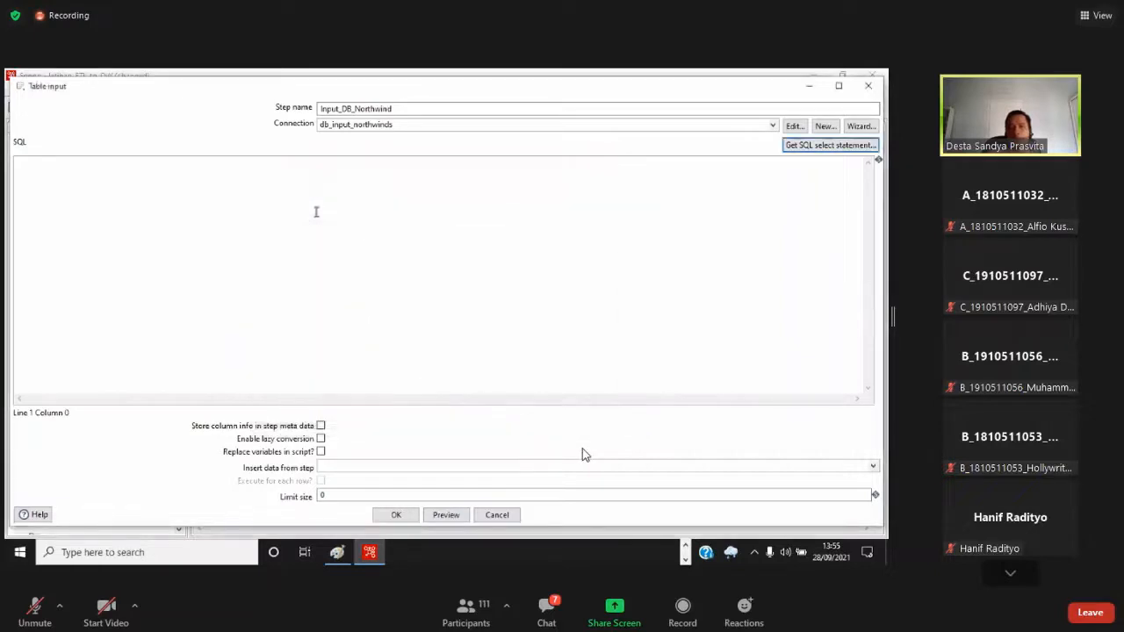
pyautogui.hotkey('ctrl', 'v')
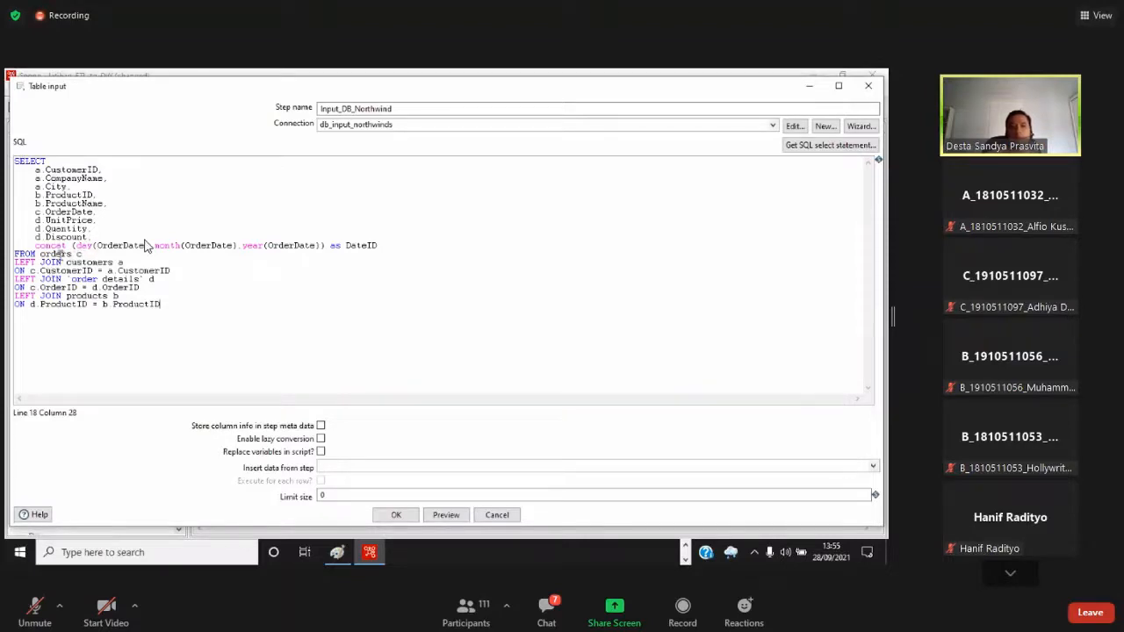
# Review the SQL statement of Input_DB_Northwind, matching the selected columns to the orders, customers, order details and products tables
pyautogui.click(61, 255)
pyautogui.click(546, 599)
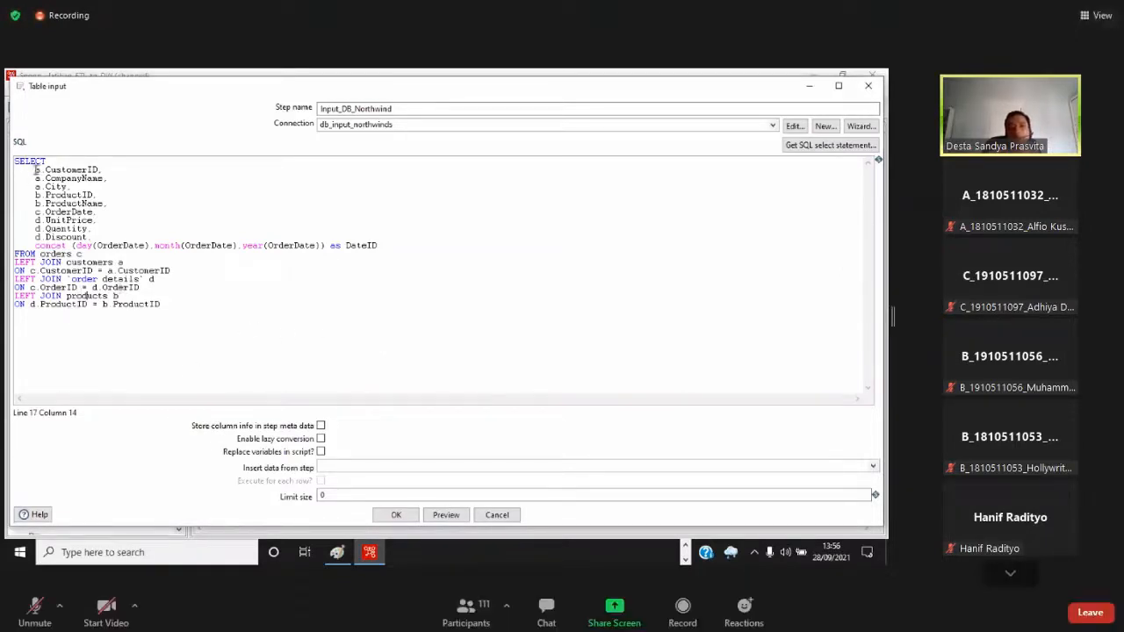
pyautogui.moveTo(35, 170); pyautogui.dragTo(123, 177)
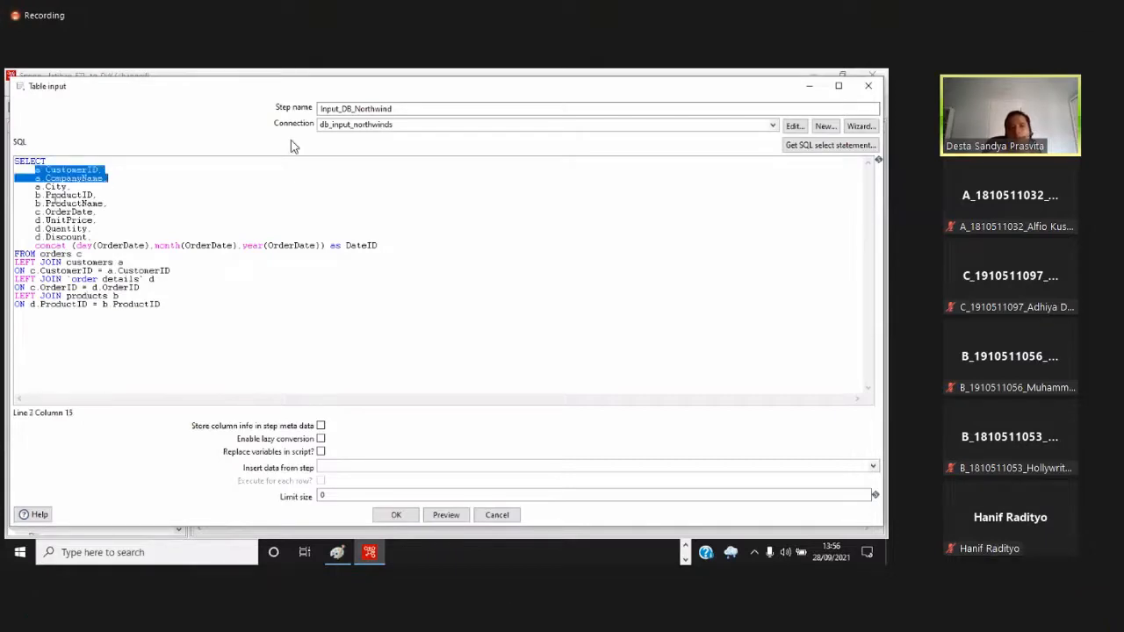
pyautogui.moveTo(49, 195); pyautogui.dragTo(113, 204)
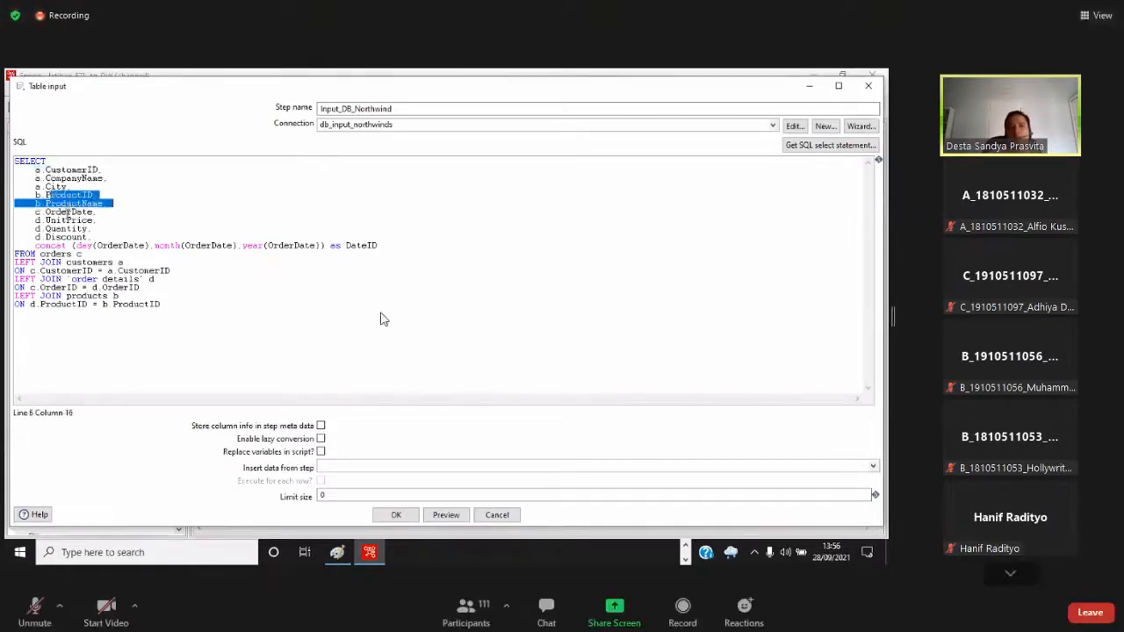
pyautogui.click(64, 211)
pyautogui.click(65, 220)
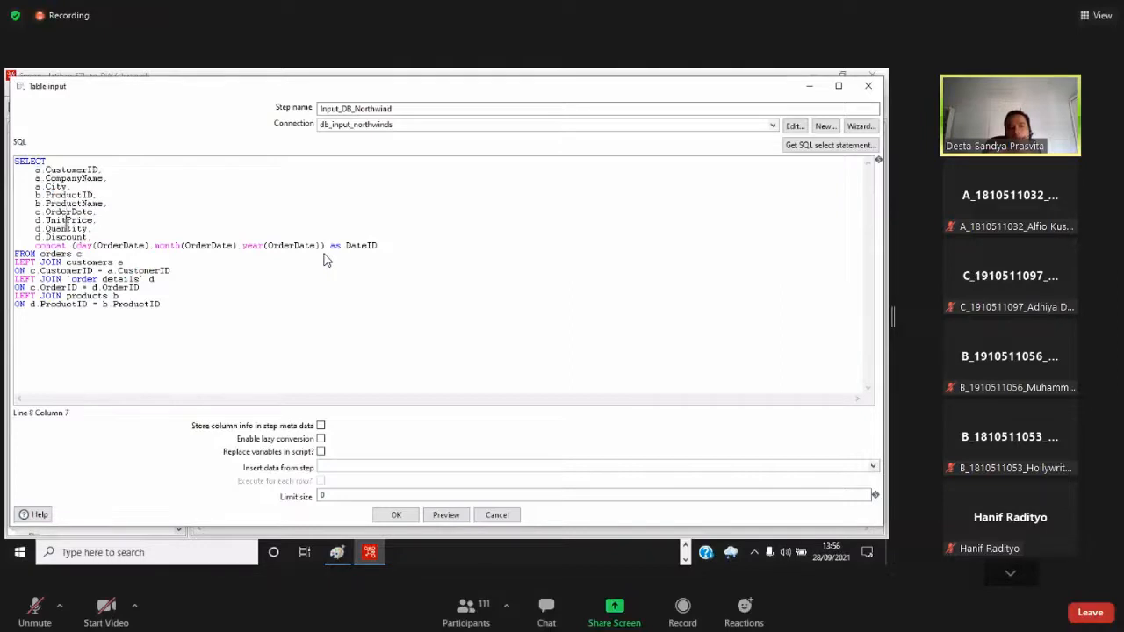
pyautogui.click(72, 237)
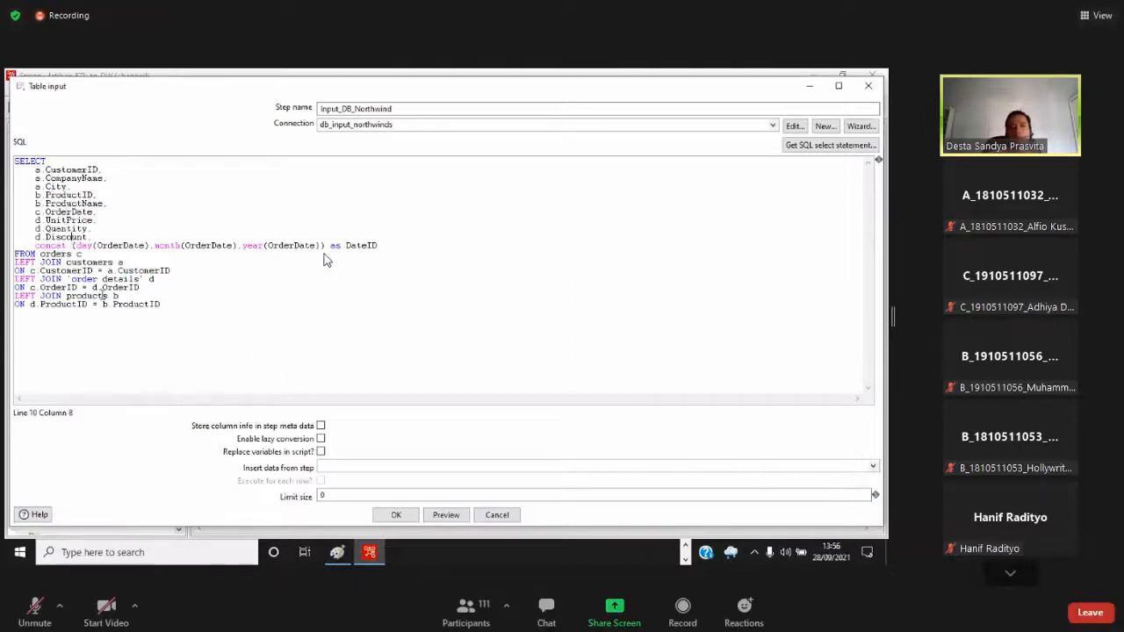
pyautogui.click(194, 316)
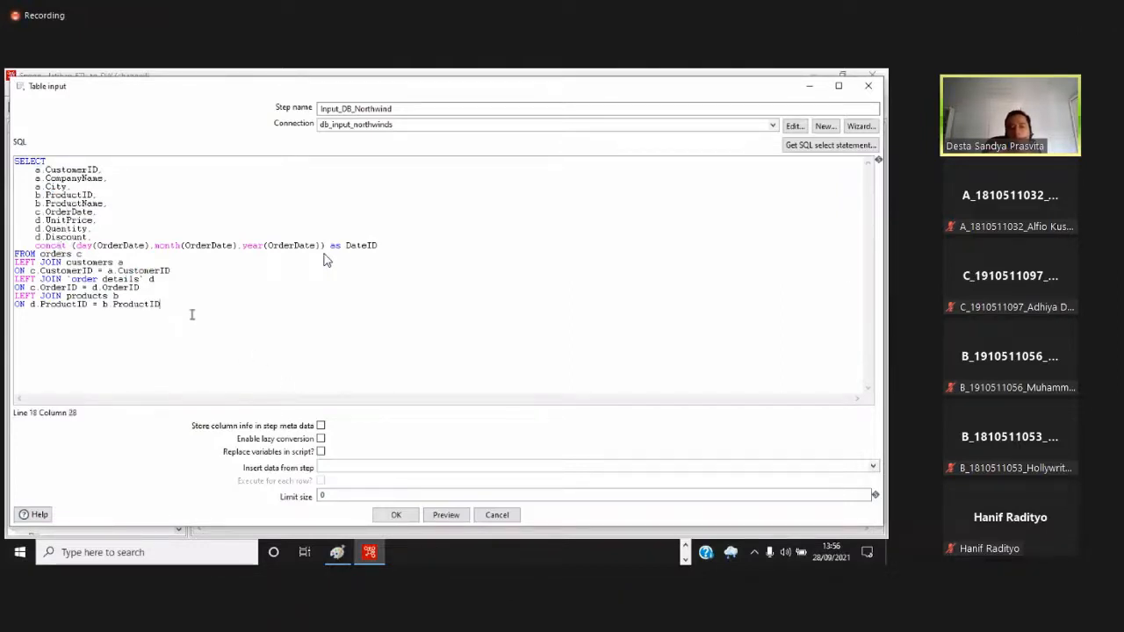
pyautogui.hotkey('ctrl', 'a')
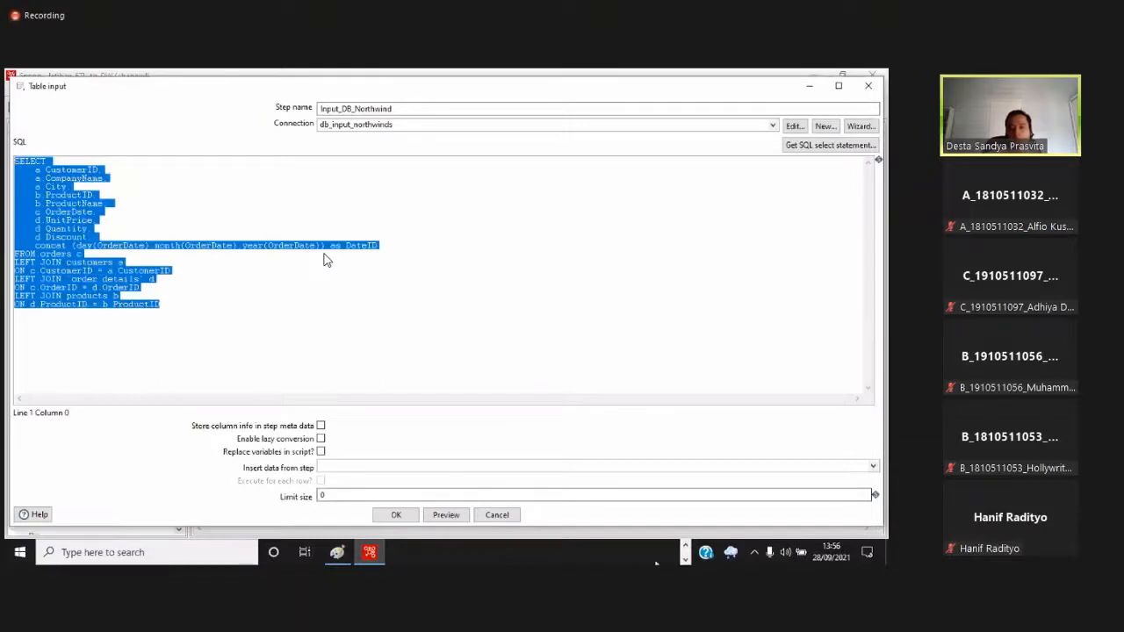
pyautogui.click(389, 313)
pyautogui.hotkey('ctrl', 'a')
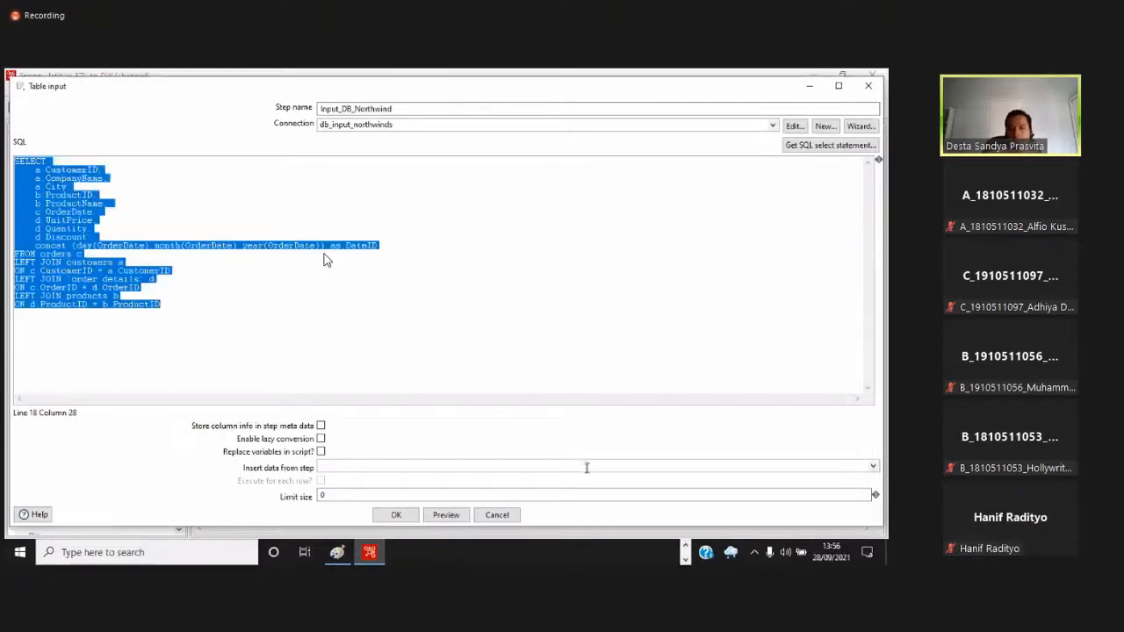
pyautogui.click(298, 220)
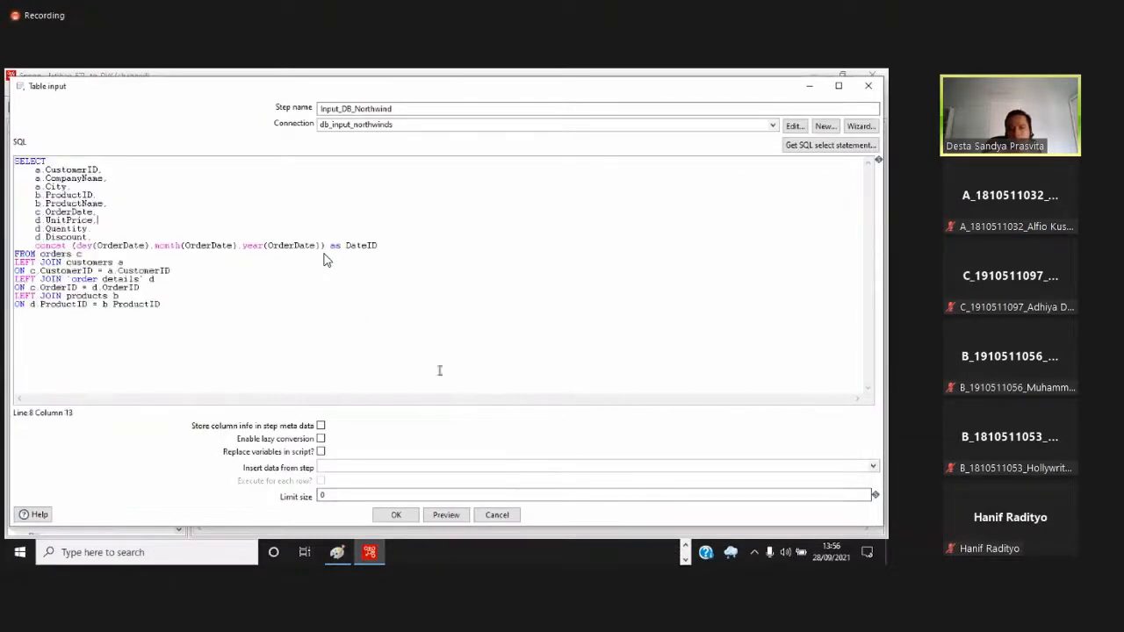
# Switch to Notepad++ and select the entire SQL query in the new 157 document
pyautogui.click(685, 546)
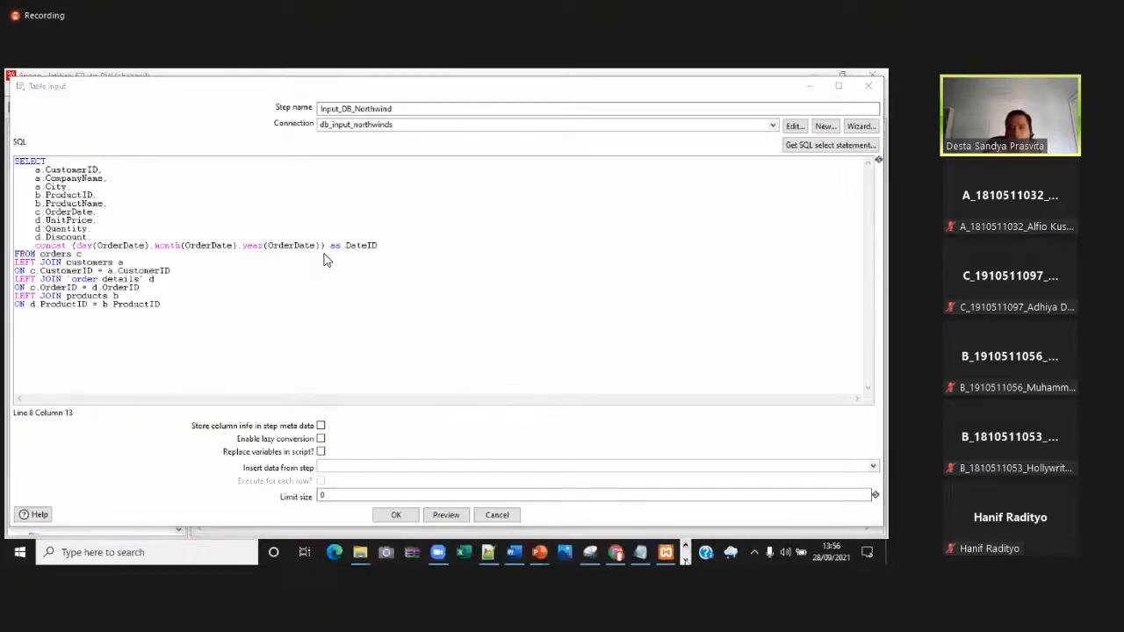
pyautogui.click(488, 553)
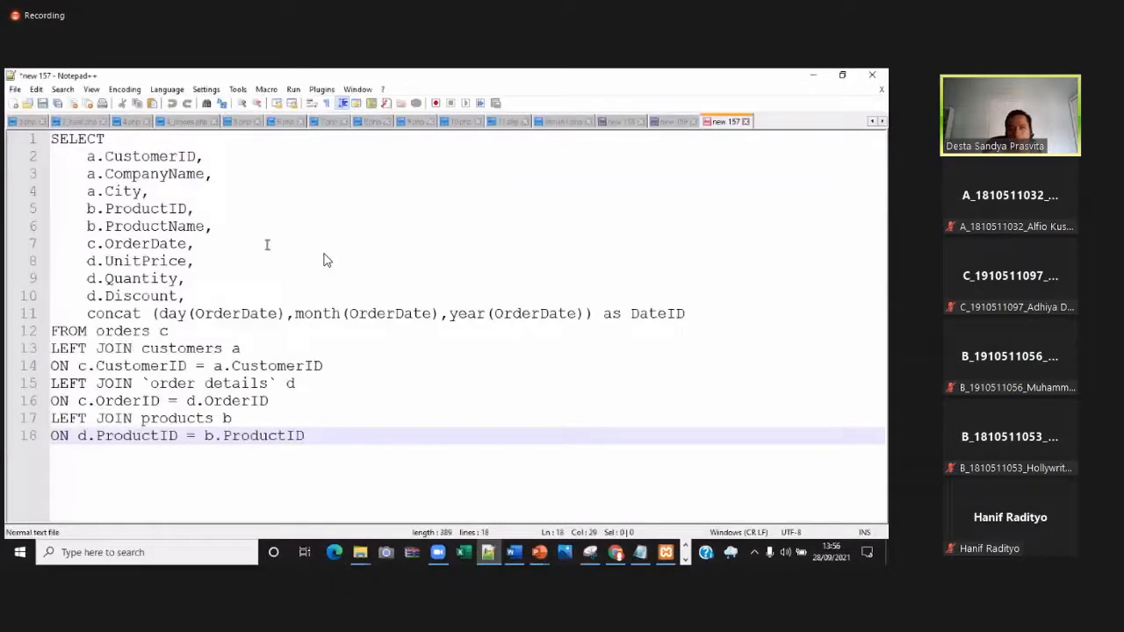
pyautogui.scroll(1, 324, 259)
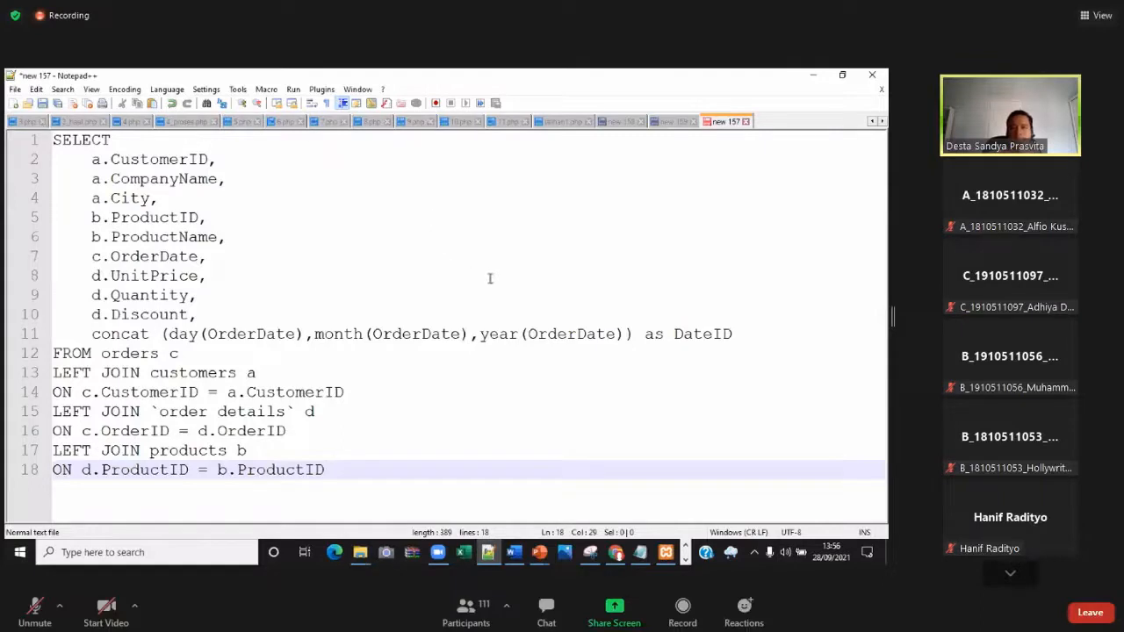
pyautogui.hotkey('ctrl', 'a')
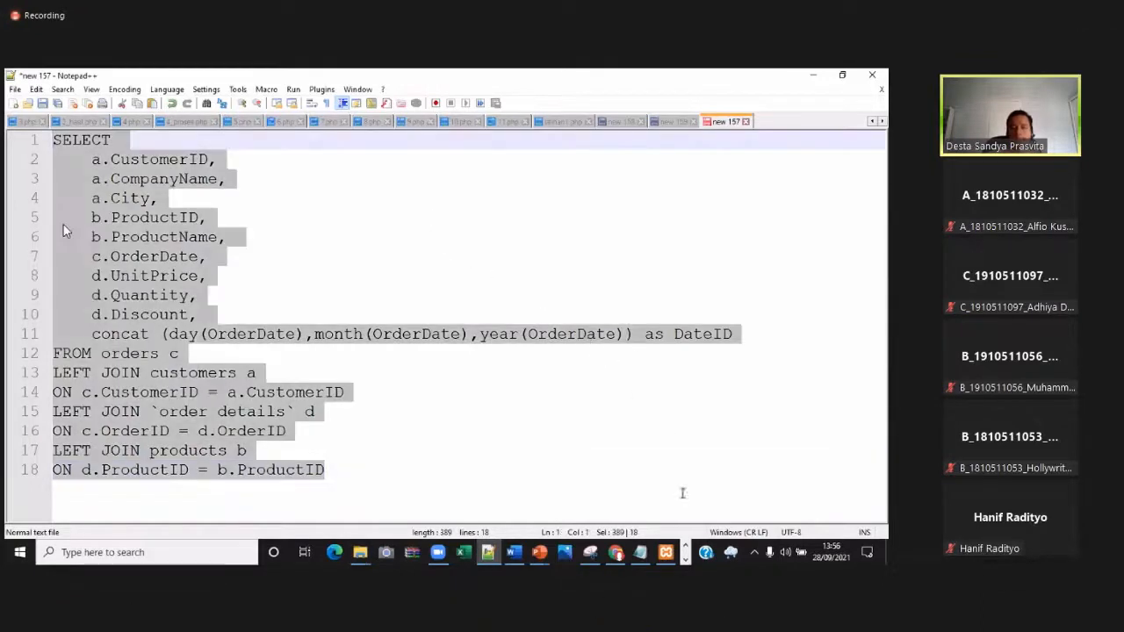
# Switch to Chrome and, on the Business Intelligence course page, search the activities for "label" and open a new label form for Pertemuan 6
pyautogui.click(615, 553)
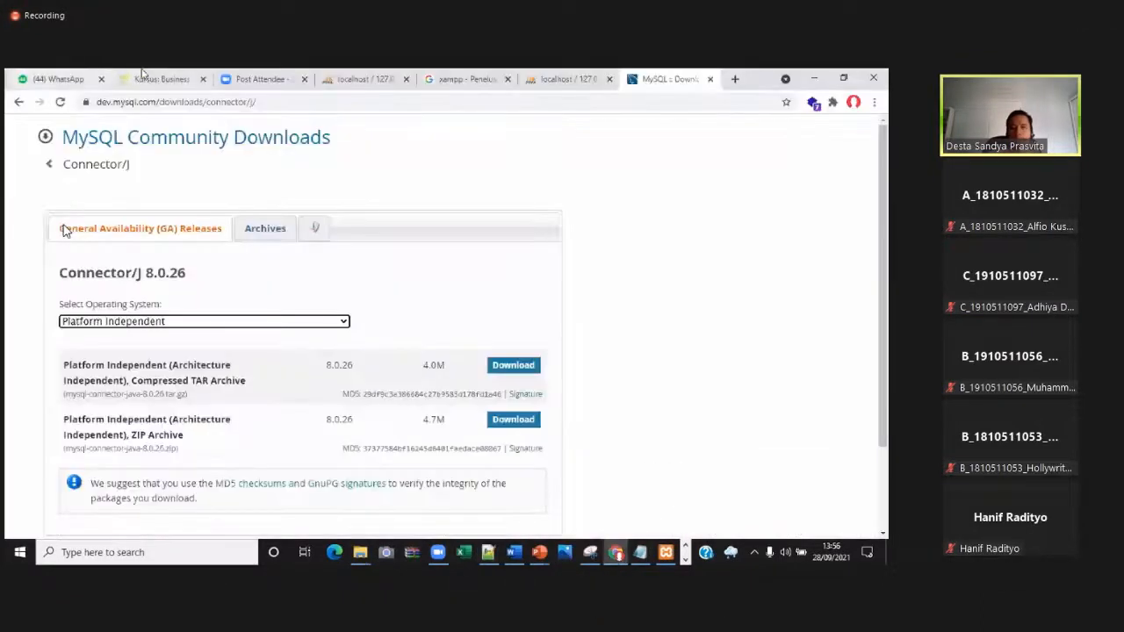
pyautogui.click(142, 74)
pyautogui.scroll(-3, 247, 244)
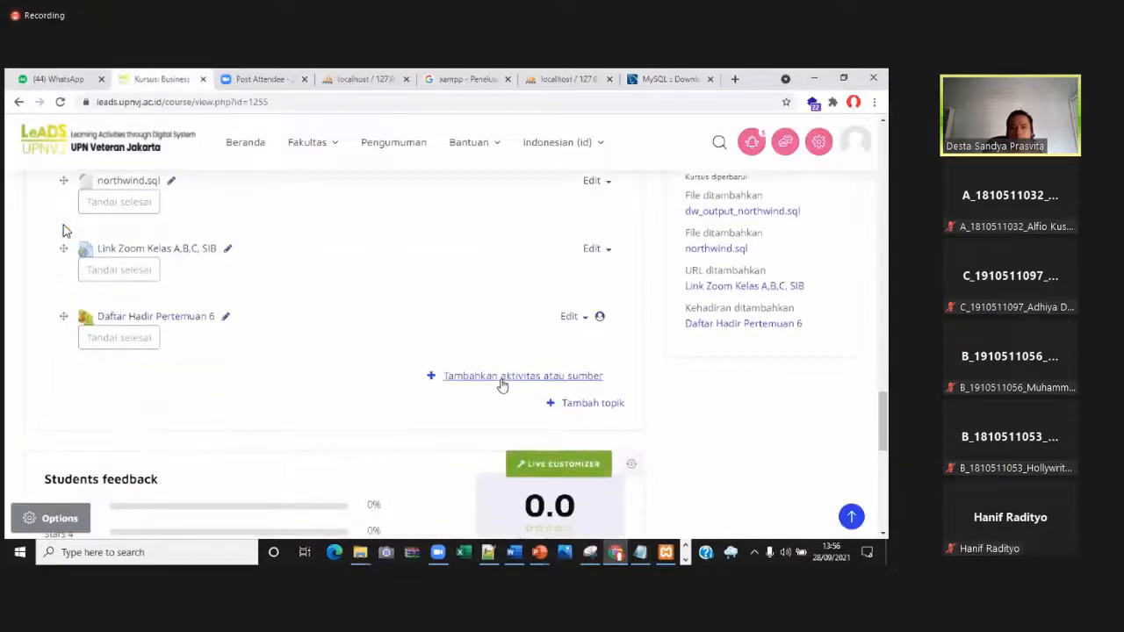
pyautogui.click(501, 377)
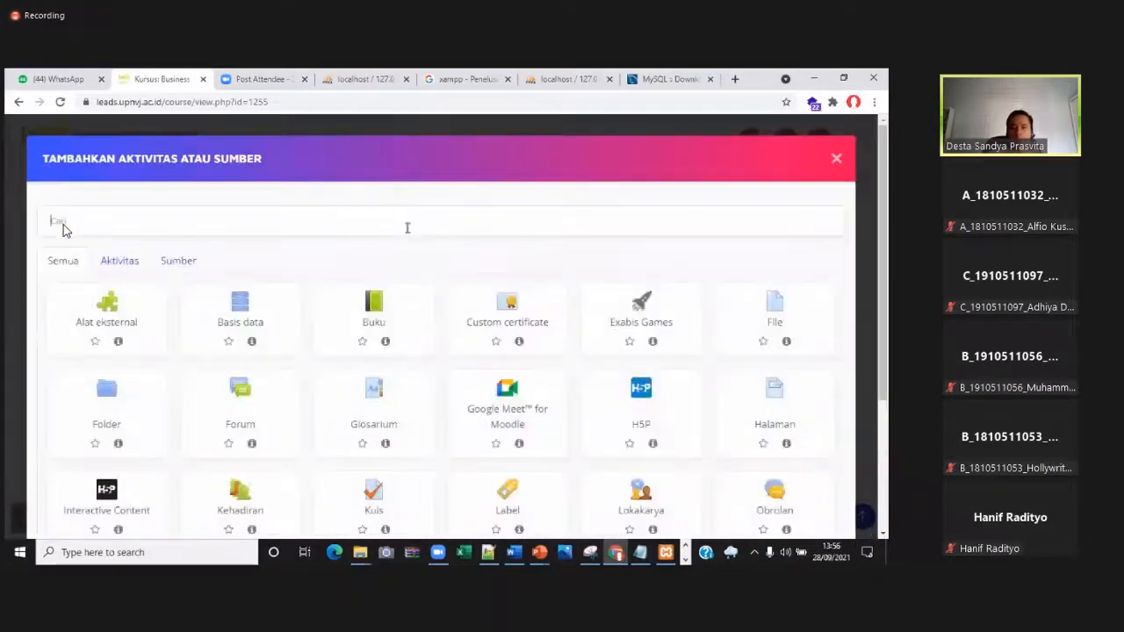
pyautogui.write('lab')
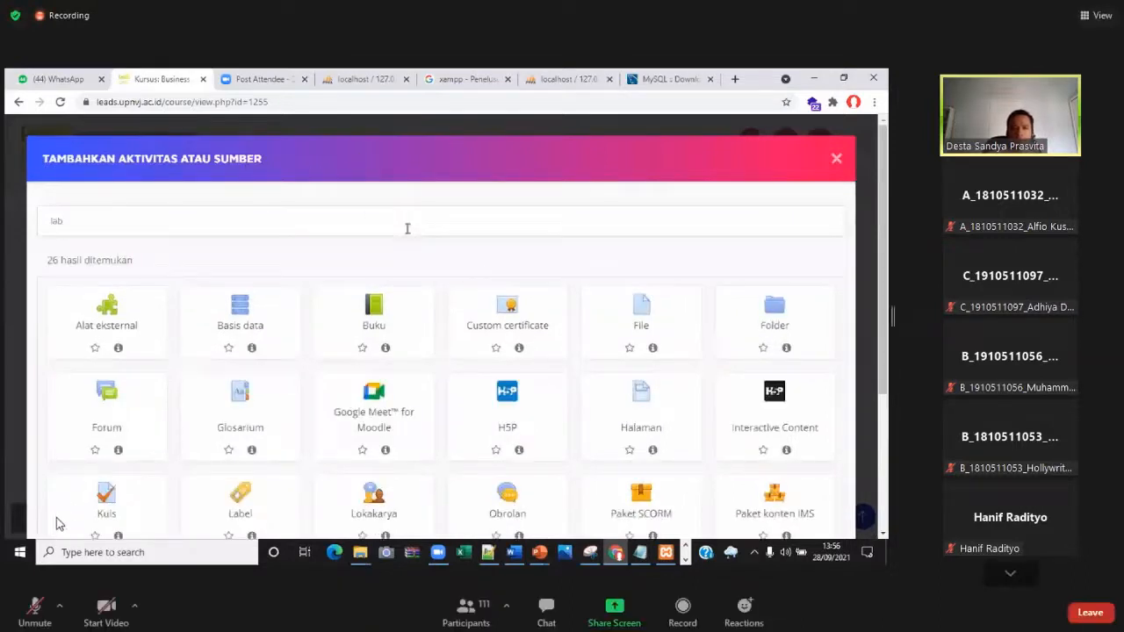
pyautogui.click(32, 614)
pyautogui.write('el')
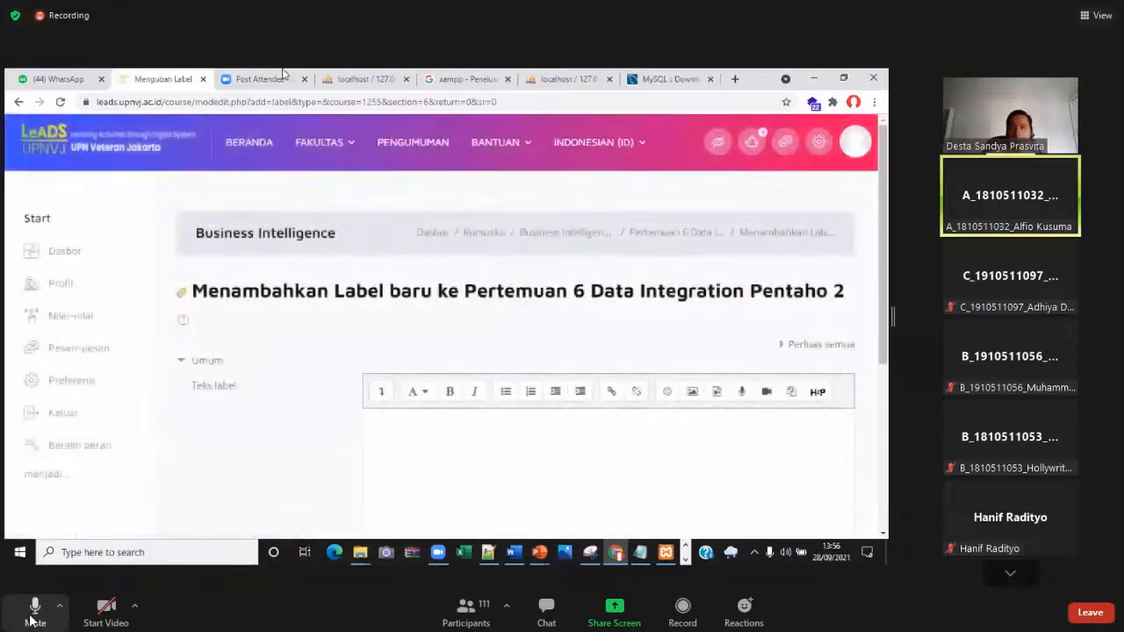
pyautogui.click(439, 555)
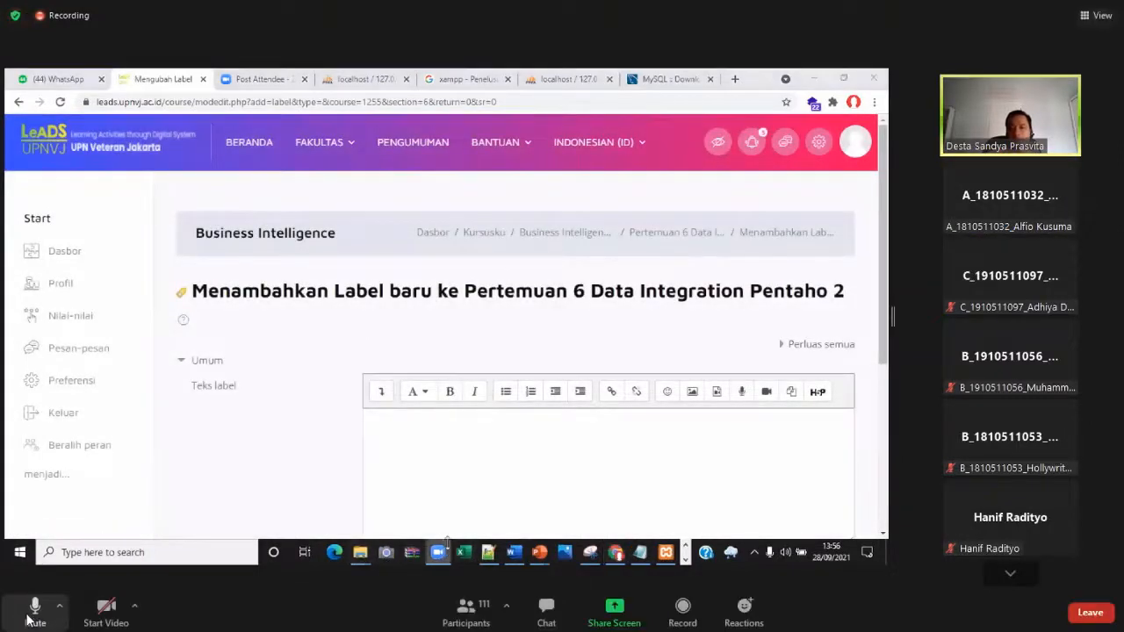
pyautogui.click(32, 614)
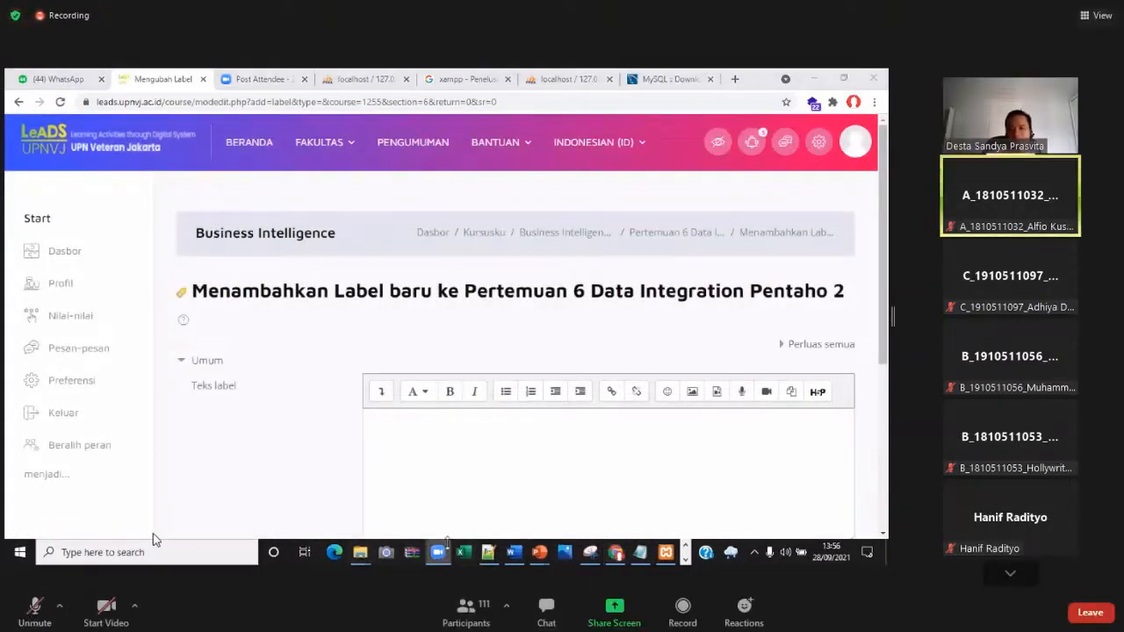
pyautogui.click(35, 615)
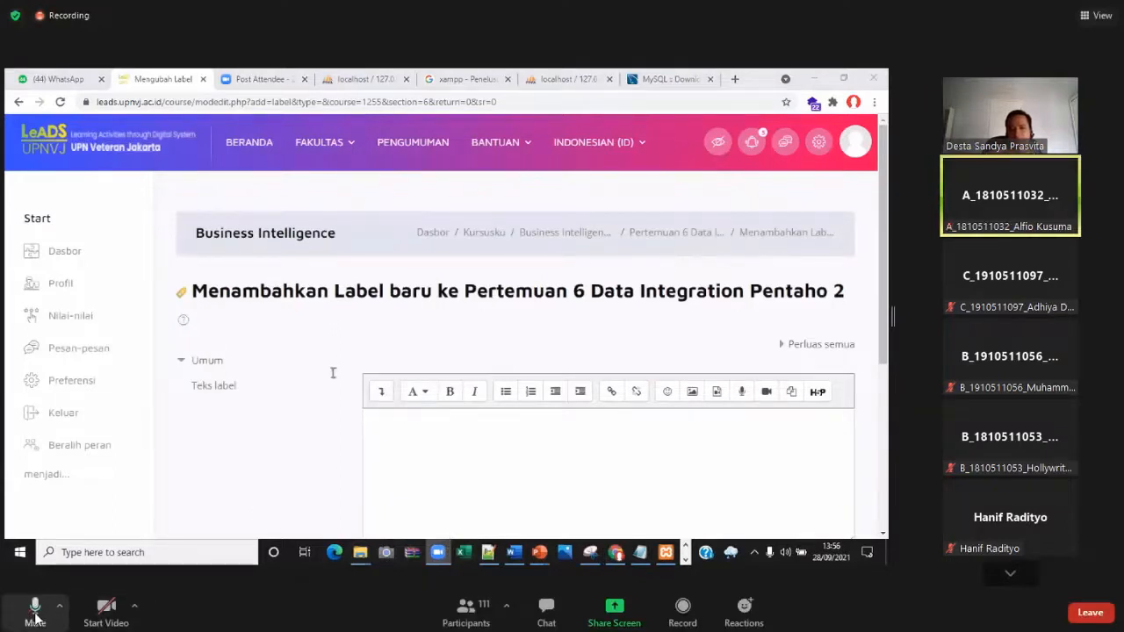
pyautogui.click(35, 615)
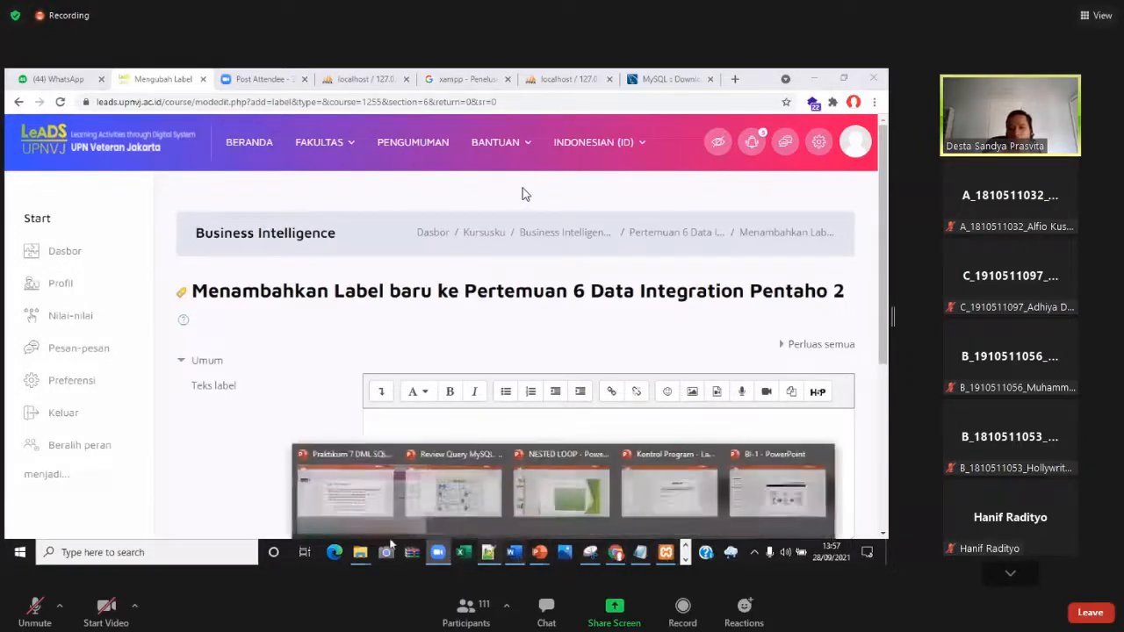
# Switch back to Pentaho Spoon and examine the join clauses and selected columns of the Input_DB_Northwind query
pyautogui.click(684, 555)
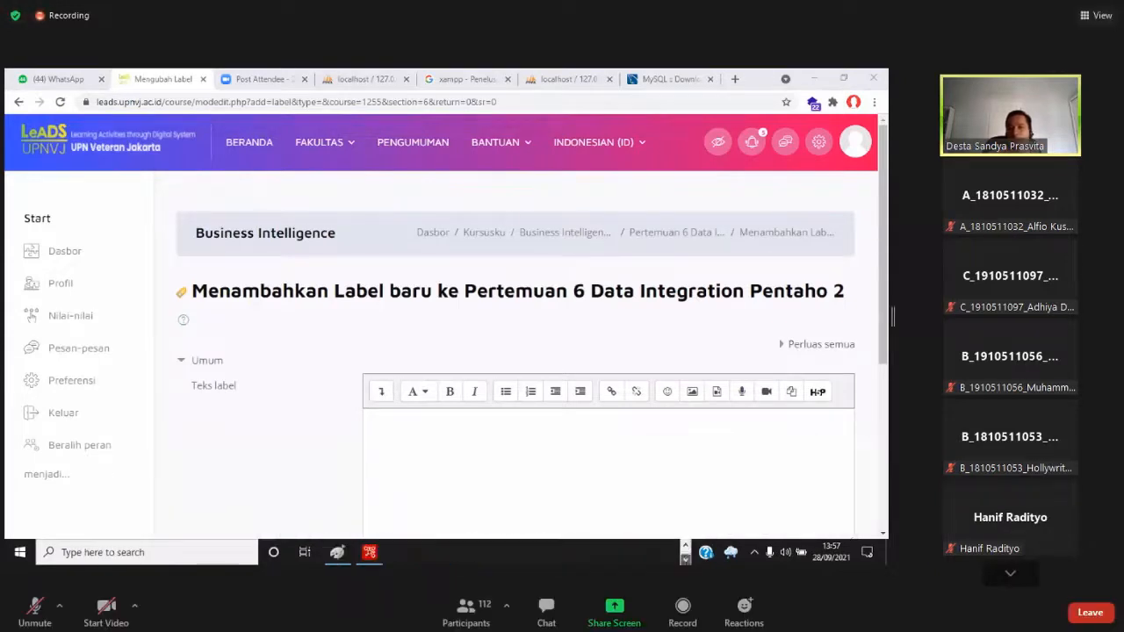
pyautogui.click(378, 558)
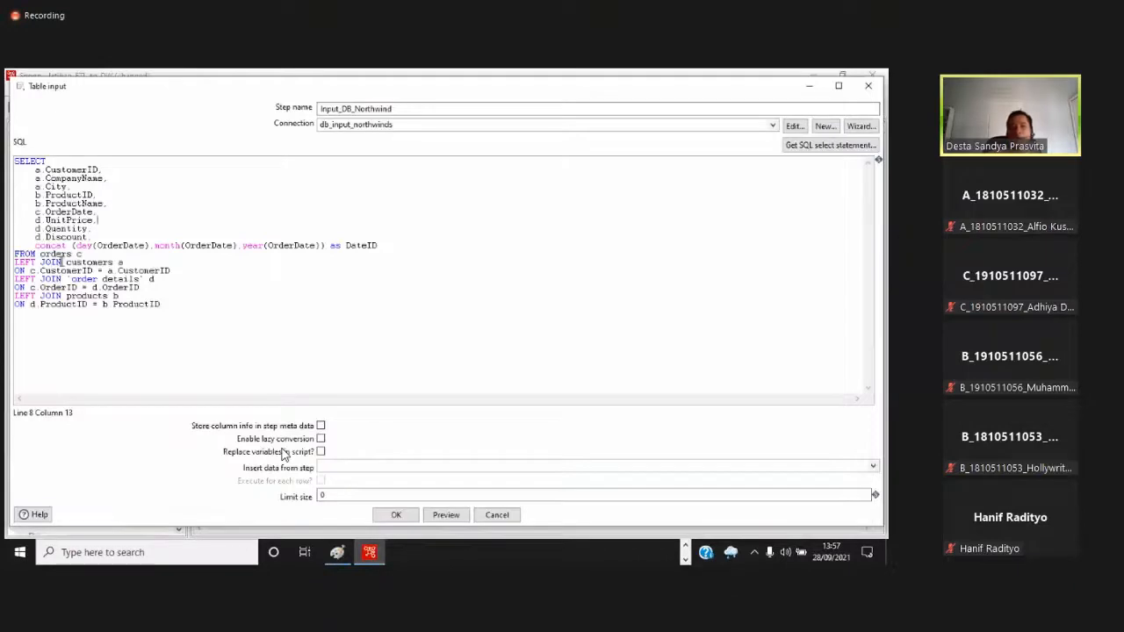
pyautogui.moveTo(14, 263); pyautogui.dragTo(59, 284)
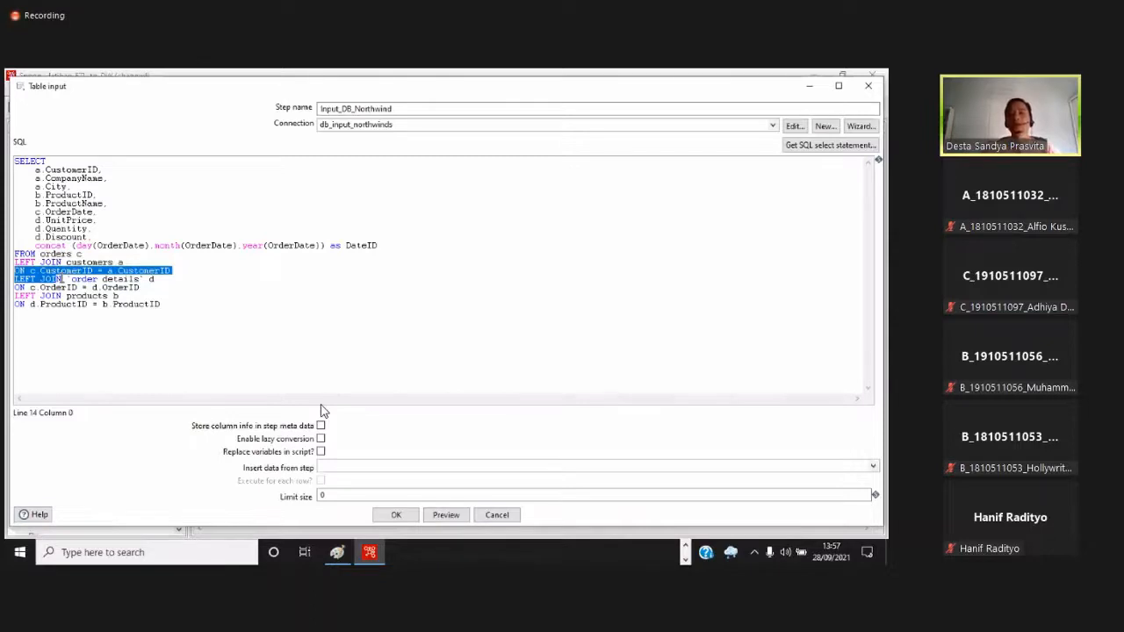
pyautogui.click(116, 191)
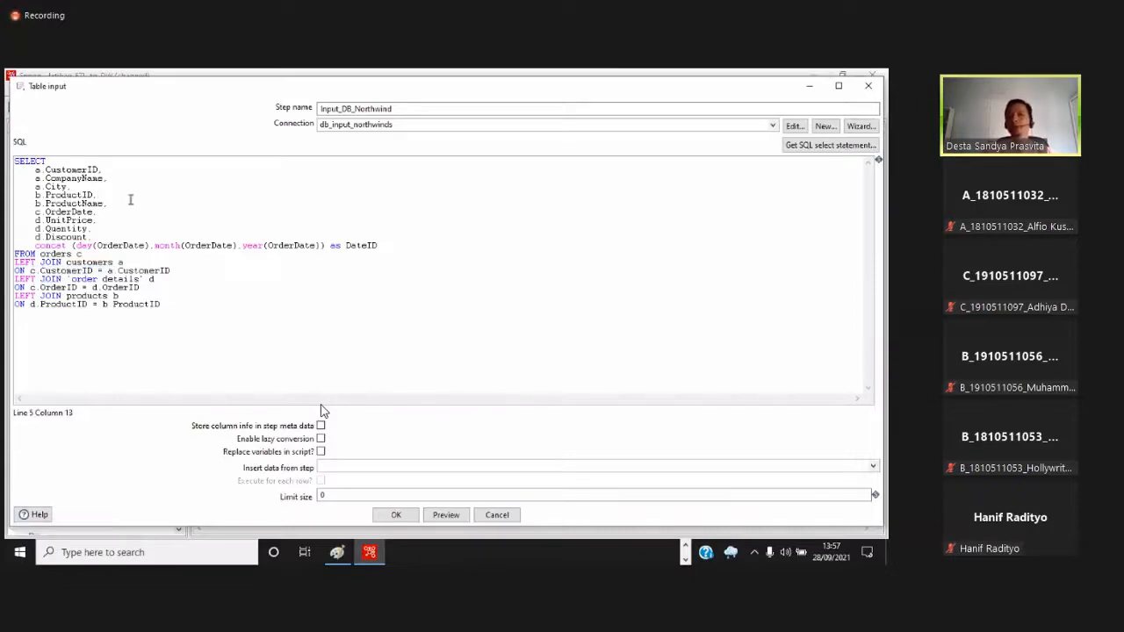
pyautogui.click(145, 287)
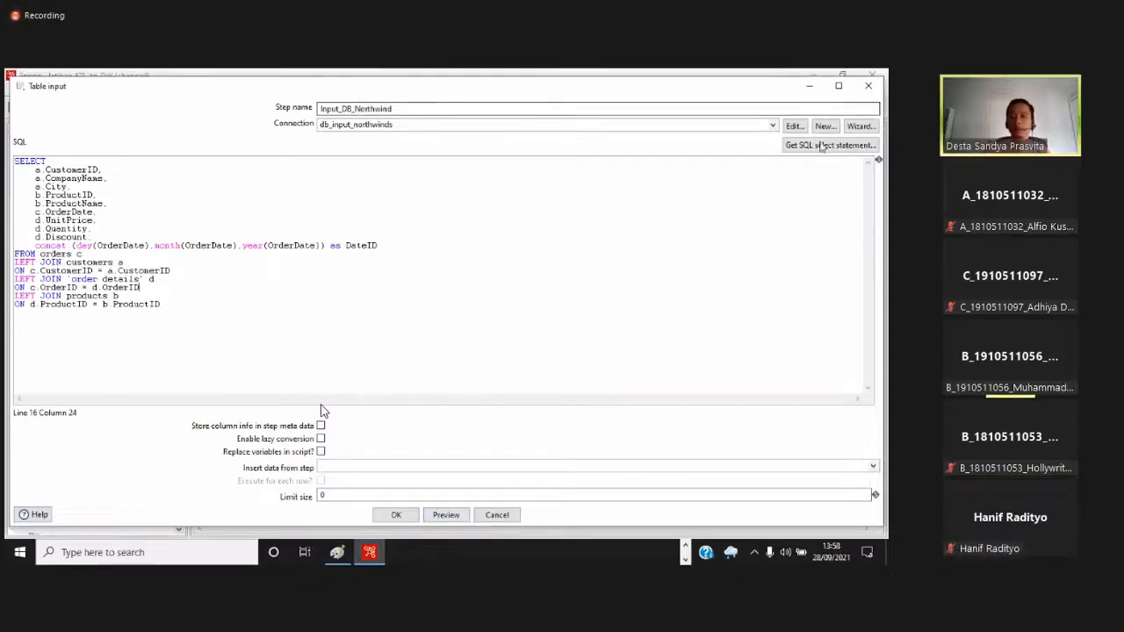
# Close the Table input settings without saving and delete the Table input step from the latihan_ETL_to_DW canvas
pyautogui.click(868, 86)
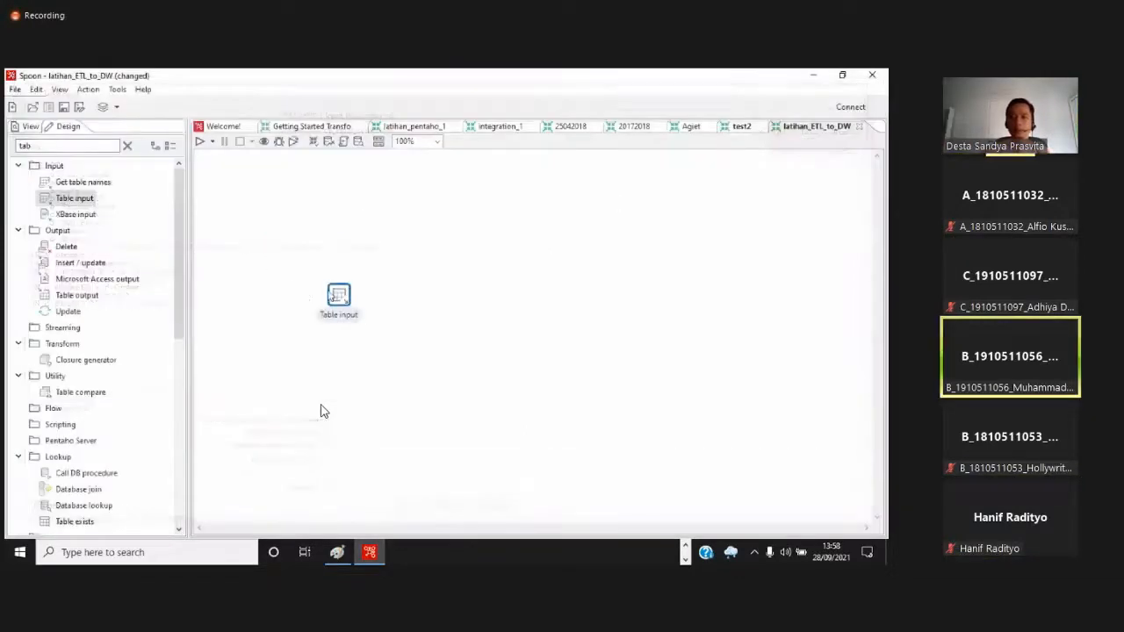
pyautogui.press('Delete')
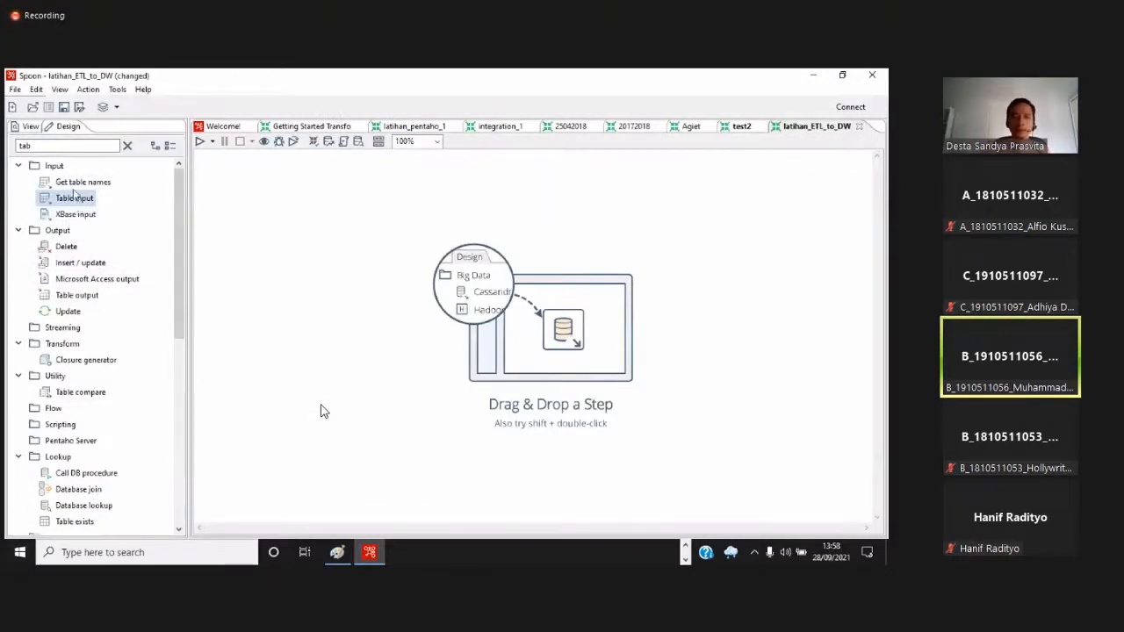
# Browse the Input steps, search the design steps for "tab" and place a Table input step on the latihan_ETL_to_DW canvas
pyautogui.moveTo(63, 147); pyautogui.dragTo(17, 165)
pyautogui.press('BackSpace')
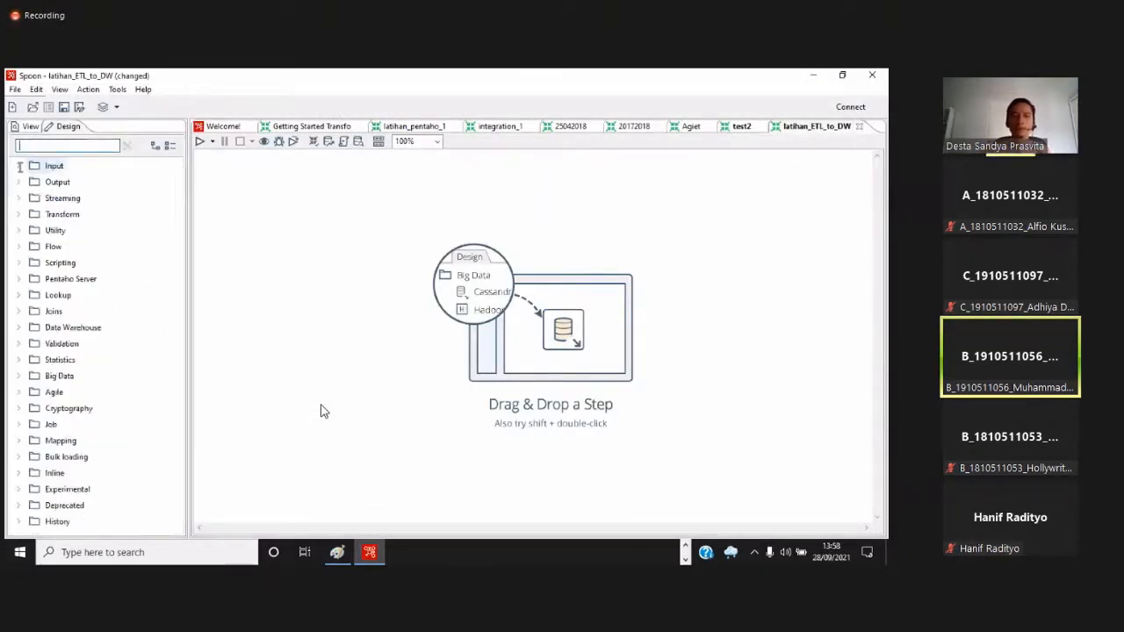
pyautogui.click(19, 166)
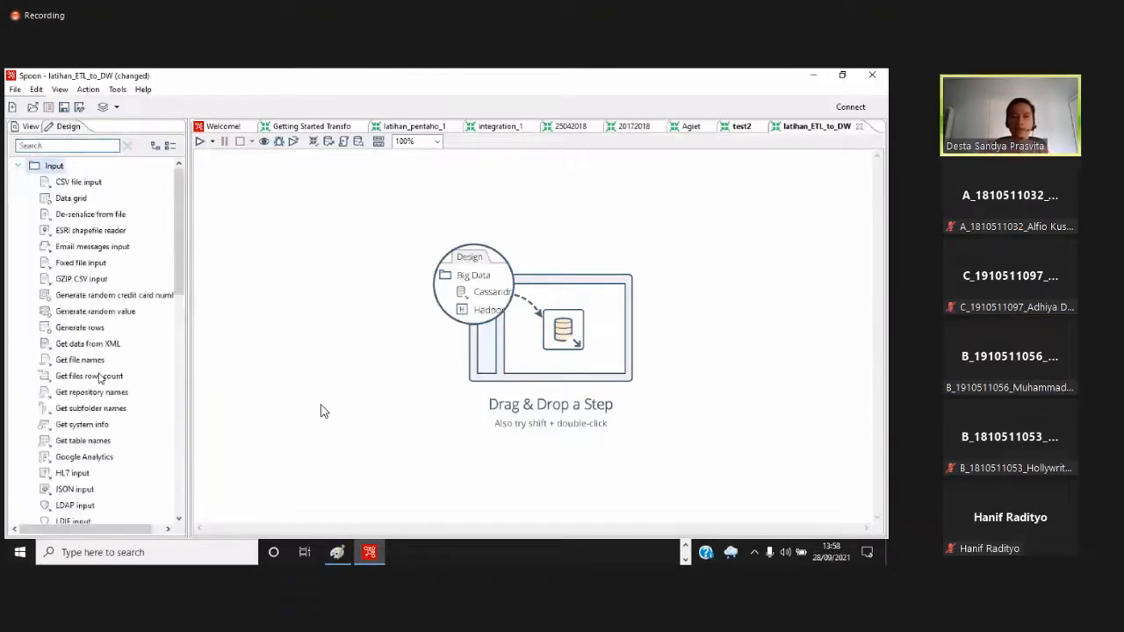
pyautogui.scroll(-1, 64, 262)
pyautogui.scroll(1, 64, 261)
pyautogui.scroll(-4, 63, 262)
pyautogui.scroll(5, 63, 261)
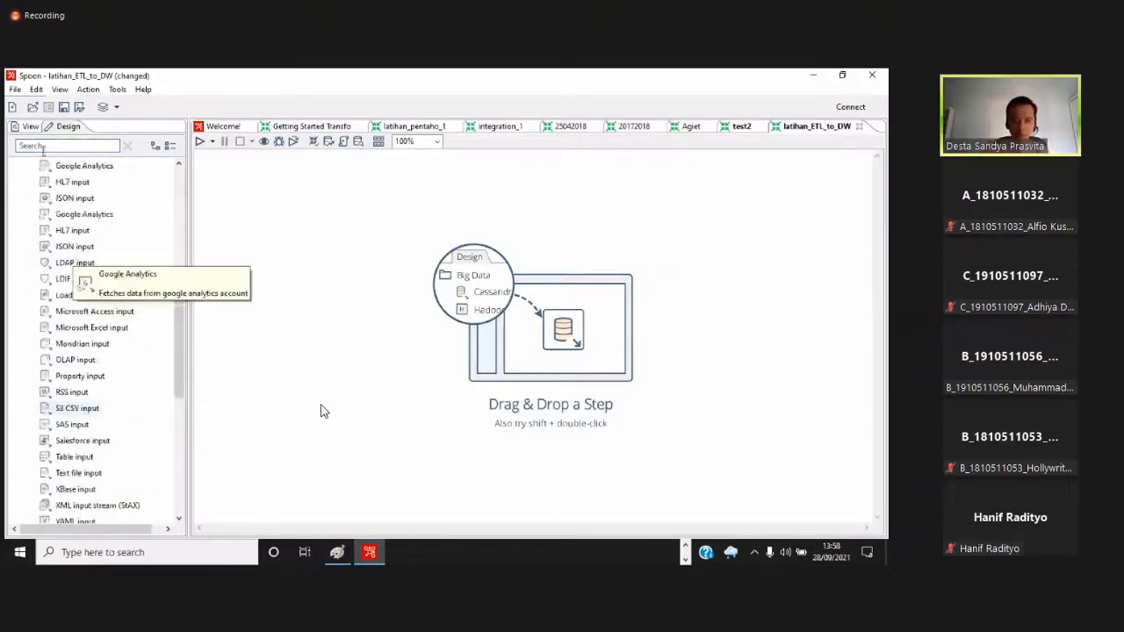
pyautogui.click(44, 145)
pyautogui.write('la')
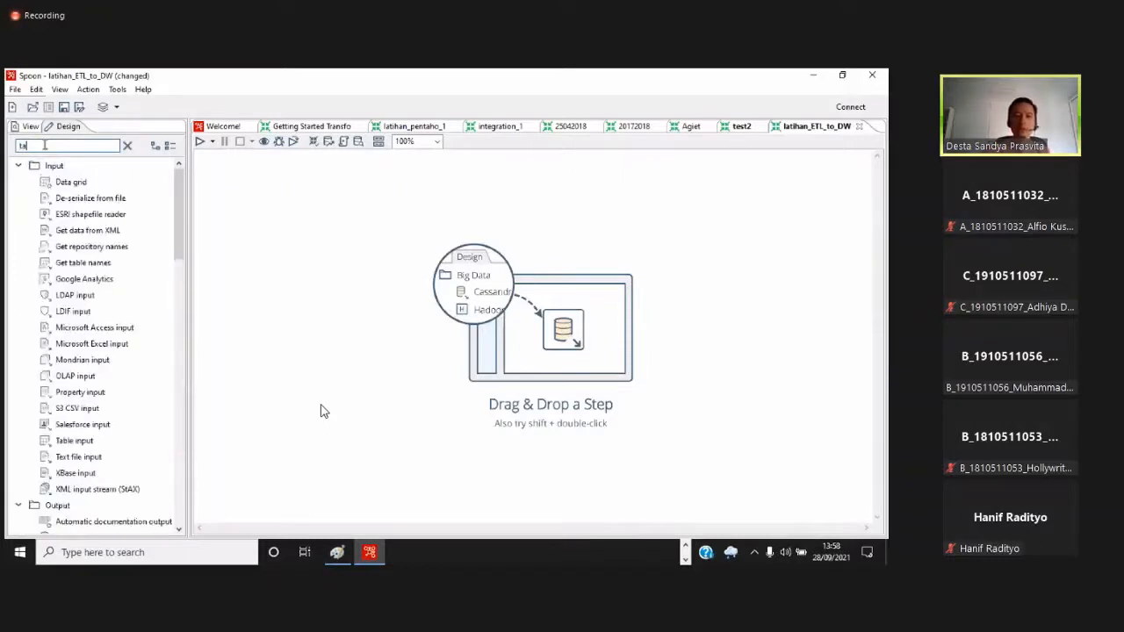
pyautogui.write('b')
pyautogui.moveTo(75, 198); pyautogui.dragTo(505, 286)
pyautogui.moveTo(345, 305); pyautogui.dragTo(347, 302)
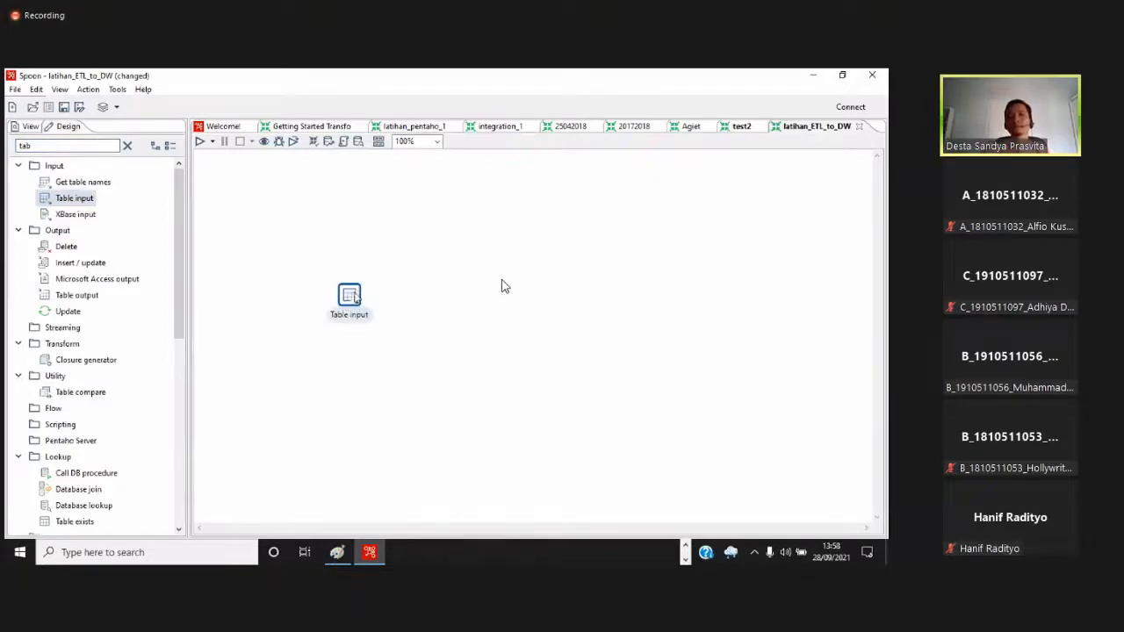
# Open the Table input settings in the test2 transformation, keep the db_northwind connection and copy the entire SQL query
pyautogui.doubleClick(350, 298)
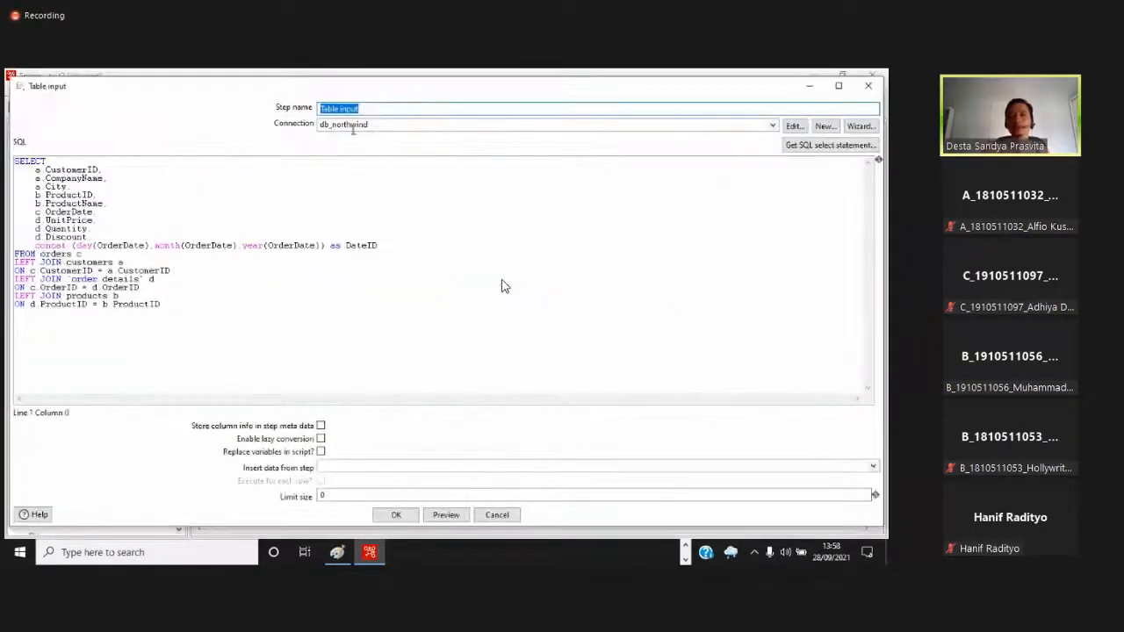
pyautogui.click(354, 126)
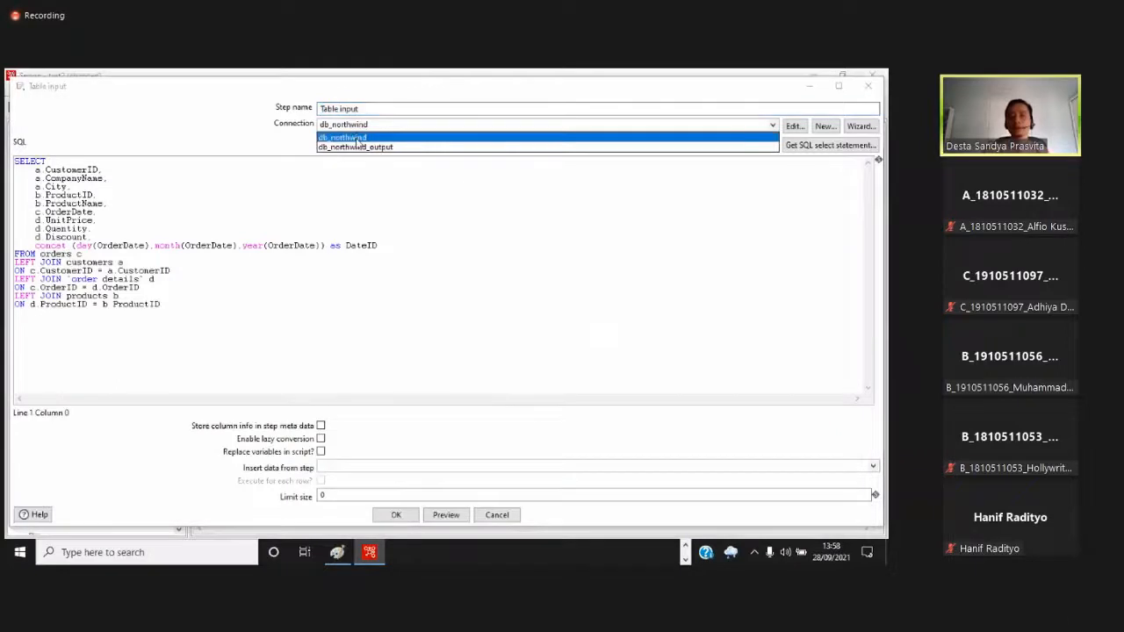
pyautogui.click(358, 140)
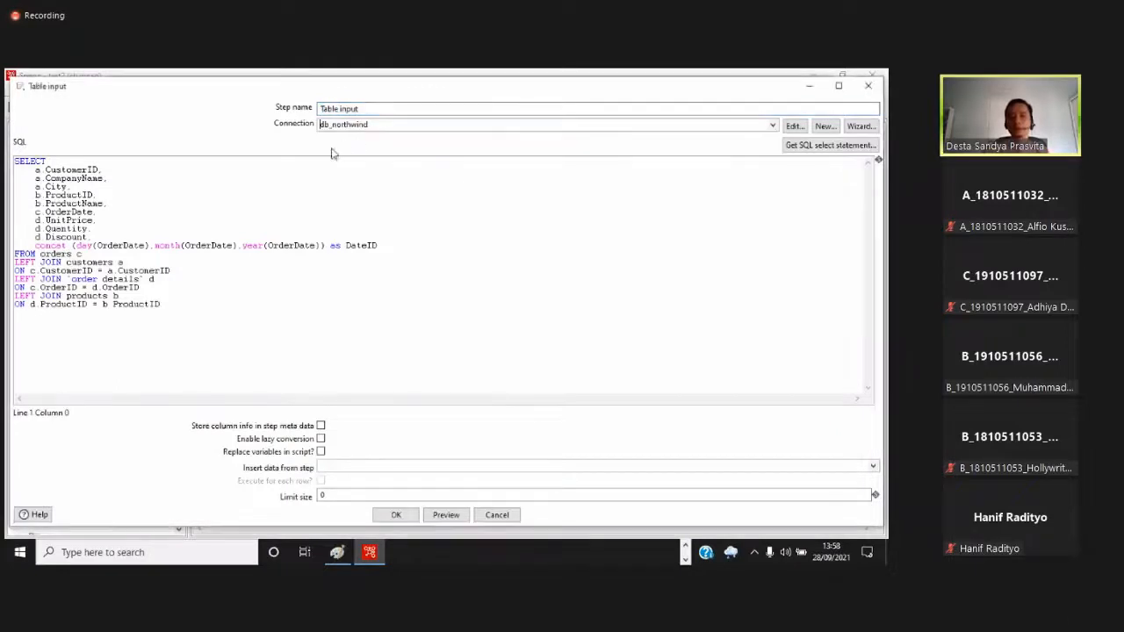
pyautogui.click(251, 229)
pyautogui.hotkey('ctrl', 'a')
pyautogui.hotkey('ctrl', 'c')
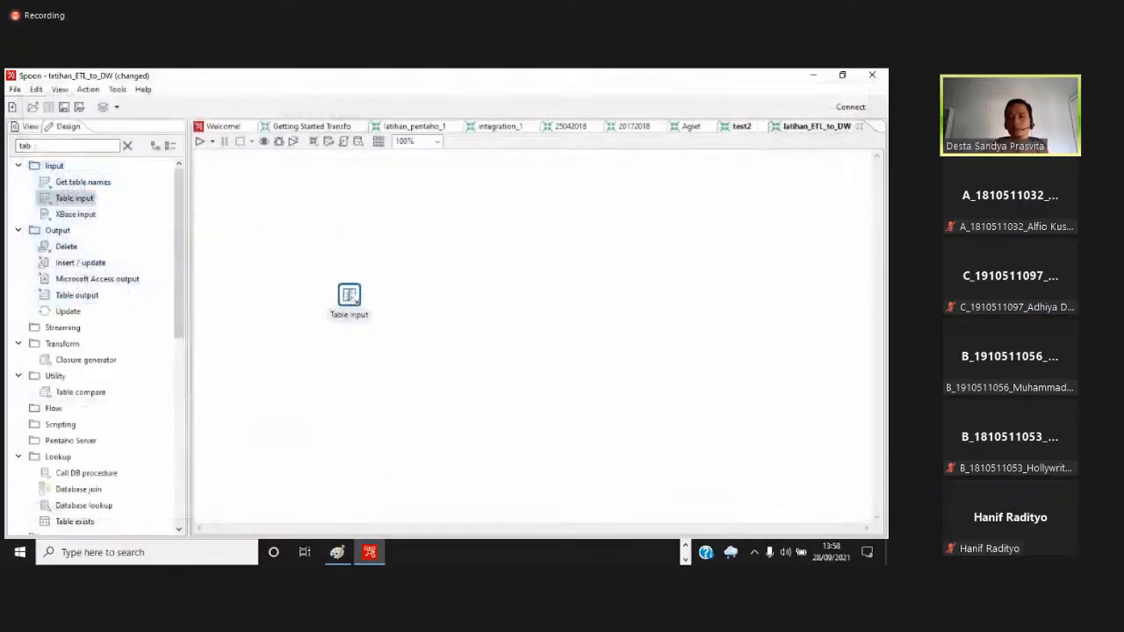
# Open the new Table input step in latihan_ETL_to_DW and replace its placeholder SQL with the copied query
pyautogui.doubleClick(349, 295)
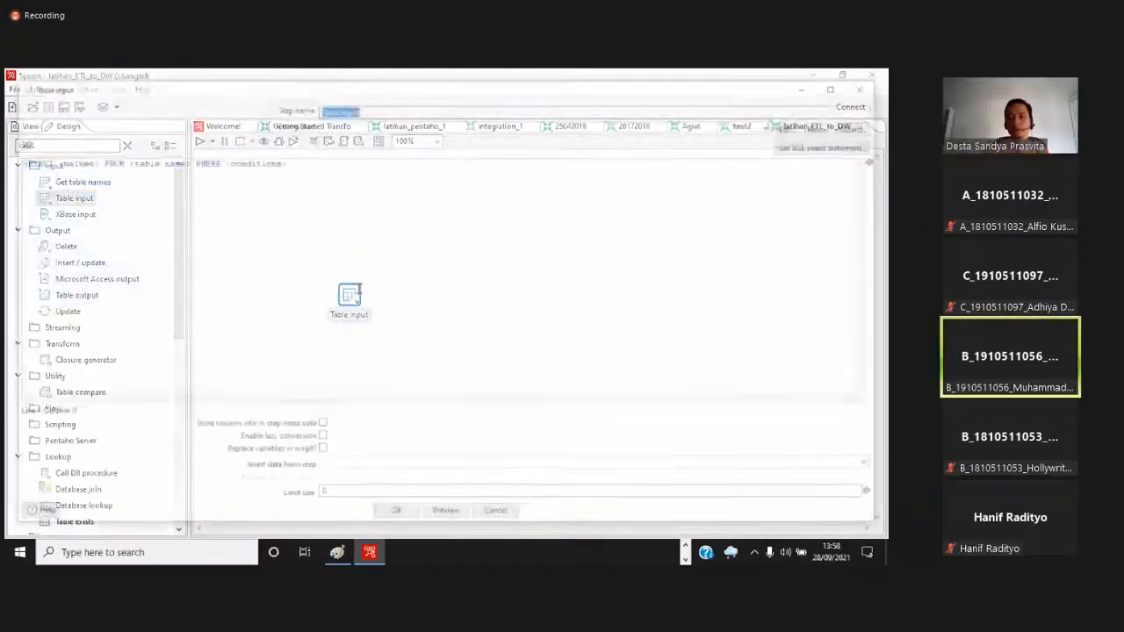
pyautogui.click(365, 277)
pyautogui.hotkey('ctrl', 'a')
pyautogui.hotkey('ctrl', 'v')
# Rename the step as "Table input northwind" and set its connection to db_input_northwinds
pyautogui.moveTo(398, 108); pyautogui.dragTo(251, 103)
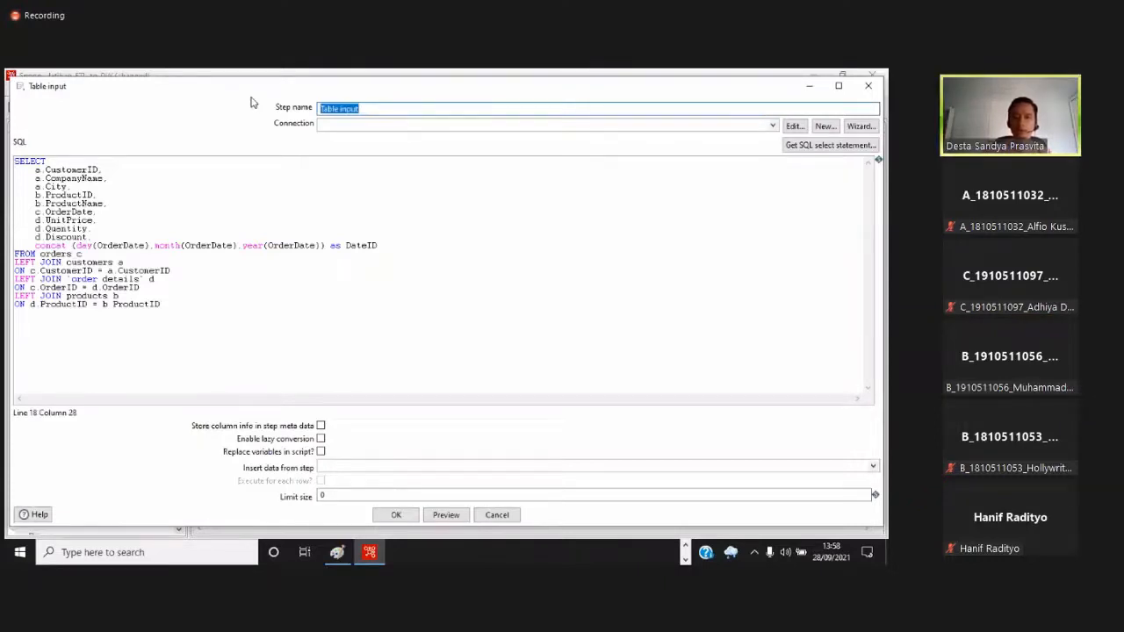
pyautogui.press('End')
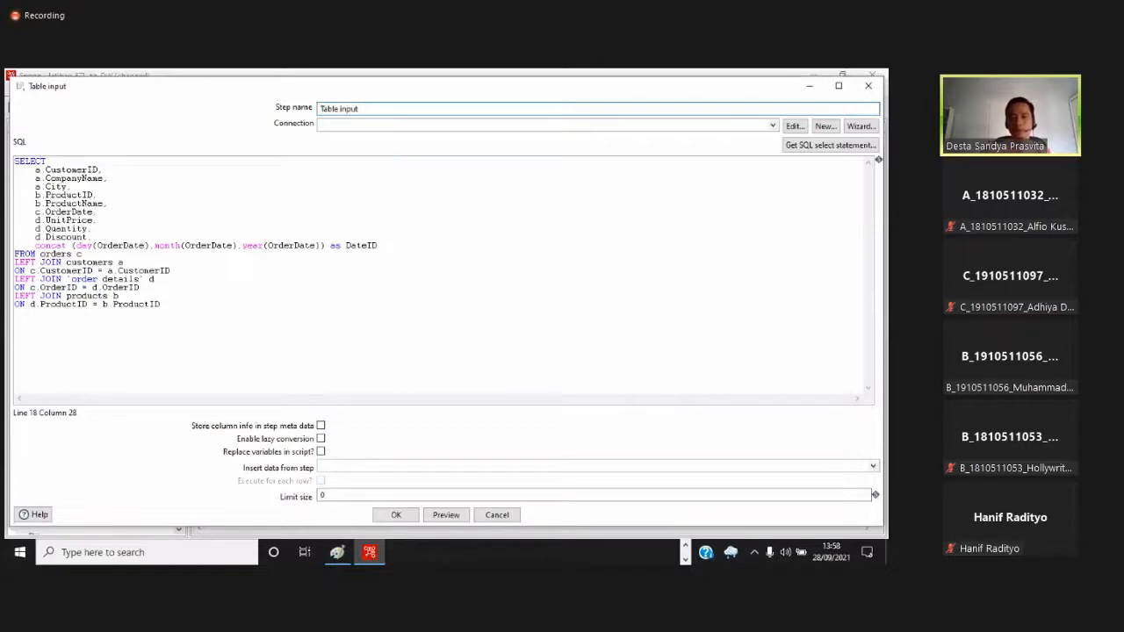
pyautogui.write('northwind')
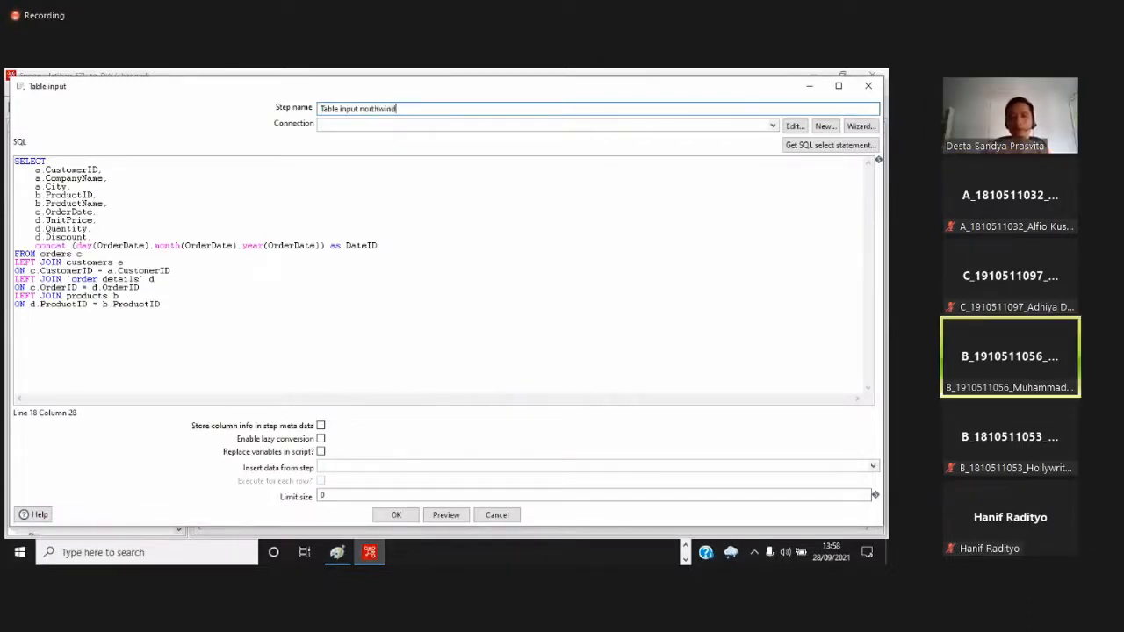
pyautogui.click(770, 125)
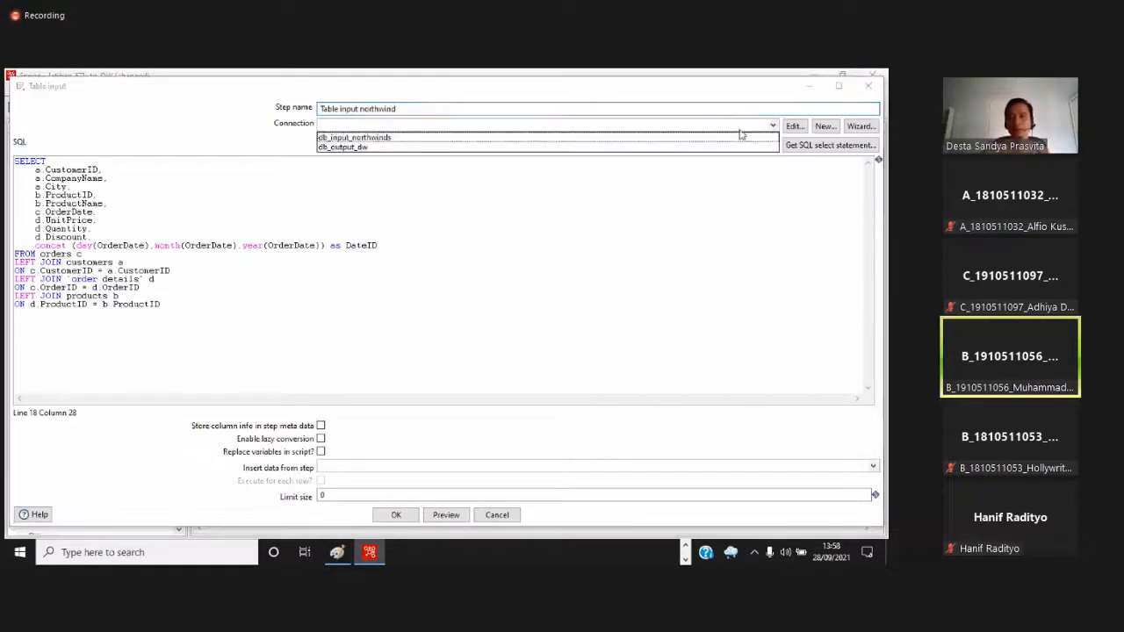
pyautogui.click(354, 138)
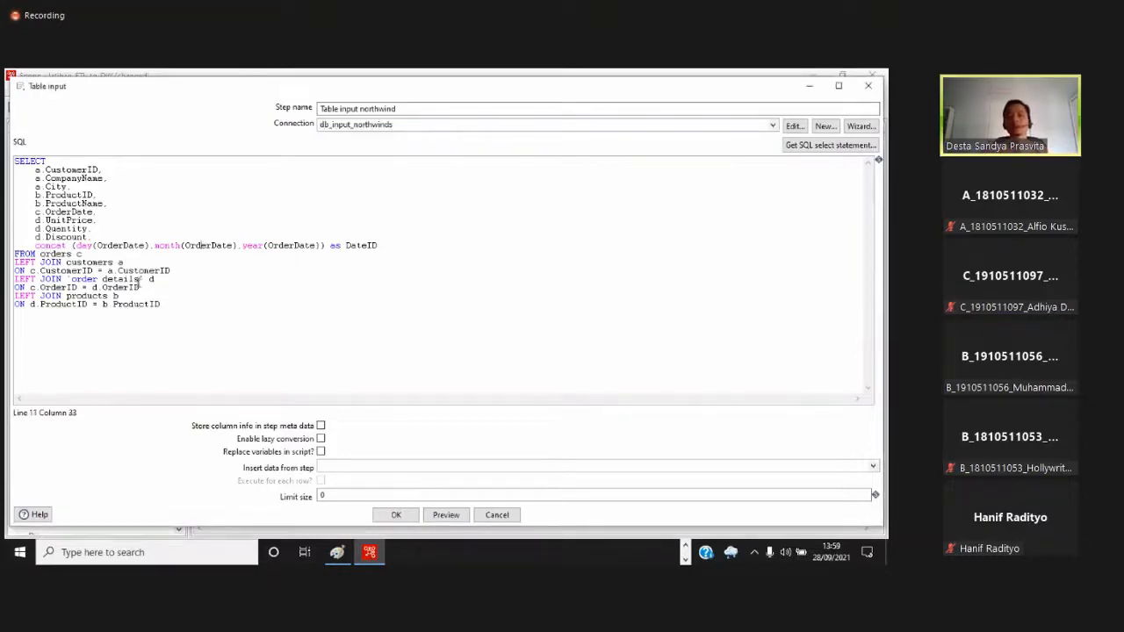
# Examine the pasted SQL query in full, from the selected columns to the join with products
pyautogui.hotkey('ctrl', 'a')
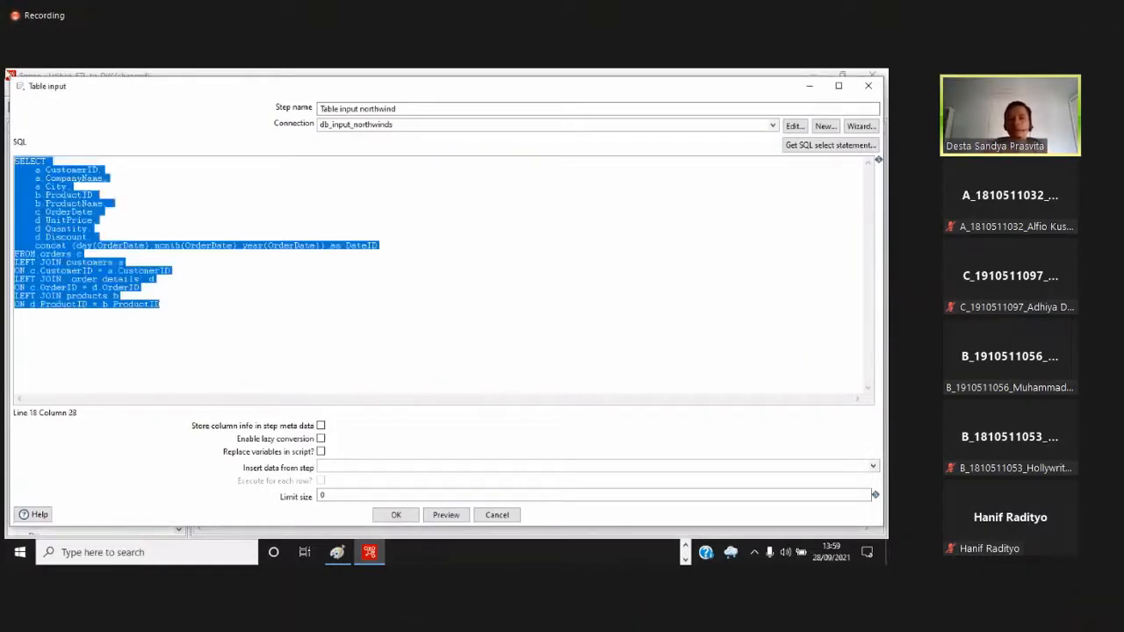
pyautogui.click(330, 226)
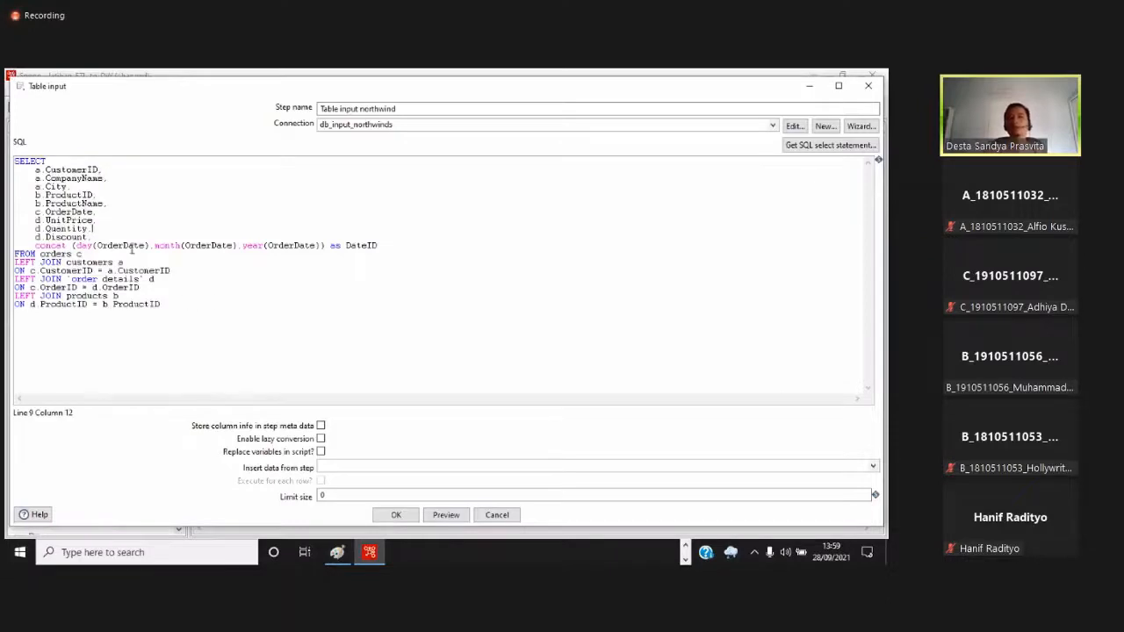
pyautogui.moveTo(195, 301); pyautogui.dragTo(14, 160)
pyautogui.click(195, 245)
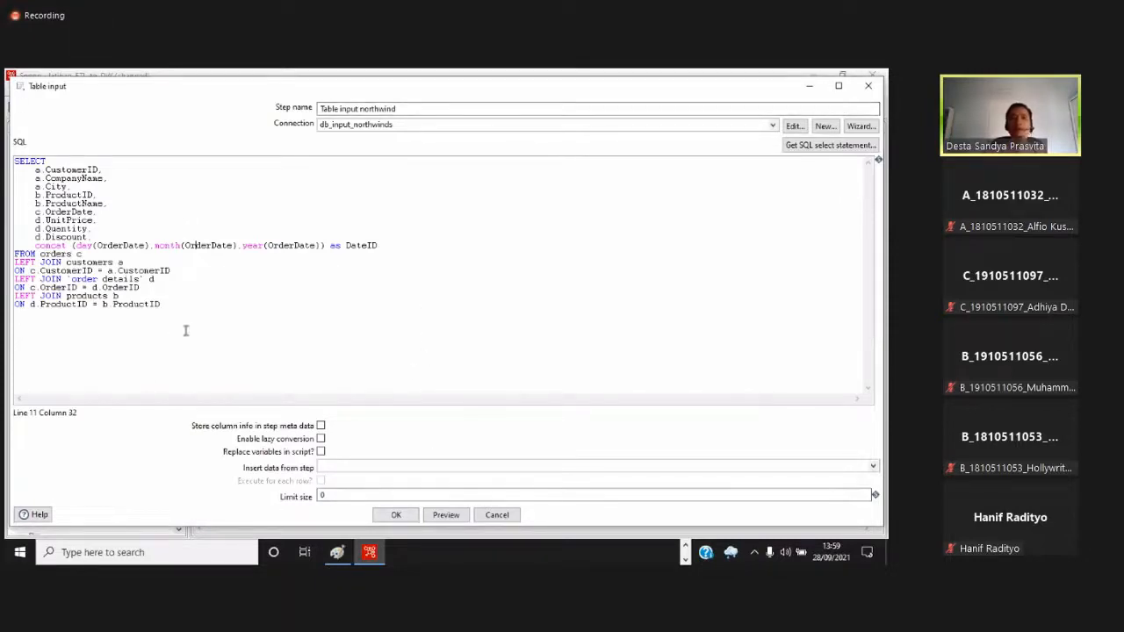
pyautogui.hotkey('ctrl', 'a')
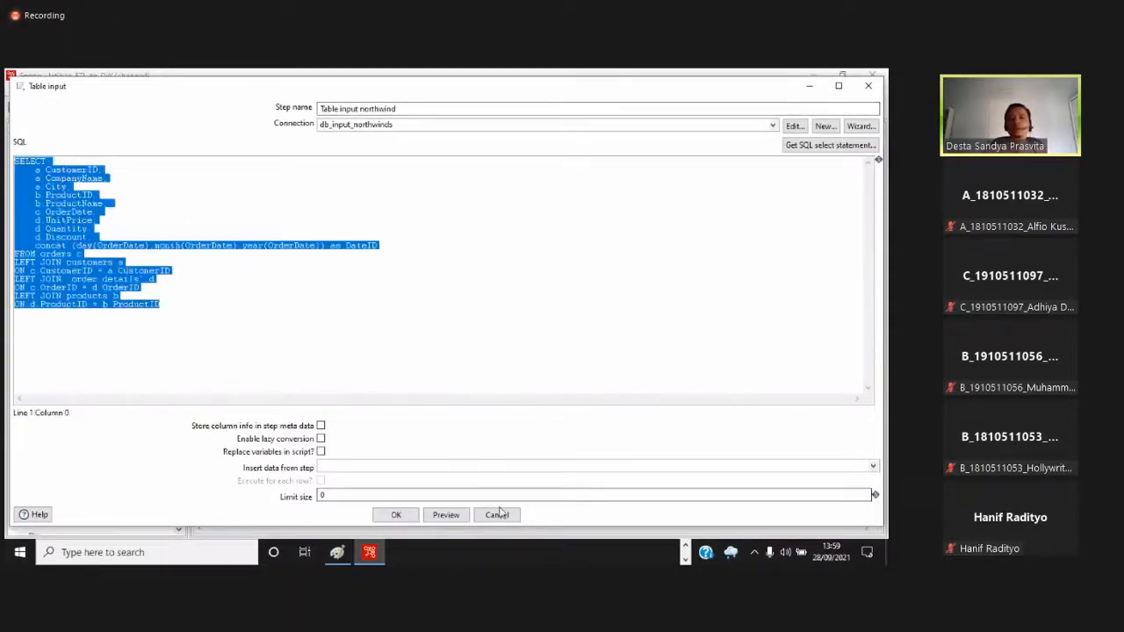
pyautogui.click(186, 235)
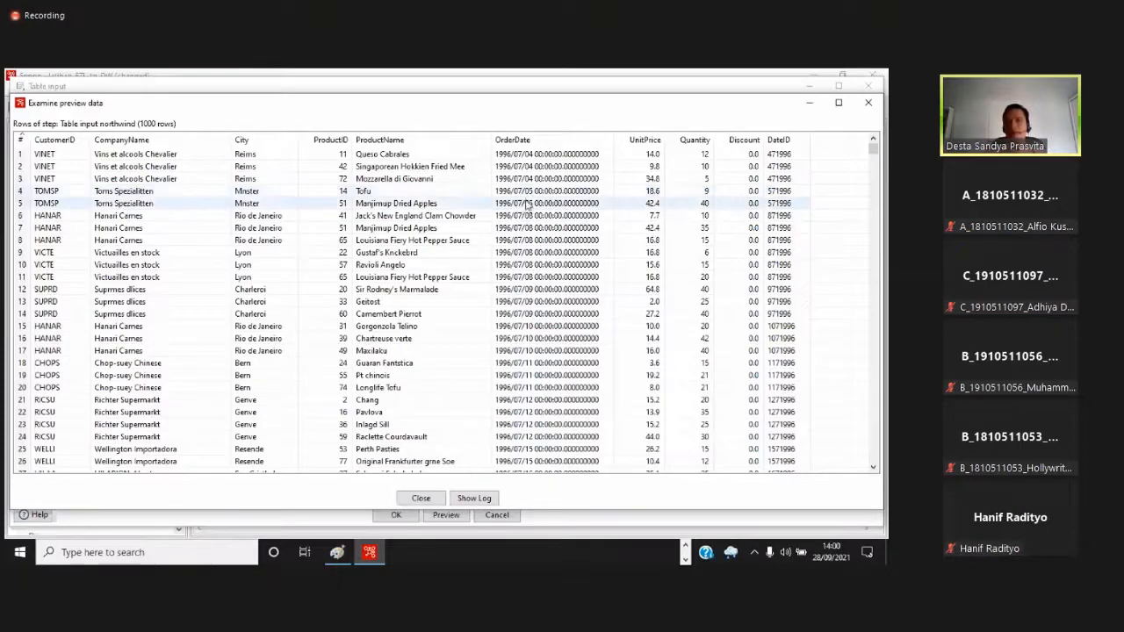
# Examine the preview data of Table input northwind from the first to the last row, including OrderDate and DateID, and close it
pyautogui.scroll(-4, 81, 296)
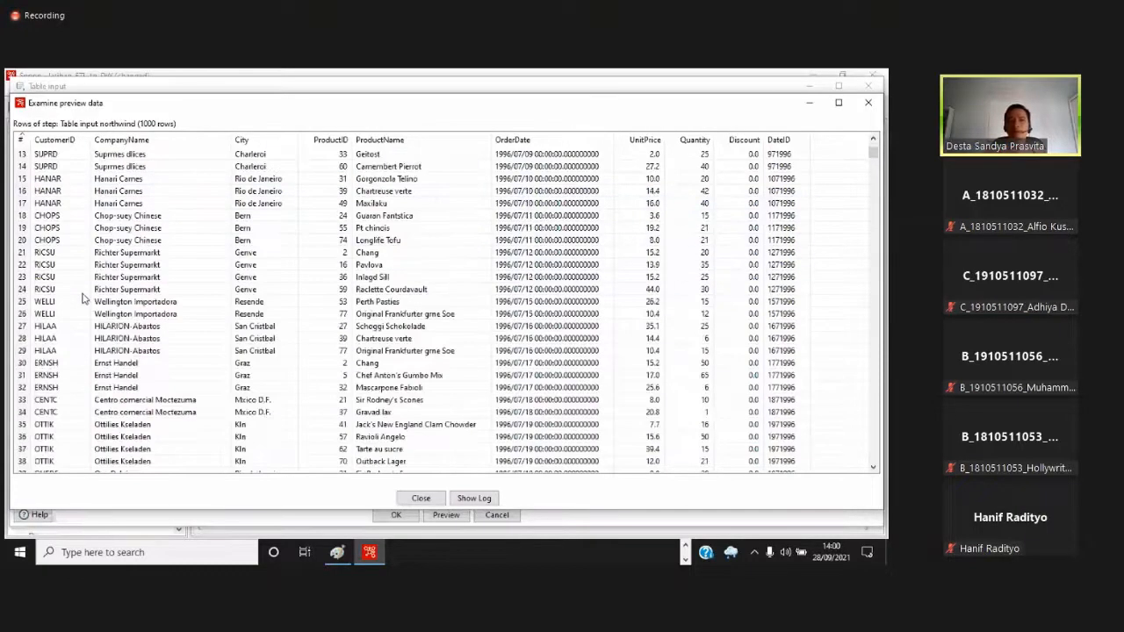
pyautogui.scroll(4, 82, 292)
pyautogui.scroll(-7, 84, 291)
pyautogui.scroll(-9, 237, 280)
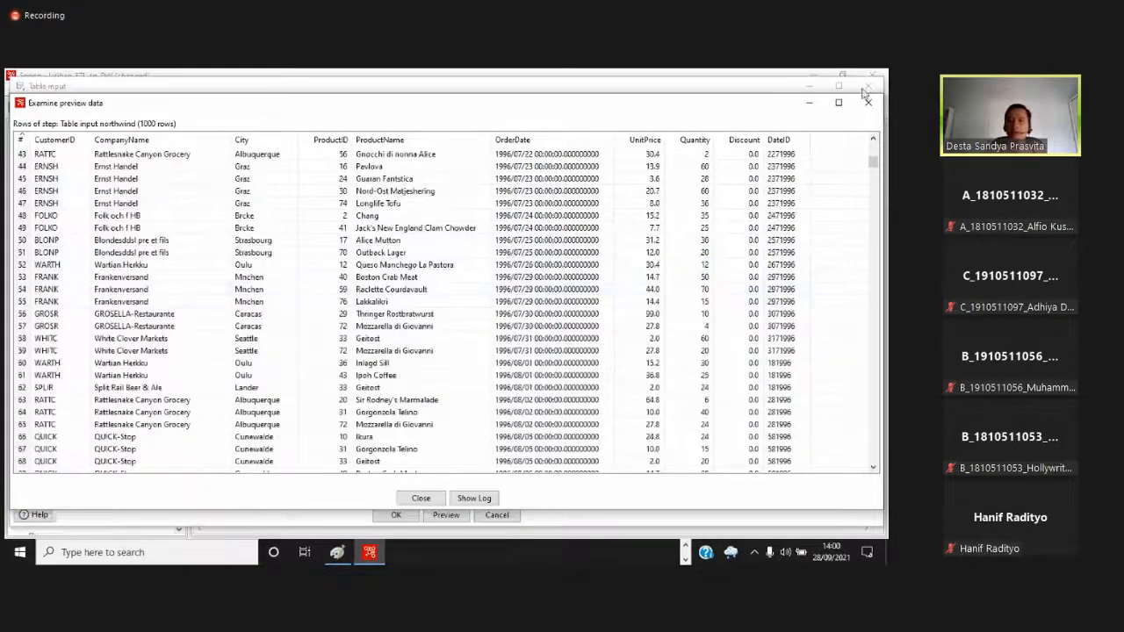
pyautogui.scroll(9, 237, 279)
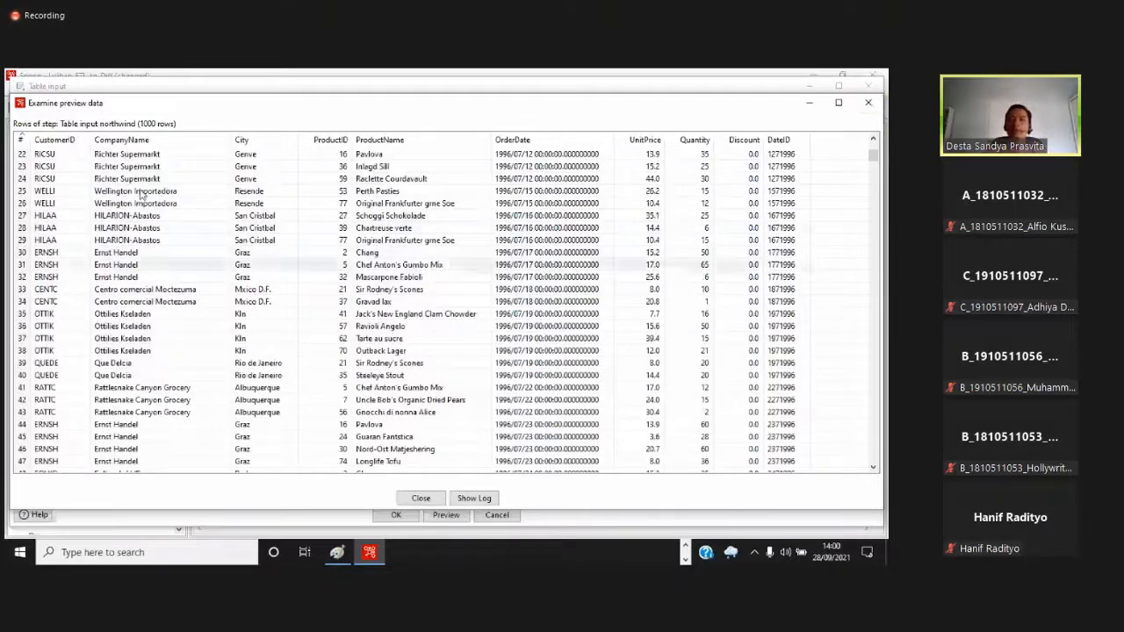
pyautogui.scroll(5, 275, 311)
pyautogui.scroll(-14, 489, 301)
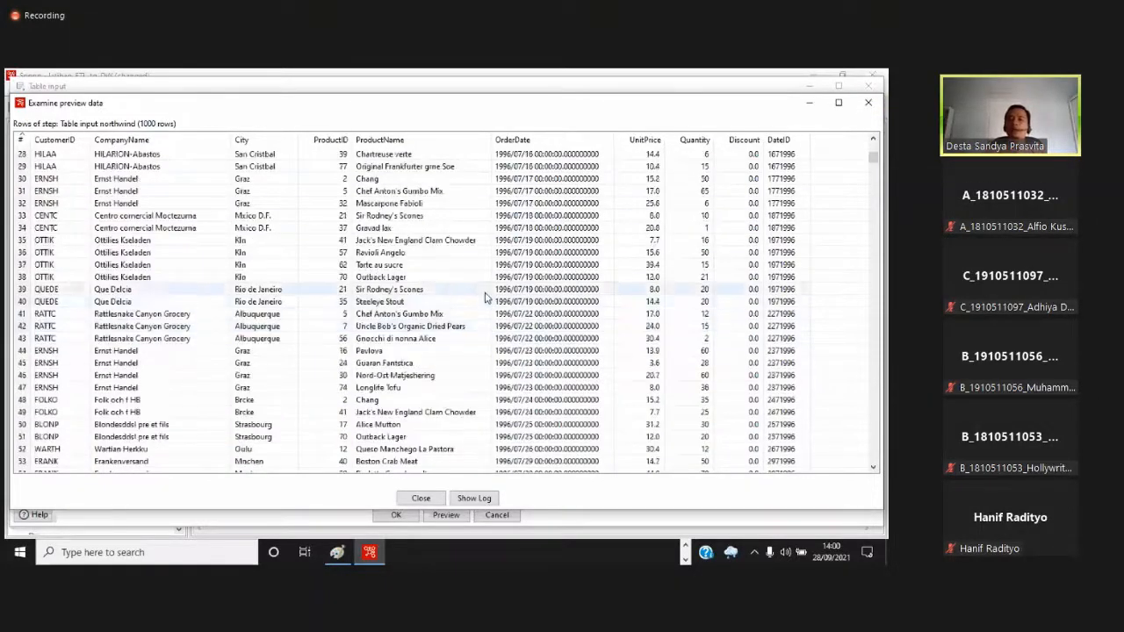
pyautogui.scroll(16, 484, 296)
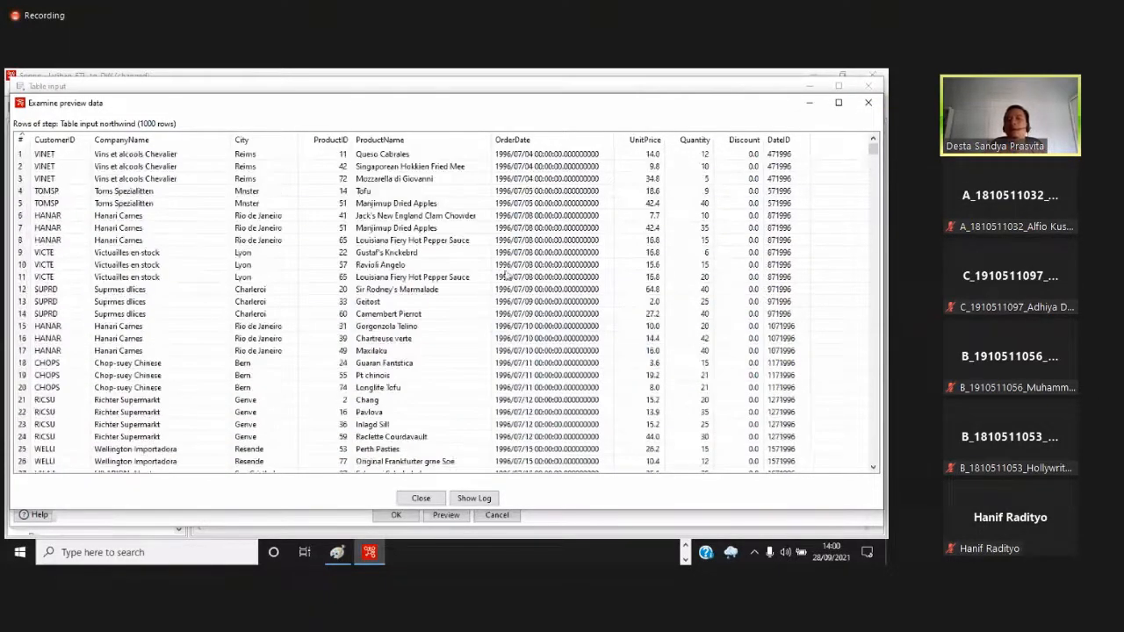
pyautogui.scroll(-16, 662, 211)
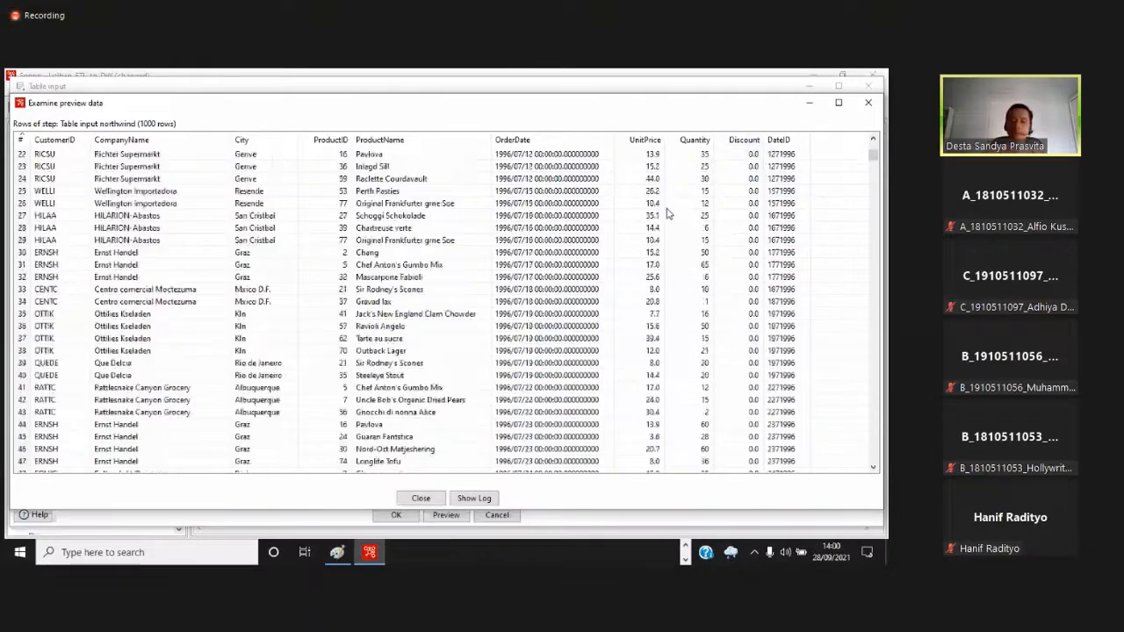
pyautogui.scroll(-20, 666, 213)
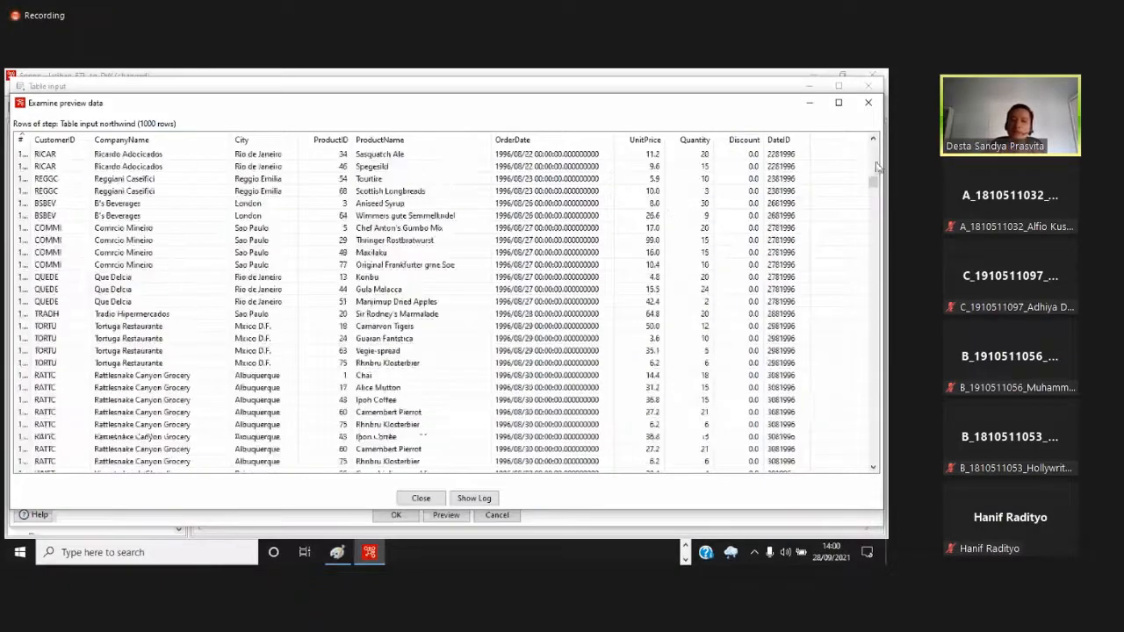
pyautogui.scroll(-20, 868, 375)
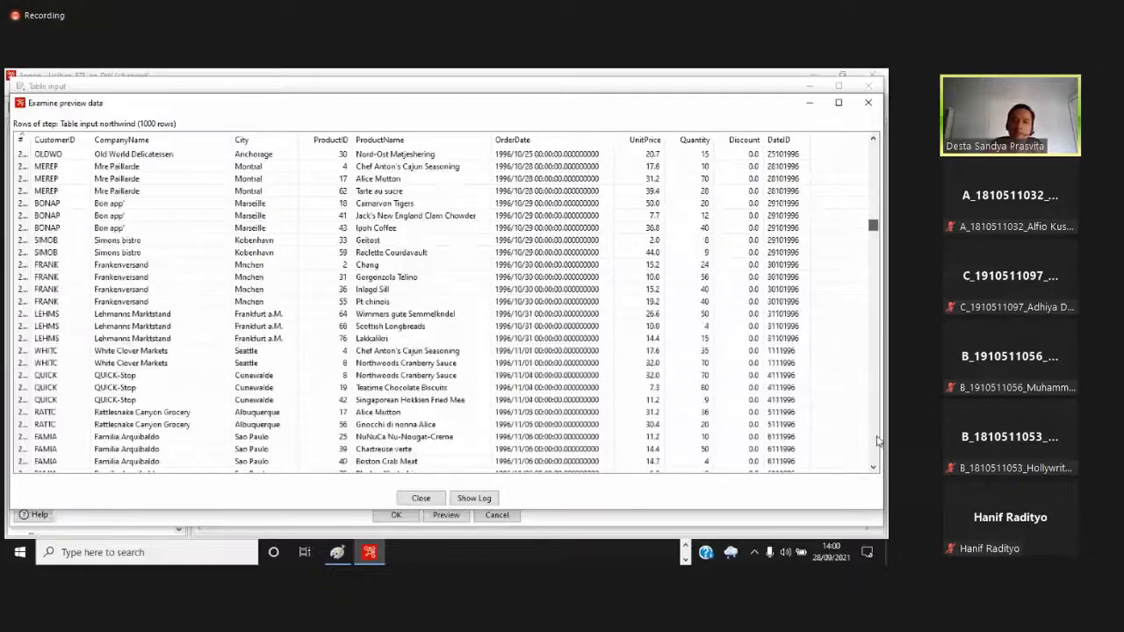
pyautogui.scroll(20, 869, 459)
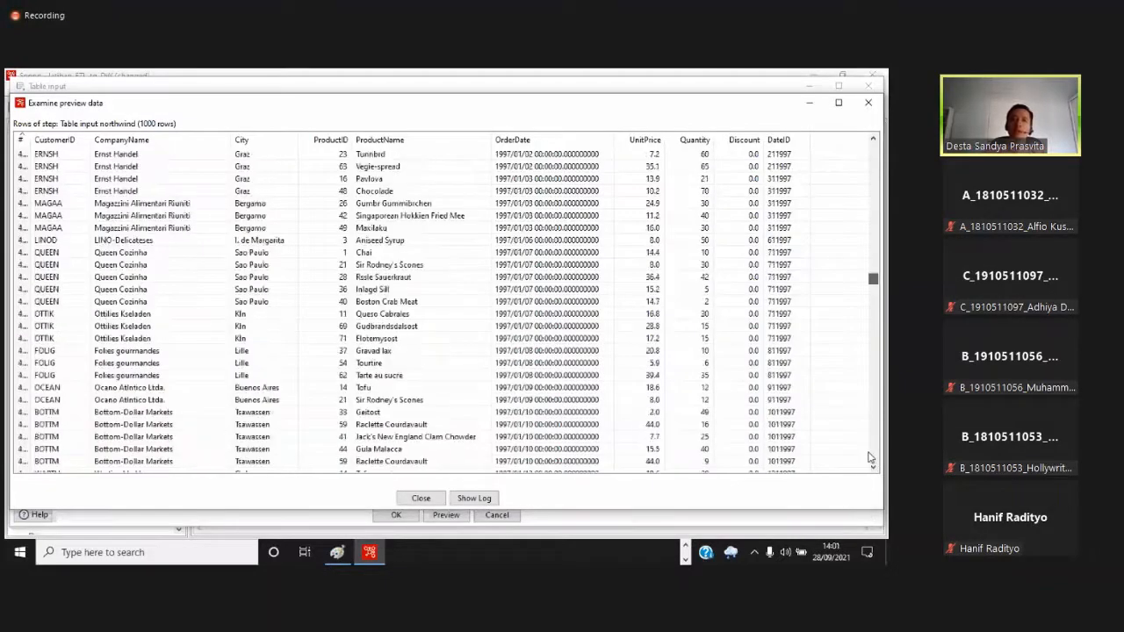
pyautogui.moveTo(872, 99); pyautogui.dragTo(869, 103)
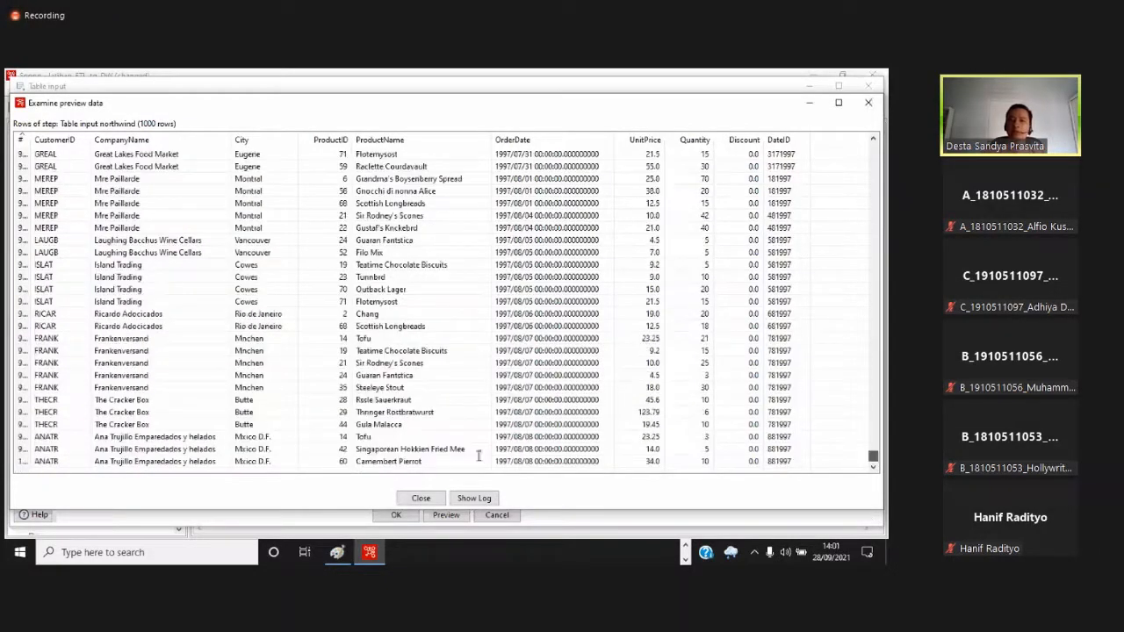
pyautogui.click(422, 498)
# Preview the rows returned by Table input northwind again with a preview size of 1000, and close the preview
pyautogui.click(445, 515)
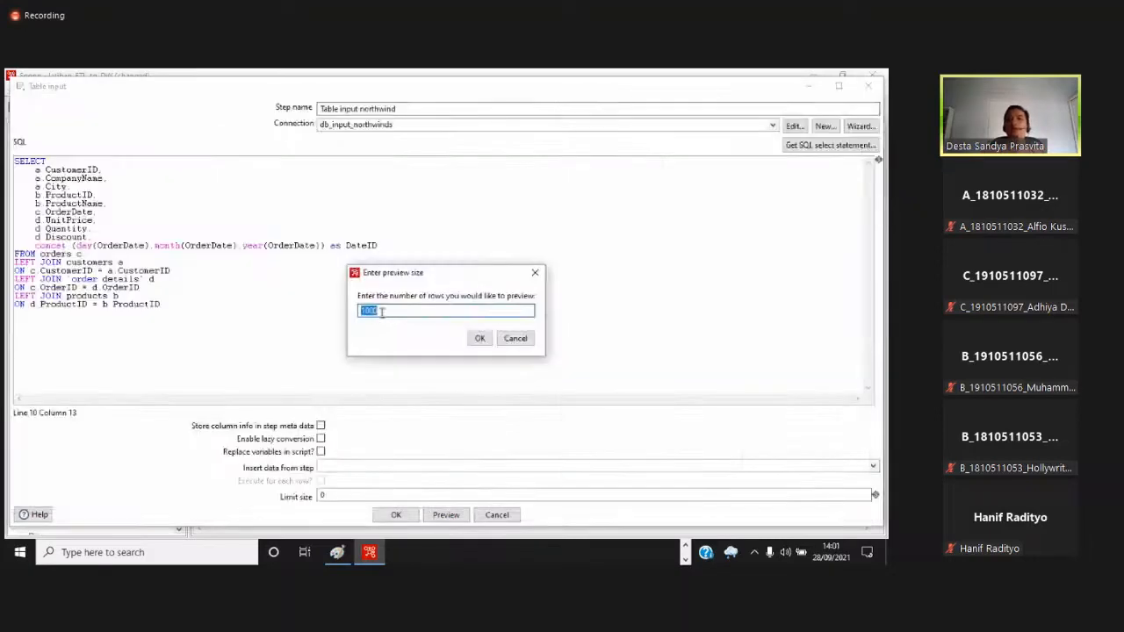
pyautogui.click(481, 338)
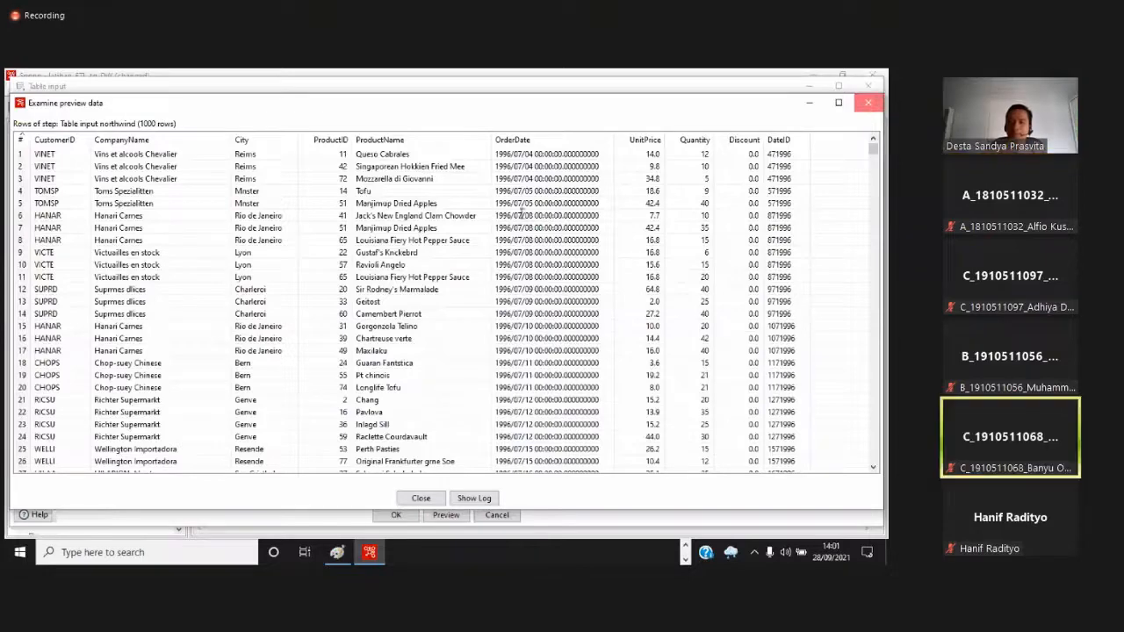
pyautogui.press('Escape')
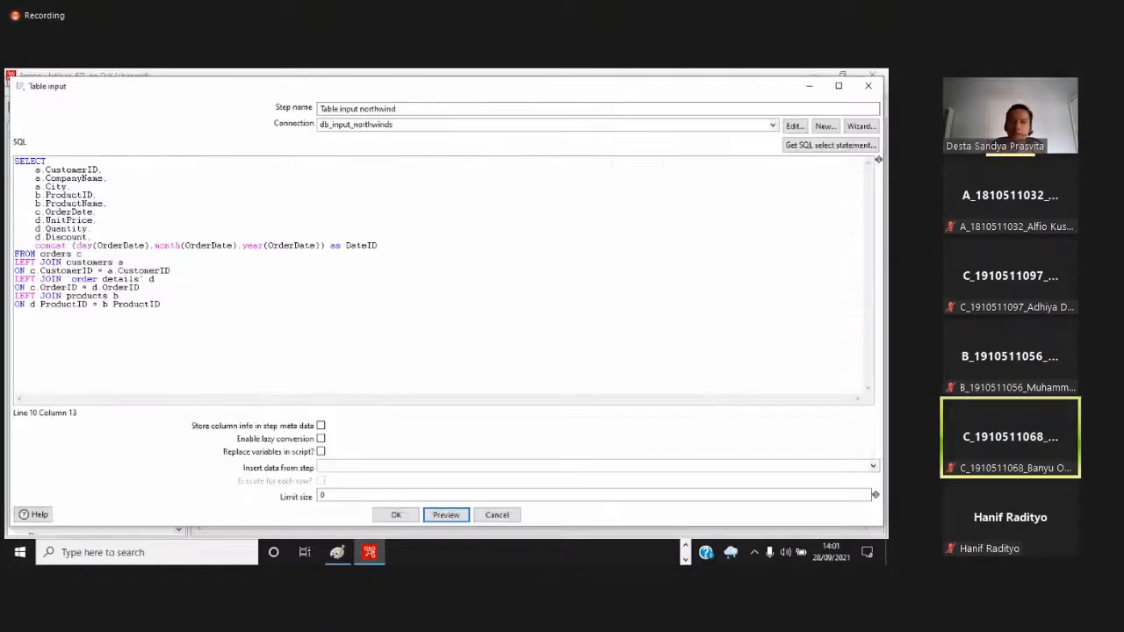
# Highlight the whole query in the Table input northwind settings and review the statement that produces the previewed columns
pyautogui.hotkey('ctrl', 'a')
pyautogui.click(89, 212)
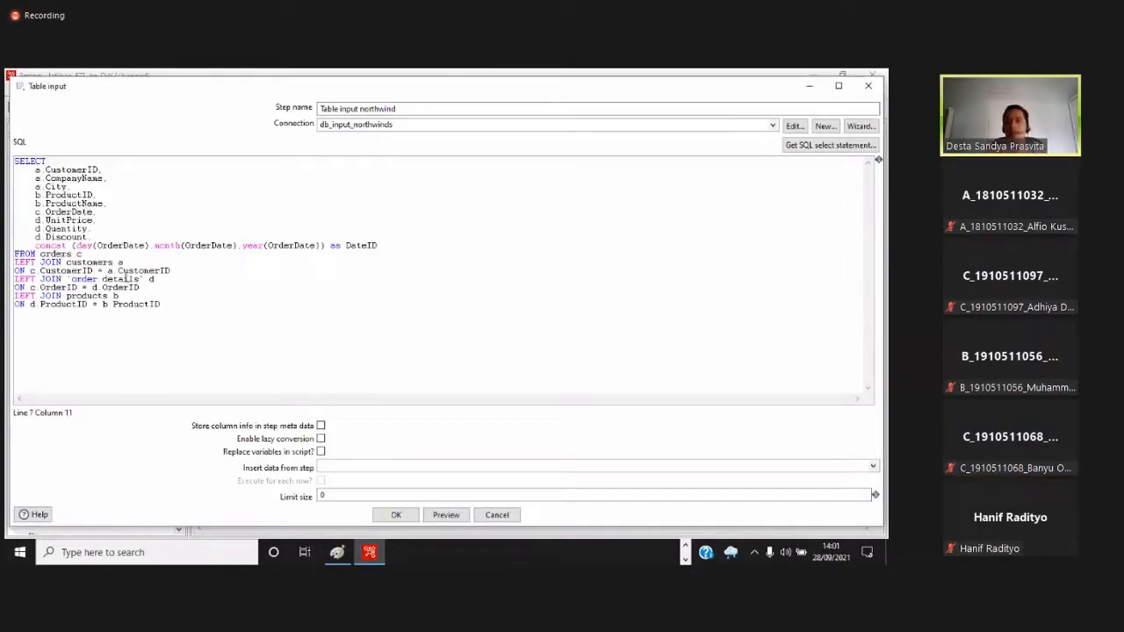
pyautogui.moveTo(186, 307); pyautogui.dragTo(15, 161)
pyautogui.click(287, 245)
pyautogui.moveTo(328, 307); pyautogui.dragTo(109, 125)
pyautogui.click(269, 180)
pyautogui.moveTo(284, 301); pyautogui.dragTo(172, 142)
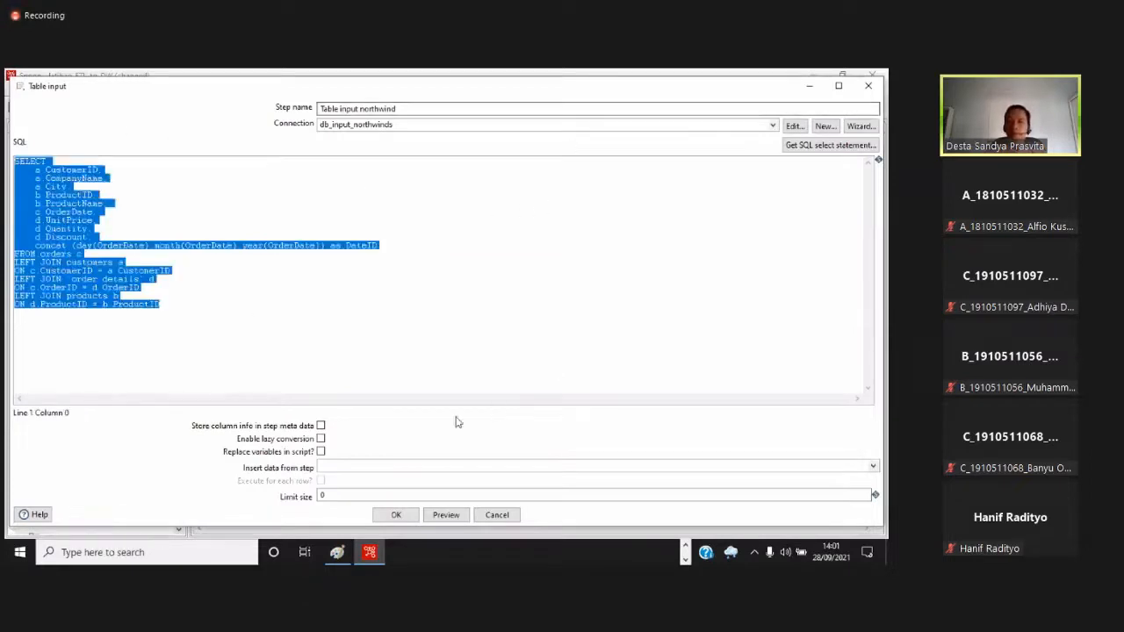
# Preview 1000 rows of Table input northwind once more, close the preview and confirm the step's settings
pyautogui.click(445, 514)
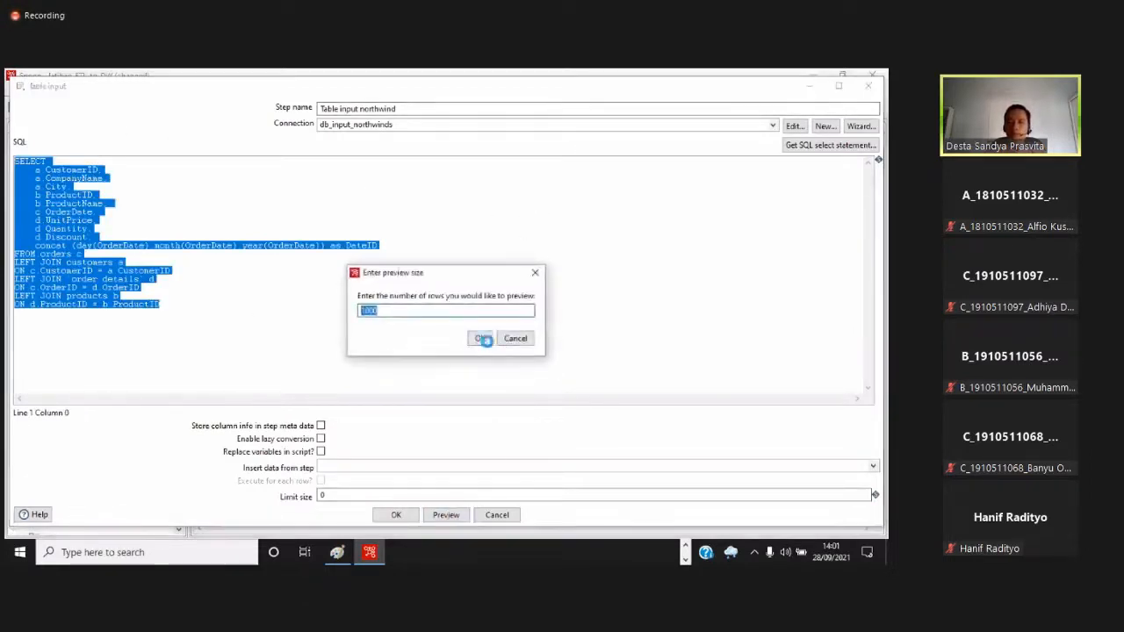
pyautogui.click(479, 338)
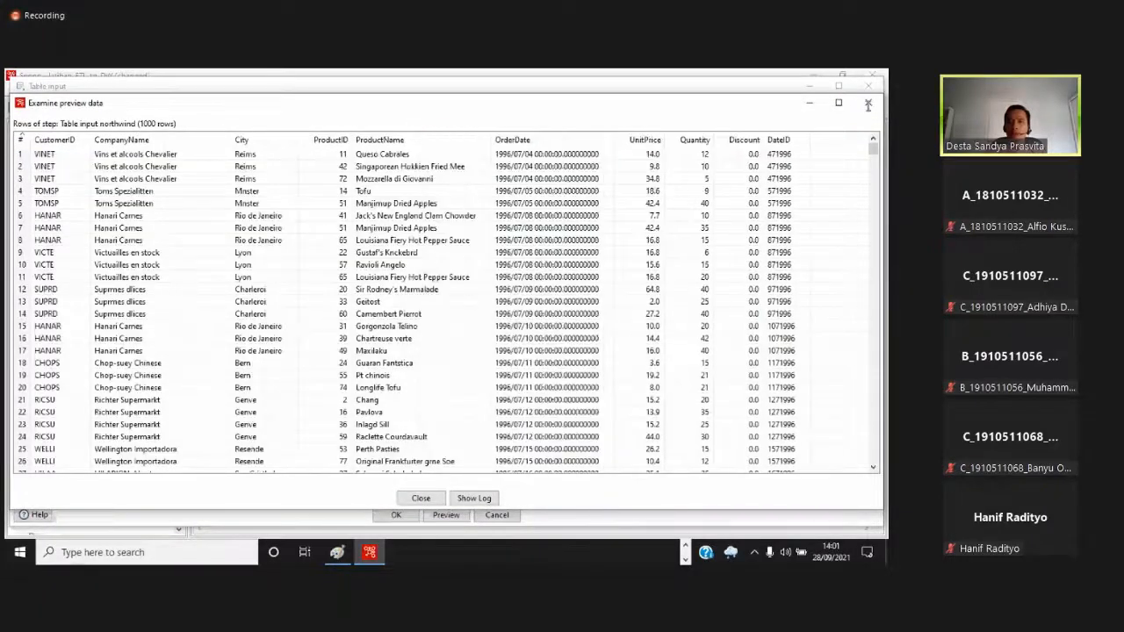
pyautogui.click(404, 516)
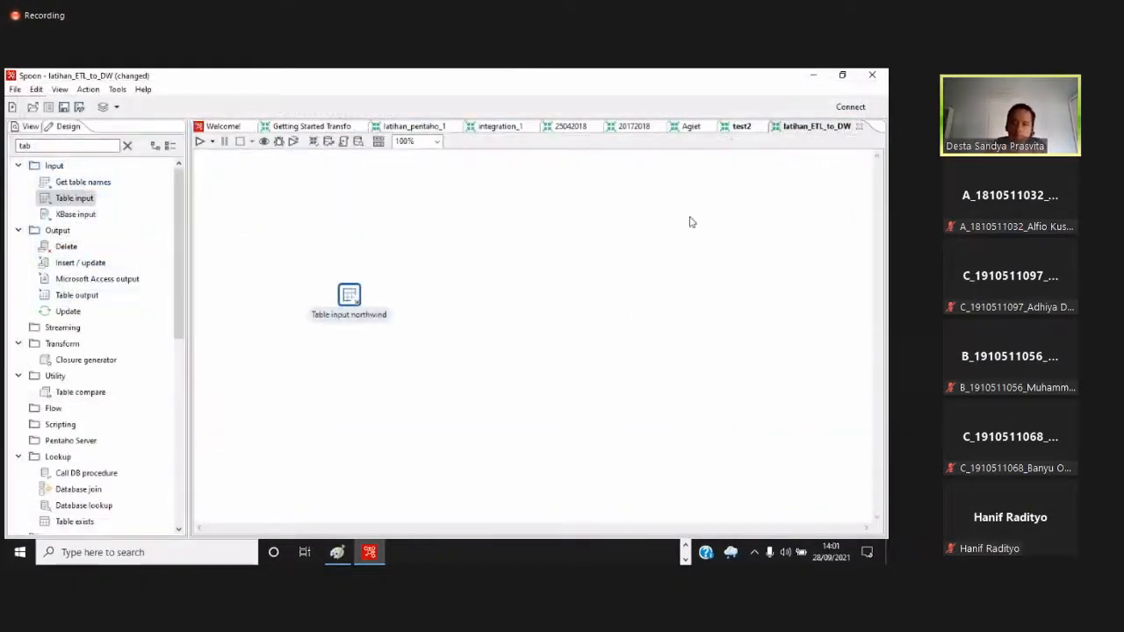
# Look at the step sequence of the test2 transformation as a reference and return to latihan_ETL_to_DW
pyautogui.click(746, 127)
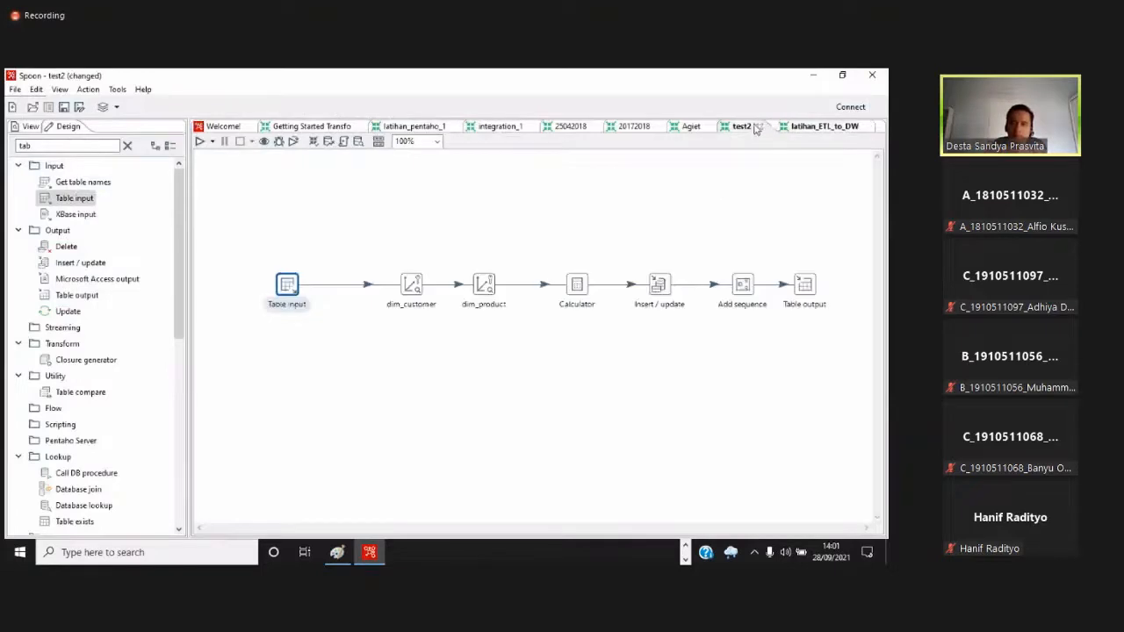
pyautogui.click(812, 129)
pyautogui.moveTo(55, 147); pyautogui.dragTo(7, 106)
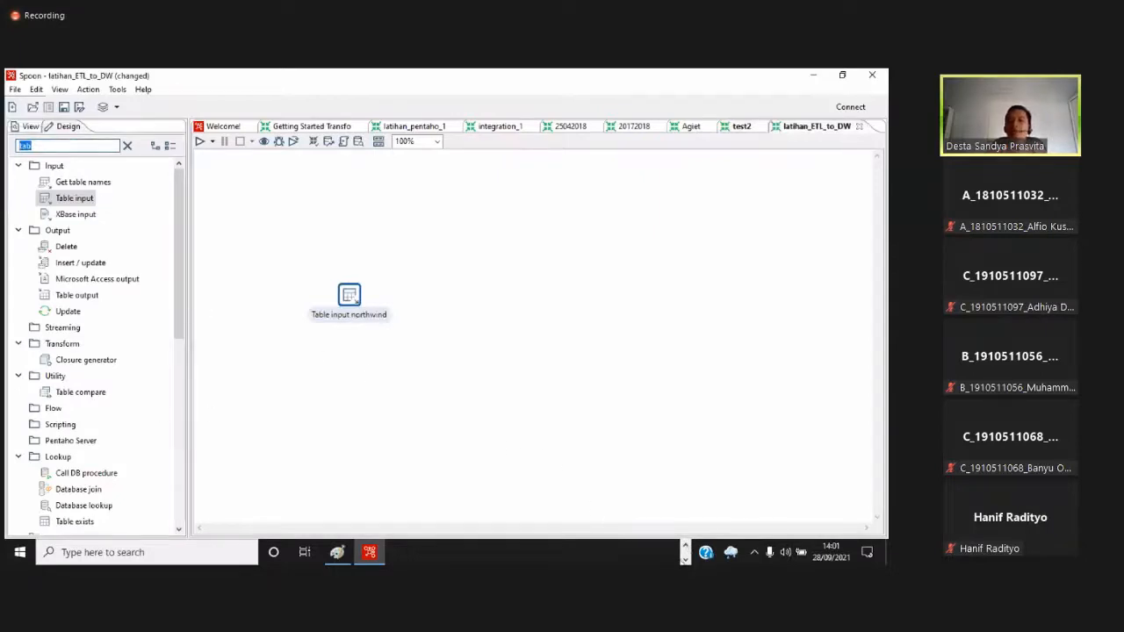
# Switch to phpMyAdmin, review the tables of the dw_output_northwind database, and return to Spoon
pyautogui.click(689, 560)
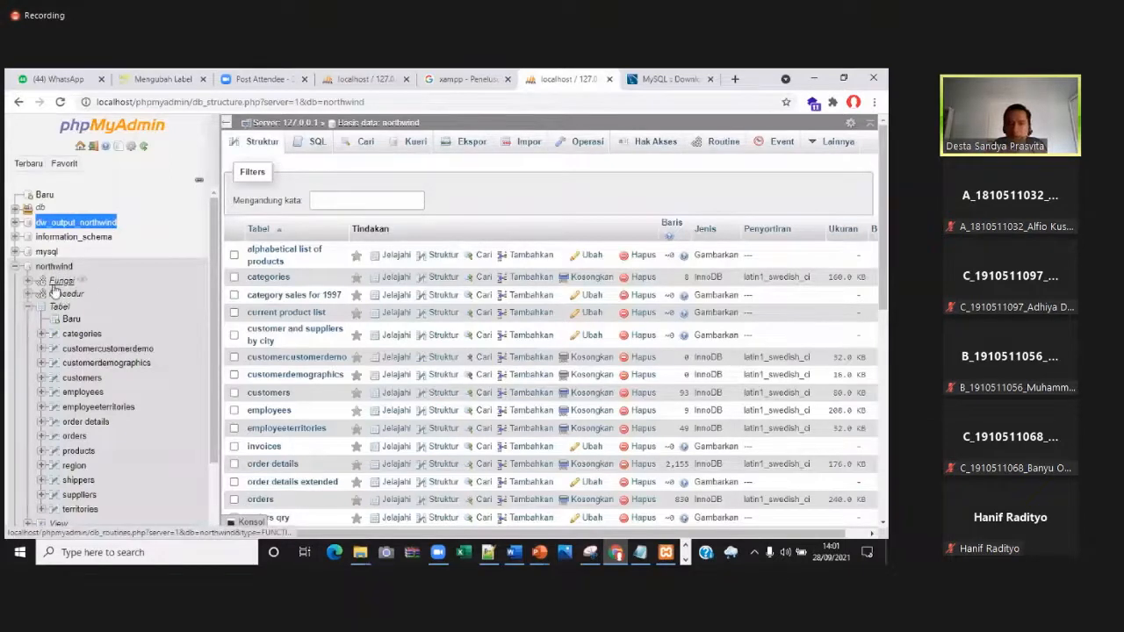
pyautogui.click(68, 226)
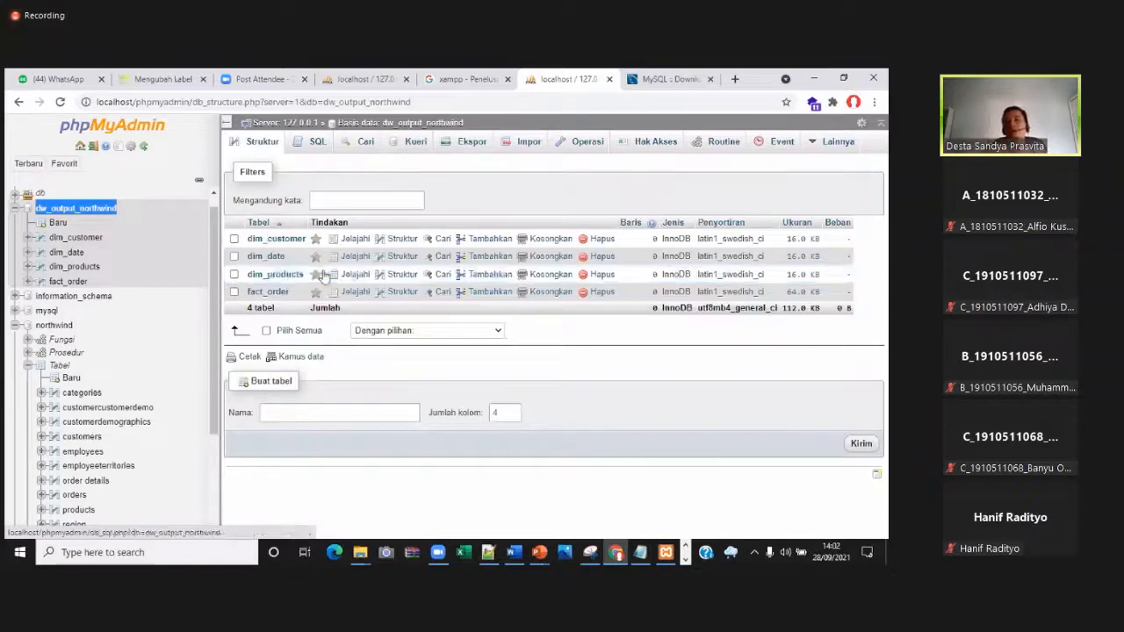
pyautogui.click(664, 76)
pyautogui.click(579, 77)
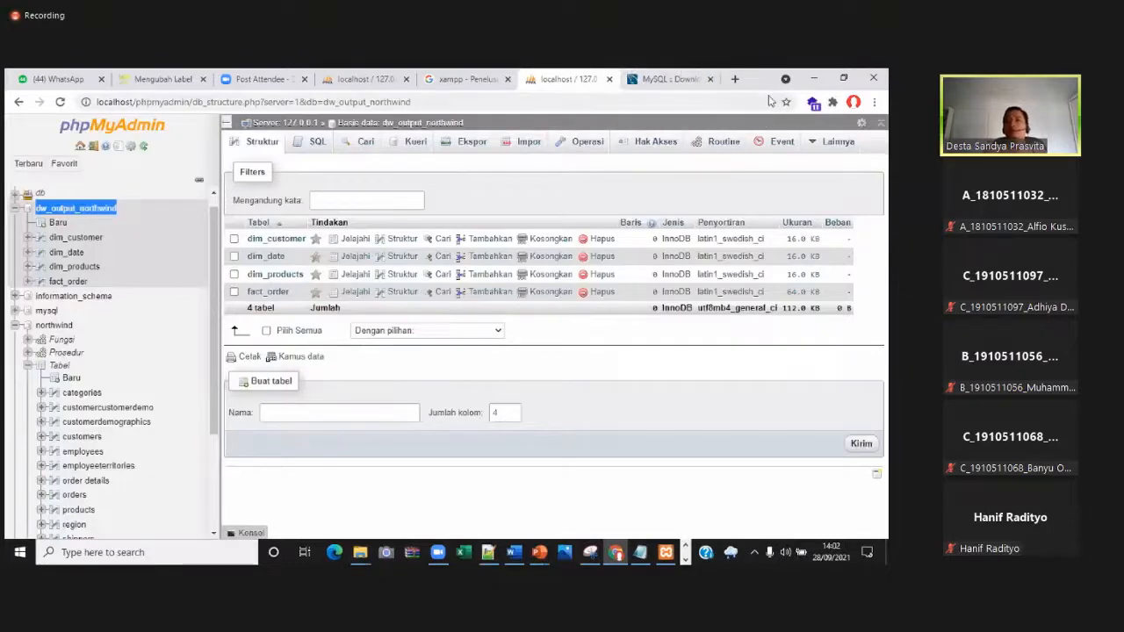
pyautogui.click(811, 80)
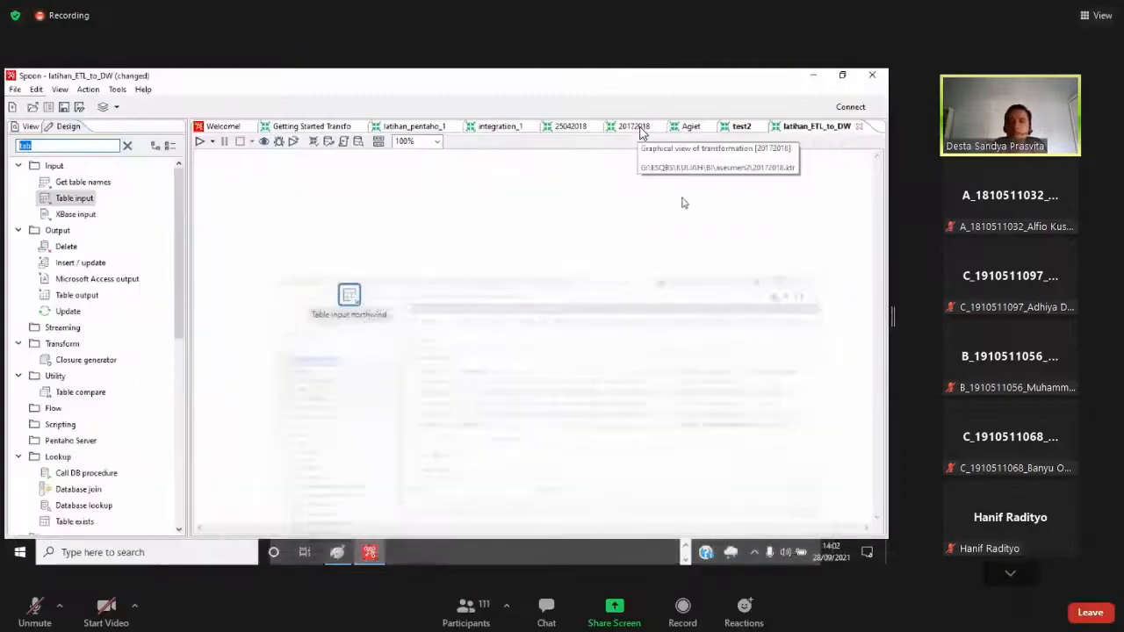
# Check the test2 transformation again and search the available design steps of latihan_ETL_to_DW for "look"
pyautogui.click(739, 128)
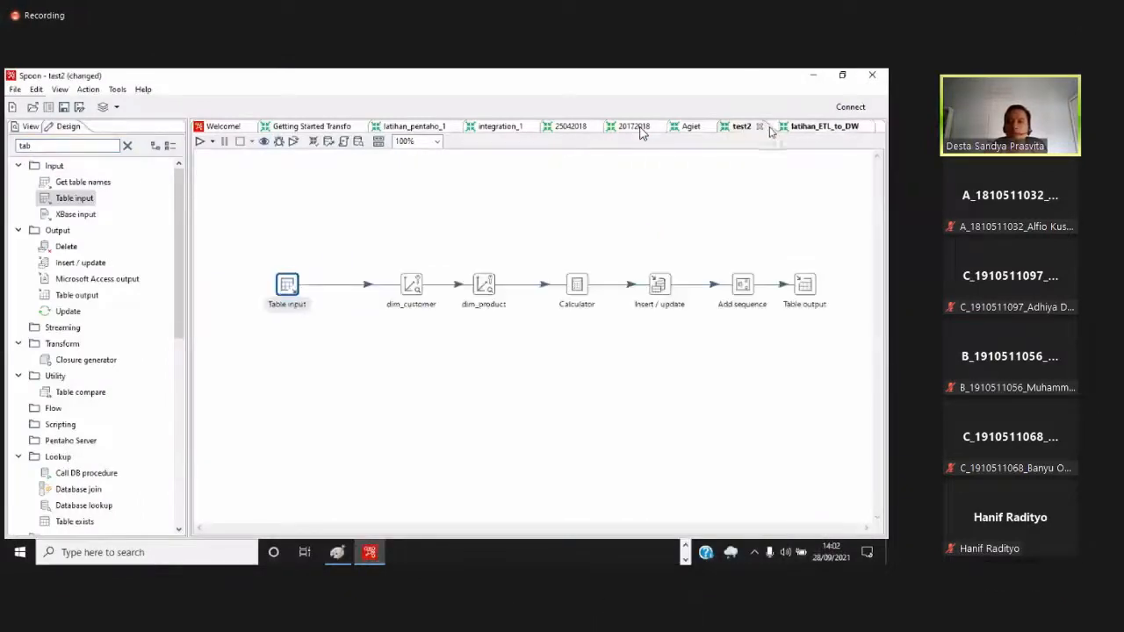
pyautogui.click(815, 126)
pyautogui.moveTo(77, 145); pyautogui.dragTo(8, 130)
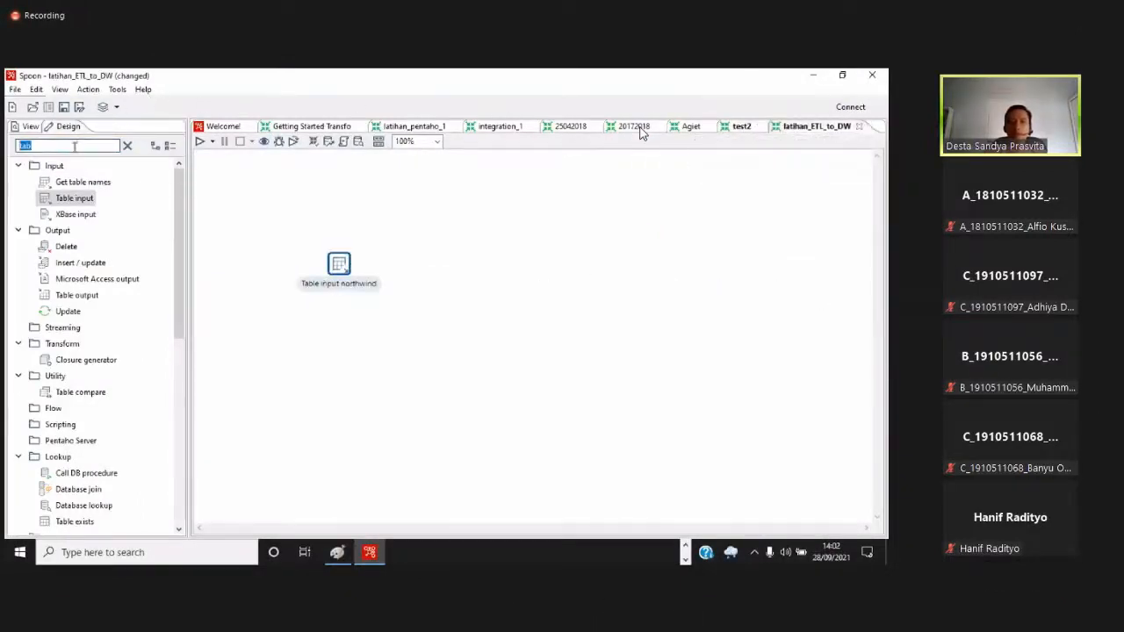
pyautogui.write('to')
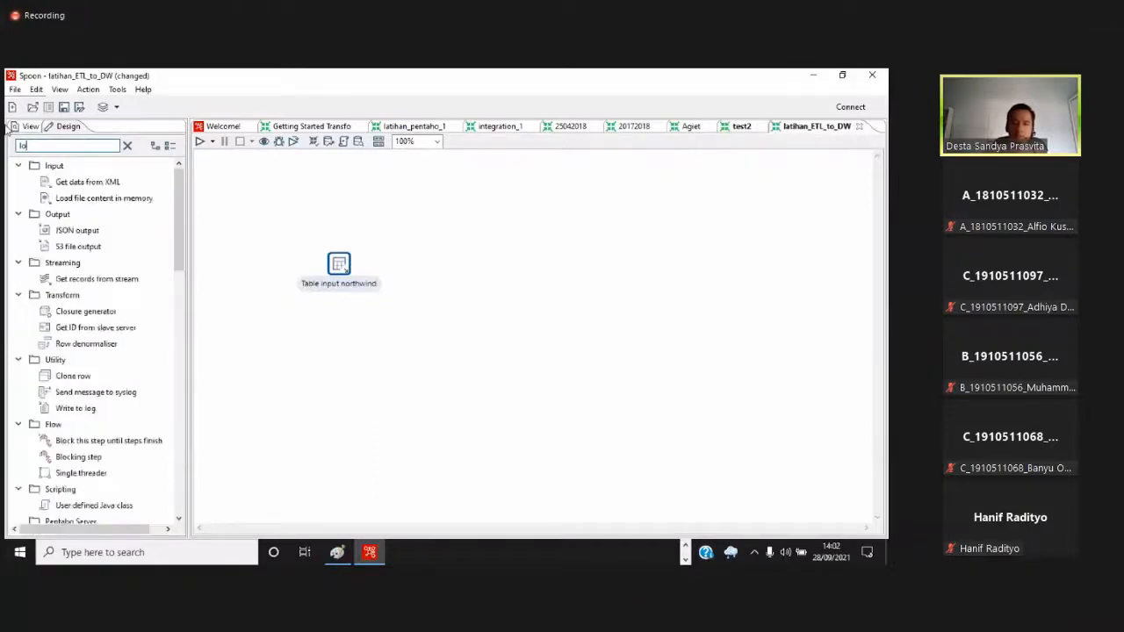
pyautogui.write('ok')
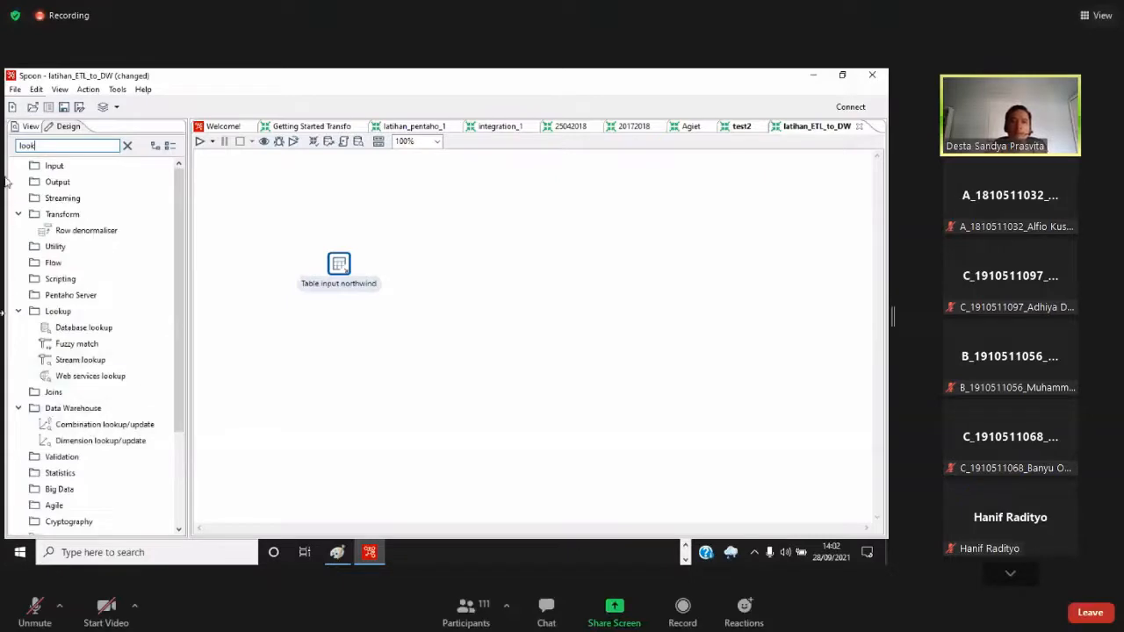
# Clear the step search and add a Combination lookup/update step from the Data Warehouse category beside Table input northwind
pyautogui.doubleClick(26, 145)
pyautogui.press('BackSpace')
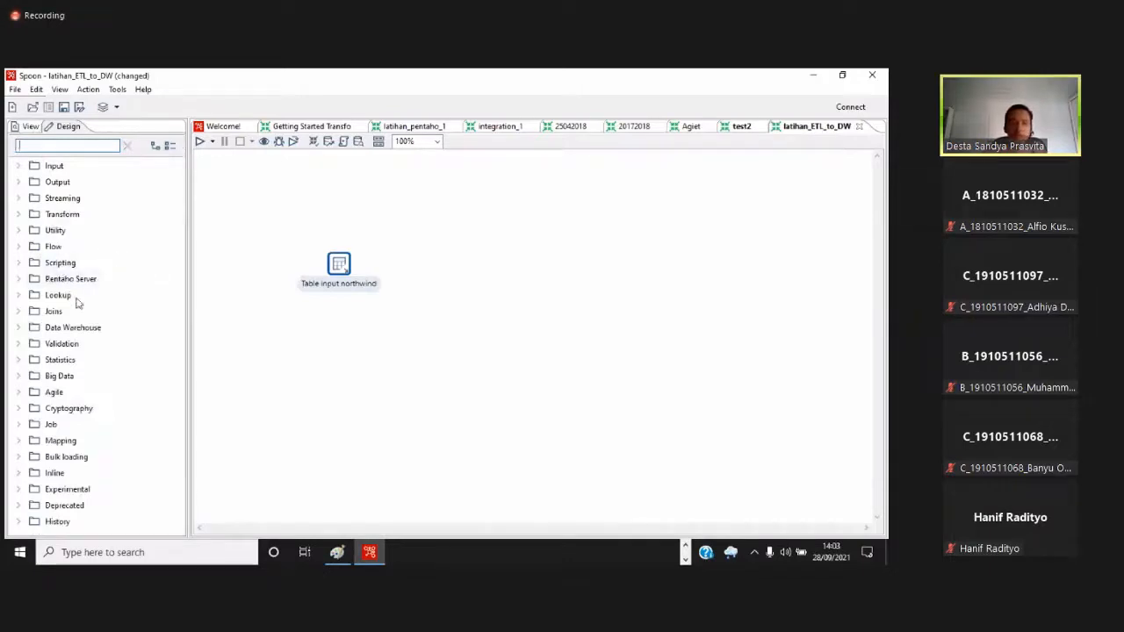
pyautogui.click(20, 329)
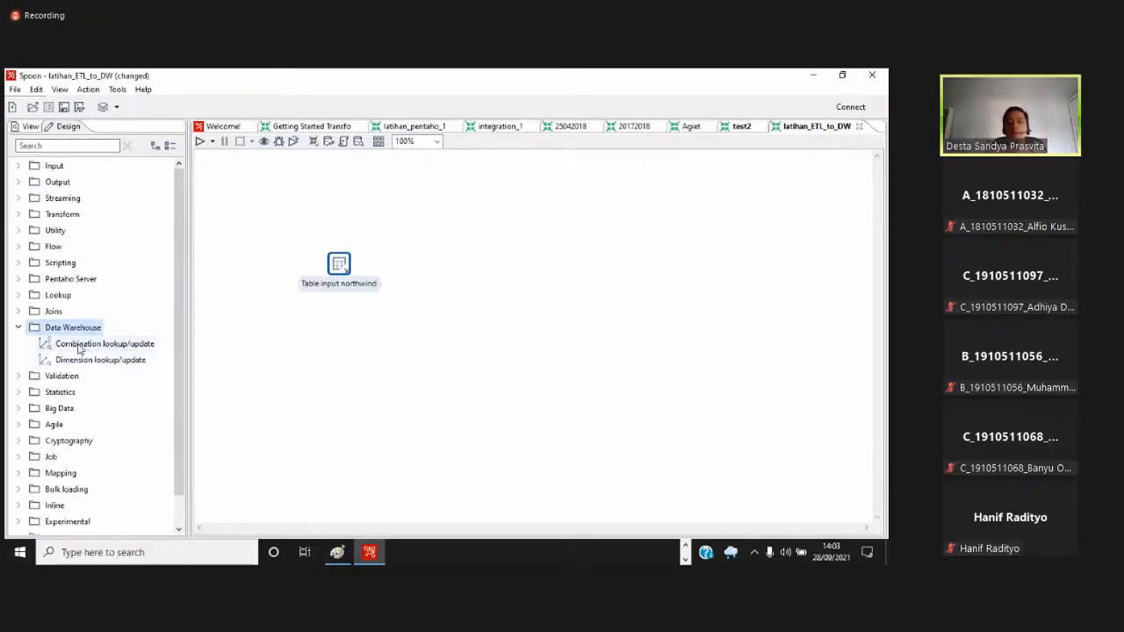
pyautogui.moveTo(79, 348); pyautogui.dragTo(453, 272)
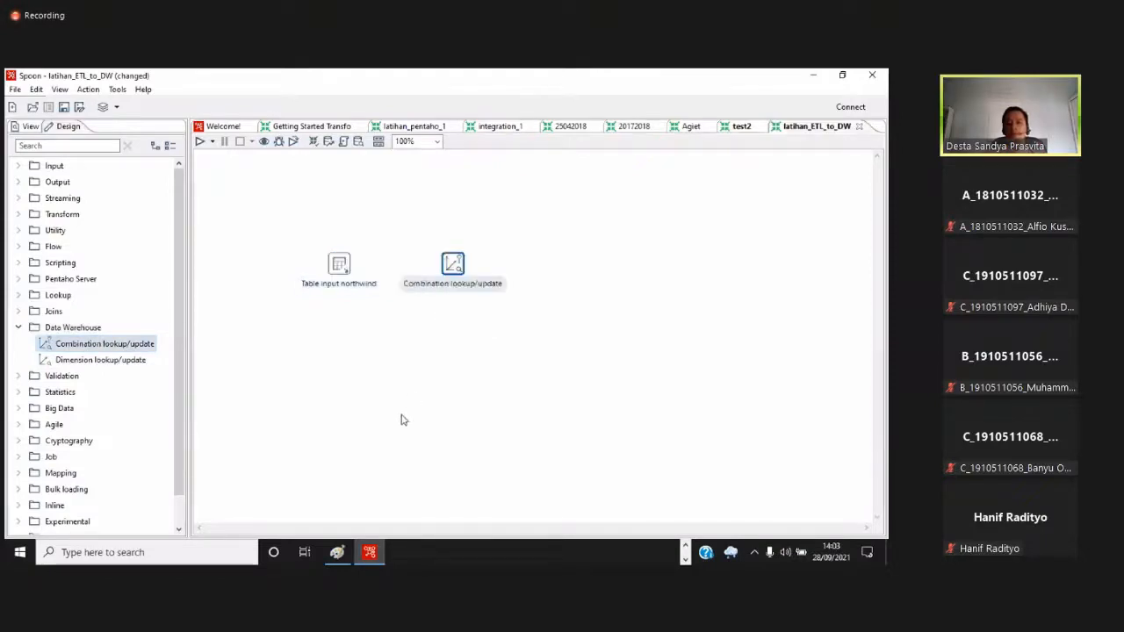
# Rename the Combination lookup/update step as "dim customer" and close its settings
pyautogui.doubleClick(454, 279)
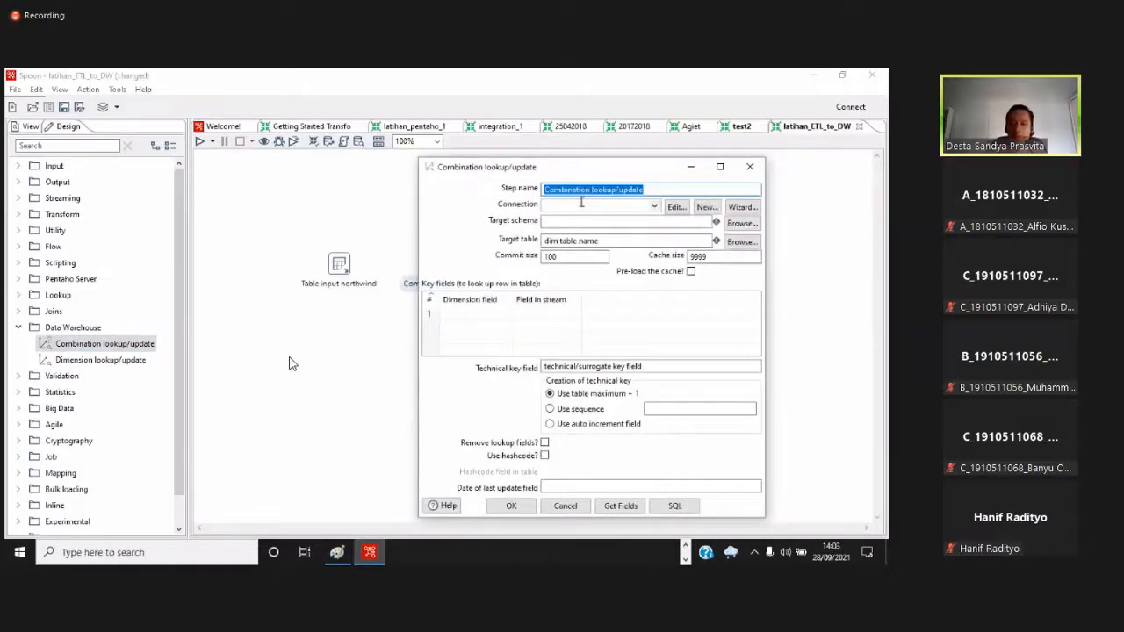
pyautogui.write('dim')
pyautogui.write(' d')
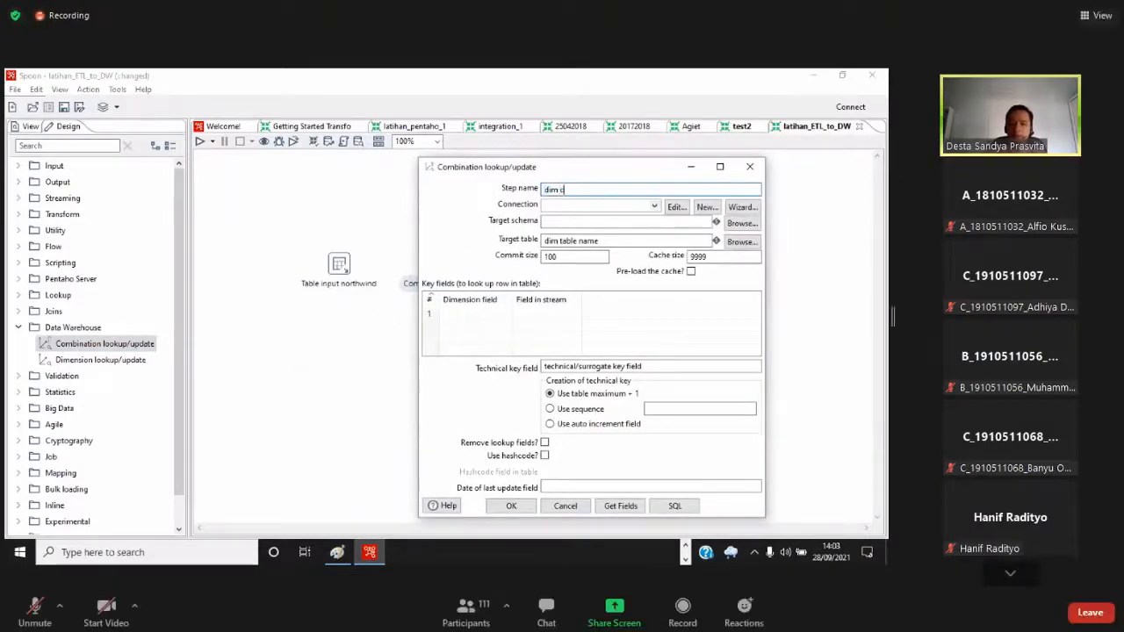
pyautogui.write('ustome')
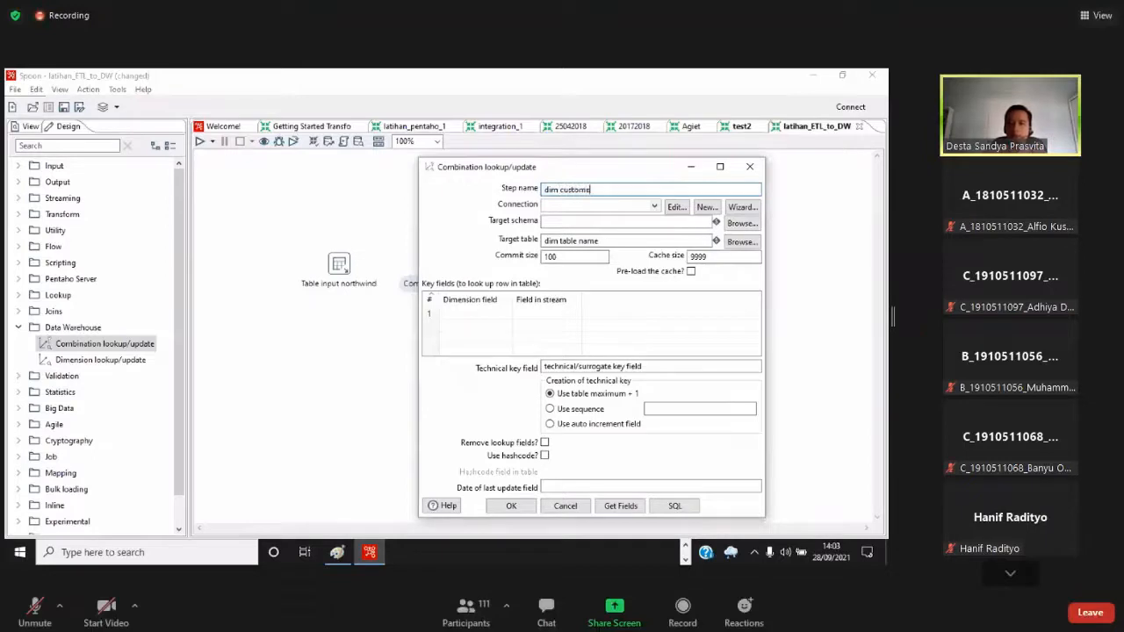
pyautogui.write('r')
pyautogui.press('Return')
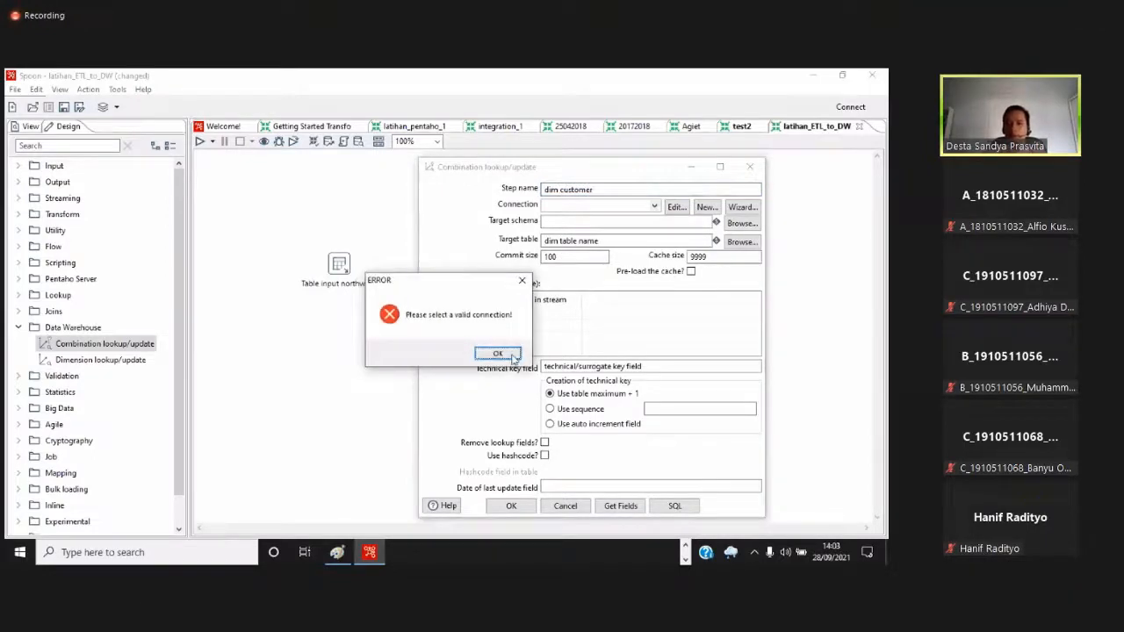
pyautogui.click(497, 353)
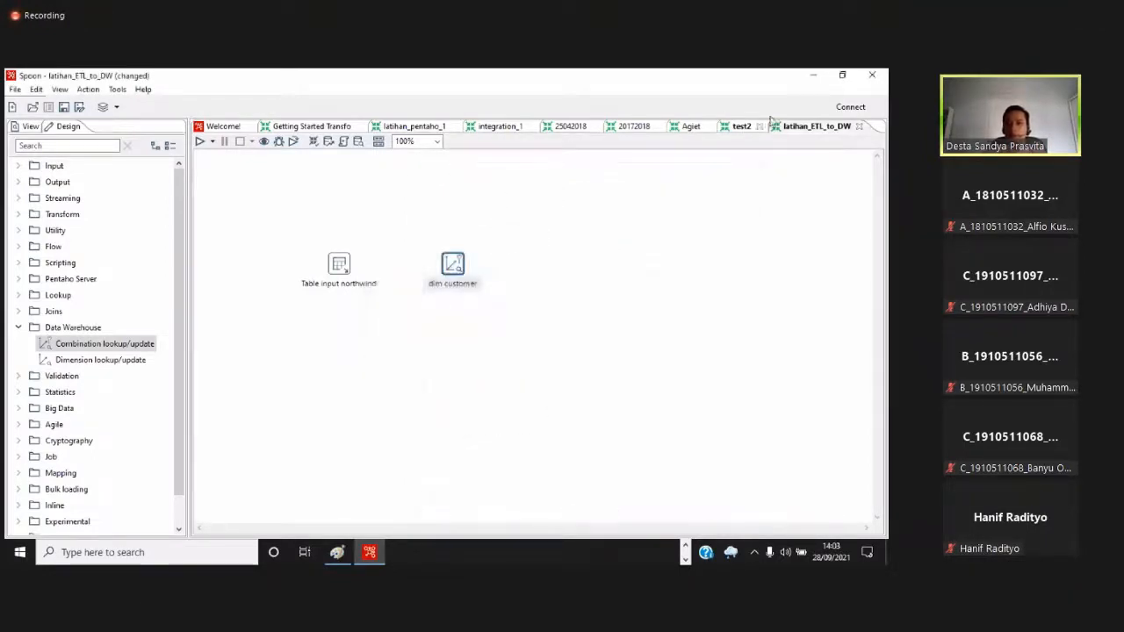
# Check the naming in test2 and rename the Combination lookup/update step in latihan_ETL_to_DW as dim_customer
pyautogui.click(742, 127)
pyautogui.click(814, 126)
pyautogui.doubleClick(454, 267)
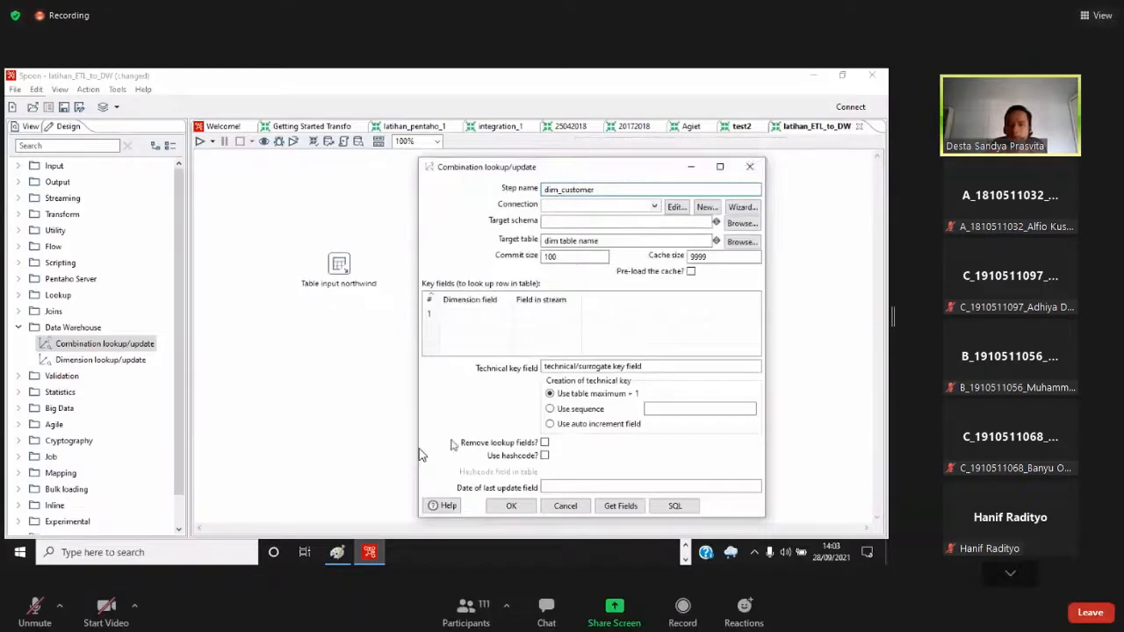
pyautogui.press('Return')
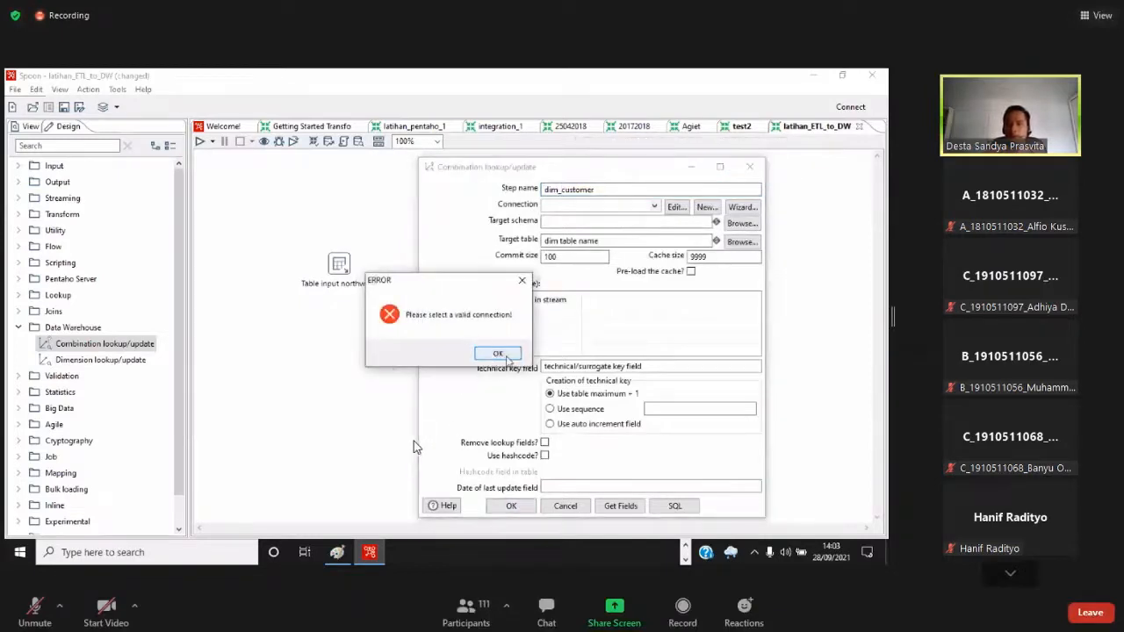
pyautogui.press('Return')
pyautogui.press('Escape')
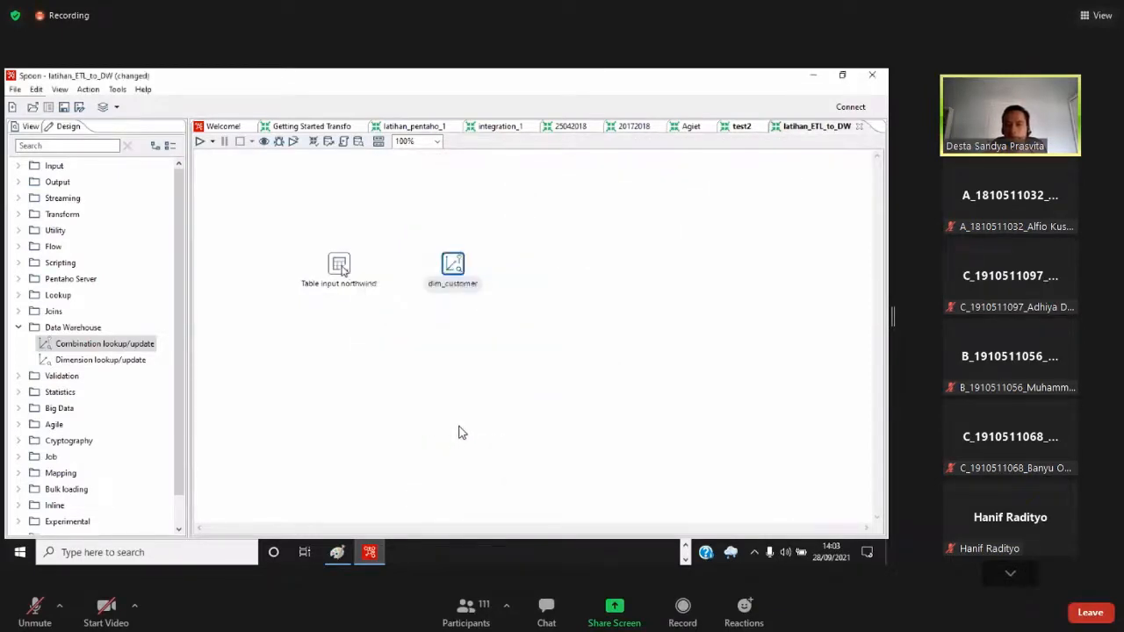
# Connect Table input northwind to dim_customer with a hop and move both steps toward the left side of the canvas
pyautogui.click(458, 428)
pyautogui.moveTo(344, 277)
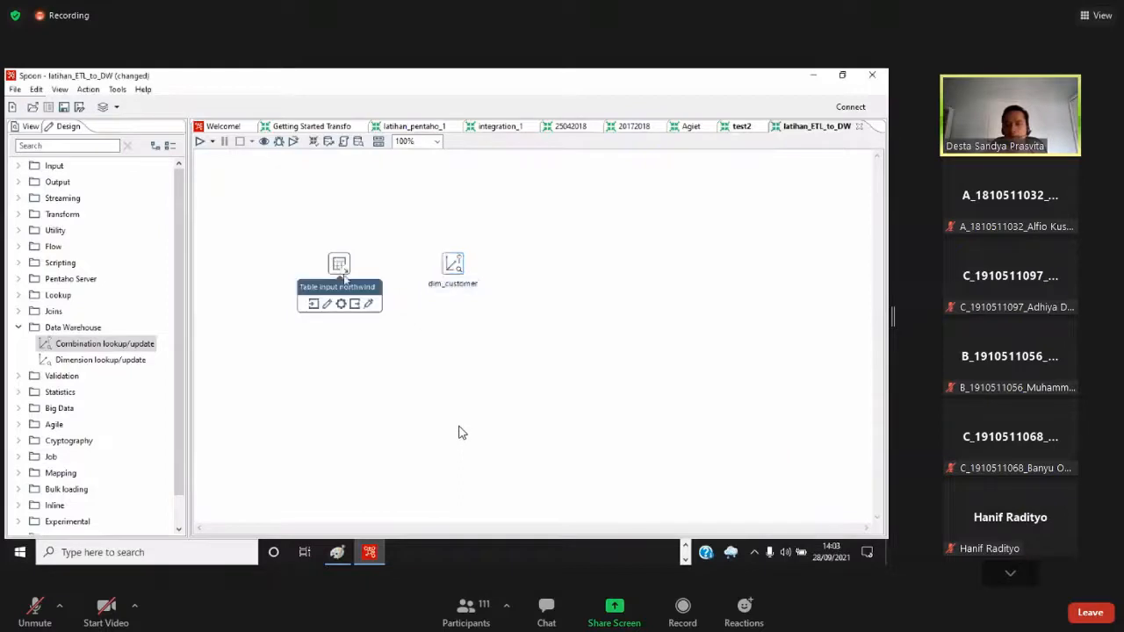
pyautogui.moveTo(356, 304); pyautogui.dragTo(447, 259)
pyautogui.moveTo(341, 261); pyautogui.dragTo(258, 252)
pyautogui.moveTo(442, 265); pyautogui.dragTo(370, 264)
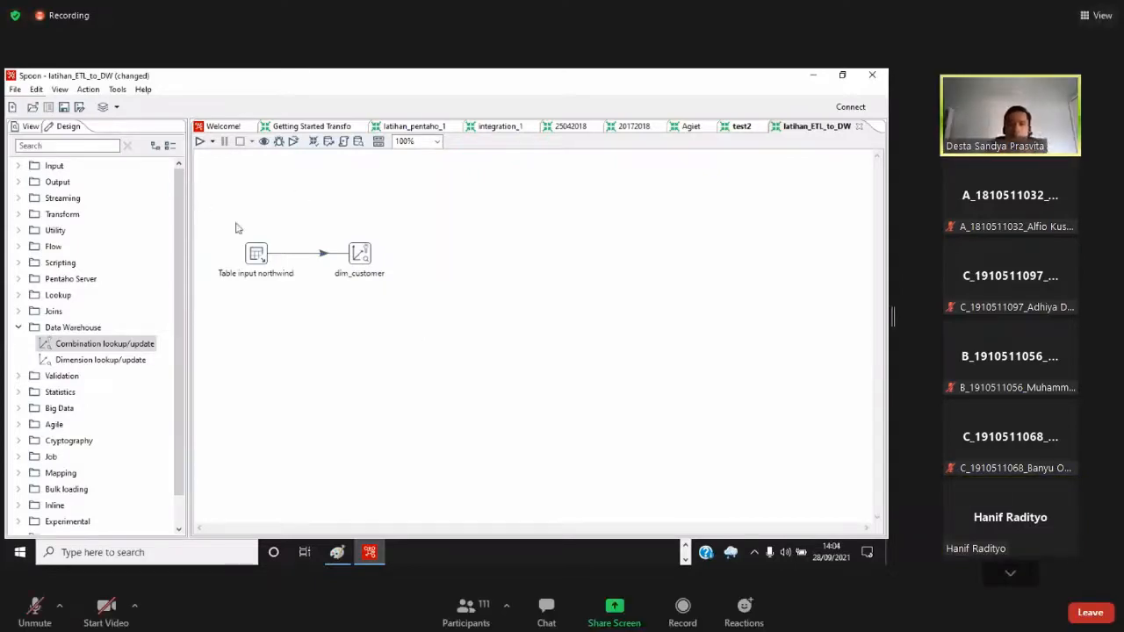
# Delete the hop between Table input northwind and dim_customer and create the same hop again
pyautogui.rightClick(335, 253)
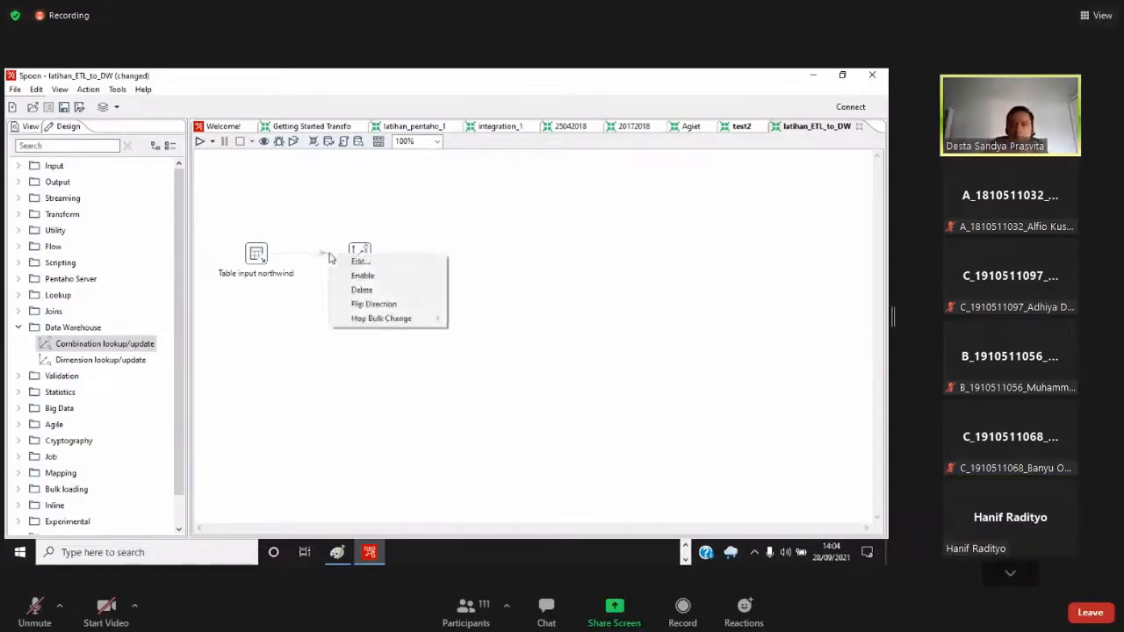
pyautogui.click(364, 291)
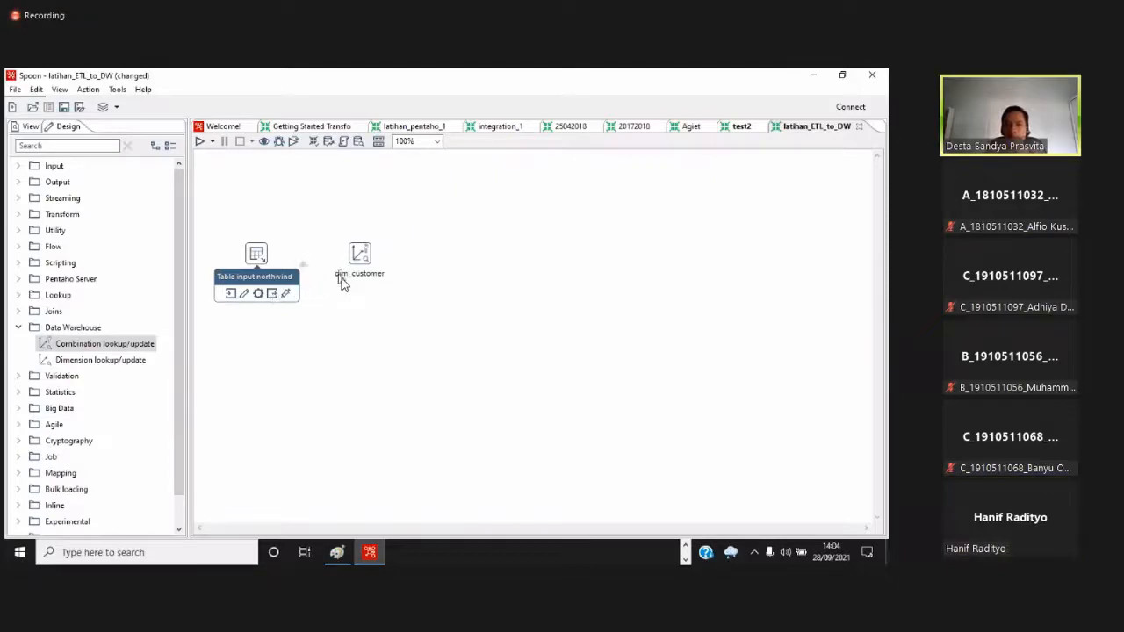
pyautogui.moveTo(341, 278); pyautogui.dragTo(343, 279)
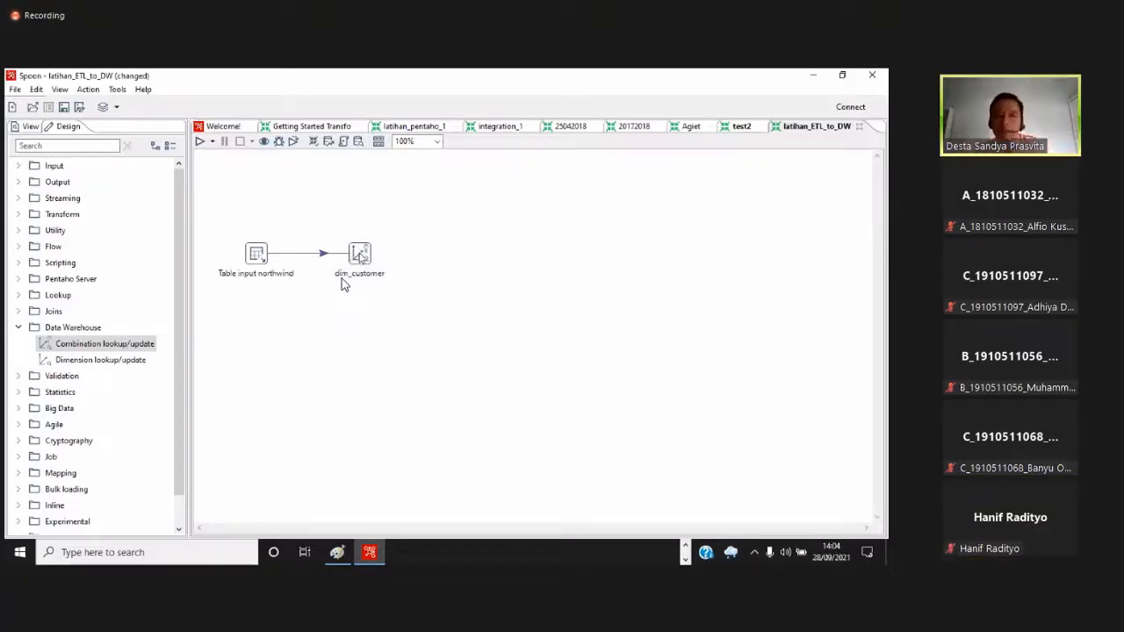
# Move dim_customer slightly up and set its connection to db_output_dw in the step settings
pyautogui.moveTo(359, 255); pyautogui.dragTo(353, 246)
pyautogui.doubleClick(353, 247)
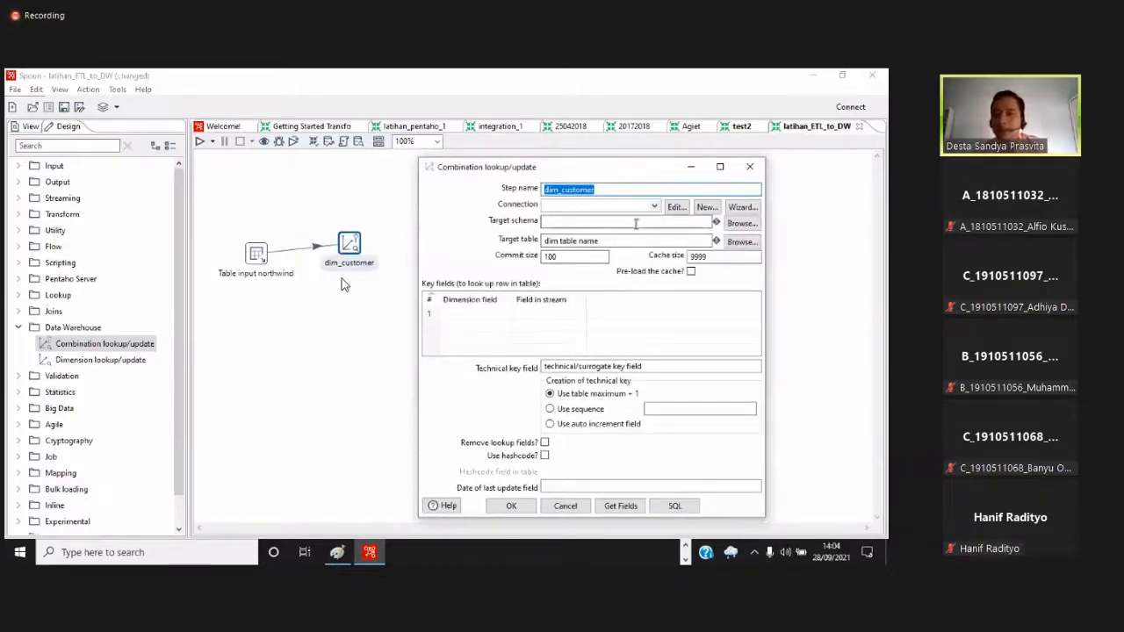
pyautogui.click(650, 205)
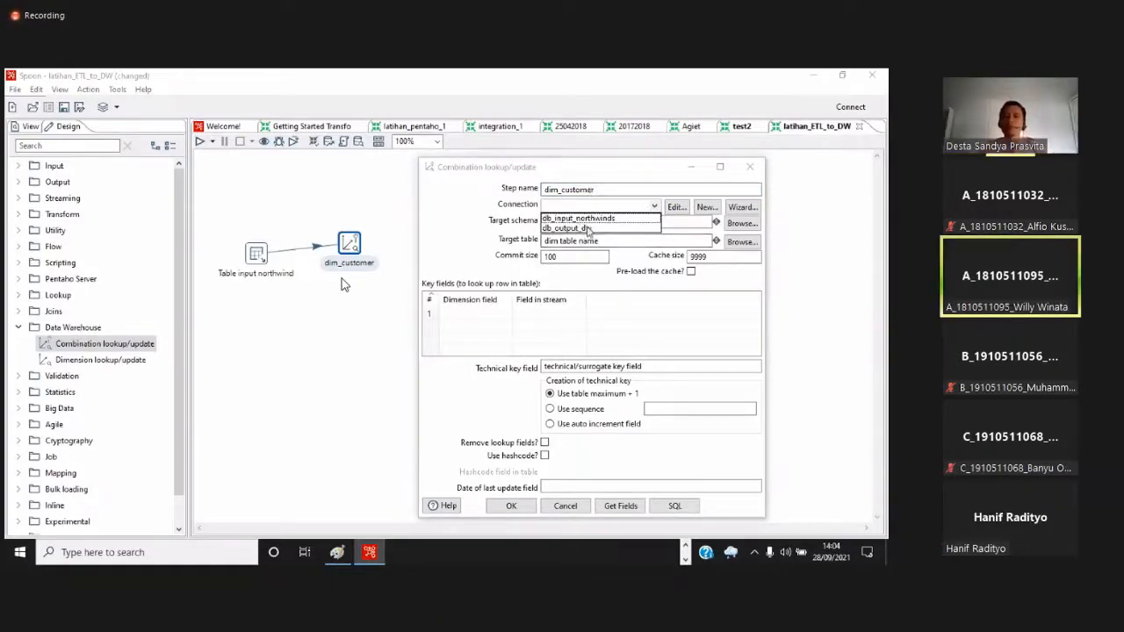
pyautogui.click(586, 227)
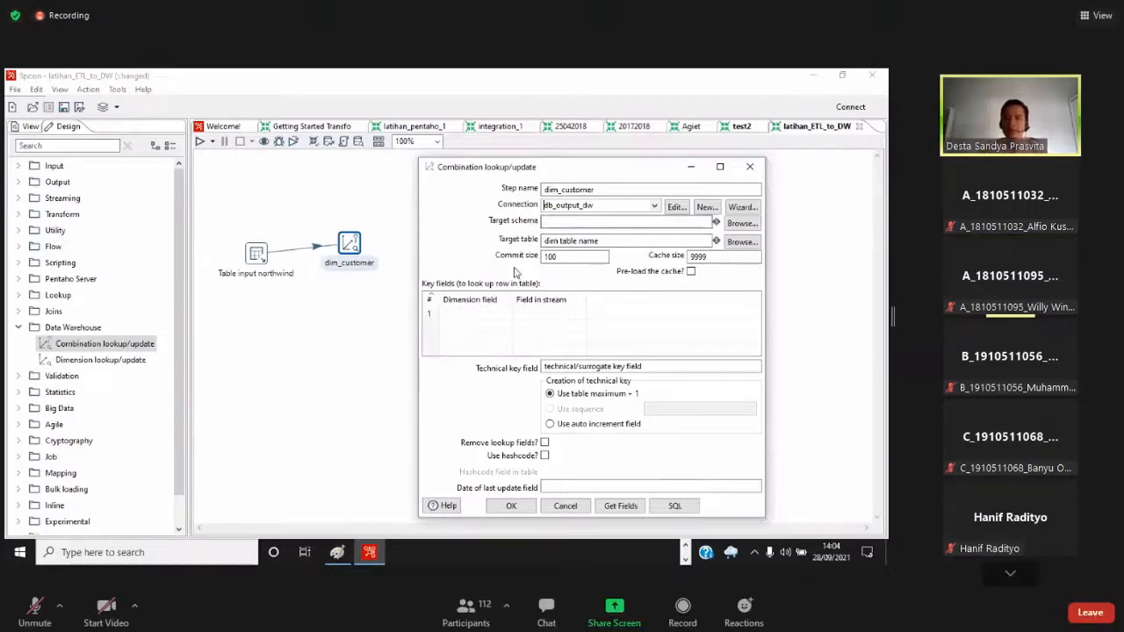
# Switch to phpMyAdmin and highlight the dim_customer table in the dw_output_northwind database
pyautogui.click(687, 557)
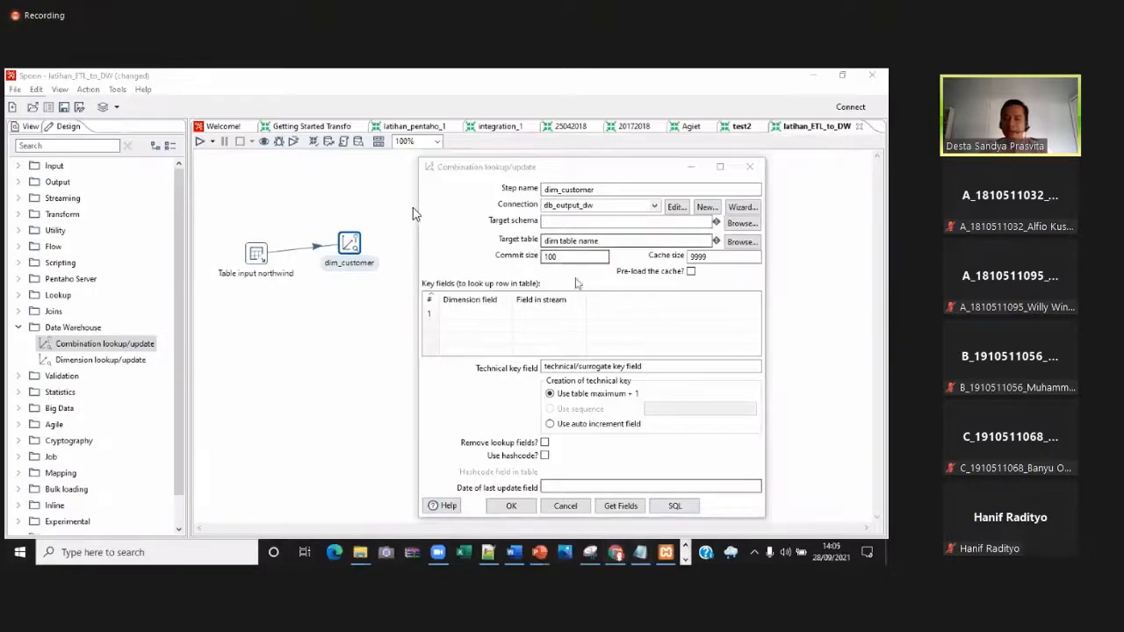
pyautogui.click(616, 553)
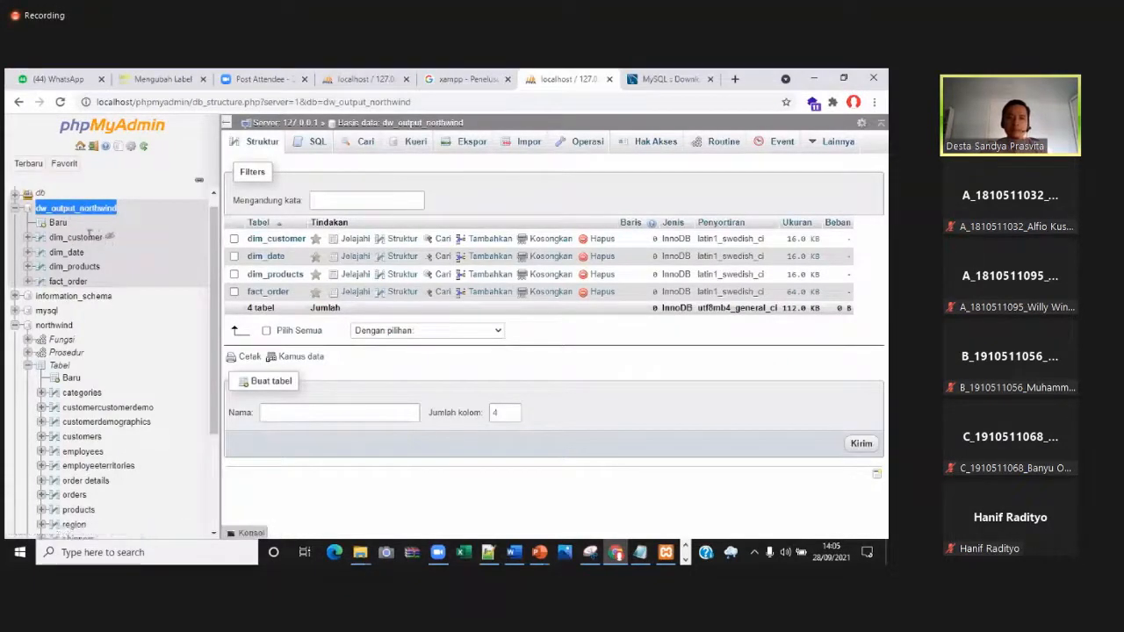
pyautogui.moveTo(104, 238); pyautogui.dragTo(53, 236)
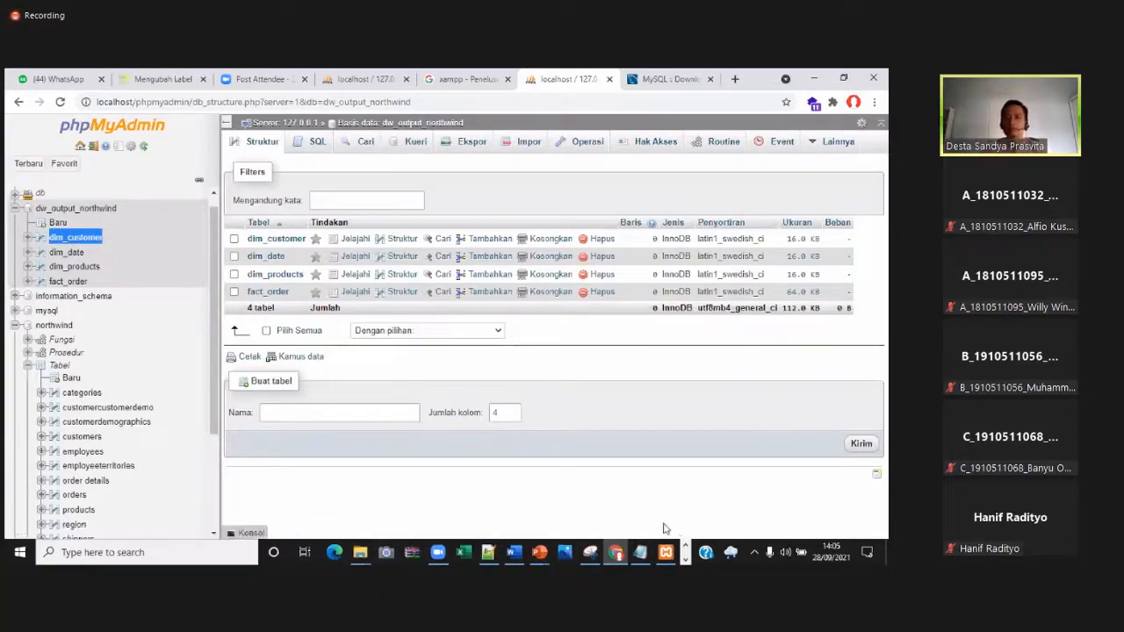
# Switch to Pentaho Spoon and set the Combination lookup/update step's target table to dim_customer
pyautogui.click(685, 559)
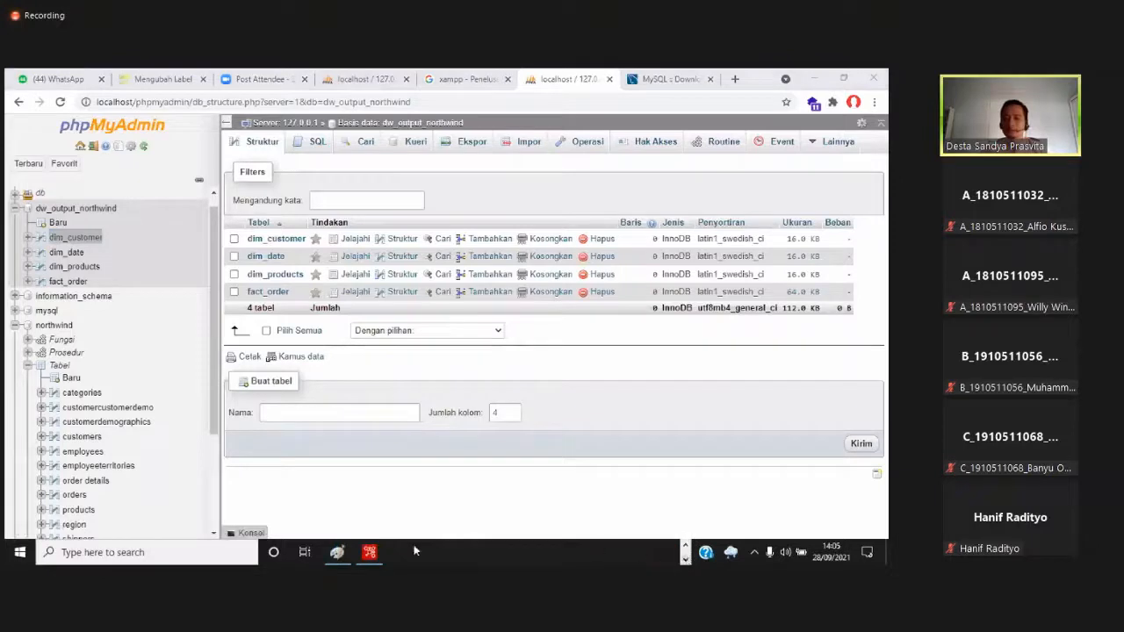
pyautogui.click(369, 555)
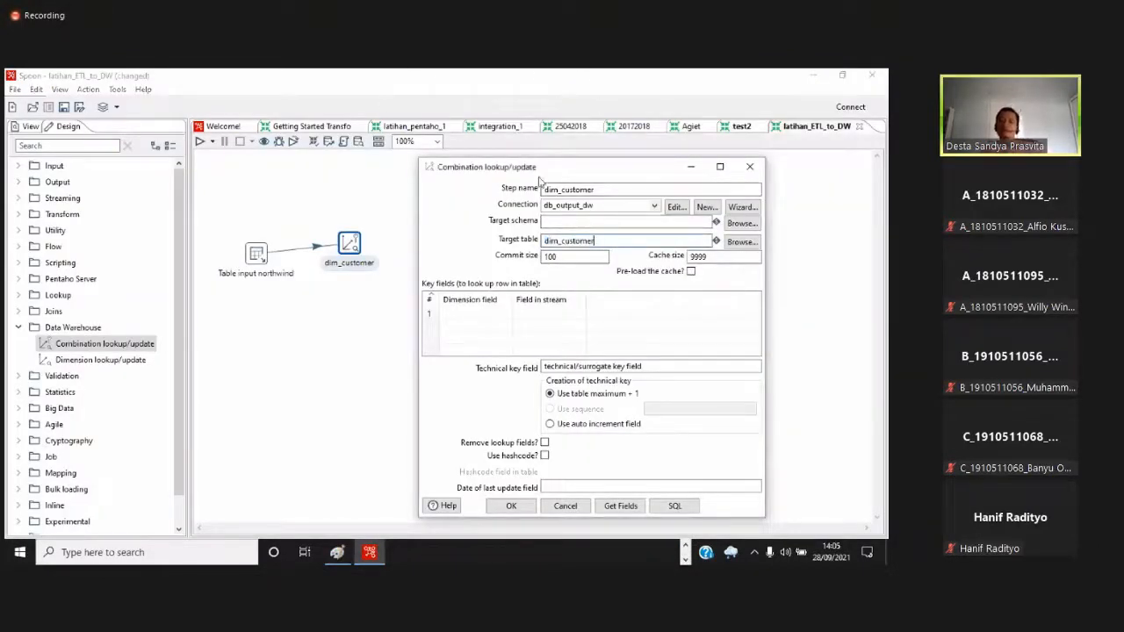
pyautogui.click(572, 244)
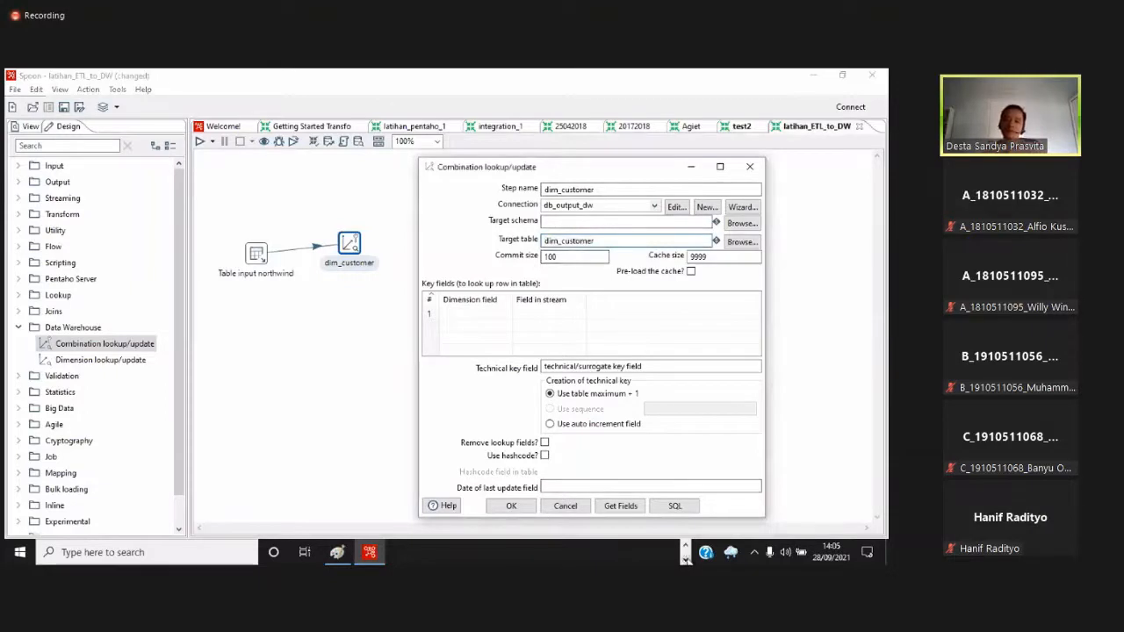
# Switch to phpMyAdmin and browse the dim_customer table to check its columns
pyautogui.click(686, 558)
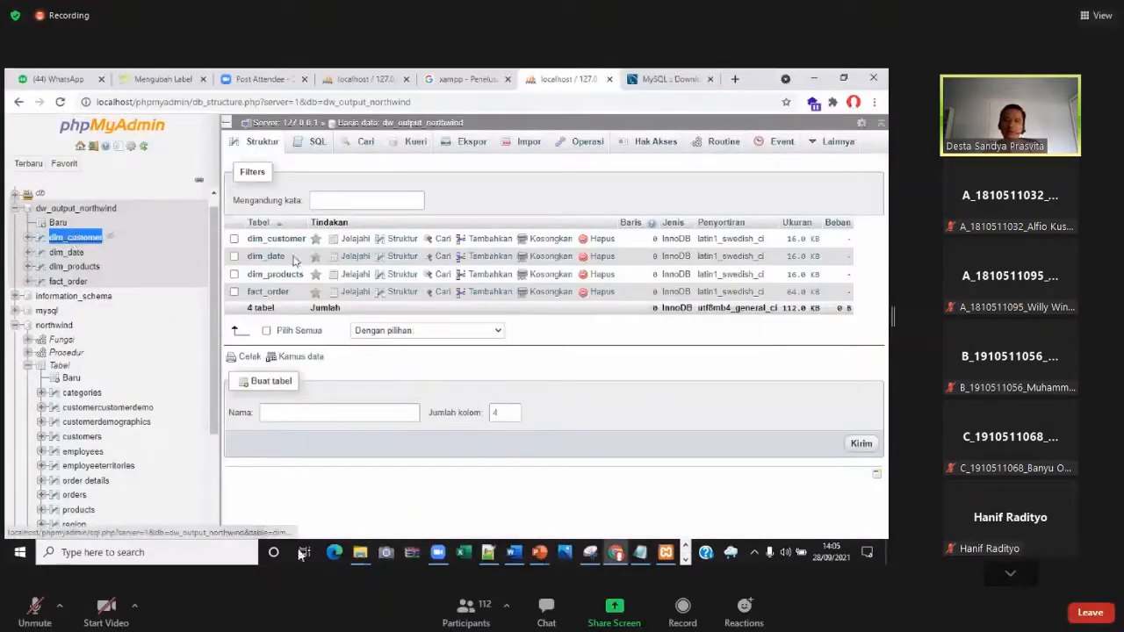
pyautogui.click(265, 240)
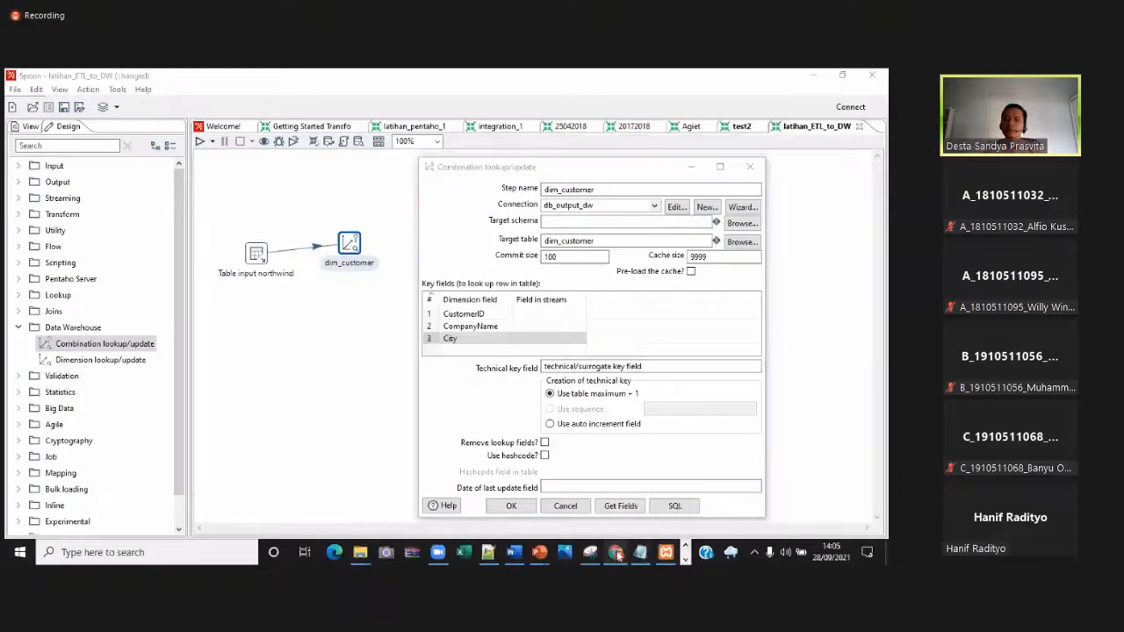
# In the dim_customer step settings, map the CustomerID, CompanyName and City dimension fields to the stream fields of the same names
pyautogui.moveTo(617, 554)
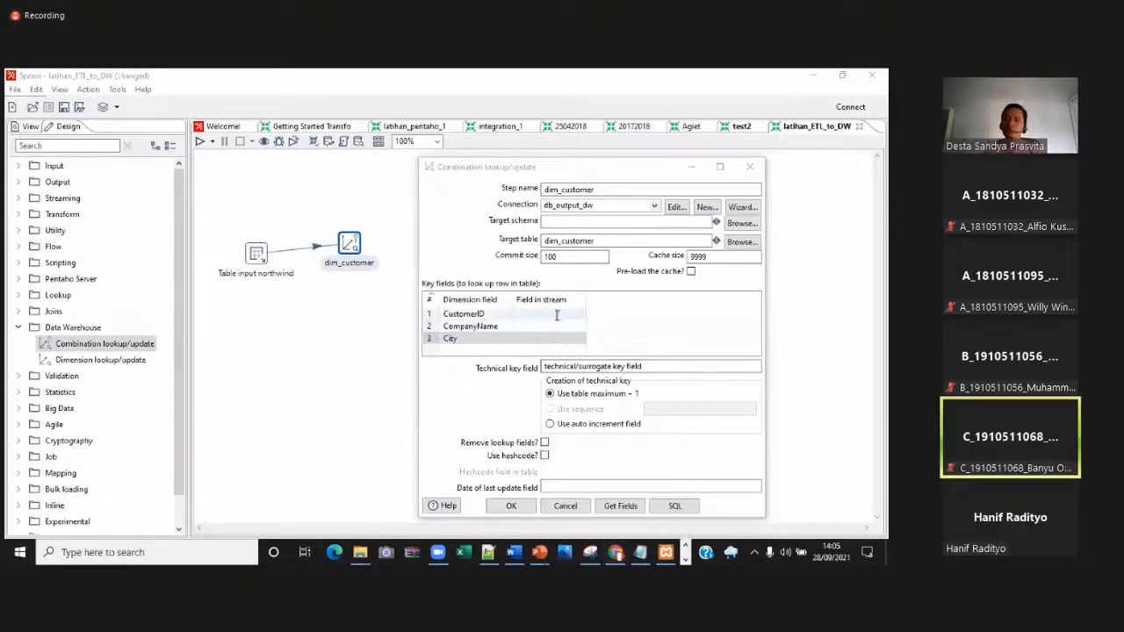
pyautogui.click(560, 315)
pyautogui.click(559, 315)
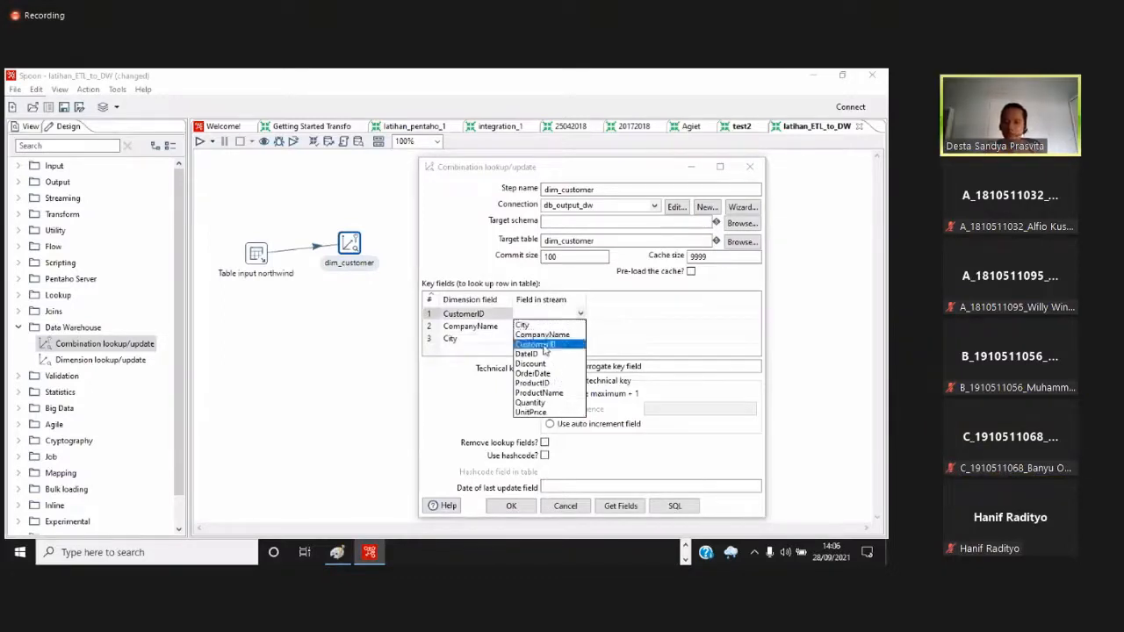
pyautogui.click(546, 344)
pyautogui.click(568, 327)
pyautogui.click(579, 327)
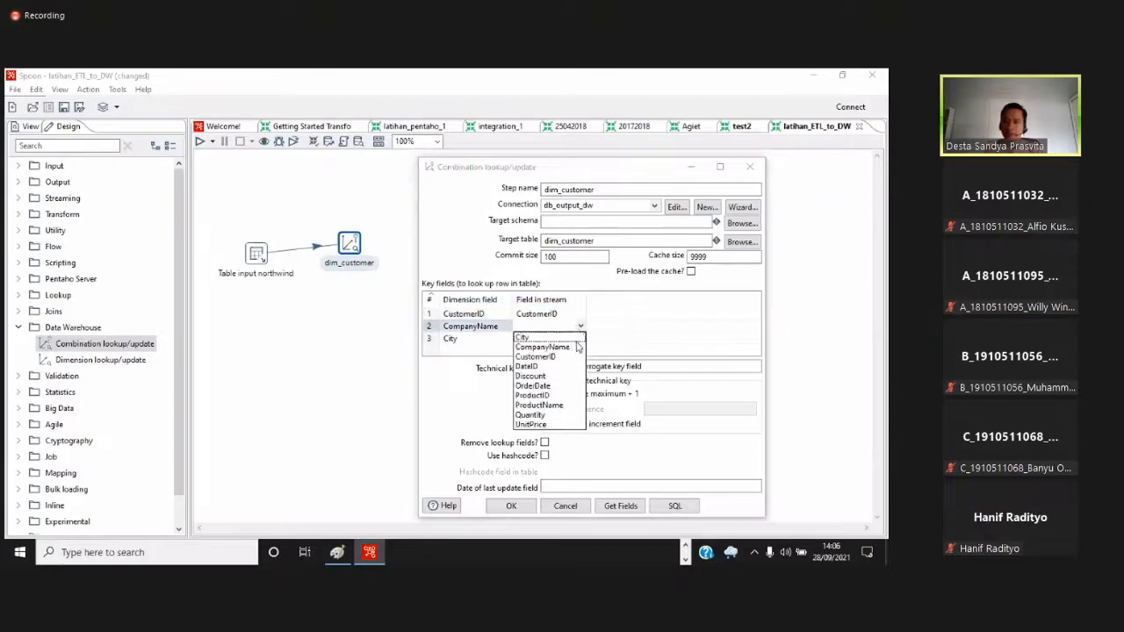
pyautogui.click(575, 339)
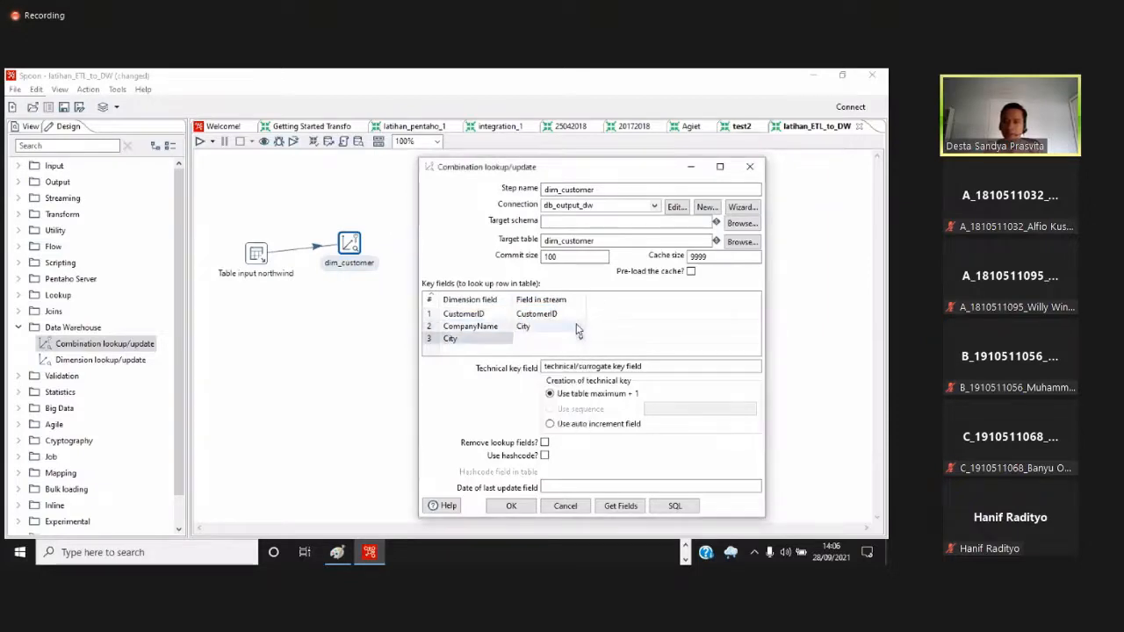
pyautogui.click(579, 326)
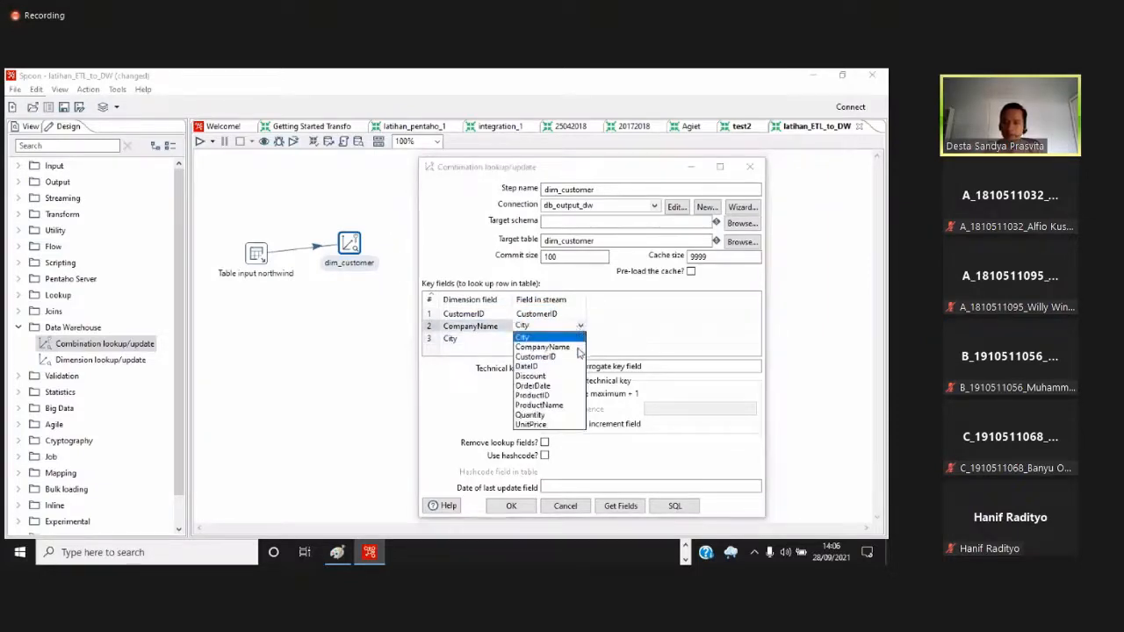
pyautogui.click(579, 348)
pyautogui.click(579, 339)
pyautogui.click(580, 338)
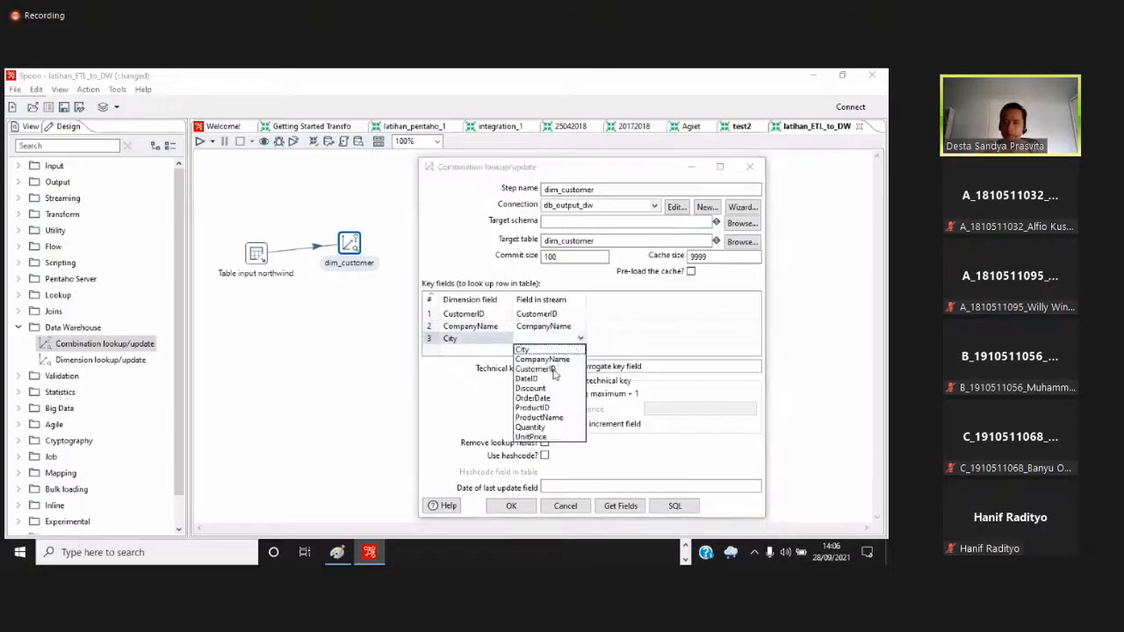
pyautogui.click(541, 350)
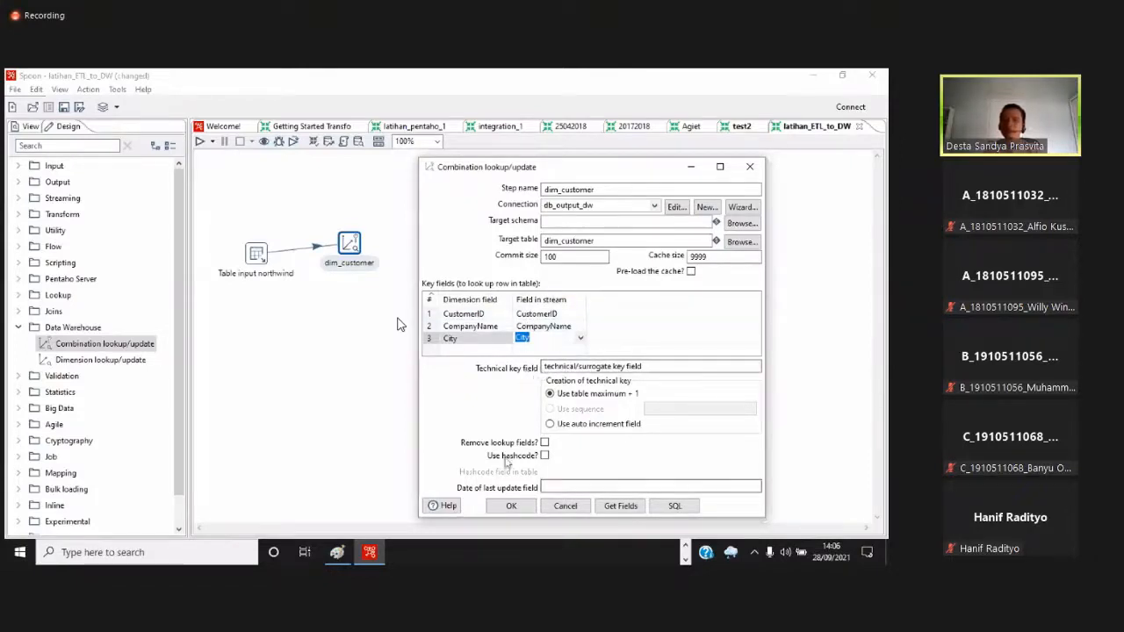
# Look up the customer_key column of dim_customer in phpMyAdmin and set the step's technical key field to customer_key
pyautogui.click(687, 546)
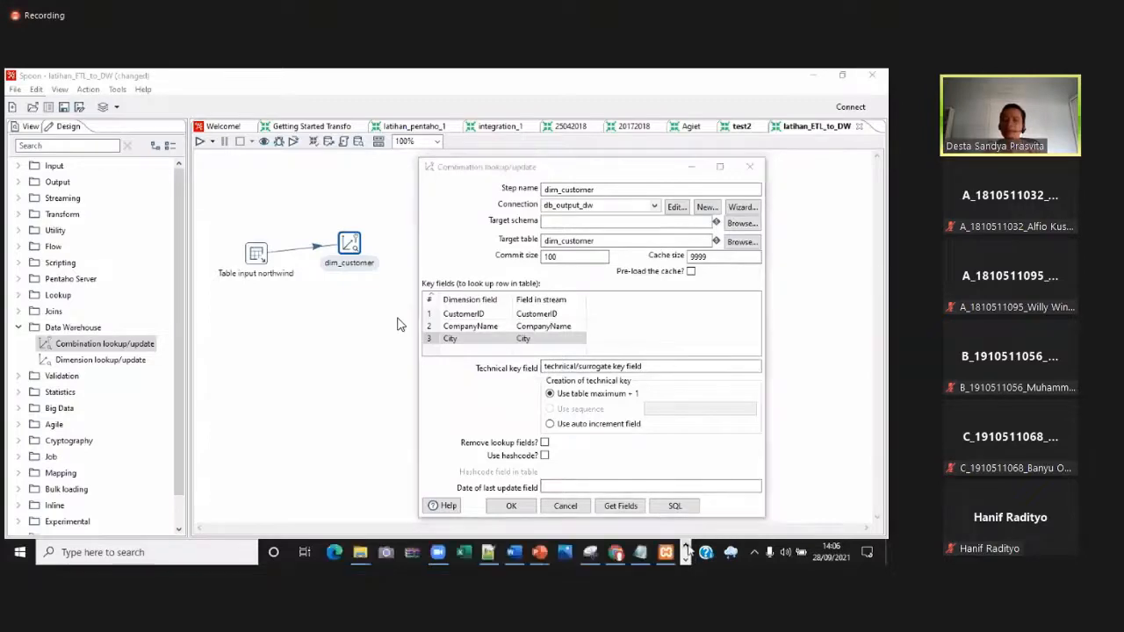
pyautogui.click(620, 554)
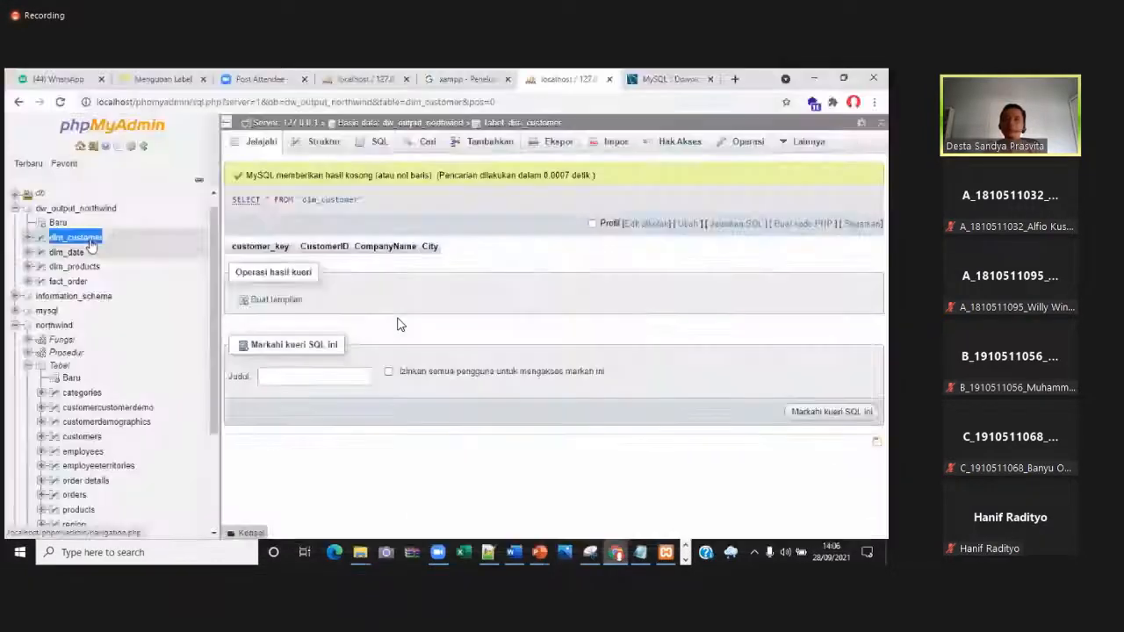
pyautogui.click(292, 253)
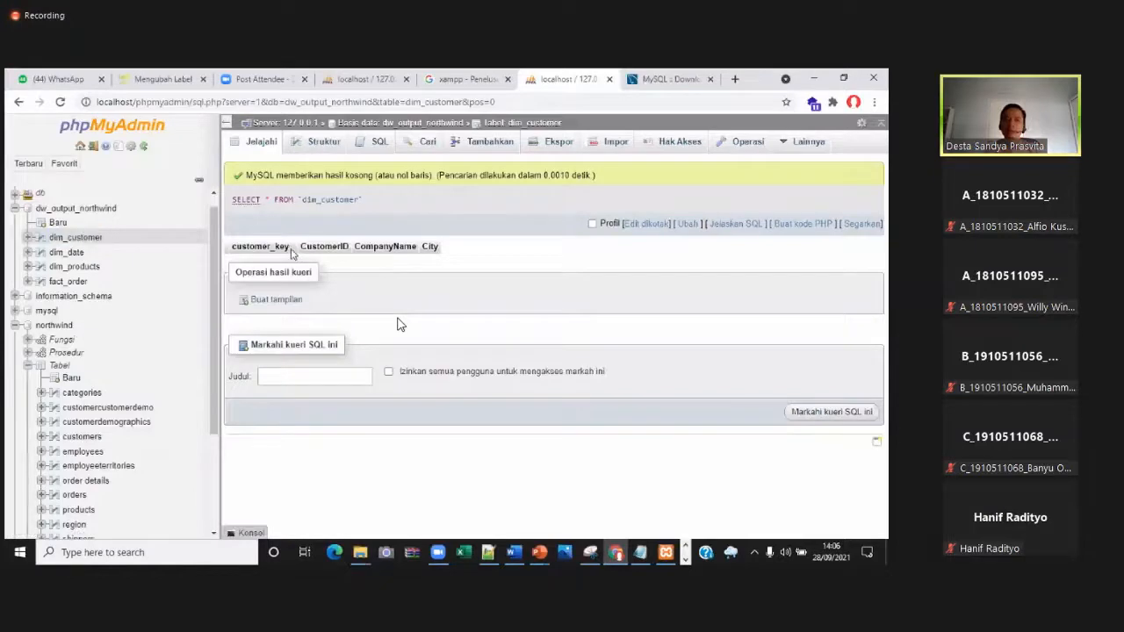
pyautogui.moveTo(288, 247); pyautogui.dragTo(247, 248)
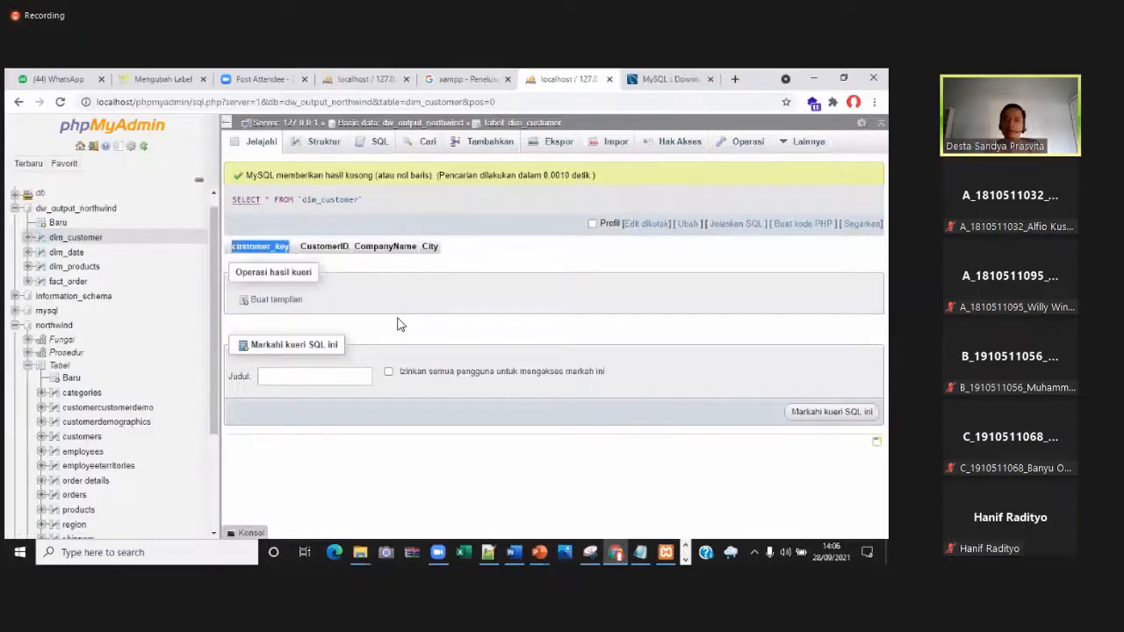
pyautogui.click(821, 74)
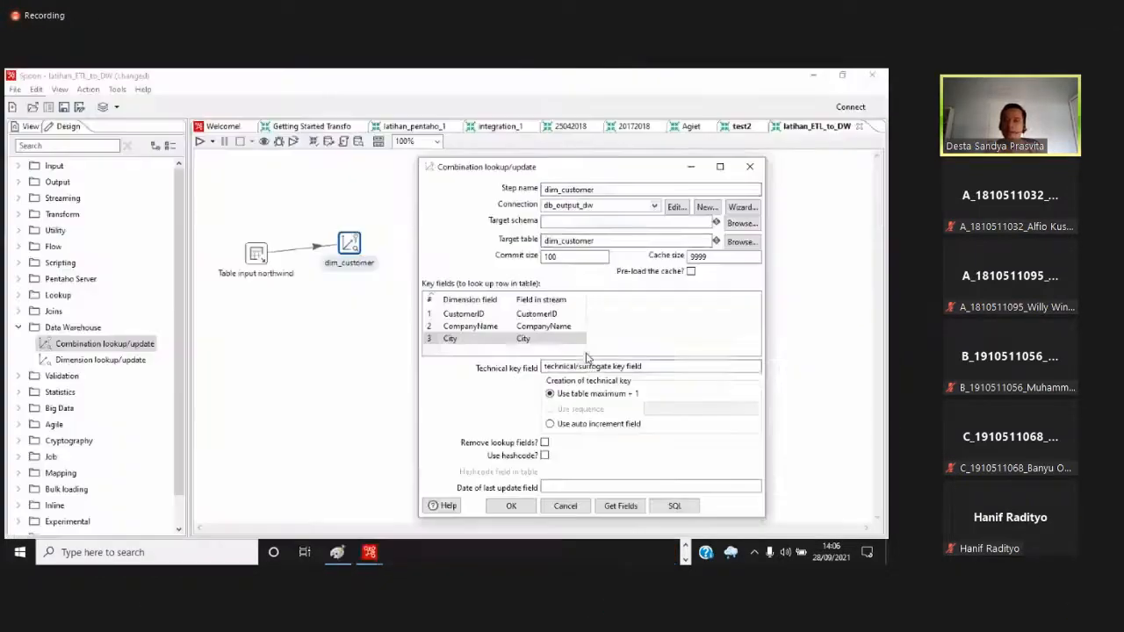
pyautogui.click(593, 366)
pyautogui.write('customer_key')
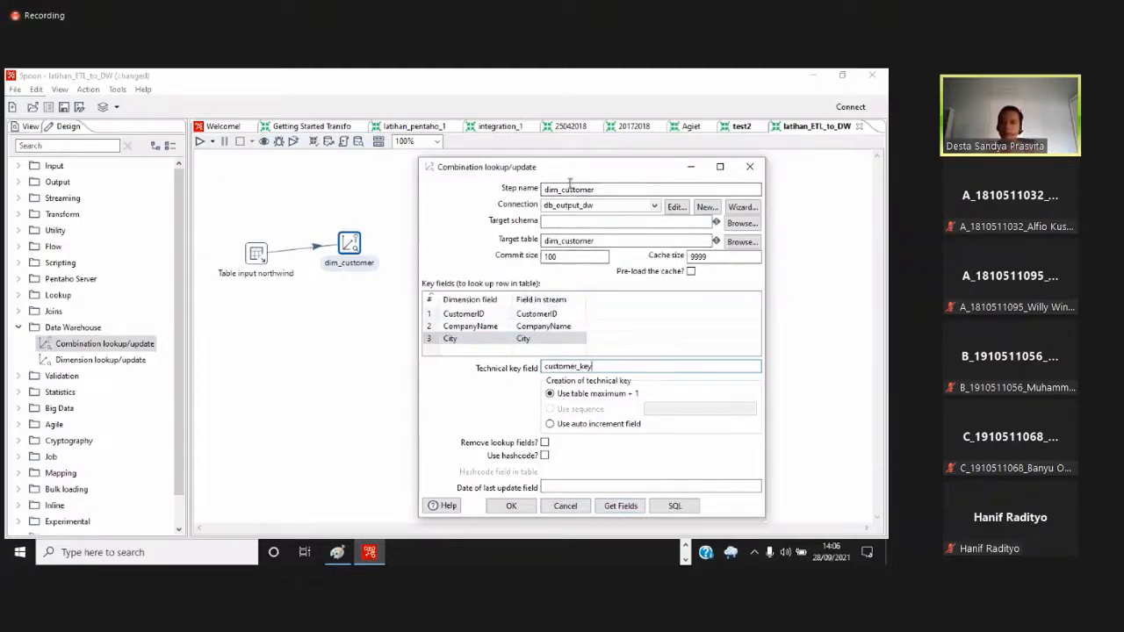
# Review and apply the dim_customer step settings, and move the step further right in line with Table input northwind
pyautogui.moveTo(596, 188); pyautogui.dragTo(482, 172)
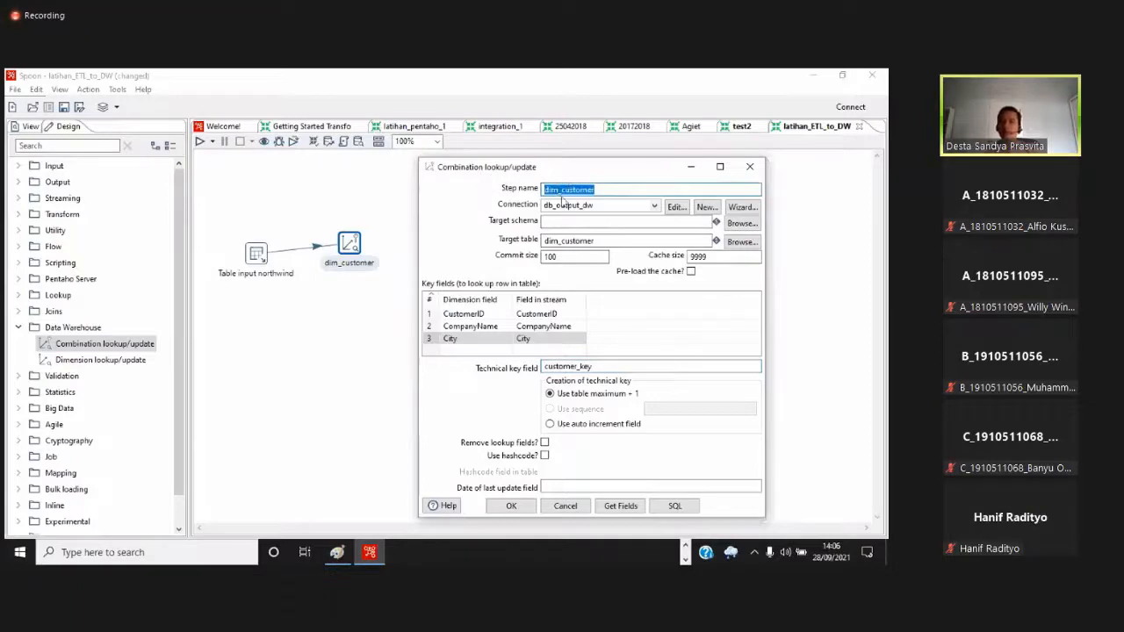
pyautogui.click(566, 190)
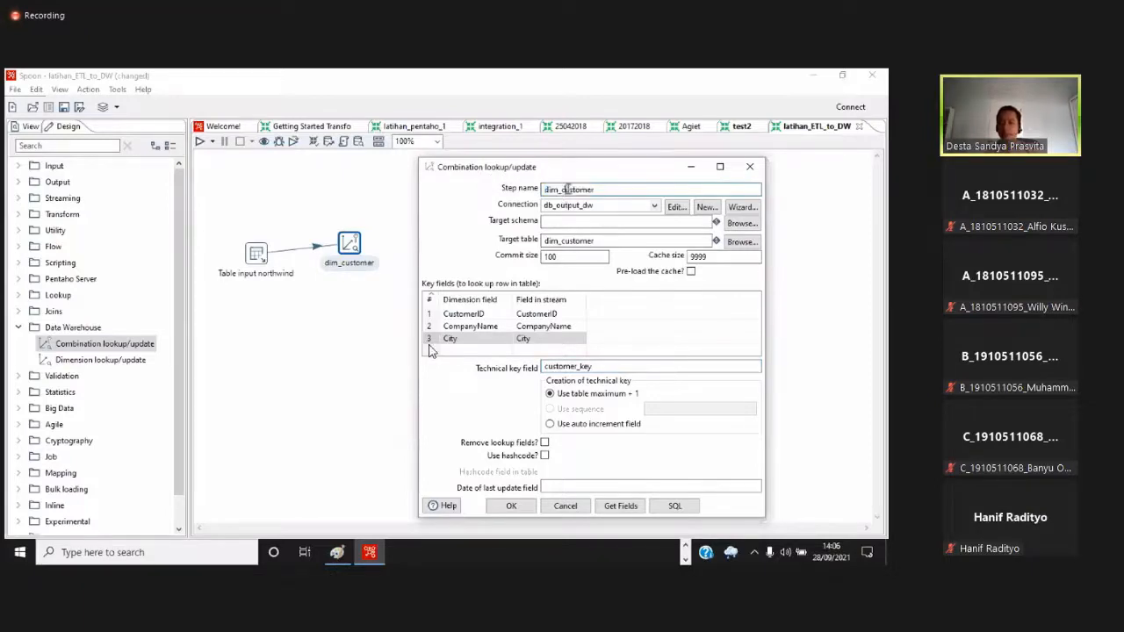
pyautogui.click(598, 240)
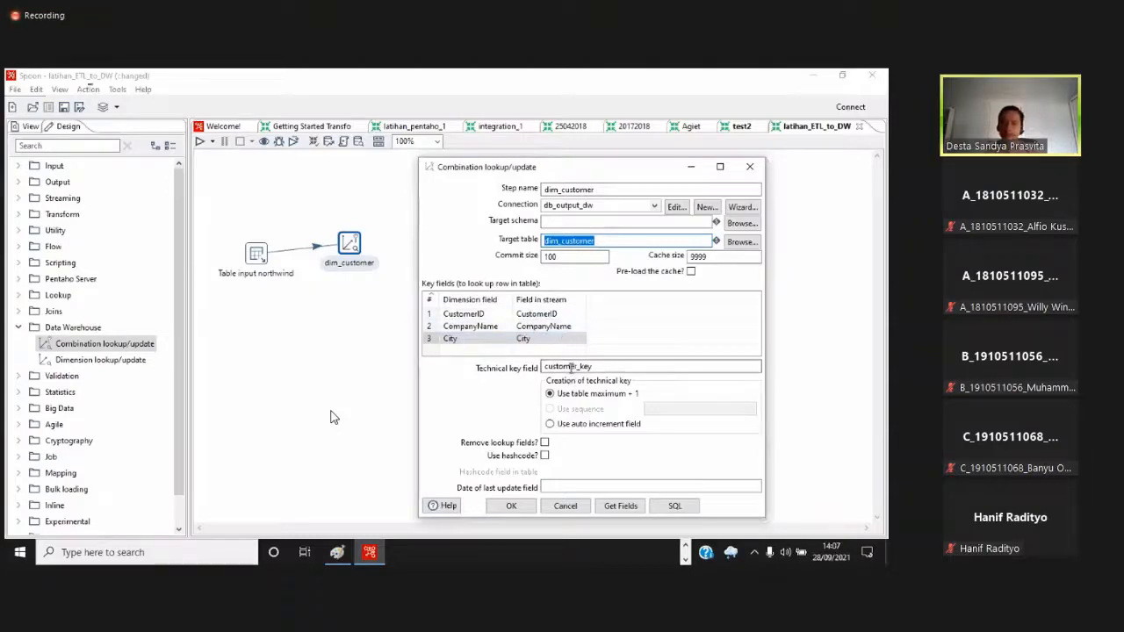
pyautogui.moveTo(597, 367); pyautogui.dragTo(528, 361)
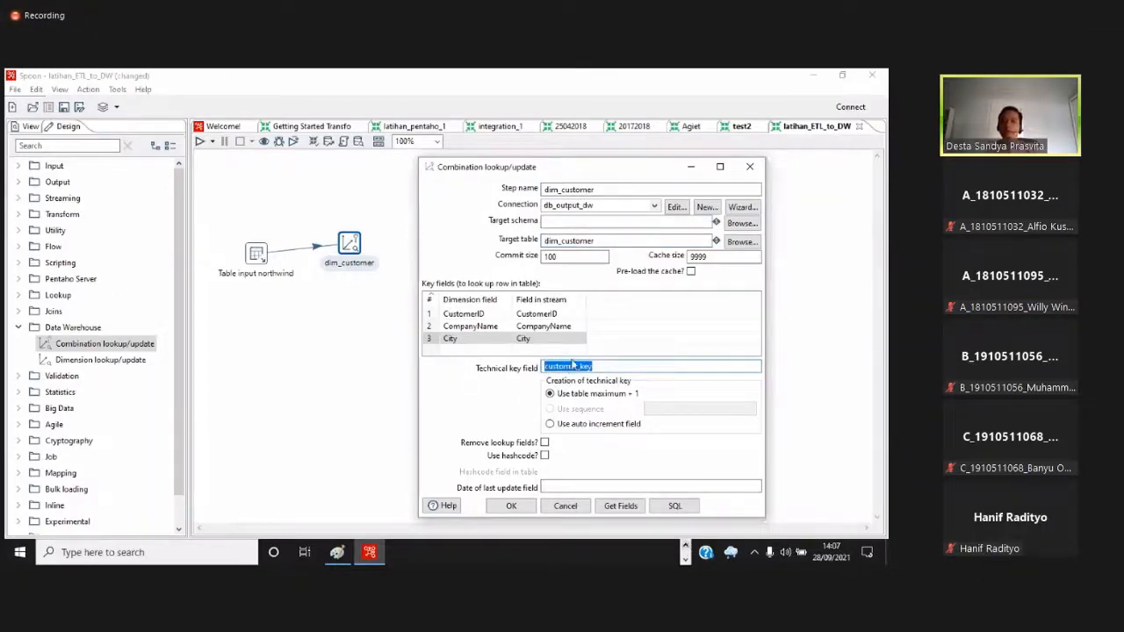
pyautogui.click(511, 506)
pyautogui.moveTo(349, 260); pyautogui.dragTo(380, 271)
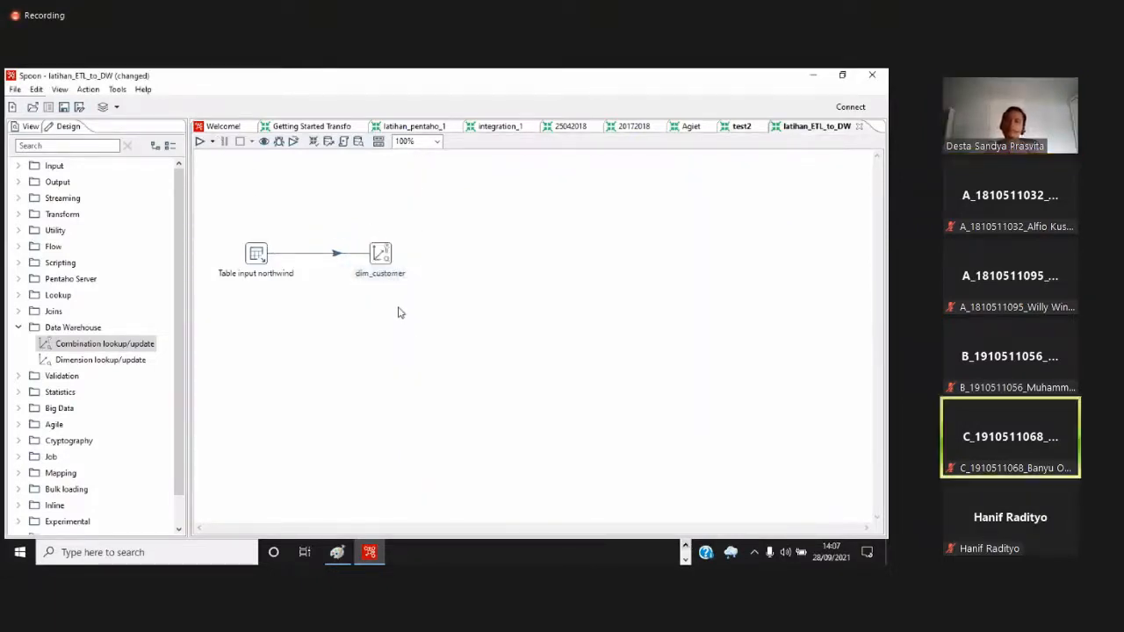
# Open the run options for the transformation and close them without running it
pyautogui.click(200, 143)
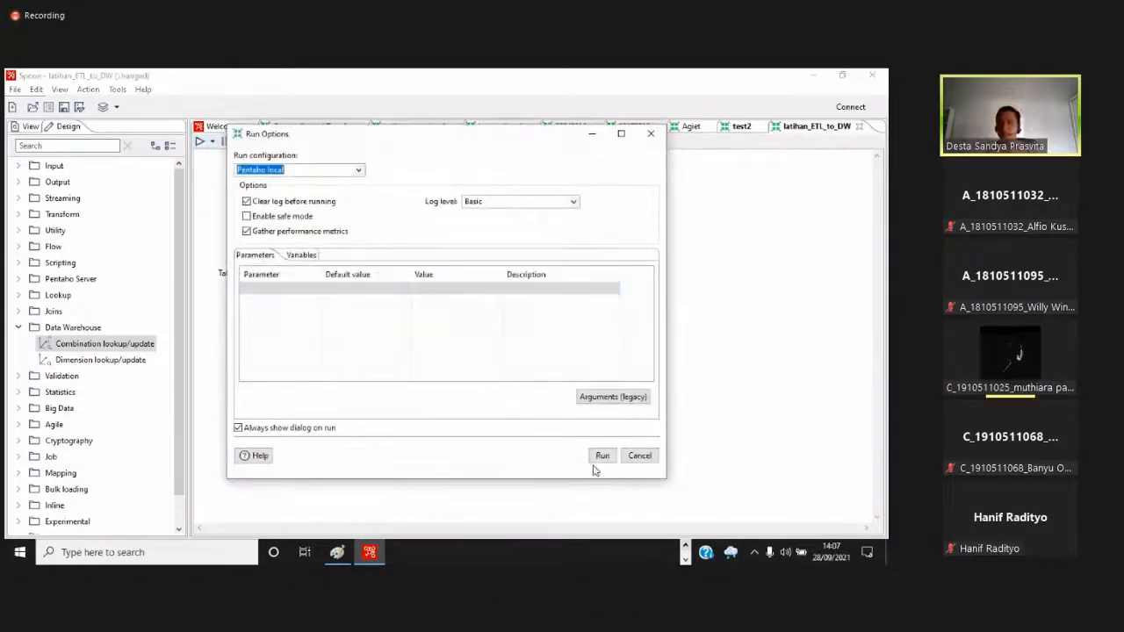
pyautogui.click(639, 456)
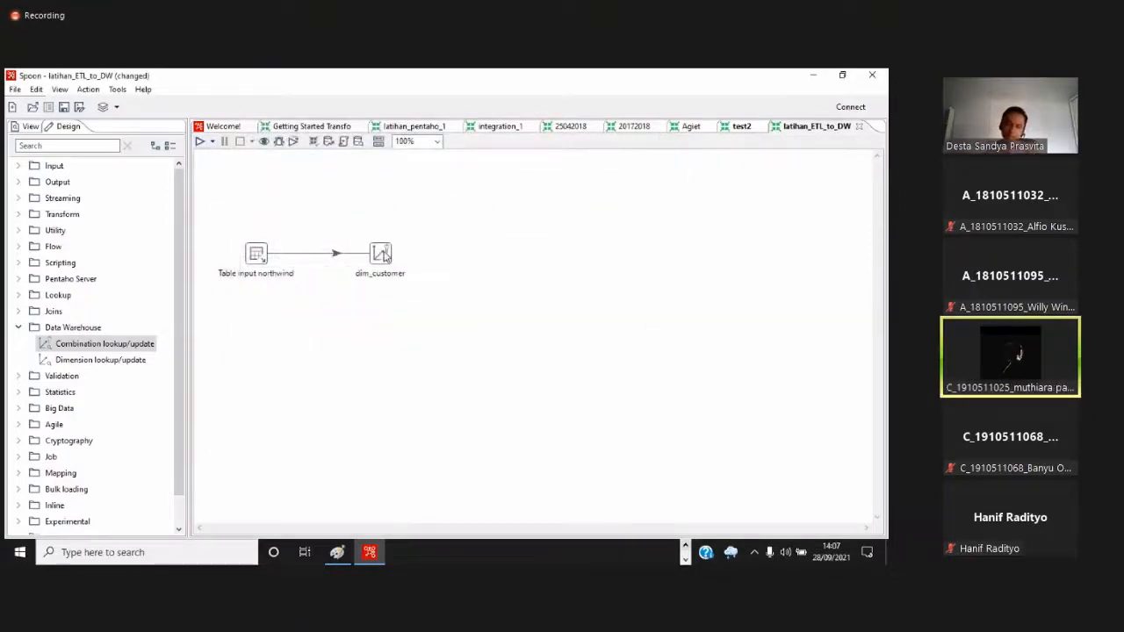
# Reopen the settings of the dim_customer step to examine its target table and key fields
pyautogui.moveTo(384, 256)
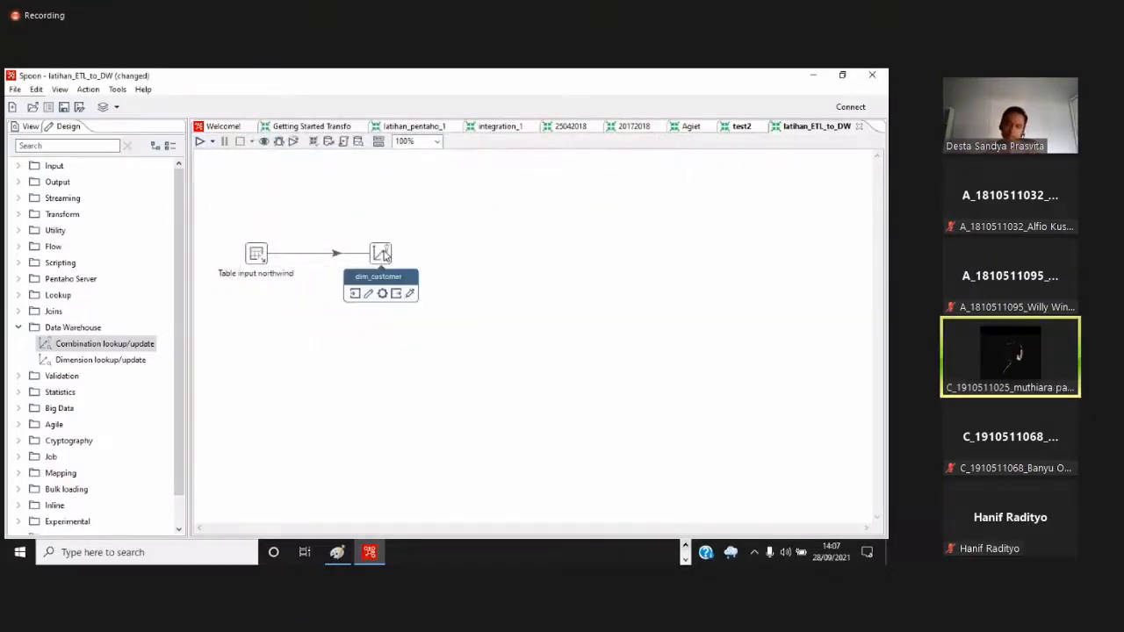
pyautogui.doubleClick(382, 253)
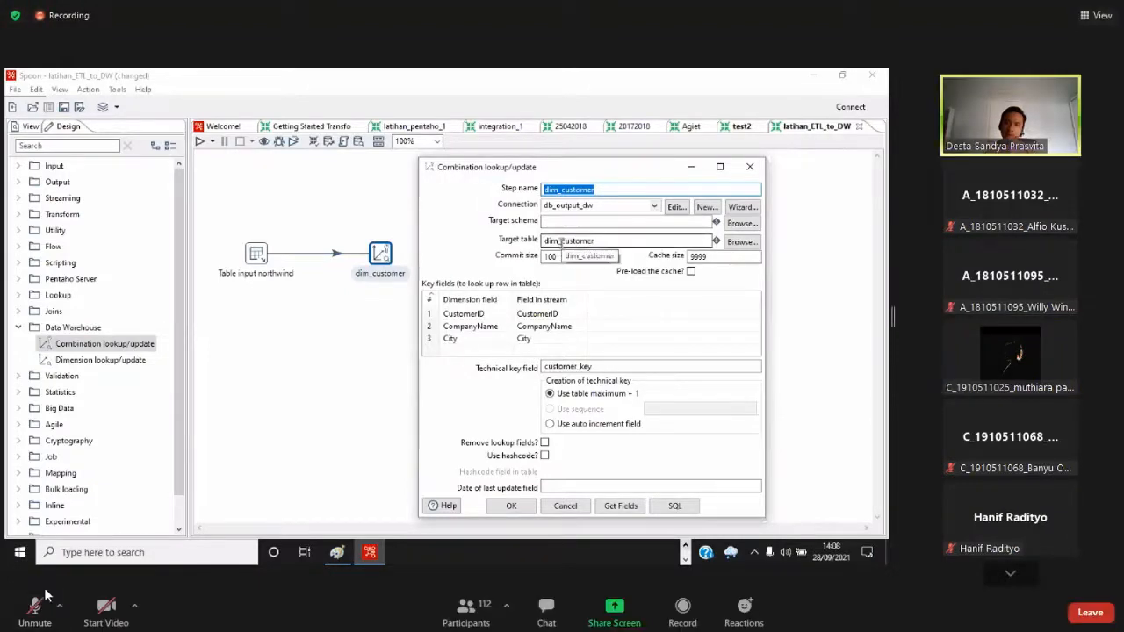
pyautogui.click(38, 609)
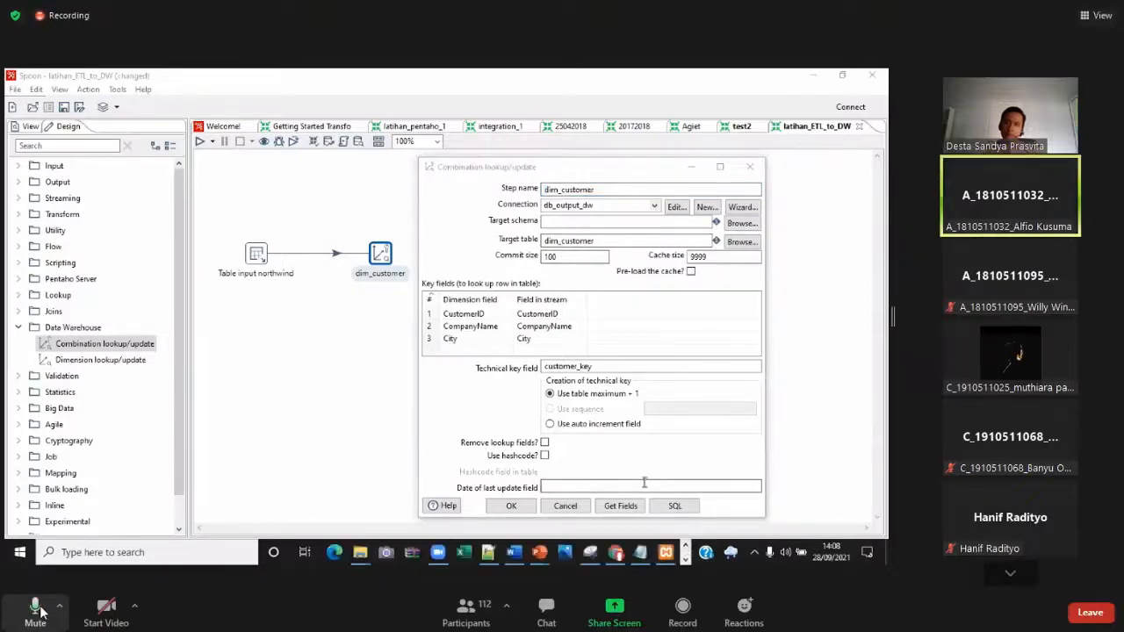
pyautogui.click(38, 612)
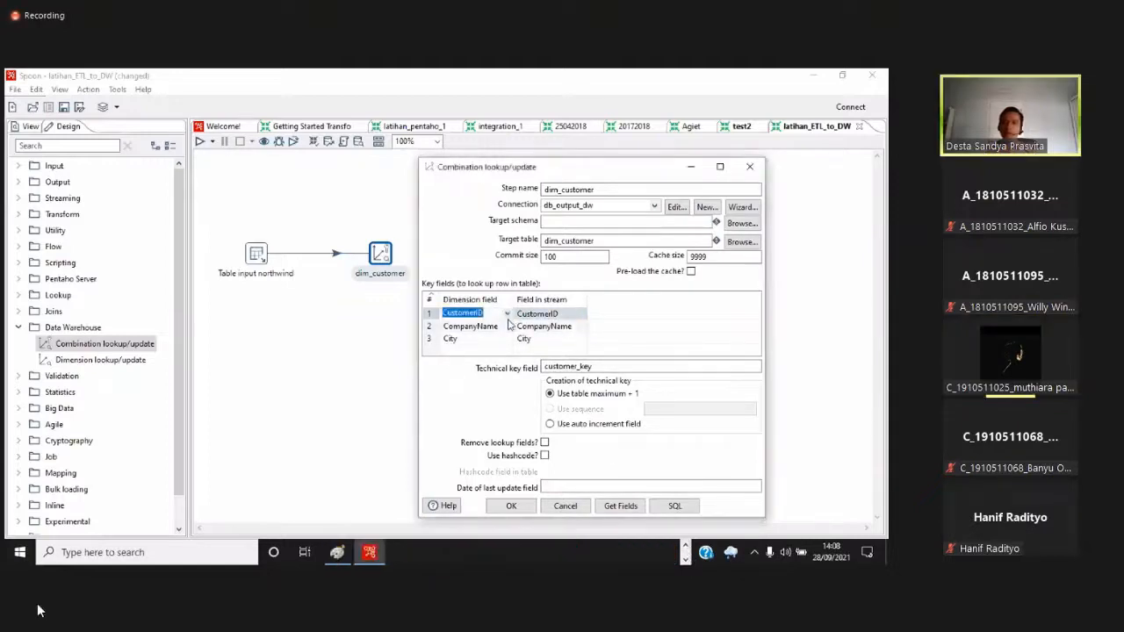
# Set the target table to dim_customers and try to list the dimension fields for the third key field row
pyautogui.click(591, 241)
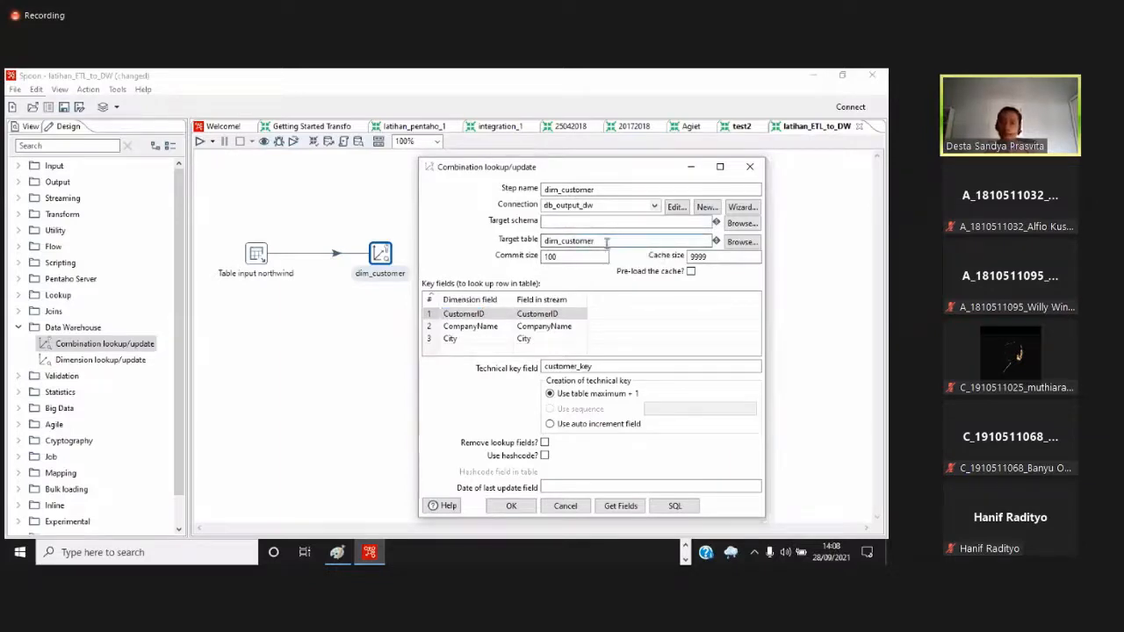
pyautogui.write('s')
pyautogui.click(498, 340)
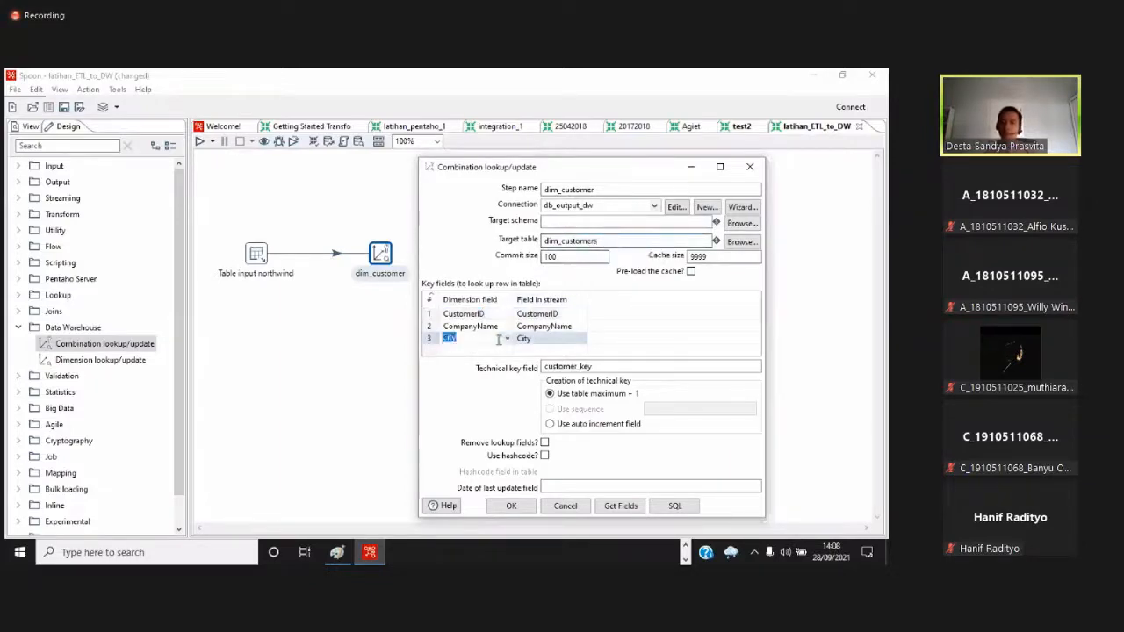
pyautogui.click(507, 342)
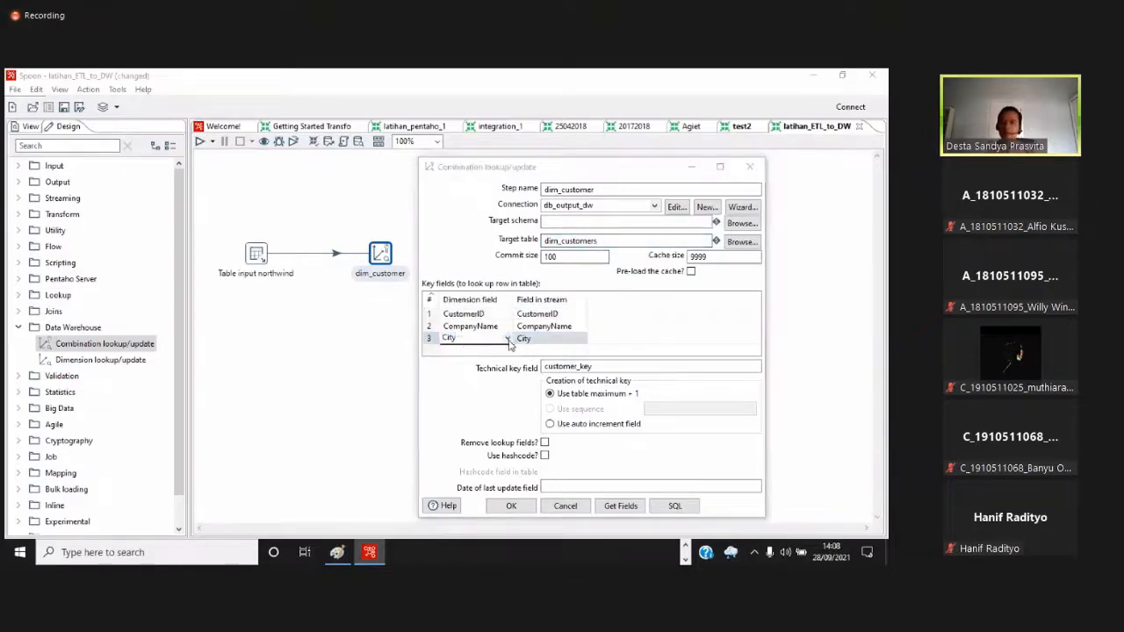
# Restore the target table to dim_customer and list the available dimension fields for the third key field row
pyautogui.click(619, 241)
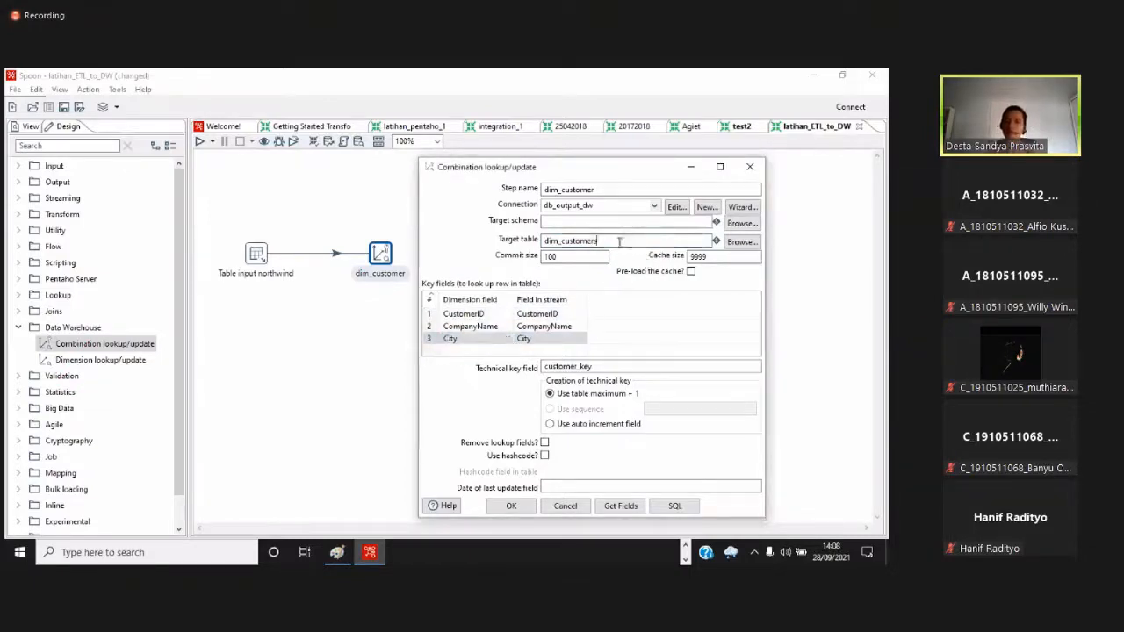
pyautogui.press('BackSpace')
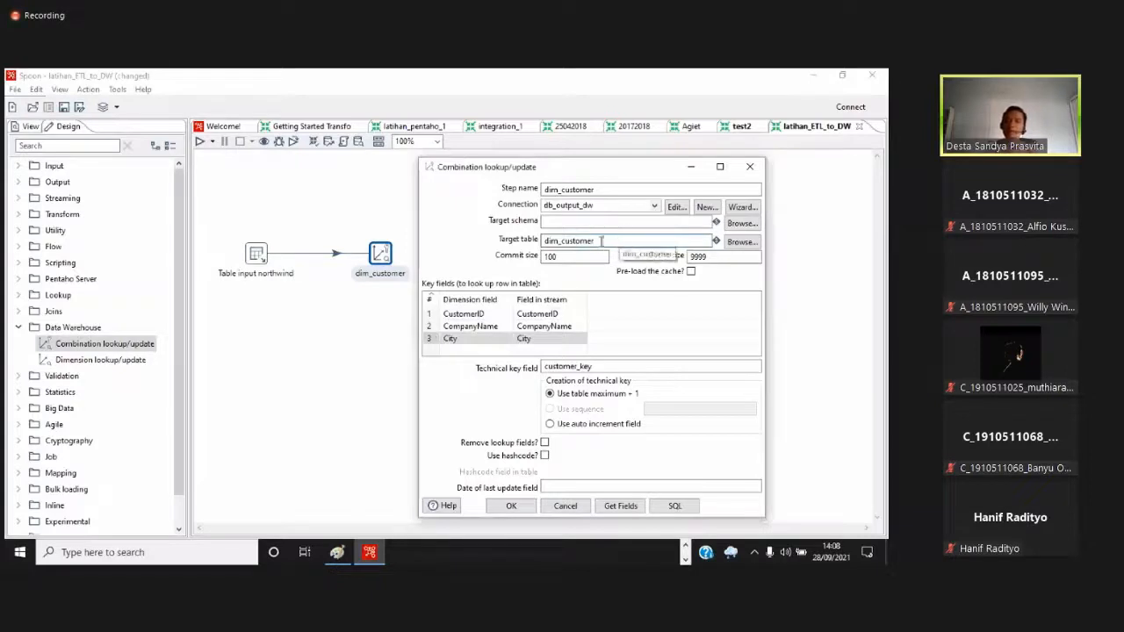
pyautogui.click(505, 339)
pyautogui.click(507, 338)
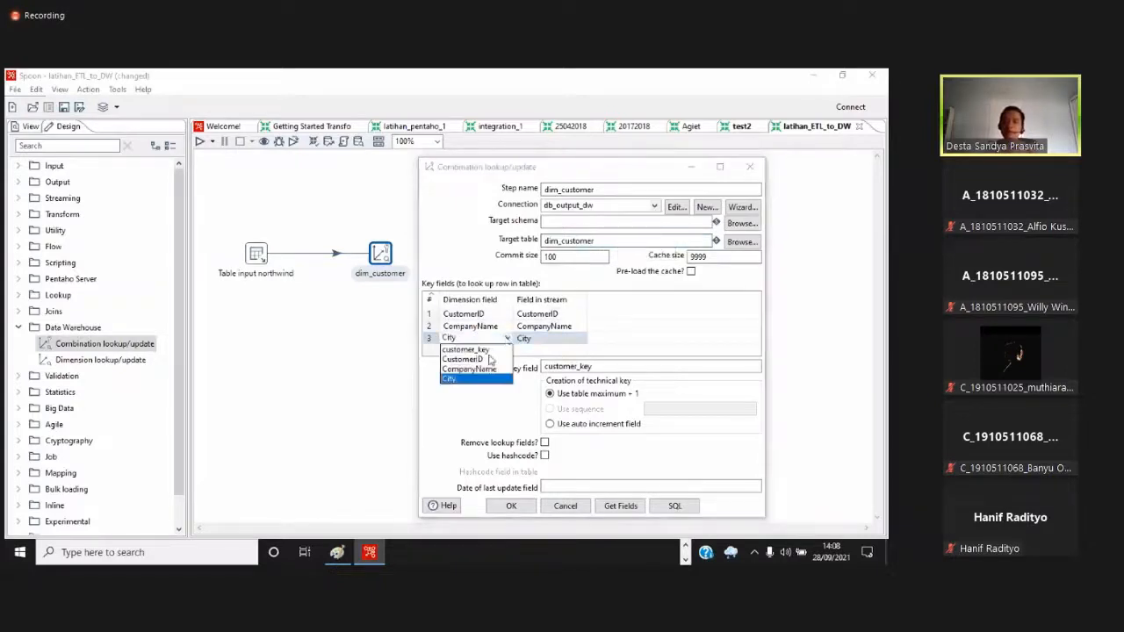
# Keep City as the third dimension field of dim_customer, accept the settings, and save and run the transformation
pyautogui.click(463, 379)
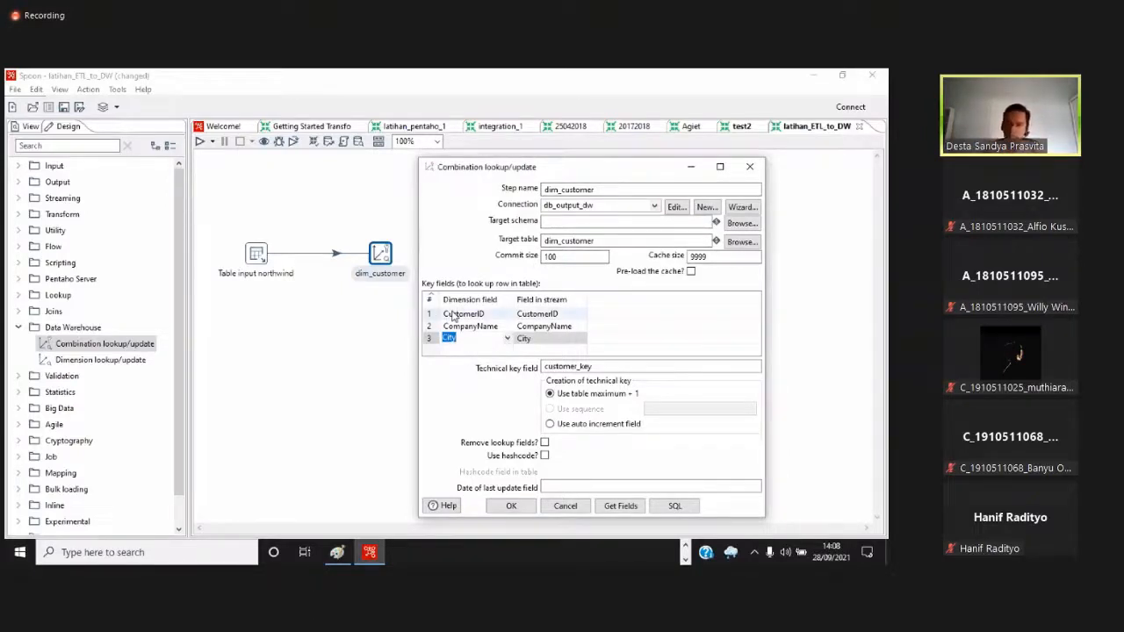
pyautogui.click(511, 506)
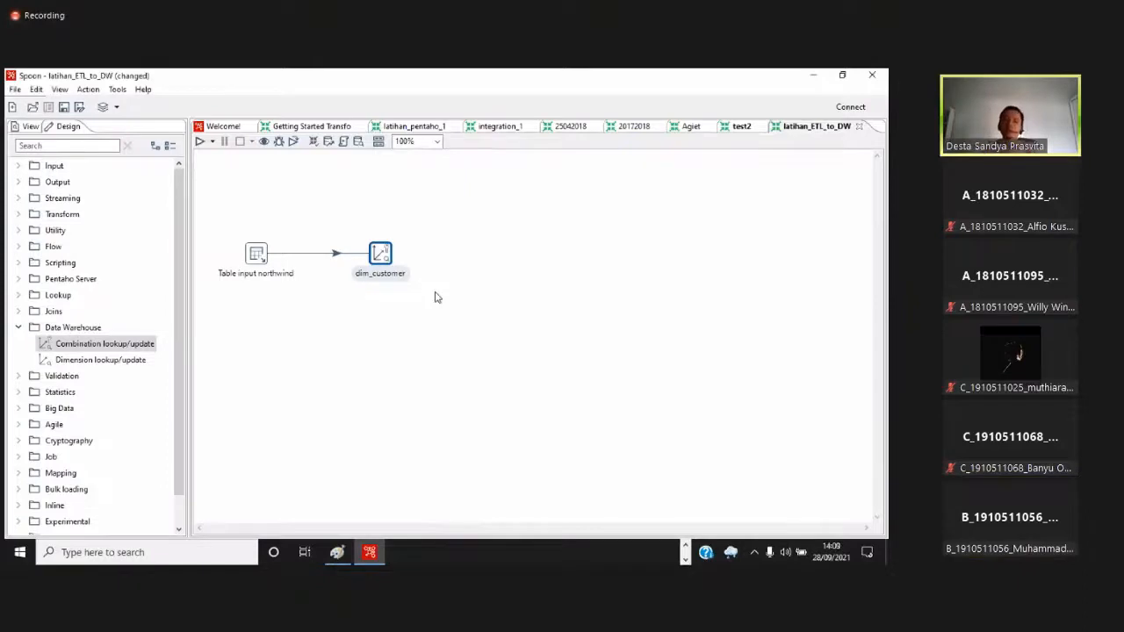
pyautogui.click(200, 141)
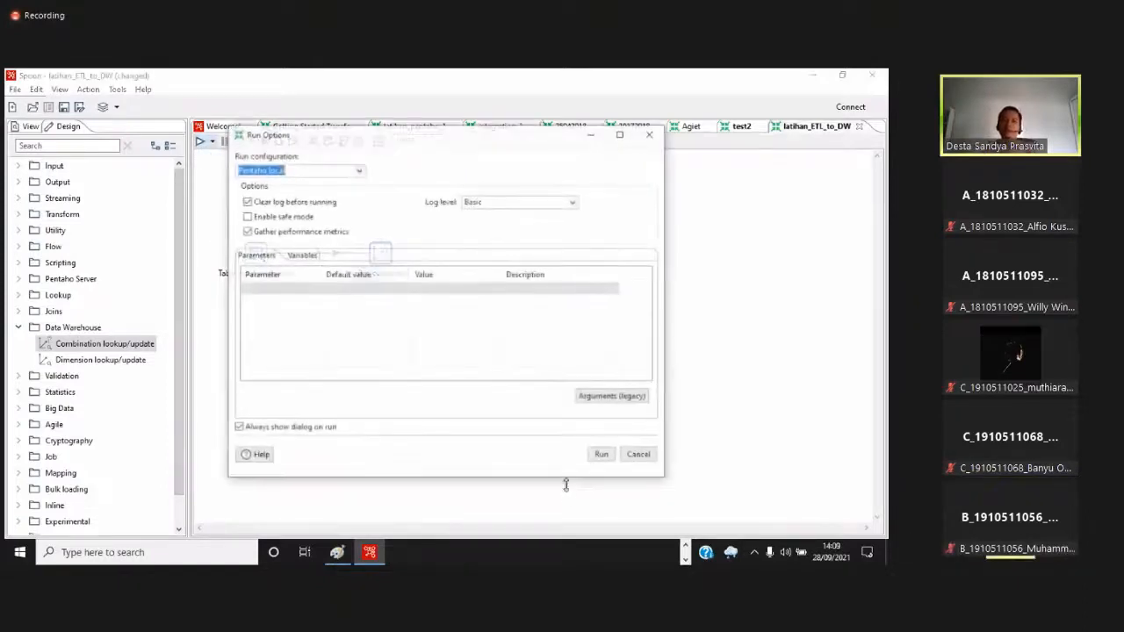
pyautogui.click(598, 451)
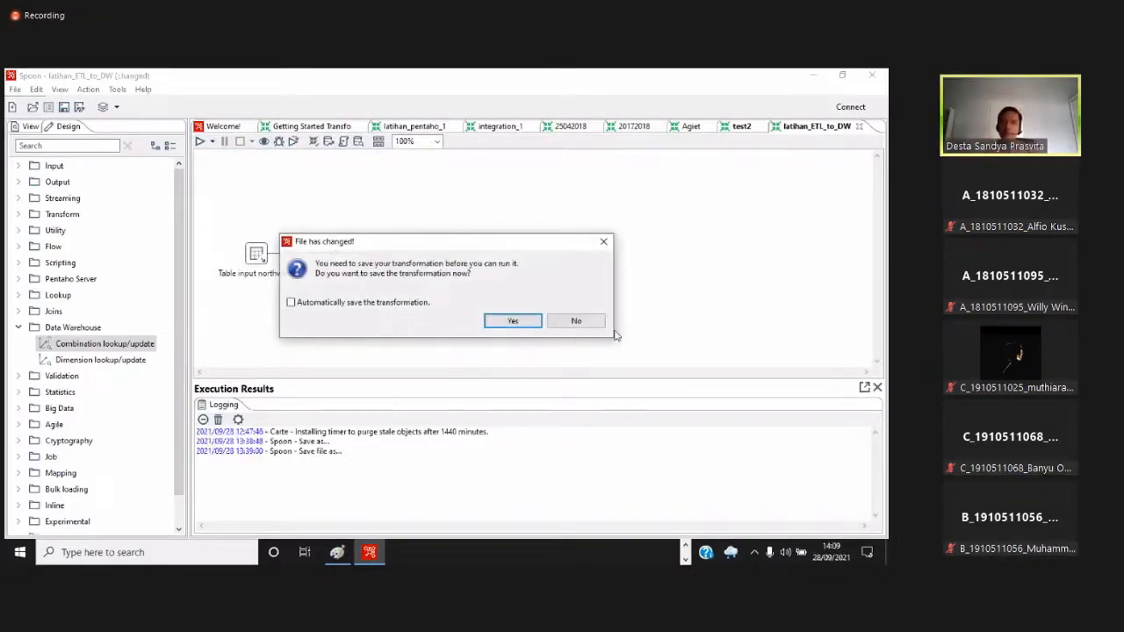
pyautogui.click(526, 324)
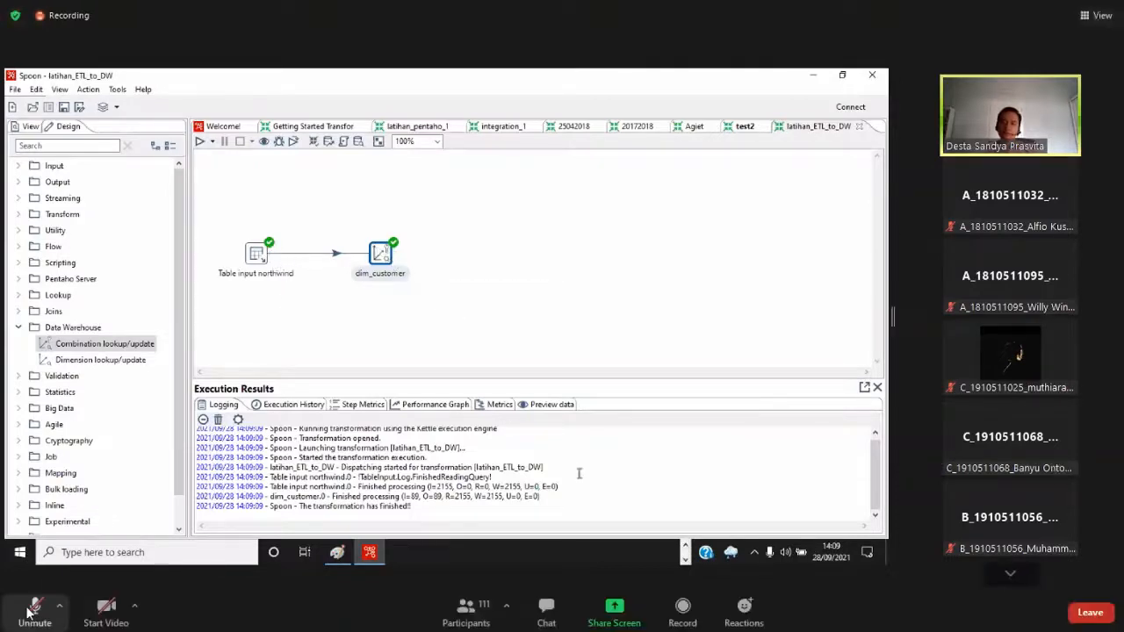
pyautogui.click(29, 612)
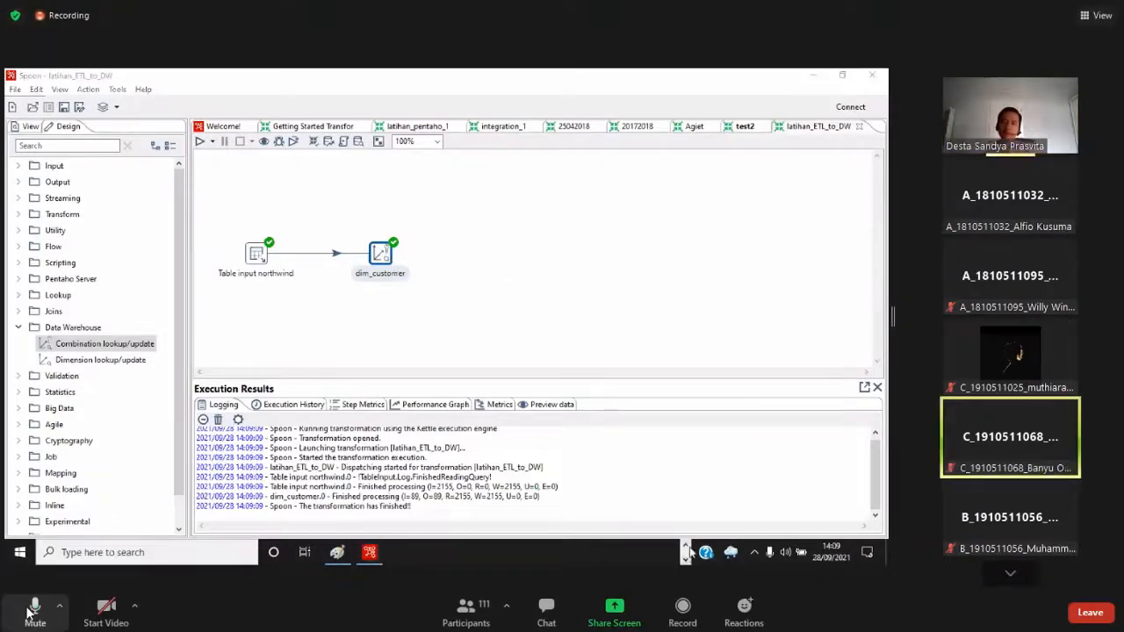
pyautogui.click(29, 612)
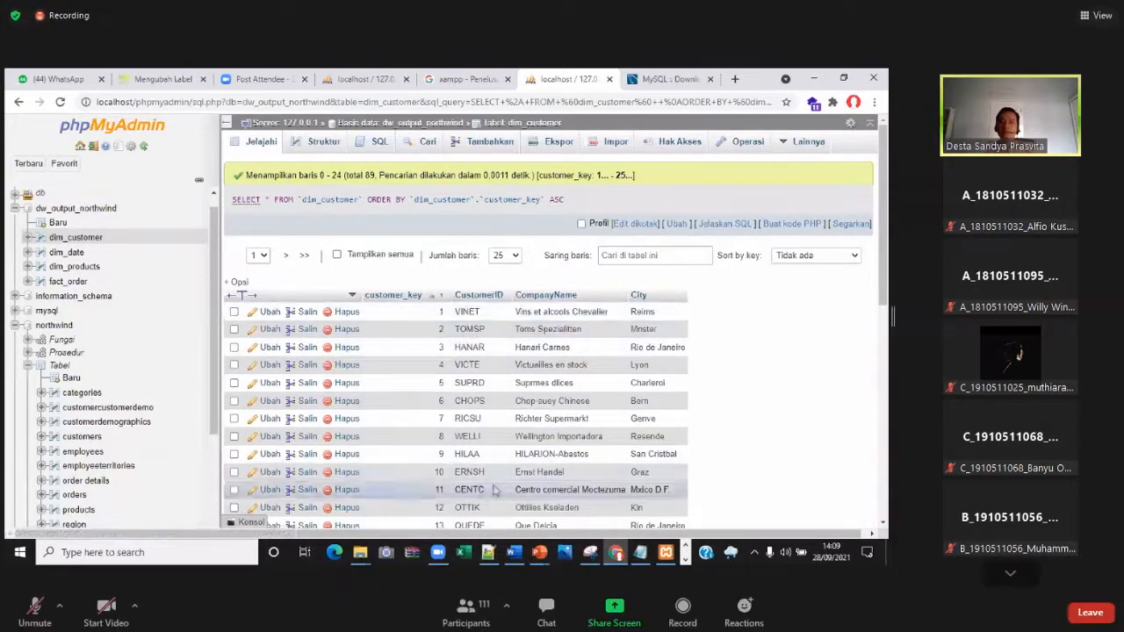
# Examine the rows loaded into the dim_customer table of dw_output_northwind in phpMyAdmin
pyautogui.scroll(-1, 489, 500)
pyautogui.scroll(-4, 489, 501)
pyautogui.scroll(6, 395, 369)
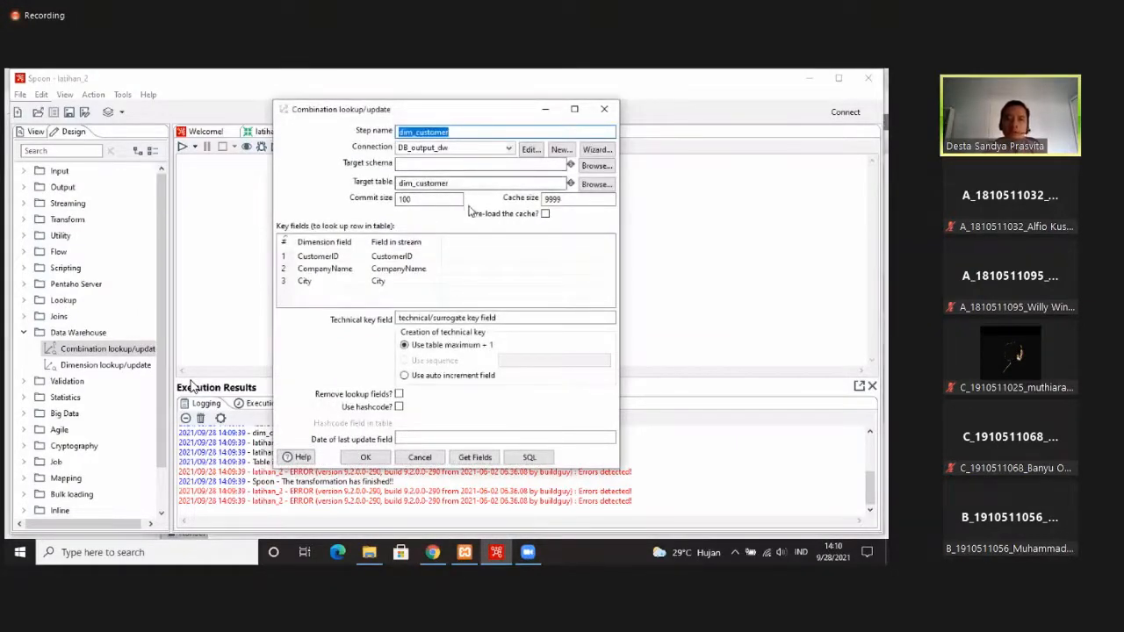
# Select DB_output_dw as dim_customer's connection in latihan_2 and list the available stream fields for the third key field row
pyautogui.click(509, 149)
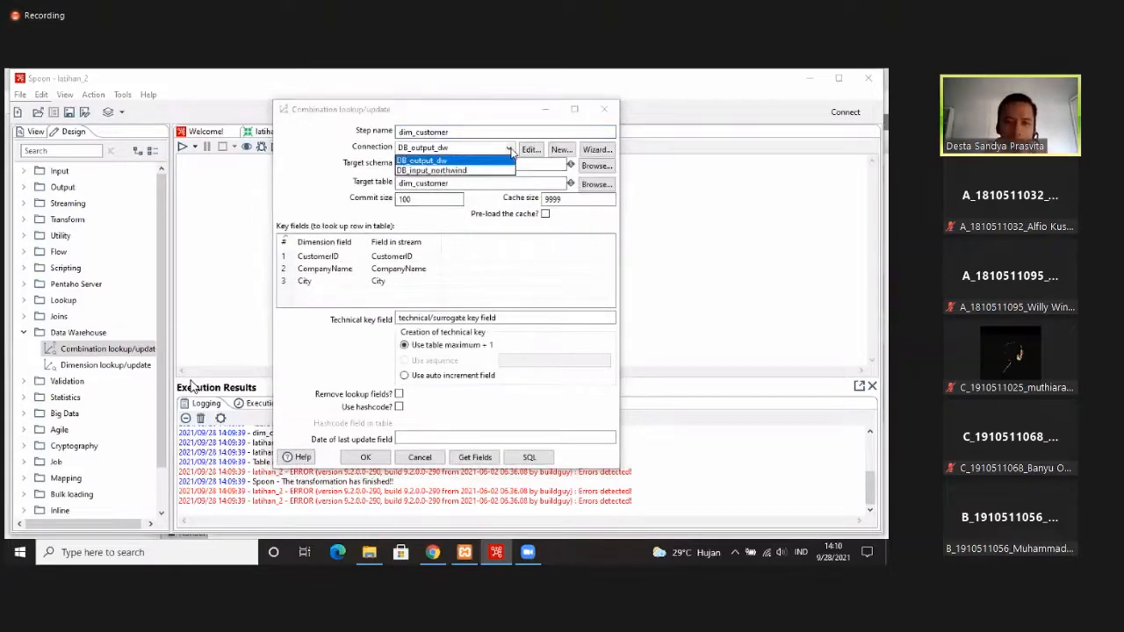
pyautogui.click(439, 161)
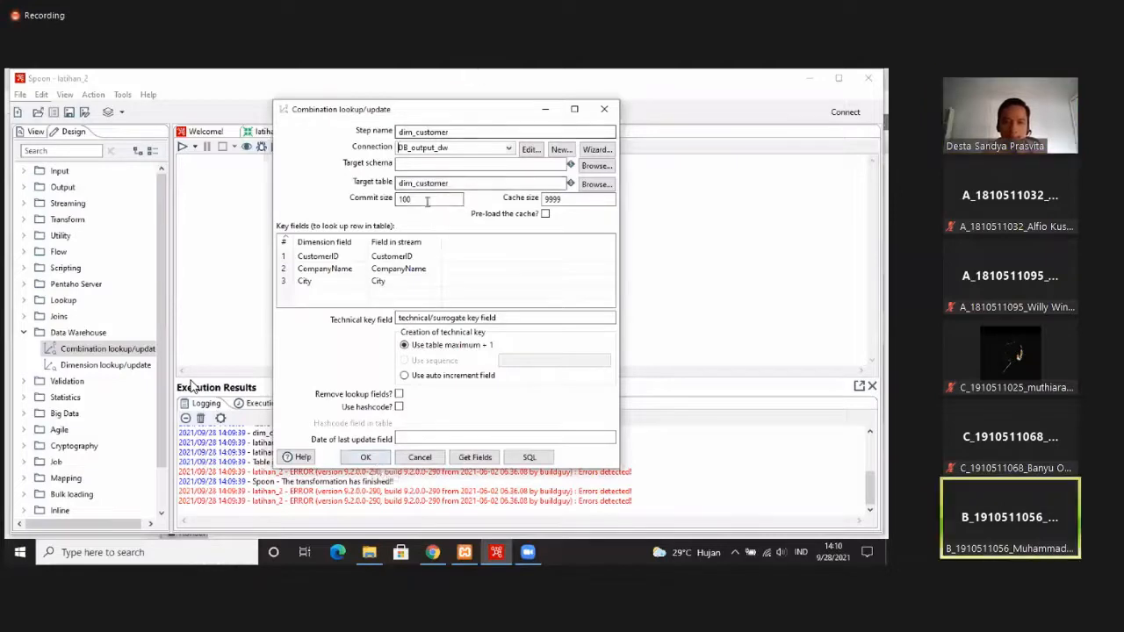
pyautogui.click(429, 281)
pyautogui.click(434, 281)
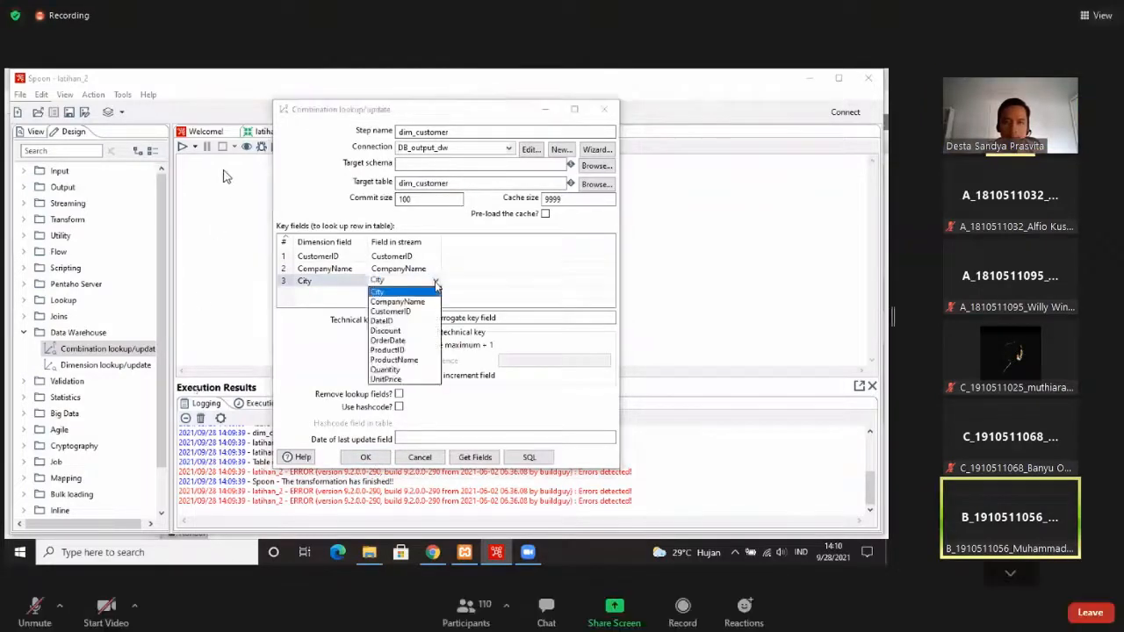
pyautogui.click(516, 271)
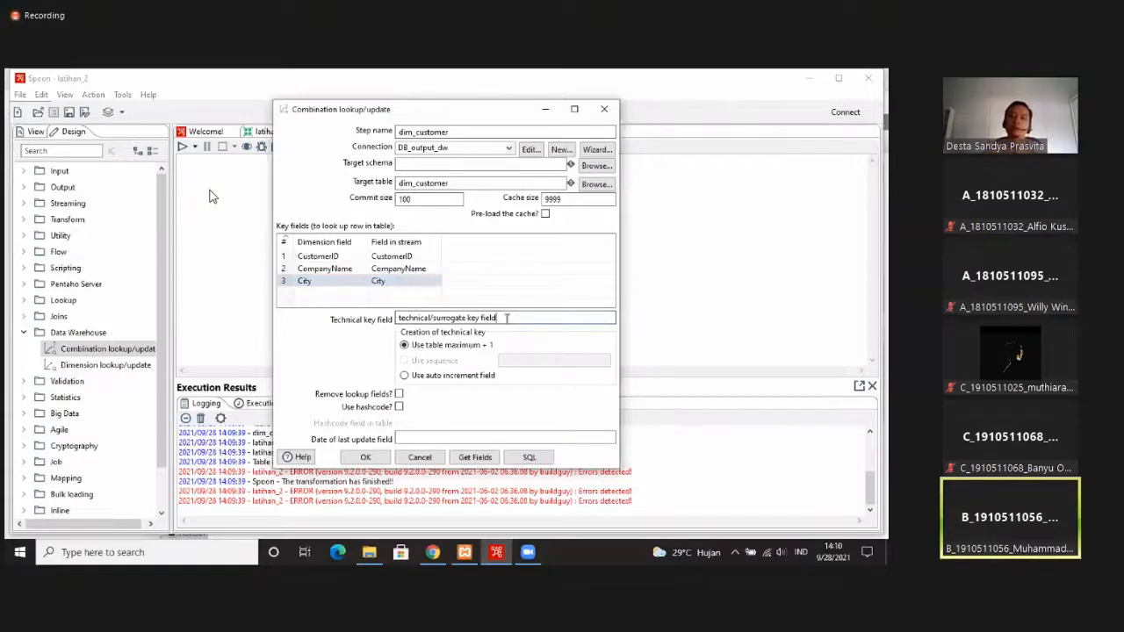
# Replace the placeholder text in dim_customer's technical key field in latihan_2 with the customer key name
pyautogui.moveTo(498, 318); pyautogui.dragTo(390, 319)
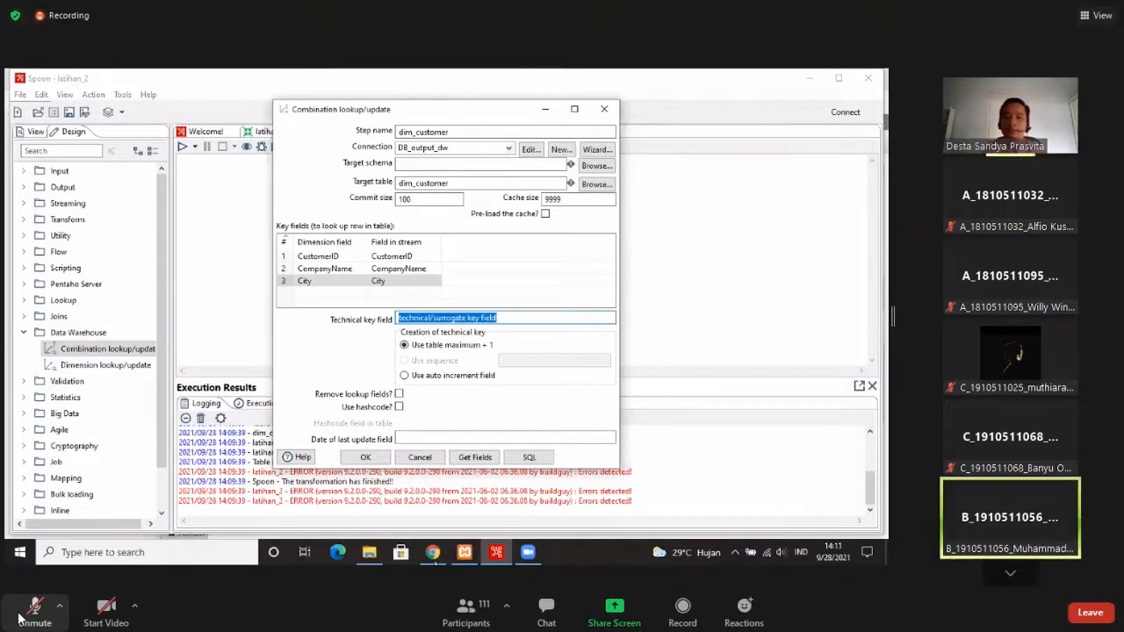
pyautogui.click(33, 614)
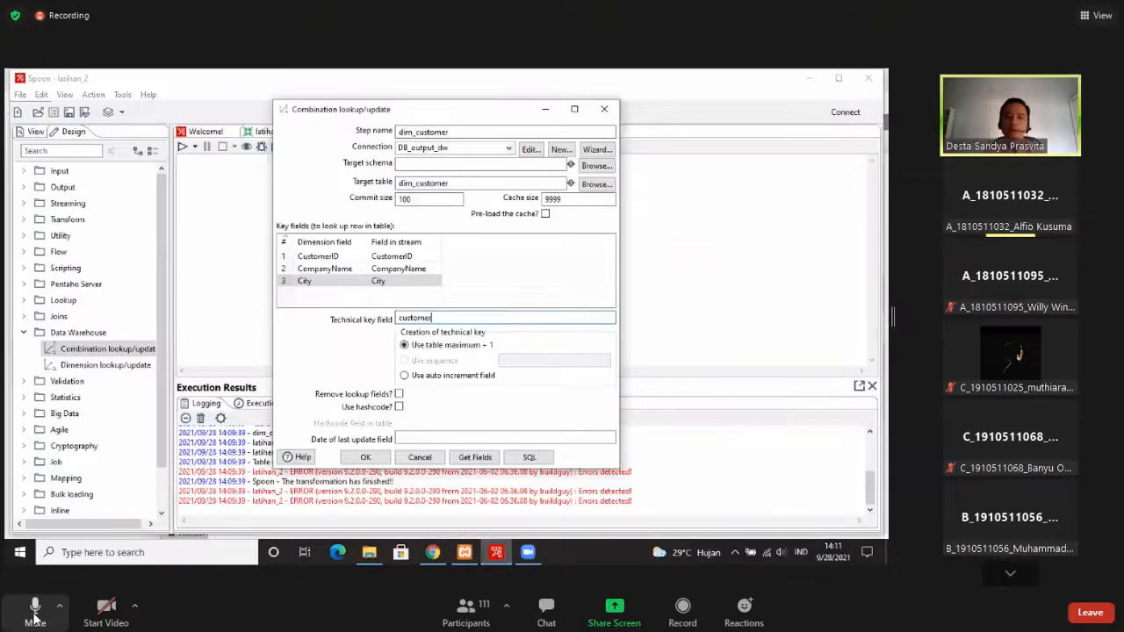
pyautogui.click(35, 615)
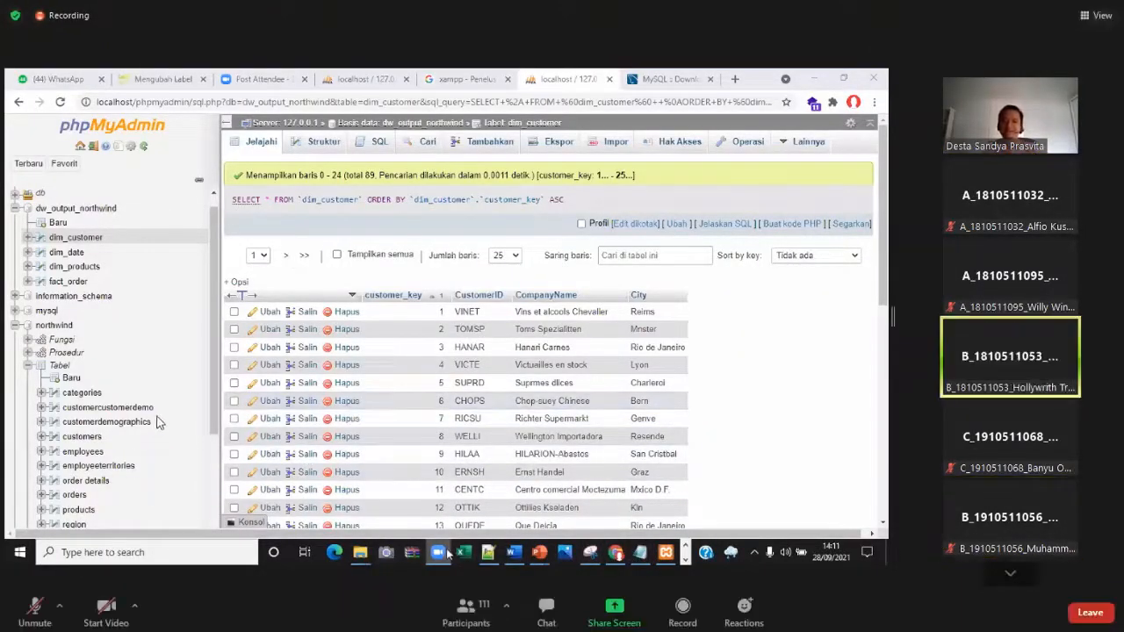
# Switch to Spoon and add a Combination lookup/update step beside dim_customer in latihan_ETL_to_DW
pyautogui.moveTo(443, 551)
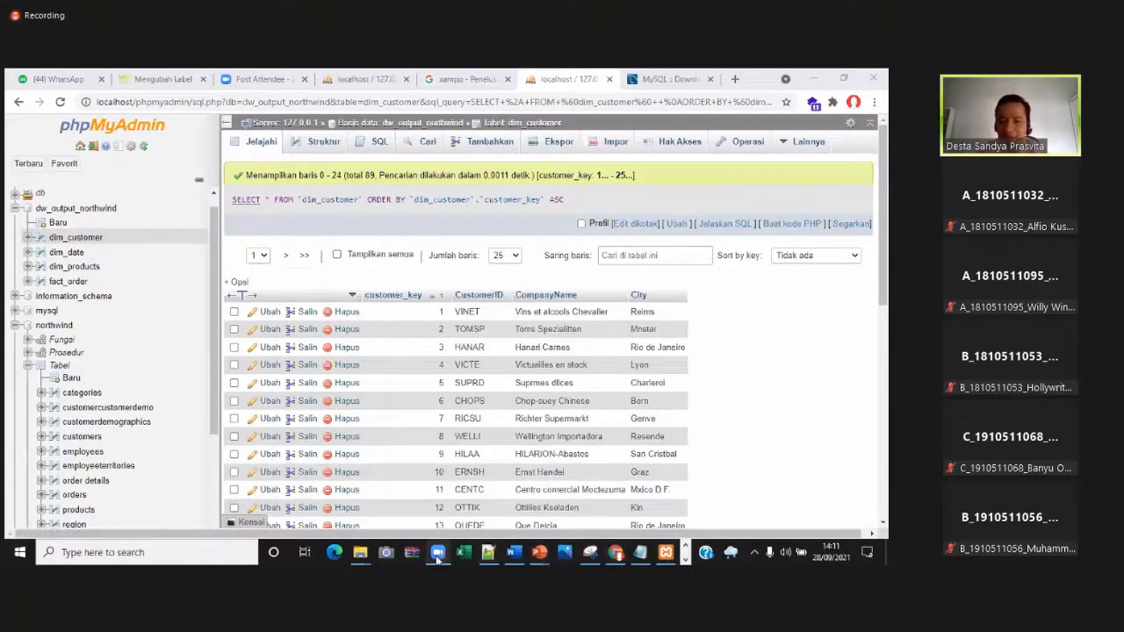
pyautogui.click(686, 560)
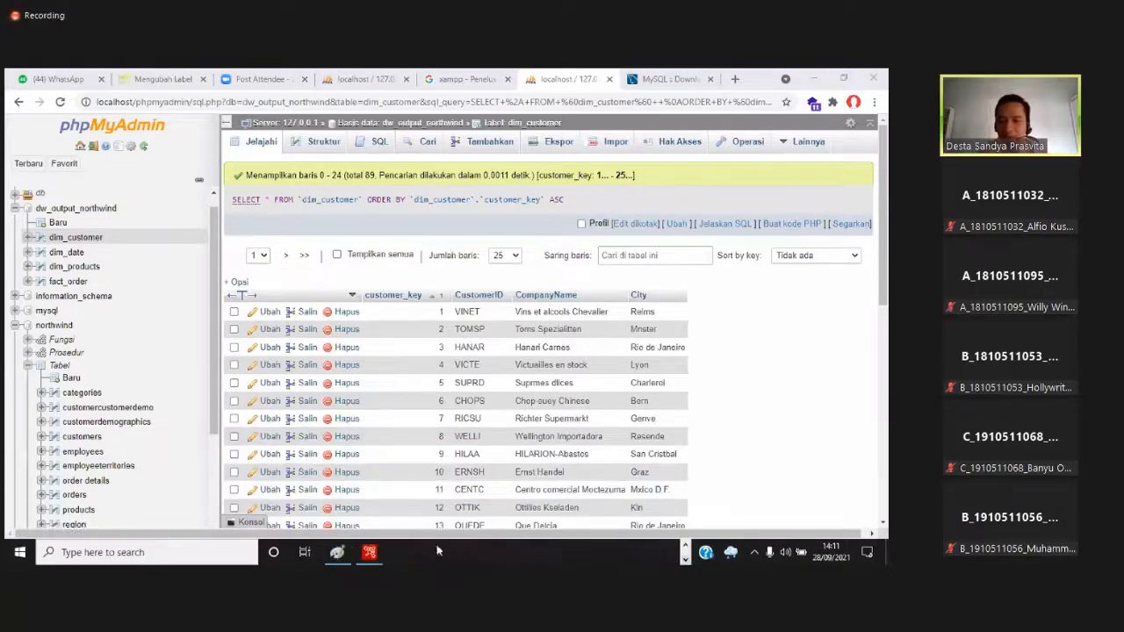
pyautogui.click(369, 552)
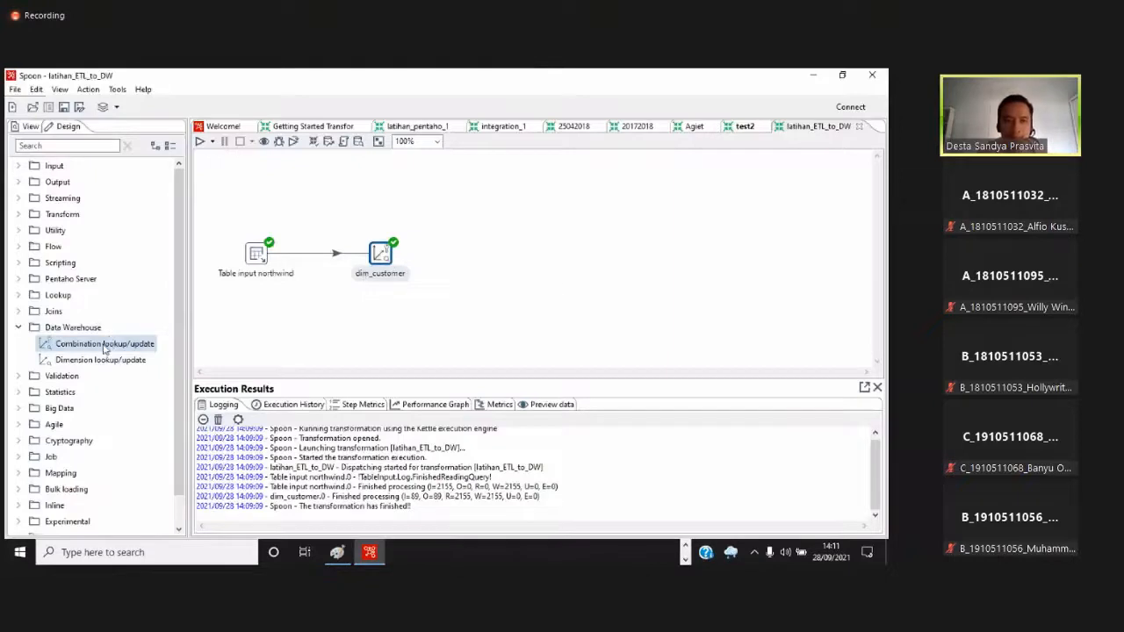
pyautogui.moveTo(103, 348); pyautogui.dragTo(502, 263)
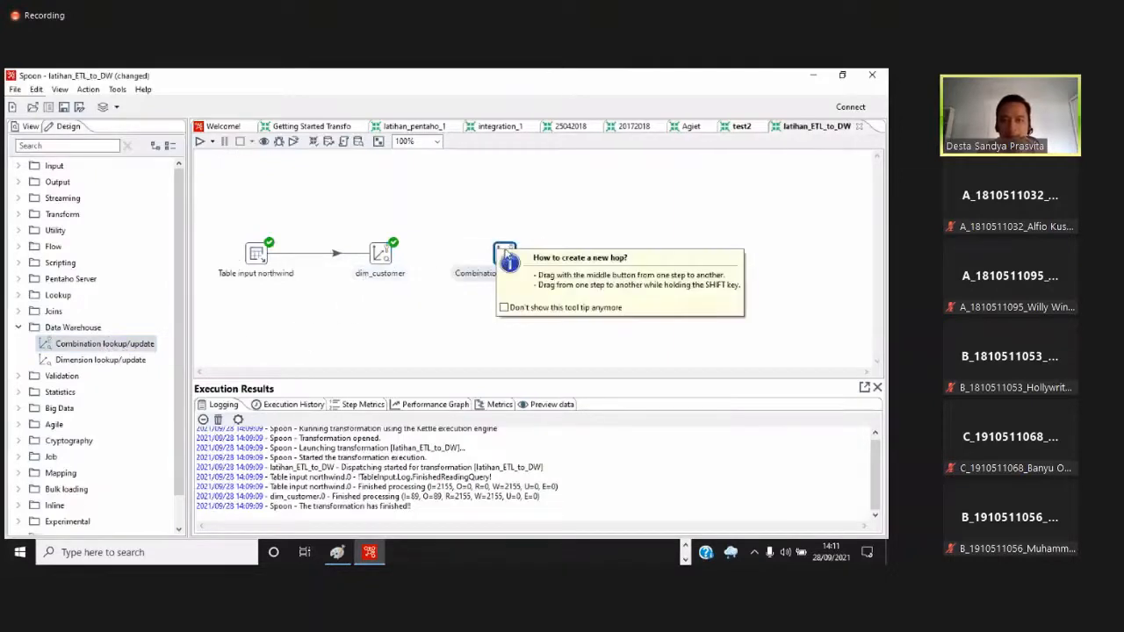
# Name the new Combination lookup/update step dim_product and set its connection to db_output_dw
pyautogui.doubleClick(506, 254)
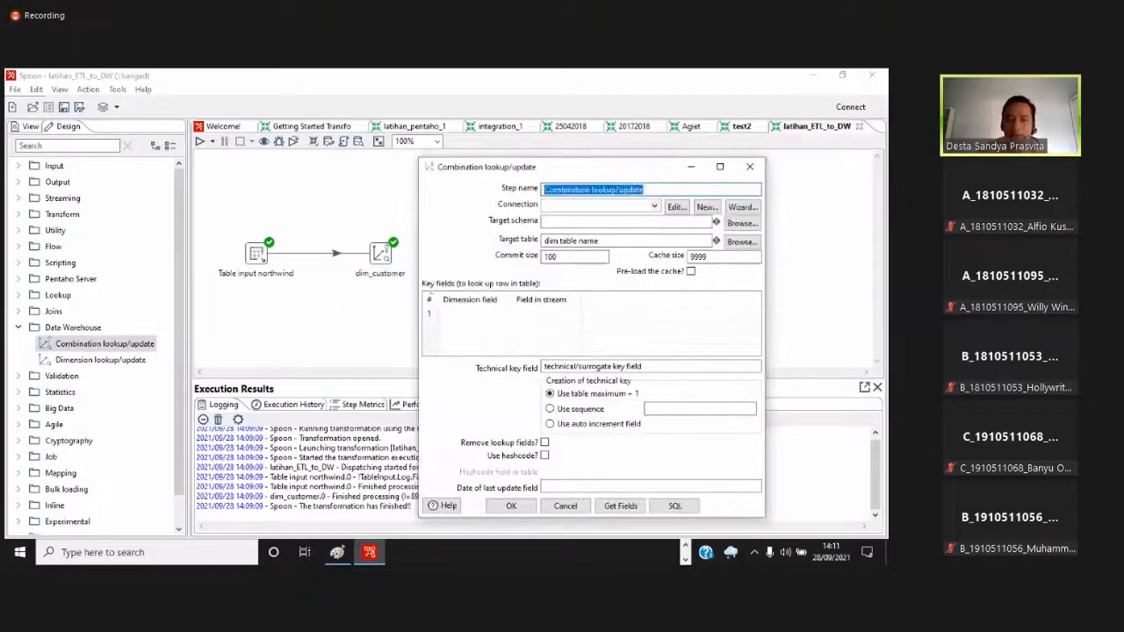
pyautogui.write('dim_product')
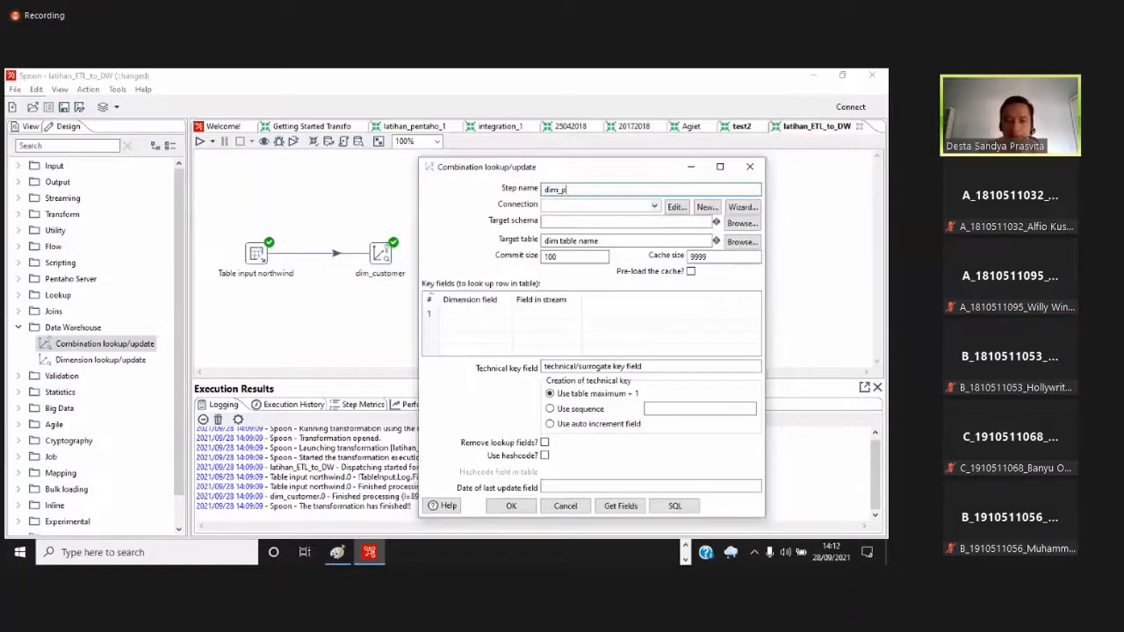
pyautogui.click(655, 206)
pyautogui.click(581, 227)
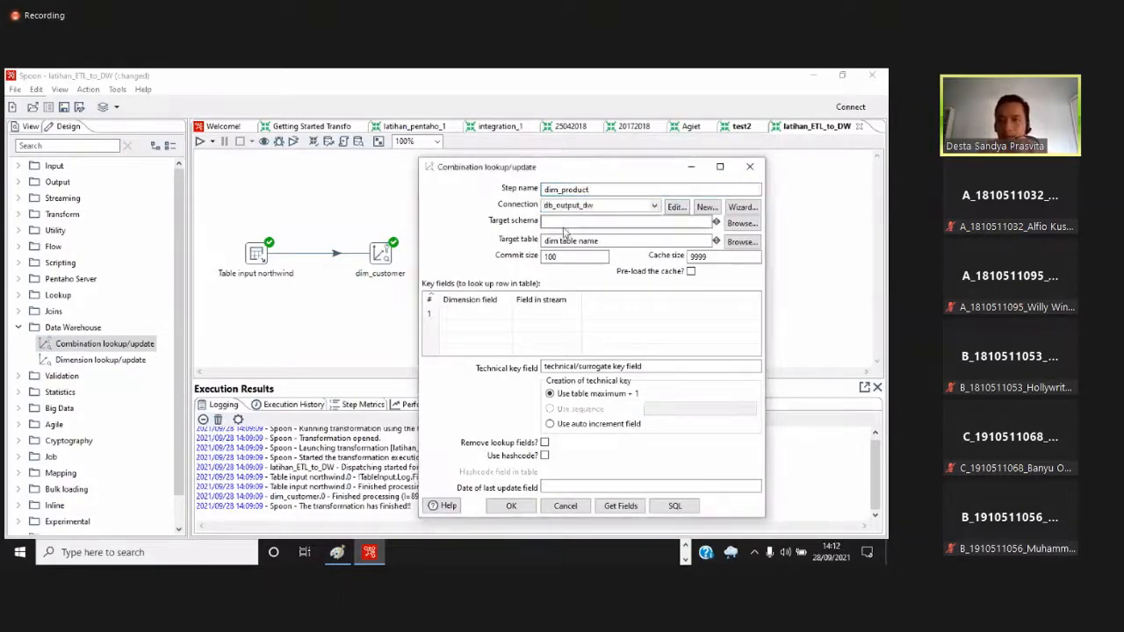
# Copy the table name dim_products from phpMyAdmin and enter it as dim_product's target table in Spoon
pyautogui.click(685, 546)
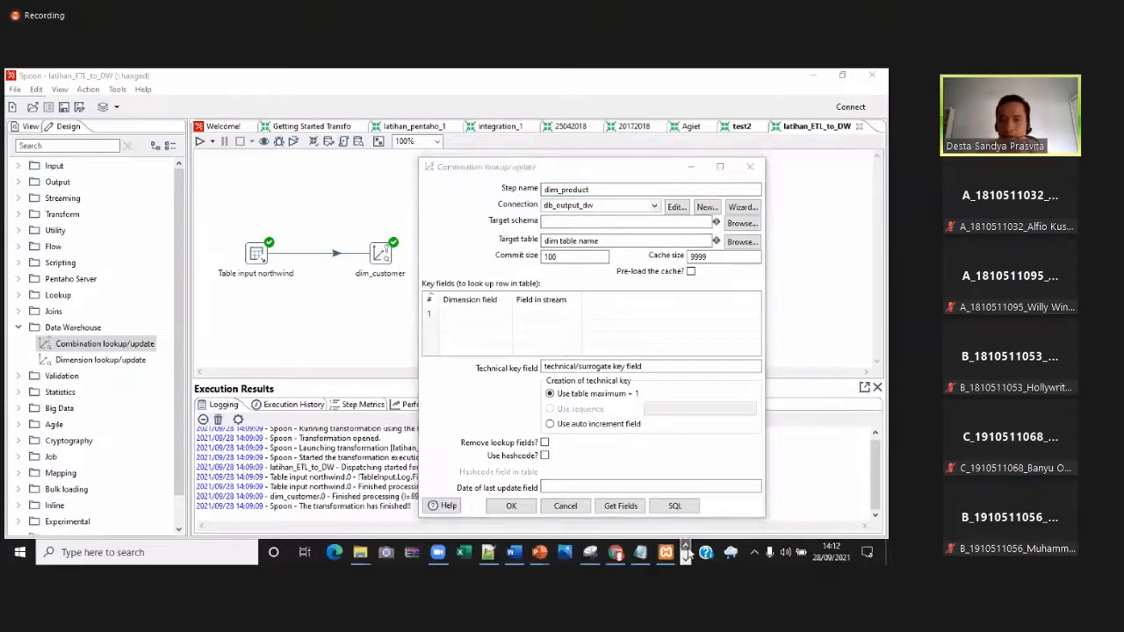
pyautogui.click(617, 553)
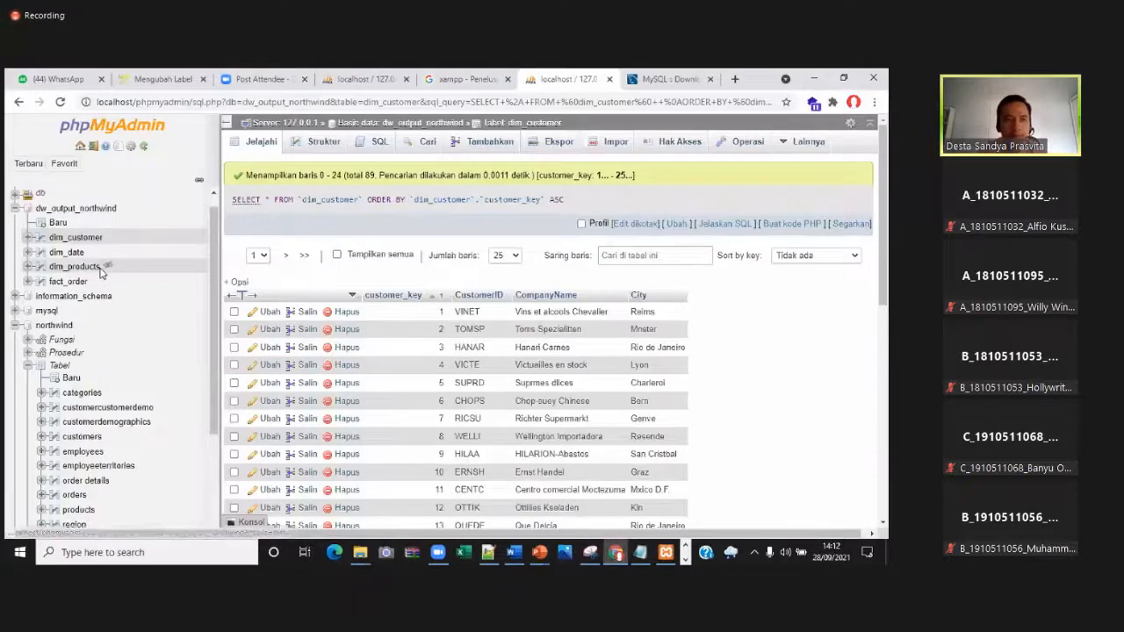
pyautogui.moveTo(102, 268); pyautogui.dragTo(60, 268)
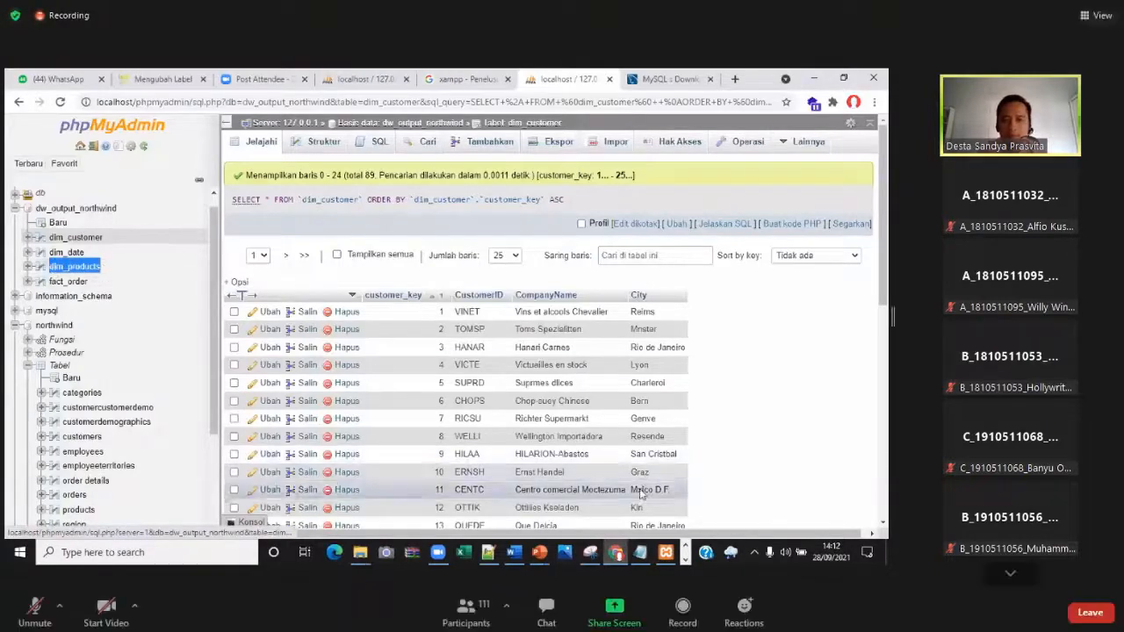
pyautogui.click(617, 553)
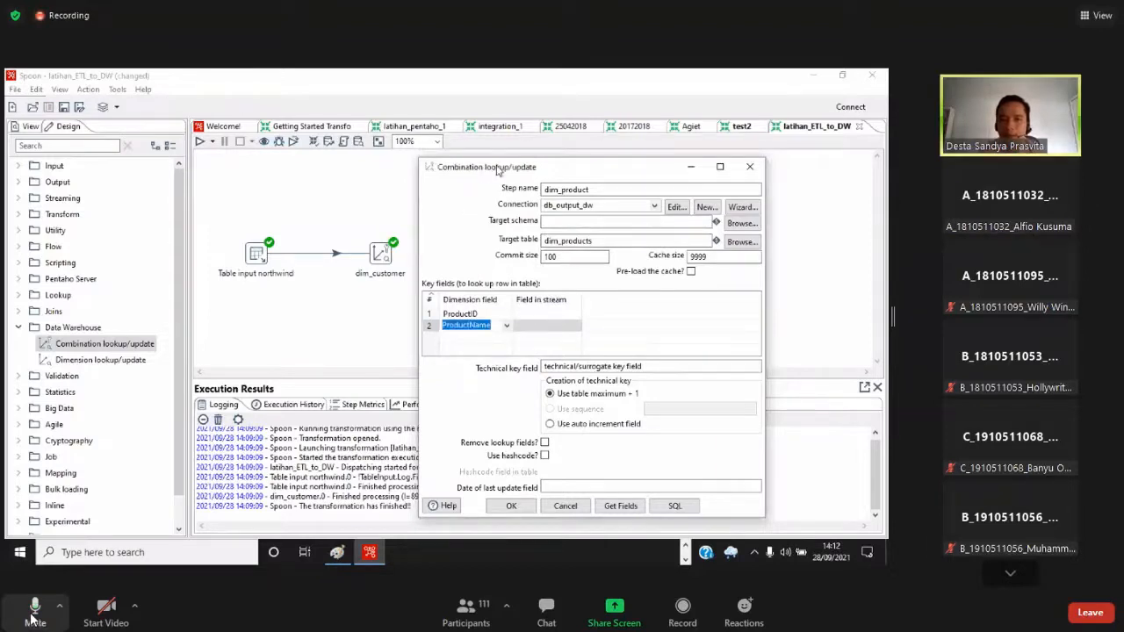
# Complete dim_product with key fields ProductID and ProductName mapped to their stream fields and product_key as technical key field
pyautogui.click(33, 617)
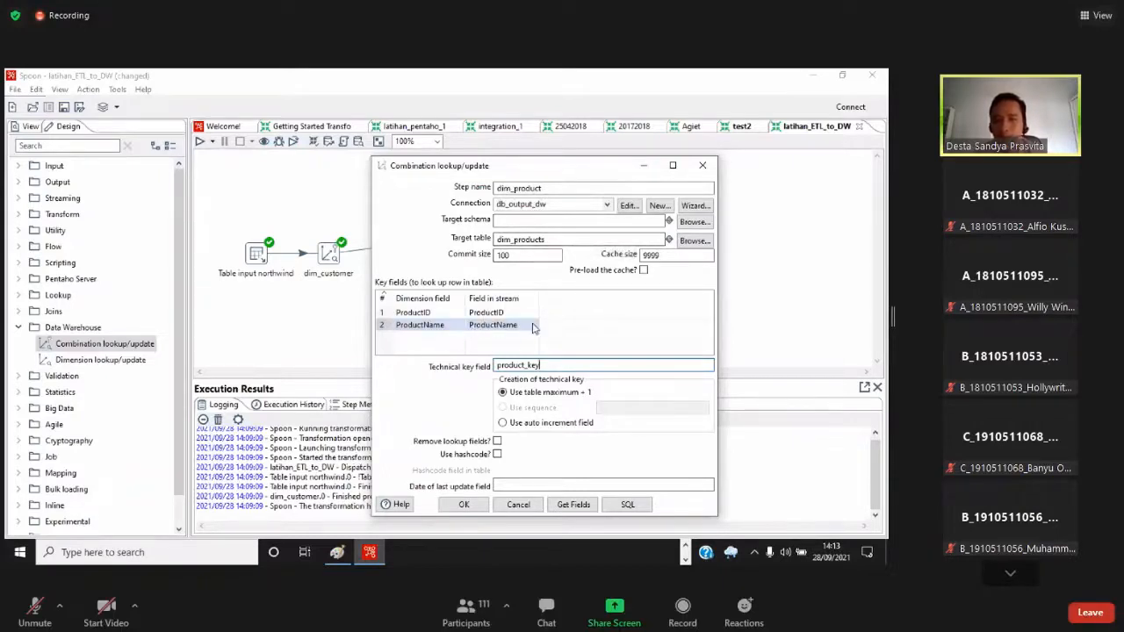
pyautogui.click(463, 505)
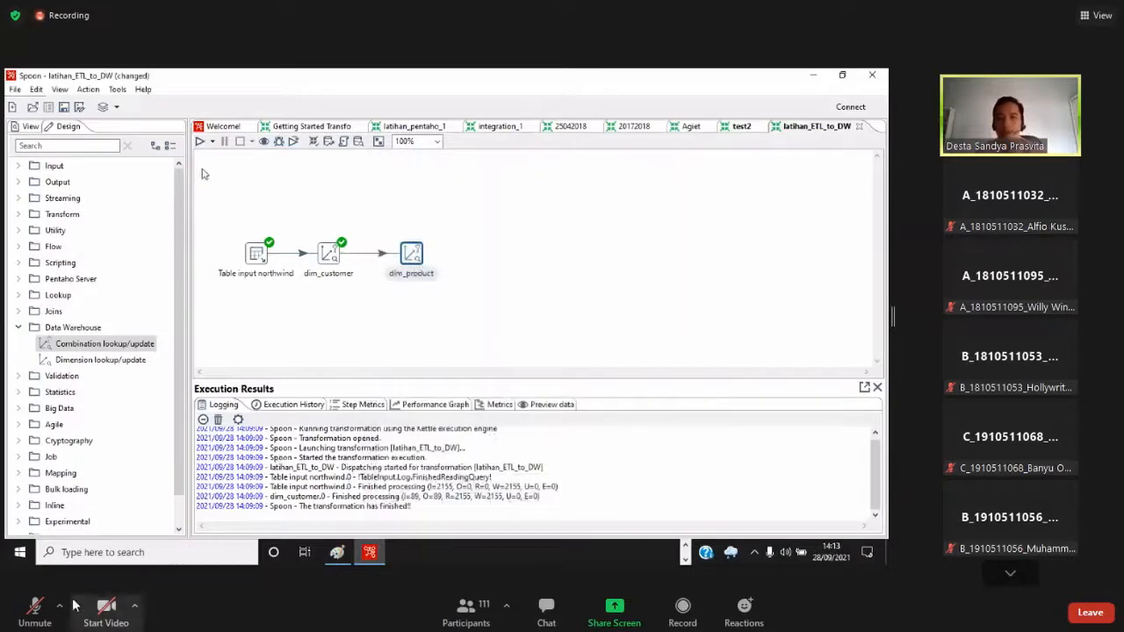
# Save and run the latihan_ETL_to_DW transformation with the dim_product step included, using the Pentaho local configuration
pyautogui.click(200, 141)
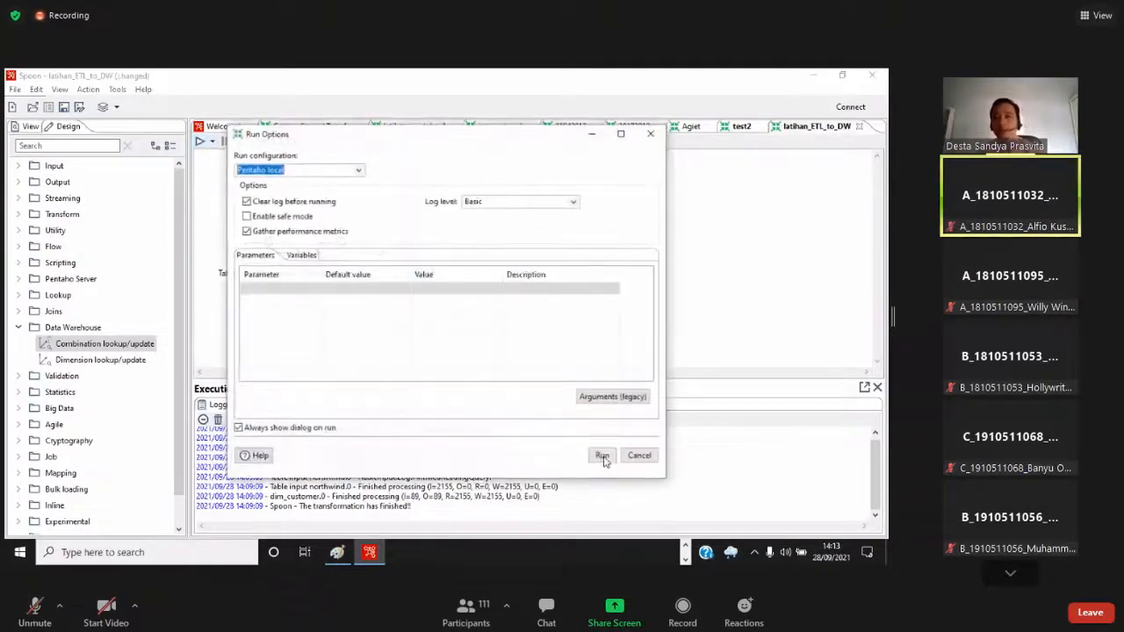
pyautogui.click(600, 456)
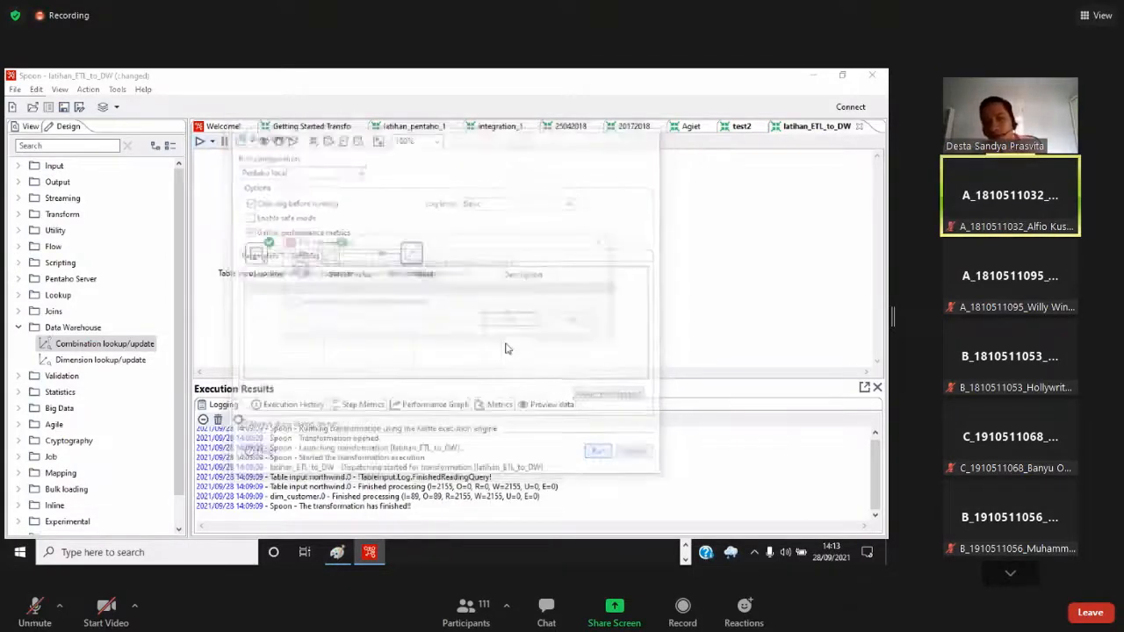
pyautogui.click(514, 321)
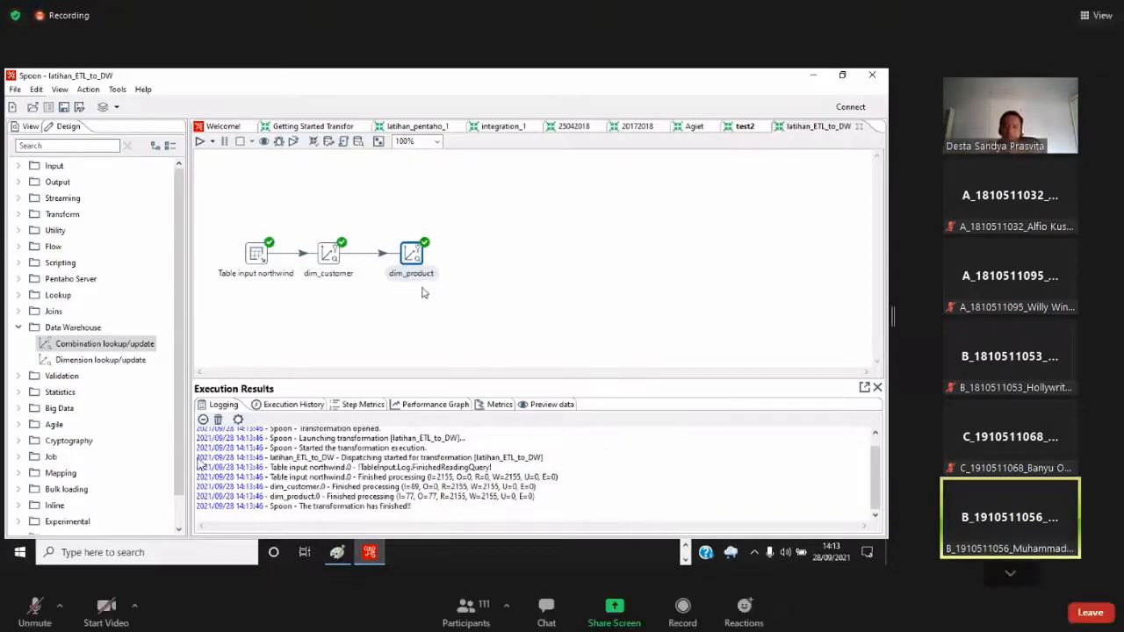
# Reopen the dim_product step's settings to examine its target table, key fields and technical key field
pyautogui.moveTo(407, 256); pyautogui.dragTo(407, 250)
pyautogui.doubleClick(409, 251)
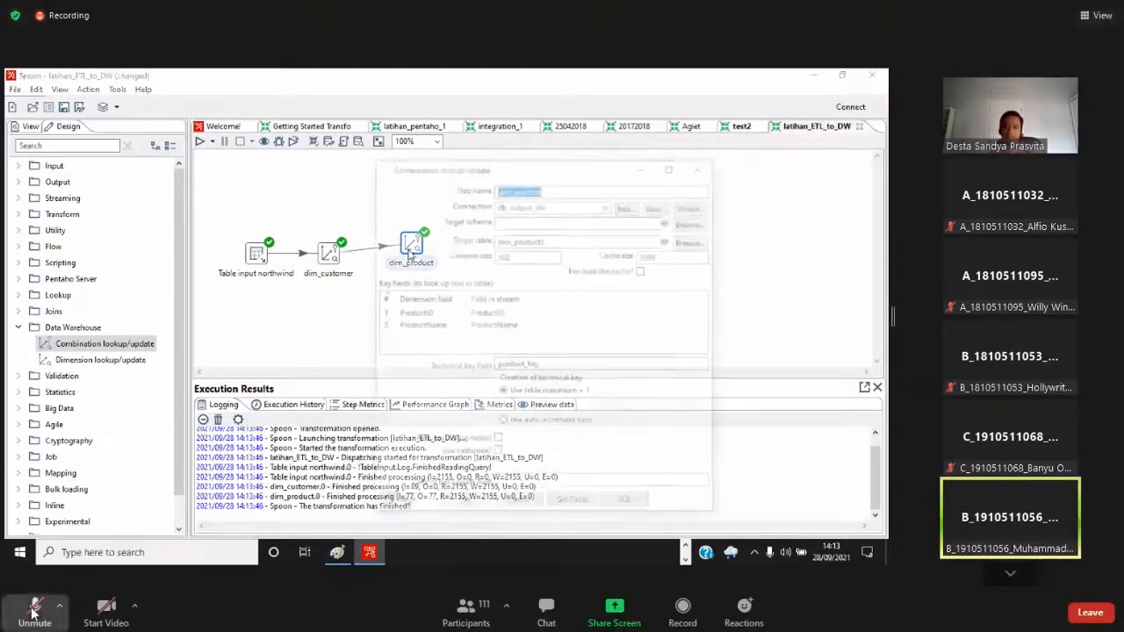
pyautogui.click(34, 613)
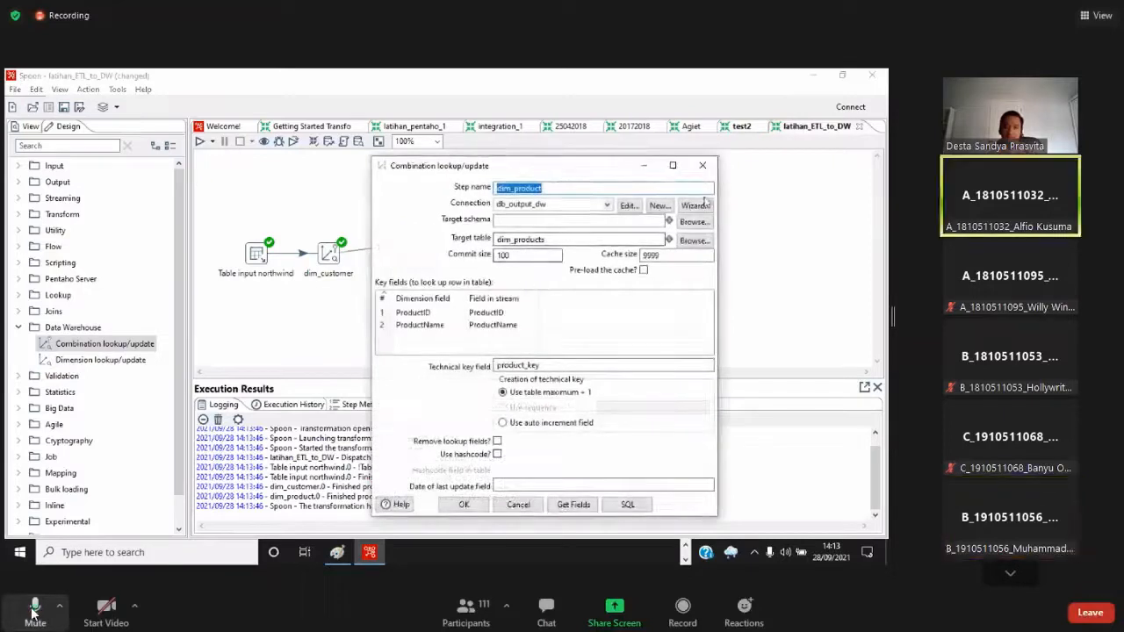
pyautogui.click(703, 167)
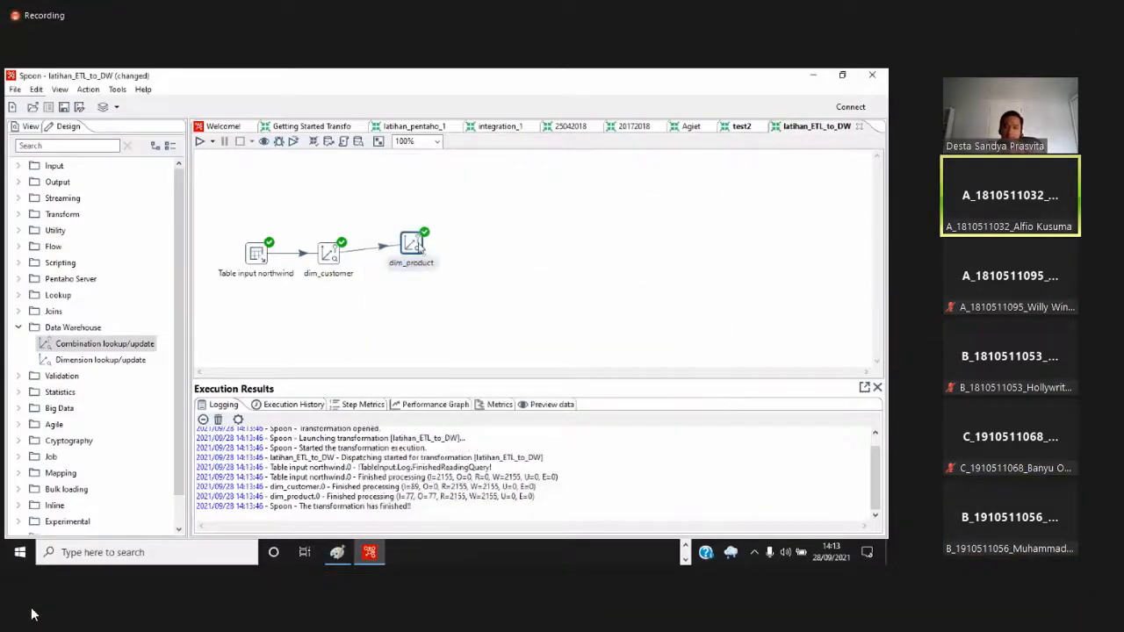
pyautogui.doubleClick(415, 246)
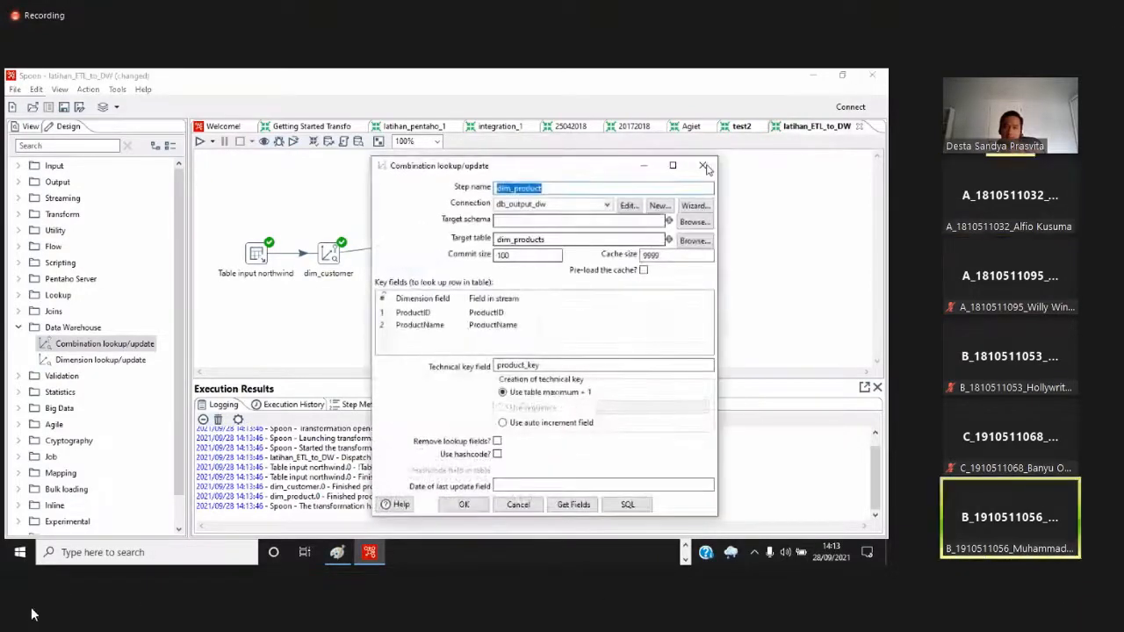
# Recheck the dim_product step's settings and move the step level with dim_customer on the canvas
pyautogui.click(702, 165)
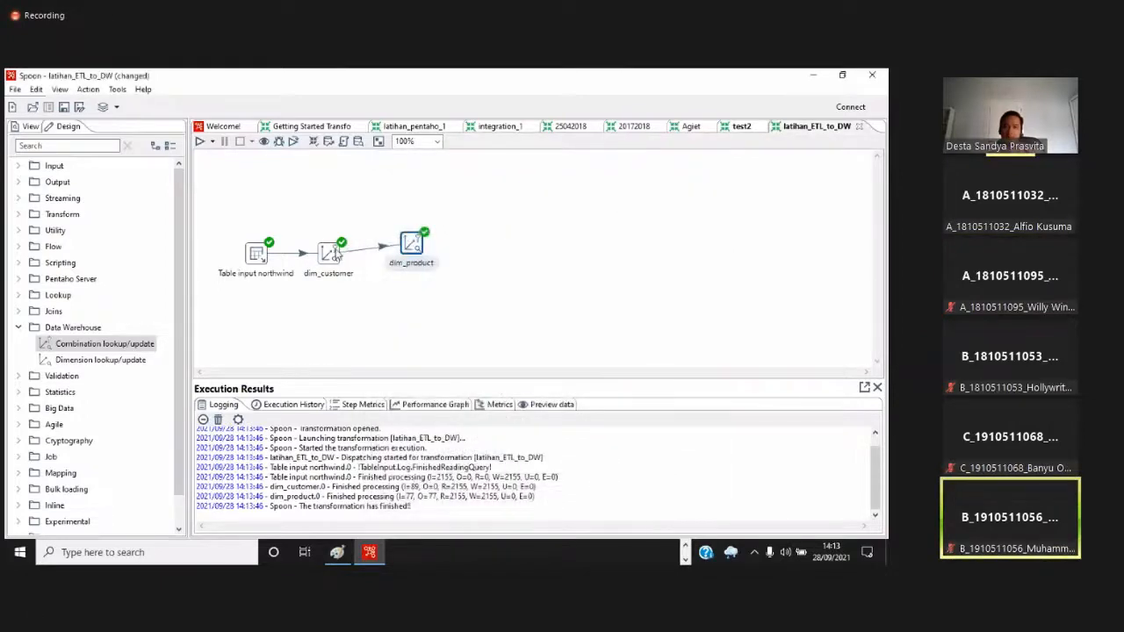
pyautogui.doubleClick(412, 243)
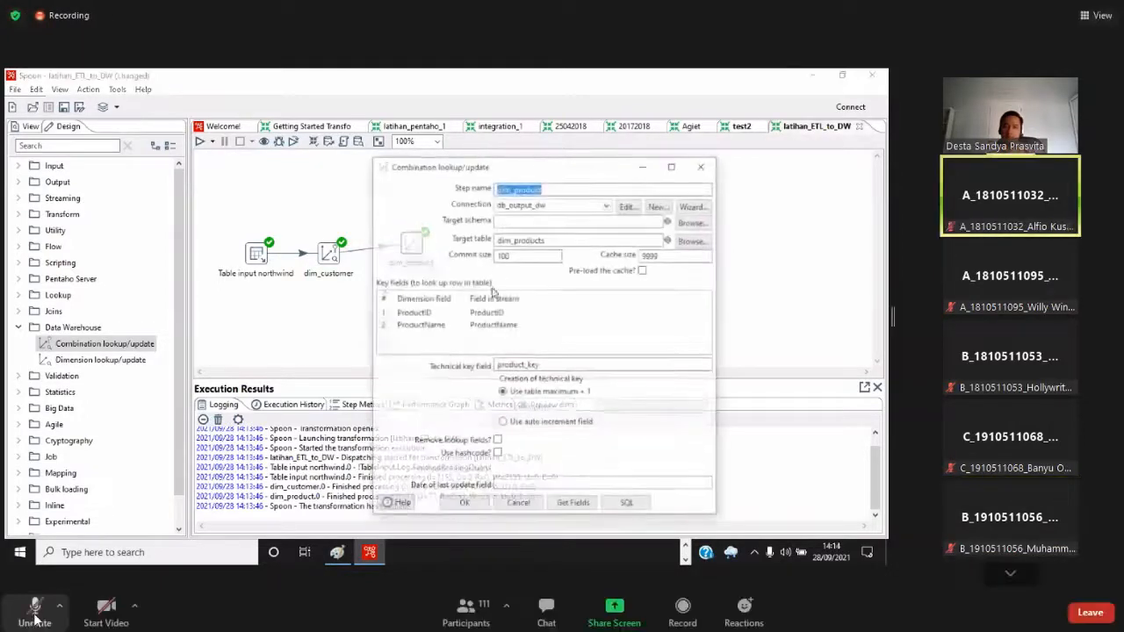
pyautogui.click(702, 165)
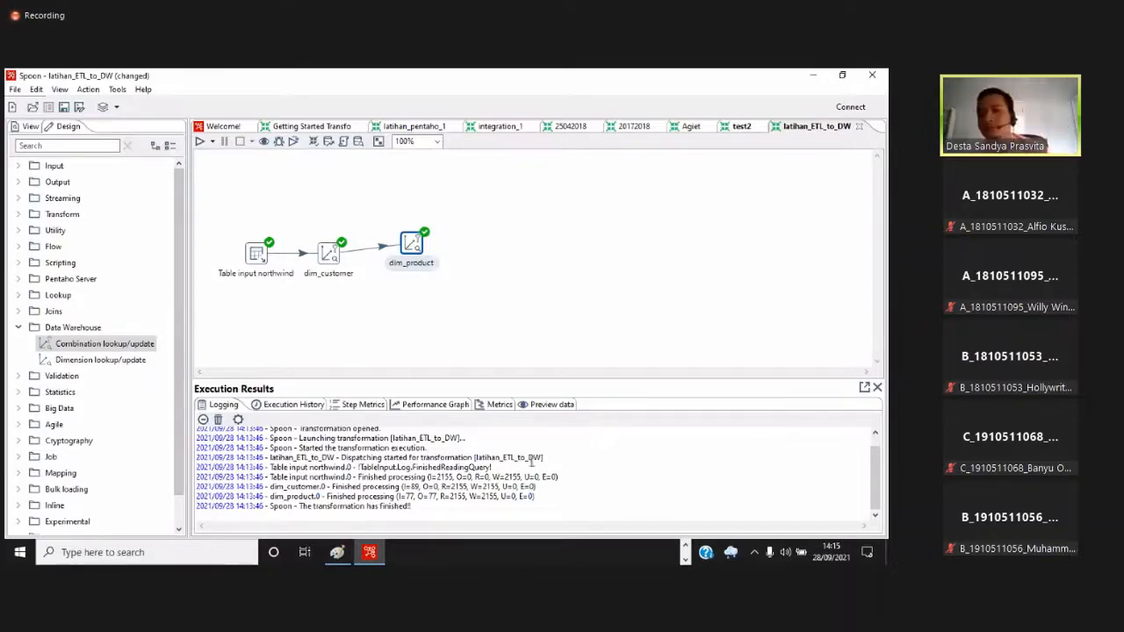
pyautogui.click(686, 559)
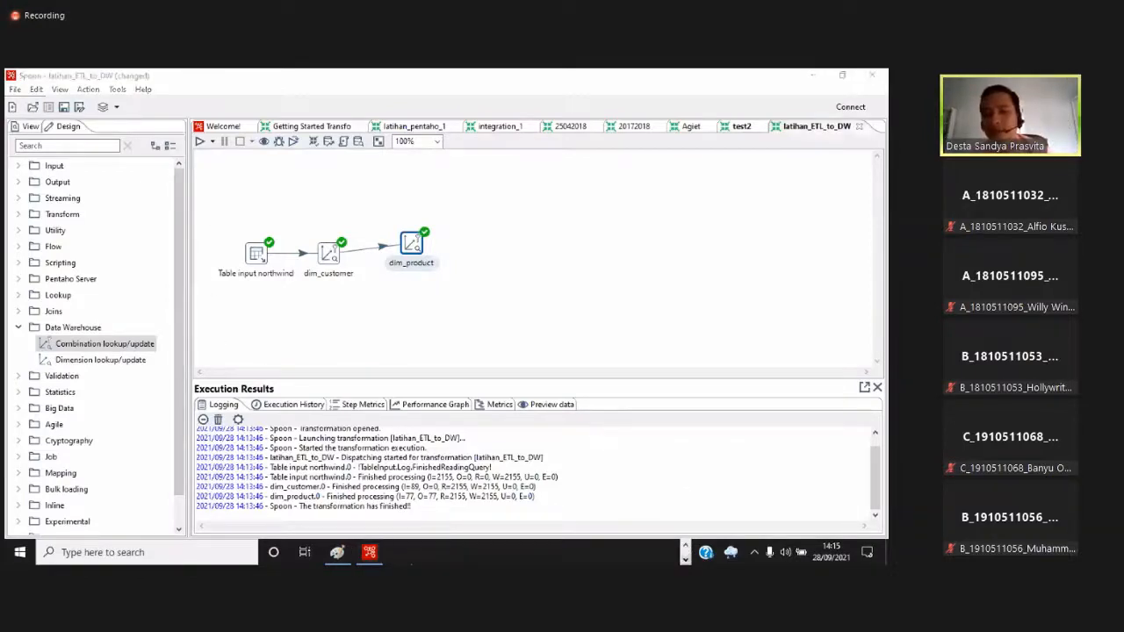
pyautogui.click(686, 559)
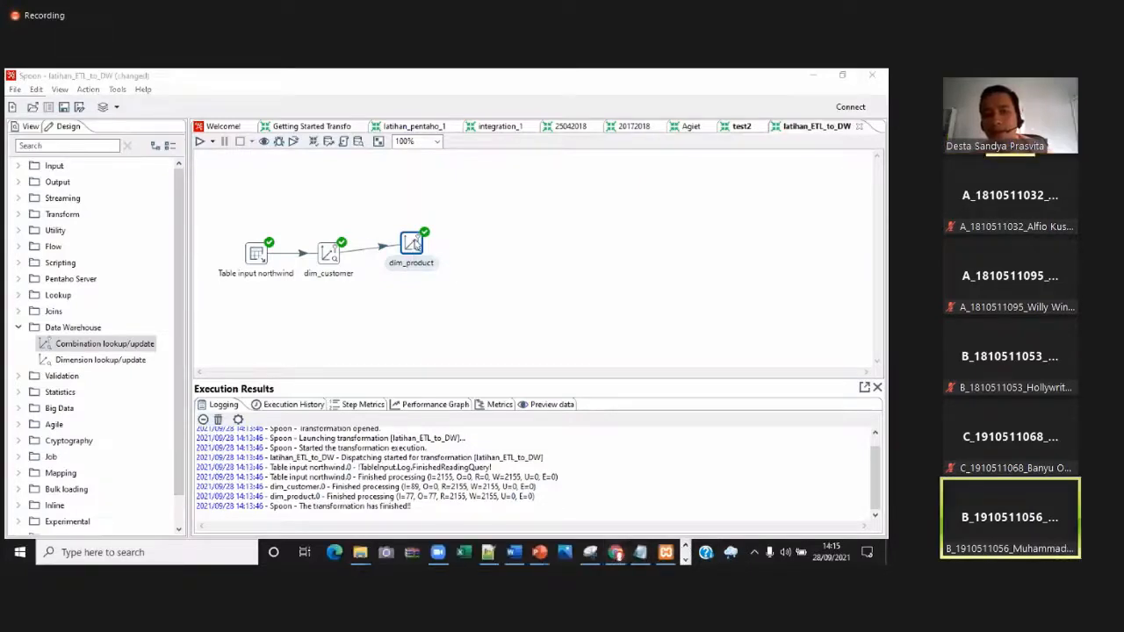
pyautogui.click(436, 264)
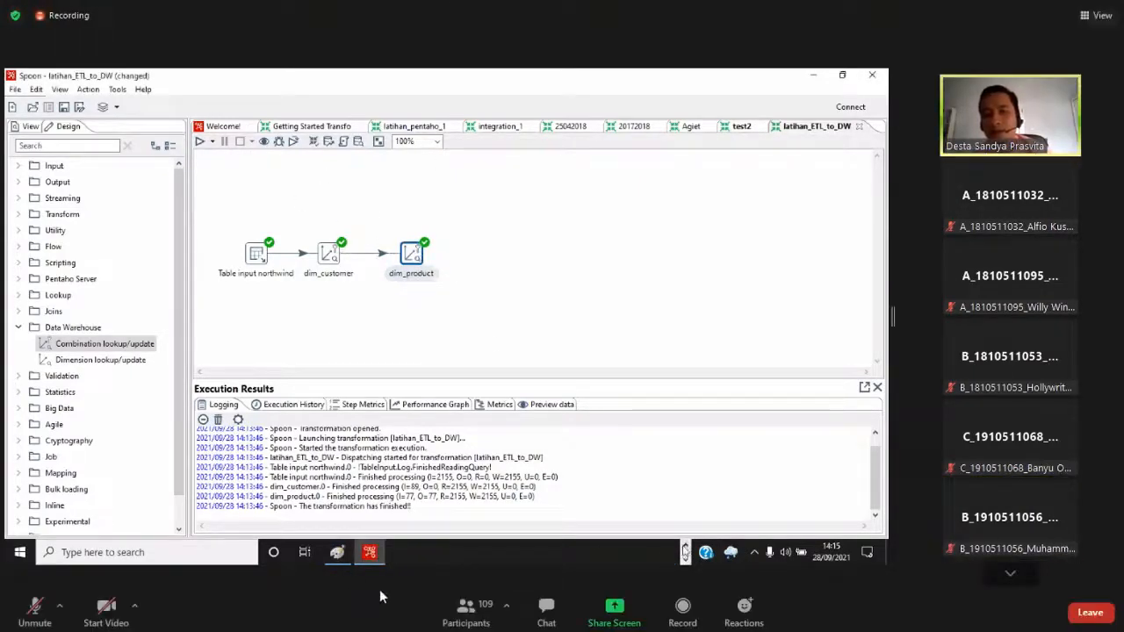
# Switch to phpMyAdmin, browse the dim_products table sorted by product_key ascending to check its rows, and return to Spoon
pyautogui.click(686, 545)
pyautogui.click(615, 551)
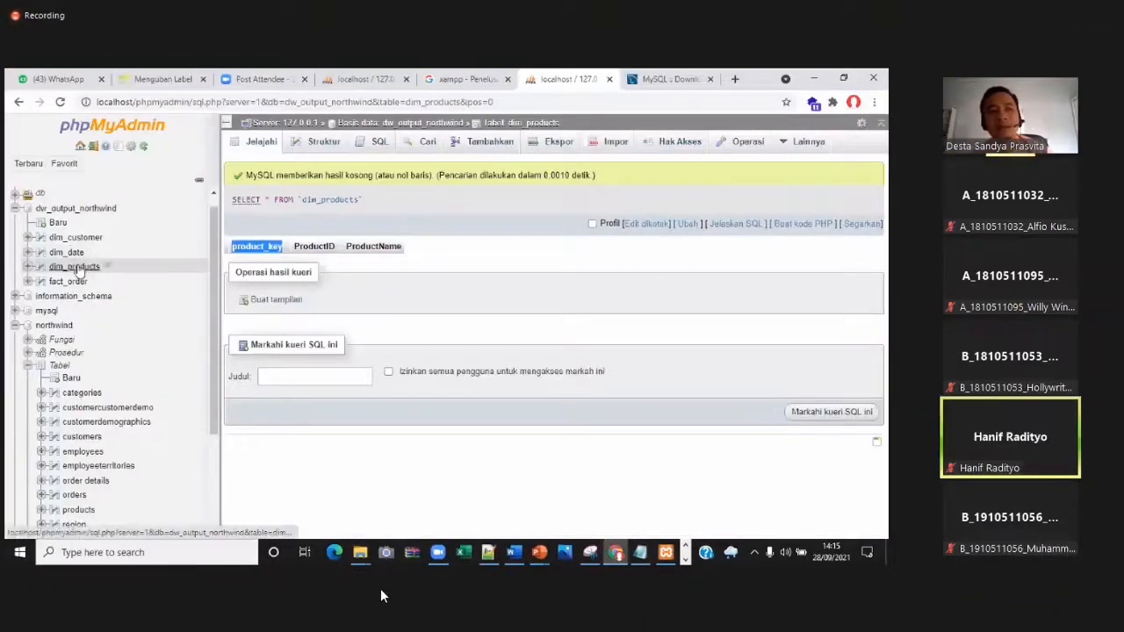
pyautogui.click(77, 266)
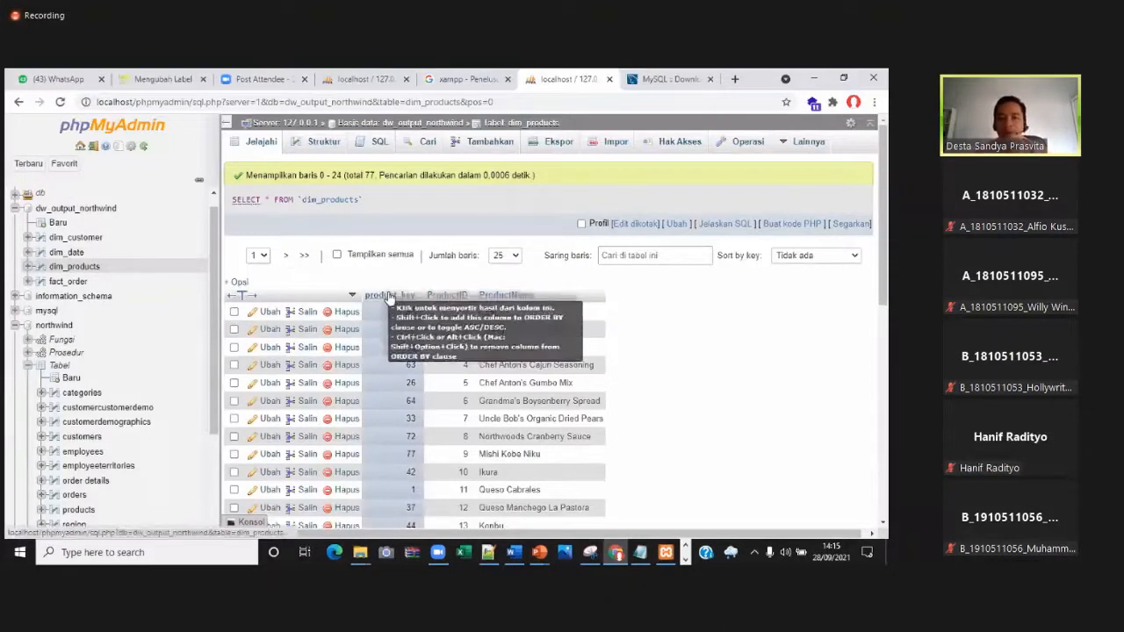
pyautogui.click(389, 295)
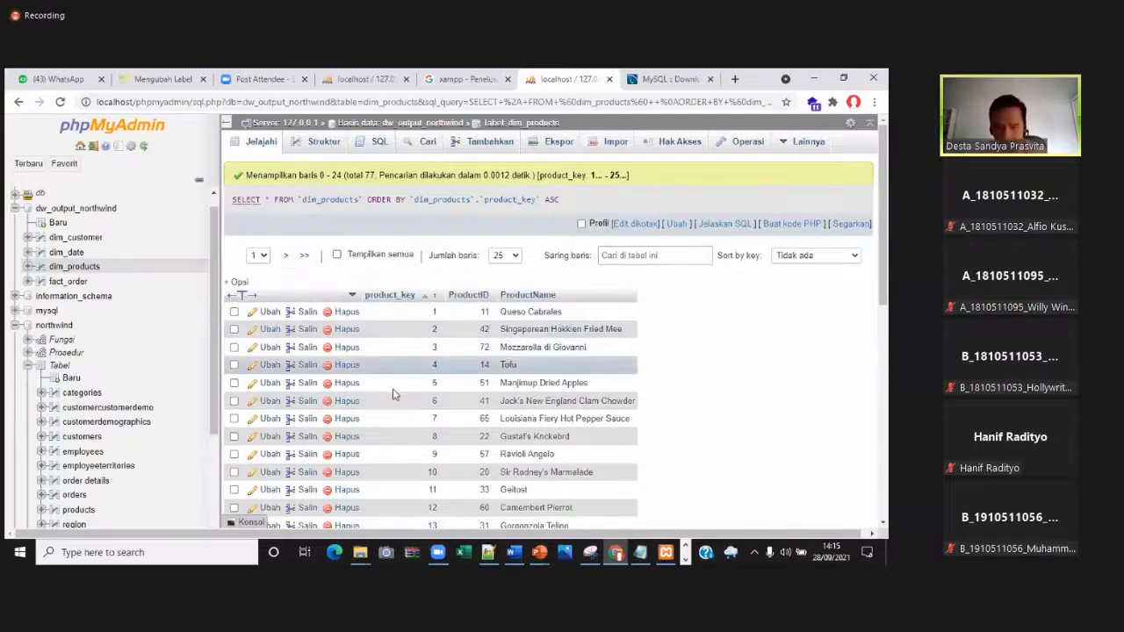
pyautogui.scroll(-5, 391, 391)
pyautogui.scroll(5, 387, 351)
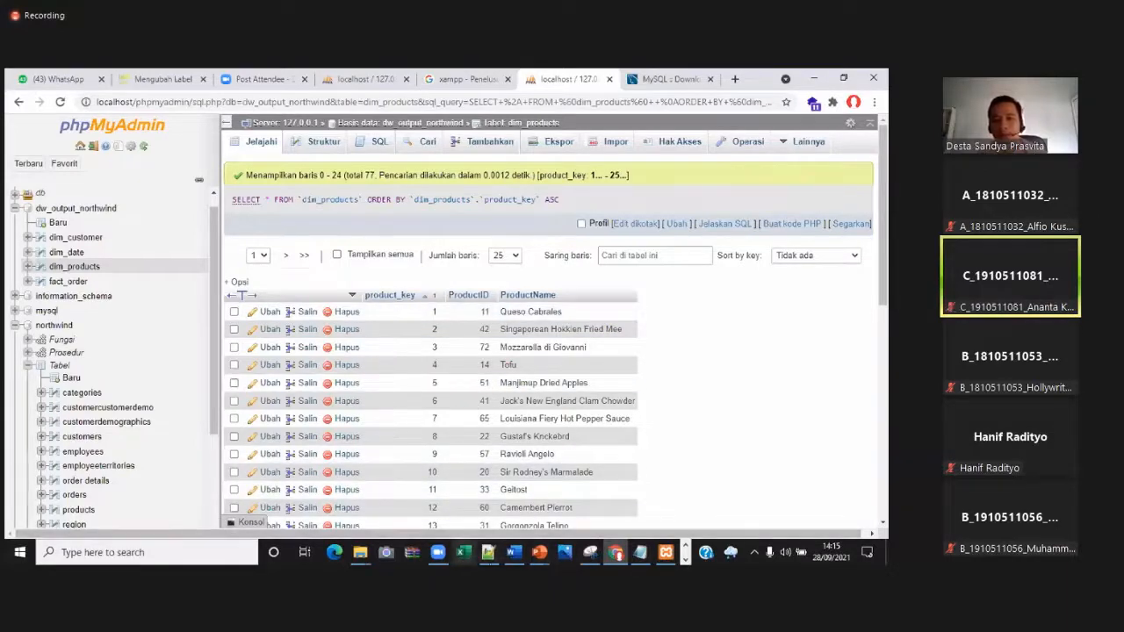
pyautogui.click(685, 559)
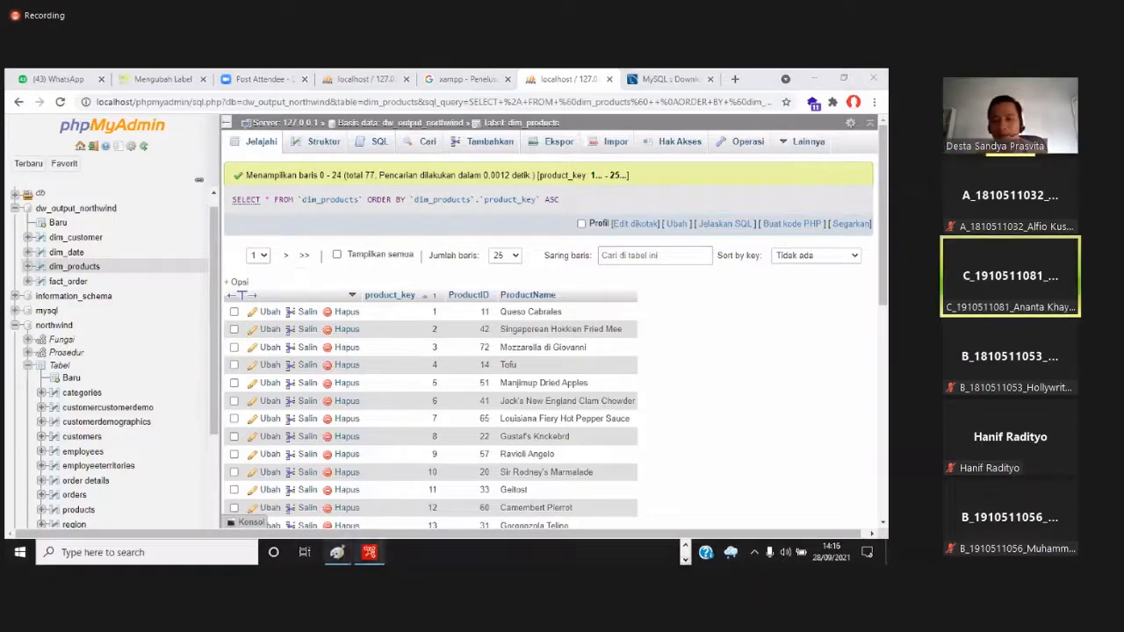
pyautogui.click(369, 551)
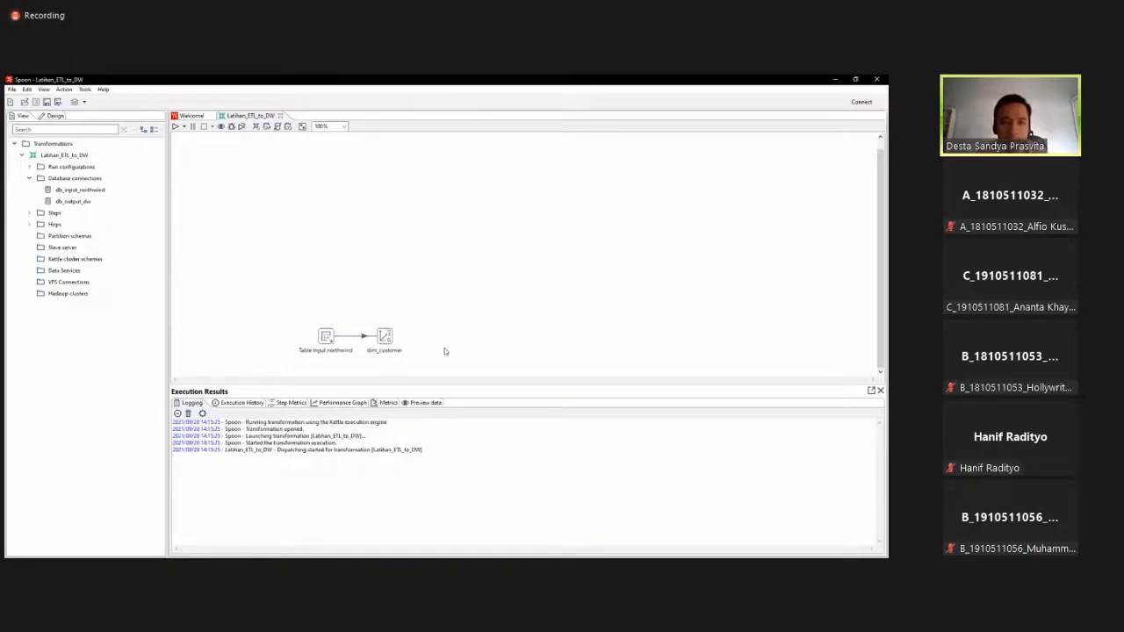
# Review the dim_customer step's settings and run the Latihan_ETL_to_DW transformation using the Pentaho local configuration
pyautogui.doubleClick(385, 336)
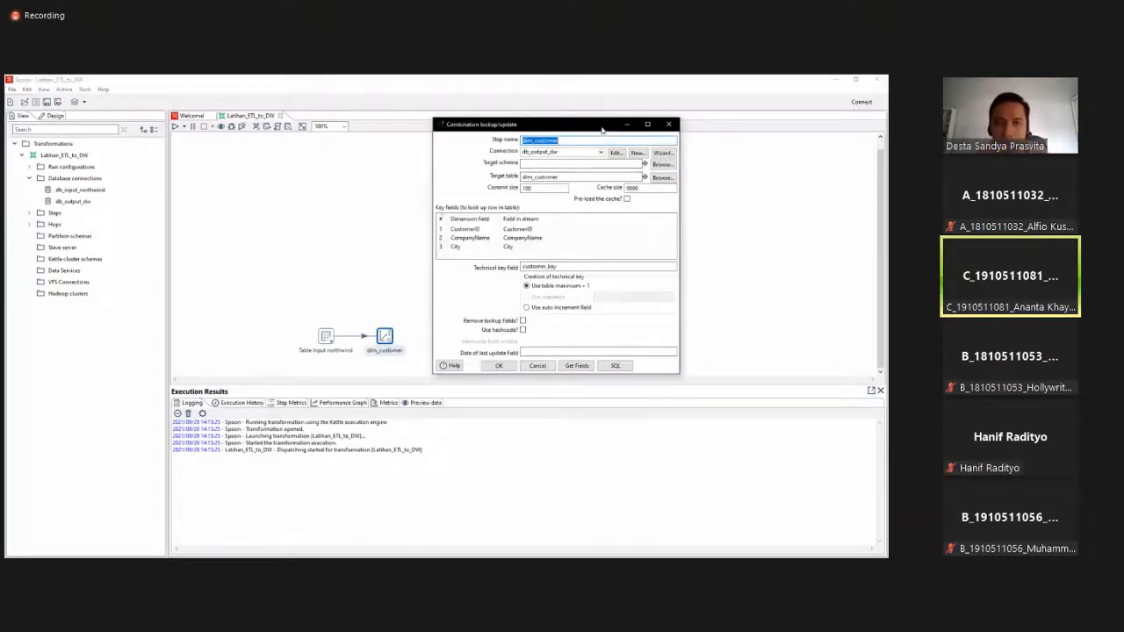
pyautogui.moveTo(620, 124); pyautogui.dragTo(637, 119)
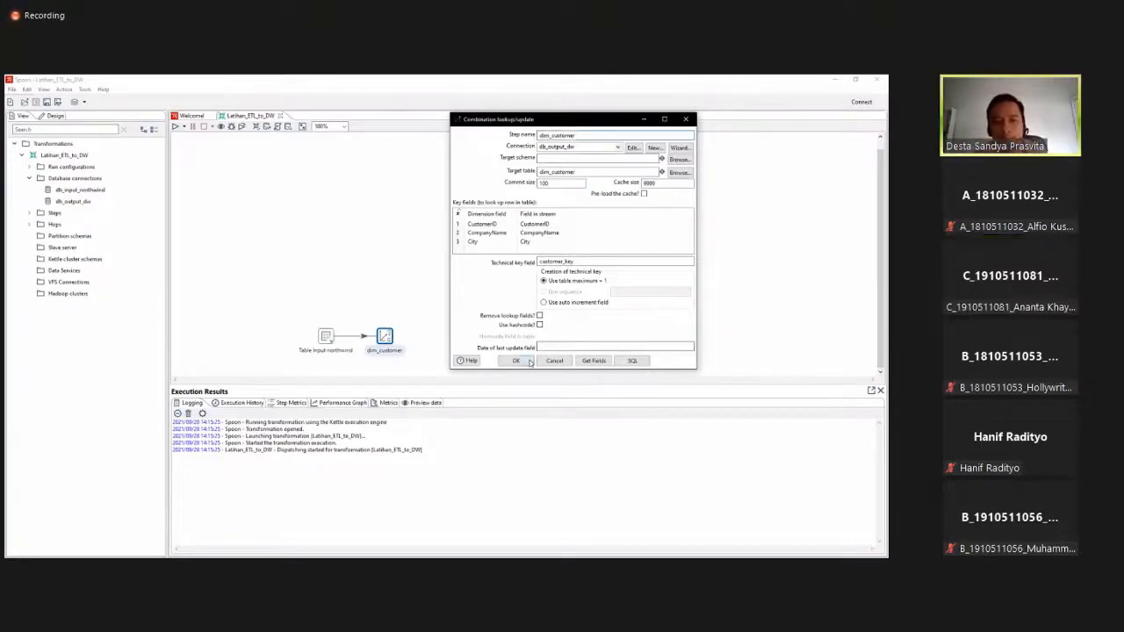
pyautogui.click(515, 360)
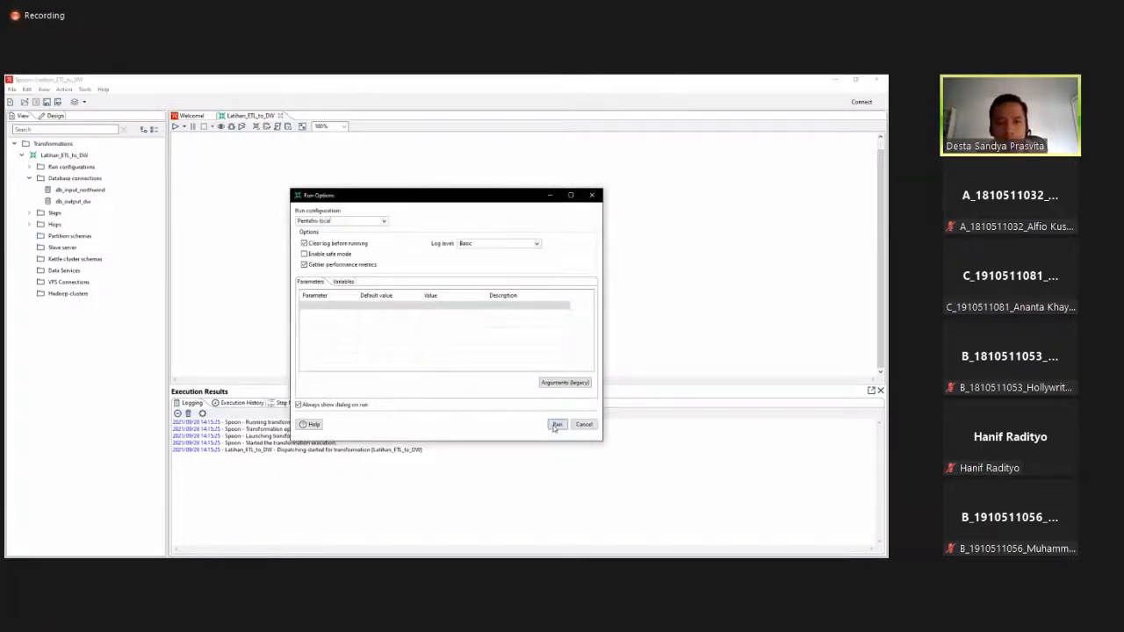
pyautogui.click(555, 425)
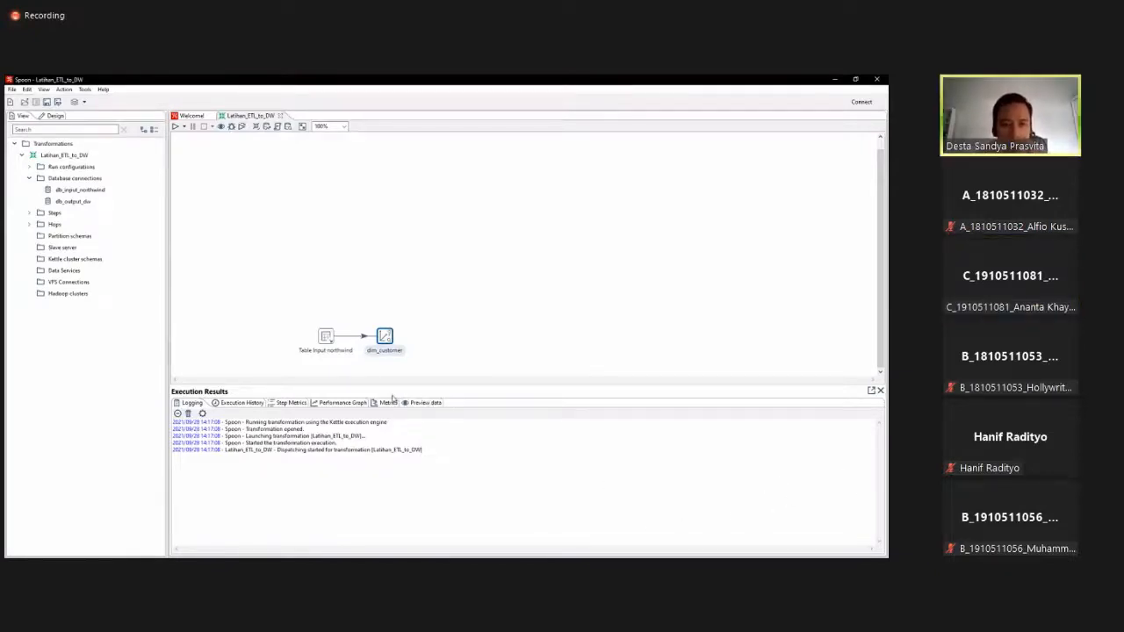
# Examine the run's metrics chart and the step metrics for Table input northwind and dim_customer
pyautogui.click(379, 403)
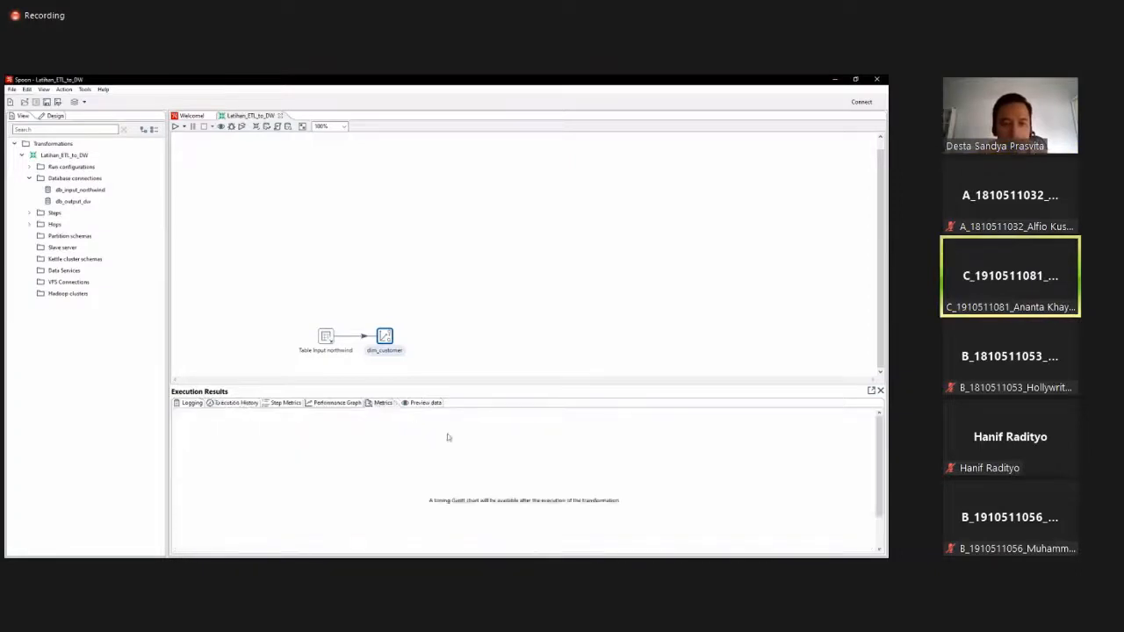
pyautogui.scroll(-2, 492, 472)
pyautogui.scroll(2, 471, 474)
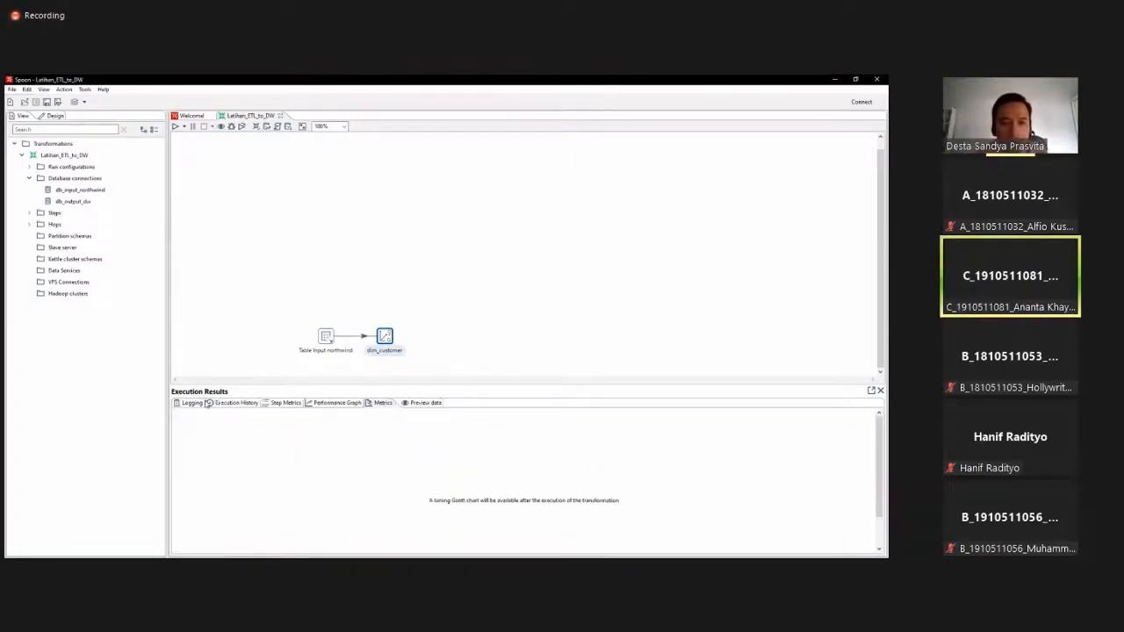
pyautogui.click(274, 405)
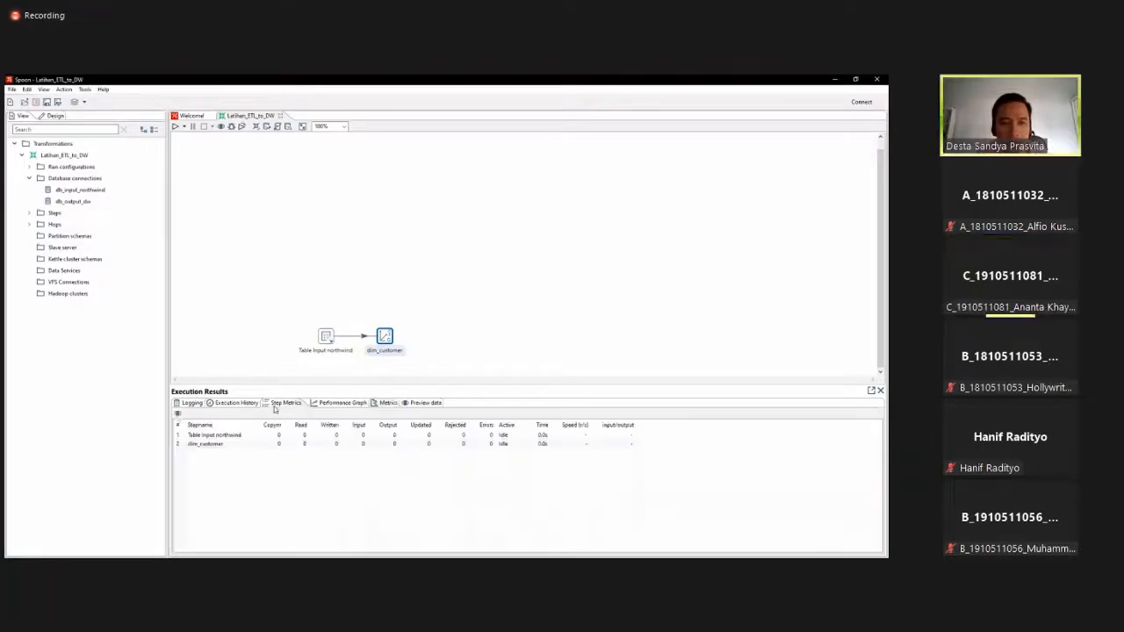
pyautogui.click(356, 435)
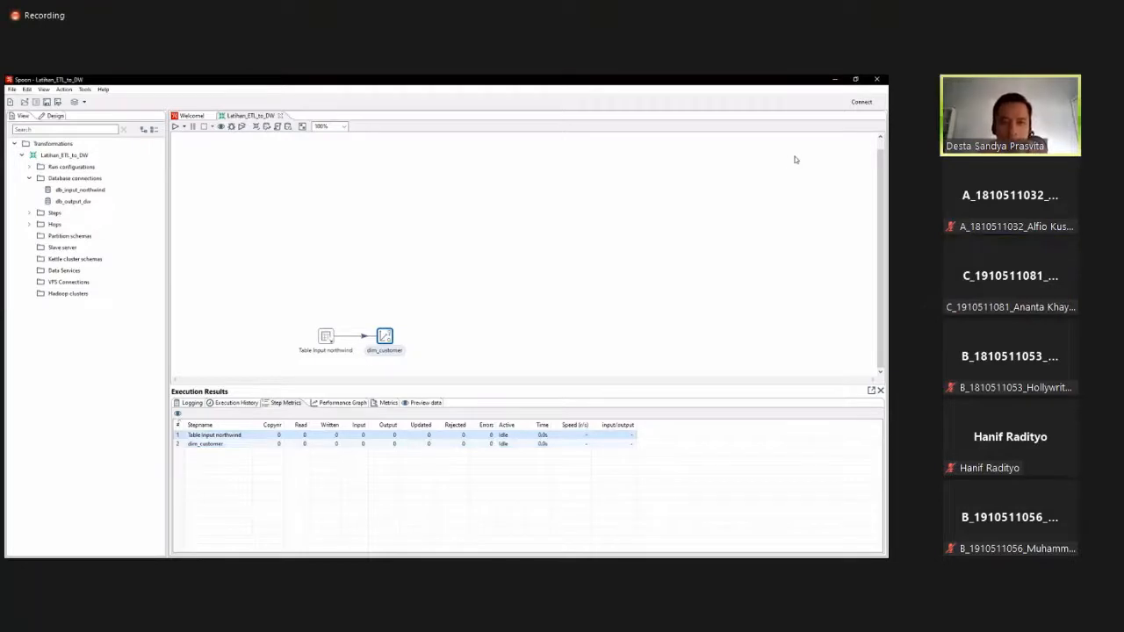
pyautogui.doubleClick(350, 336)
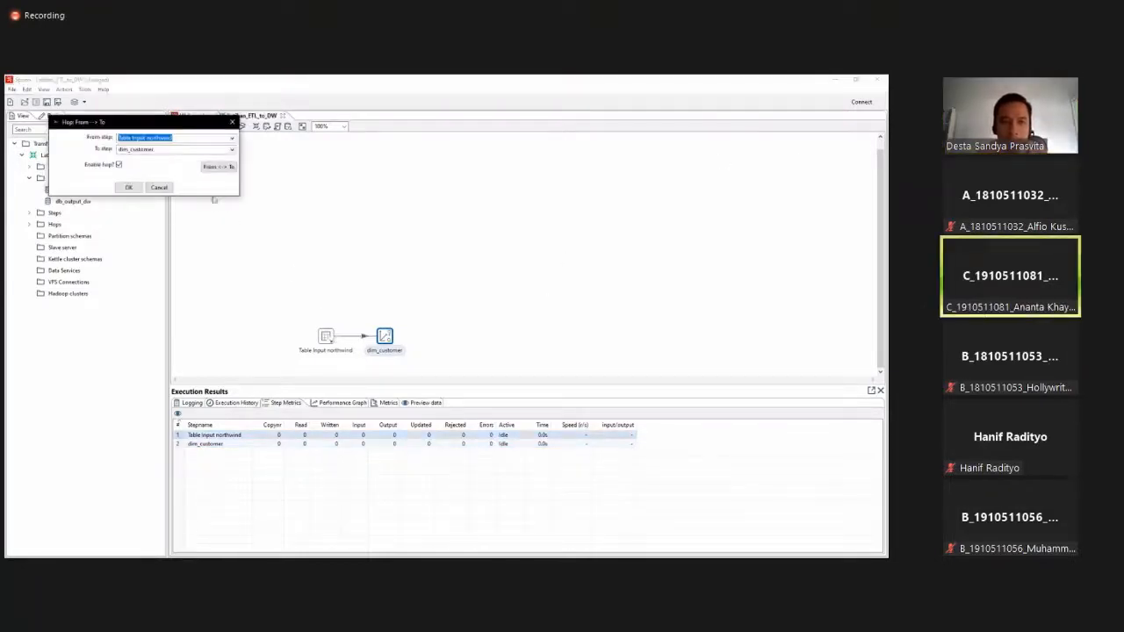
pyautogui.click(231, 122)
pyautogui.doubleClick(396, 228)
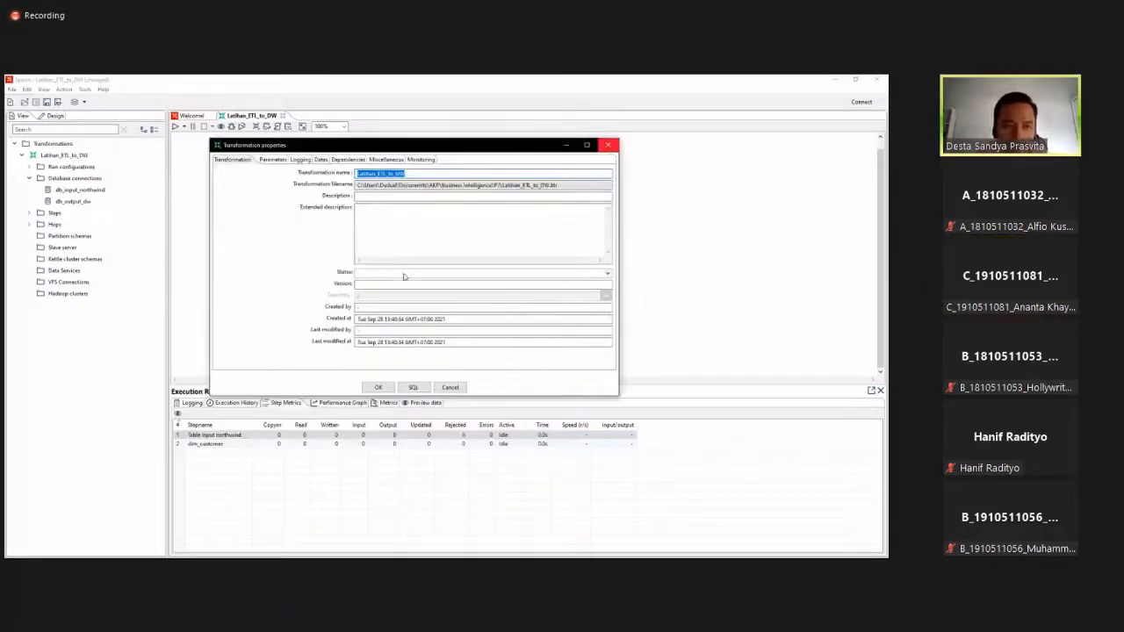
pyautogui.press('Escape')
# Open the Table input northwind step to examine its SQL query and options, and check the execution log
pyautogui.doubleClick(325, 336)
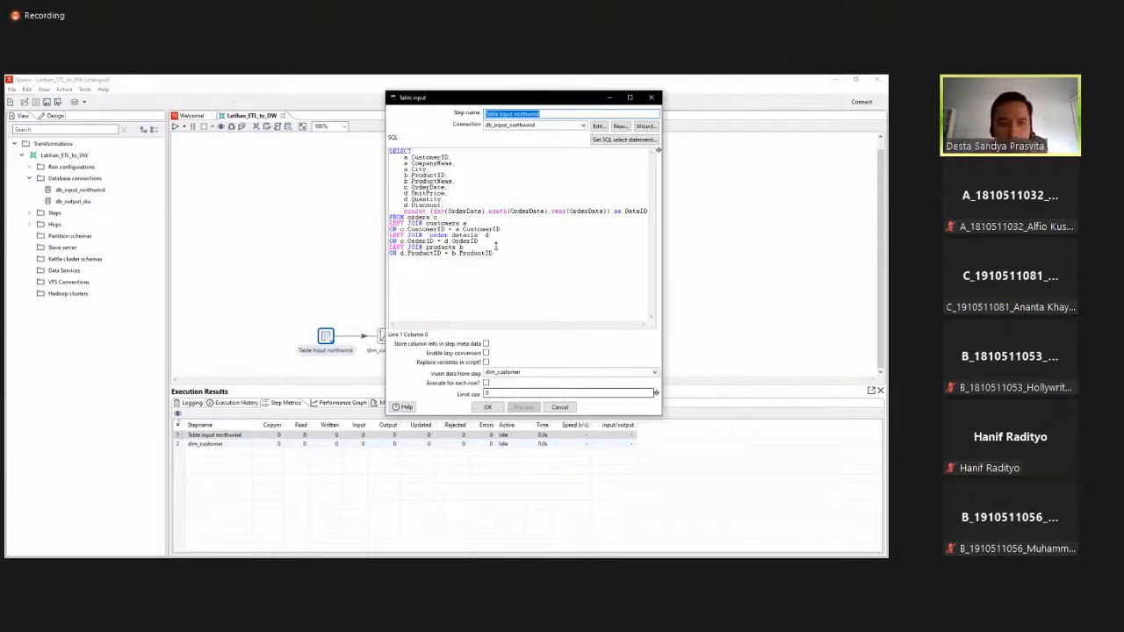
pyautogui.click(520, 313)
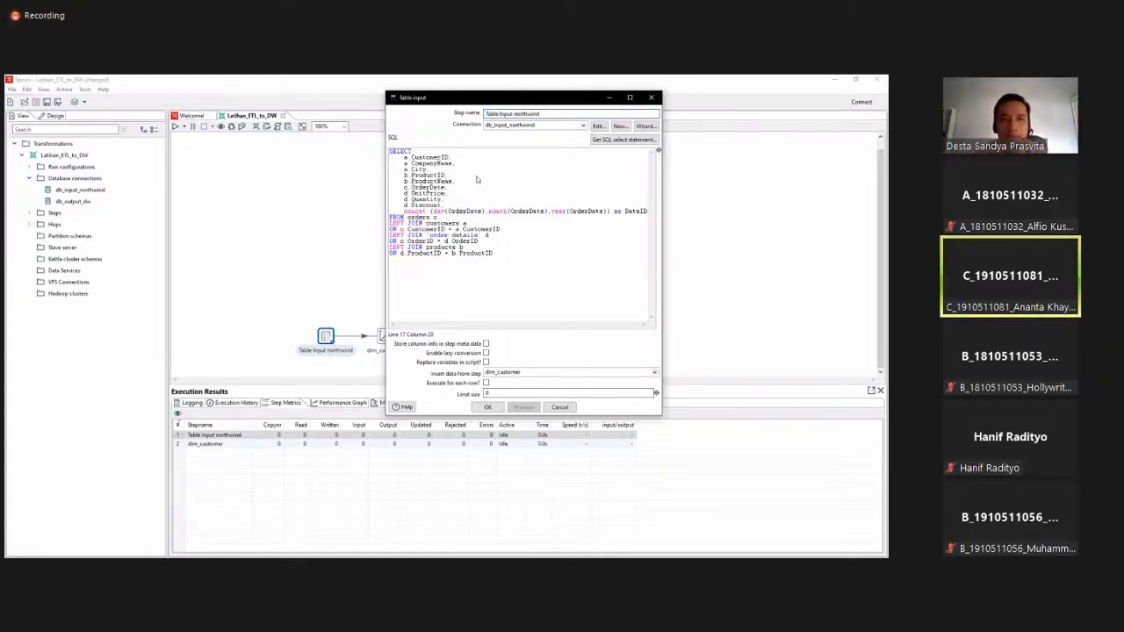
pyautogui.moveTo(544, 102); pyautogui.dragTo(609, 100)
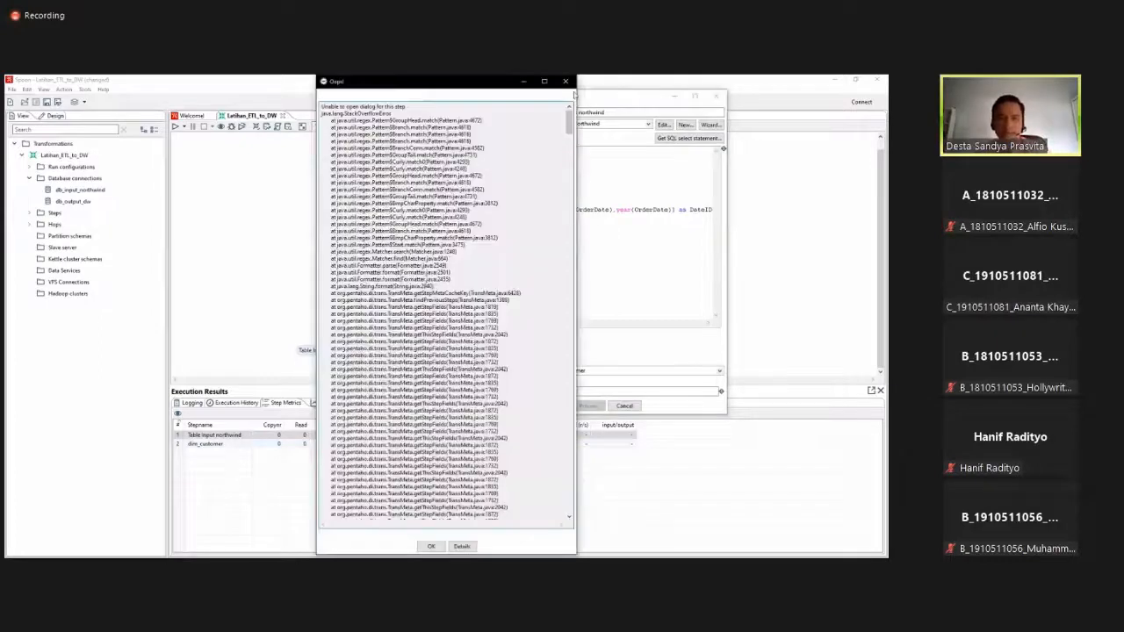
pyautogui.click(565, 80)
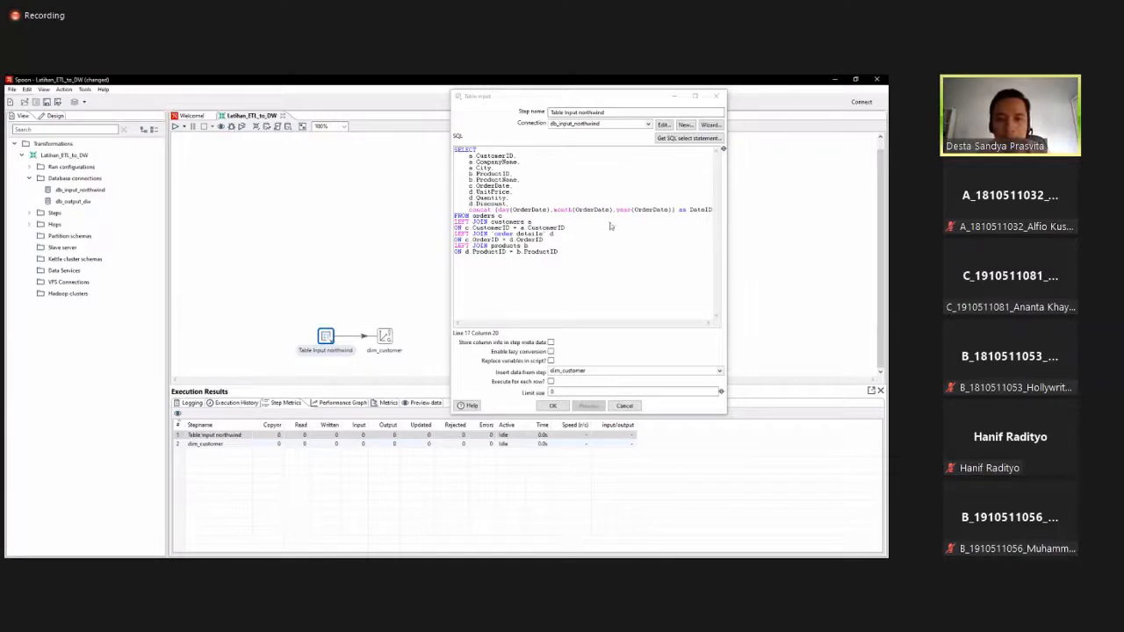
pyautogui.click(545, 256)
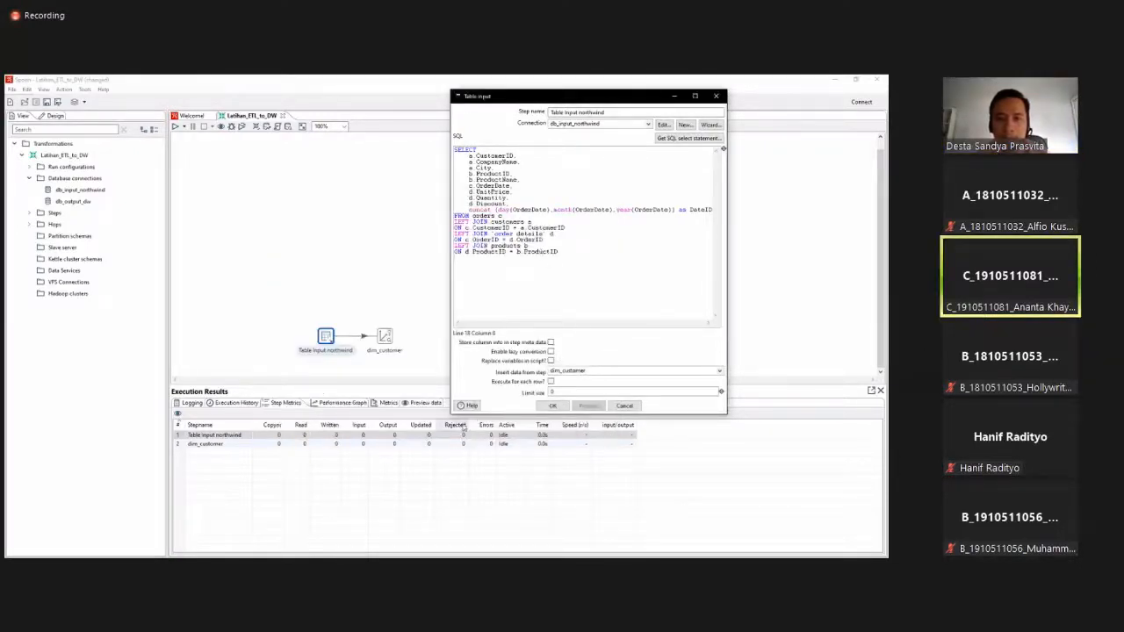
pyautogui.click(253, 407)
pyautogui.click(197, 408)
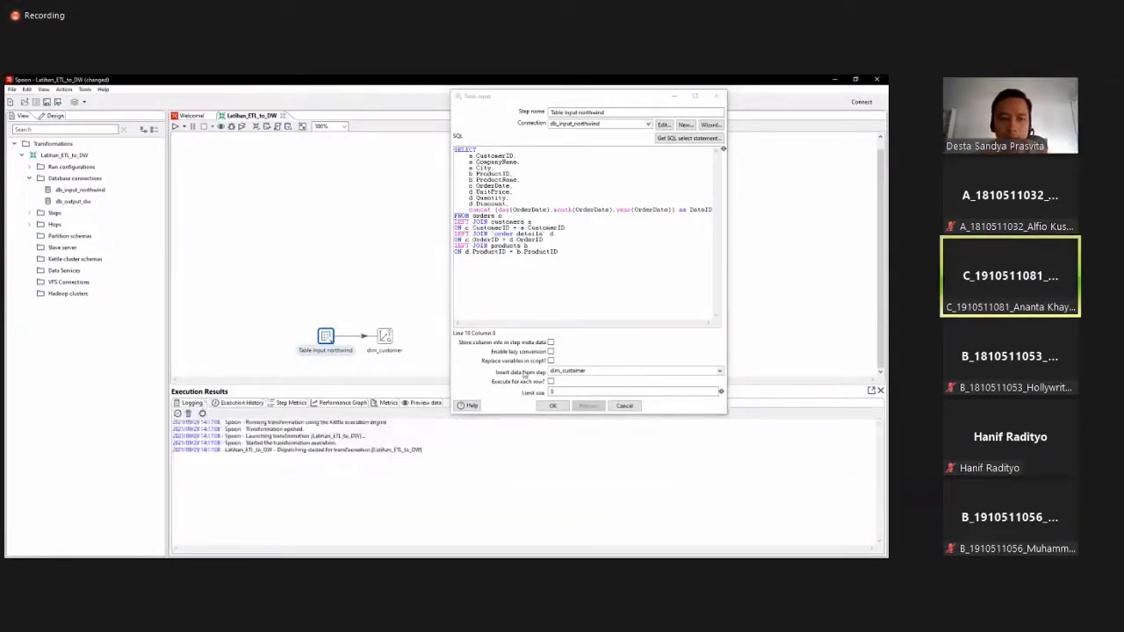
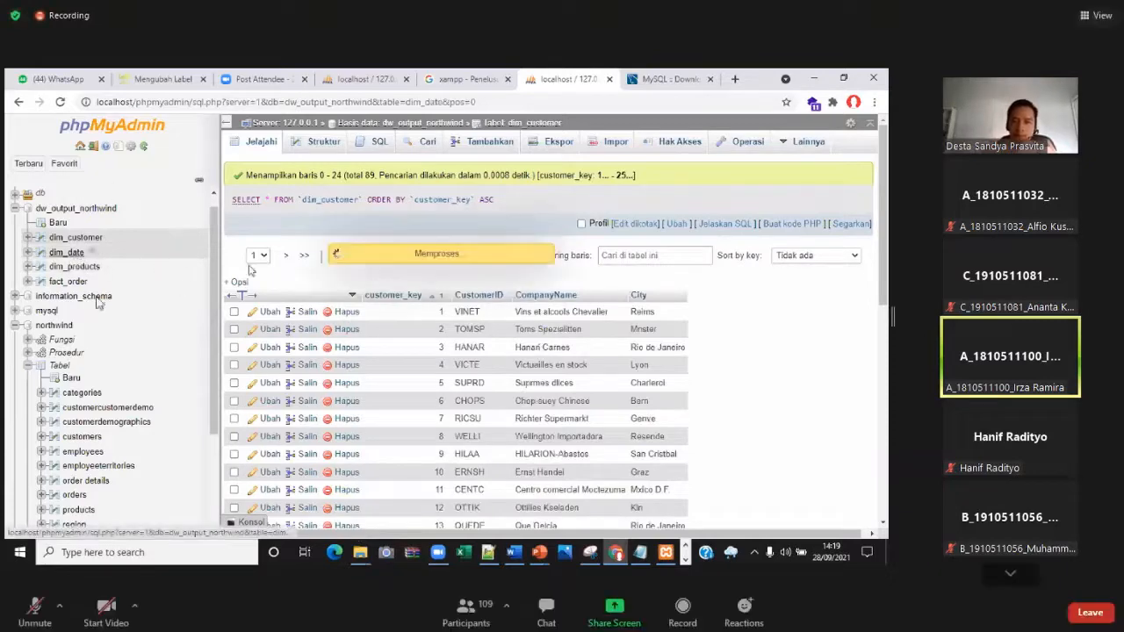
pyautogui.click(39, 619)
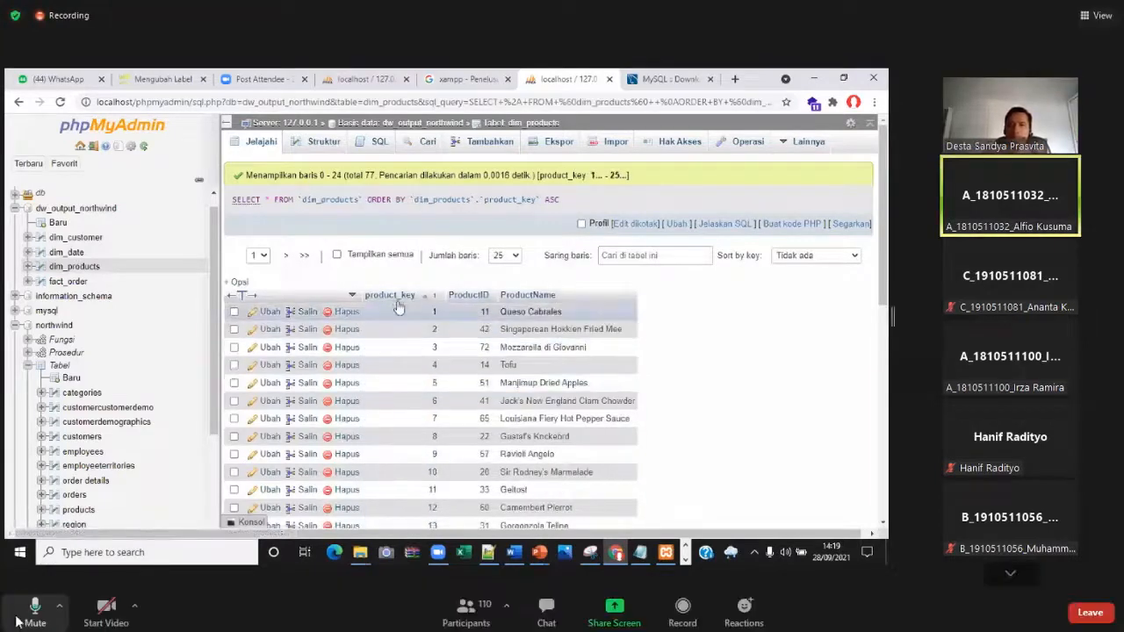
pyautogui.click(36, 614)
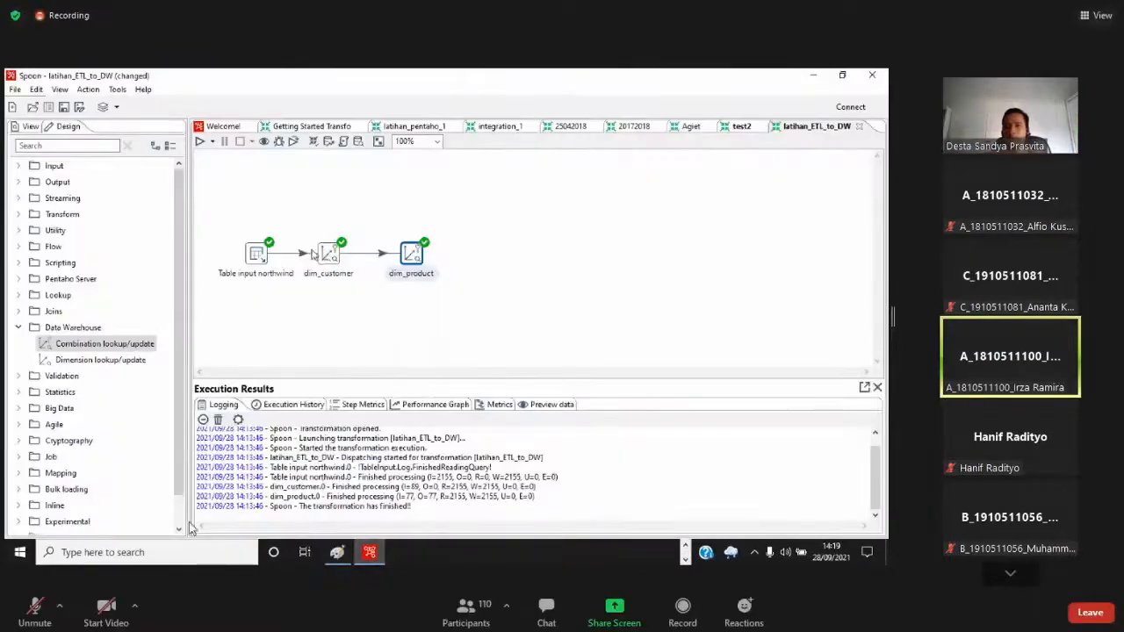
pyautogui.click(32, 615)
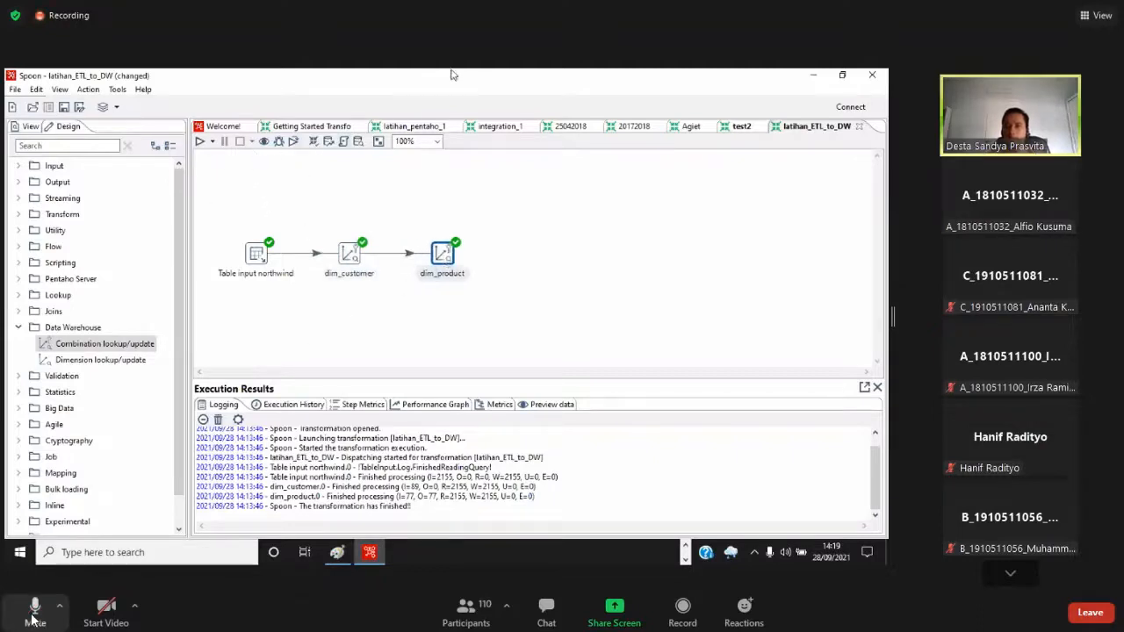
pyautogui.click(32, 615)
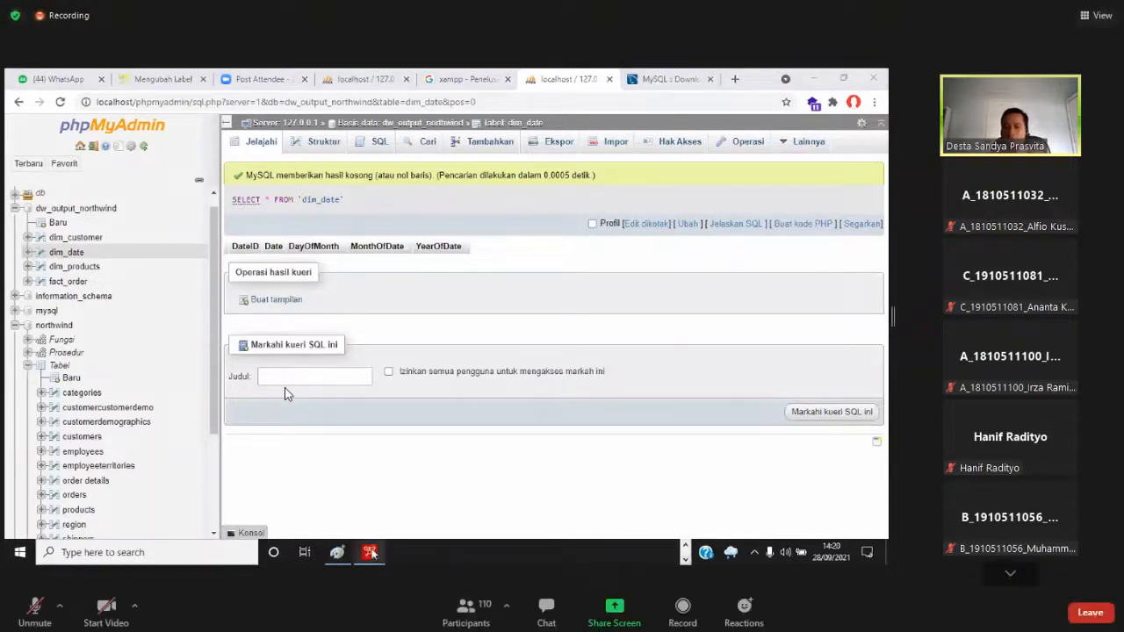
# Switch to Spoon and preview the rows of the Table input northwind step to examine the date columns
pyautogui.hotkey('alt', 'Tab')
pyautogui.rightClick(253, 260)
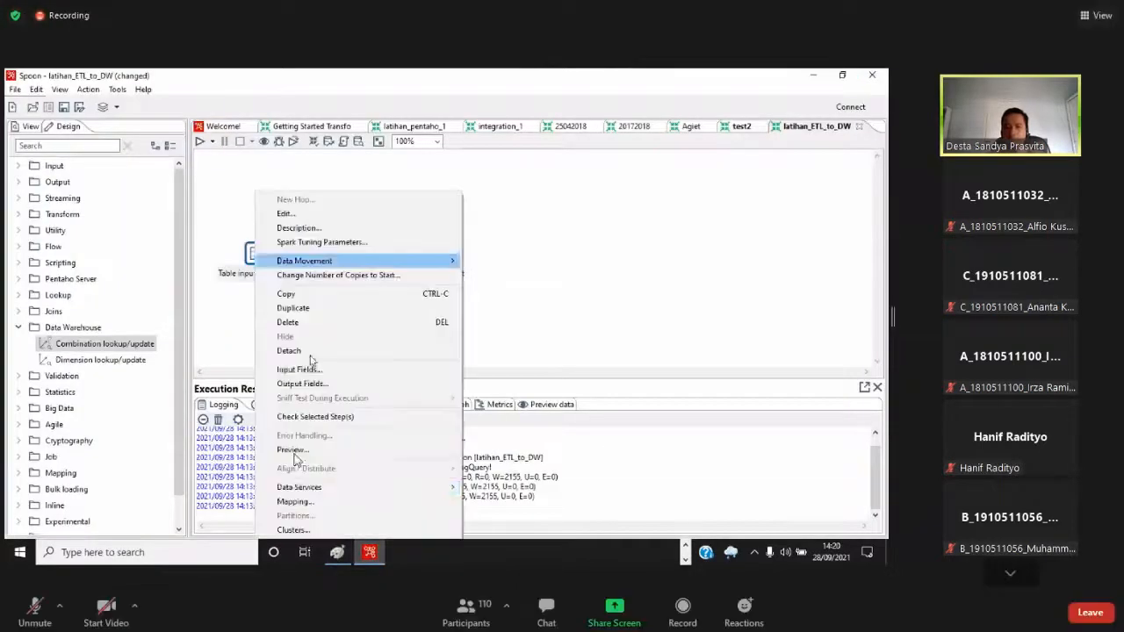
pyautogui.click(416, 449)
pyautogui.click(378, 425)
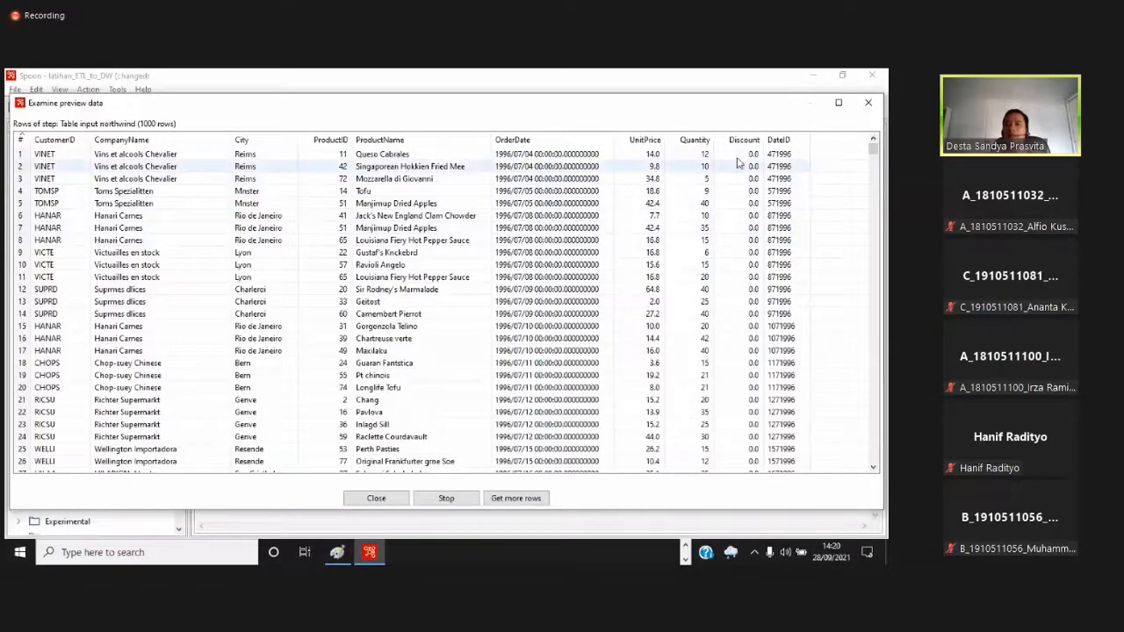
# Close the preview data, add a Calculator step to the canvas beside dim_product, and stop the paused transformation
pyautogui.click(867, 102)
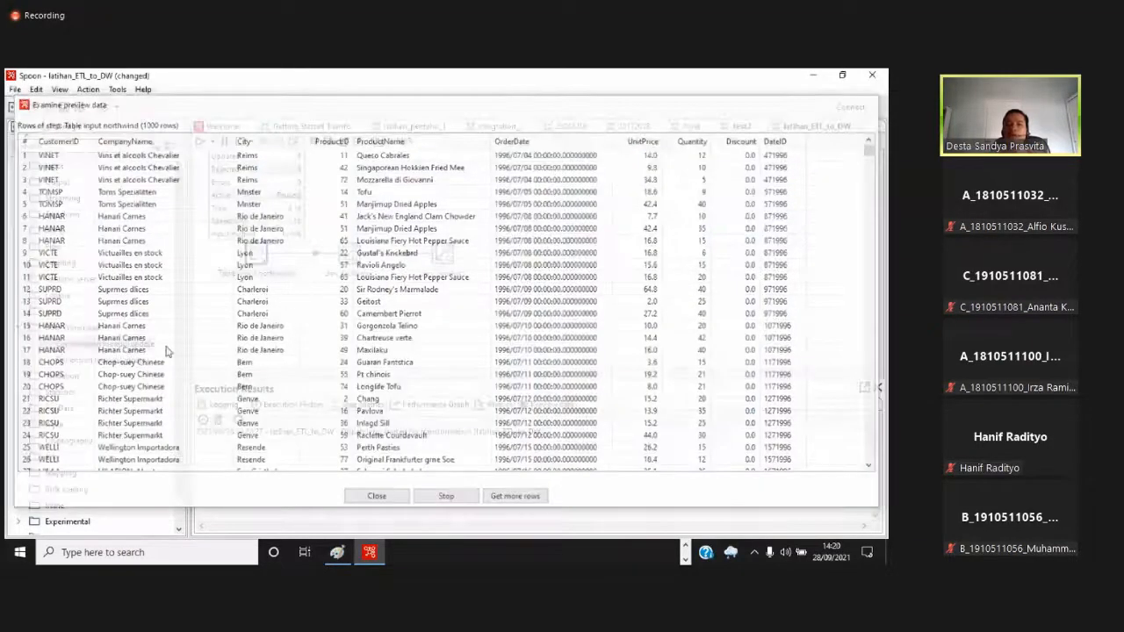
pyautogui.click(78, 146)
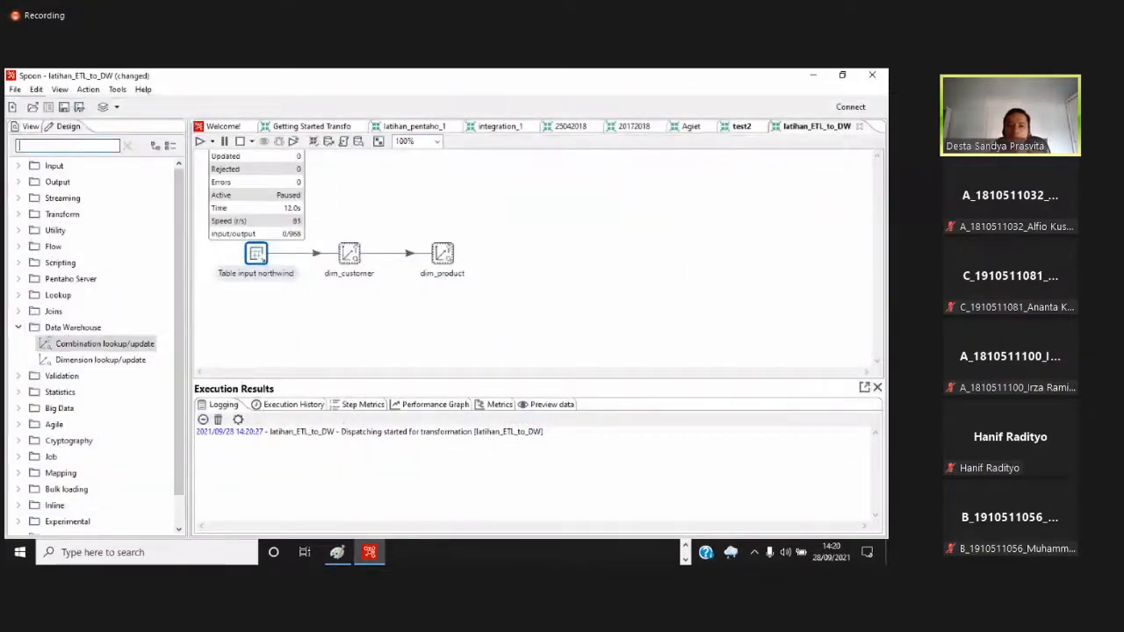
pyautogui.write('cal')
pyautogui.moveTo(64, 250); pyautogui.dragTo(535, 264)
pyautogui.click(240, 143)
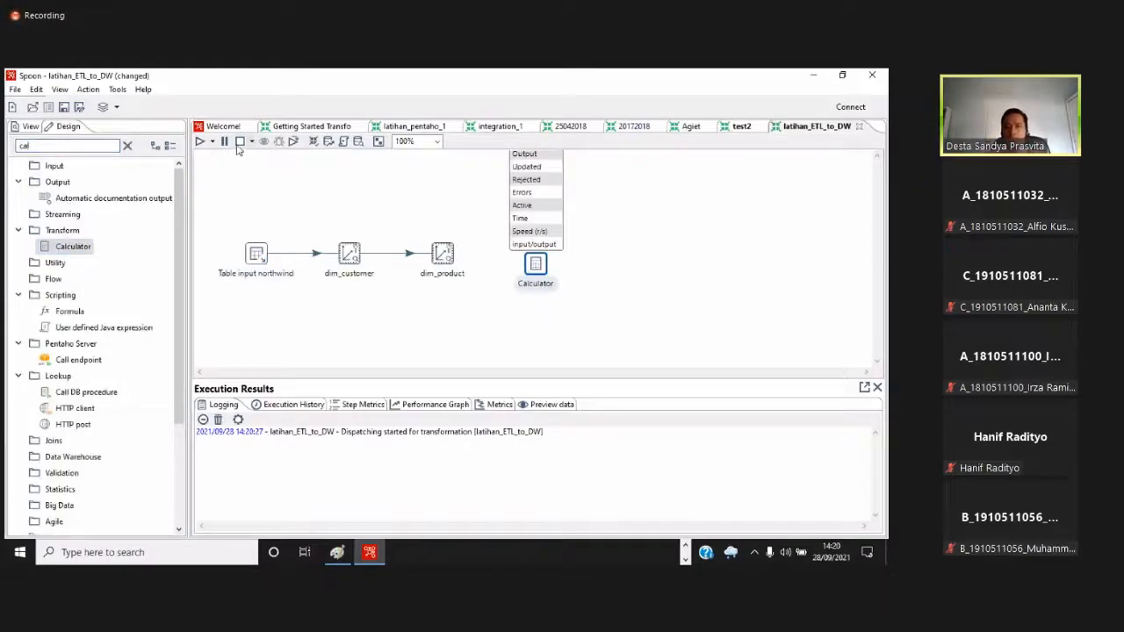
# Connect dim_product to the Calculator step with a hop using the main output of the step
pyautogui.moveTo(450, 255)
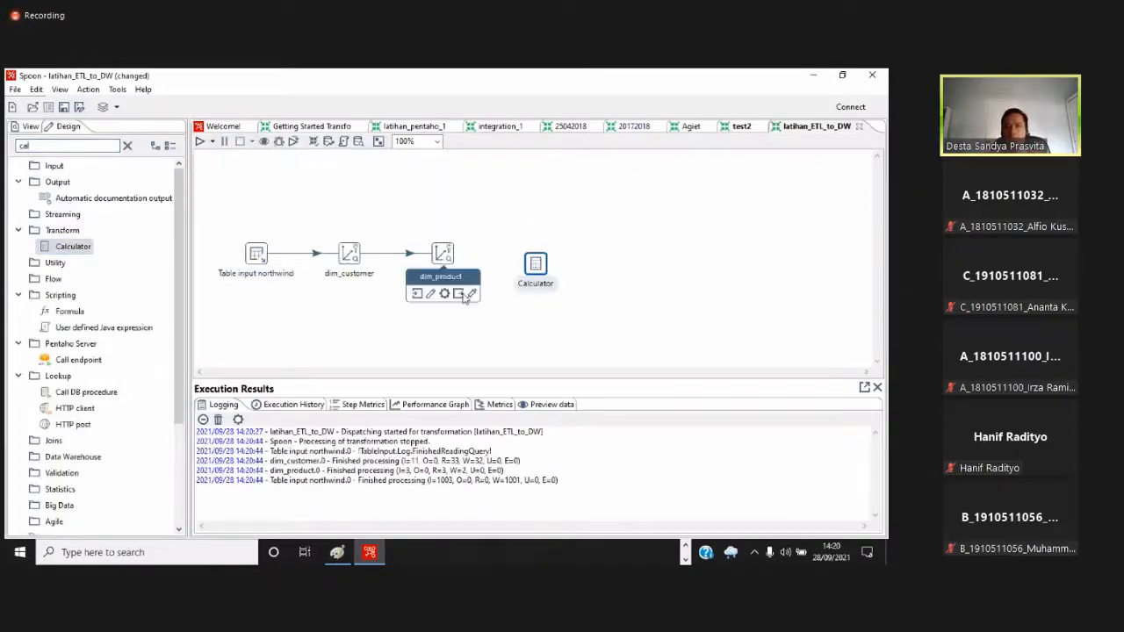
pyautogui.moveTo(462, 299); pyautogui.dragTo(539, 267)
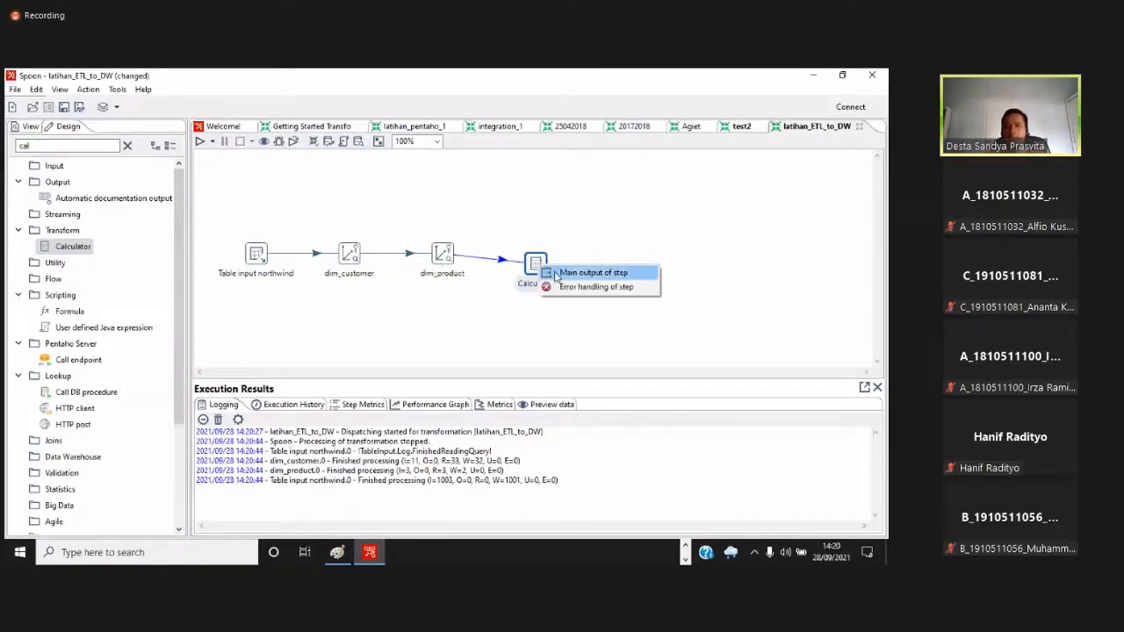
pyautogui.click(562, 273)
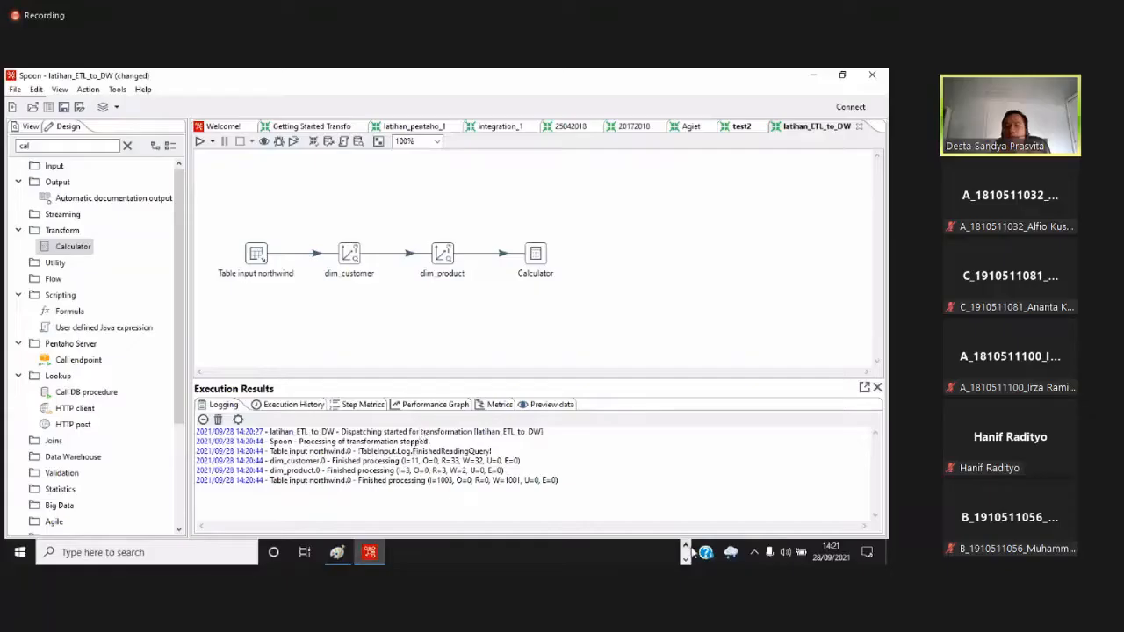
# Examine the field definitions of the Calculator step in the test2 transformation as a reference
pyautogui.click(686, 555)
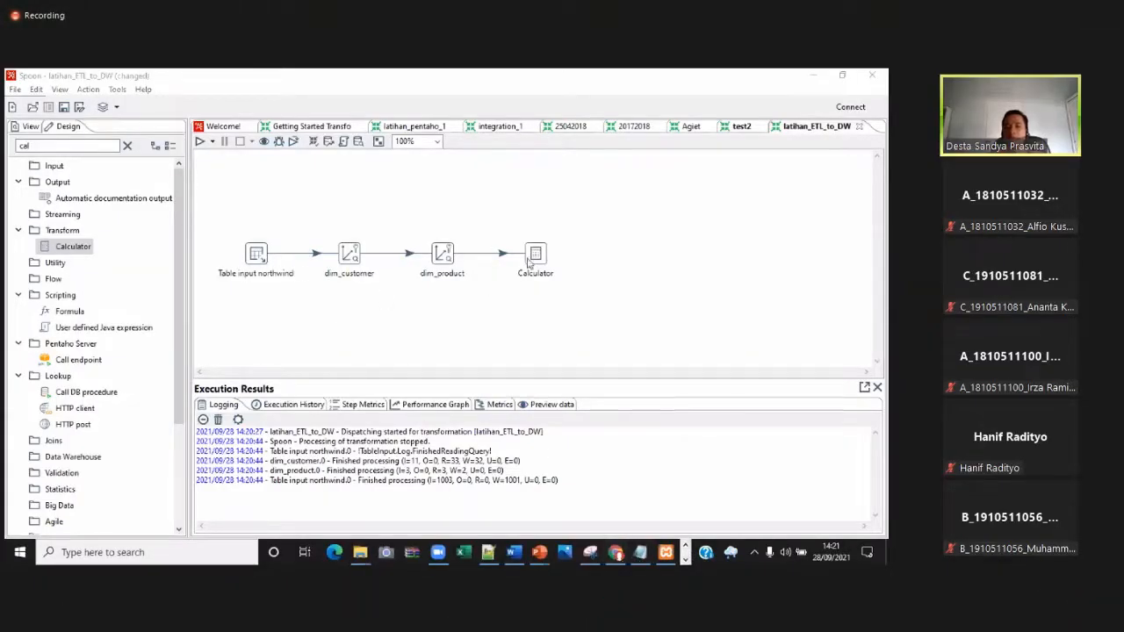
pyautogui.moveTo(538, 261)
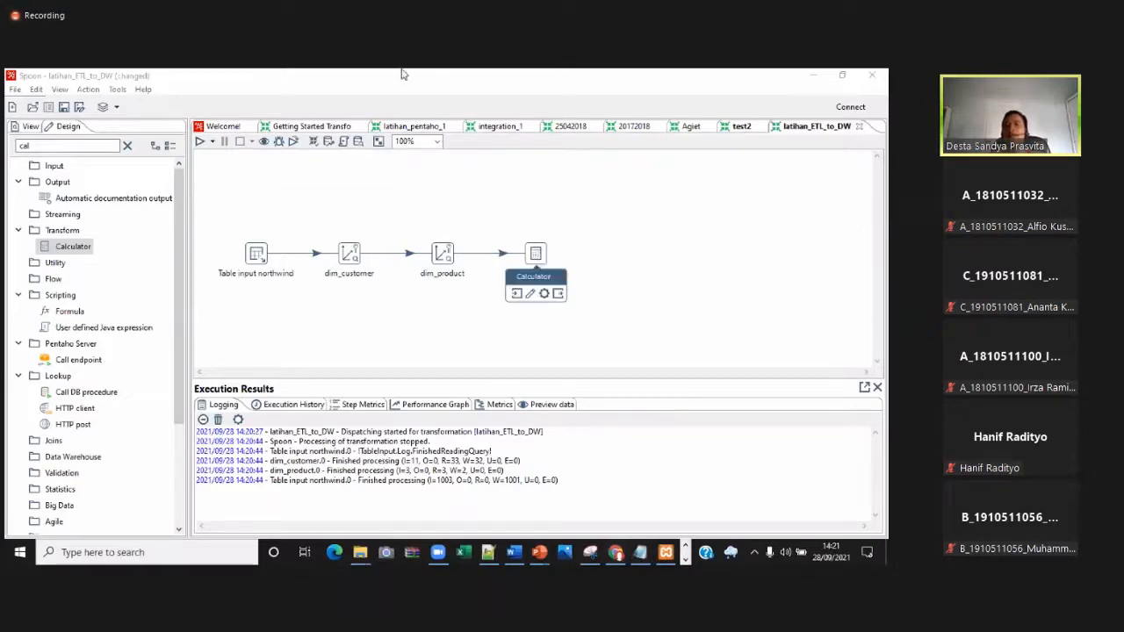
pyautogui.click(740, 126)
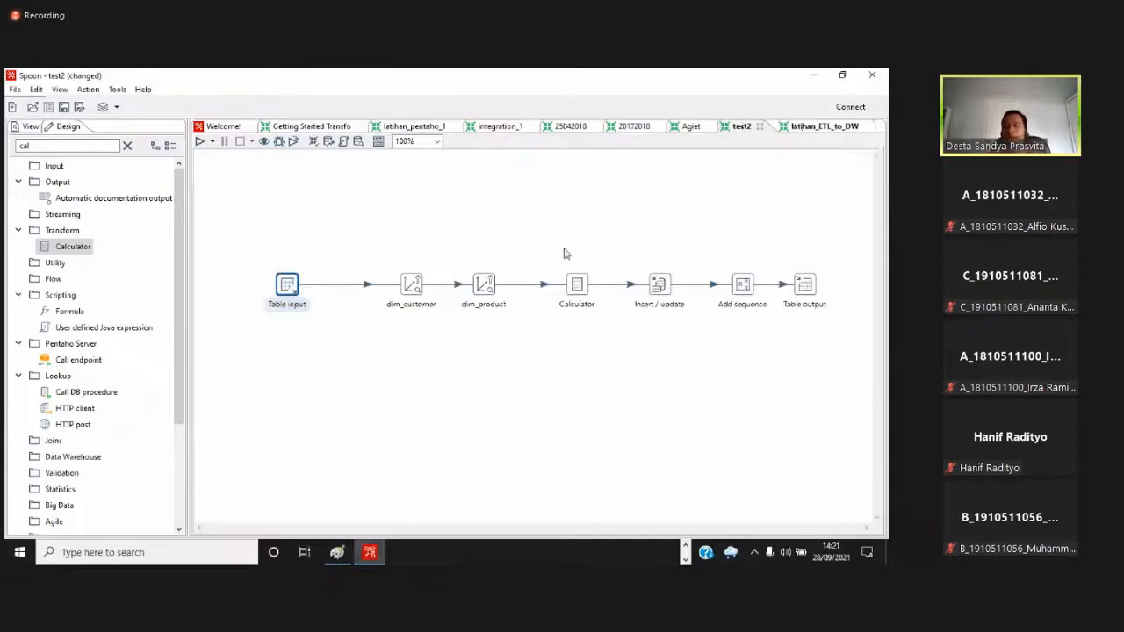
pyautogui.click(580, 288)
pyautogui.rightClick(581, 289)
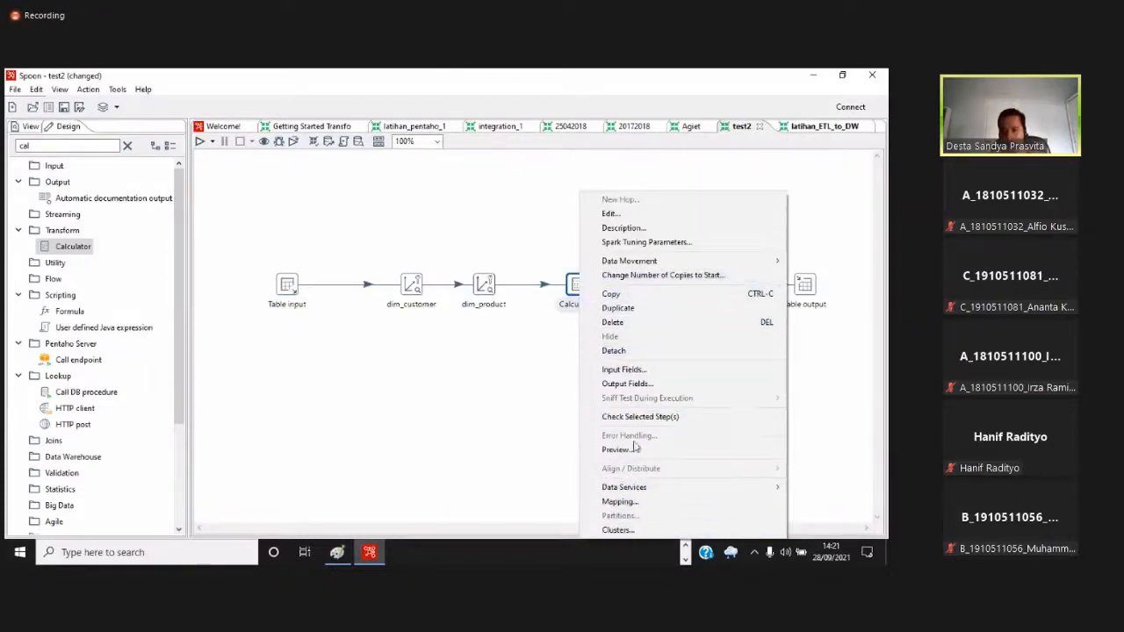
pyautogui.click(610, 214)
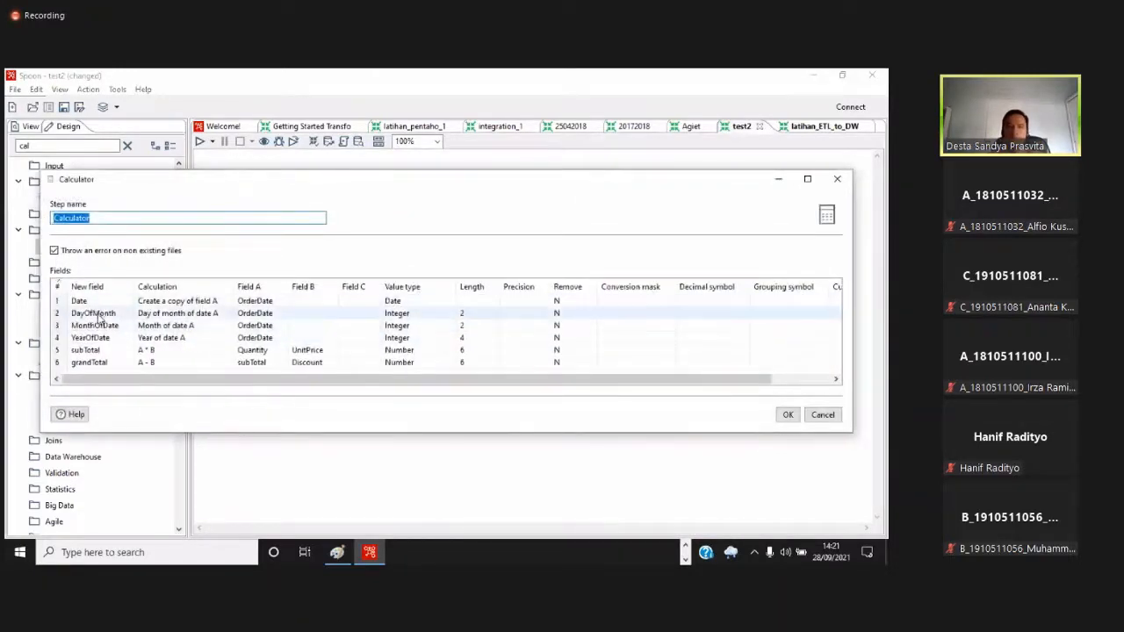
pyautogui.click(102, 301)
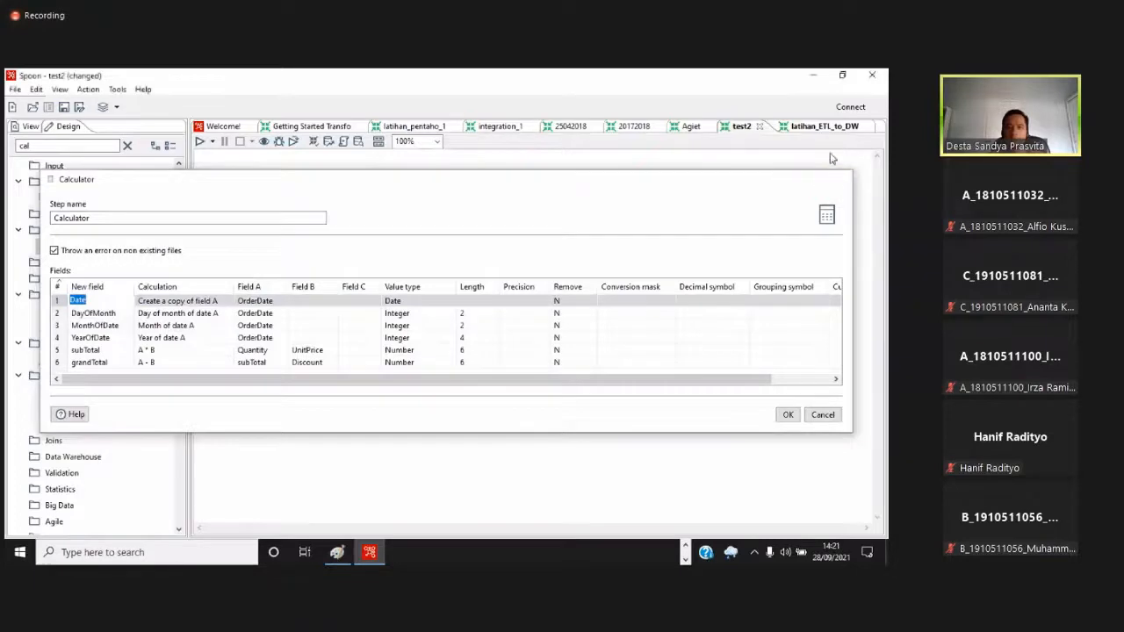
pyautogui.click(838, 180)
# Rename the Calculator step in latihan_ETL_to_DW to dim_date and enter Date as its first new field
pyautogui.click(821, 127)
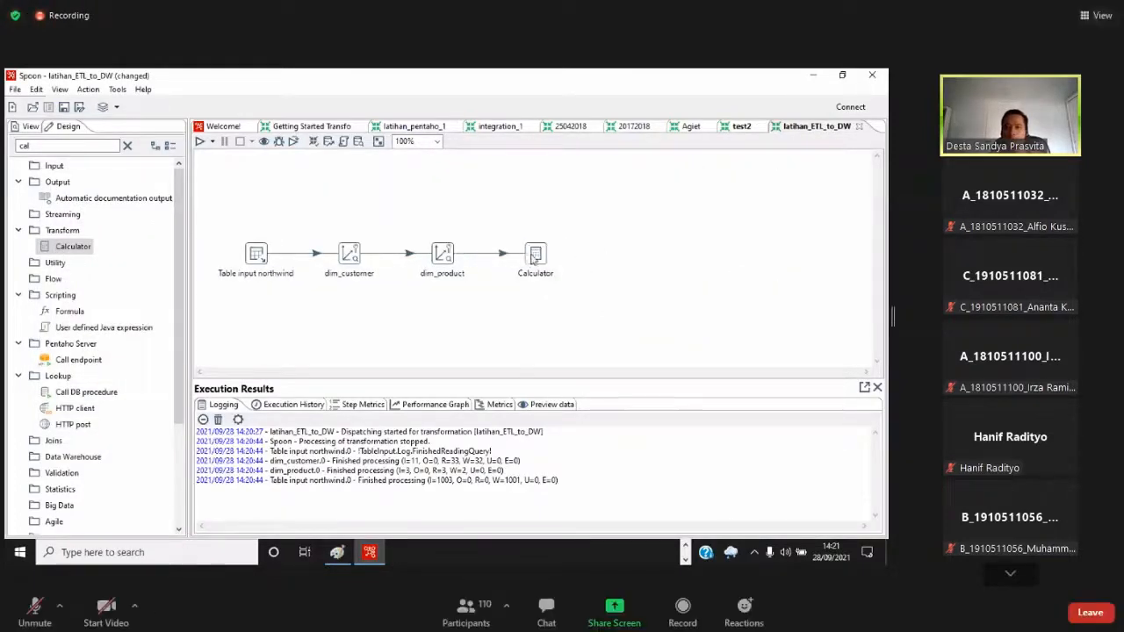
pyautogui.rightClick(528, 260)
pyautogui.click(562, 213)
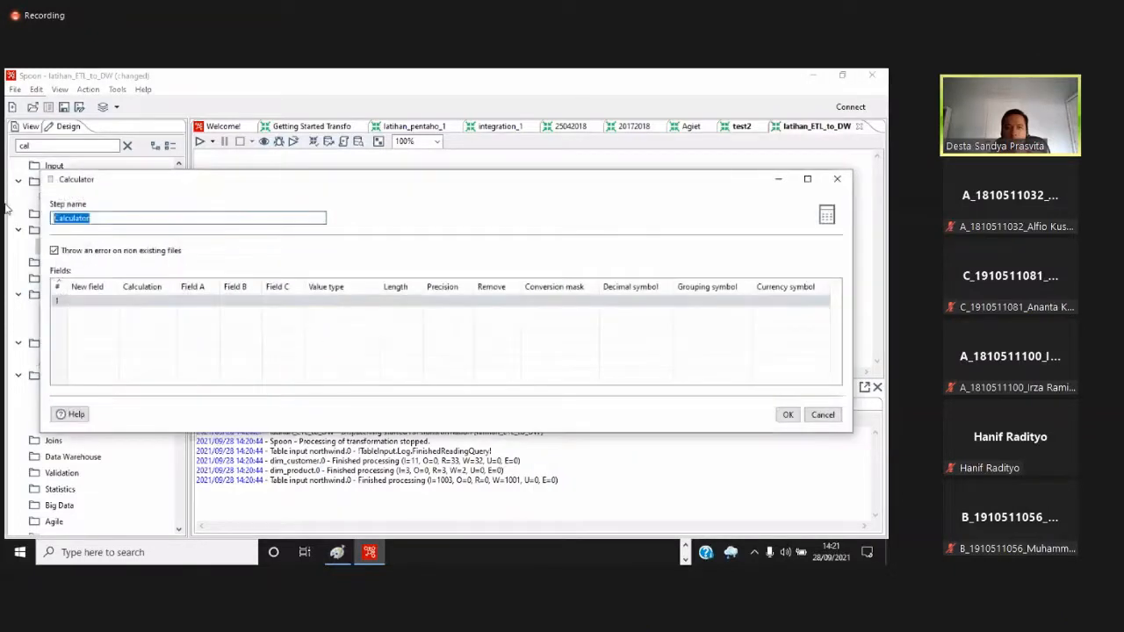
pyautogui.write('d')
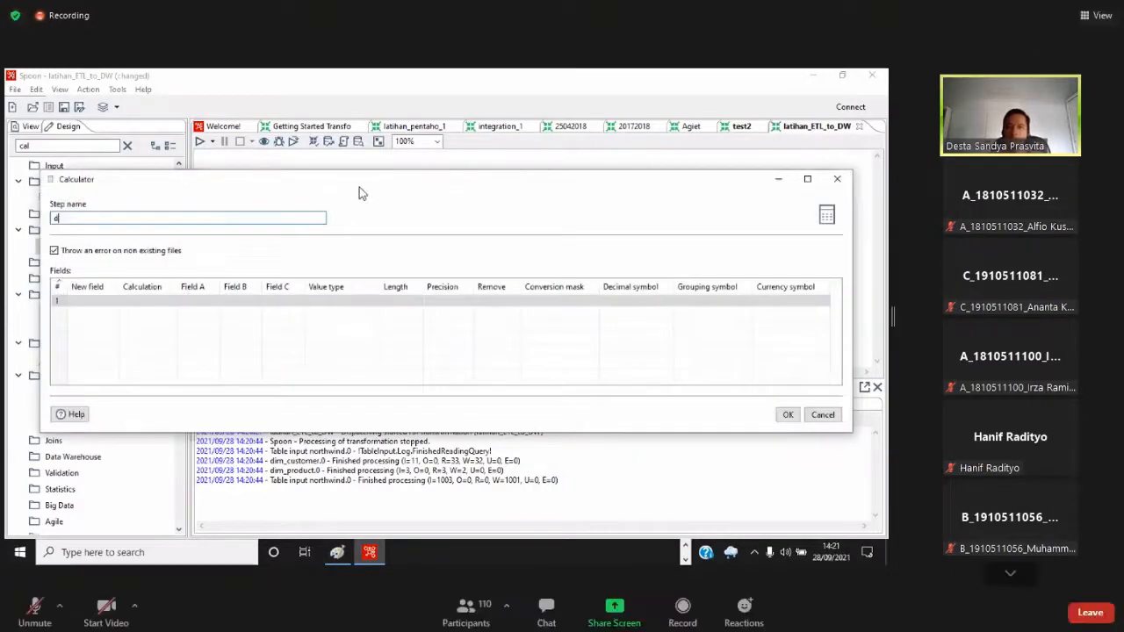
pyautogui.write('im')
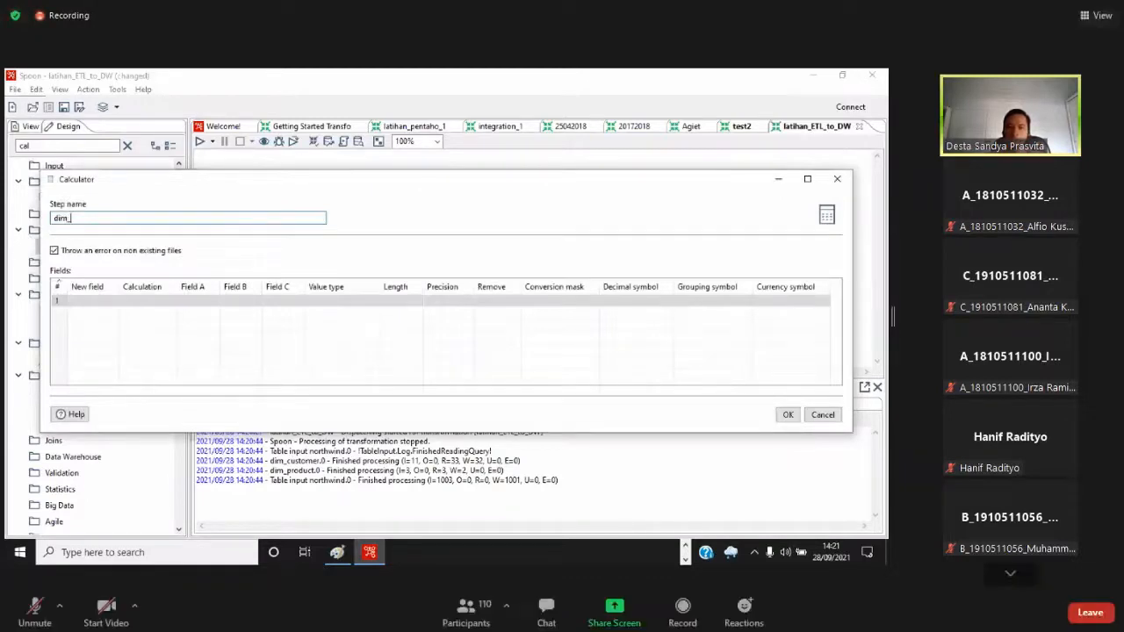
pyautogui.write('_date')
pyautogui.click(88, 299)
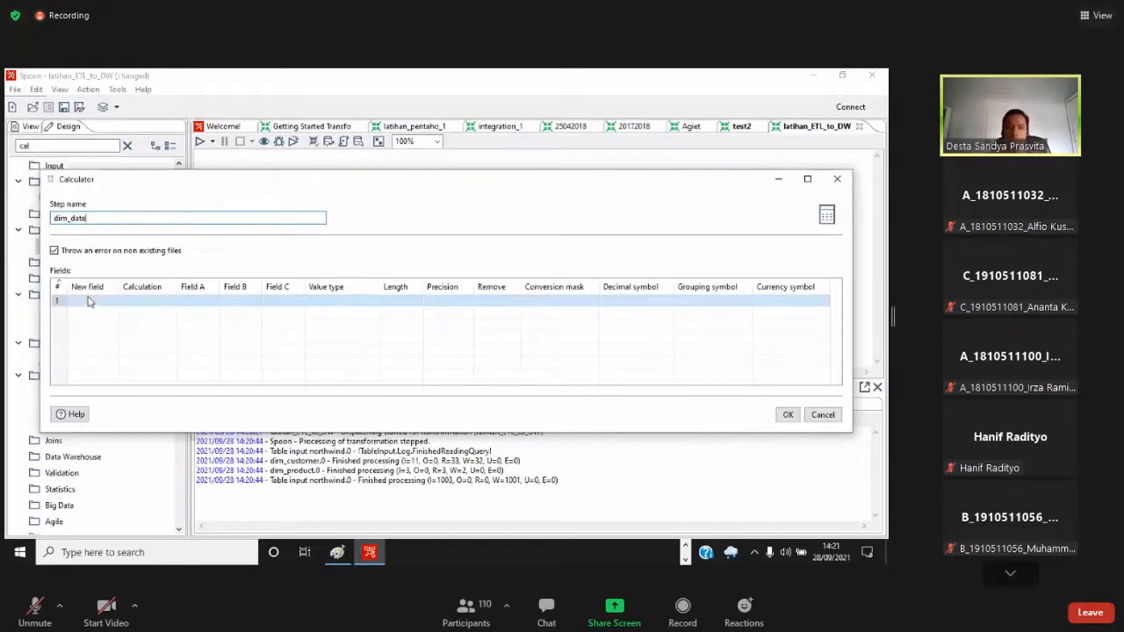
pyautogui.write('Date')
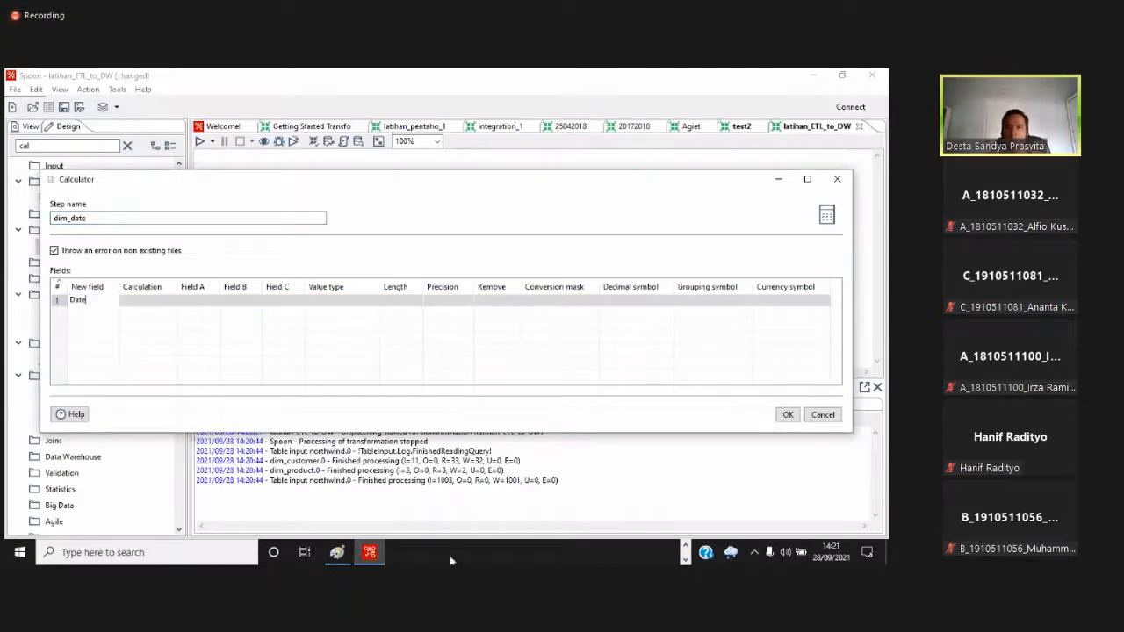
# Copy the DayOfMonth column name from the dim_date table in phpMyAdmin and add it as the second new field in Spoon's dim_date step
pyautogui.click(687, 560)
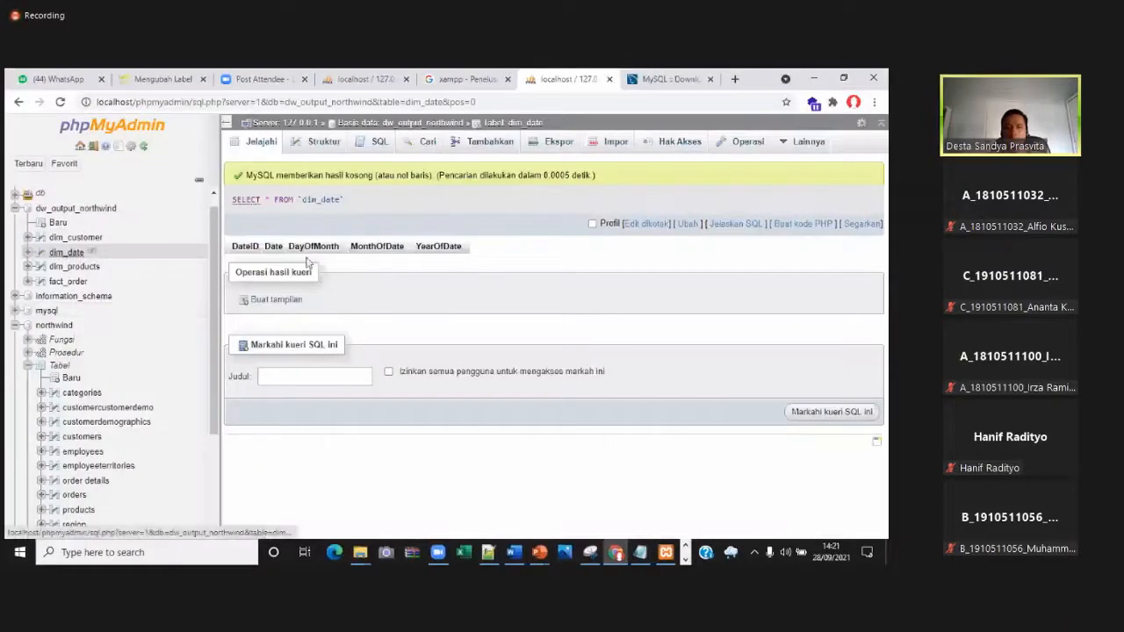
pyautogui.doubleClick(315, 252)
pyautogui.hotkey('ctrl', 'c')
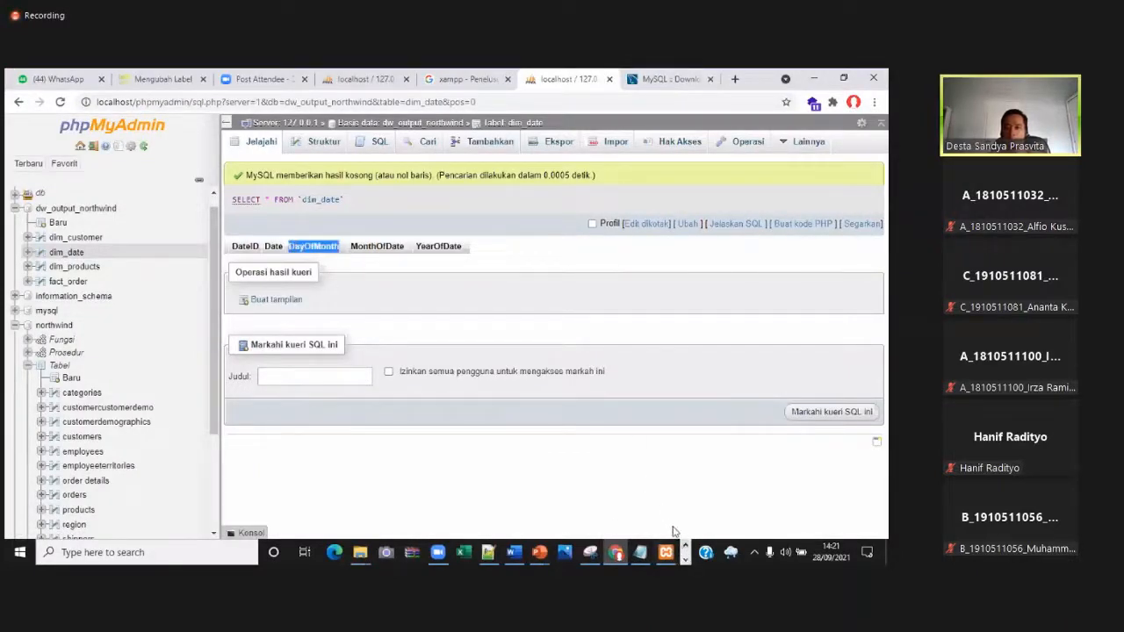
pyautogui.click(687, 548)
pyautogui.click(688, 556)
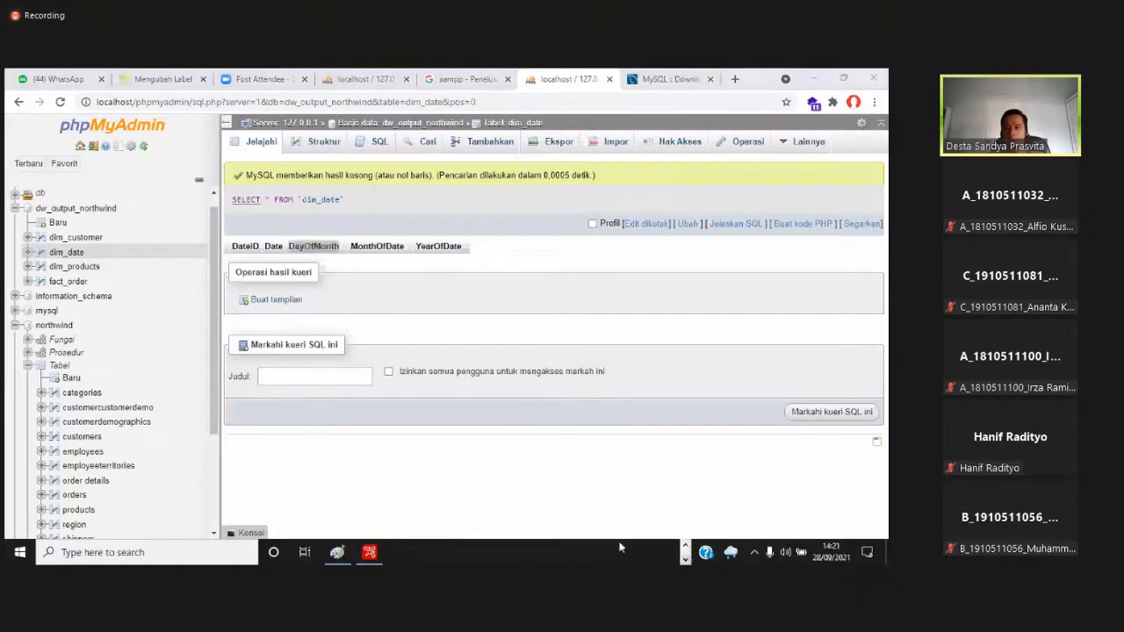
pyautogui.click(369, 551)
pyautogui.click(285, 354)
pyautogui.hotkey('ctrl', 'v')
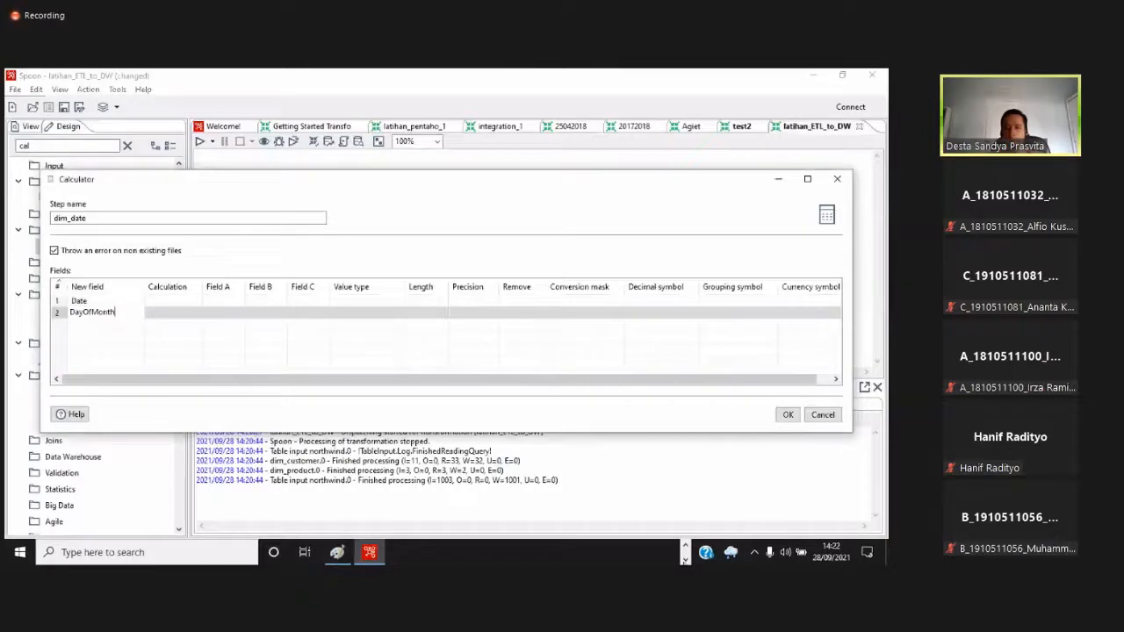
# Copy the MonthOfDate column name from the phpMyAdmin dim_date table and add it as the third new field in Spoon
pyautogui.click(686, 546)
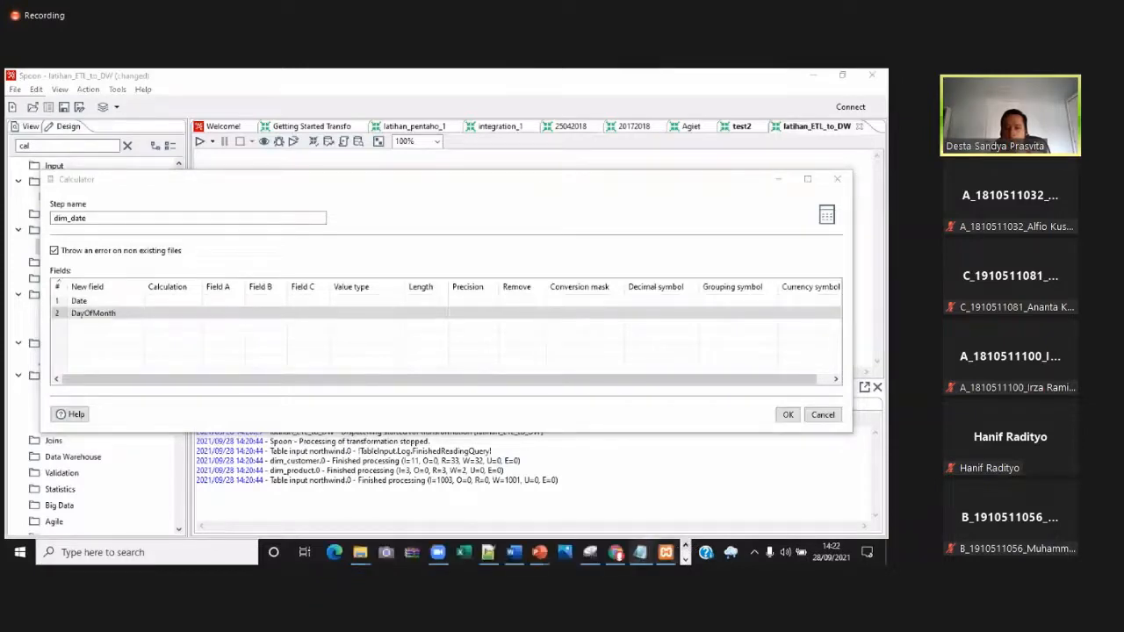
pyautogui.click(617, 552)
pyautogui.moveTo(405, 251); pyautogui.dragTo(350, 255)
pyautogui.hotkey('ctrl', 'c')
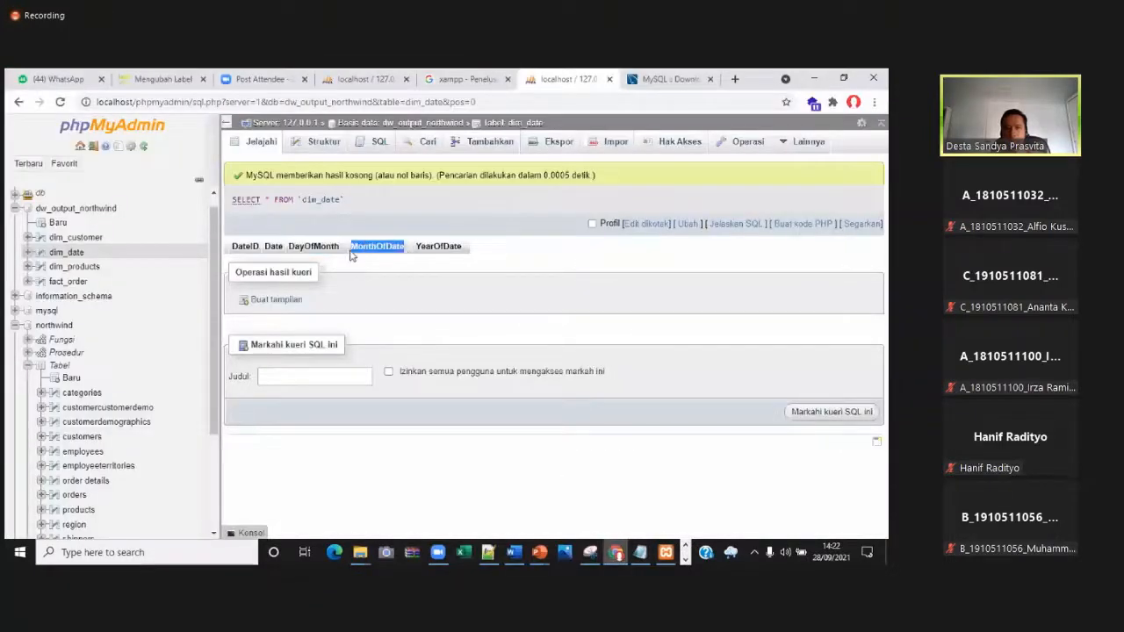
pyautogui.click(685, 559)
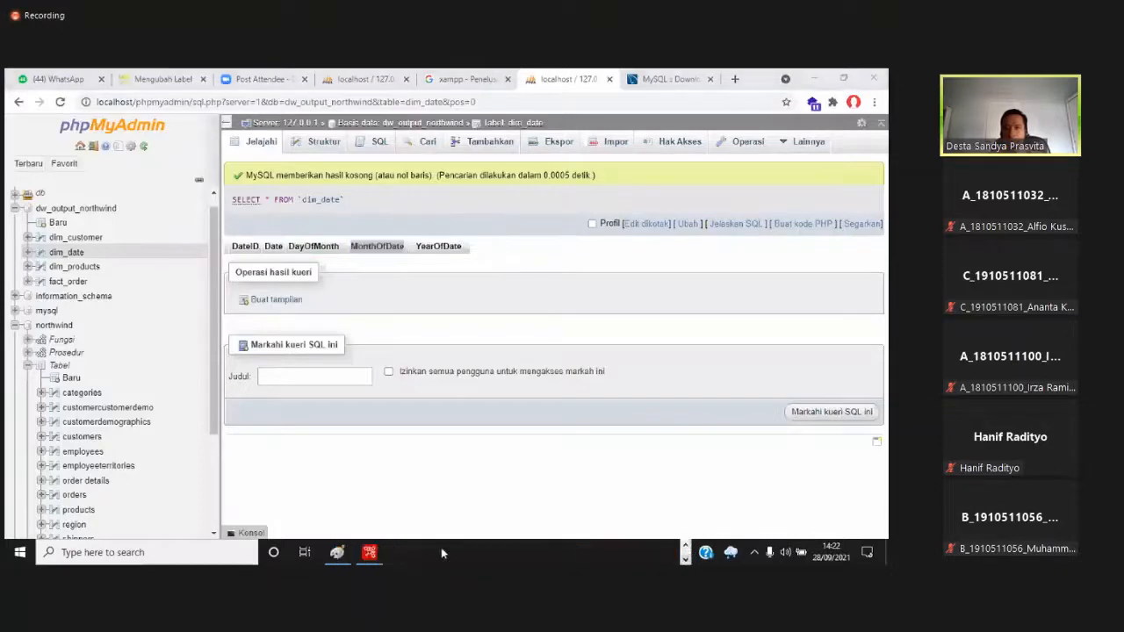
pyautogui.click(369, 553)
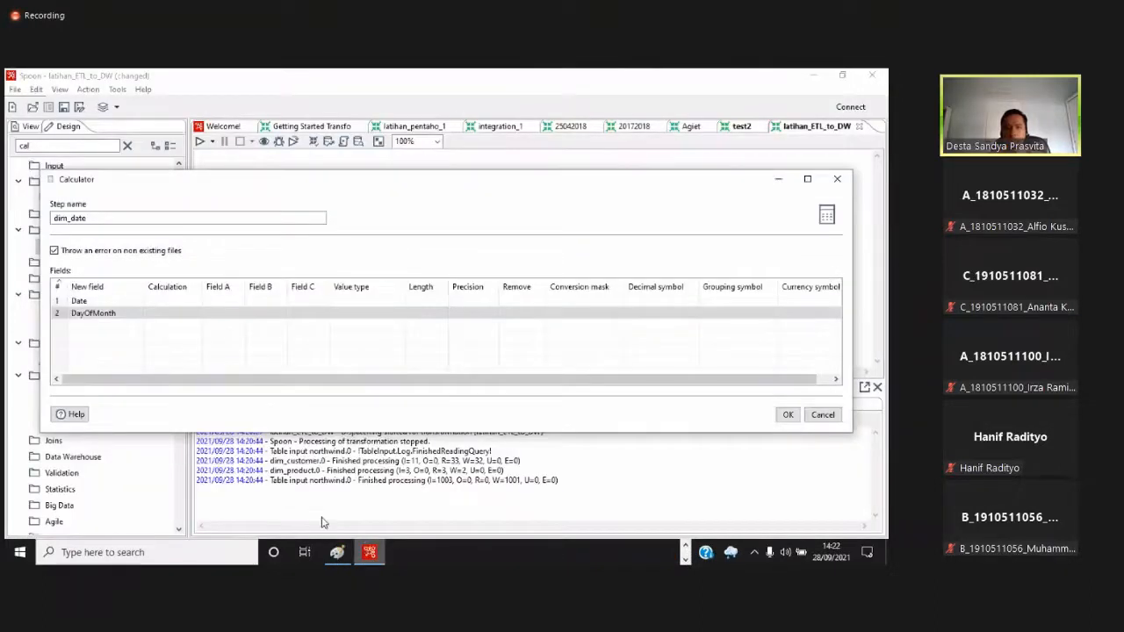
pyautogui.hotkey('ctrl', 'v')
# Copy the YearOfDate column name from phpMyAdmin, add it as the fourth new field in Spoon, and accept the dim_date step settings
pyautogui.click(685, 559)
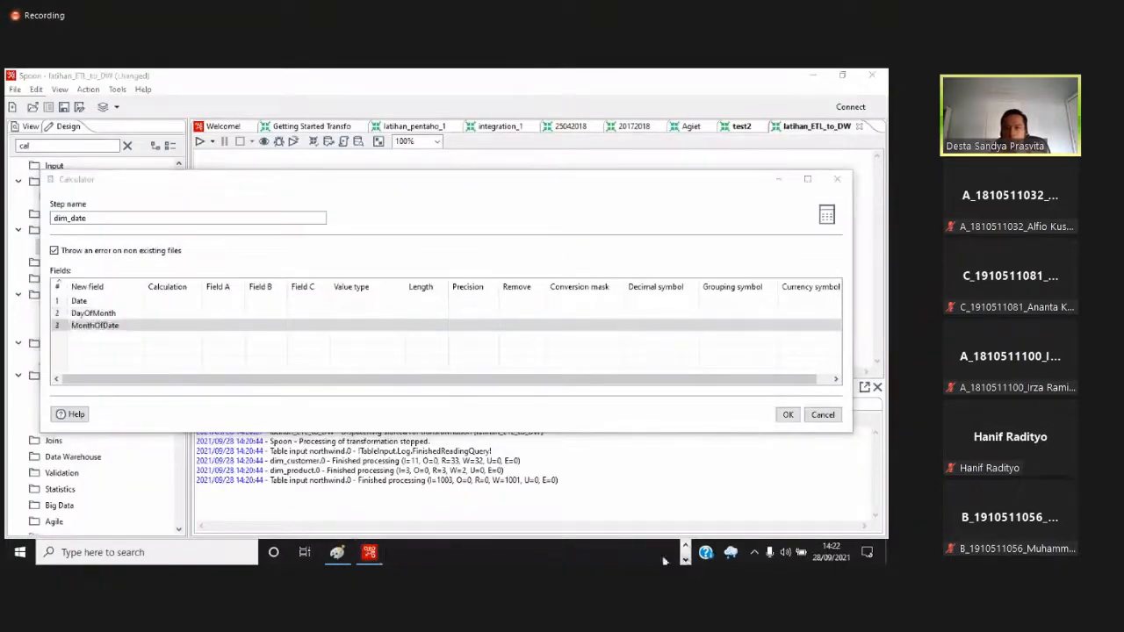
pyautogui.click(685, 553)
pyautogui.click(614, 552)
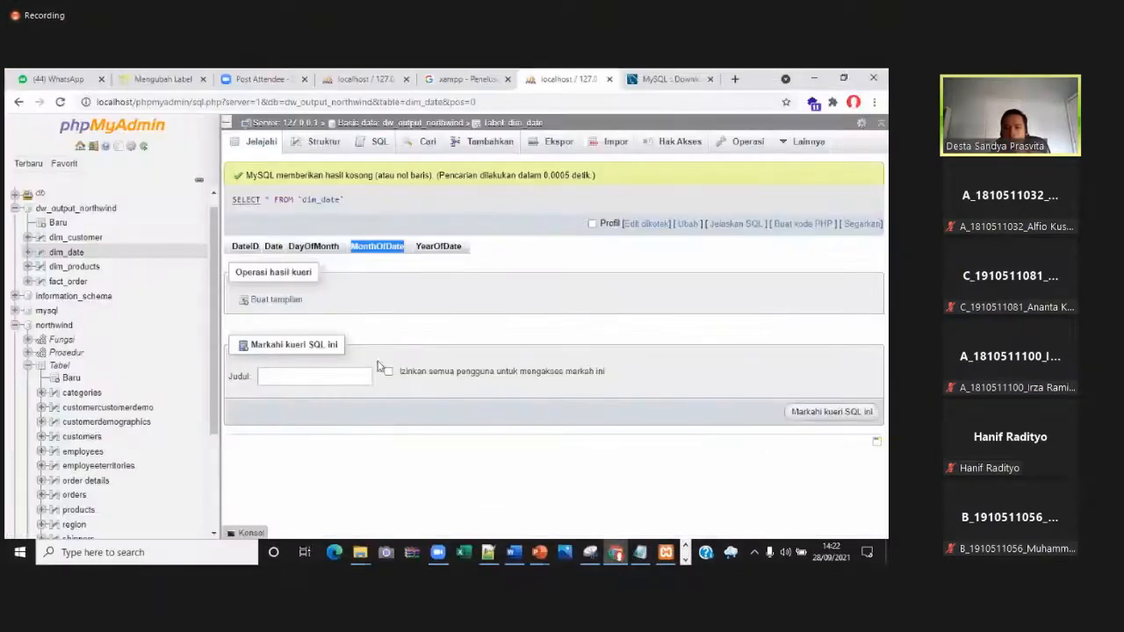
pyautogui.doubleClick(438, 246)
pyautogui.hotkey('ctrl', 'c')
pyautogui.click(687, 553)
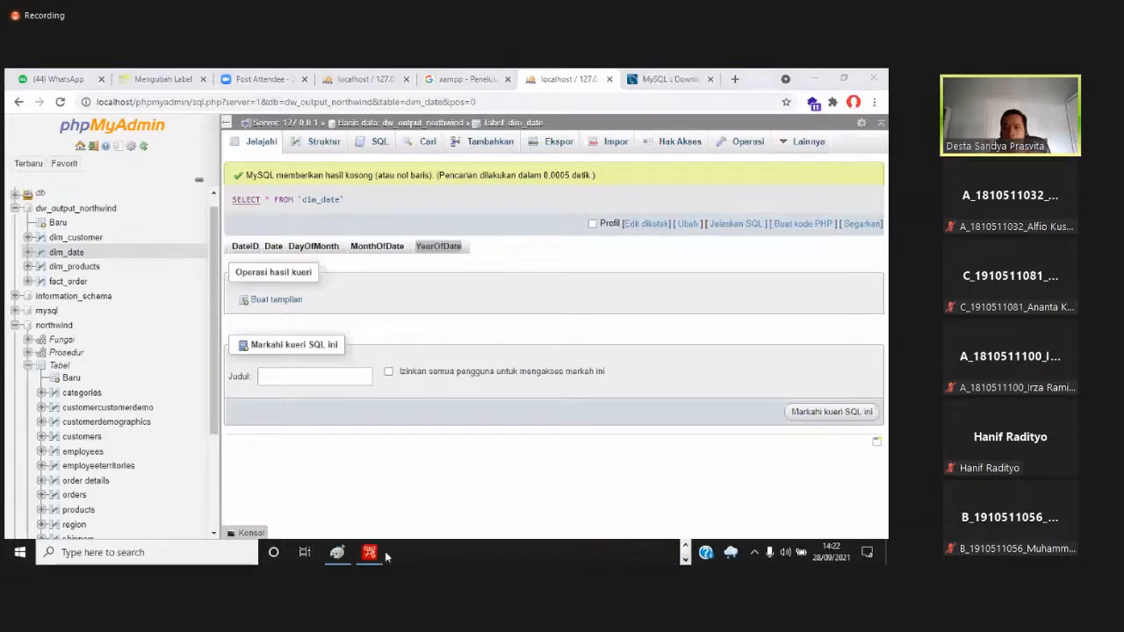
pyautogui.click(370, 552)
pyautogui.click(131, 338)
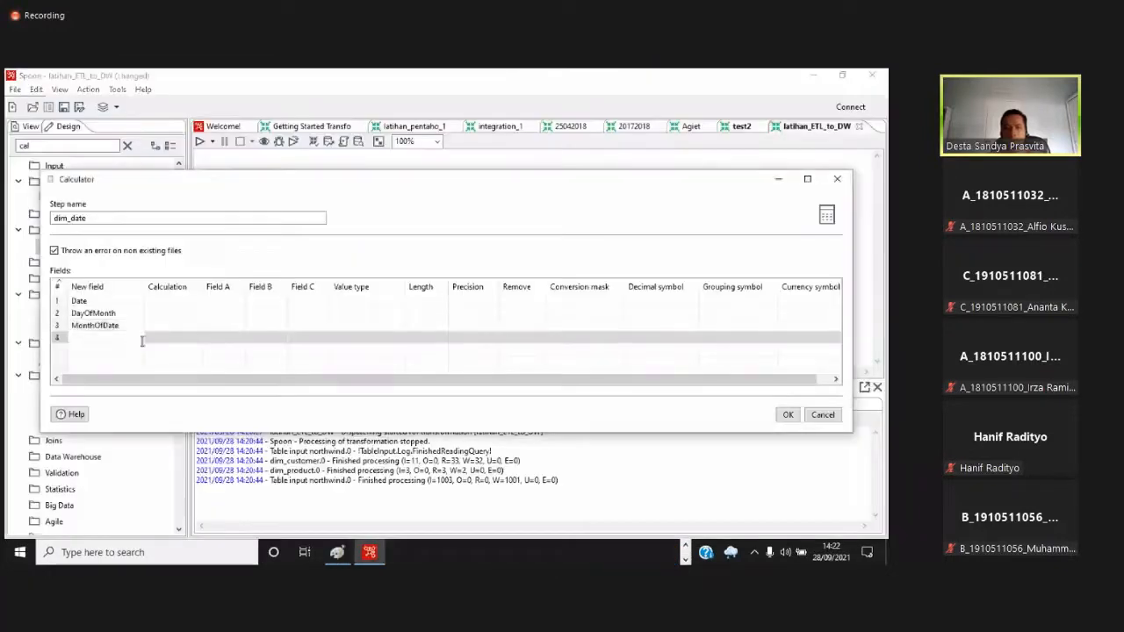
pyautogui.hotkey('ctrl', 'v')
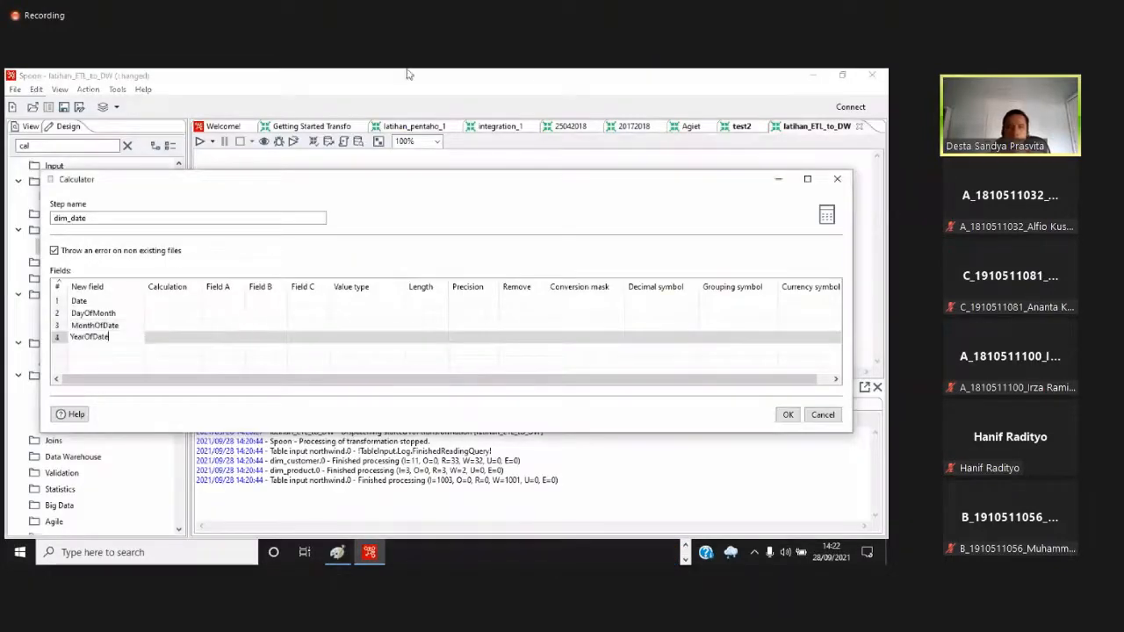
pyautogui.click(788, 414)
# Check the calculation, source field, value type and length settings in test2's Calculator step, and return to latihan_ETL_to_DW
pyautogui.click(741, 127)
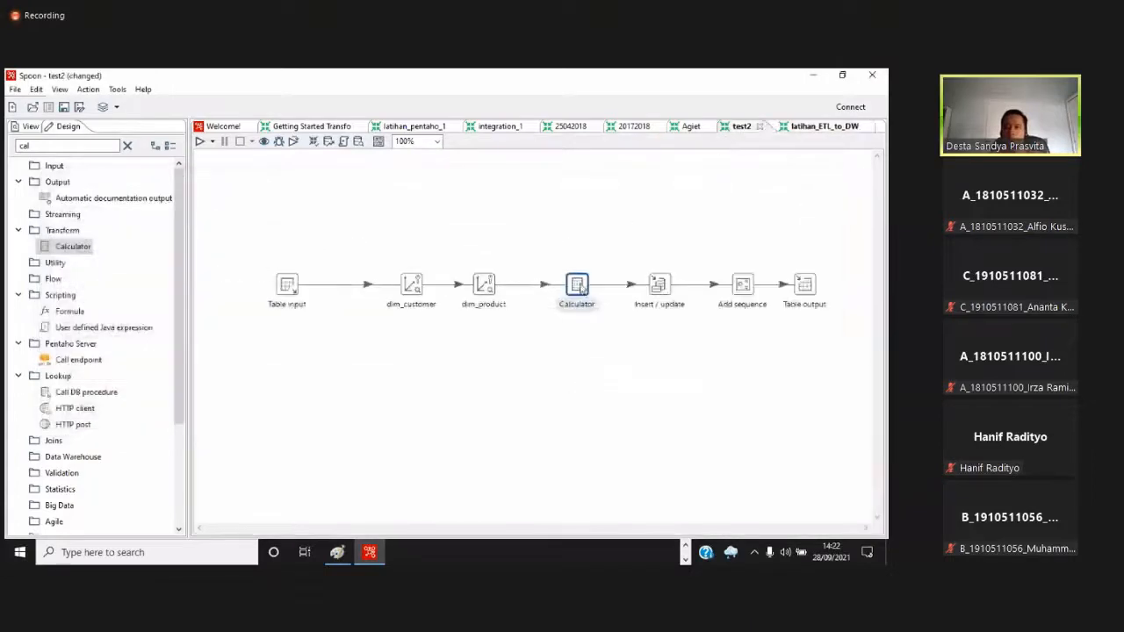
pyautogui.doubleClick(580, 289)
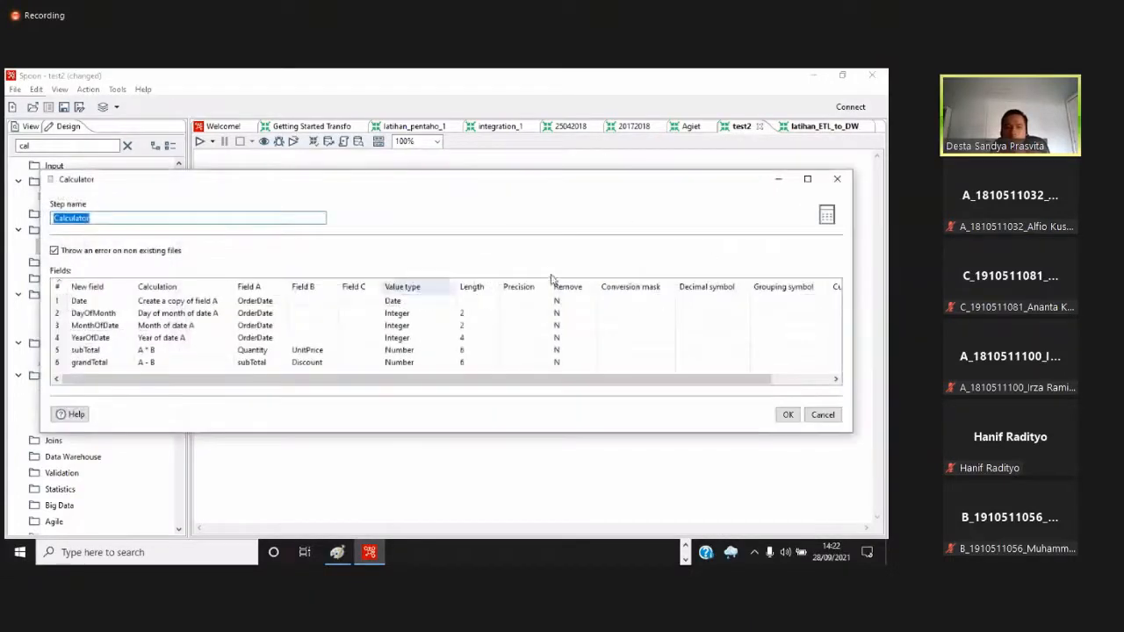
pyautogui.click(837, 181)
pyautogui.click(818, 127)
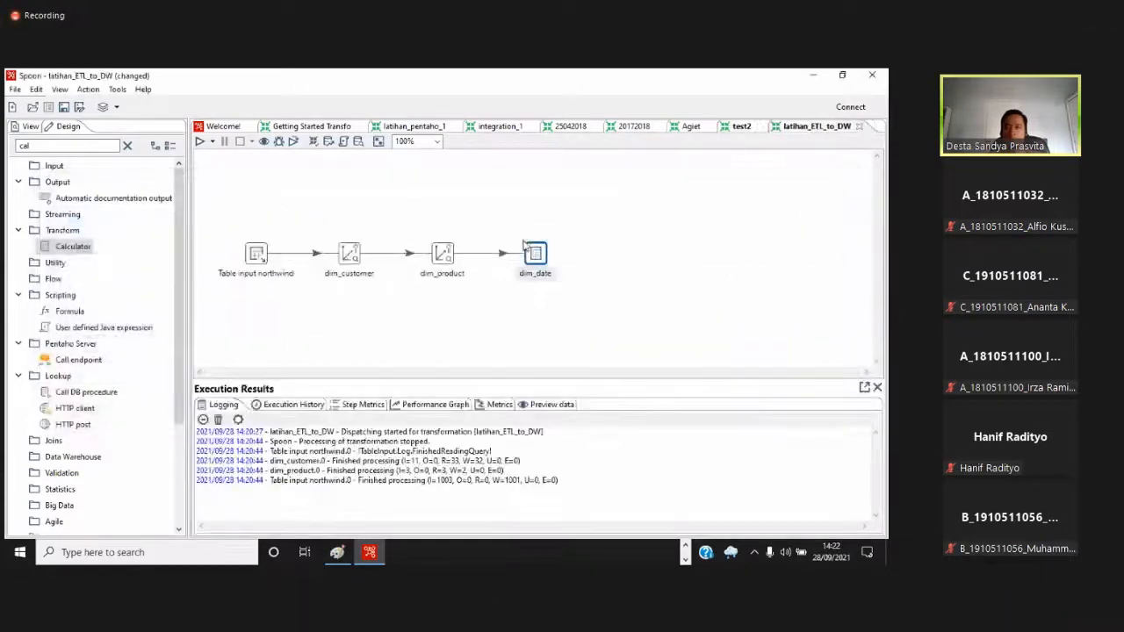
# Open the dim_date calculator step and set the Date field's calculation to Create a copy of field A
pyautogui.doubleClick(536, 254)
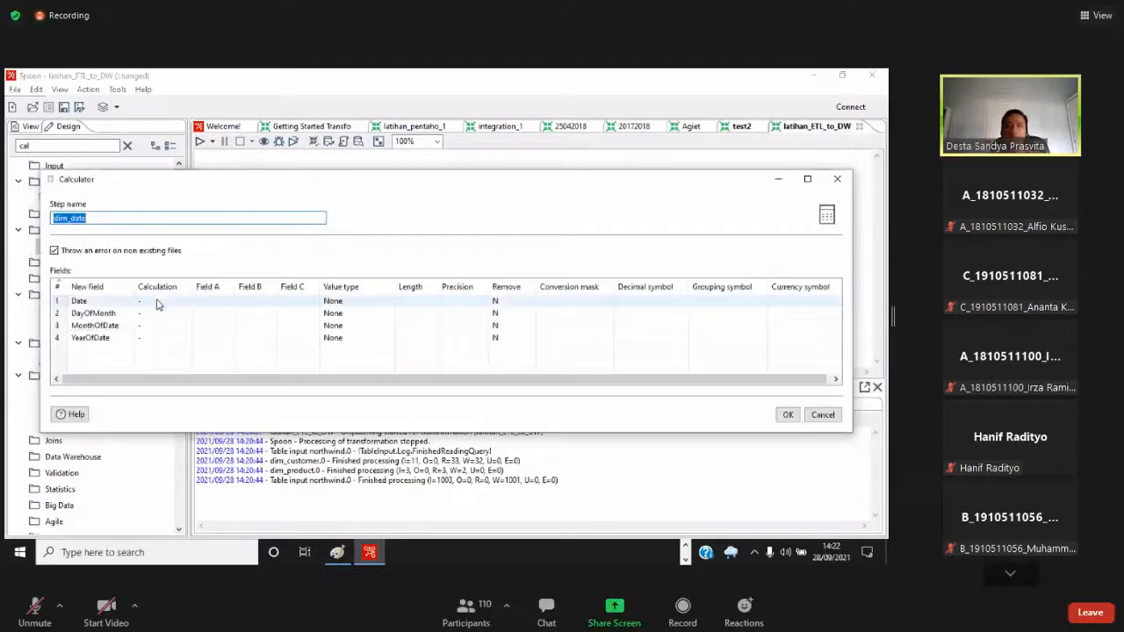
pyautogui.click(172, 302)
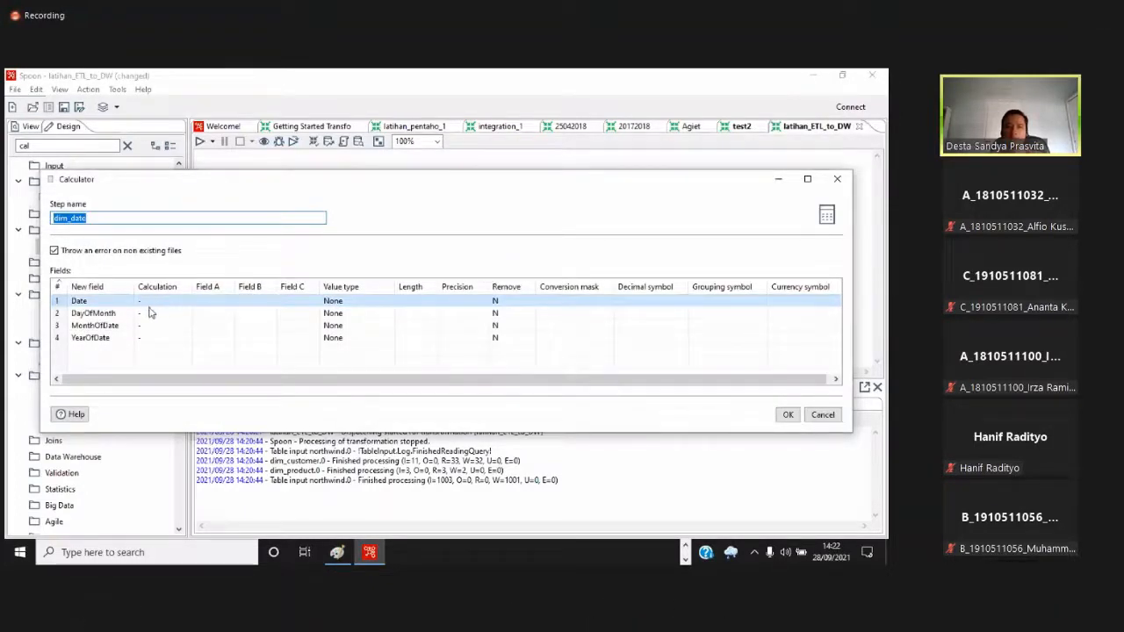
pyautogui.click(151, 304)
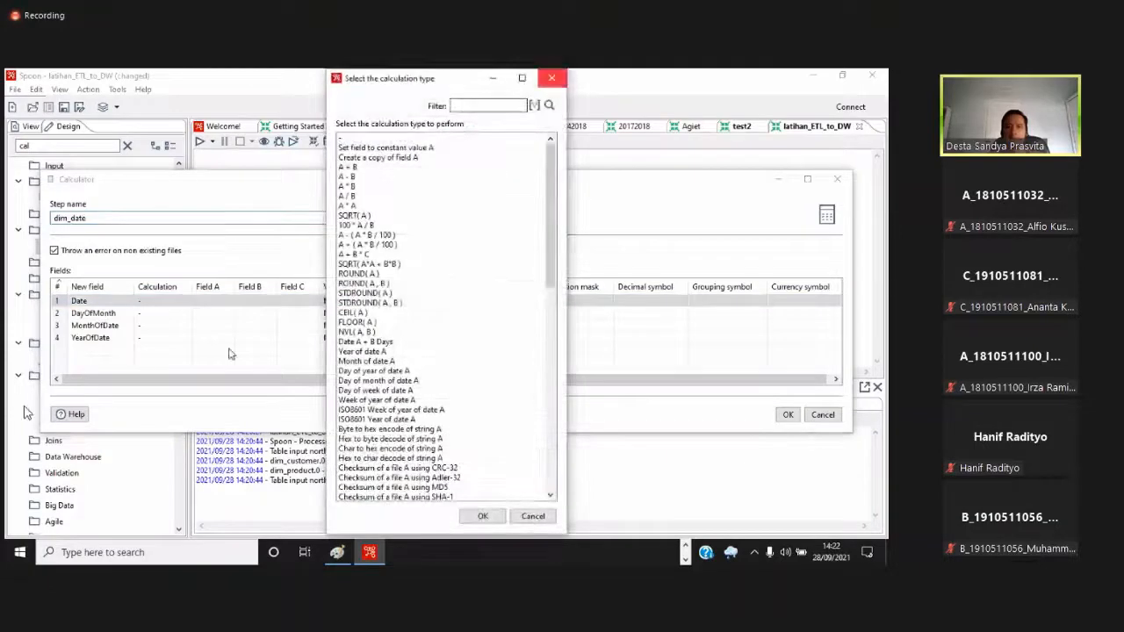
pyautogui.click(549, 79)
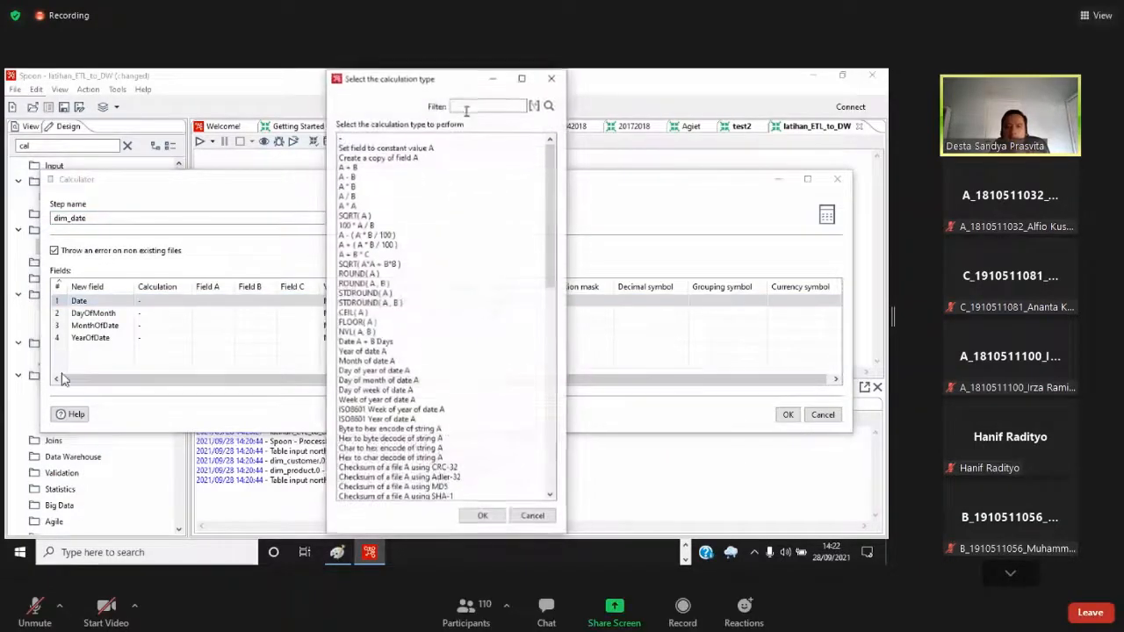
pyautogui.write('da')
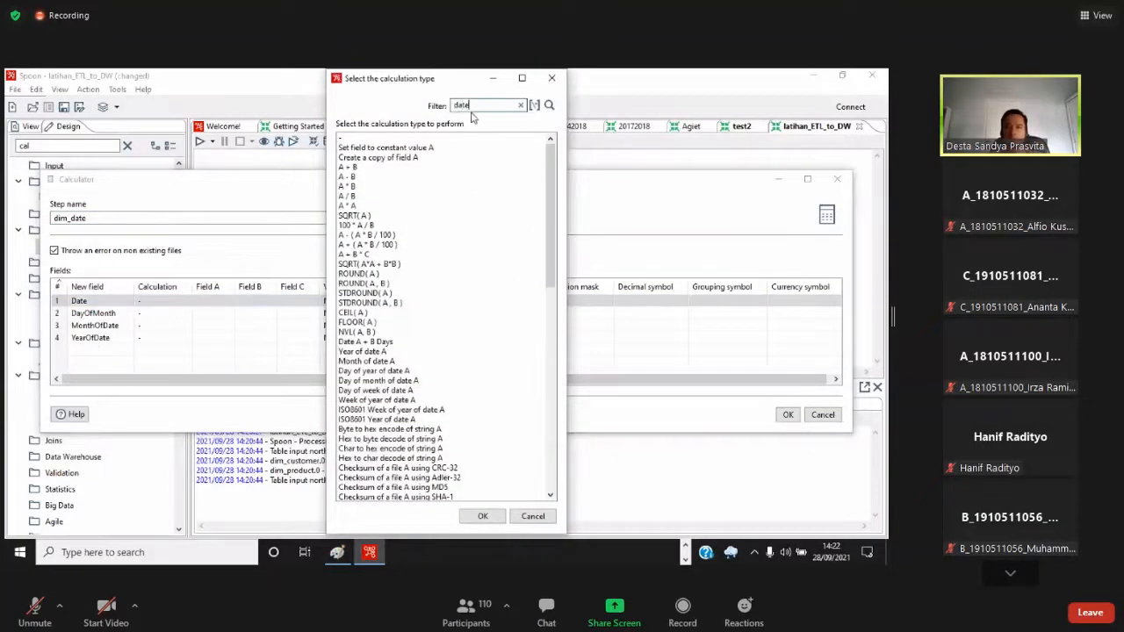
pyautogui.write('te')
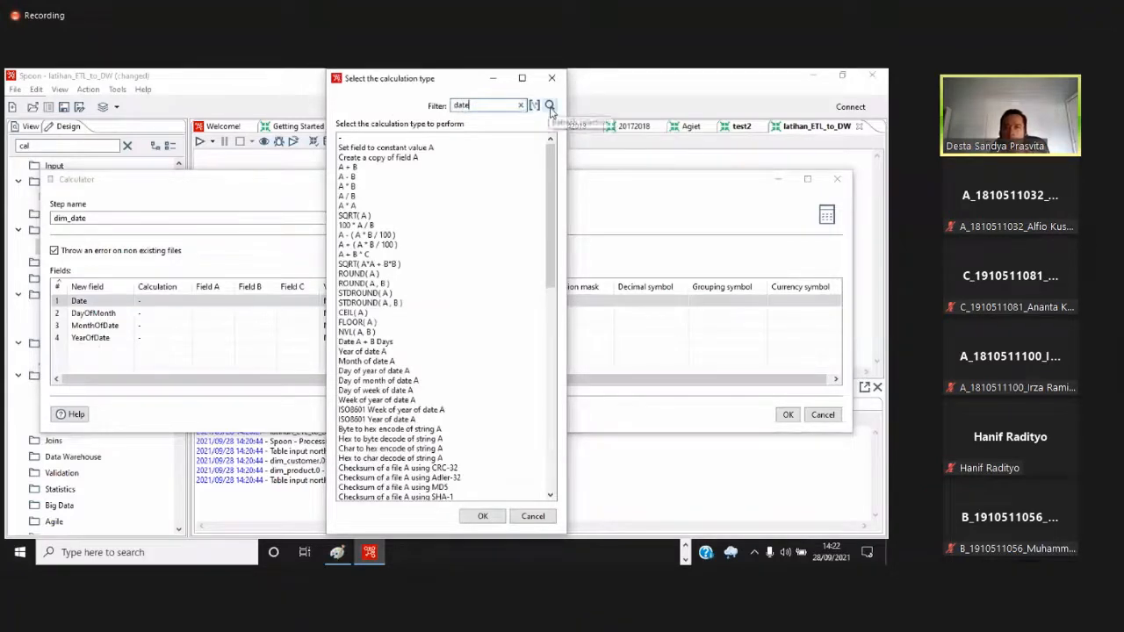
pyautogui.click(548, 104)
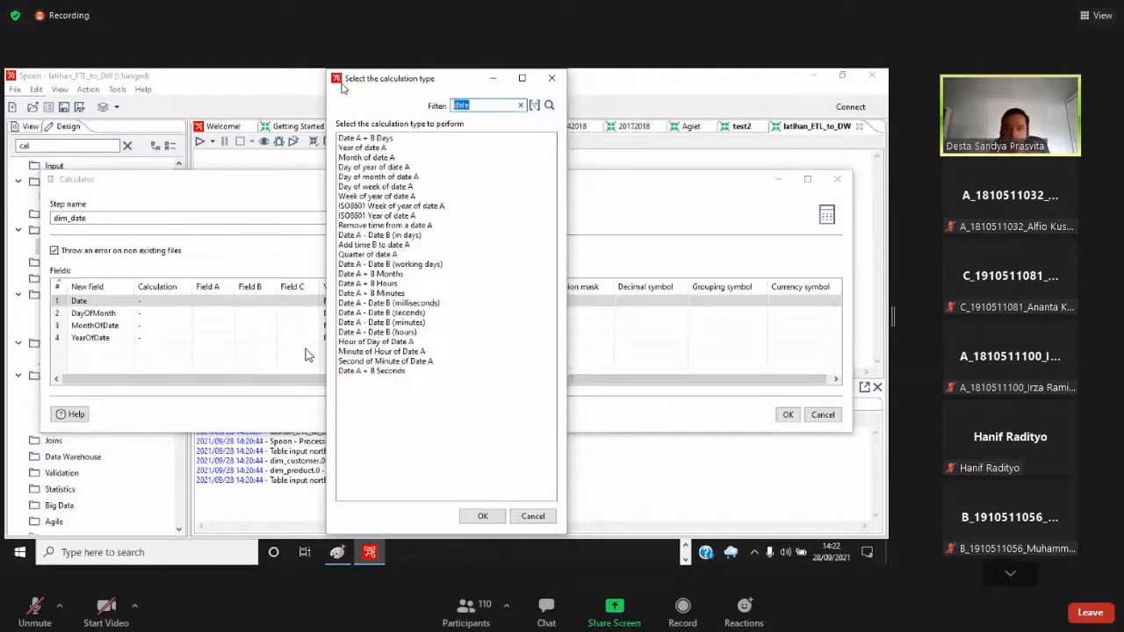
pyautogui.write('cop')
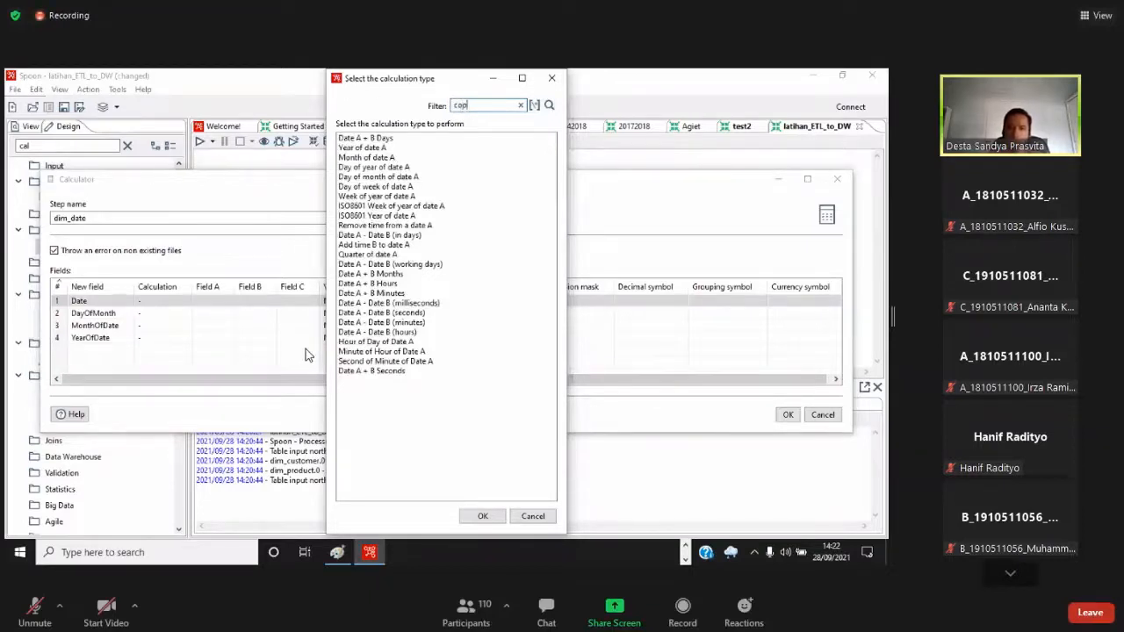
pyautogui.write('y')
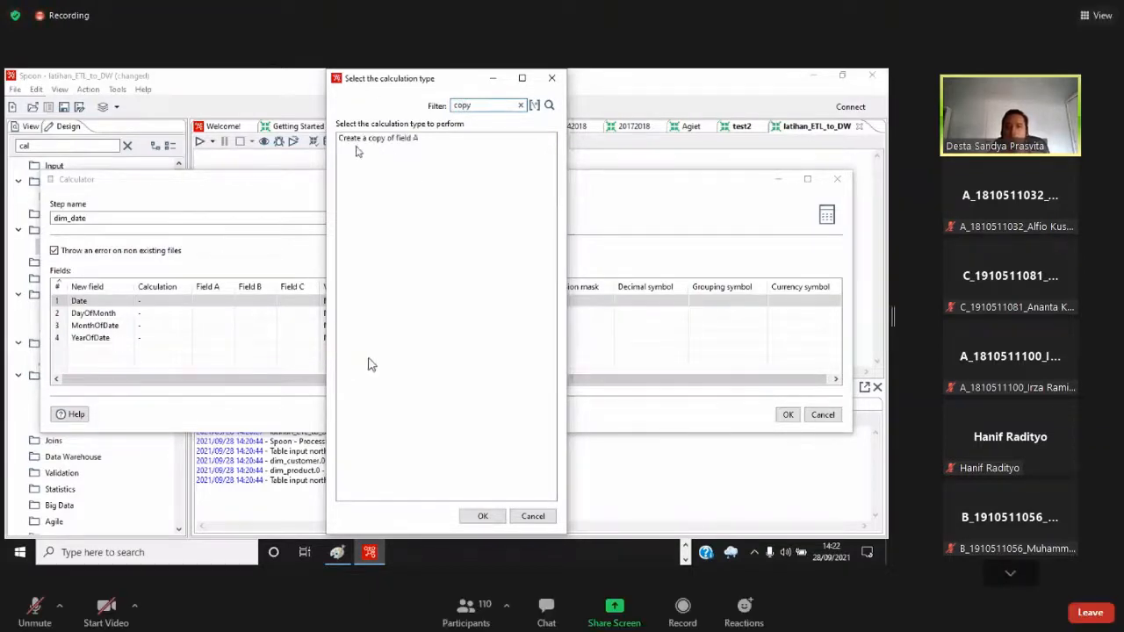
pyautogui.click(396, 141)
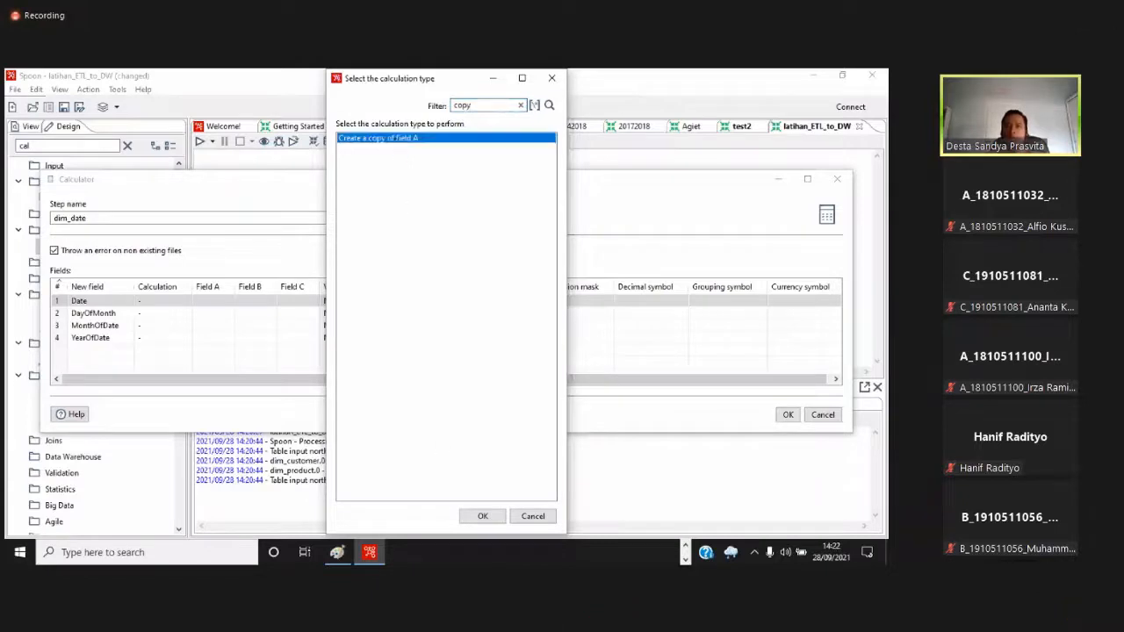
pyautogui.click(482, 515)
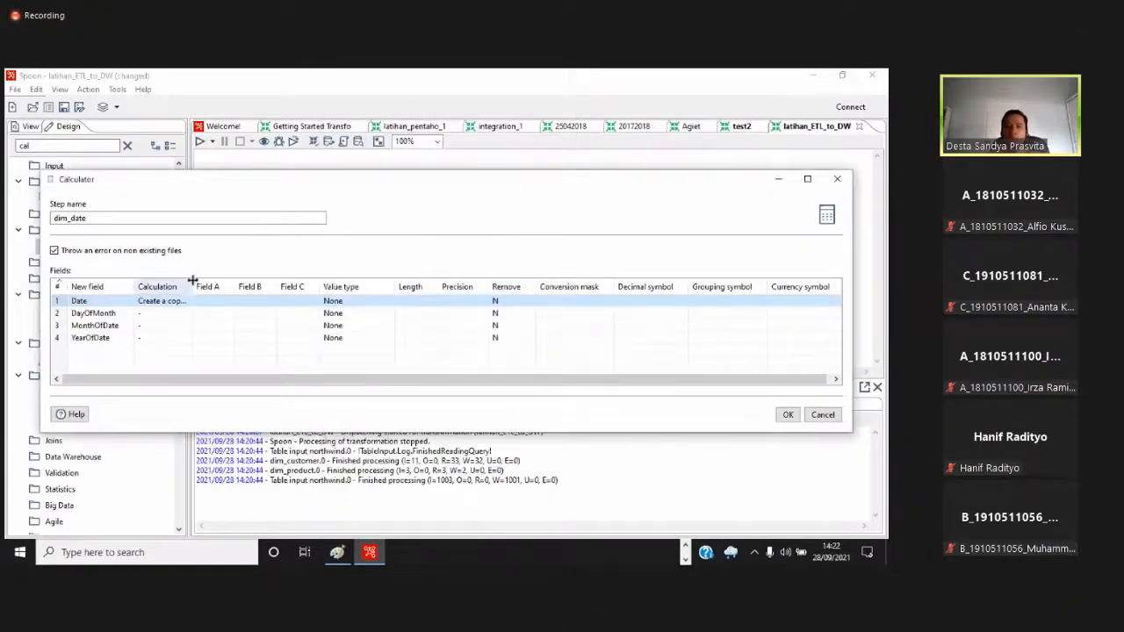
pyautogui.moveTo(195, 286); pyautogui.dragTo(272, 286)
# Set the DayOfMonth field's calculation to Month of date A
pyautogui.click(218, 319)
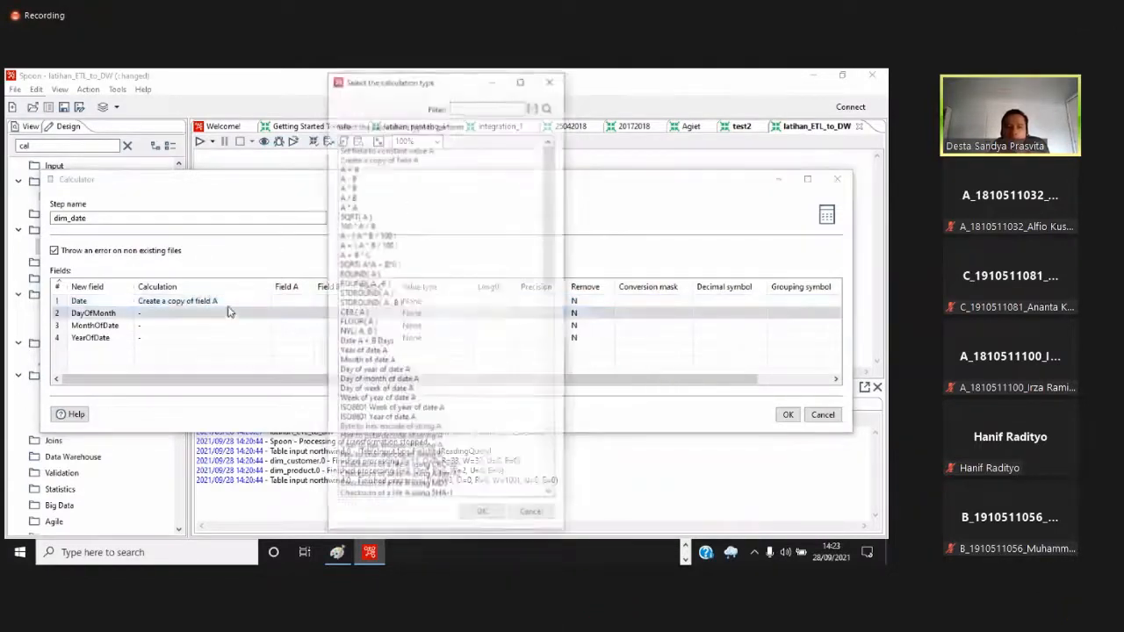
pyautogui.write('mo')
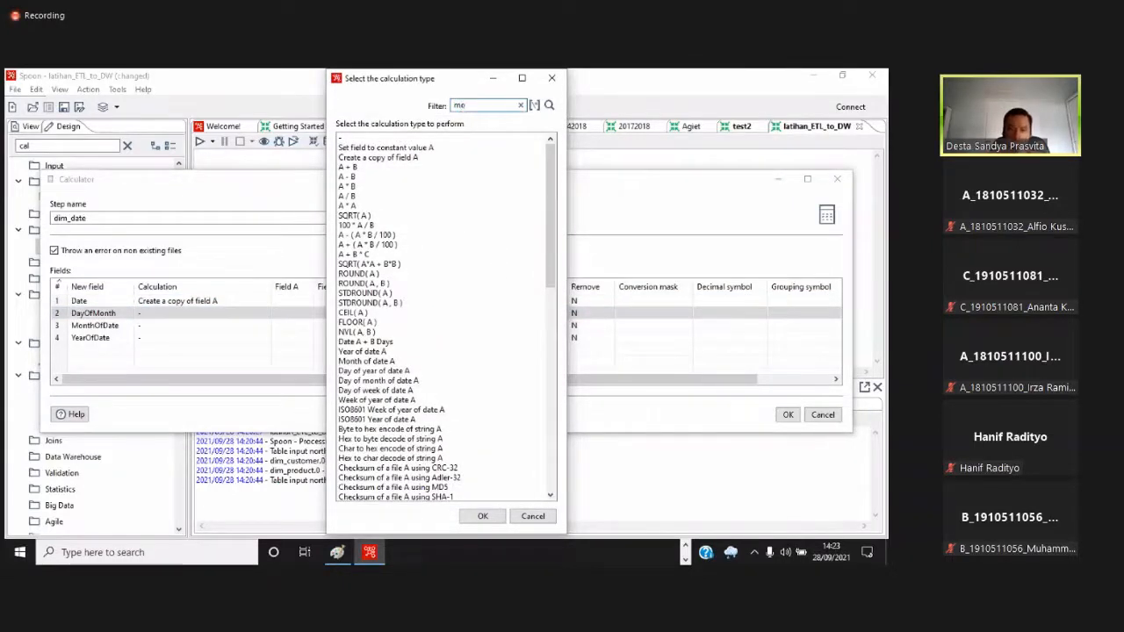
pyautogui.write('nth')
pyautogui.press('Return')
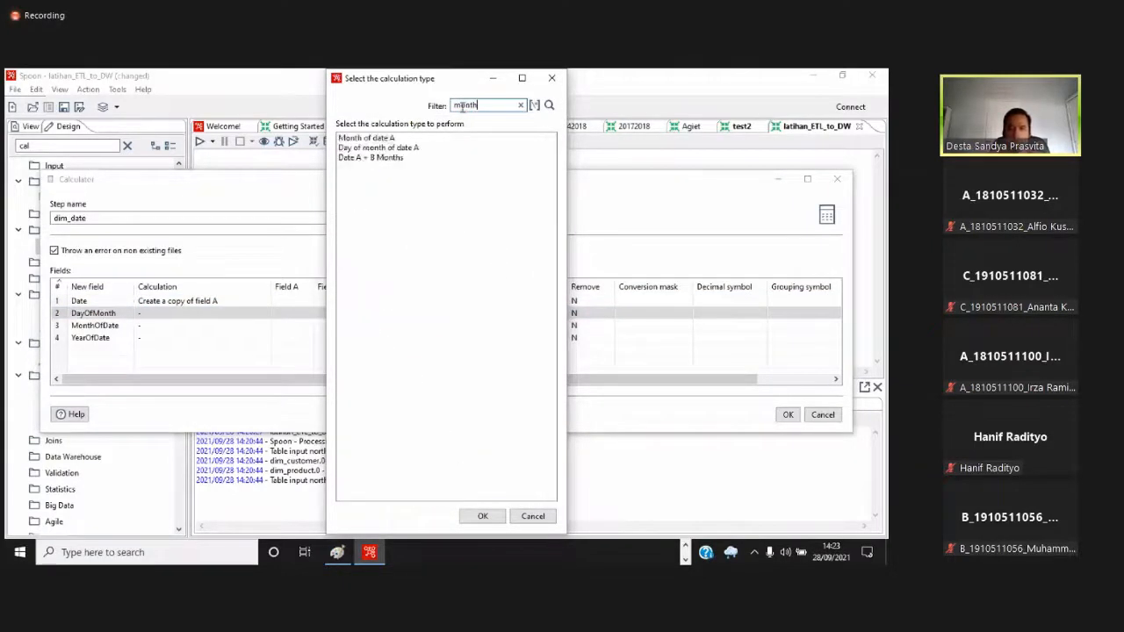
pyautogui.doubleClick(379, 141)
pyautogui.click(196, 326)
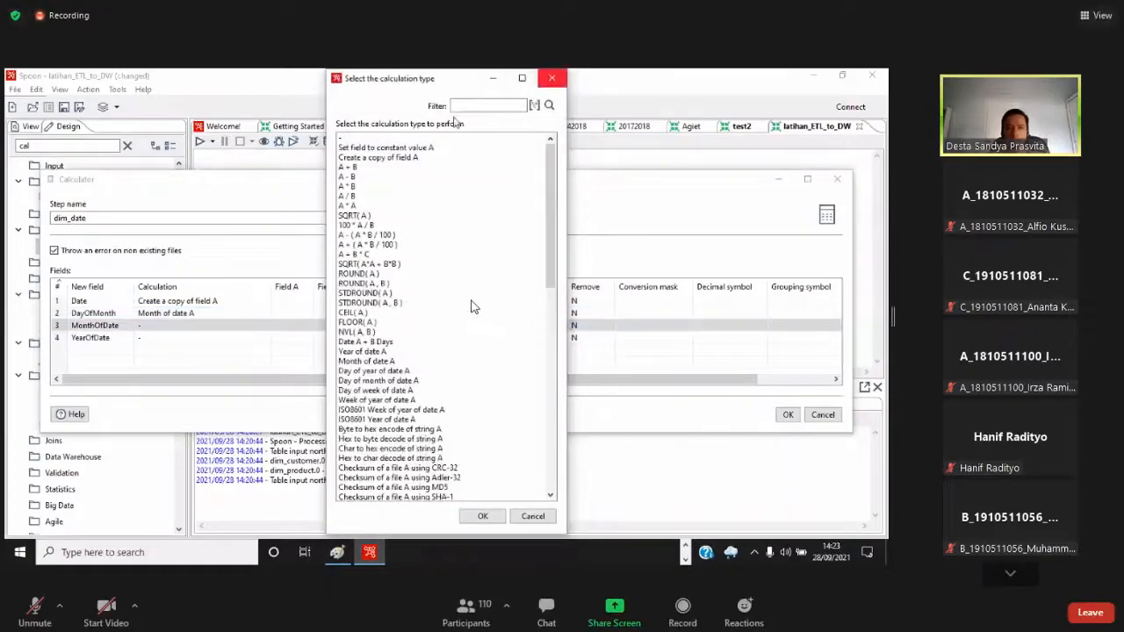
pyautogui.click(551, 79)
# Set the DayOfMonth field's calculation to Day of month of date A
pyautogui.click(201, 314)
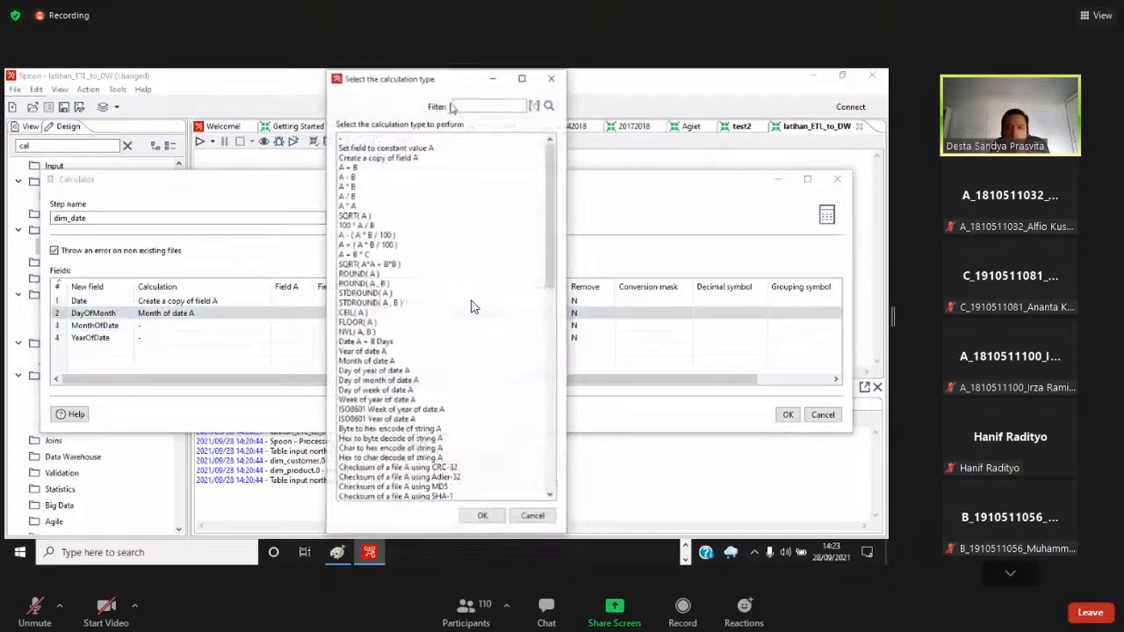
pyautogui.click(444, 103)
pyautogui.write('day')
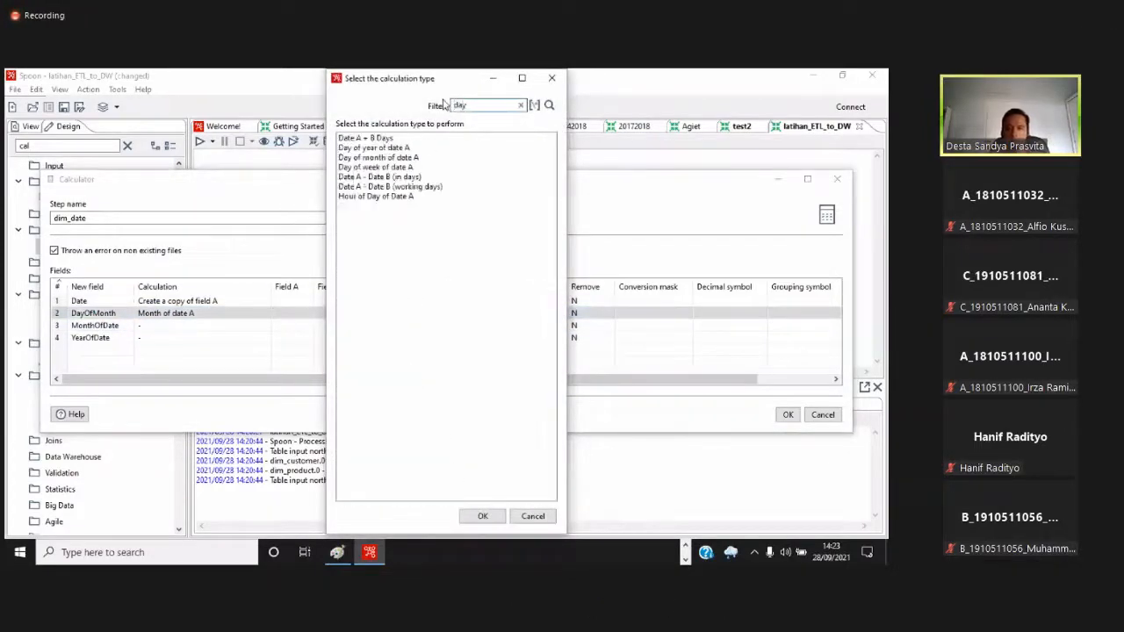
pyautogui.doubleClick(404, 159)
# Set the calculation of MonthOfDate to Month of date A and of YearOfDate to Year of date A
pyautogui.click(201, 327)
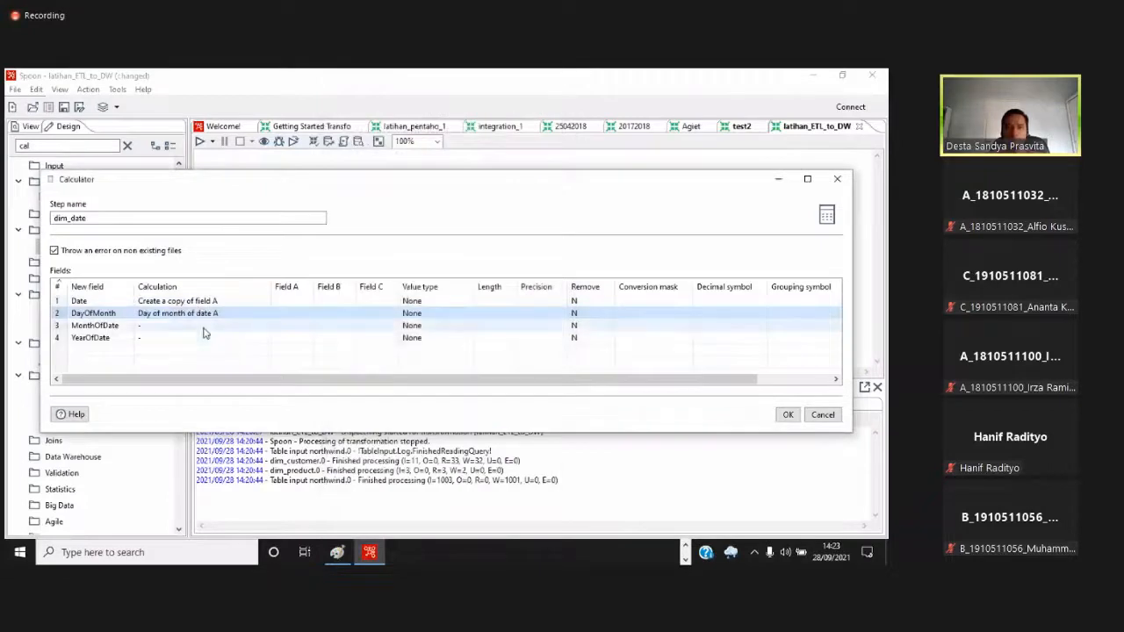
pyautogui.write('mont')
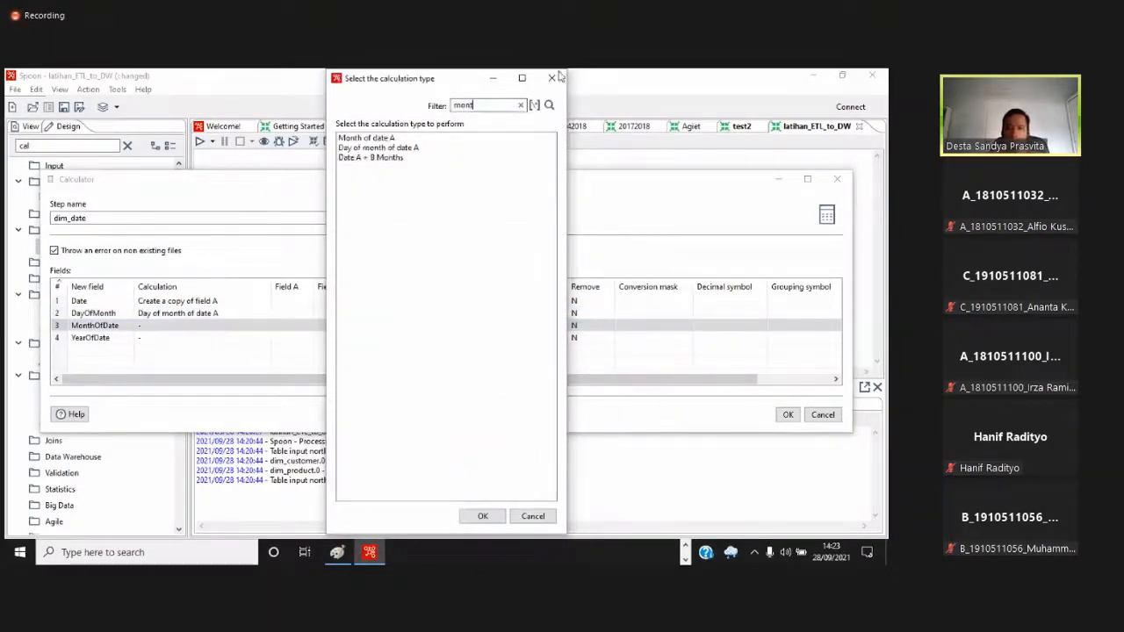
pyautogui.click(411, 138)
pyautogui.doubleClick(411, 140)
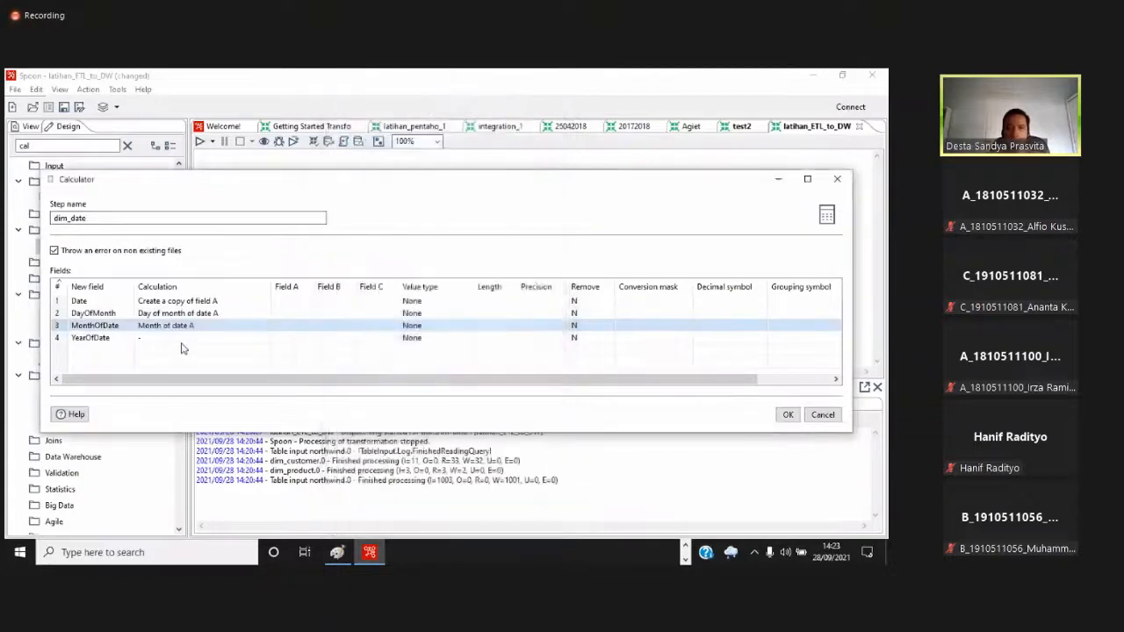
pyautogui.click(243, 337)
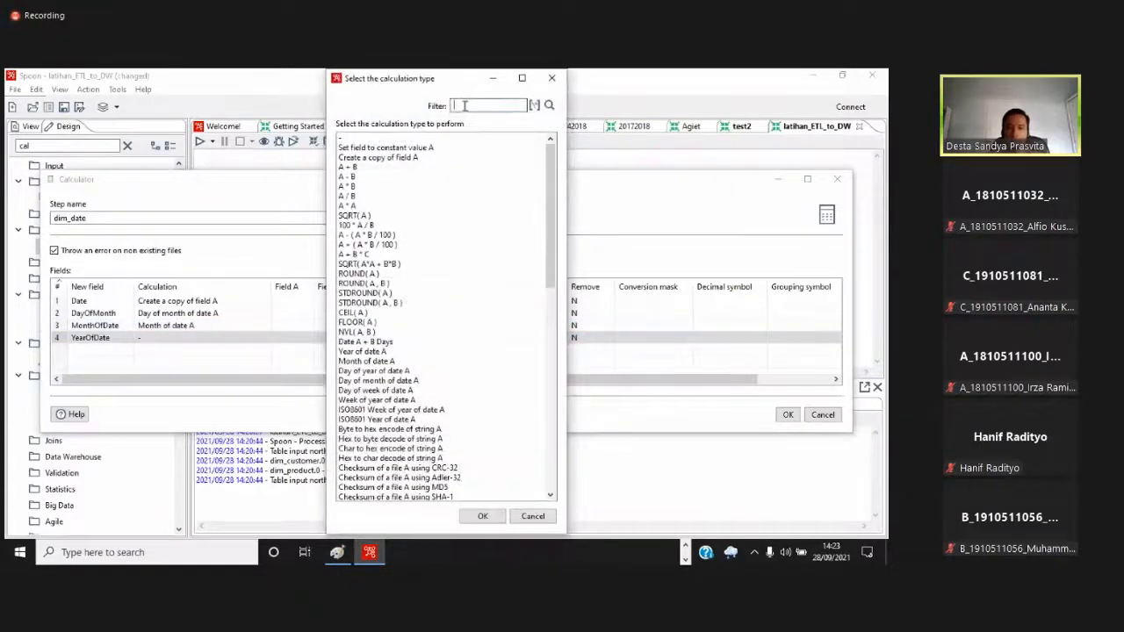
pyautogui.write('year')
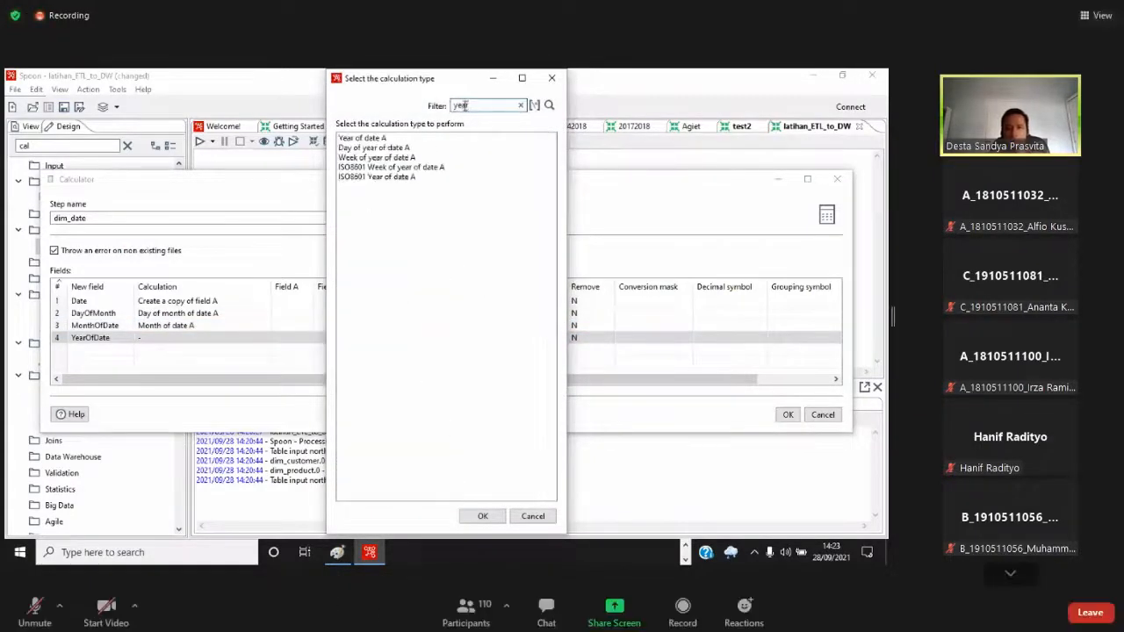
pyautogui.doubleClick(389, 141)
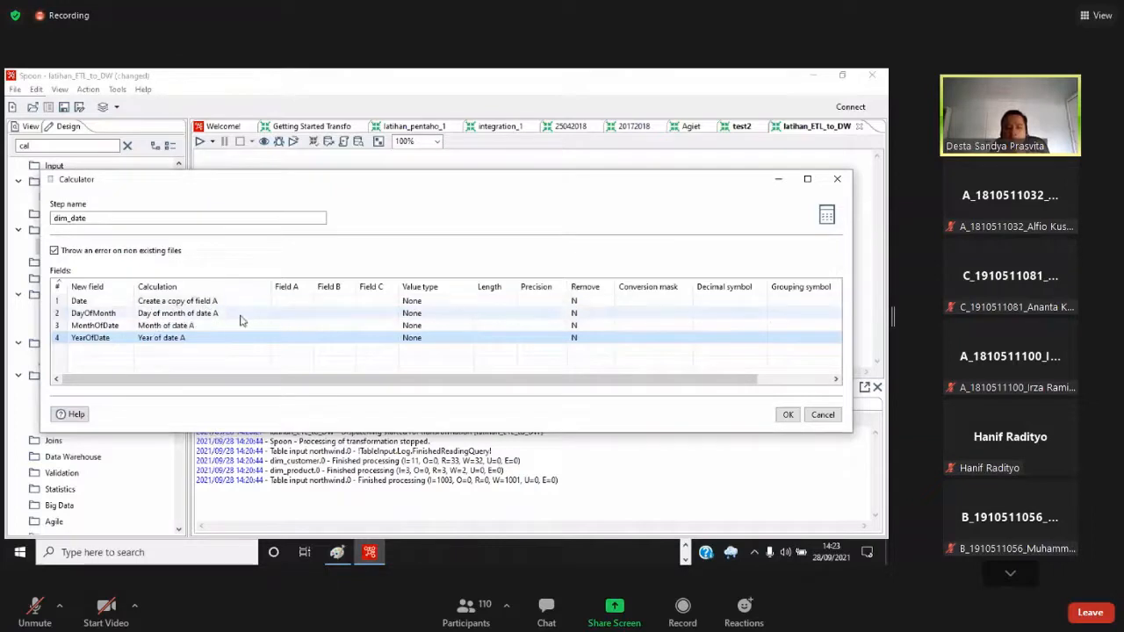
# Assign Date as Field A for the Date, DayOfMonth, MonthOfDate and YearOfDate rows and accept the calculator settings
pyautogui.click(307, 303)
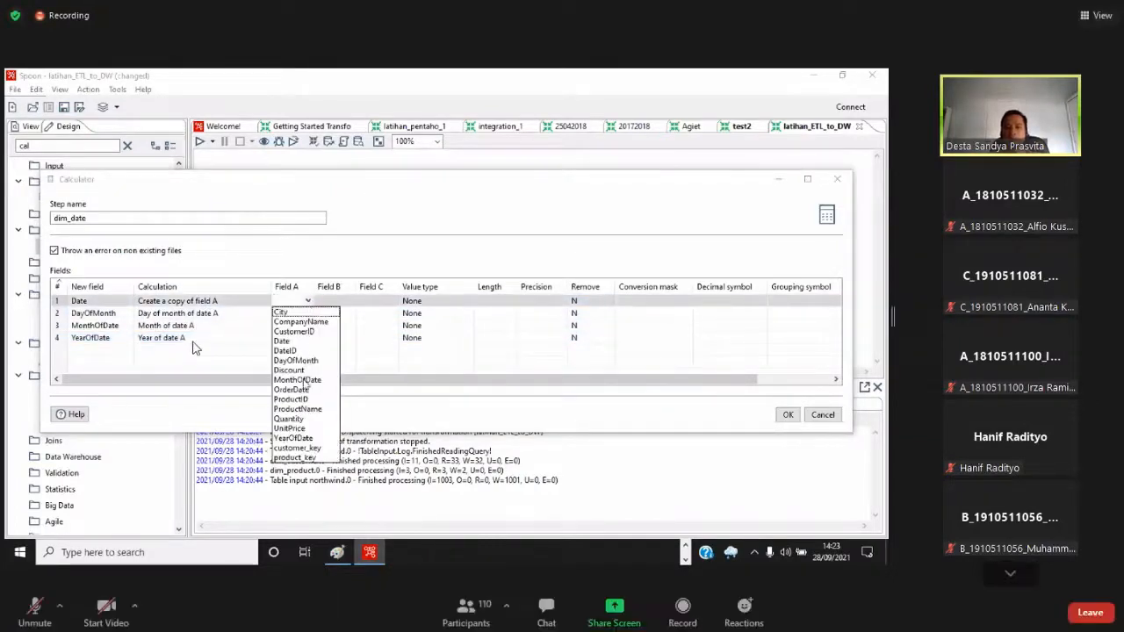
pyautogui.click(296, 342)
pyautogui.click(308, 315)
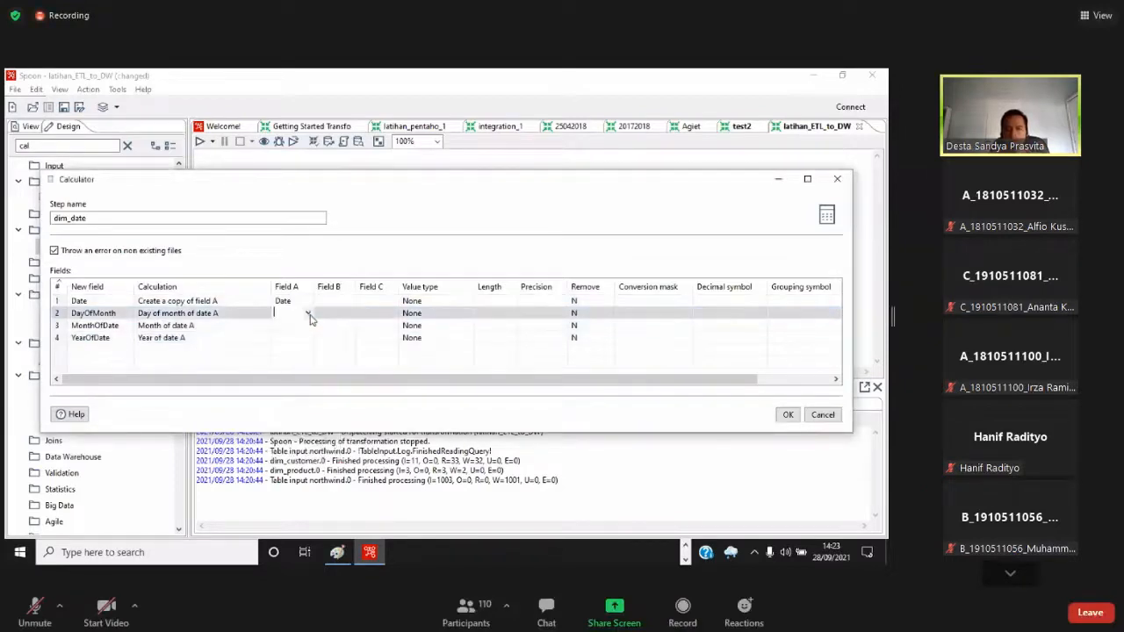
pyautogui.click(307, 315)
pyautogui.click(292, 354)
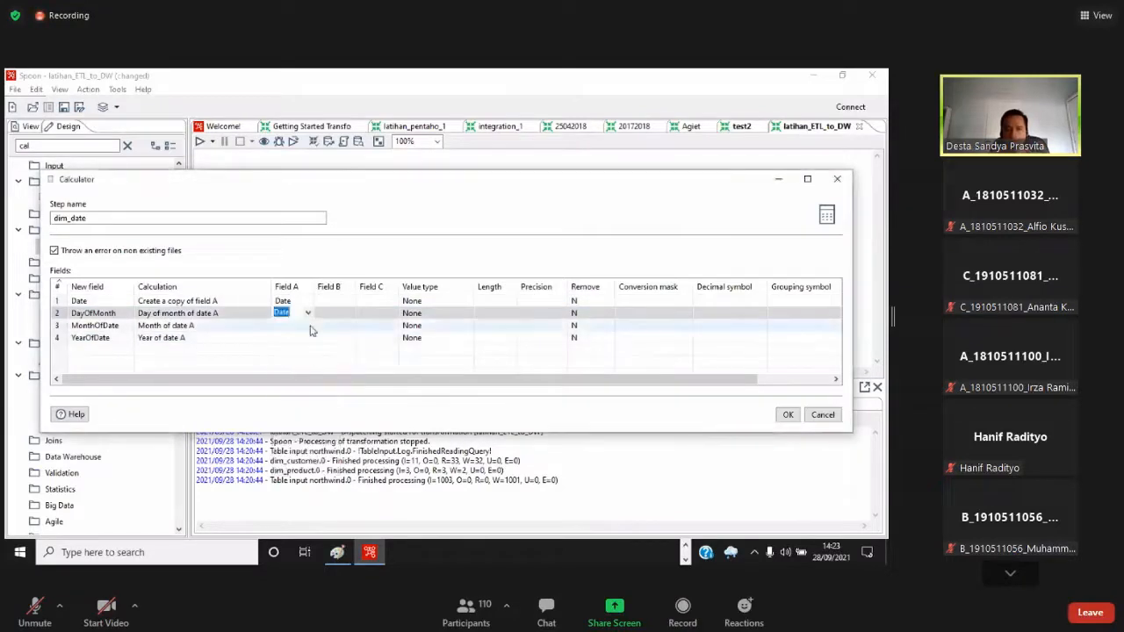
pyautogui.click(307, 325)
pyautogui.click(307, 326)
pyautogui.click(289, 365)
pyautogui.click(307, 338)
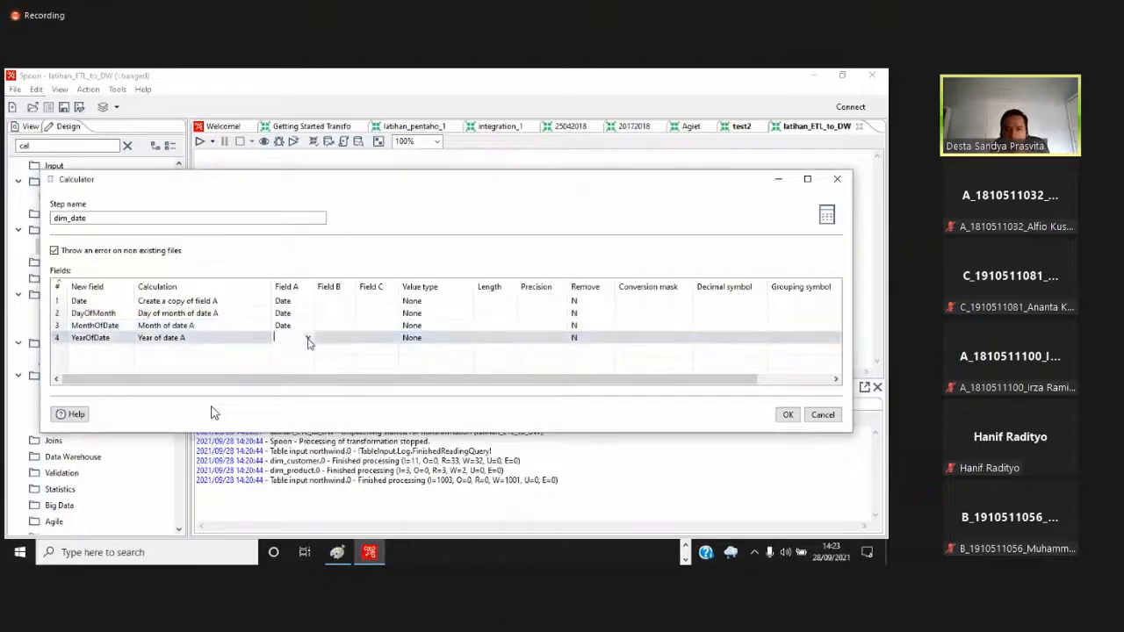
pyautogui.click(307, 338)
pyautogui.click(295, 378)
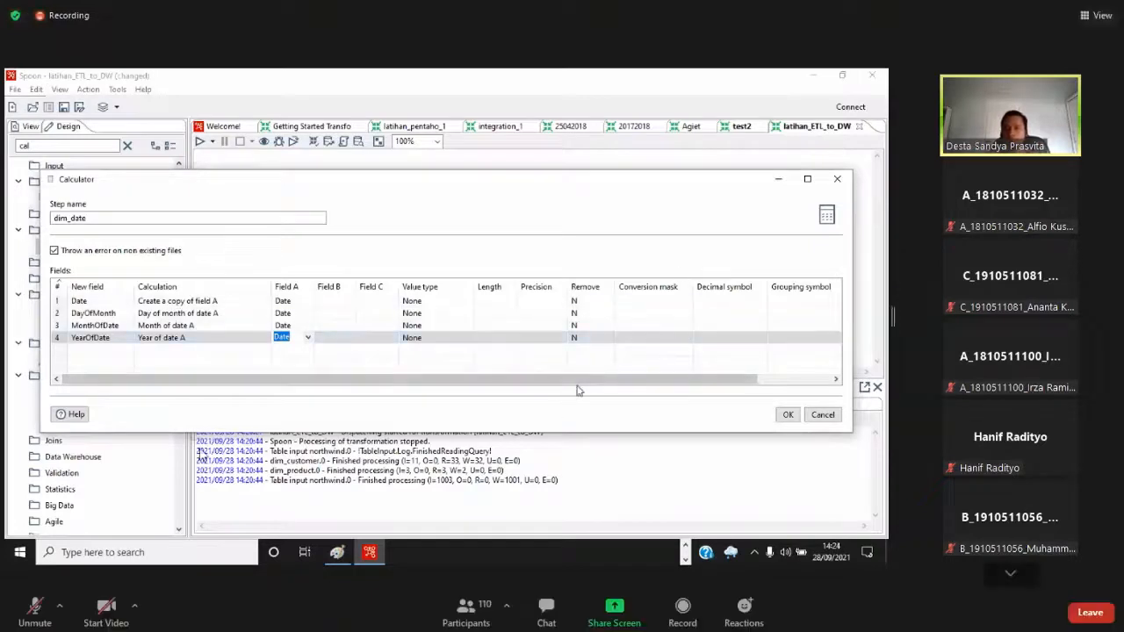
pyautogui.click(787, 414)
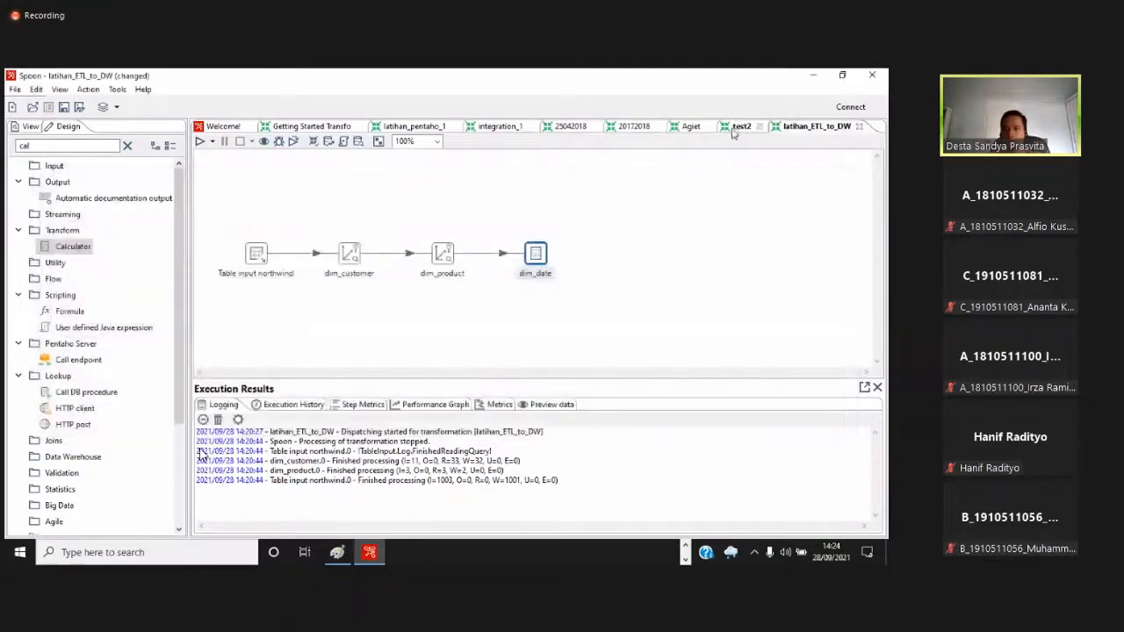
# Review the field settings of the Calculator step in the test2 transformation, and return to latihan_ETL_to_DW
pyautogui.click(736, 127)
pyautogui.doubleClick(577, 285)
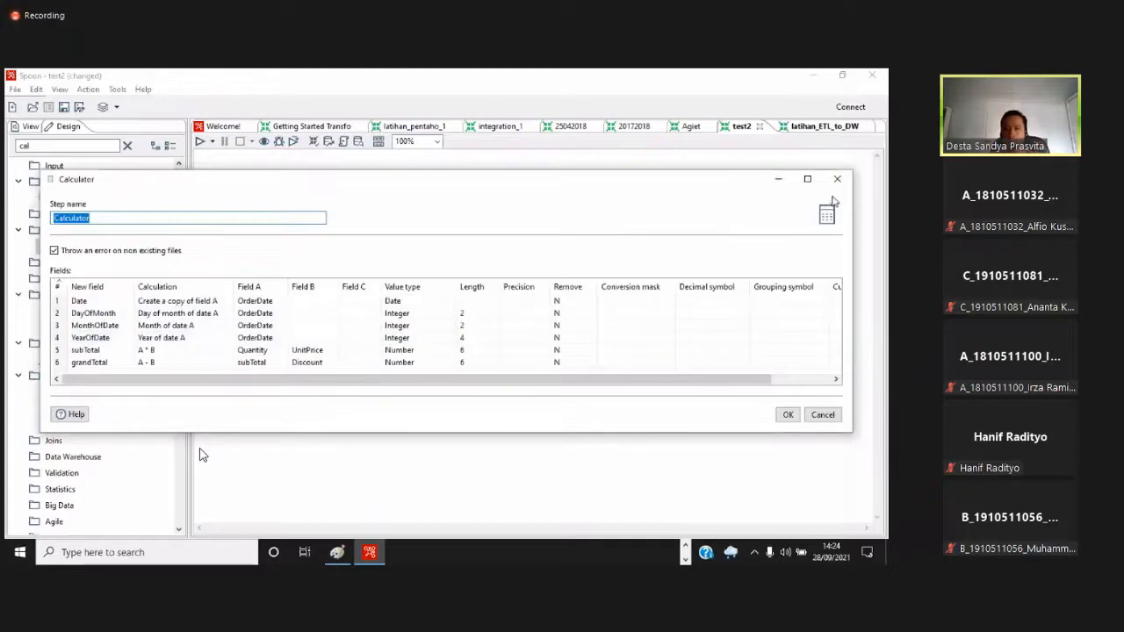
pyautogui.click(837, 178)
pyautogui.click(824, 126)
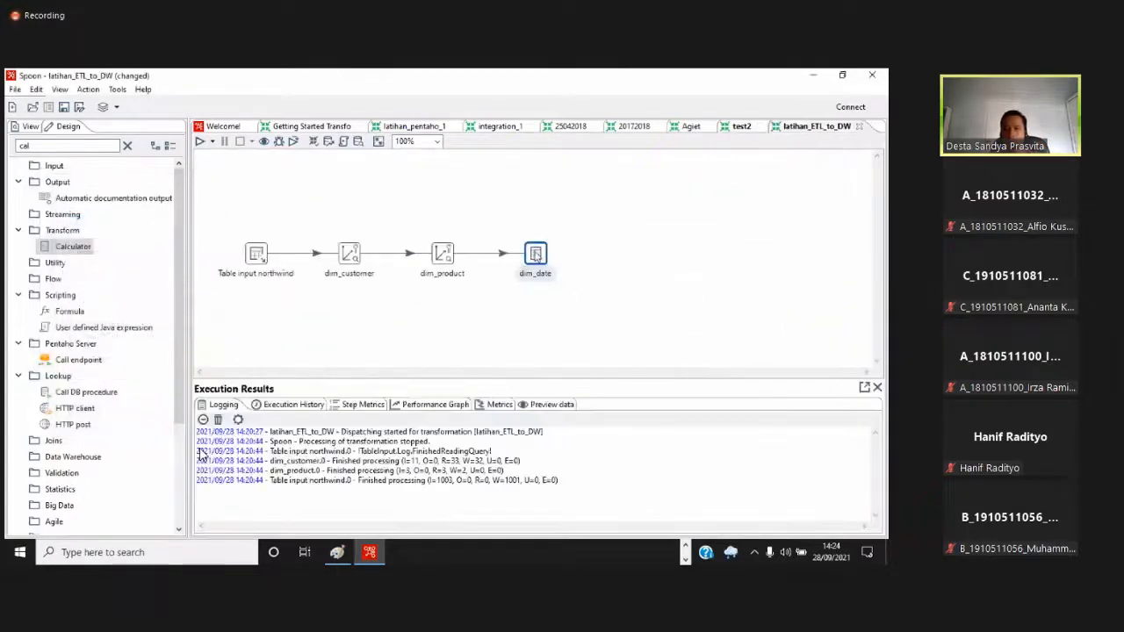
# Reopen the dim_date calculator step and set the Date field's value type to Date
pyautogui.doubleClick(535, 255)
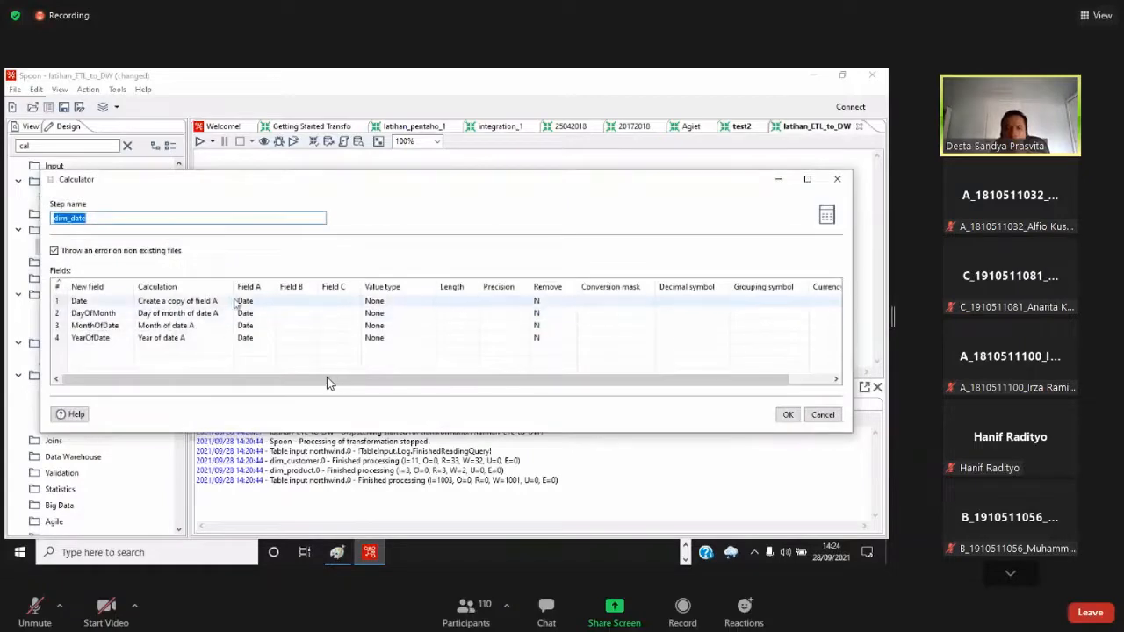
pyautogui.click(405, 301)
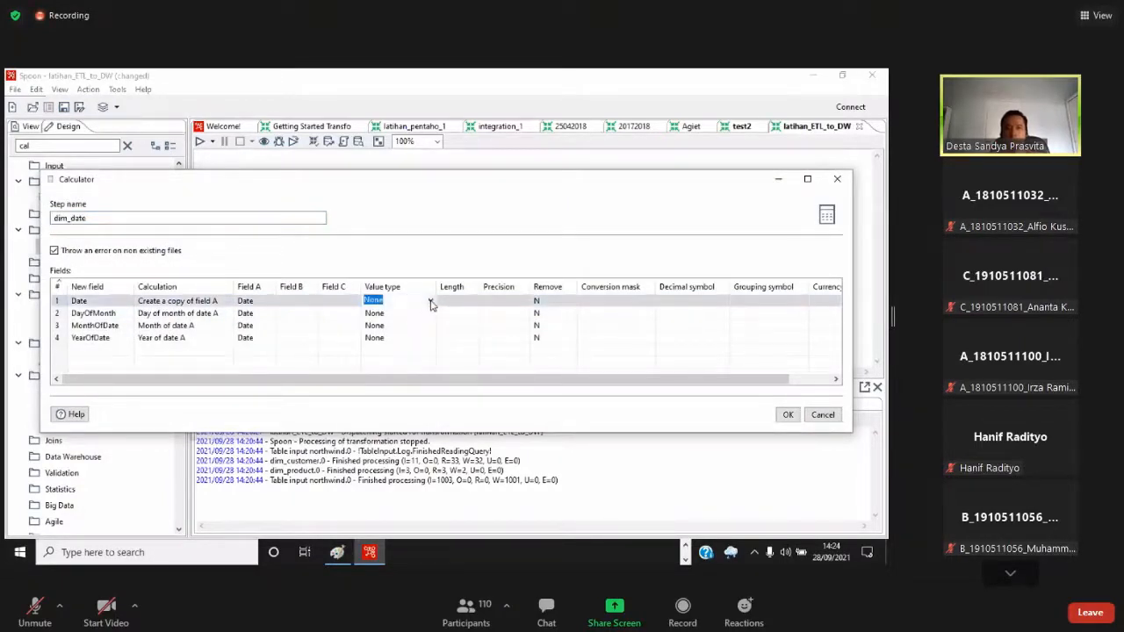
pyautogui.click(430, 301)
pyautogui.click(378, 341)
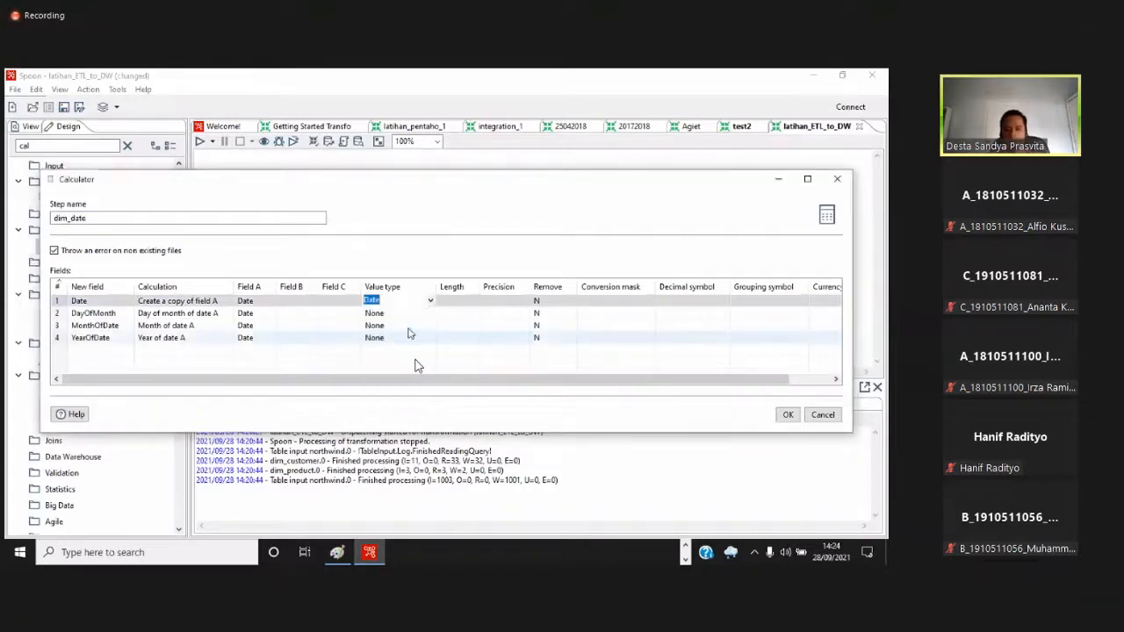
# Set the value type of the DayOfMonth, MonthOfDate and YearOfDate fields to Integer
pyautogui.click(430, 314)
pyautogui.click(431, 315)
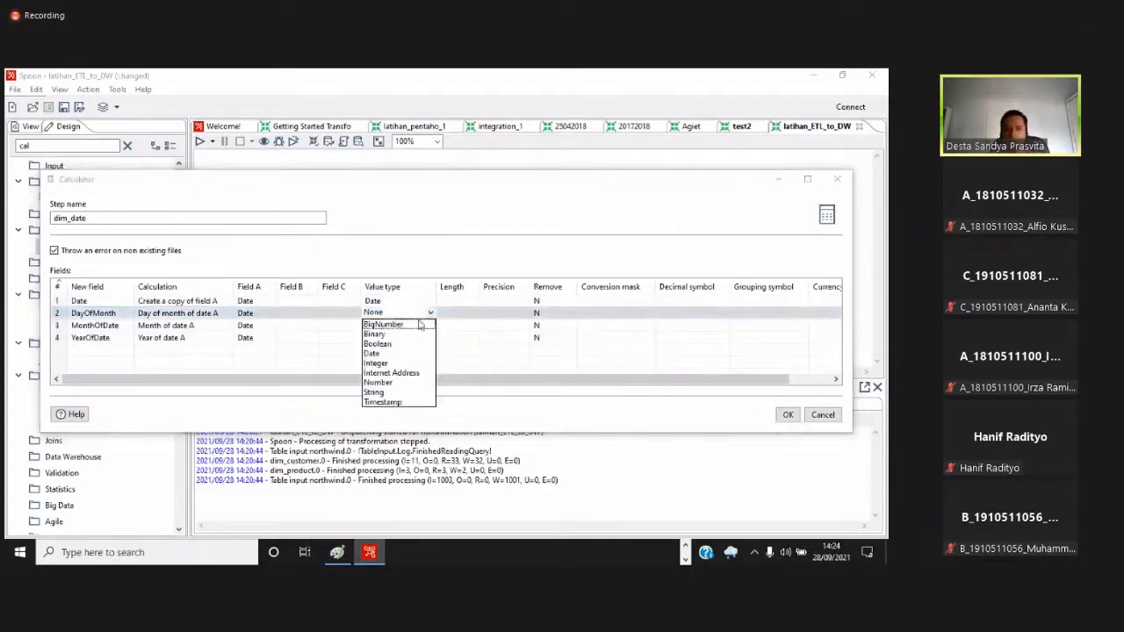
pyautogui.click(381, 364)
pyautogui.click(422, 323)
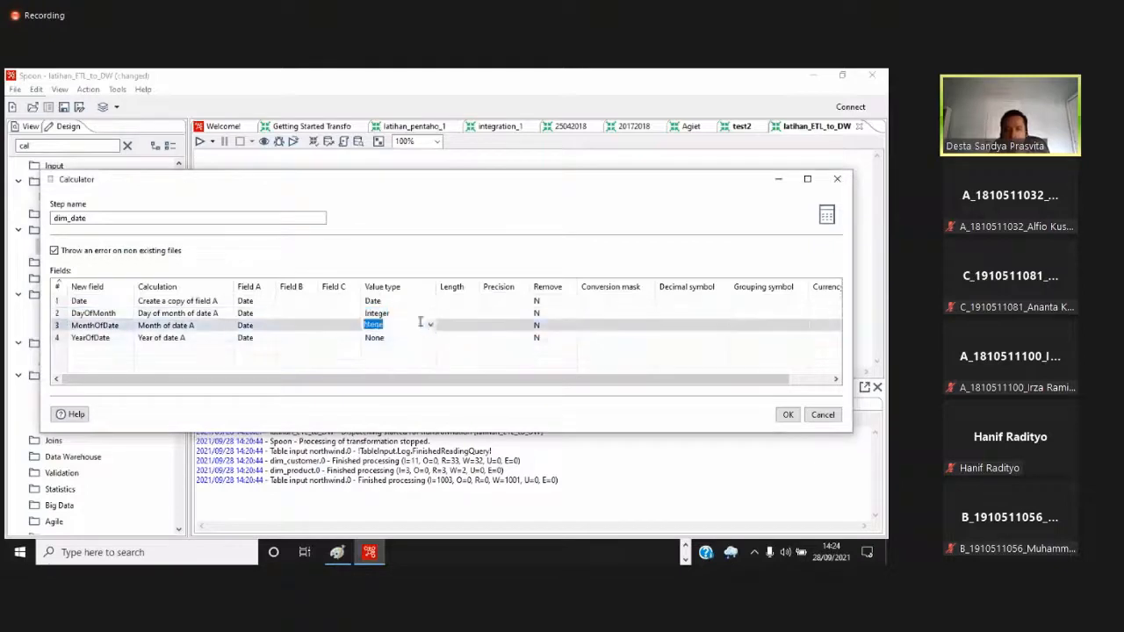
pyautogui.click(427, 325)
pyautogui.click(390, 377)
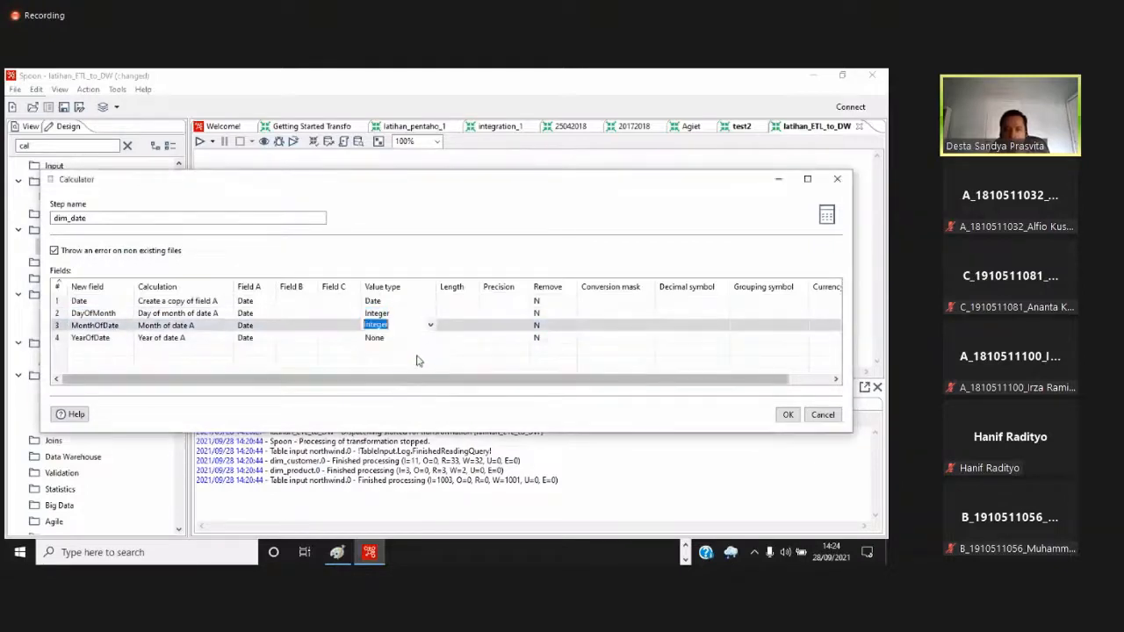
pyautogui.click(421, 339)
pyautogui.click(429, 337)
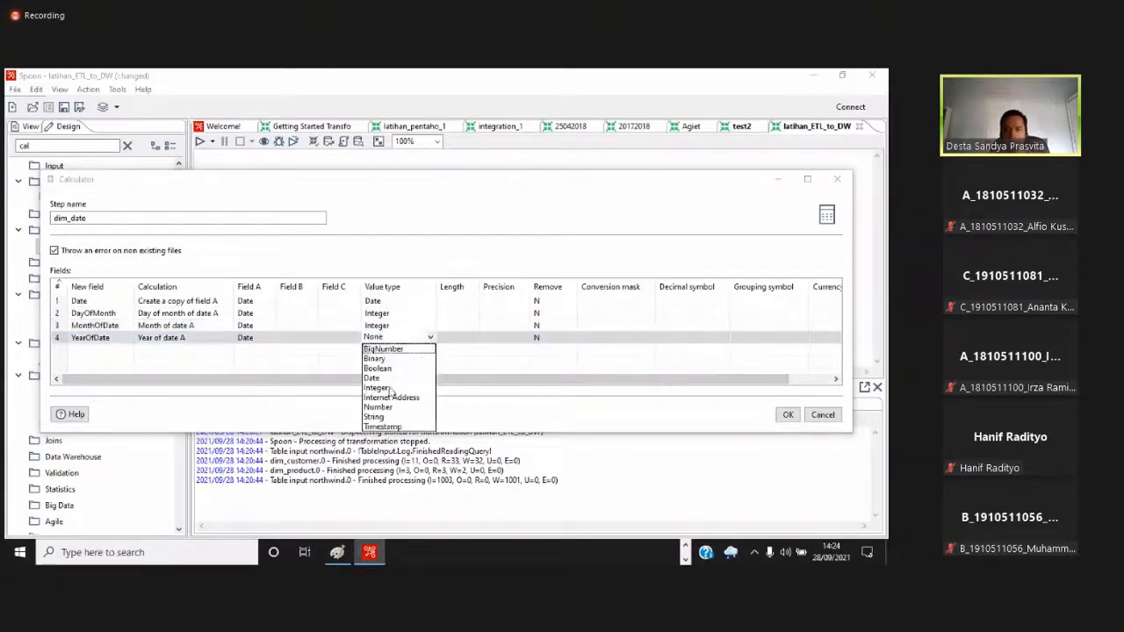
pyautogui.click(388, 389)
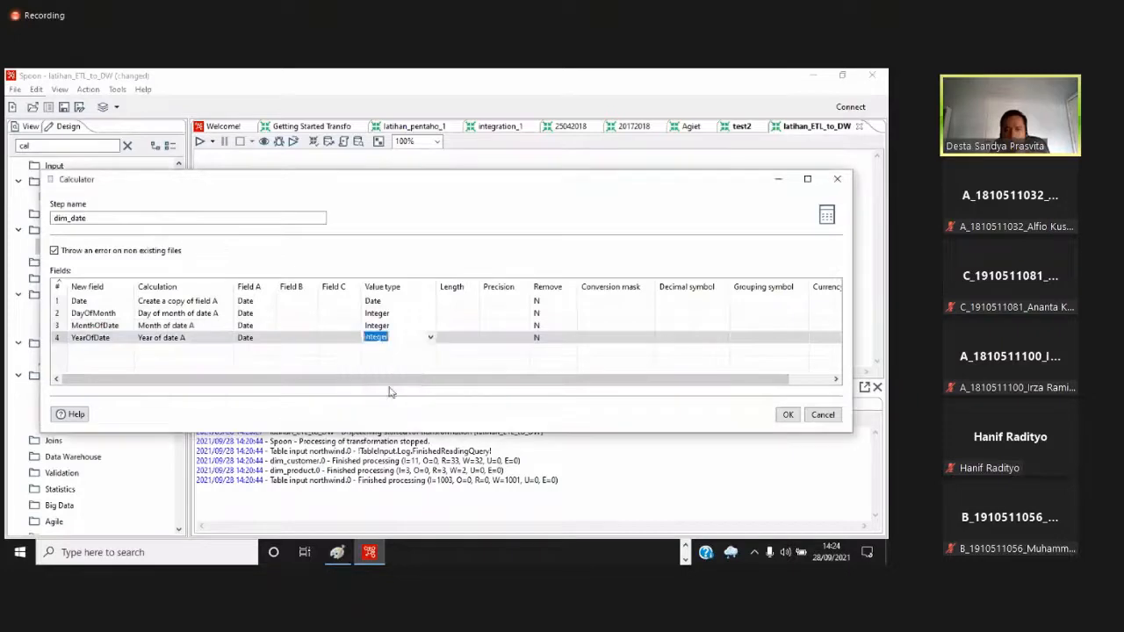
# Set the length of DayOfMonth, MonthOfDate and YearOfDate to 4 and accept the calculator settings
pyautogui.click(464, 311)
pyautogui.write('4')
pyautogui.click(459, 324)
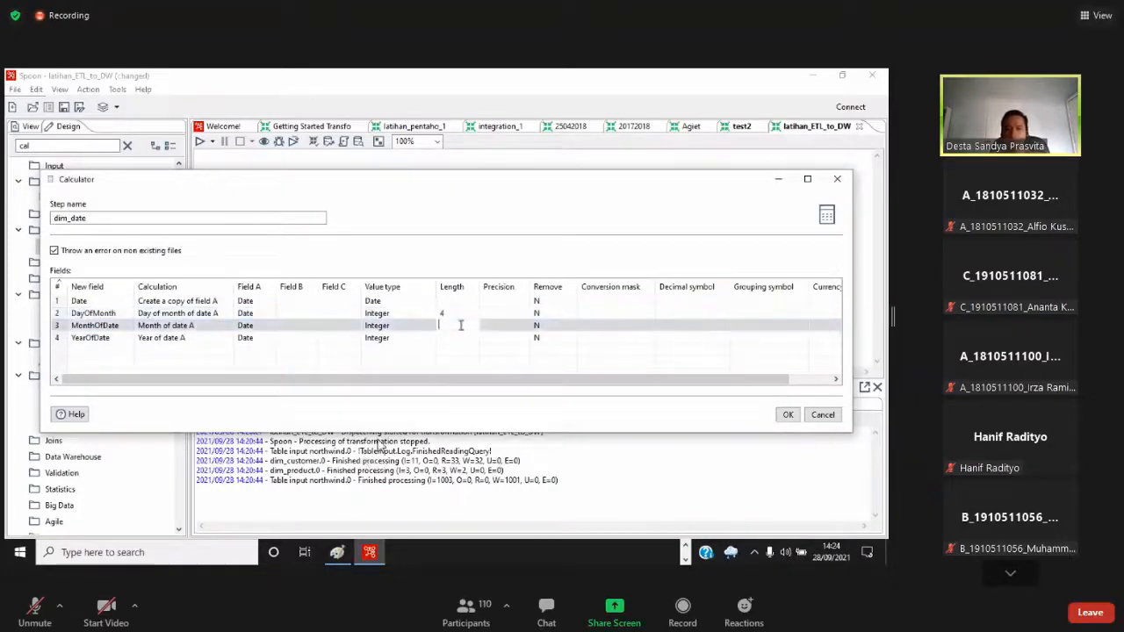
pyautogui.write('4')
pyautogui.click(454, 338)
pyautogui.write('4')
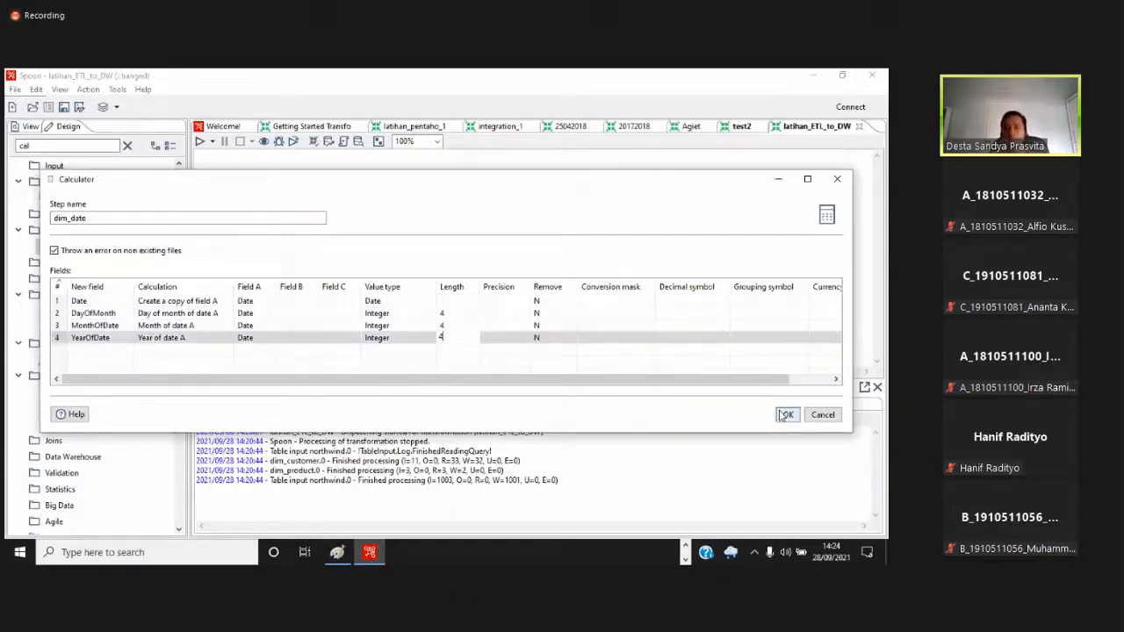
pyautogui.click(784, 415)
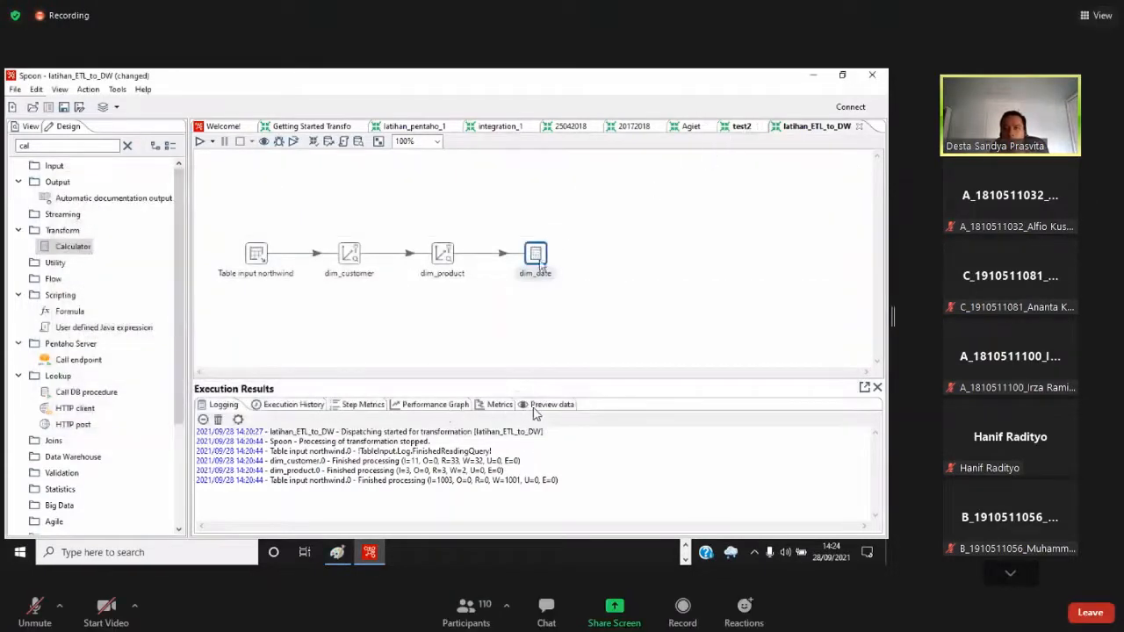
# Check the field types and lengths in test2's Calculator step, and reopen the dim_date step in latihan_ETL_to_DW
pyautogui.click(741, 126)
pyautogui.doubleClick(577, 282)
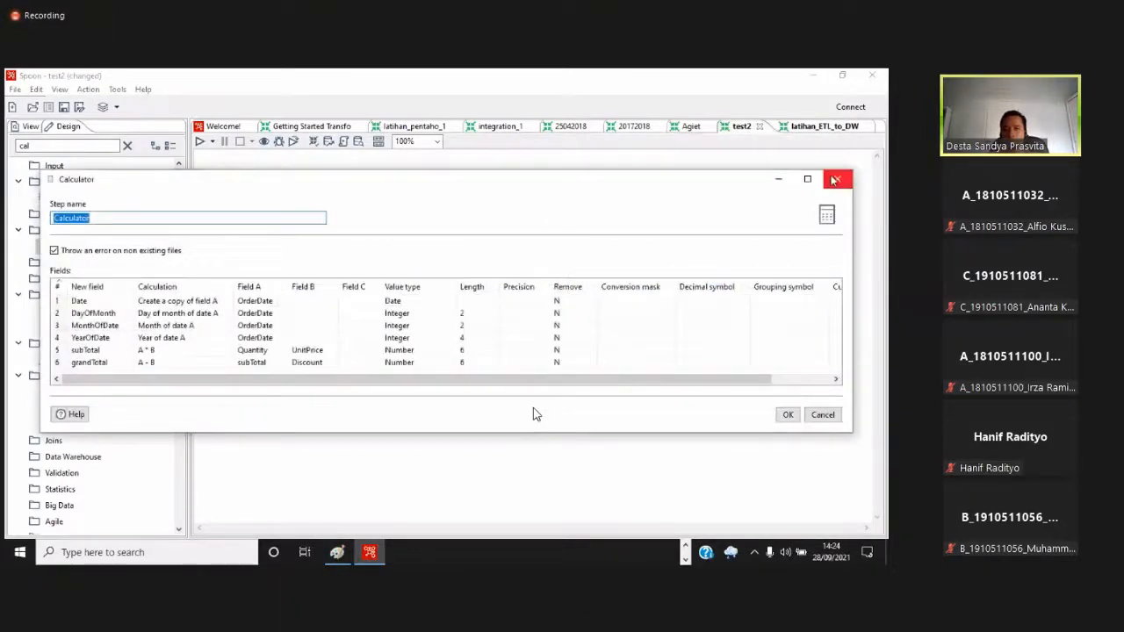
pyautogui.click(834, 180)
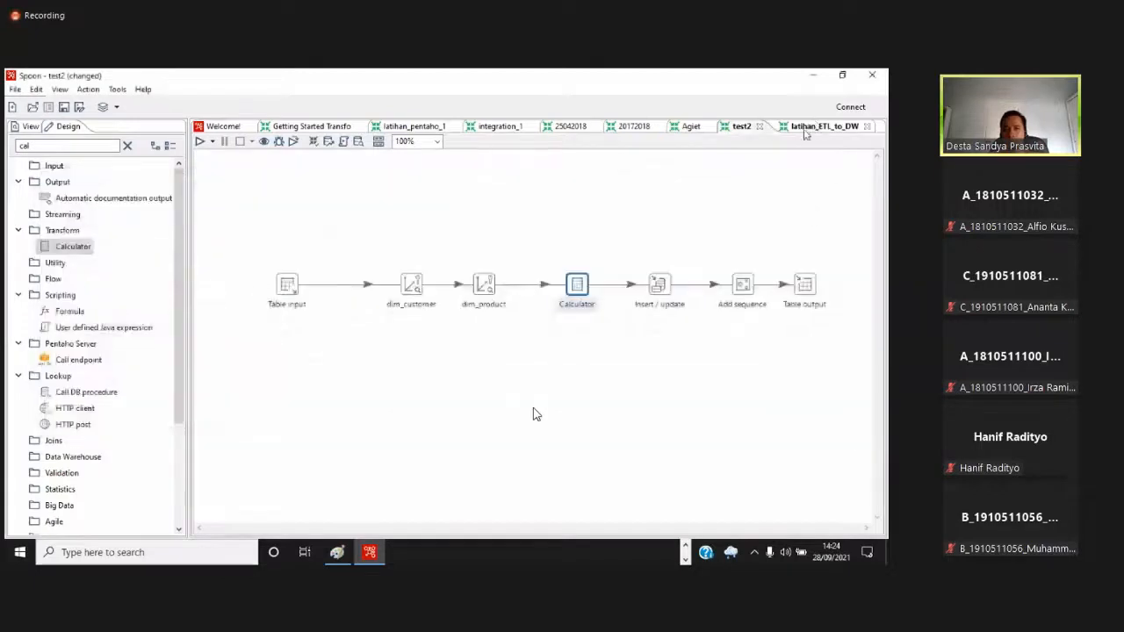
pyautogui.click(813, 128)
pyautogui.doubleClick(536, 252)
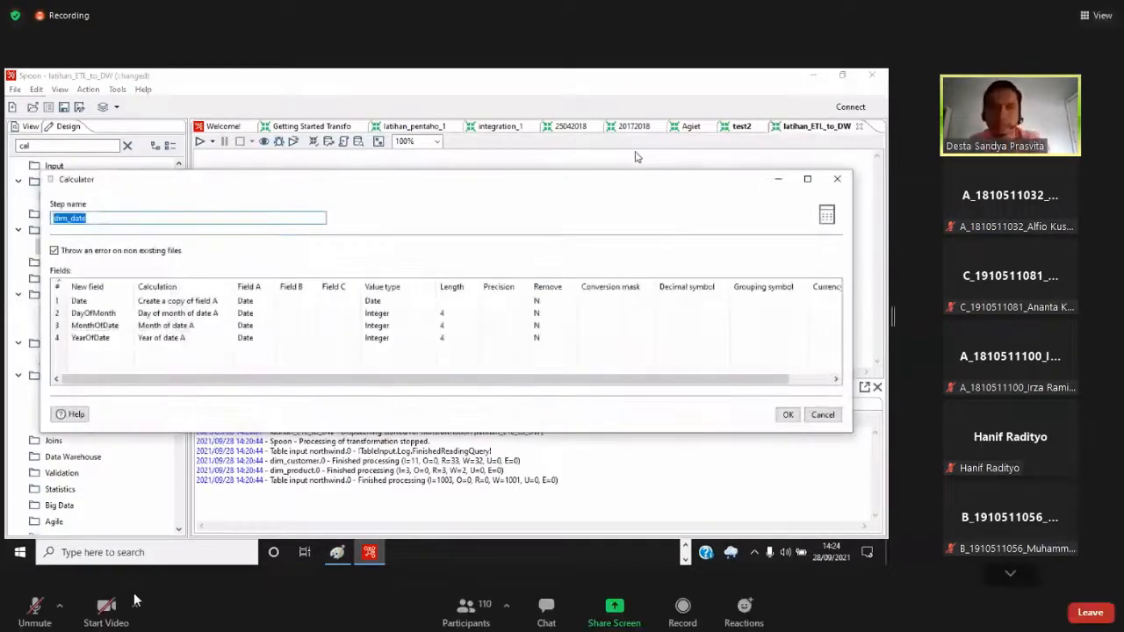
pyautogui.click(35, 609)
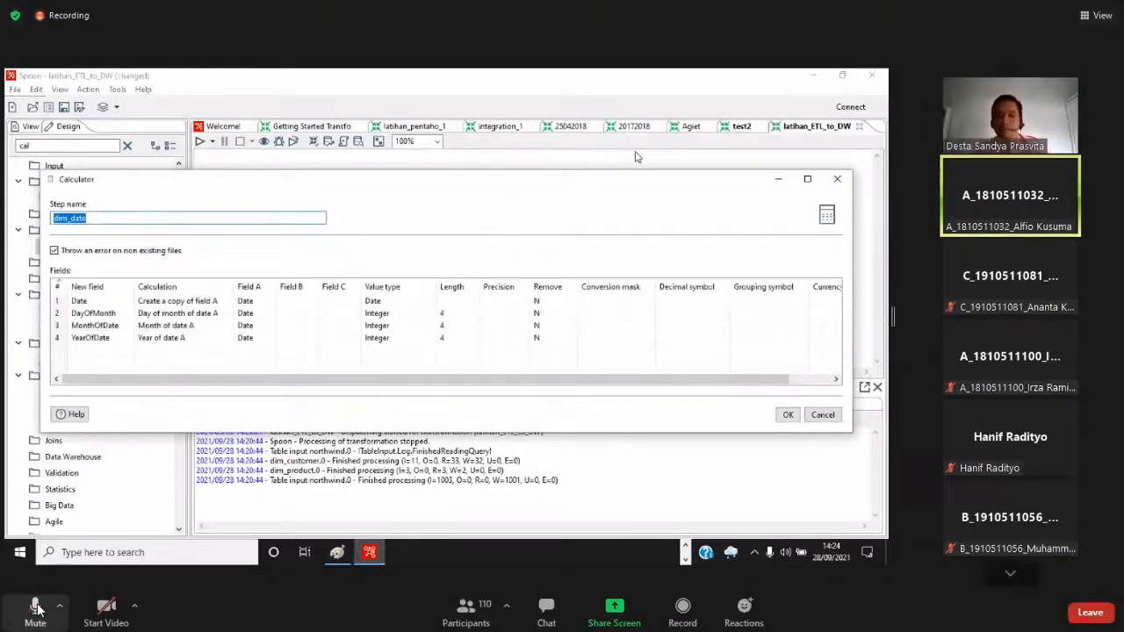
pyautogui.click(35, 609)
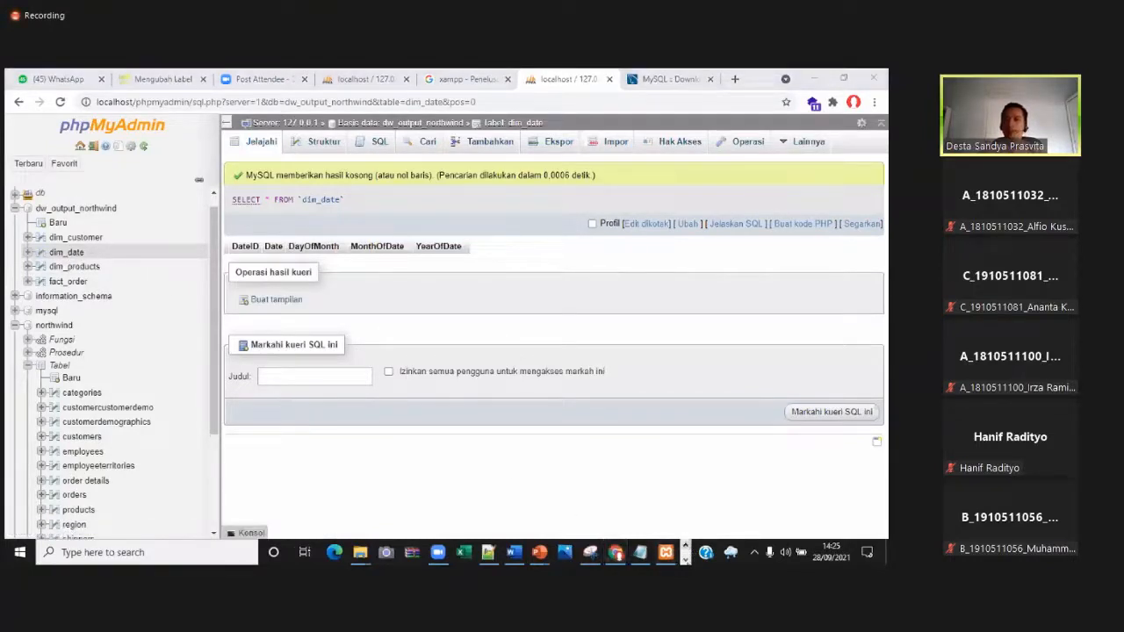
# Switch from phpMyAdmin back to Spoon and launch a preview of the dim_date step's rows
pyautogui.click(686, 559)
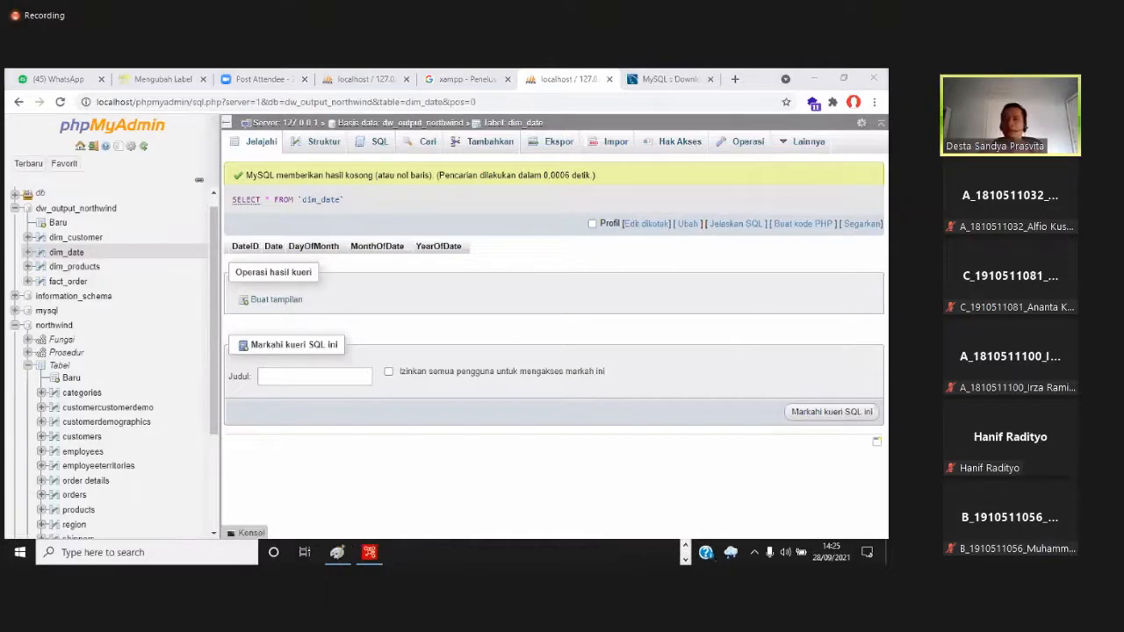
pyautogui.click(684, 546)
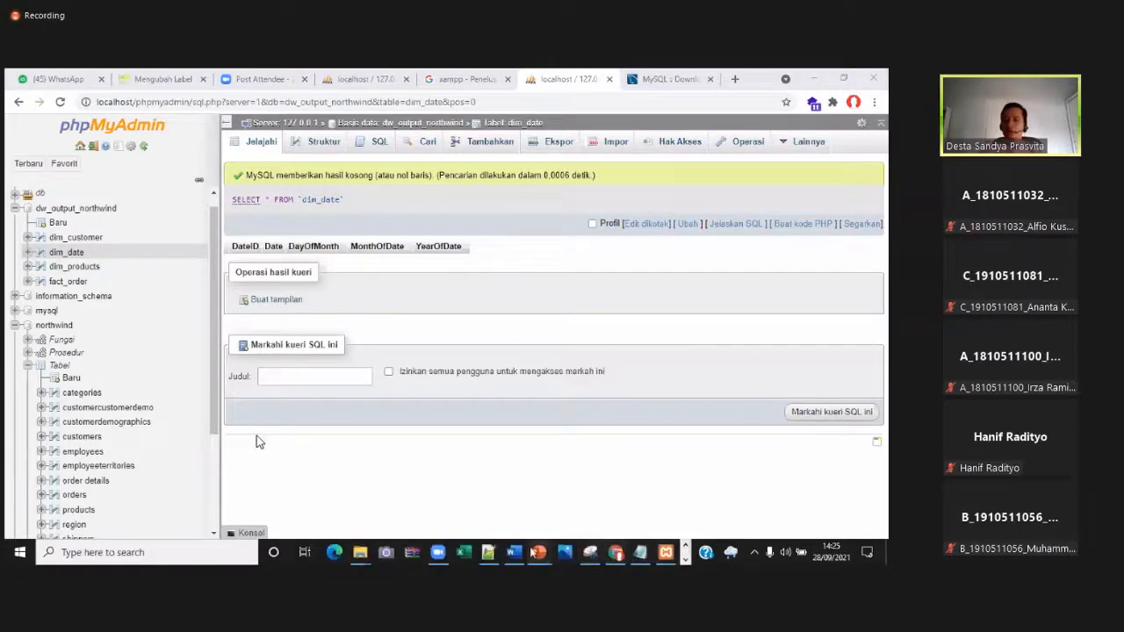
pyautogui.click(685, 560)
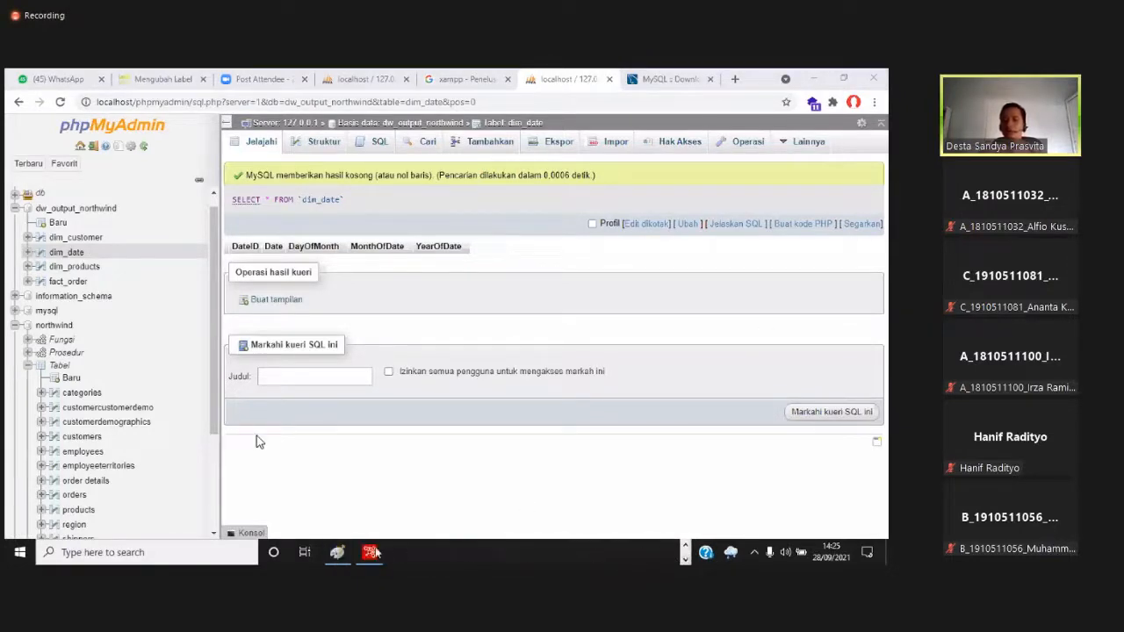
pyautogui.click(368, 551)
pyautogui.rightClick(535, 256)
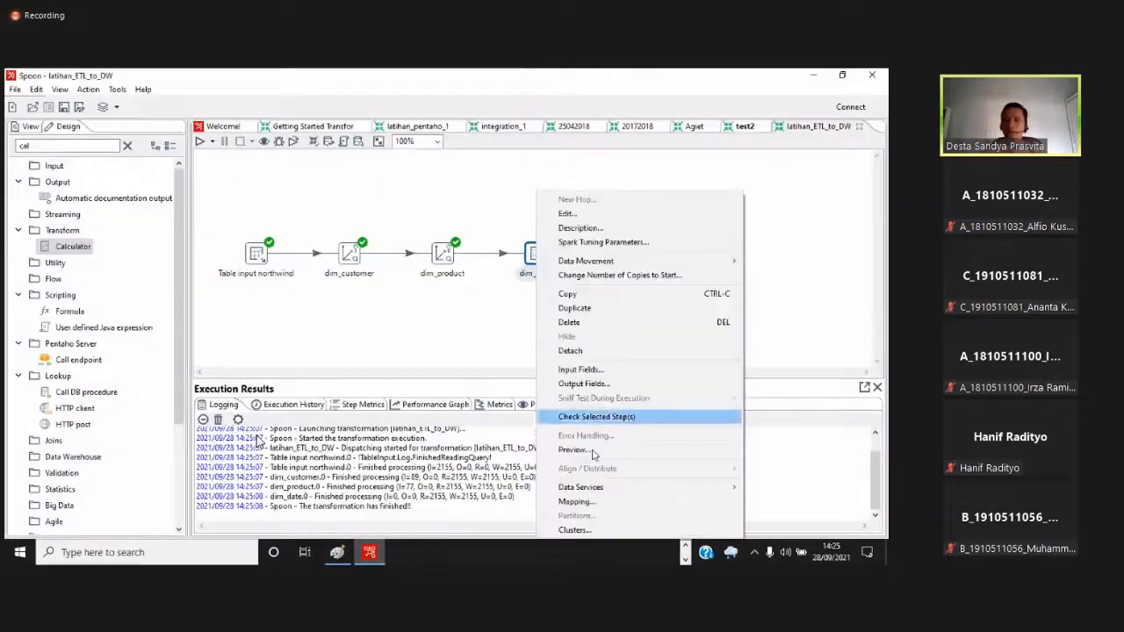
pyautogui.click(593, 459)
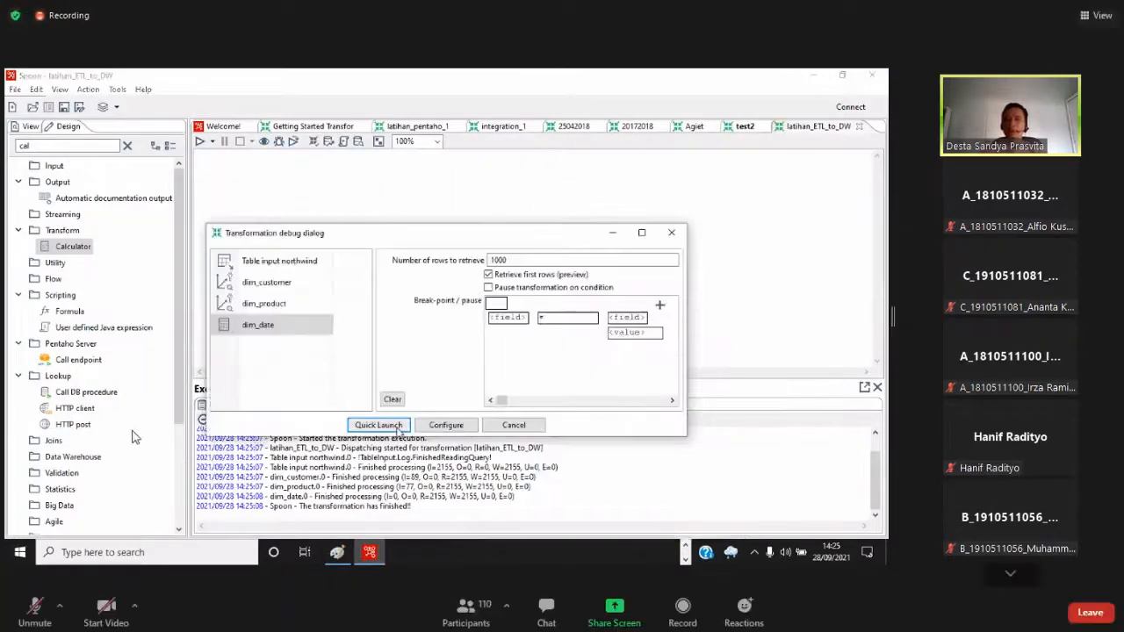
pyautogui.click(378, 423)
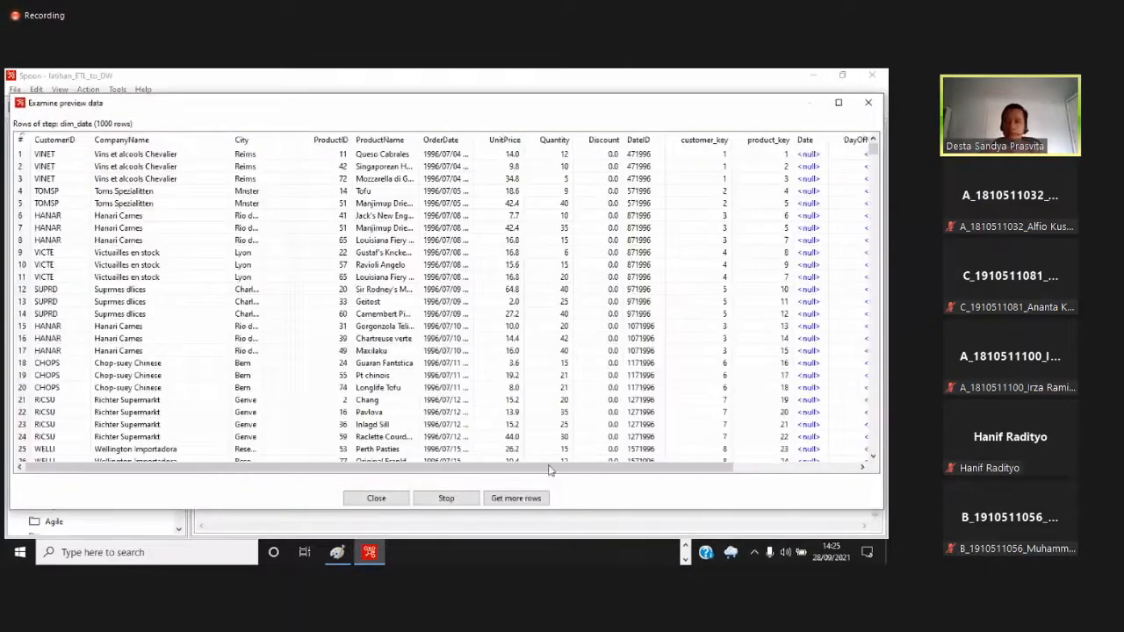
# Examine the Date, DayOfMonth, MonthOfDate and YearOfDate columns in the preview, close it and stop the transformation
pyautogui.moveTo(395, 467); pyautogui.dragTo(664, 334)
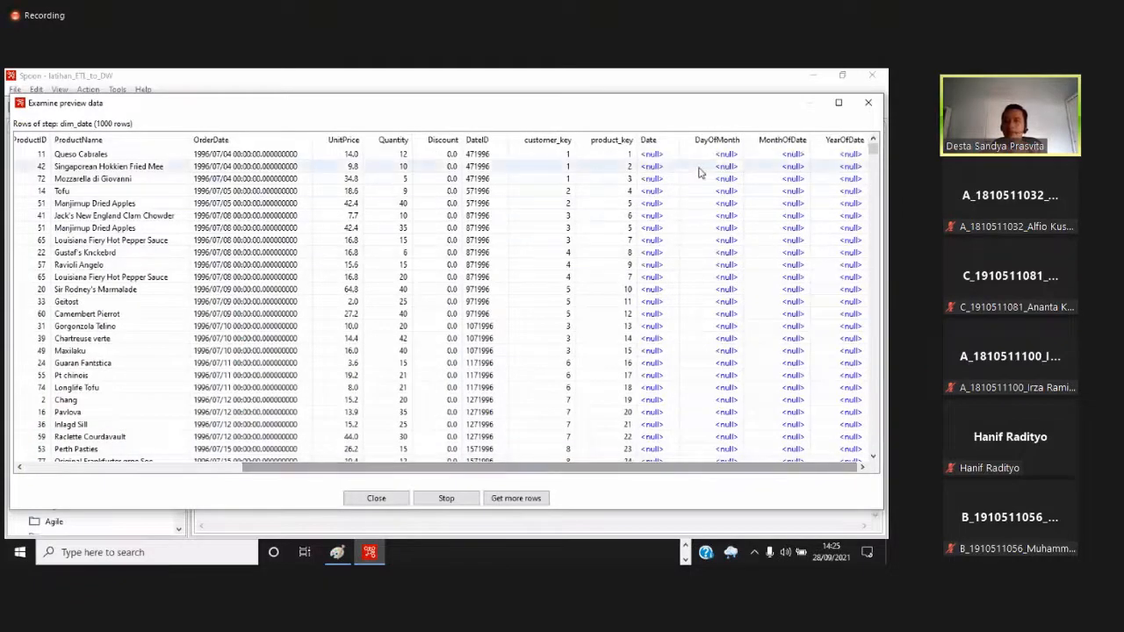
pyautogui.scroll(-2, 700, 172)
pyautogui.scroll(2, 772, 149)
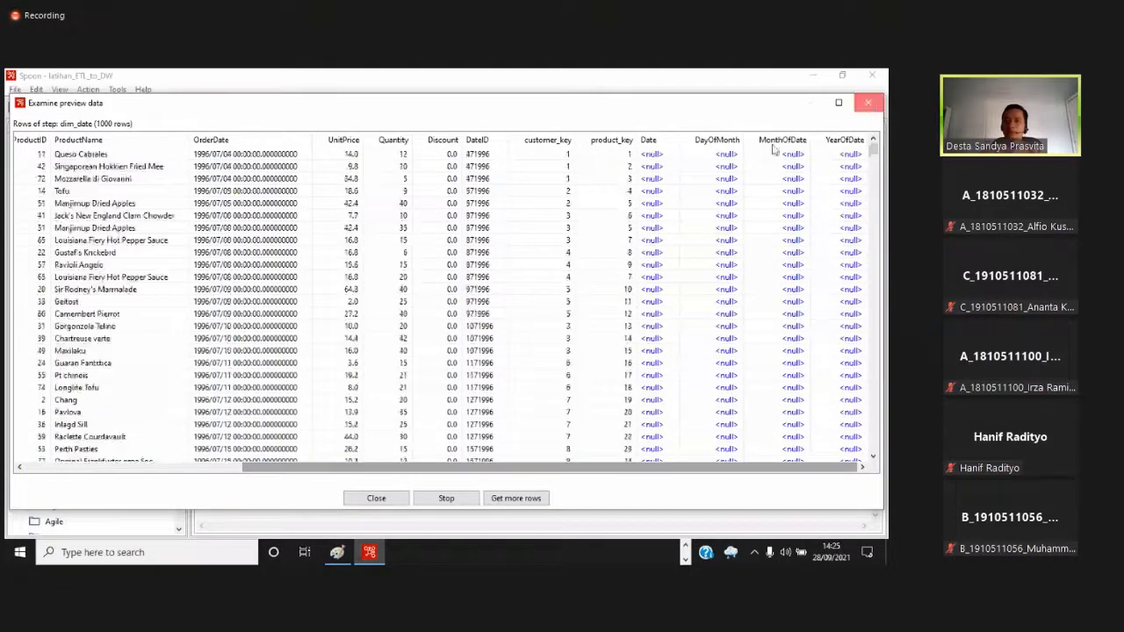
pyautogui.press('Escape')
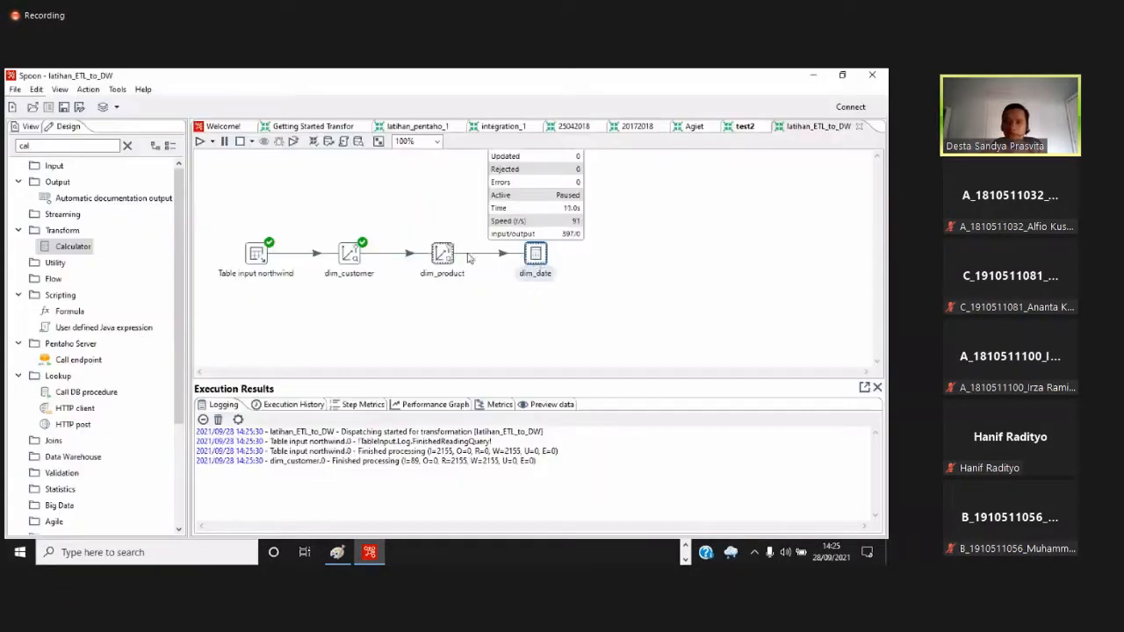
pyautogui.click(239, 142)
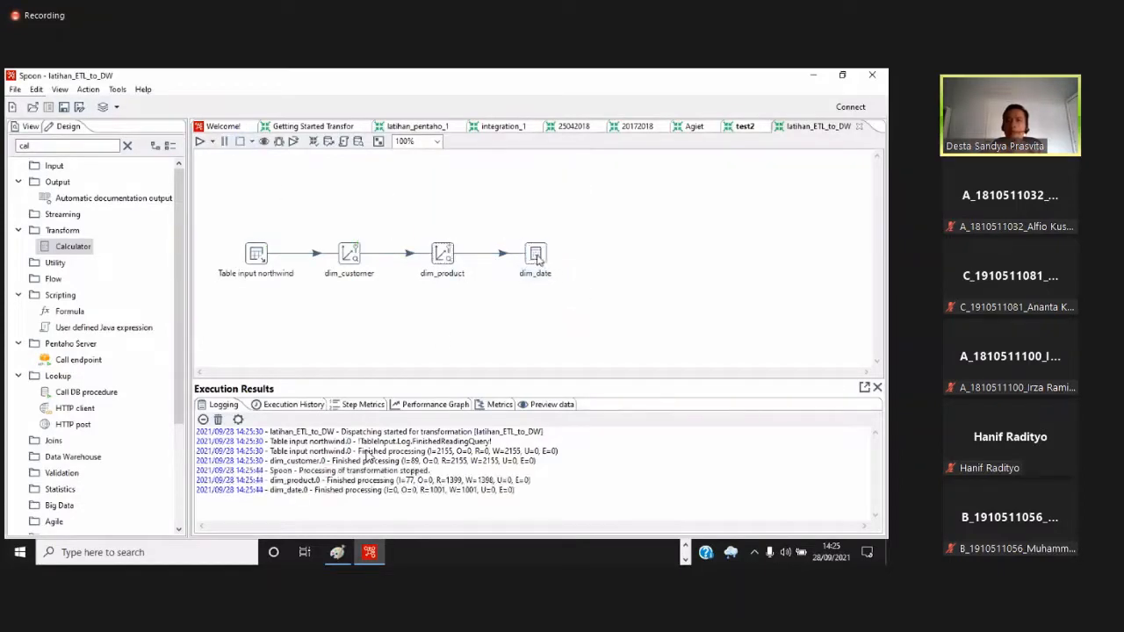
# Review the subTotal and grandTotal calculations in test2's Calculator step, and return to latihan_ETL_to_DW
pyautogui.click(744, 128)
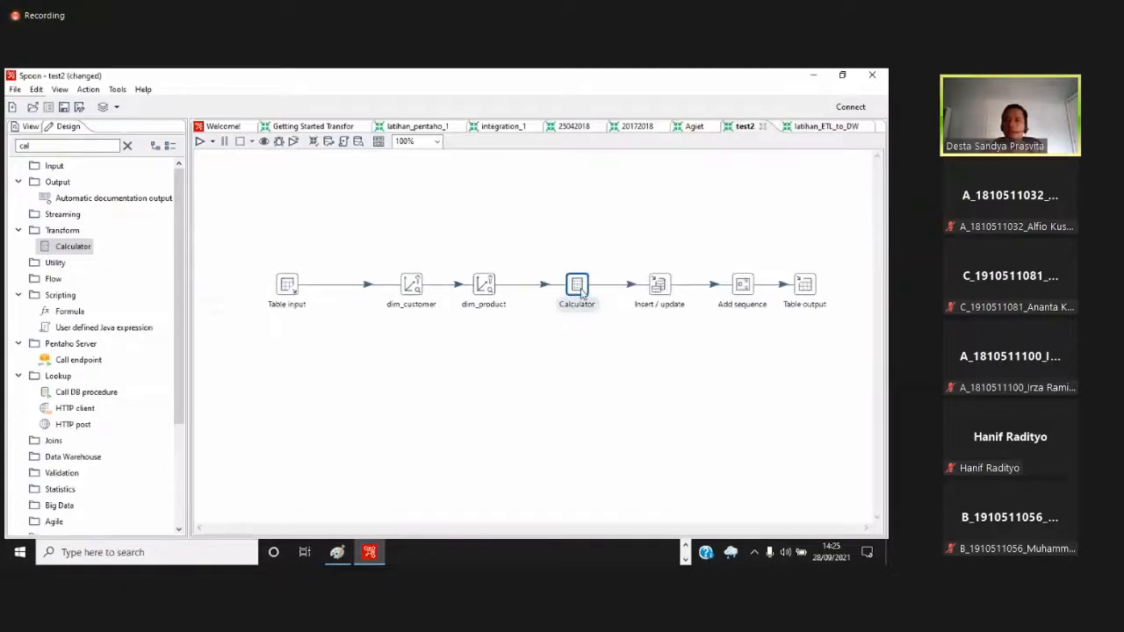
pyautogui.doubleClick(576, 286)
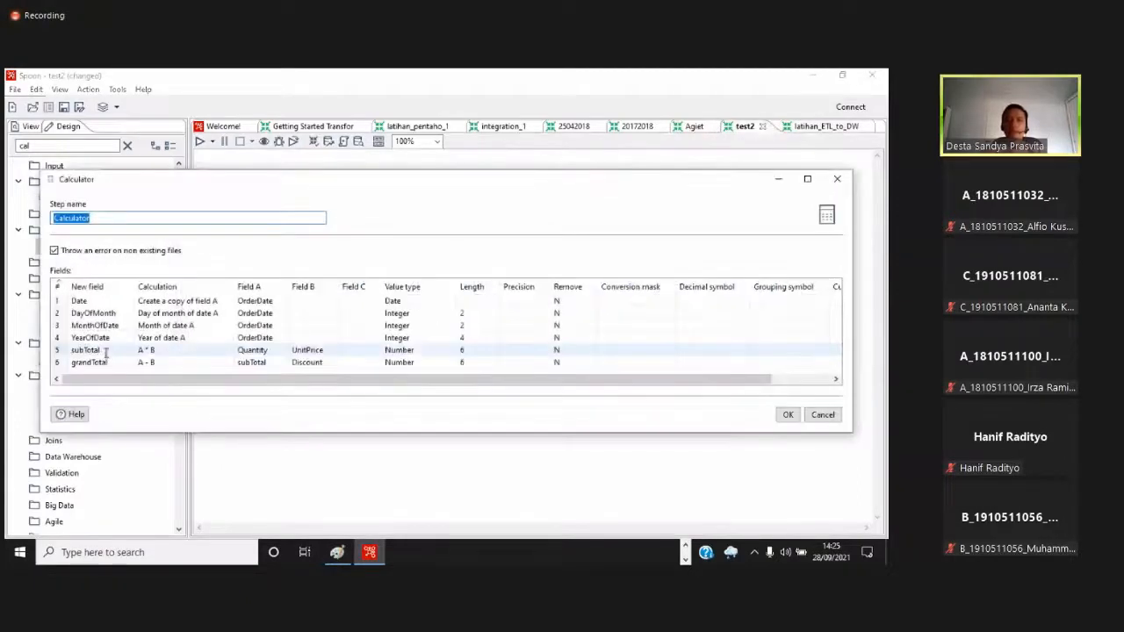
pyautogui.click(106, 350)
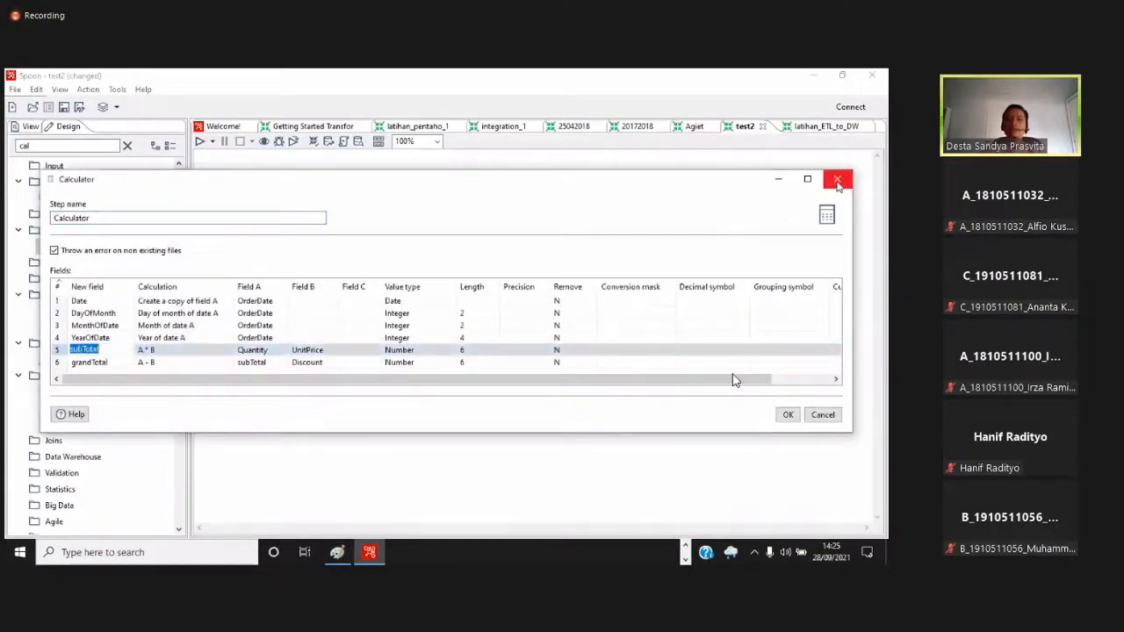
pyautogui.click(836, 182)
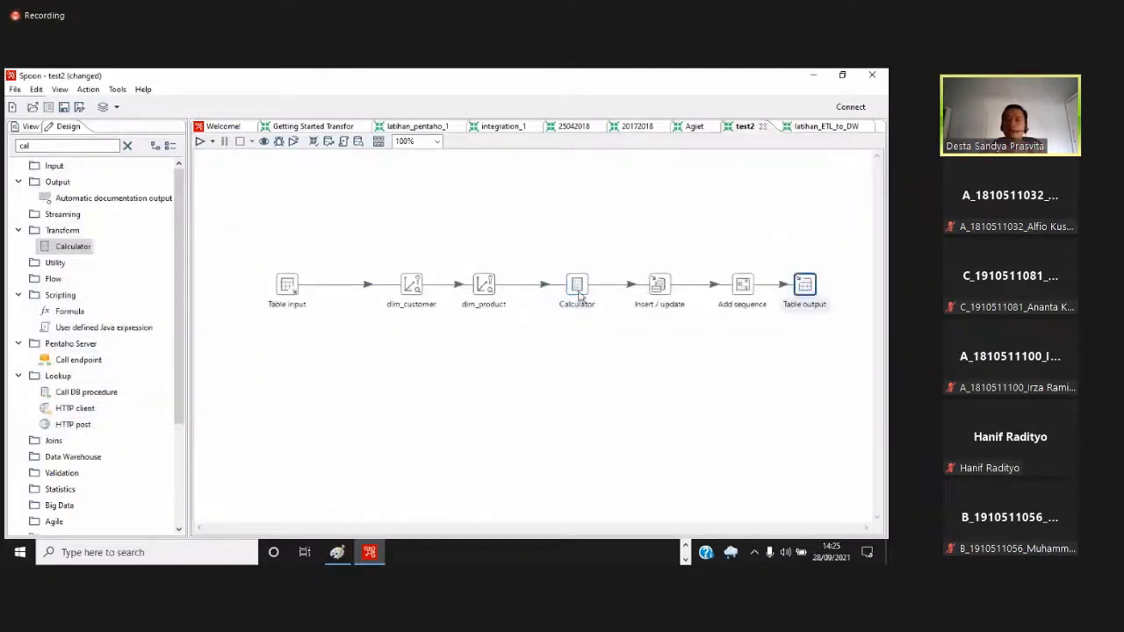
pyautogui.doubleClick(578, 288)
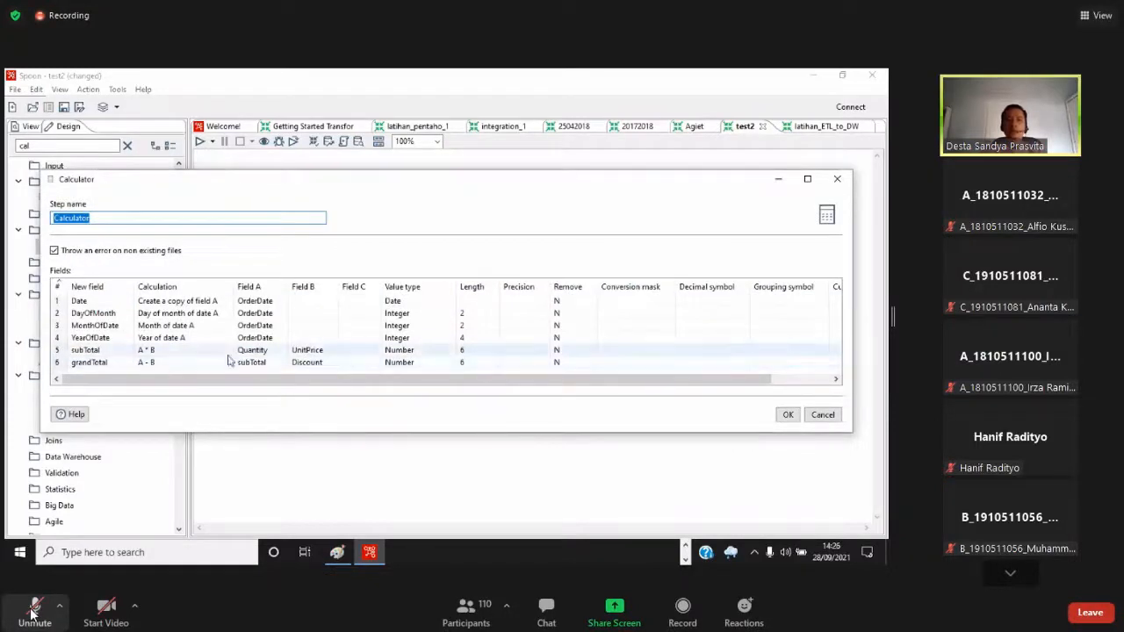
pyautogui.click(836, 179)
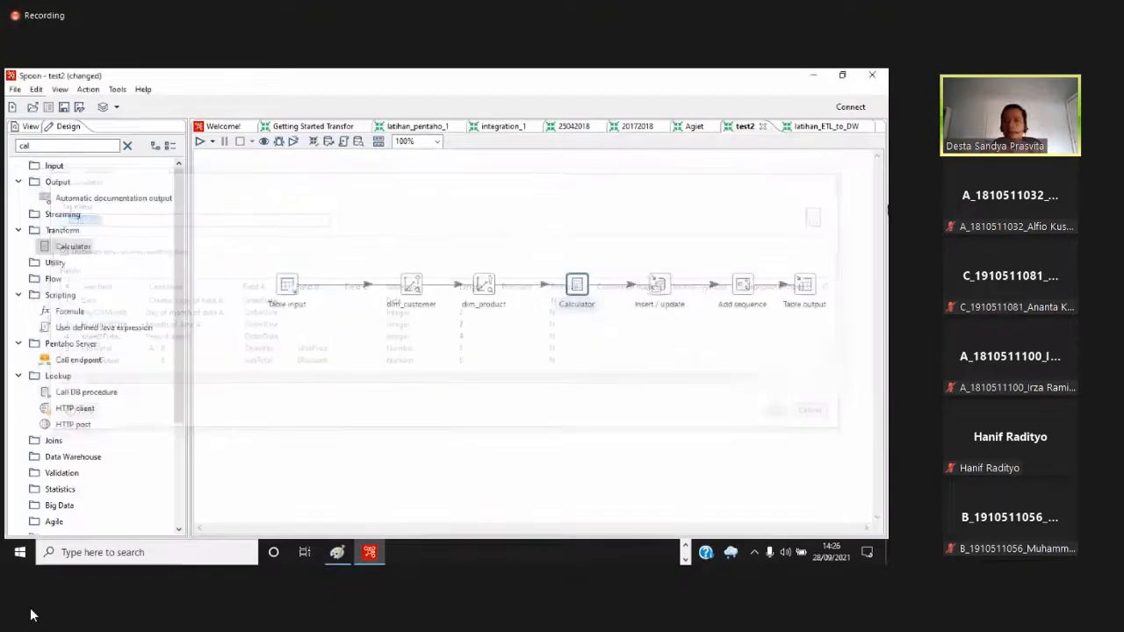
pyautogui.click(825, 128)
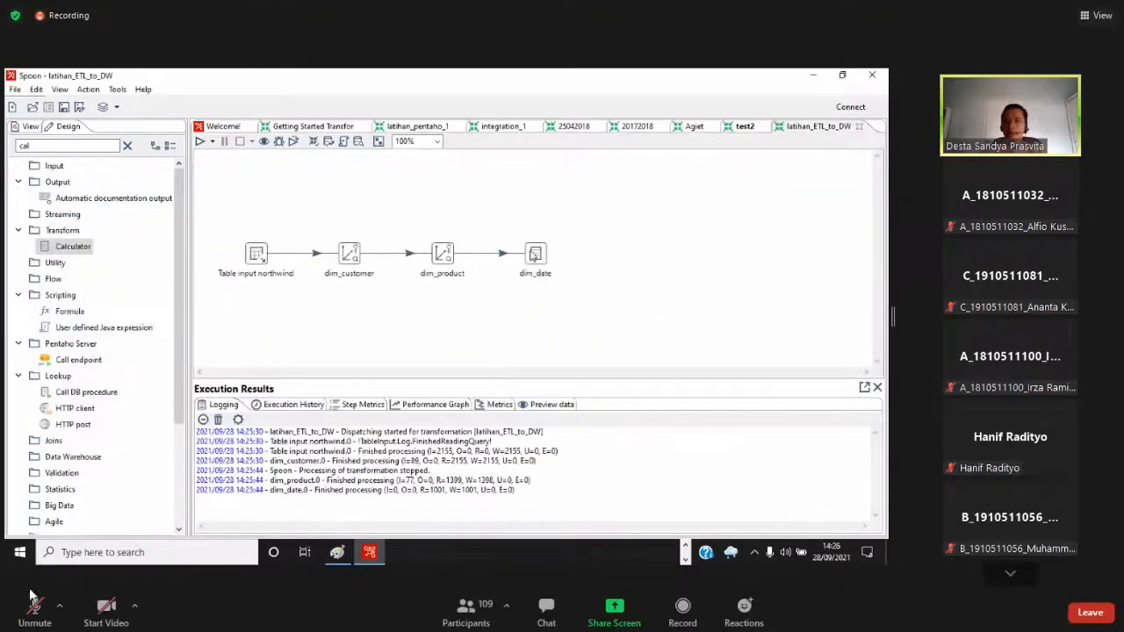
pyautogui.click(31, 619)
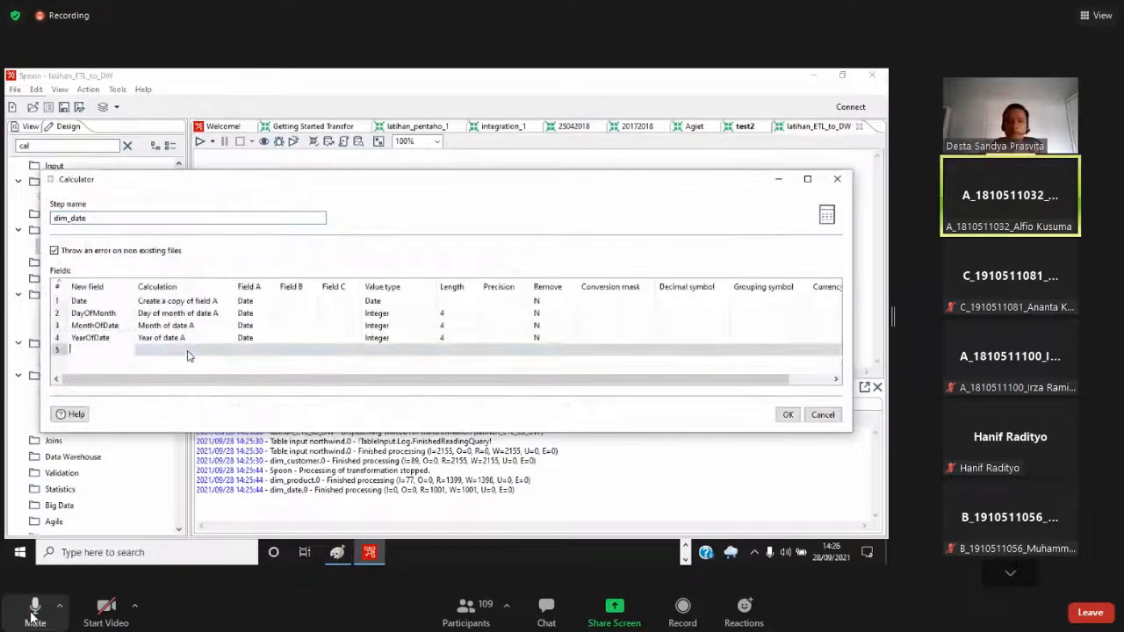
pyautogui.click(30, 619)
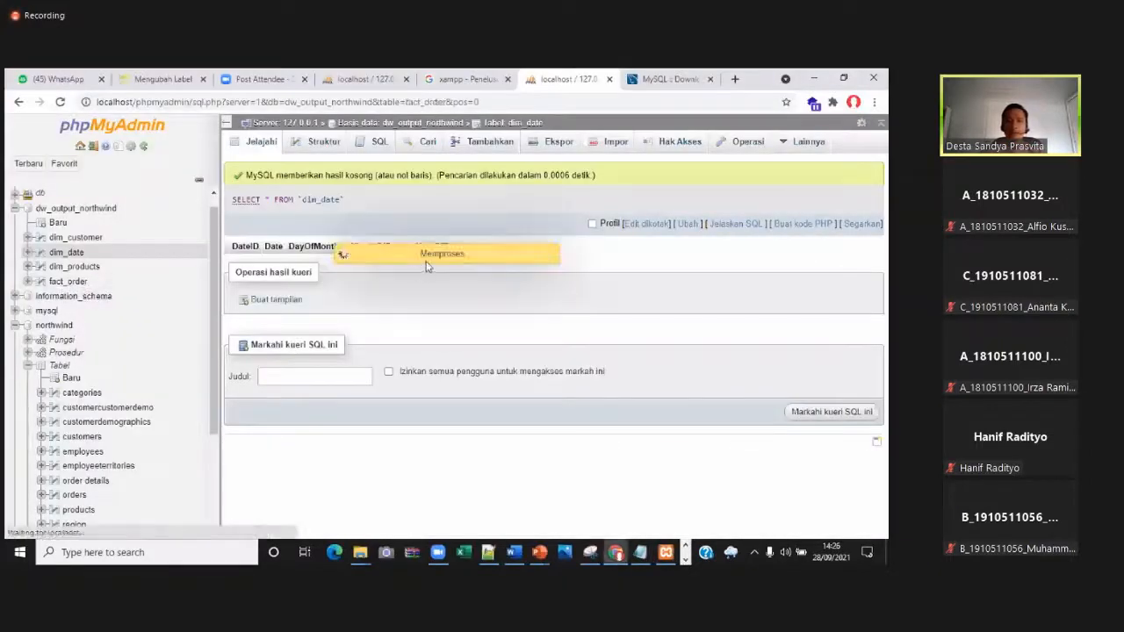
# Copy the grandTotal column name from the fact_order table, add it as a new dim_date calculator field below subTotal, and accept the settings
pyautogui.doubleClick(423, 249)
pyautogui.hotkey('ctrl', 'c')
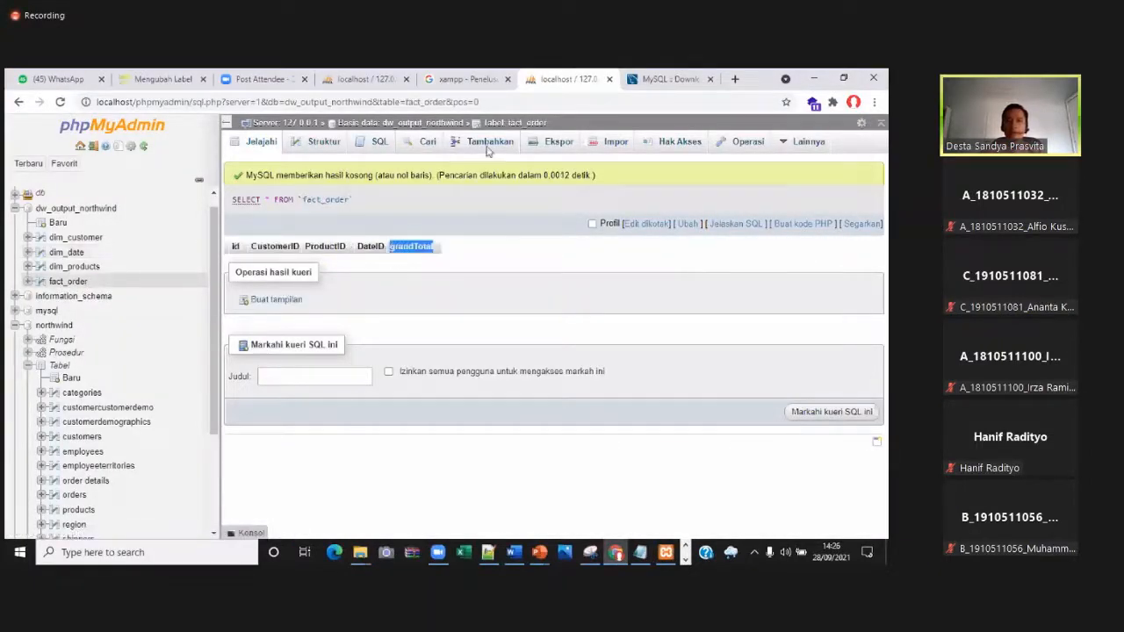
pyautogui.click(816, 76)
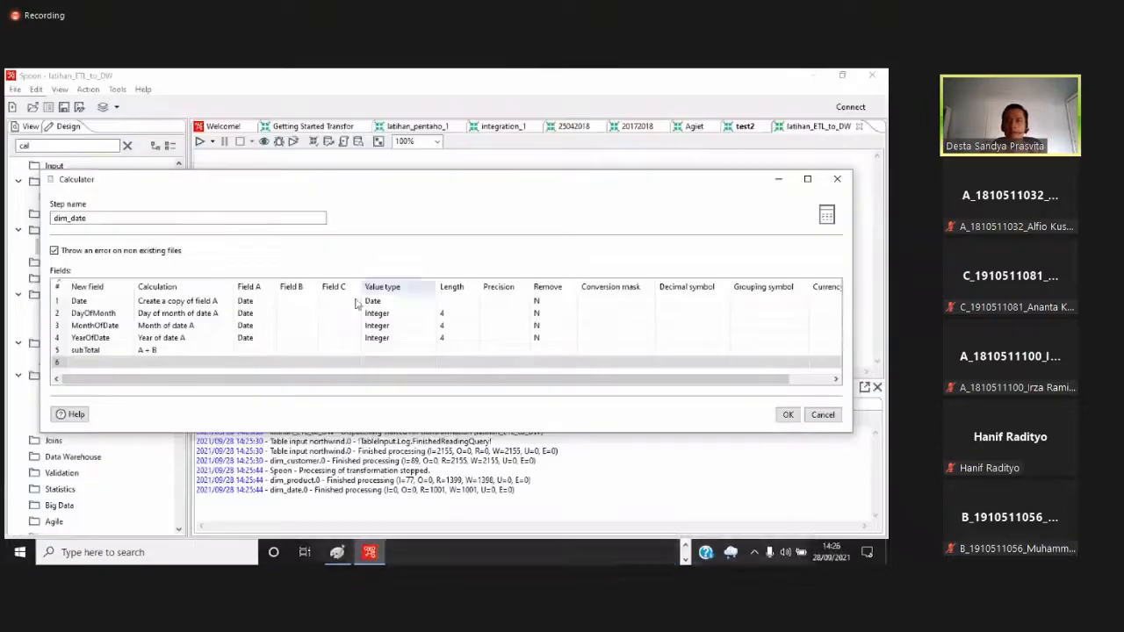
pyautogui.click(114, 362)
pyautogui.hotkey('ctrl', 'v')
pyautogui.click(787, 415)
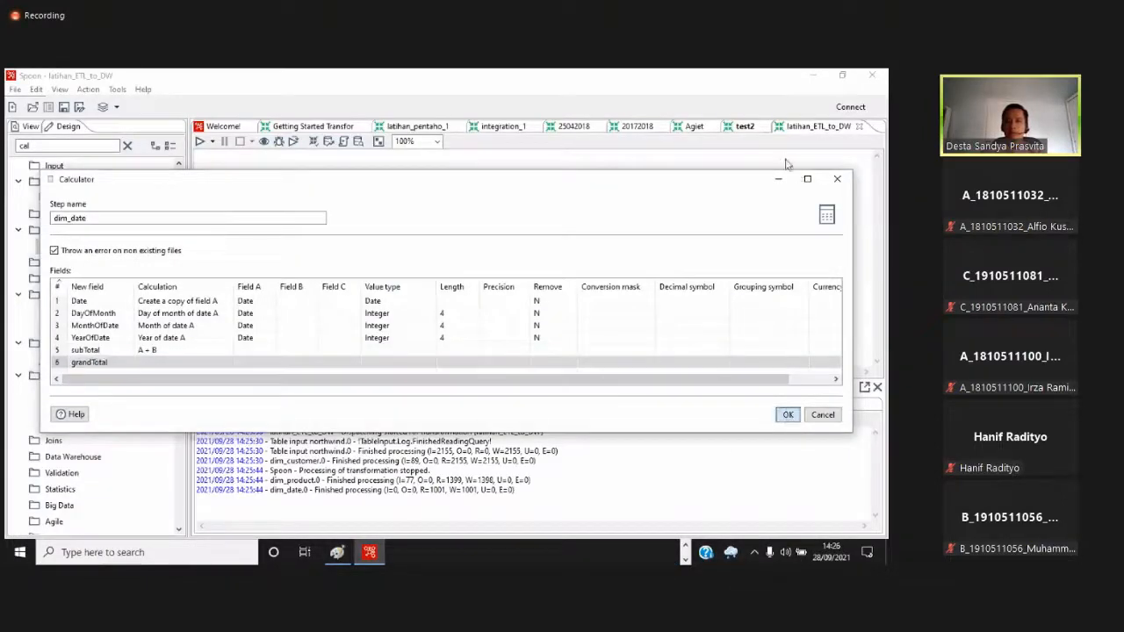
# Check which operators and input fields subTotal and grandTotal use in test2's Calculator step, and return to latihan_ETL_to_DW
pyautogui.doubleClick(577, 286)
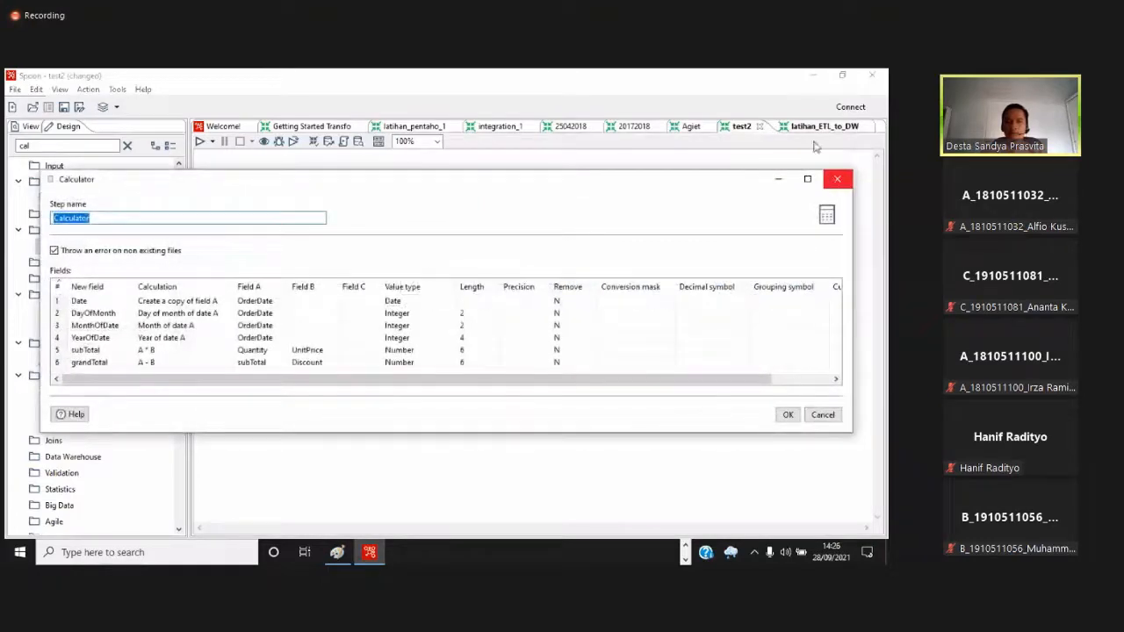
pyautogui.click(836, 179)
pyautogui.click(810, 128)
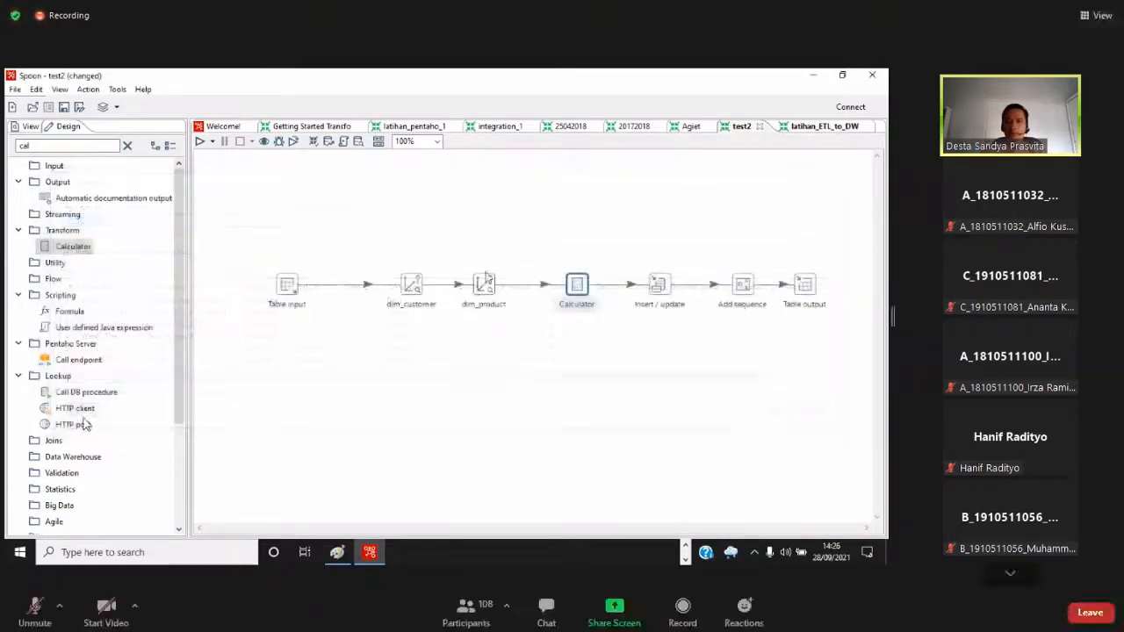
# Set the dim_date calculation types to A * B for subTotal and A - B for grandTotal
pyautogui.click(169, 350)
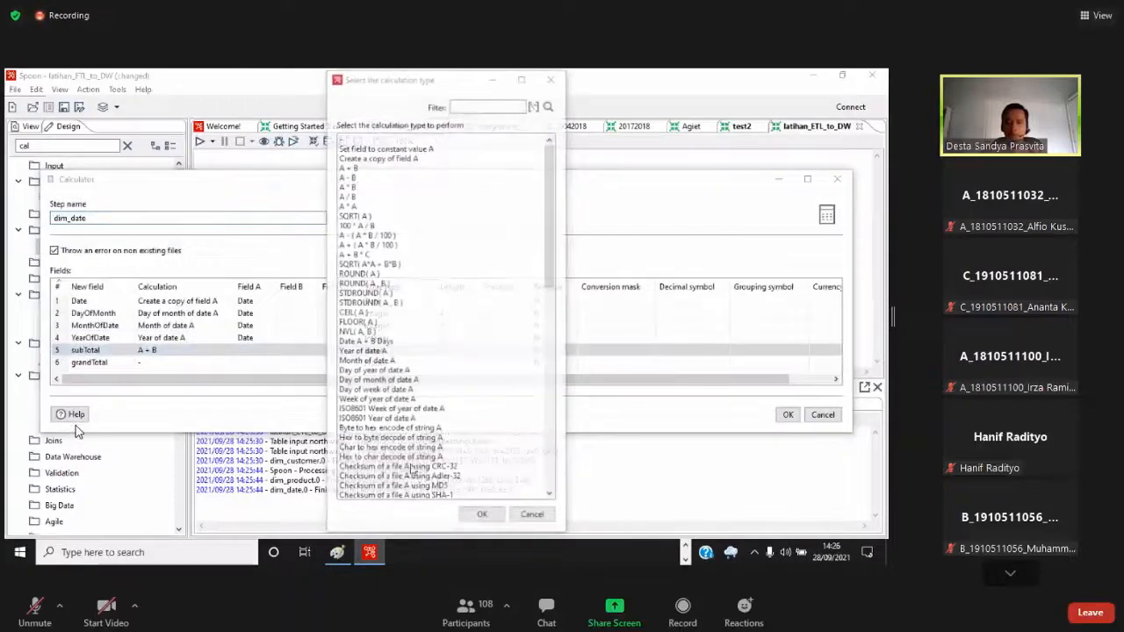
pyautogui.click(349, 187)
pyautogui.click(472, 516)
pyautogui.click(182, 364)
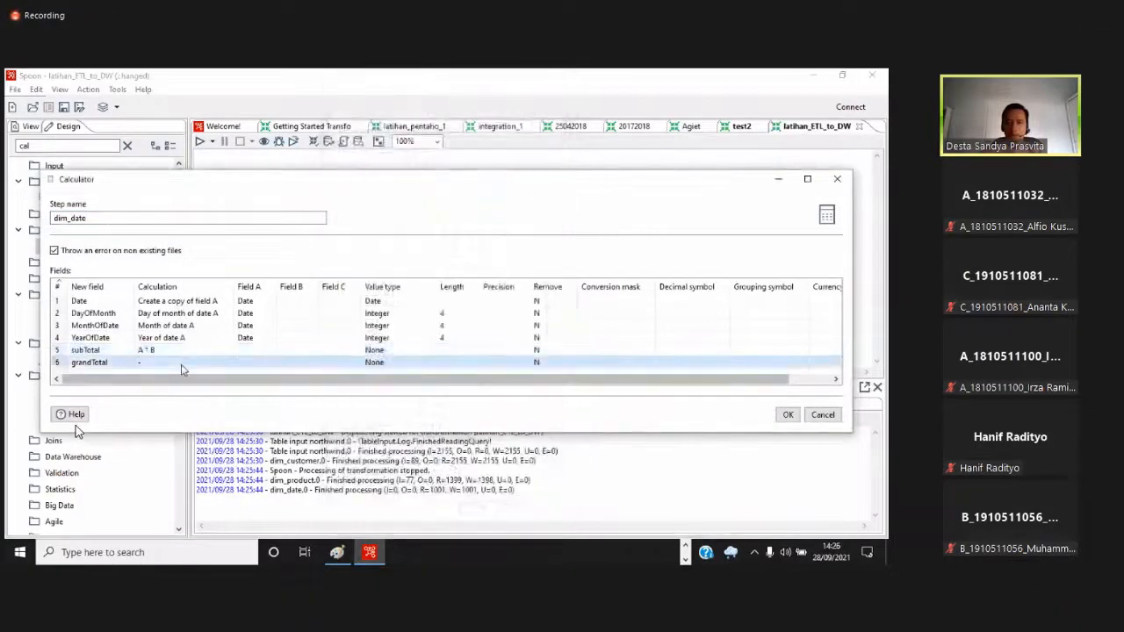
pyautogui.click(182, 369)
pyautogui.click(347, 176)
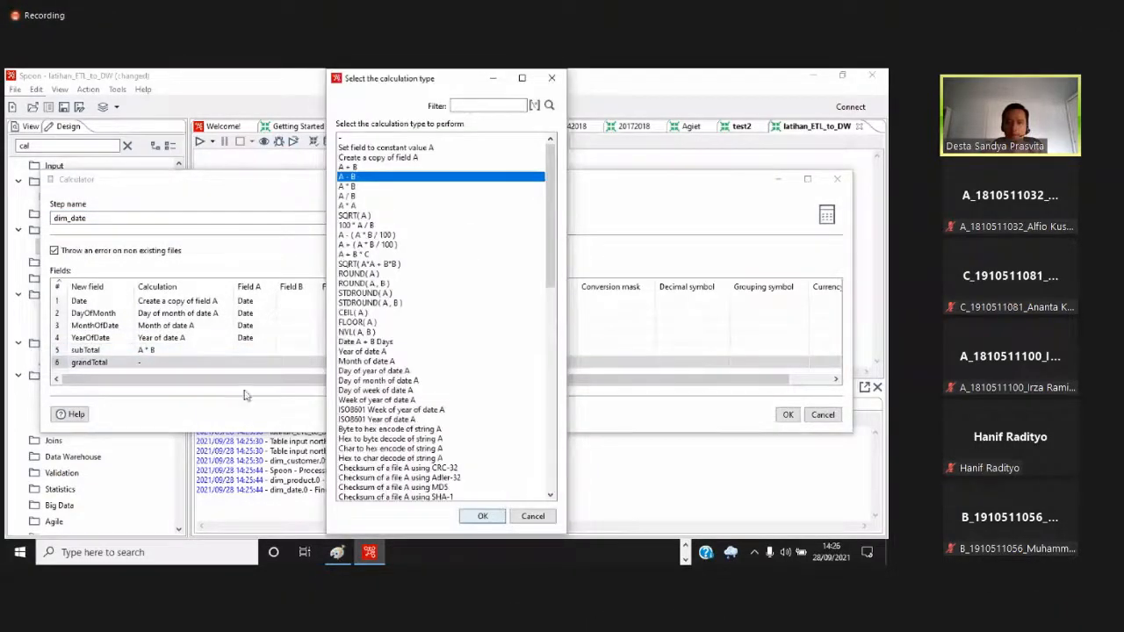
pyautogui.click(482, 515)
# Assign UnitPrice and Quantity as fields A and B of subTotal, and subTotal and Discount as those of grandTotal
pyautogui.click(268, 350)
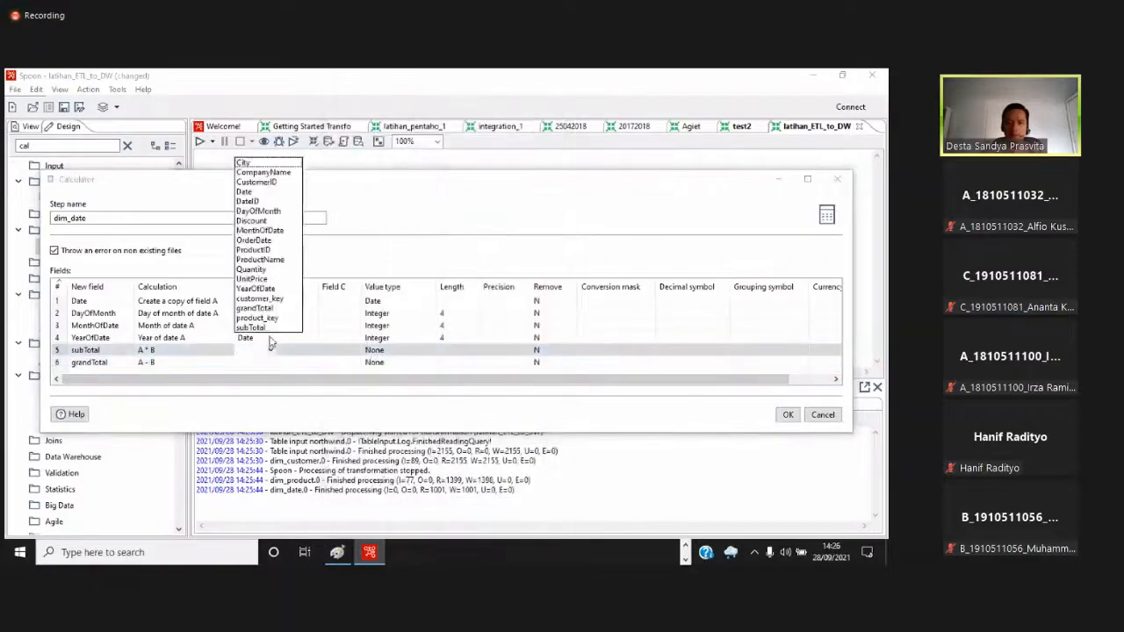
pyautogui.click(274, 279)
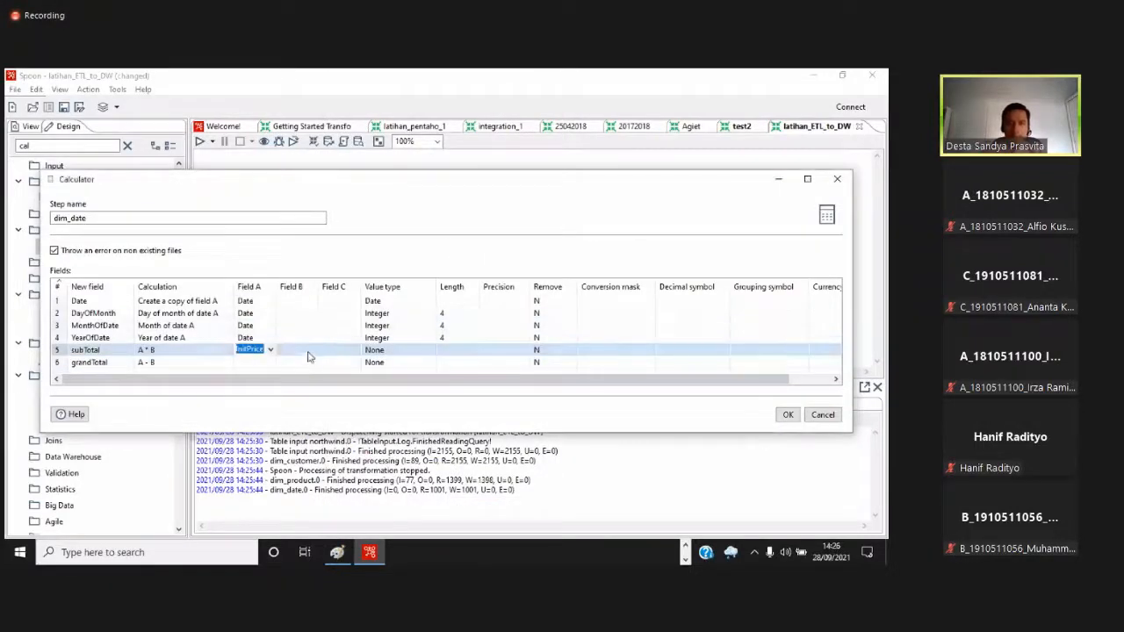
pyautogui.click(318, 351)
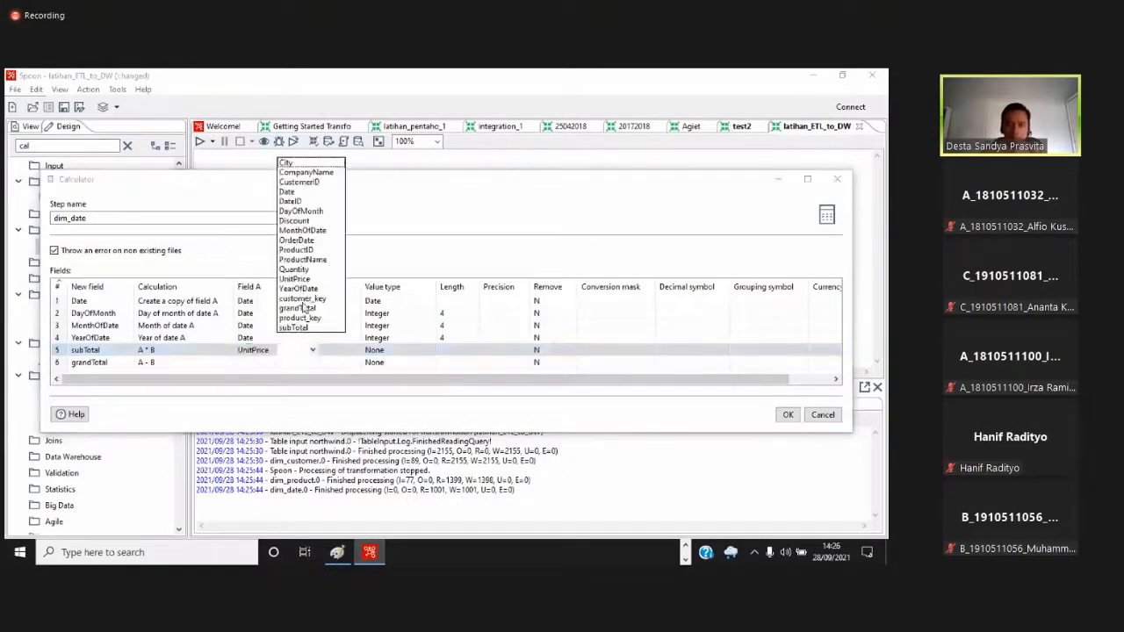
pyautogui.click(299, 270)
pyautogui.click(263, 362)
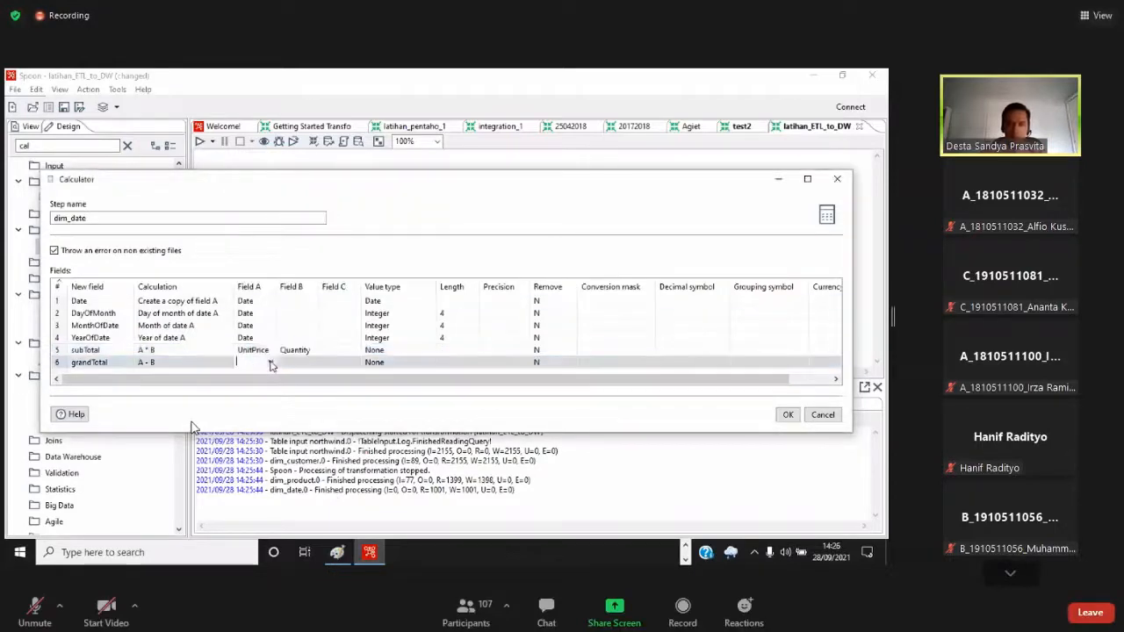
pyautogui.click(276, 346)
pyautogui.click(294, 362)
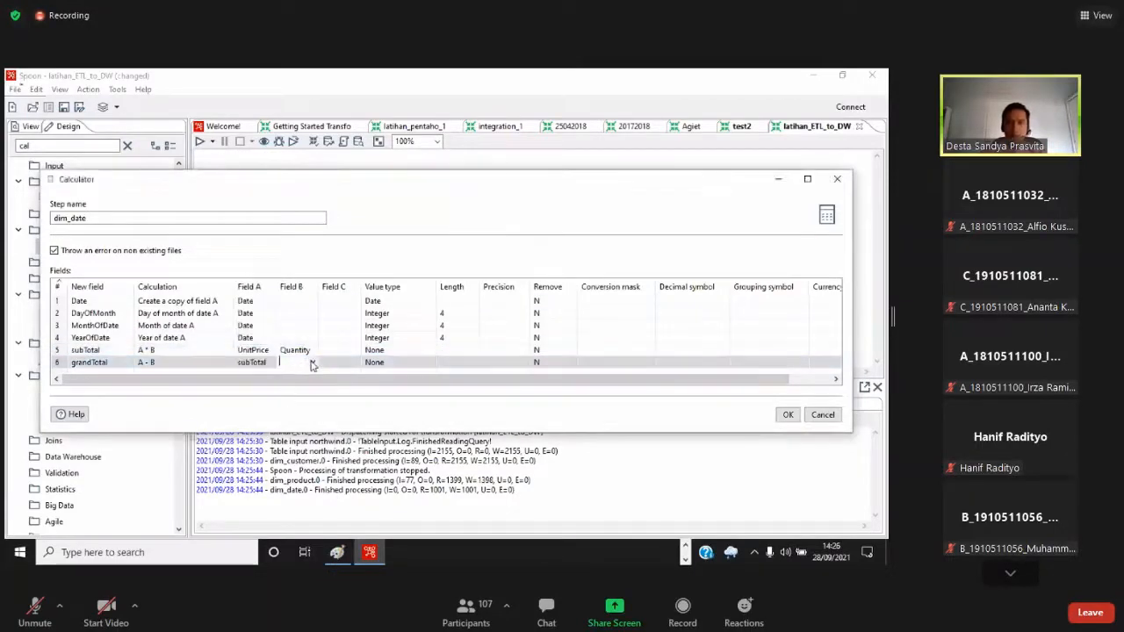
pyautogui.click(310, 360)
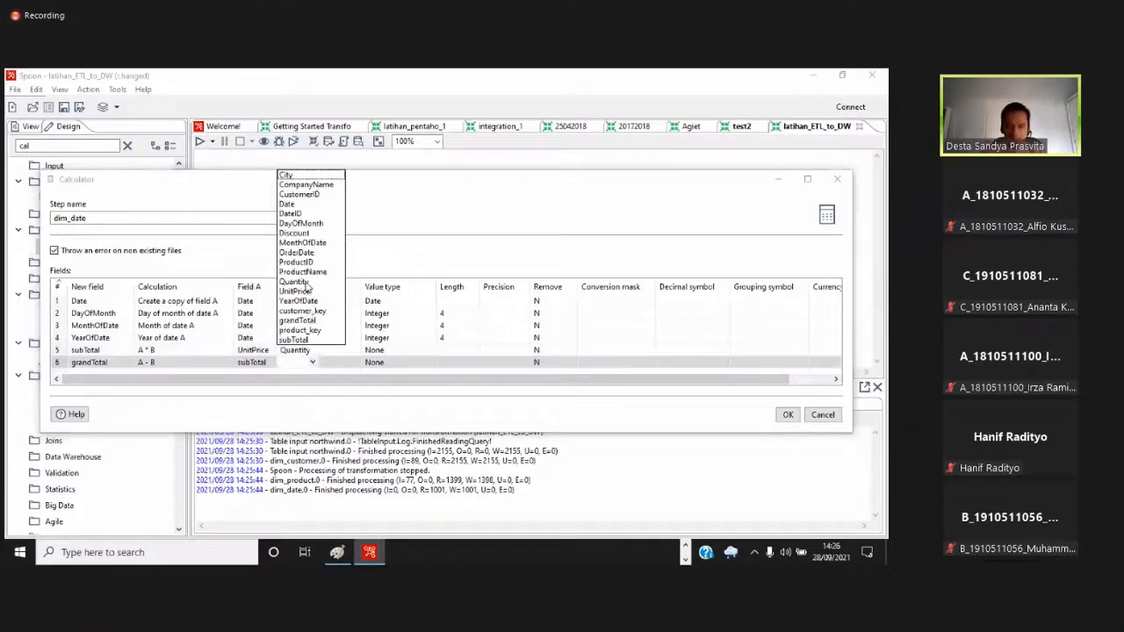
pyautogui.click(313, 234)
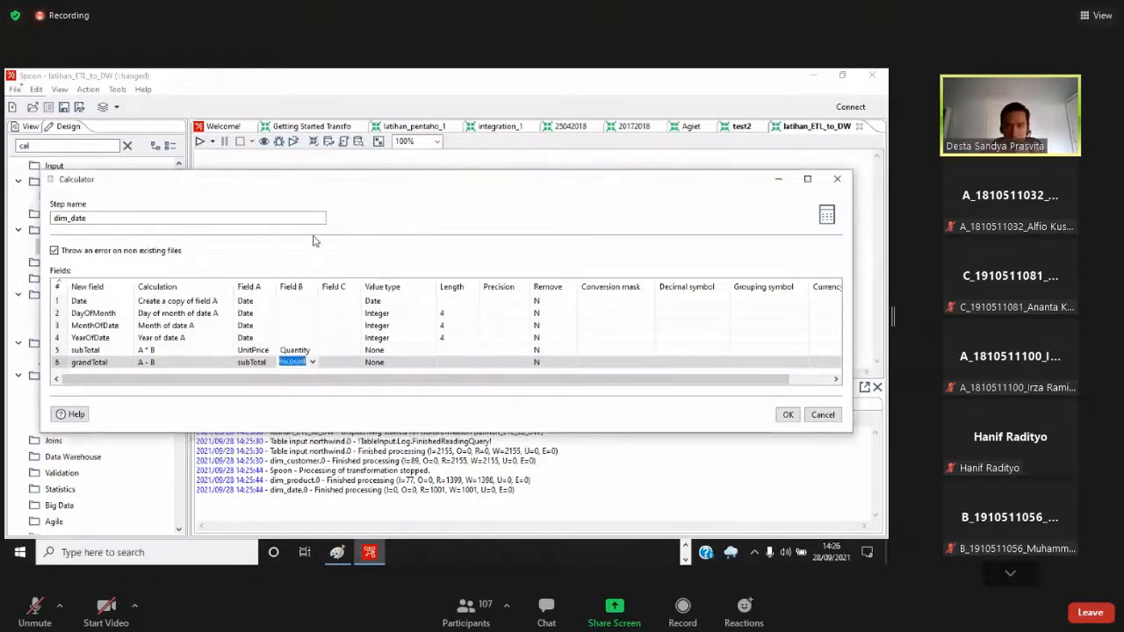
# Set the value type to Integer and the length to 8 for both subTotal and grandTotal
pyautogui.click(418, 353)
pyautogui.click(429, 351)
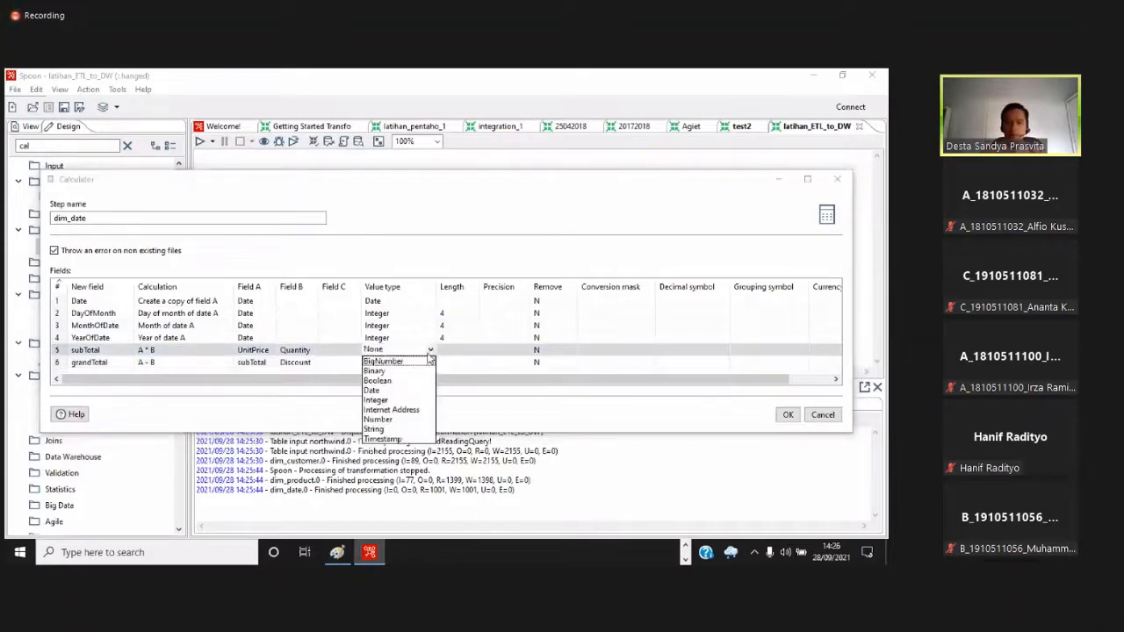
pyautogui.click(389, 401)
pyautogui.click(398, 362)
pyautogui.click(431, 363)
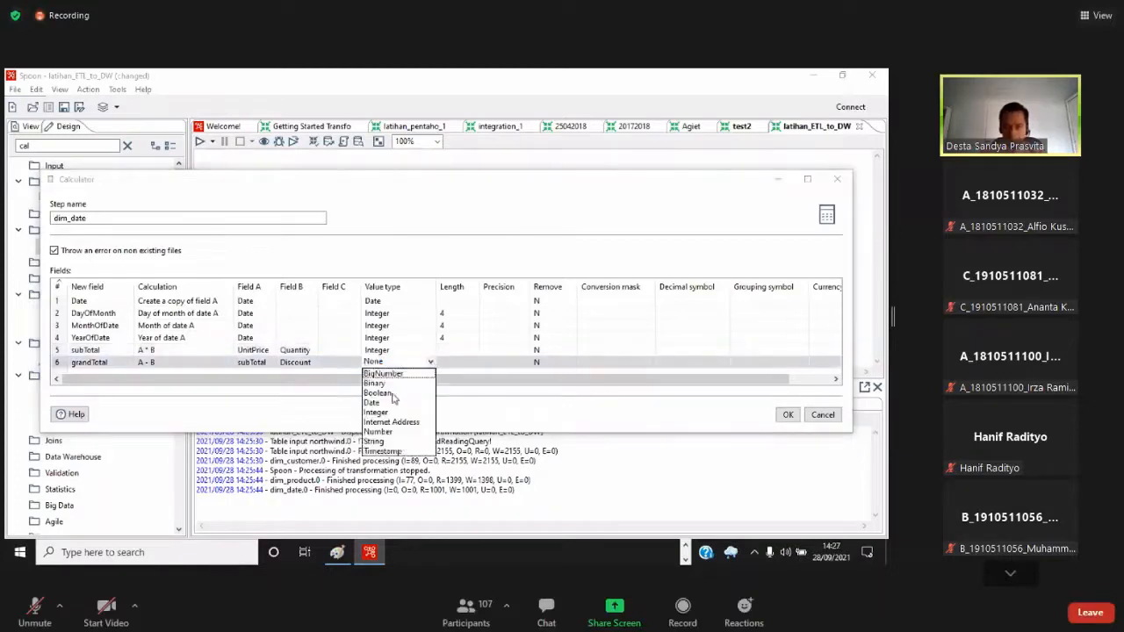
pyautogui.click(376, 412)
pyautogui.click(448, 351)
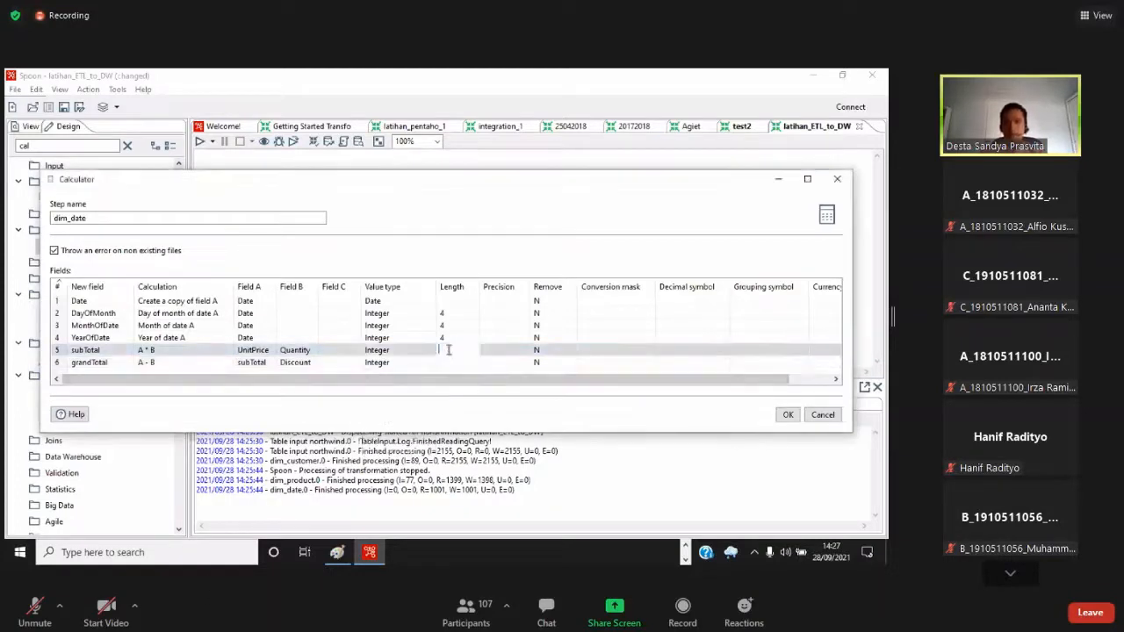
pyautogui.write('8')
pyautogui.write('8')
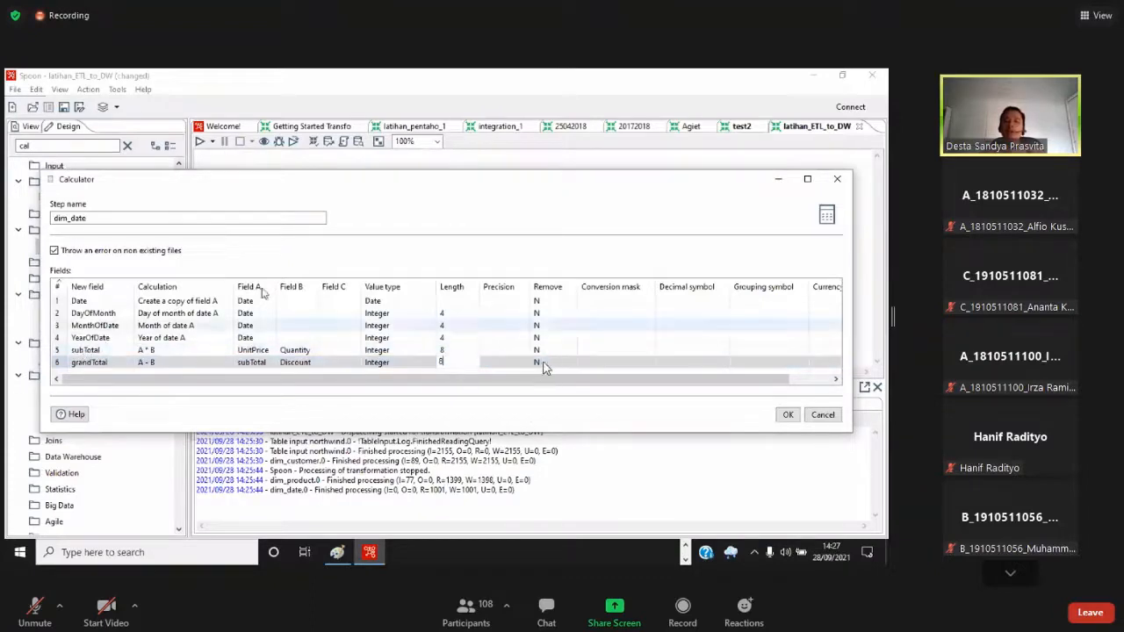
pyautogui.moveTo(395, 179); pyautogui.dragTo(444, 335)
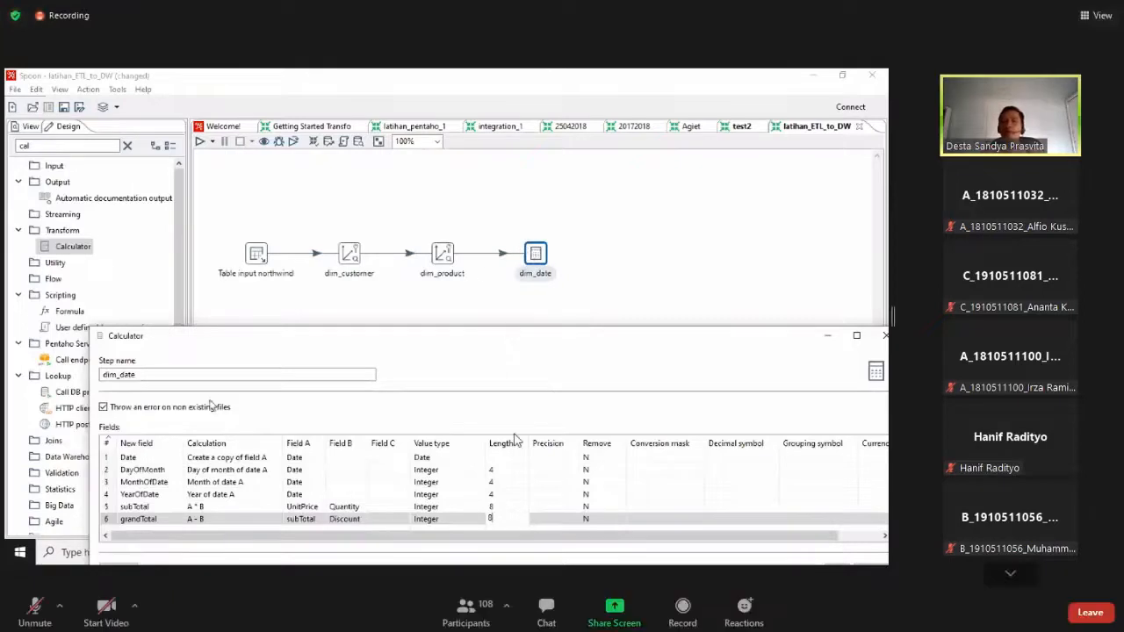
pyautogui.moveTo(507, 338); pyautogui.dragTo(491, 262)
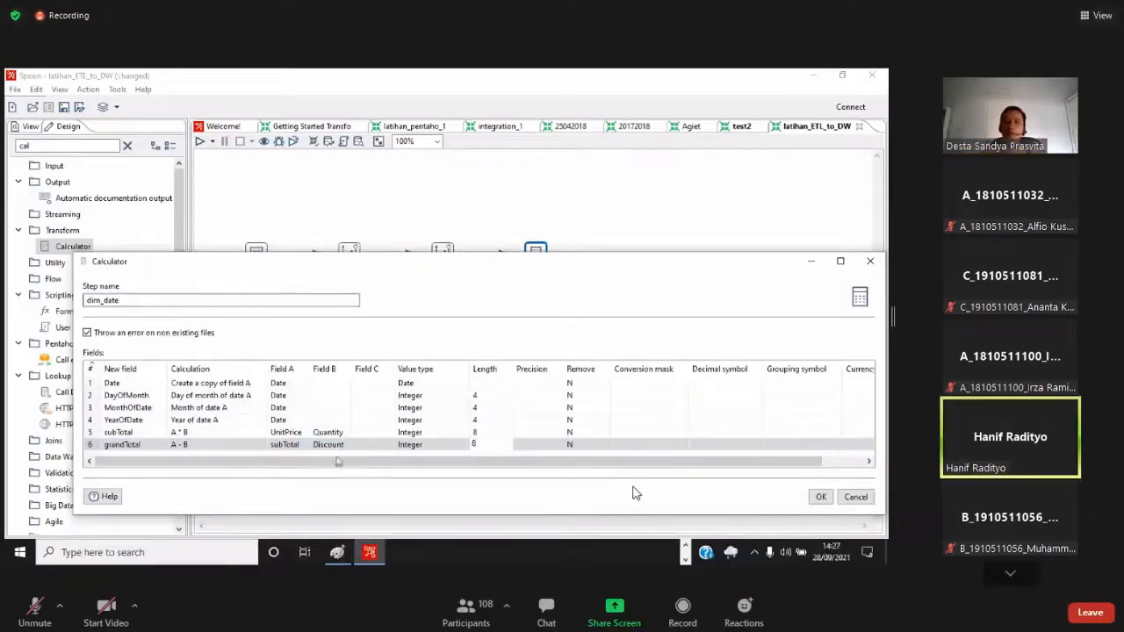
pyautogui.moveTo(329, 266); pyautogui.dragTo(306, 214)
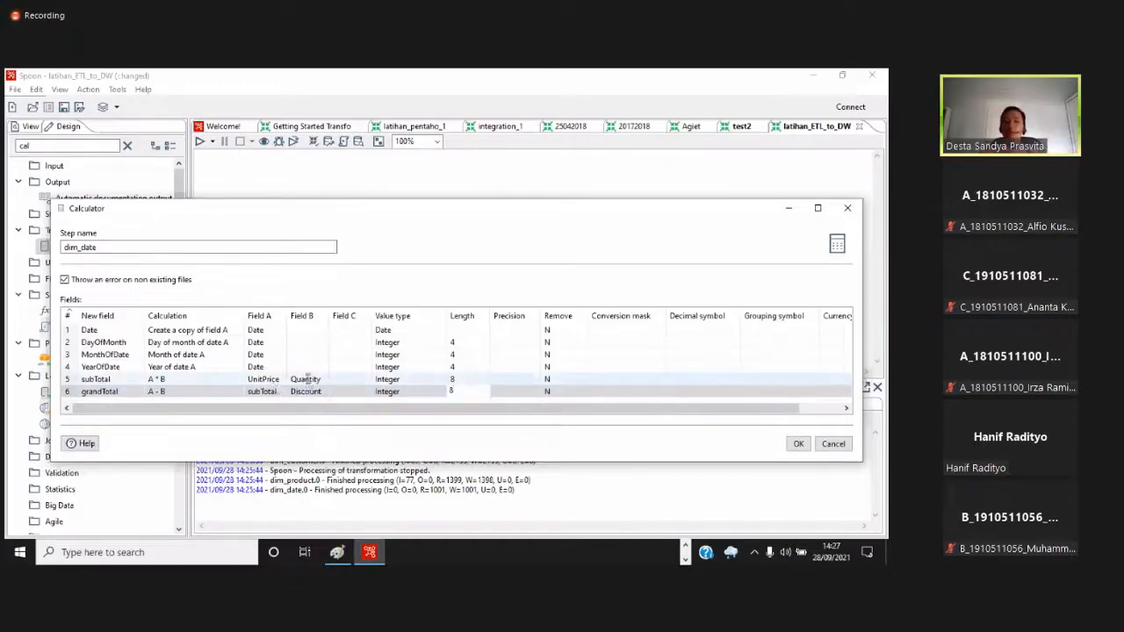
pyautogui.click(306, 380)
pyautogui.click(323, 379)
pyautogui.click(308, 311)
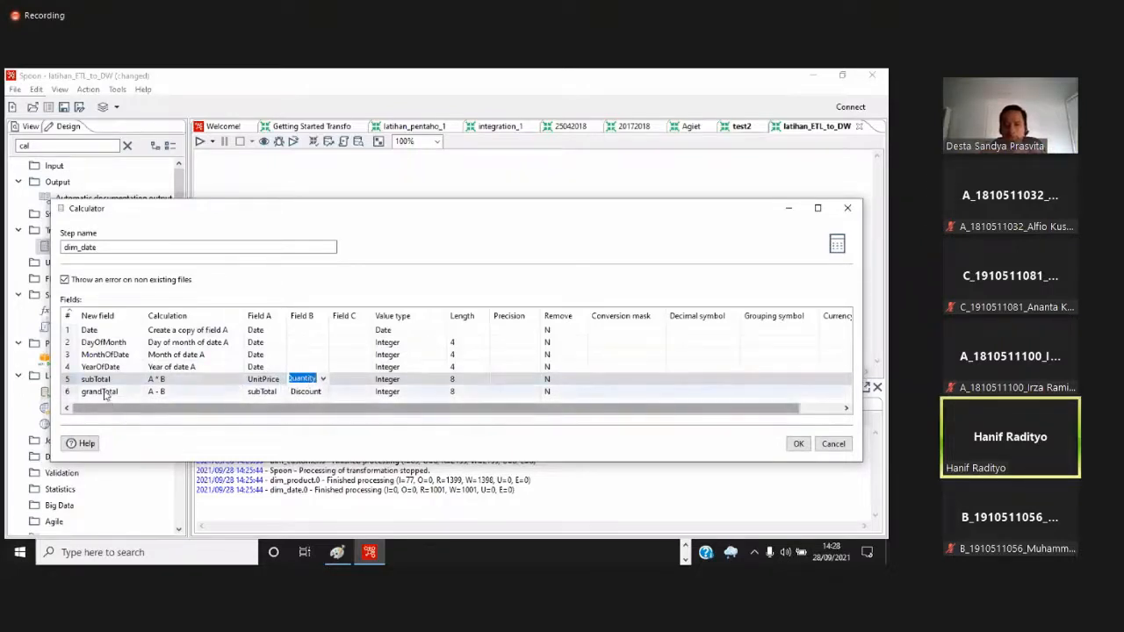
# Accept the dim_date calculator settings, then save and run the transformation with the Pentaho local configuration
pyautogui.click(797, 443)
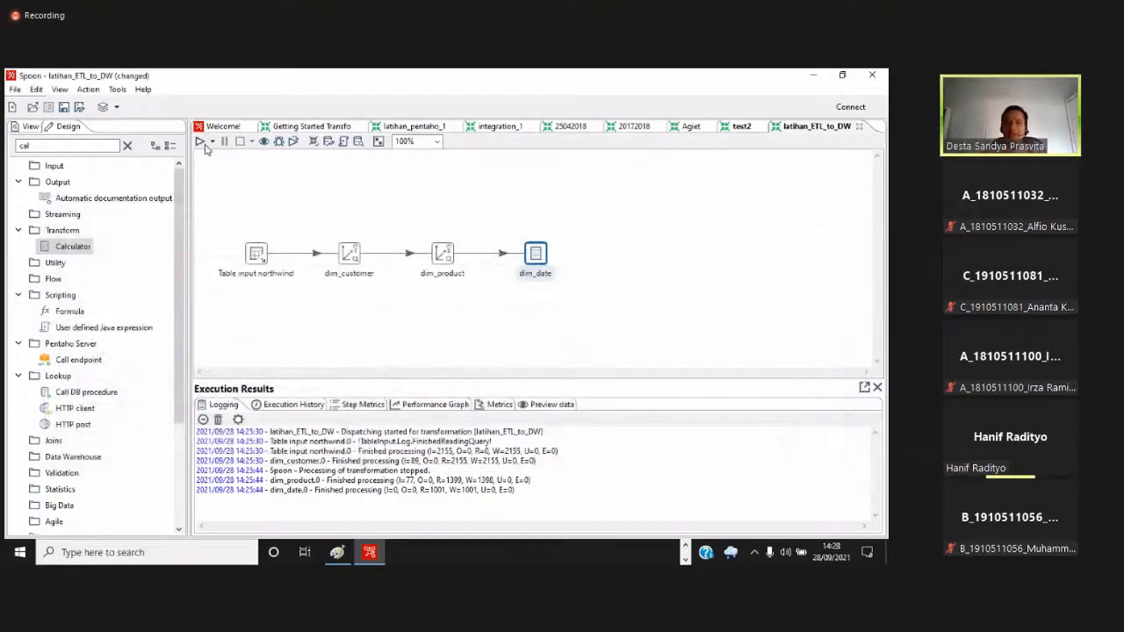
pyautogui.click(200, 141)
pyautogui.click(602, 458)
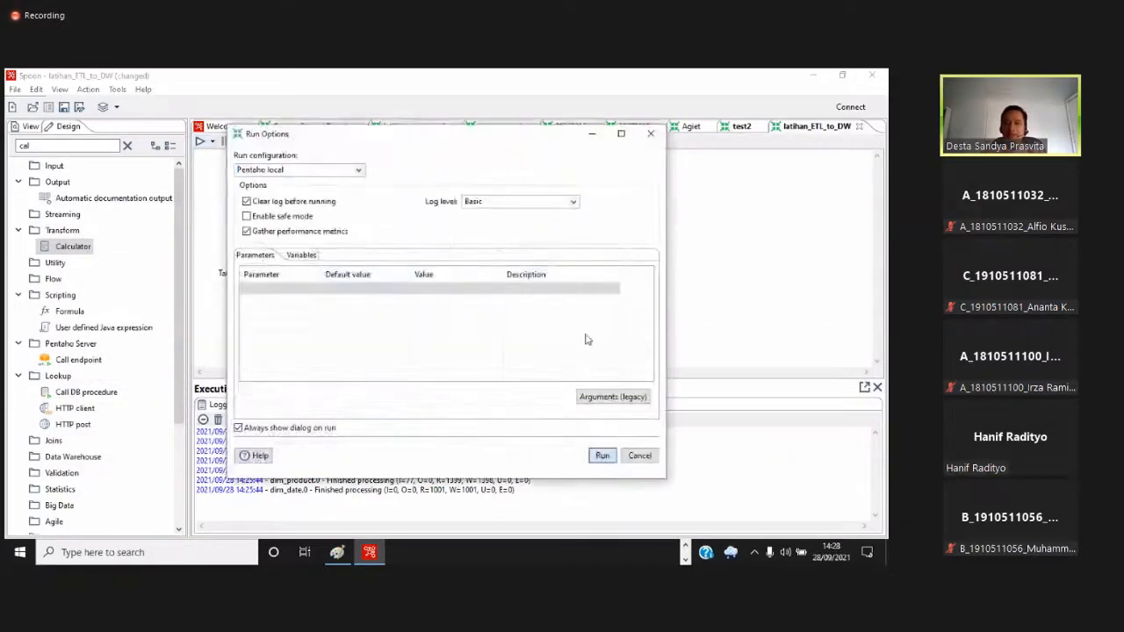
pyautogui.click(514, 325)
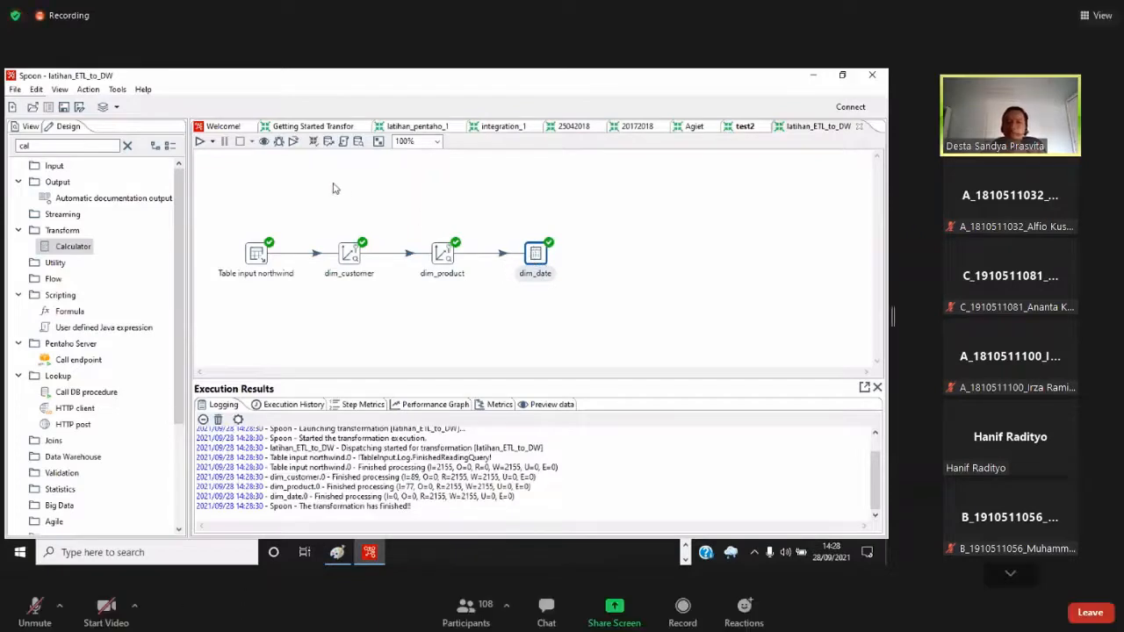
# Preview 1000 rows of dim_date, examine the calculated columns, close the preview and stop the transformation
pyautogui.rightClick(544, 254)
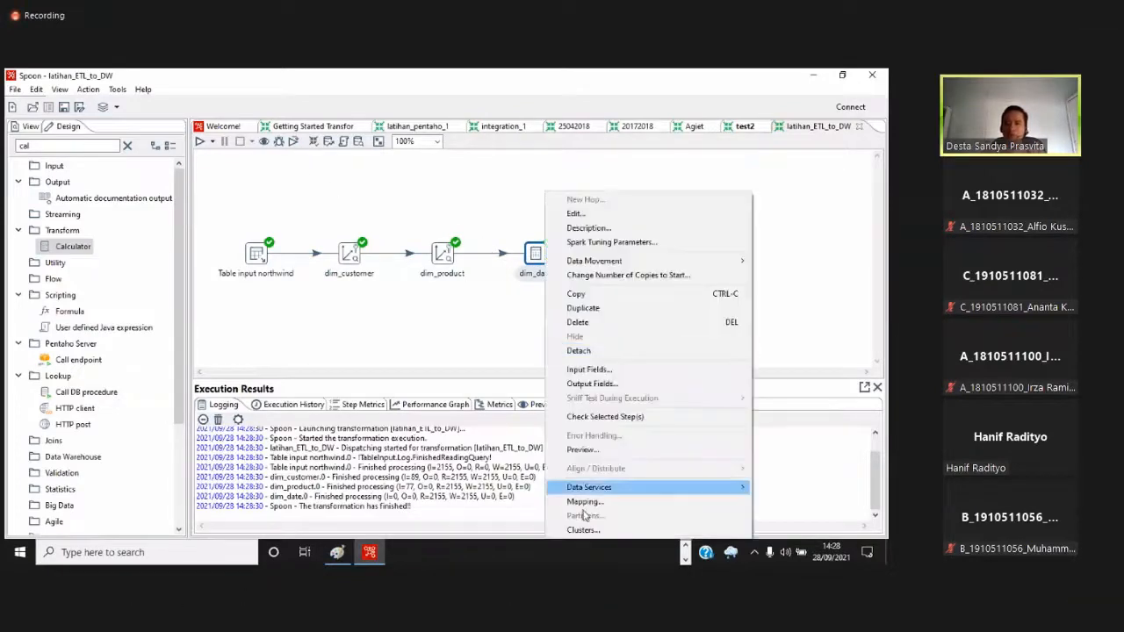
pyautogui.click(596, 449)
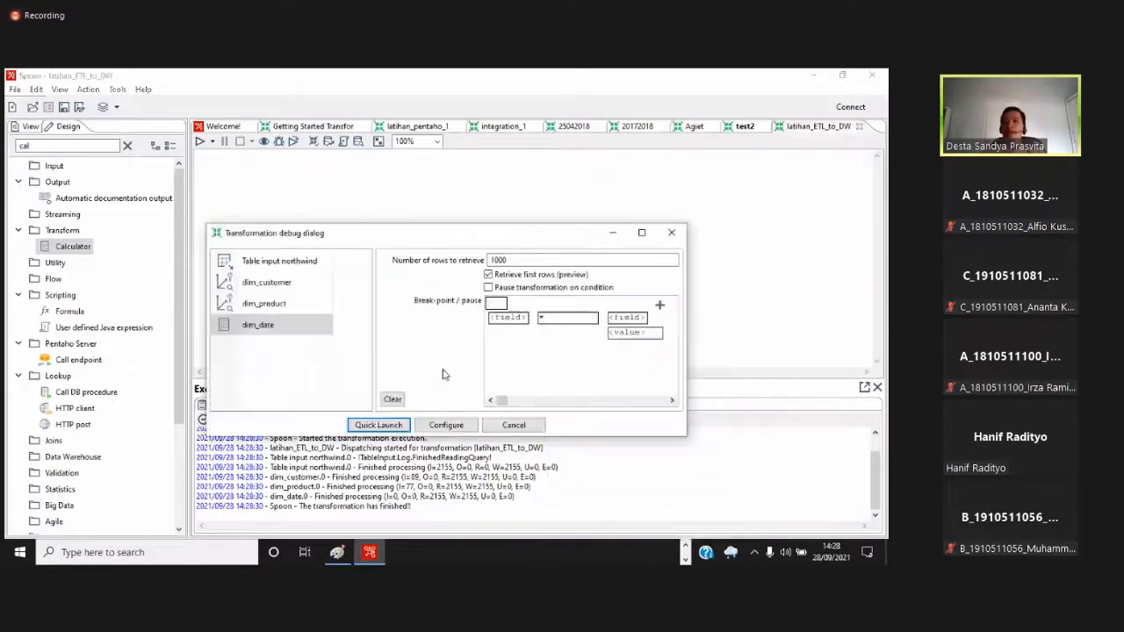
pyautogui.click(399, 426)
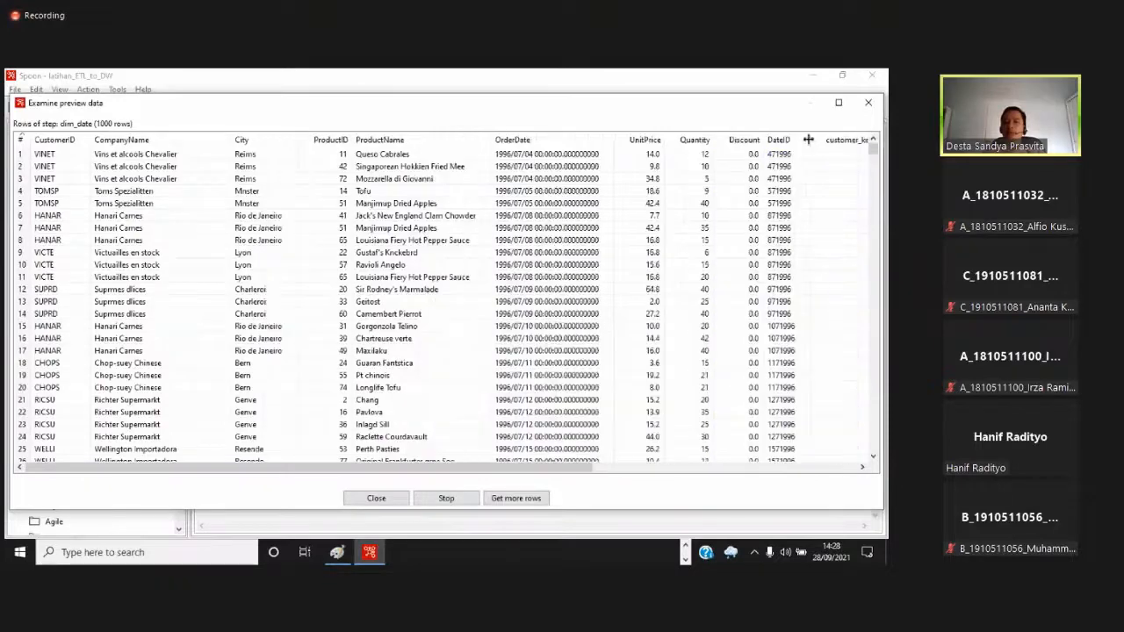
pyautogui.moveTo(581, 467); pyautogui.dragTo(849, 467)
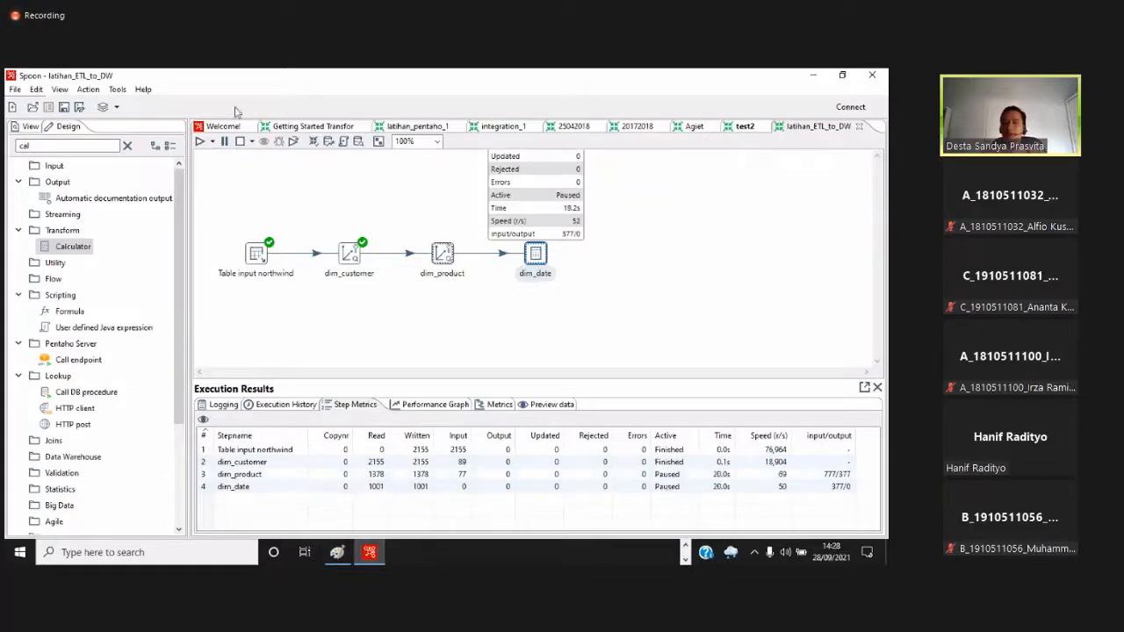
pyautogui.click(240, 143)
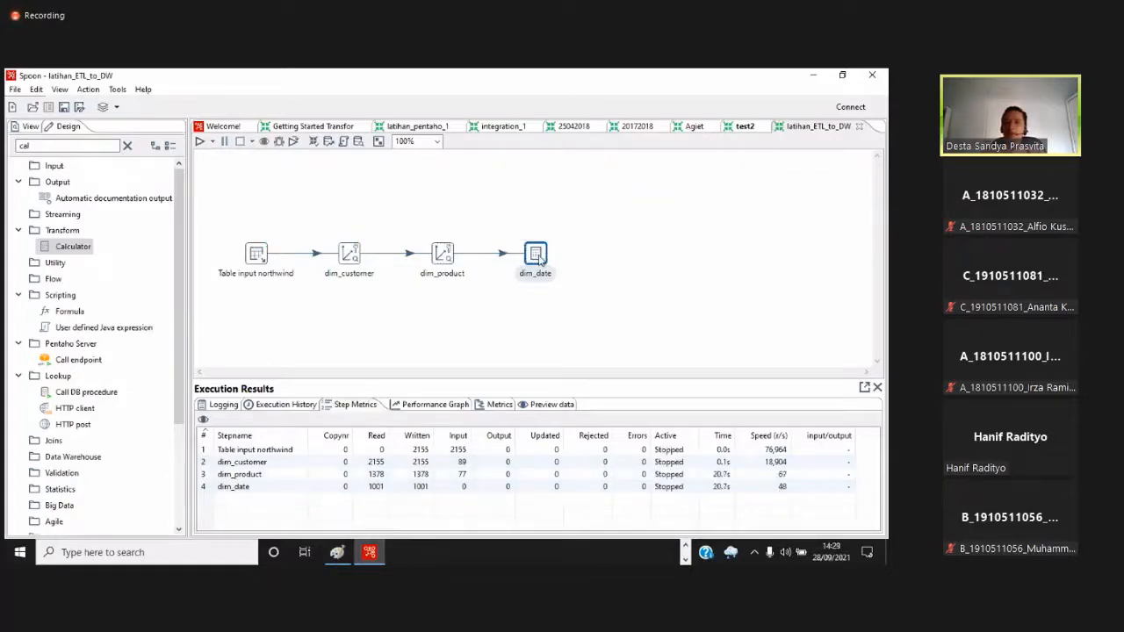
# Review the calculated fields and their settings in the dim_date step, and close its dialog by accepting them
pyautogui.doubleClick(536, 254)
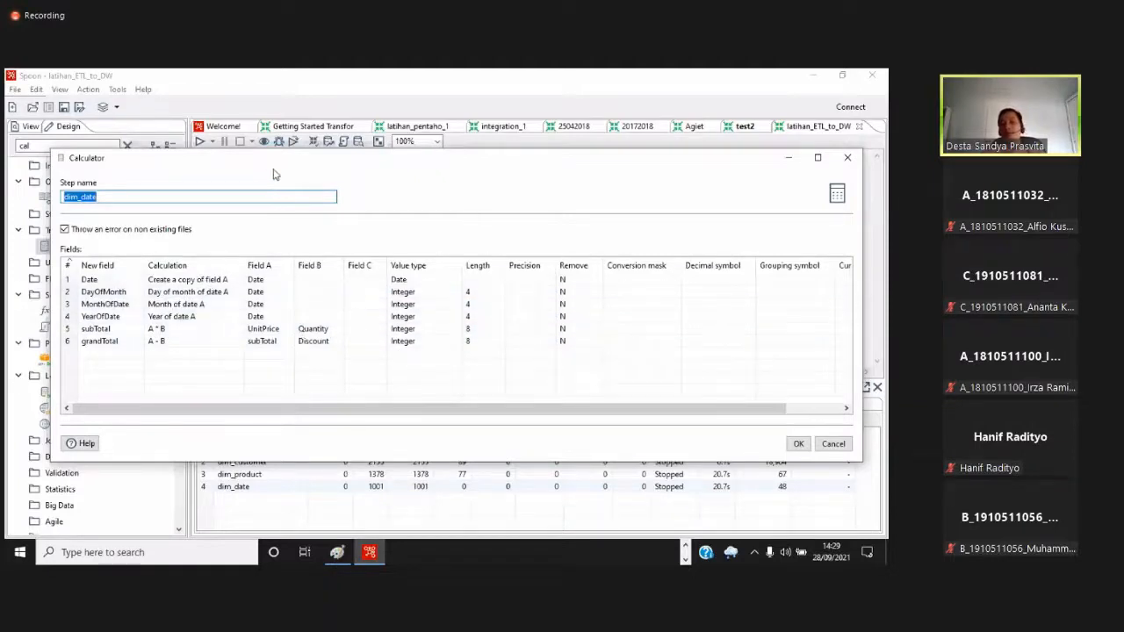
pyautogui.moveTo(273, 163); pyautogui.dragTo(296, 169)
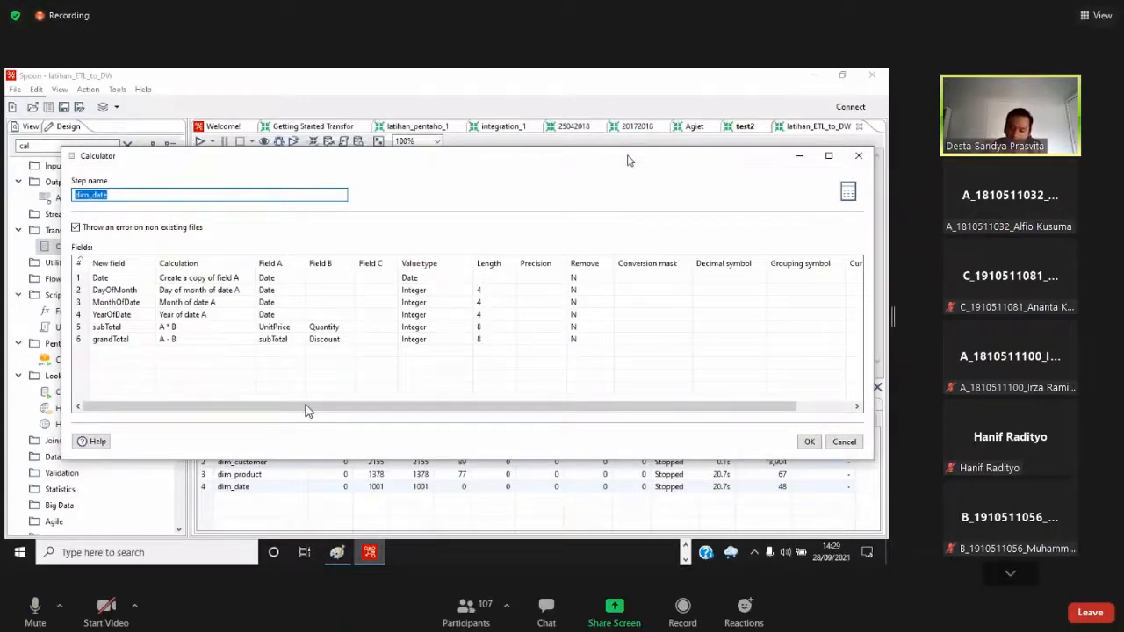
pyautogui.click(35, 608)
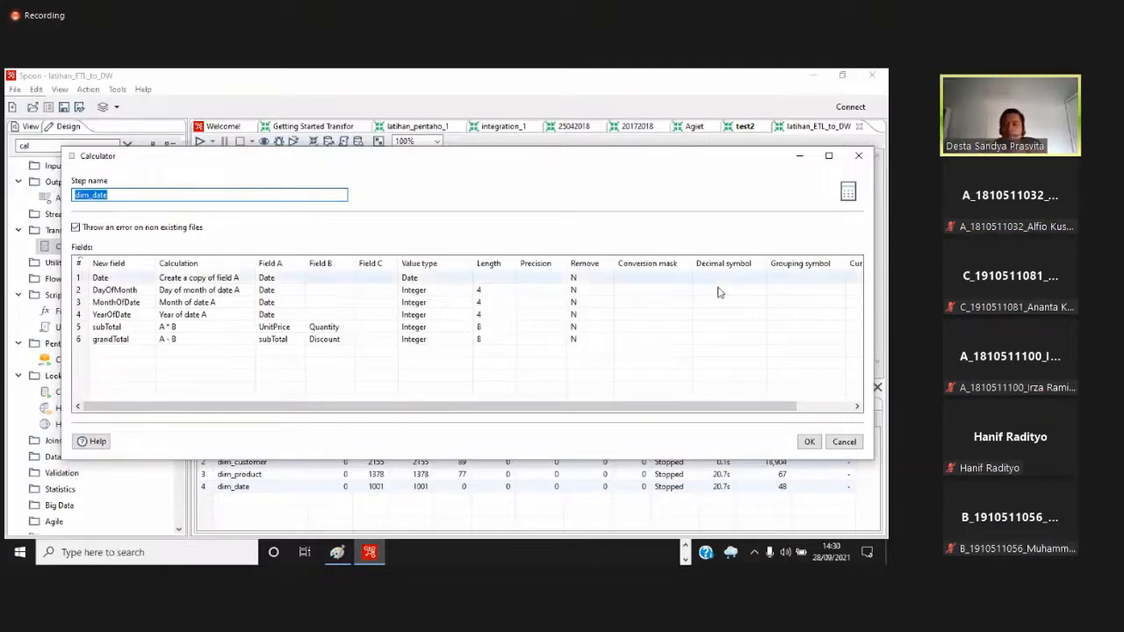
pyautogui.click(808, 441)
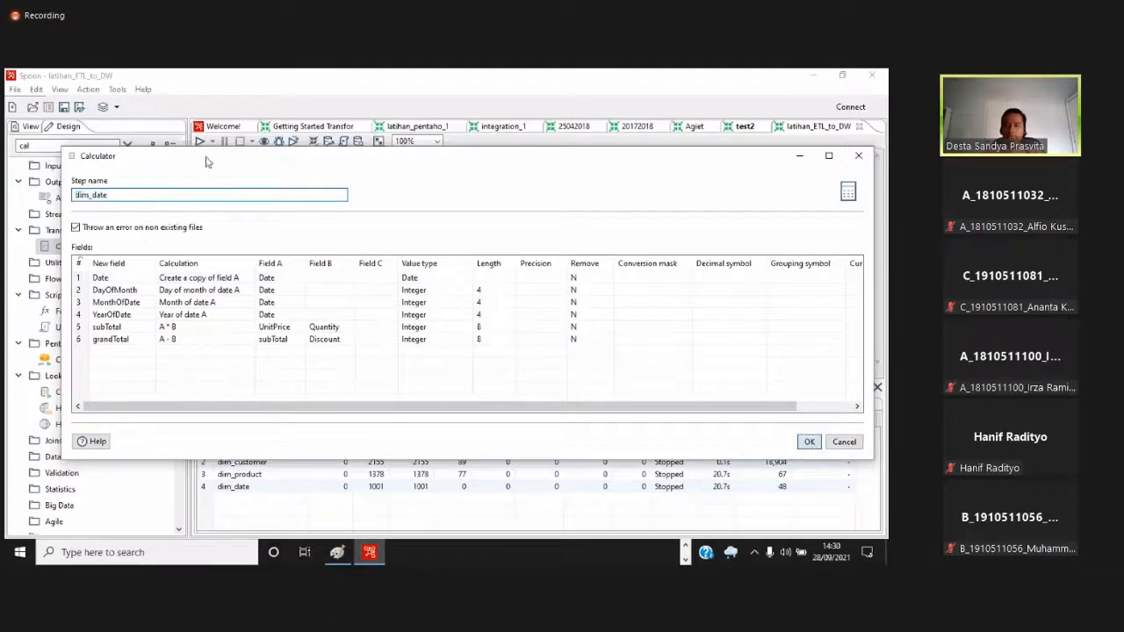
# Run the transformation again with the Pentaho local configuration and reopen the dim_date calculator settings
pyautogui.press('F9')
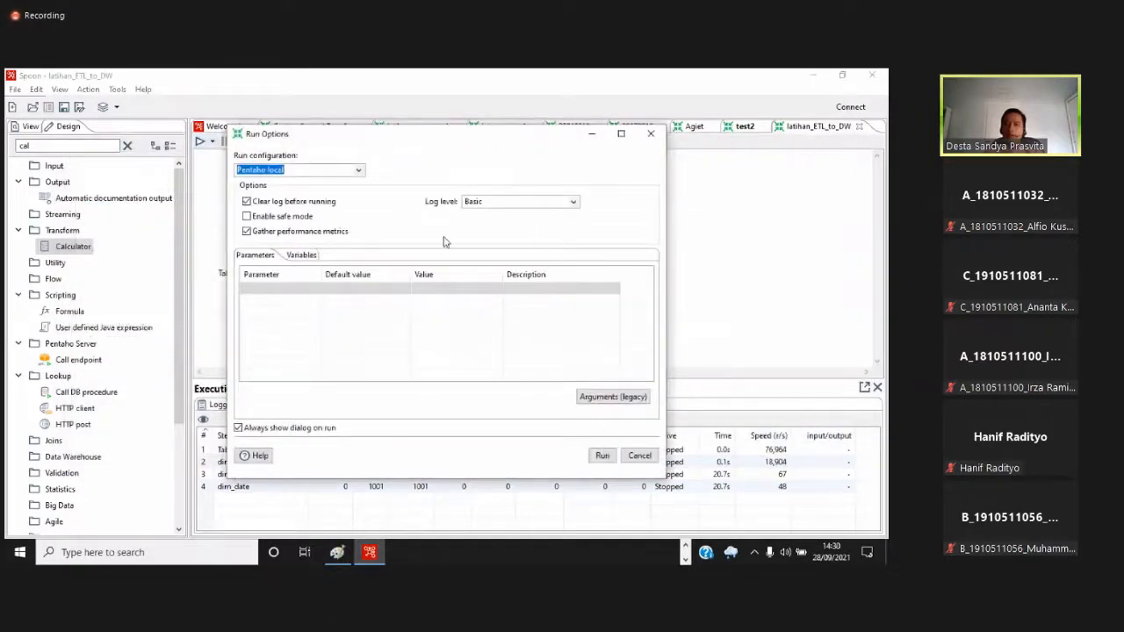
pyautogui.press('Return')
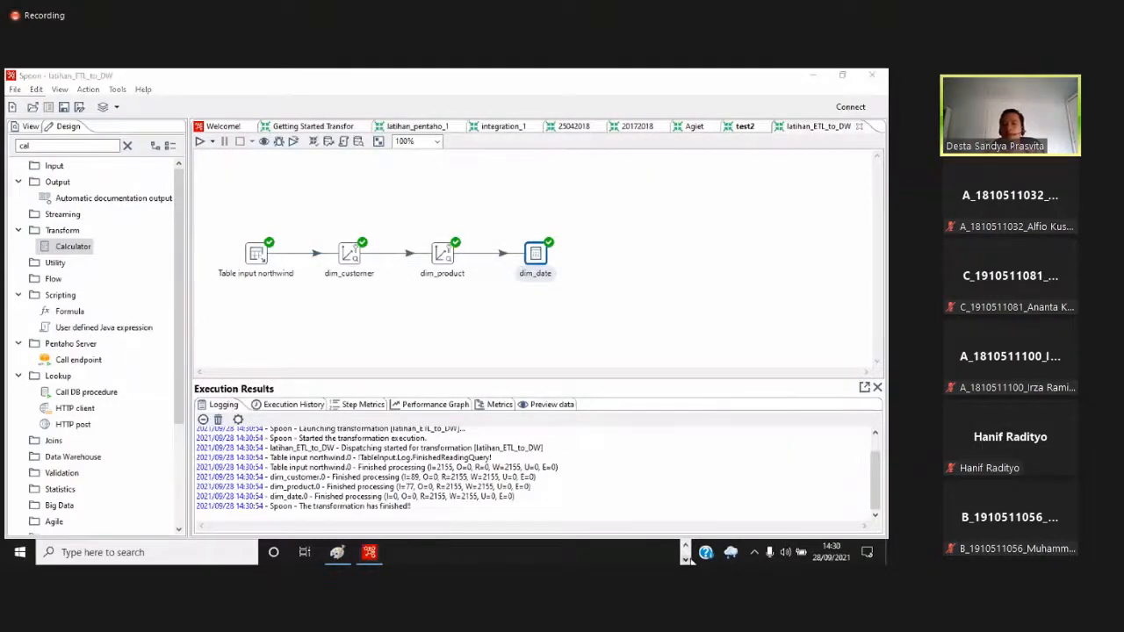
pyautogui.doubleClick(538, 256)
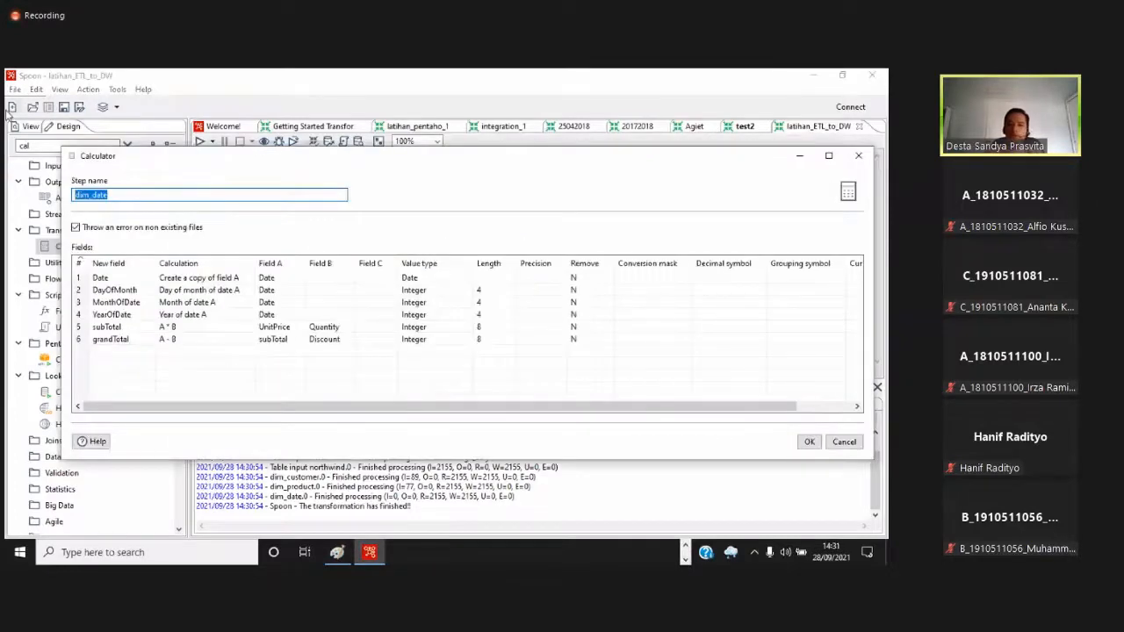
# Rename the dim_date calculator step as kalkulasi_date_grandTotal and accept its settings
pyautogui.write('c')
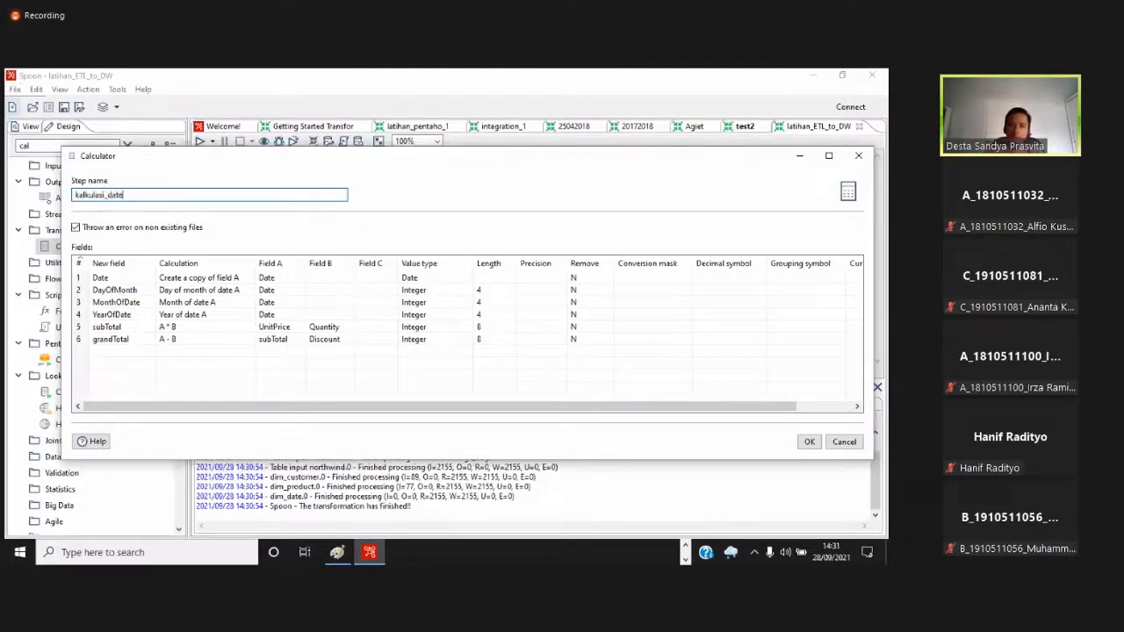
pyautogui.write('alkulasi_date_')
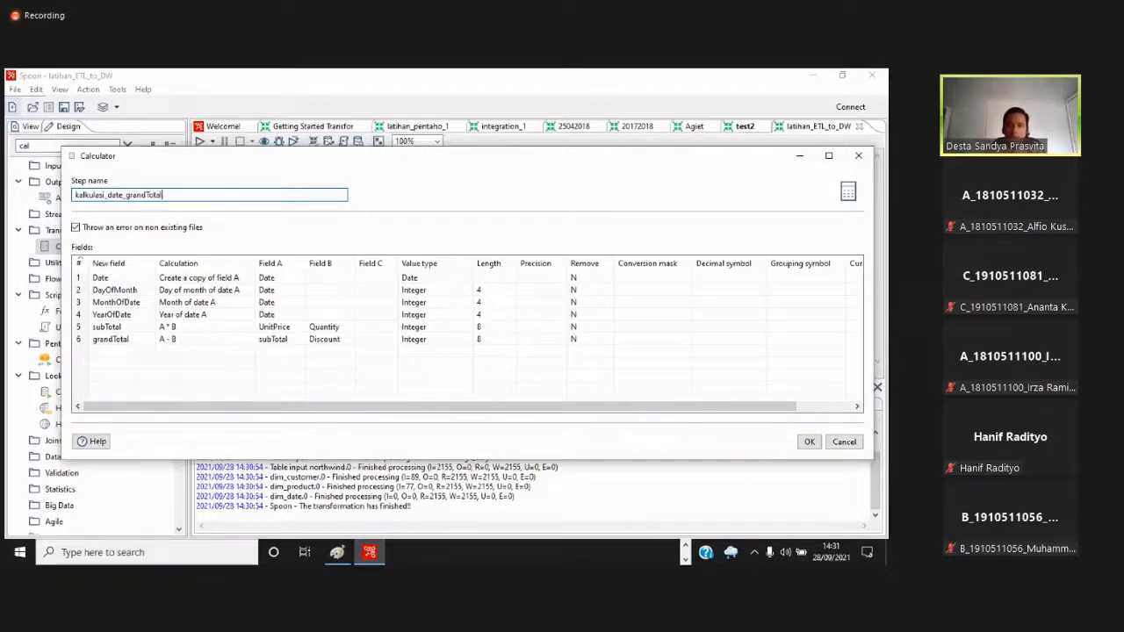
pyautogui.write('grandTotal')
pyautogui.press('Return')
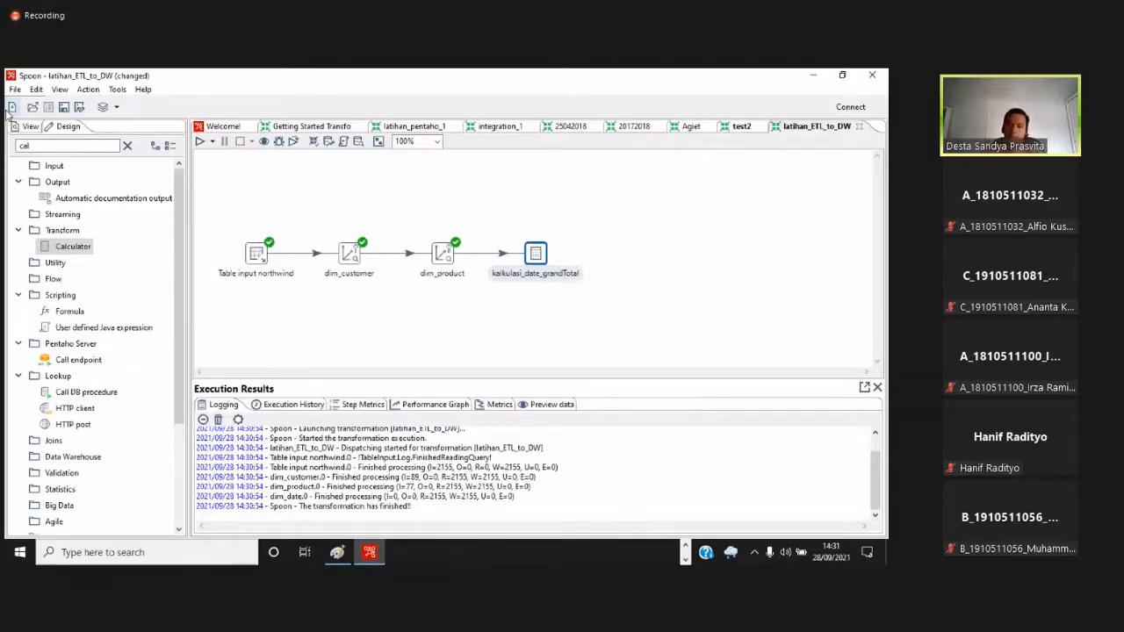
# Save the changed transformation and run it with the Pentaho local configuration
pyautogui.click(200, 142)
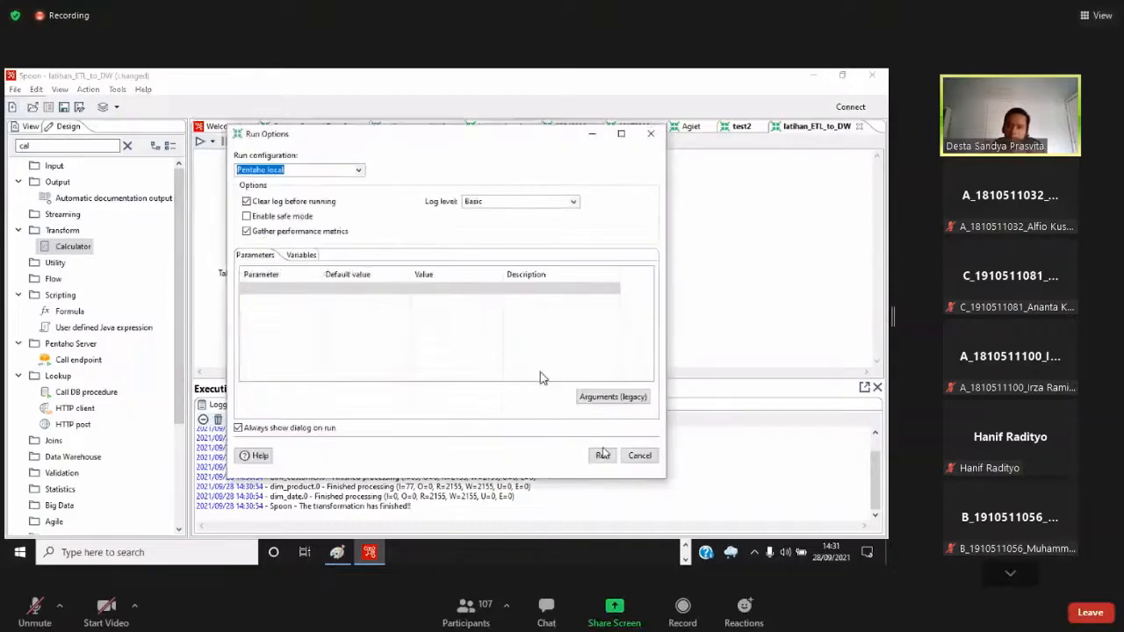
pyautogui.click(601, 452)
pyautogui.press('Return')
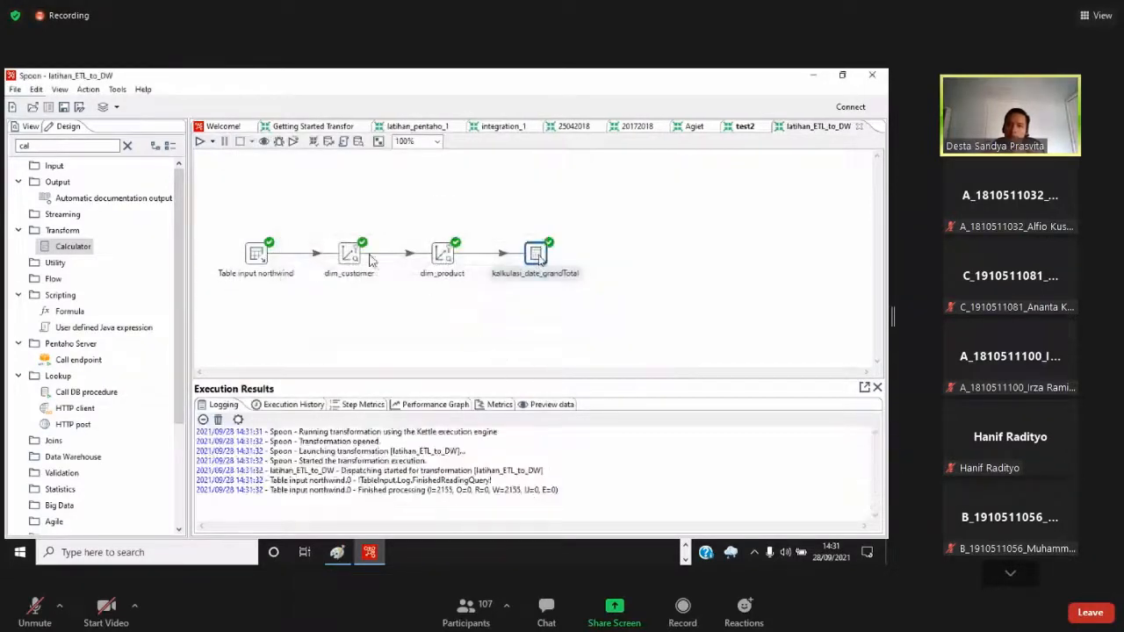
# Review the kalkulasi_date_grandTotal settings, accept them and run the transformation again with the Pentaho local configuration
pyautogui.doubleClick(537, 255)
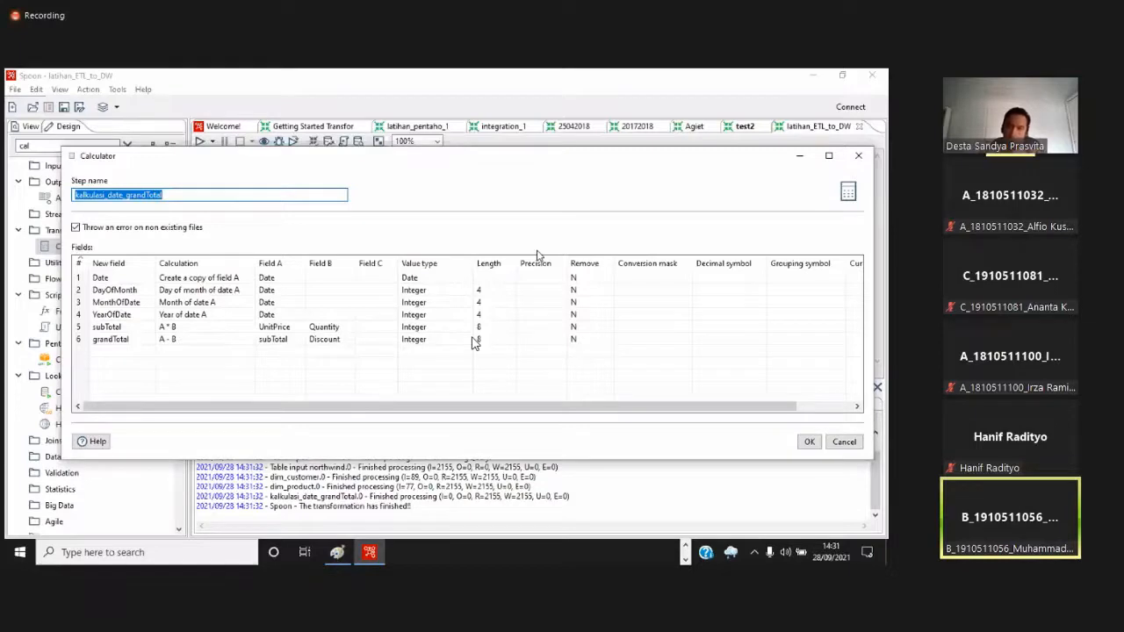
pyautogui.click(810, 442)
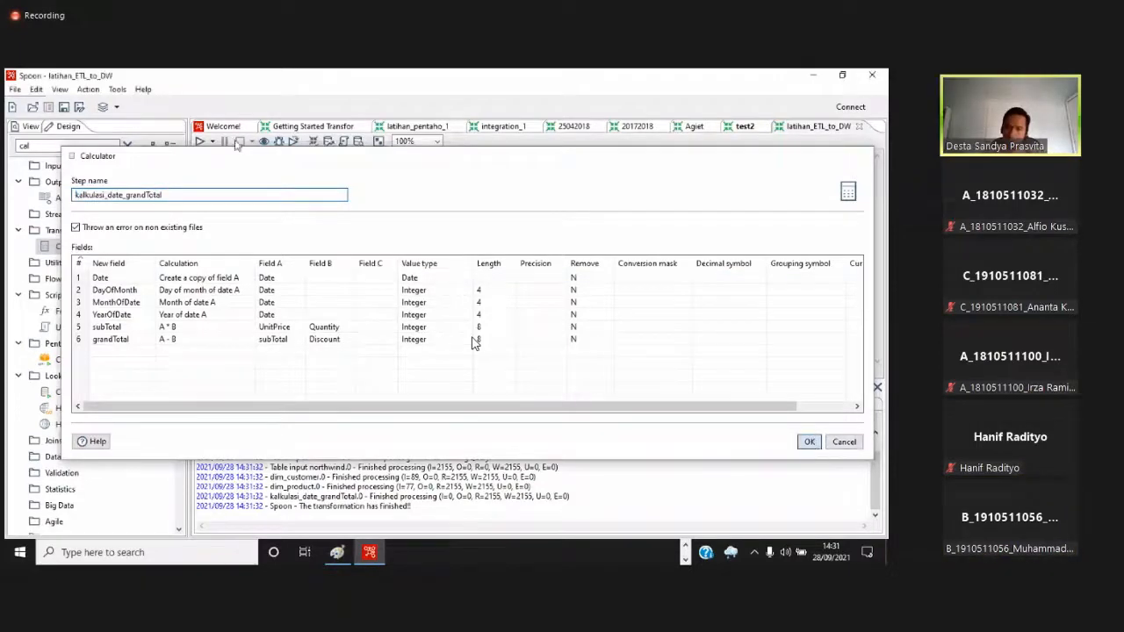
pyautogui.click(201, 142)
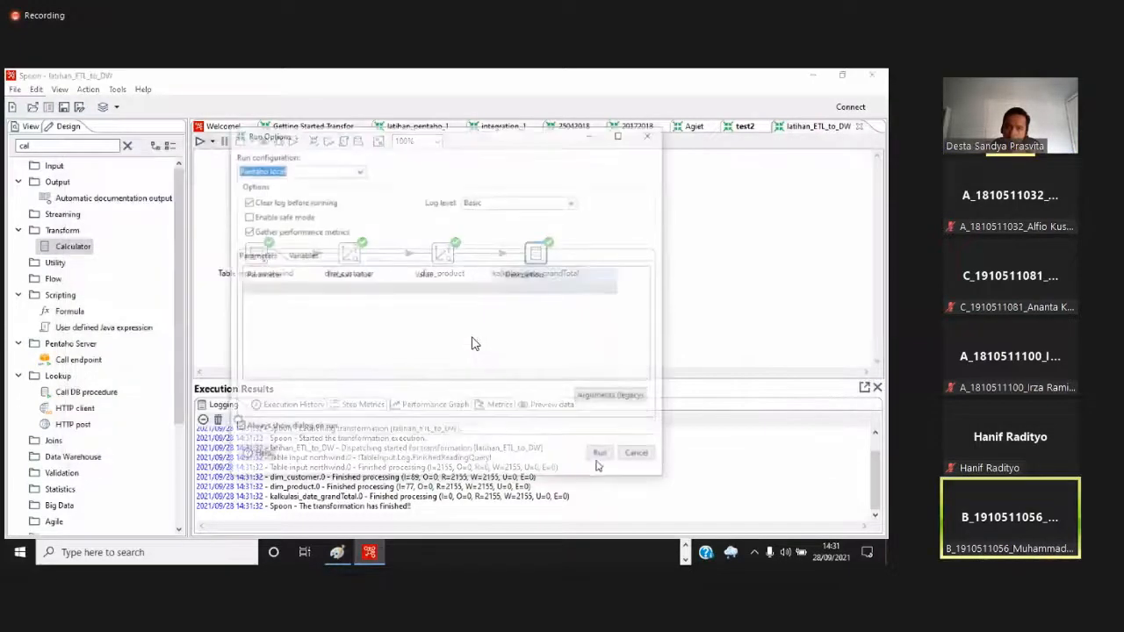
pyautogui.press('Return')
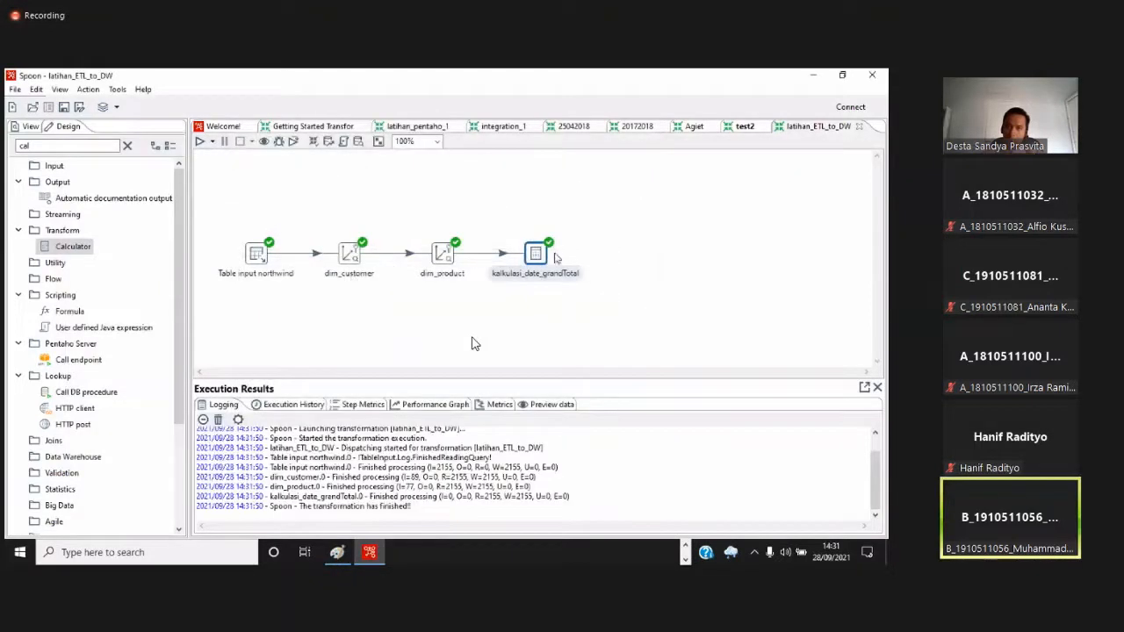
# After viewing the test2 flow, add an Insert / update step to latihan_ETL_to_DW and connect kalkulasi_date_grandTotal to it
pyautogui.moveTo(541, 255)
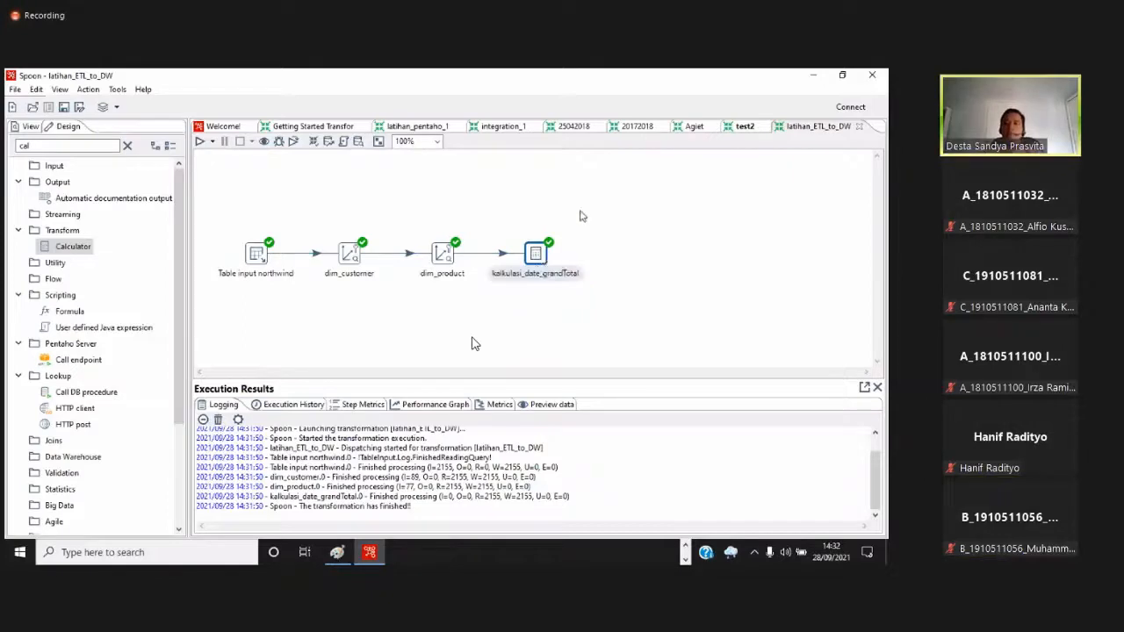
pyautogui.click(745, 128)
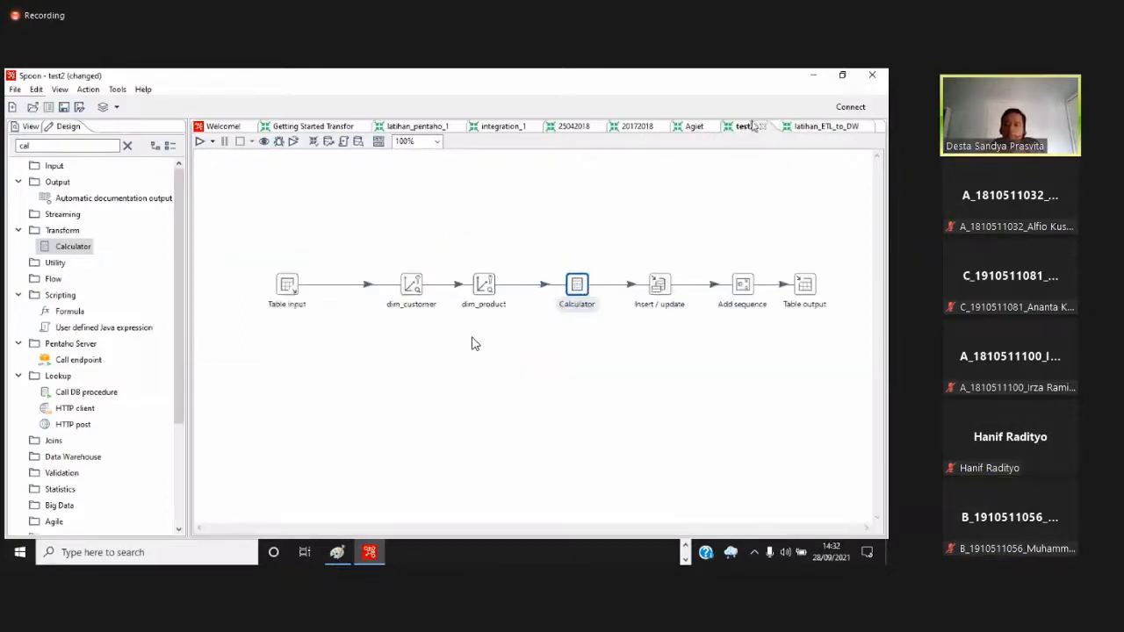
pyautogui.click(814, 128)
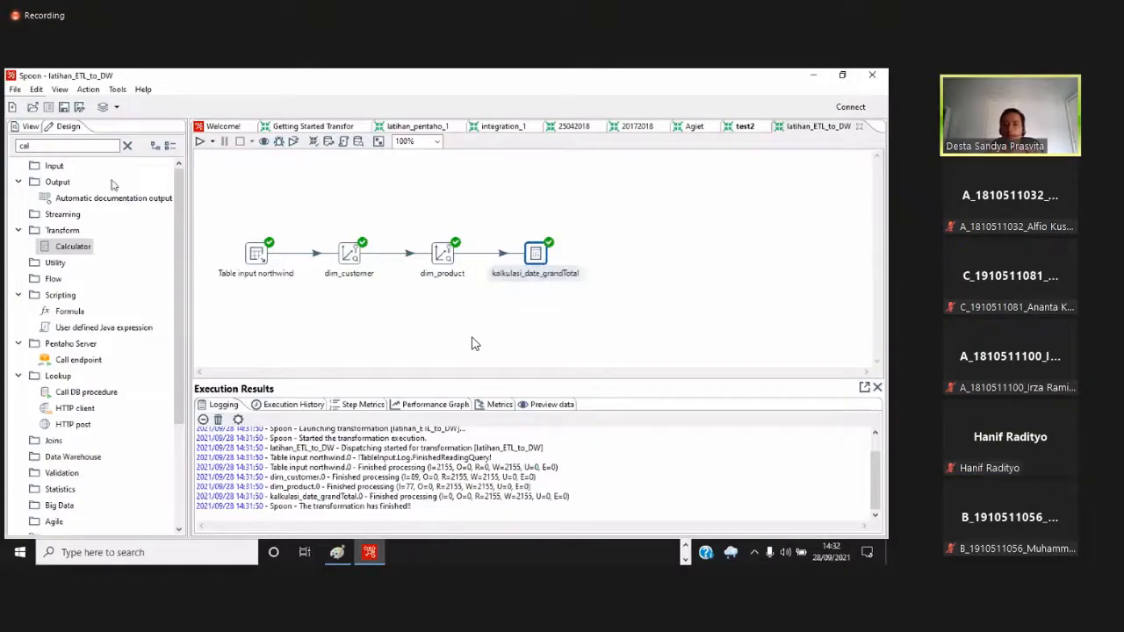
pyautogui.moveTo(73, 148); pyautogui.dragTo(9, 148)
pyautogui.write('in')
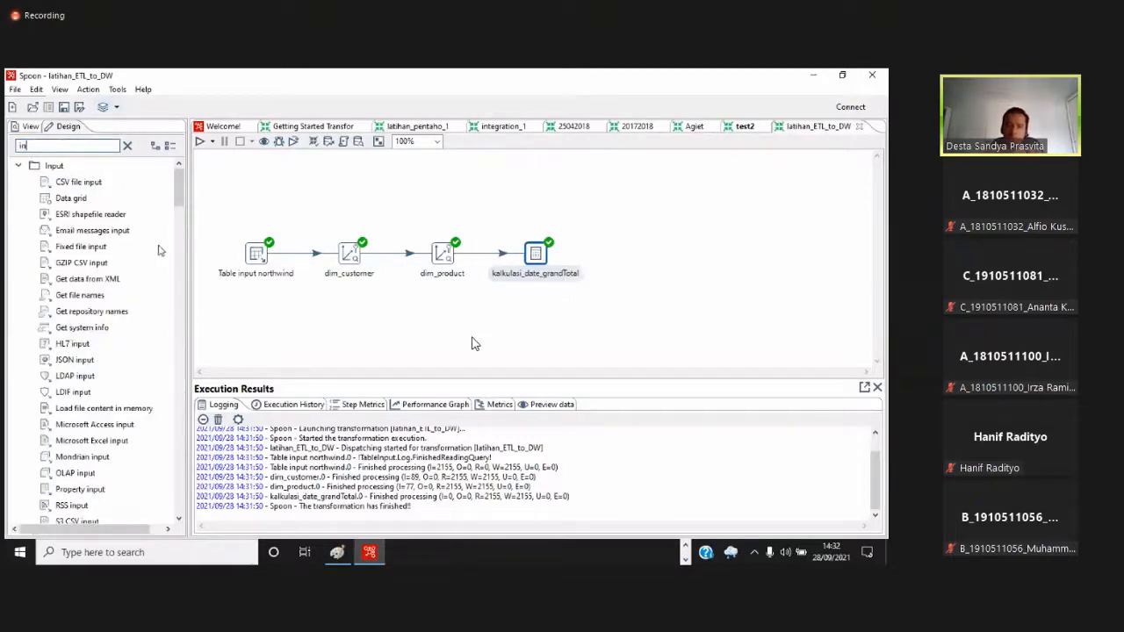
pyautogui.write('se')
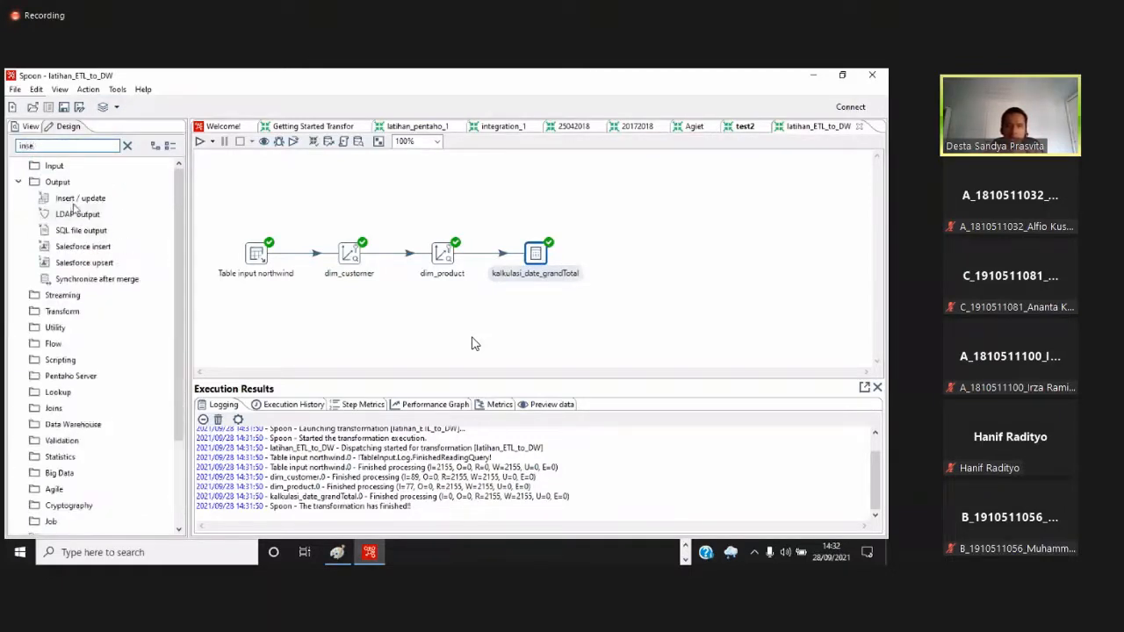
pyautogui.moveTo(80, 201); pyautogui.dragTo(650, 261)
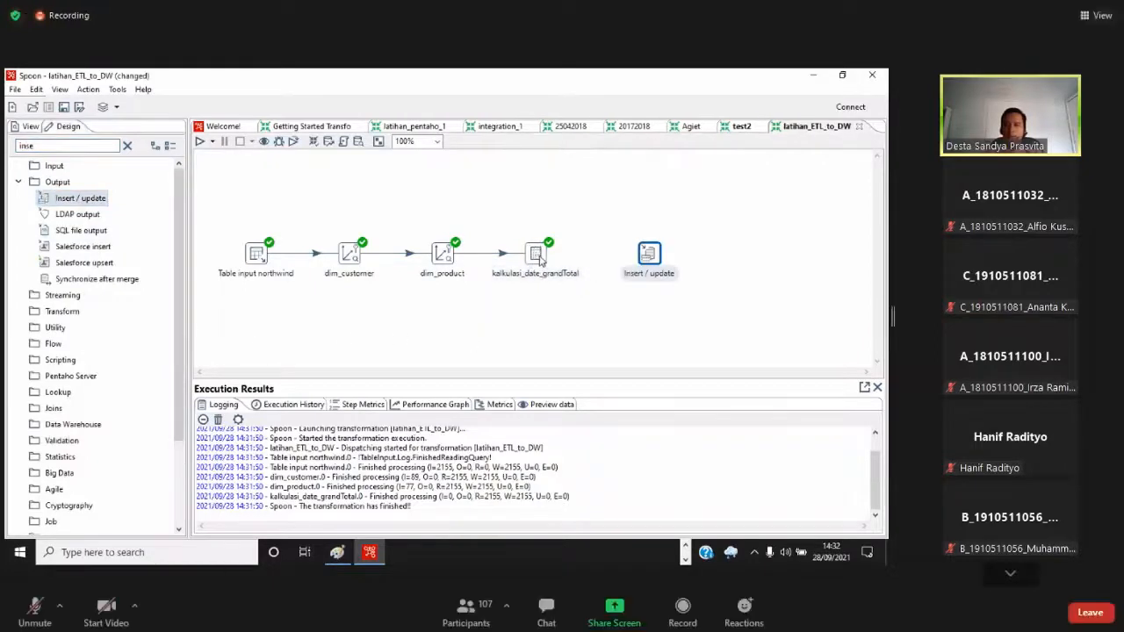
pyautogui.moveTo(539, 254)
pyautogui.moveTo(562, 295); pyautogui.dragTo(649, 254)
# Examine the Insert / update settings in the test2 transformation as a reference for the new step
pyautogui.doubleClick(650, 254)
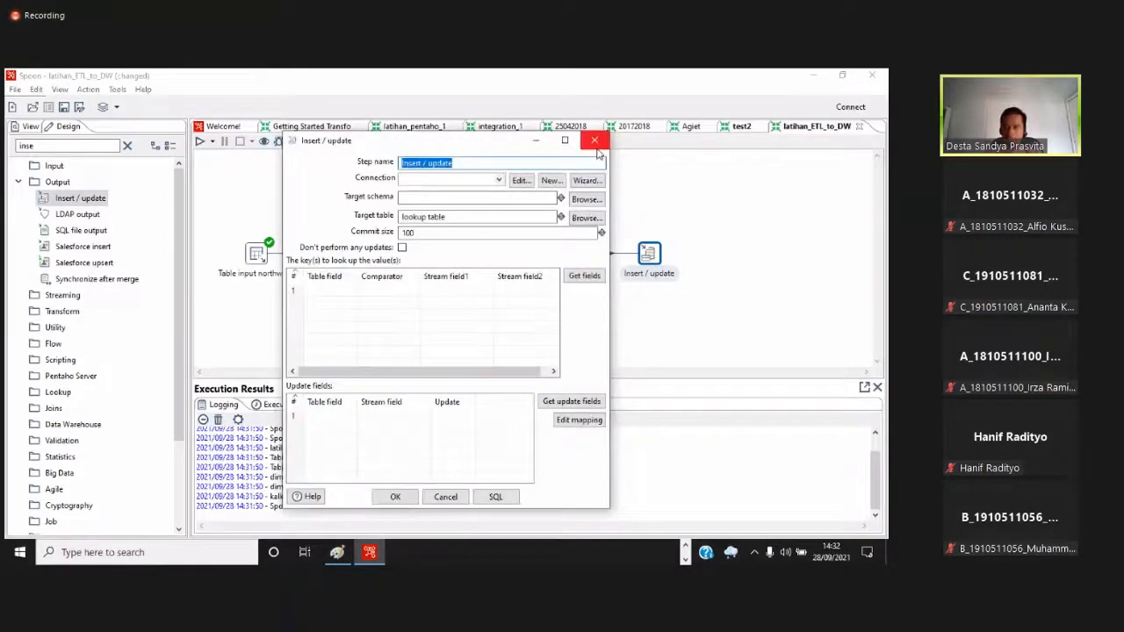
pyautogui.click(597, 145)
pyautogui.click(741, 126)
pyautogui.doubleClick(658, 285)
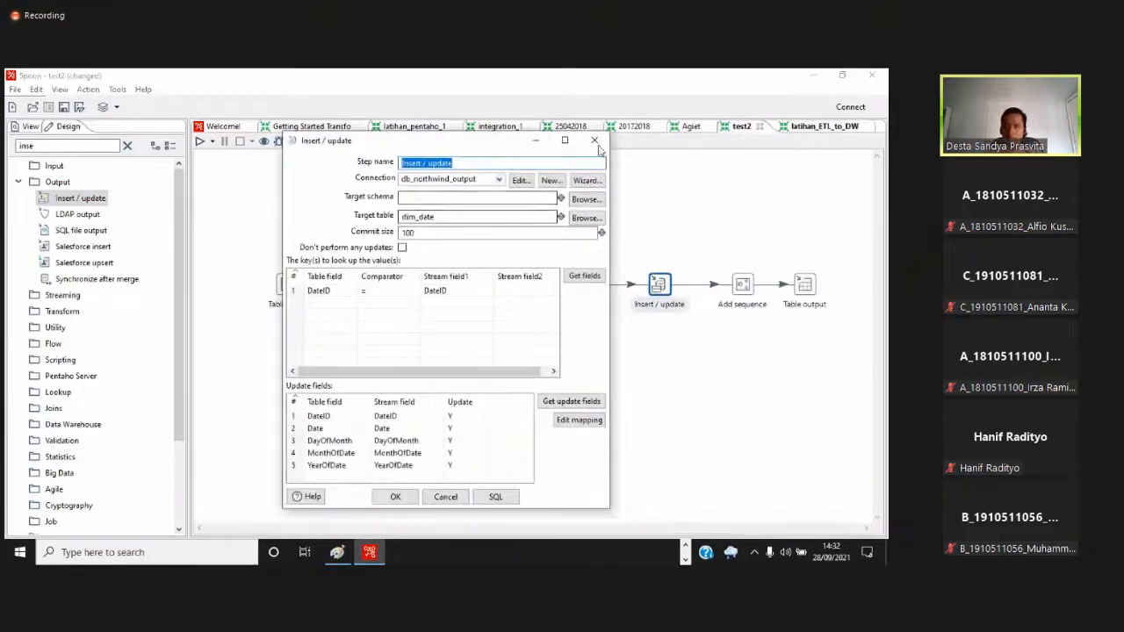
pyautogui.click(601, 142)
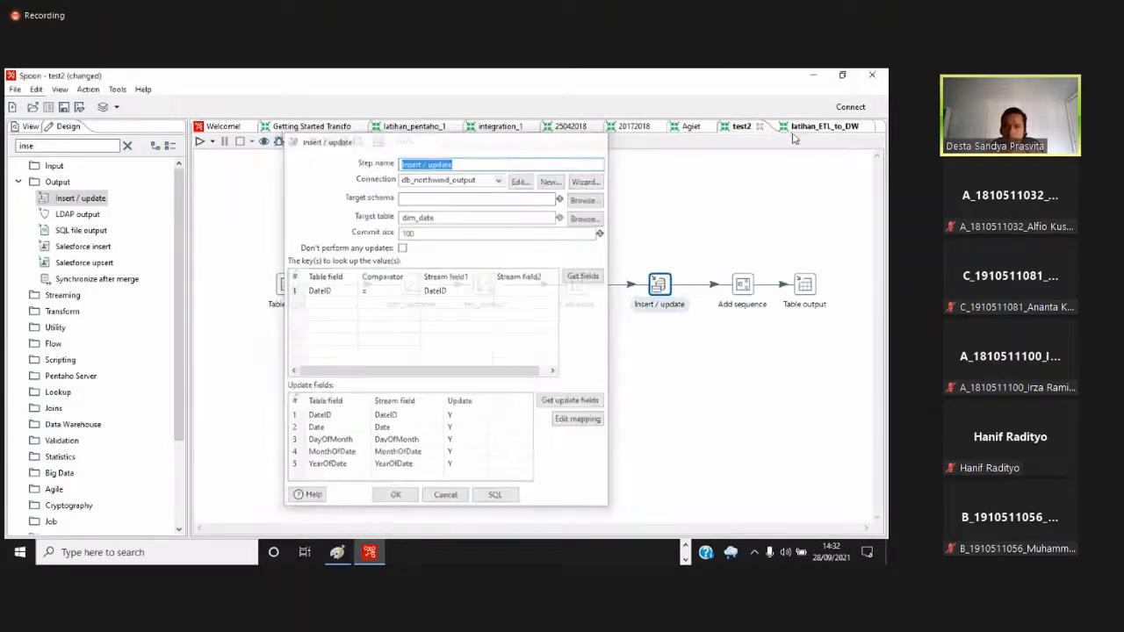
# Set the database connection of the Insert / update step in latihan_ETL_to_DW to db_output_dw
pyautogui.click(816, 127)
pyautogui.doubleClick(649, 253)
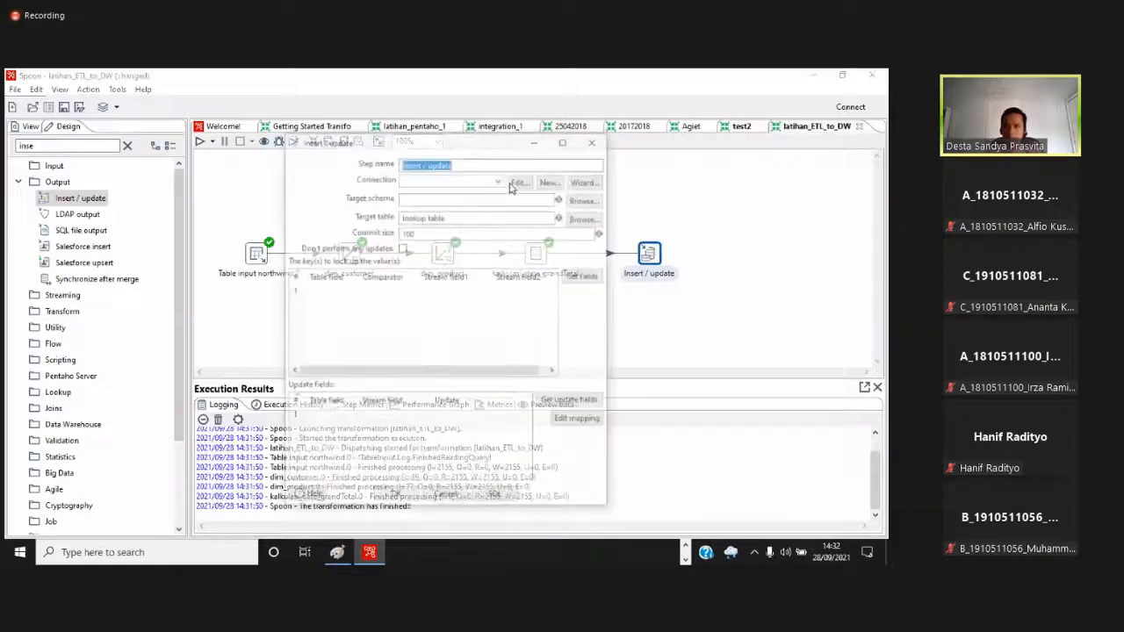
pyautogui.click(447, 179)
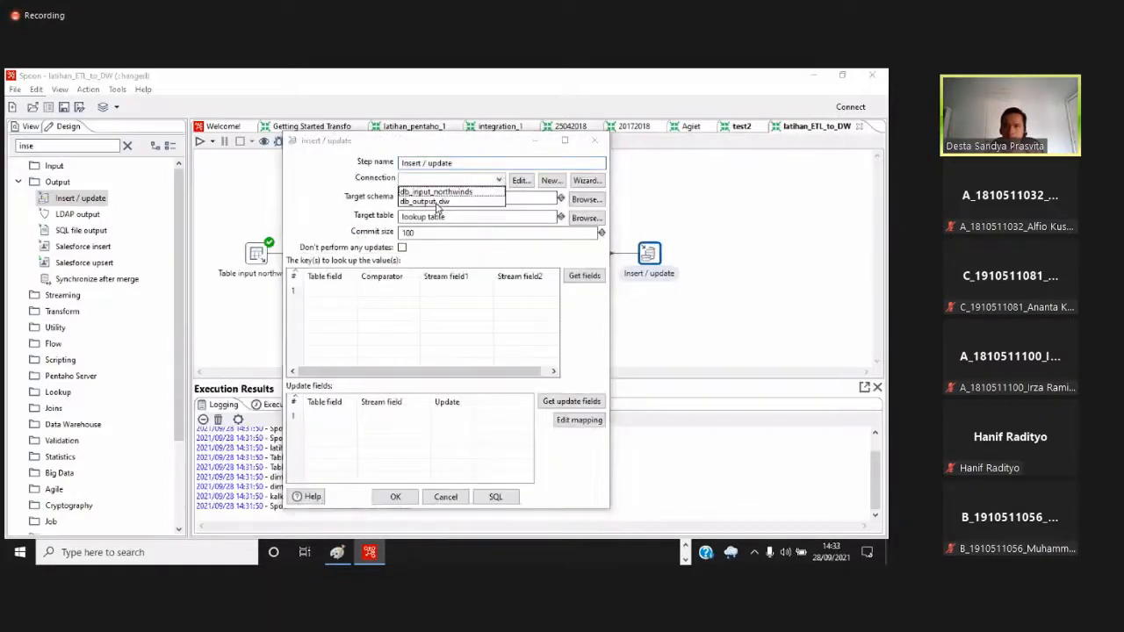
pyautogui.click(430, 201)
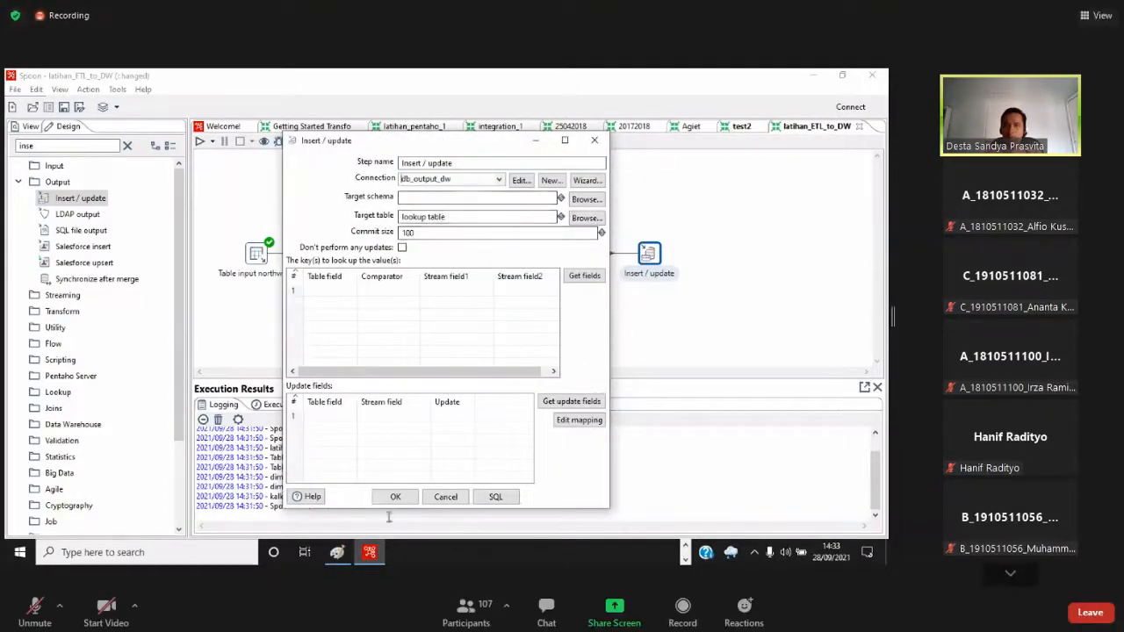
# Look up the date table's name in dw_output_northwind in phpMyAdmin, and set the Insert / update target table in Spoon to dim_date
pyautogui.click(685, 557)
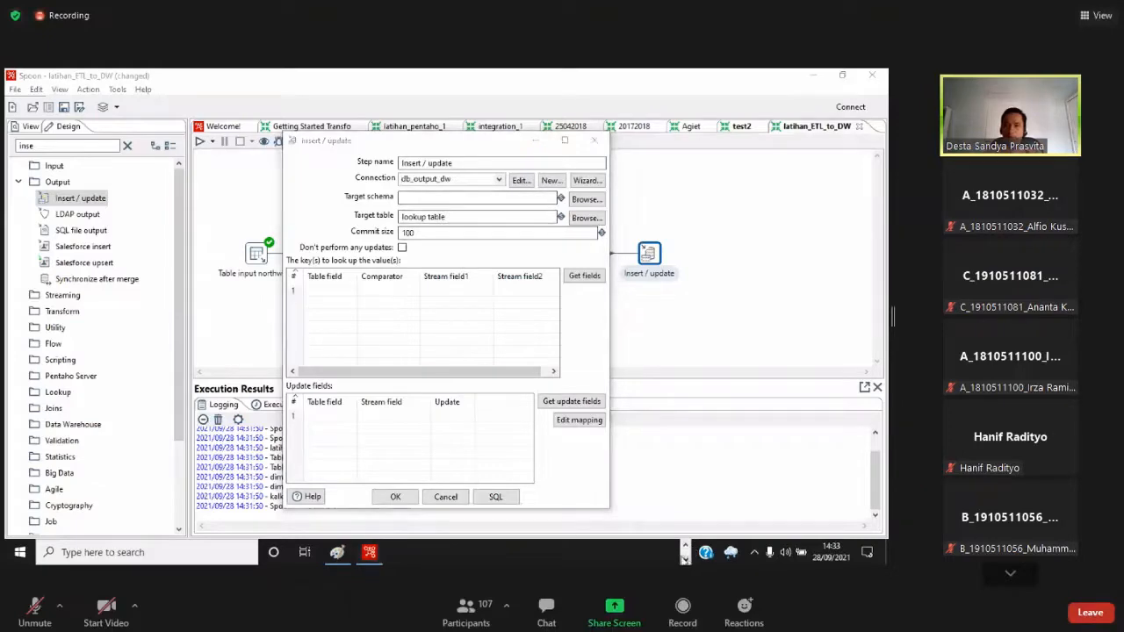
pyautogui.click(686, 558)
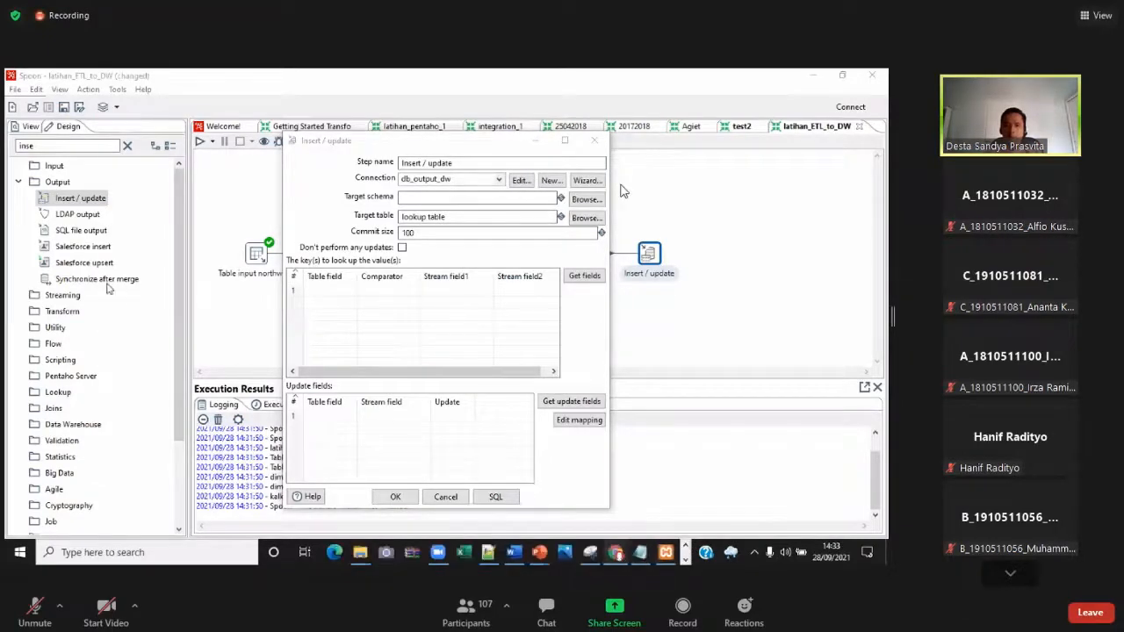
pyautogui.hotkey('alt', 'Tab')
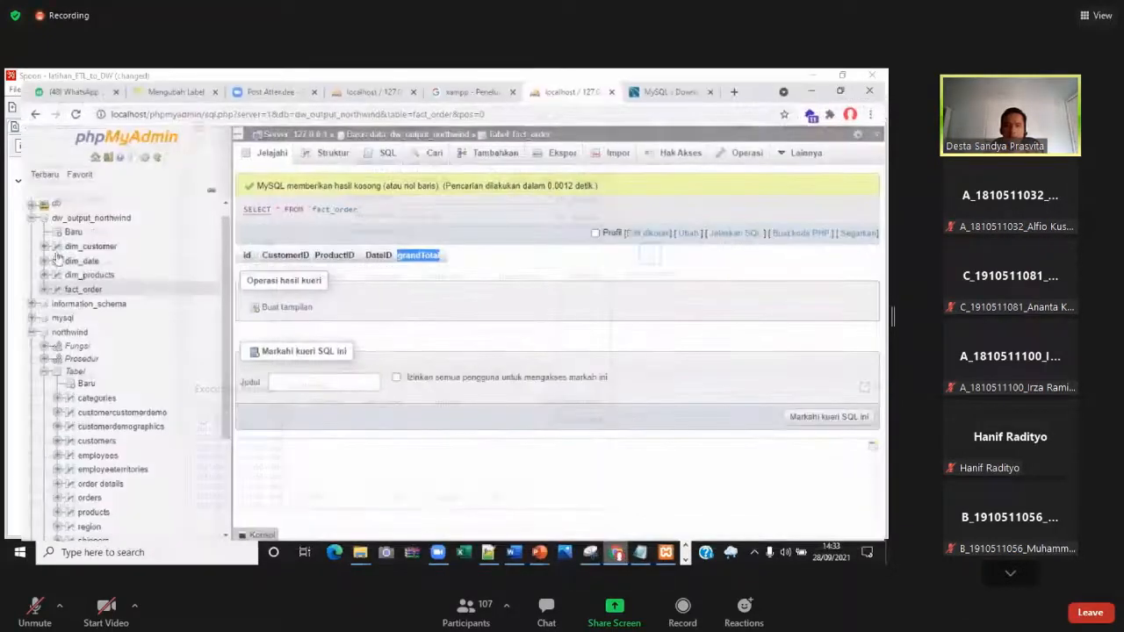
pyautogui.click(686, 558)
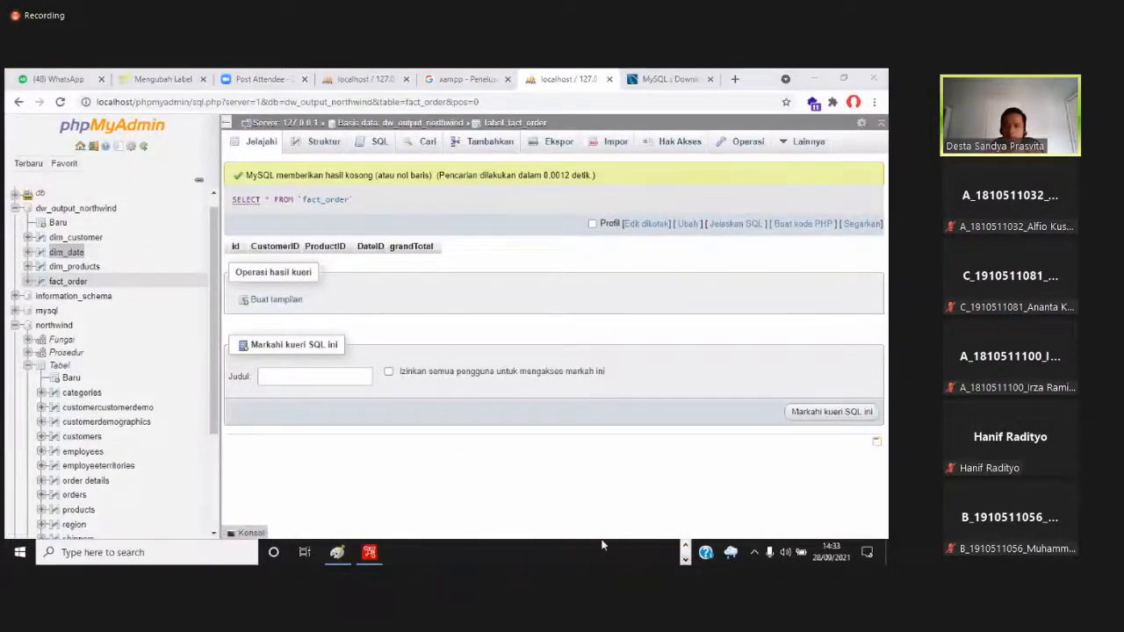
pyautogui.click(368, 551)
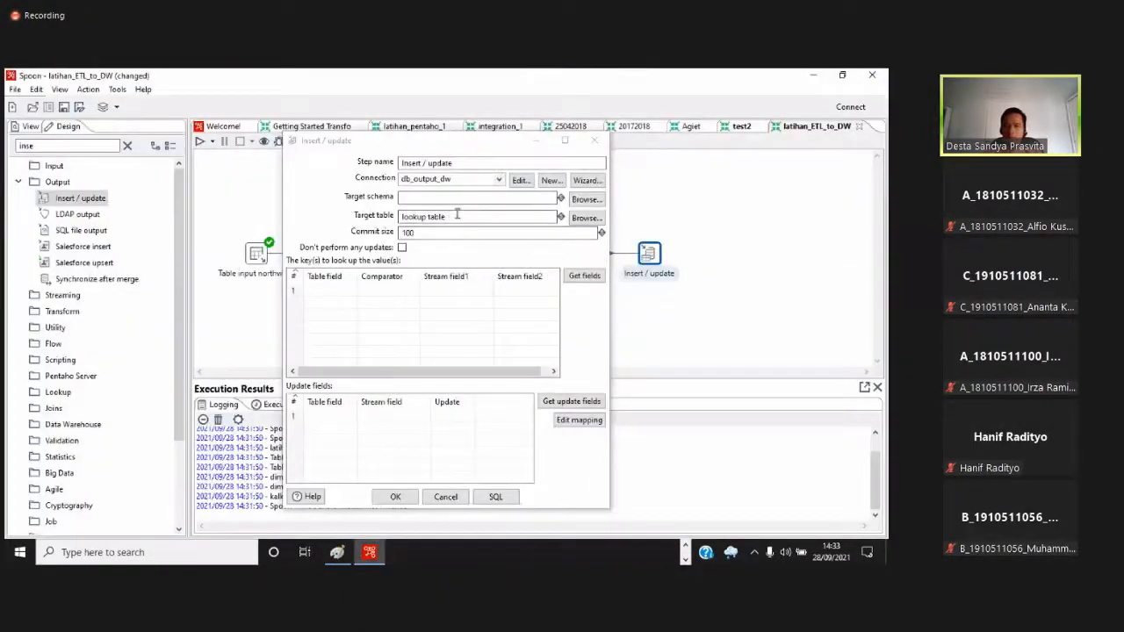
pyautogui.moveTo(457, 215); pyautogui.dragTo(371, 218)
pyautogui.write('dim_date')
# Define the lookup key with table field DateID, comparator = and stream field DateID
pyautogui.click(351, 291)
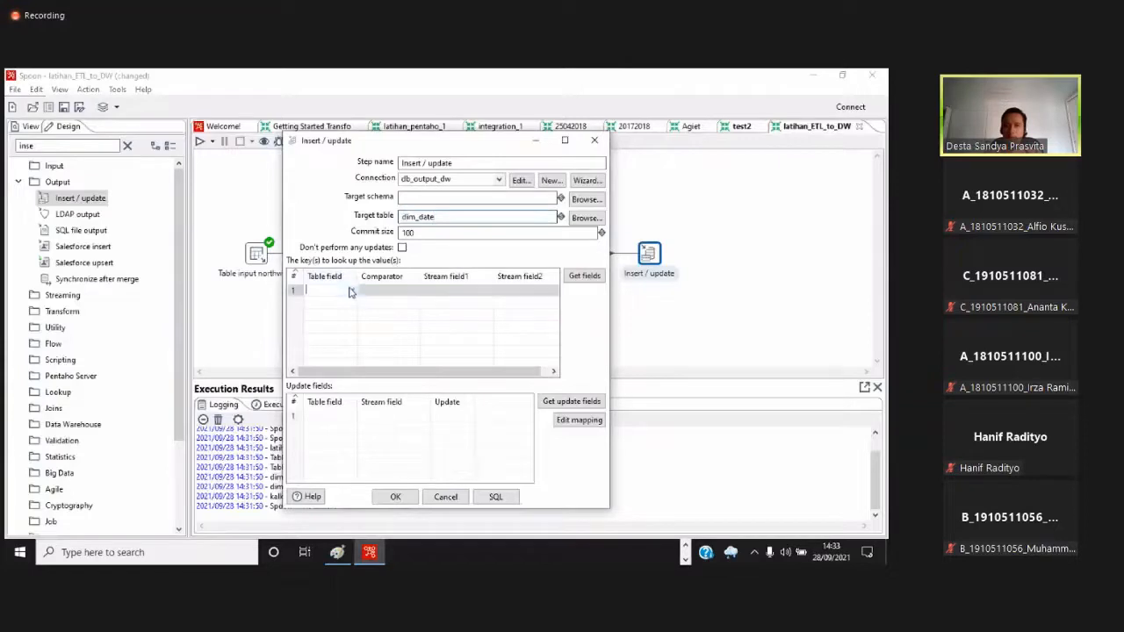
pyautogui.click(351, 291)
pyautogui.click(344, 303)
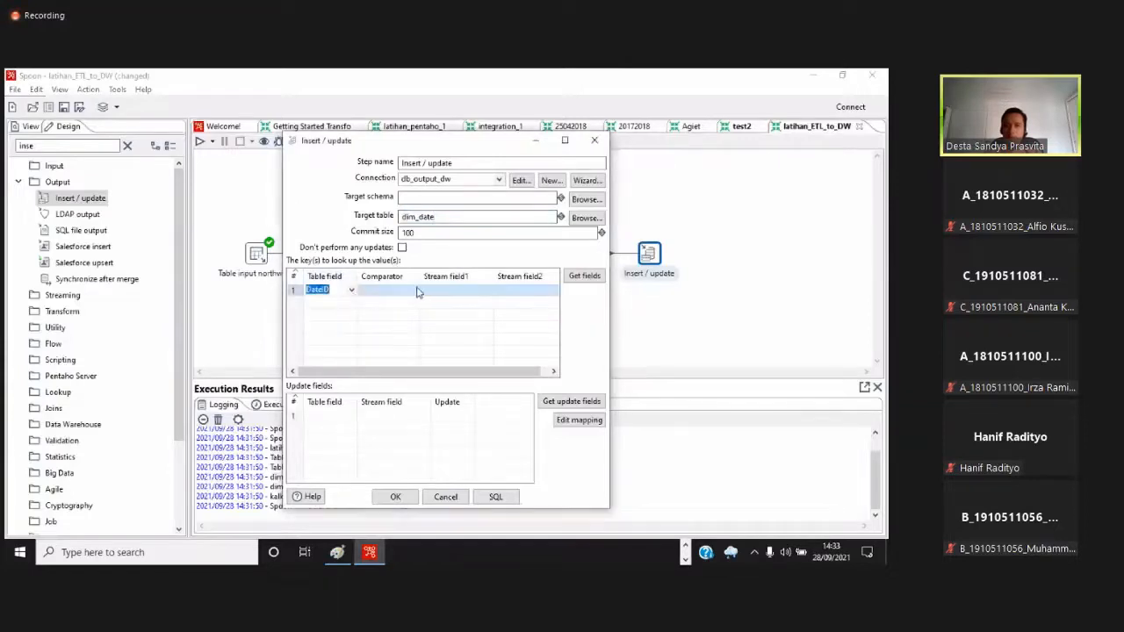
pyautogui.click(452, 290)
pyautogui.click(488, 291)
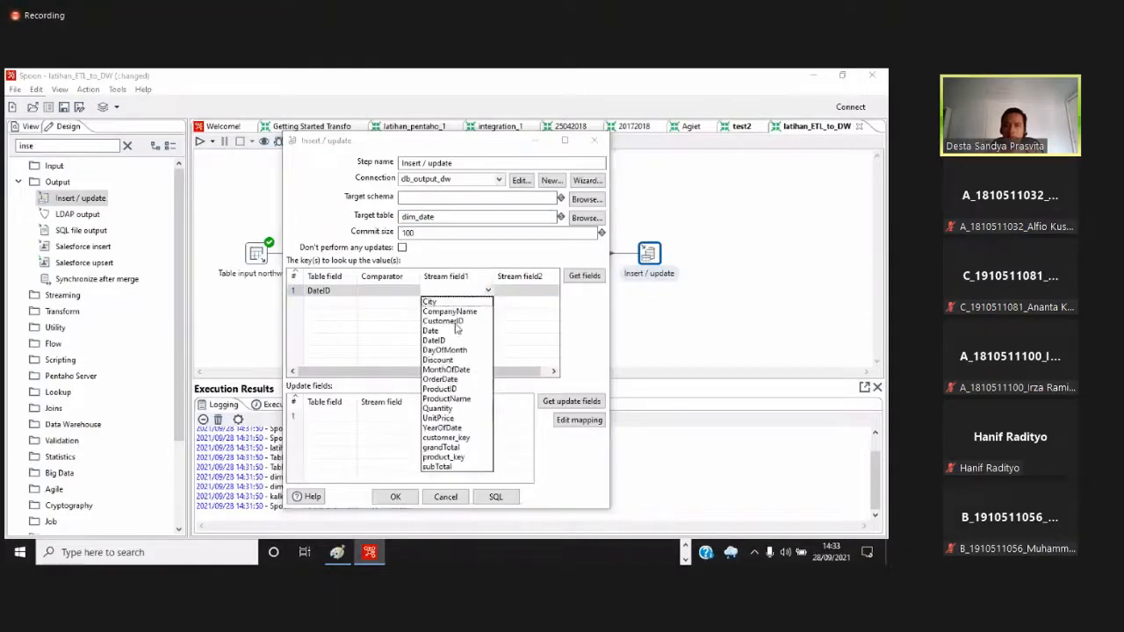
pyautogui.click(455, 341)
pyautogui.click(409, 296)
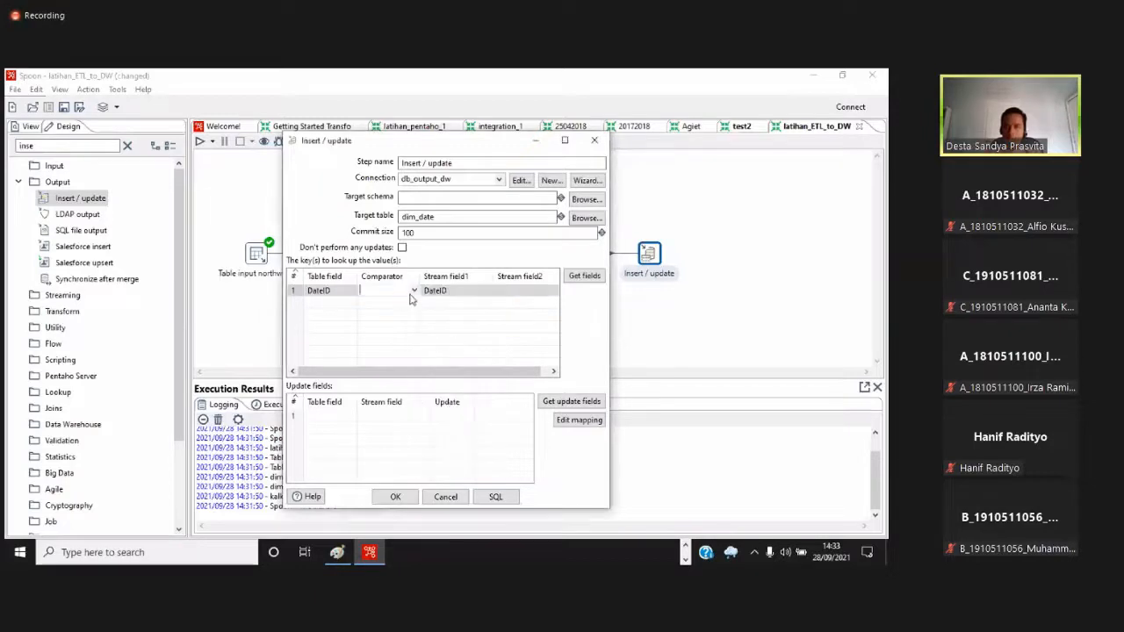
pyautogui.click(413, 291)
pyautogui.click(385, 304)
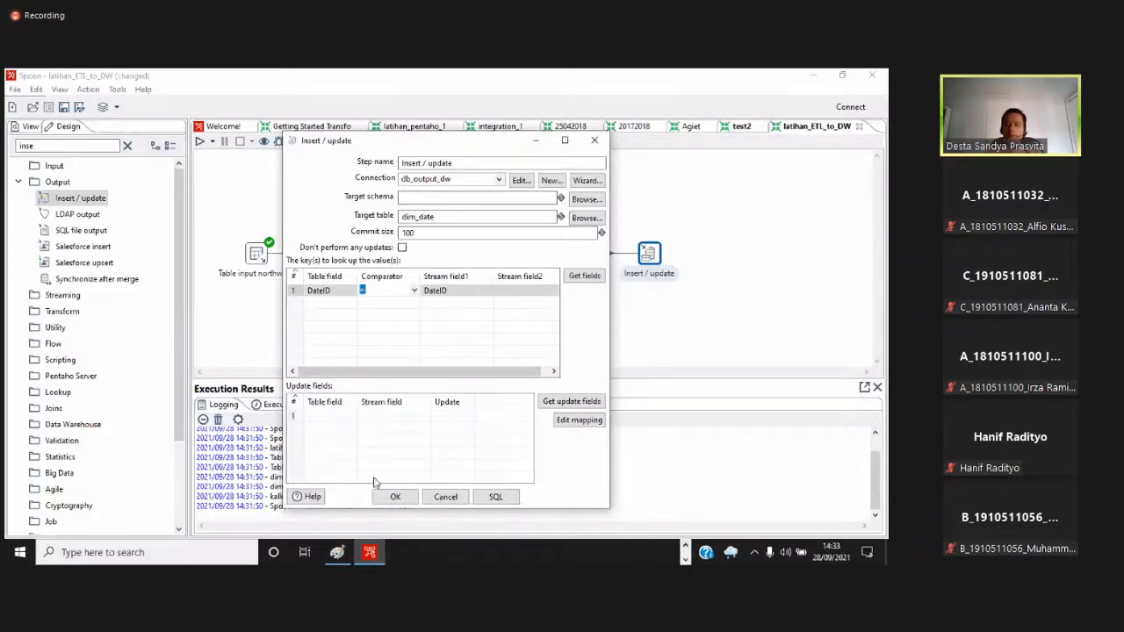
# Add the update table fields DateID, Date, DayOfMonth, MonthOfDate and YearOfDate to the Insert / update step
pyautogui.click(338, 418)
pyautogui.click(351, 416)
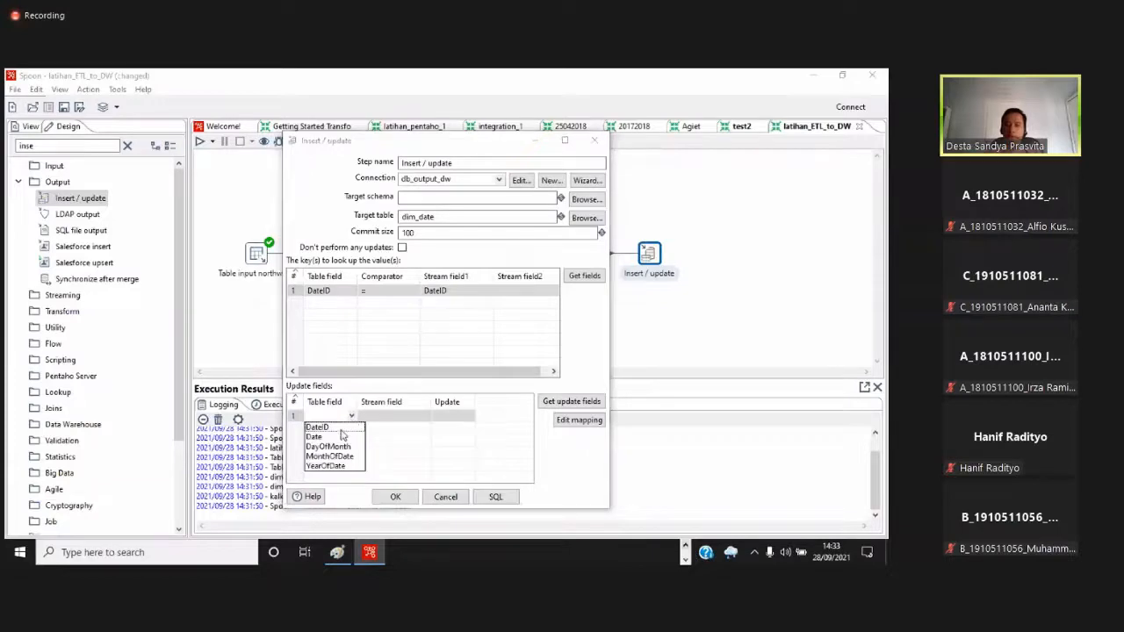
pyautogui.click(343, 426)
pyautogui.click(347, 427)
pyautogui.click(351, 428)
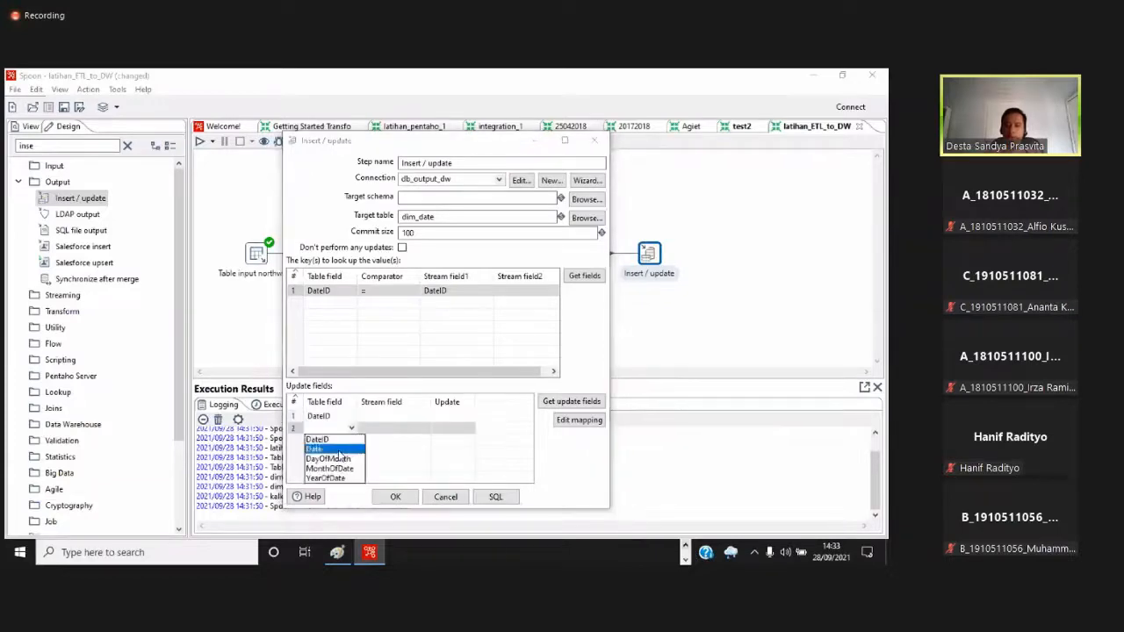
pyautogui.click(356, 448)
pyautogui.click(351, 440)
pyautogui.click(351, 439)
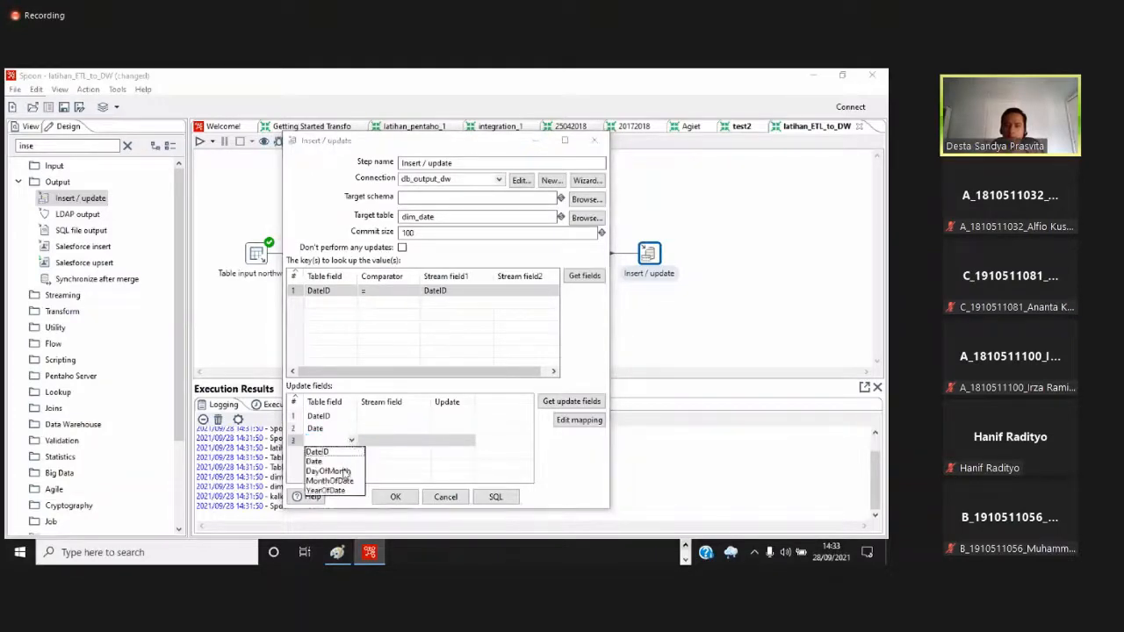
pyautogui.click(354, 471)
pyautogui.click(351, 452)
pyautogui.click(351, 452)
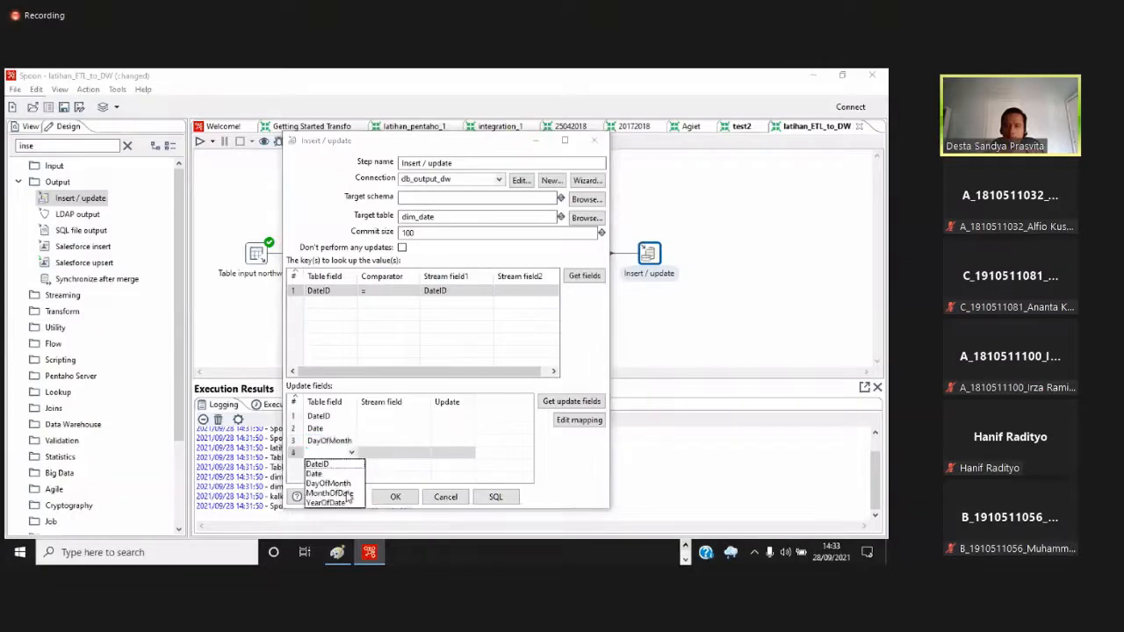
pyautogui.click(349, 493)
pyautogui.click(352, 464)
pyautogui.click(351, 465)
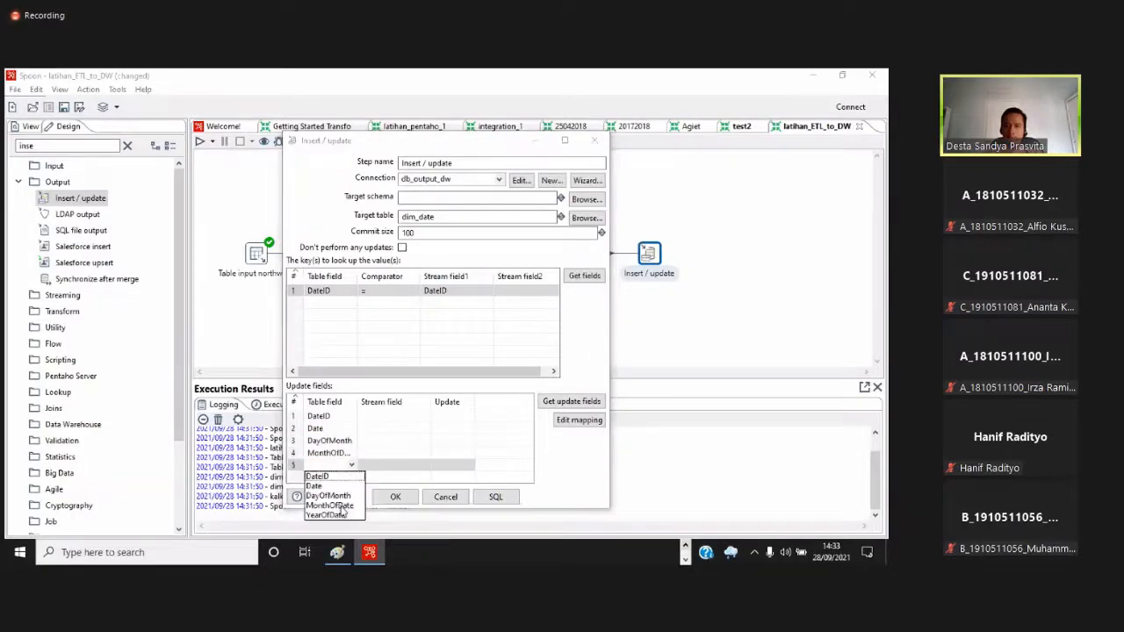
pyautogui.click(345, 515)
# Map each update table field to its same-named stream field: DateID, Date, DayOfMonth, MonthOfDate and YearOfDate
pyautogui.click(386, 417)
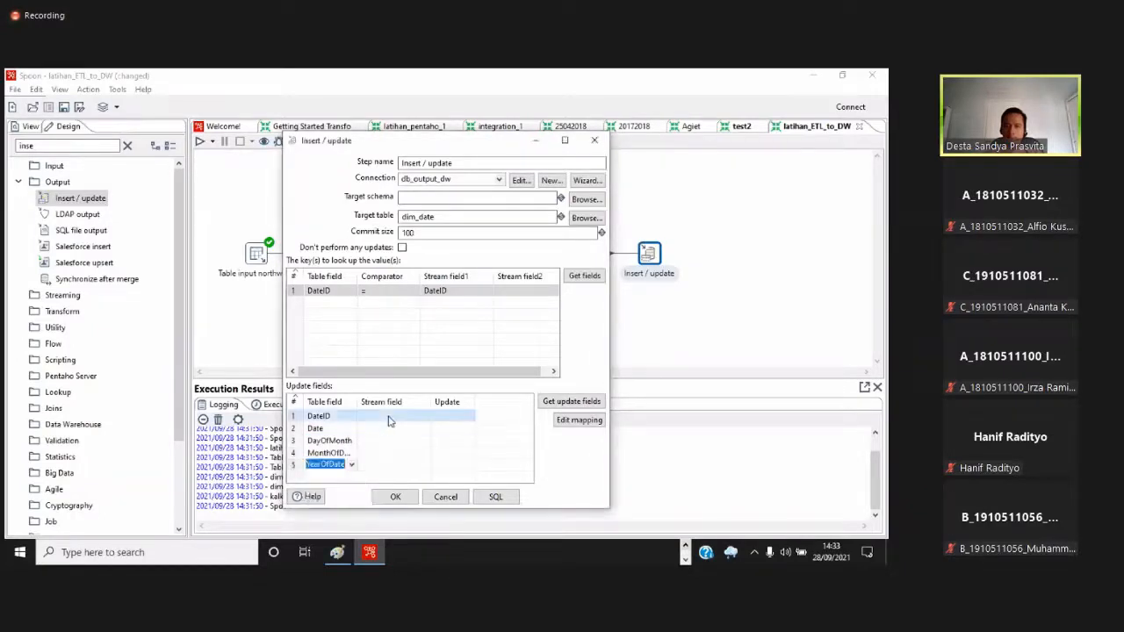
pyautogui.click(424, 417)
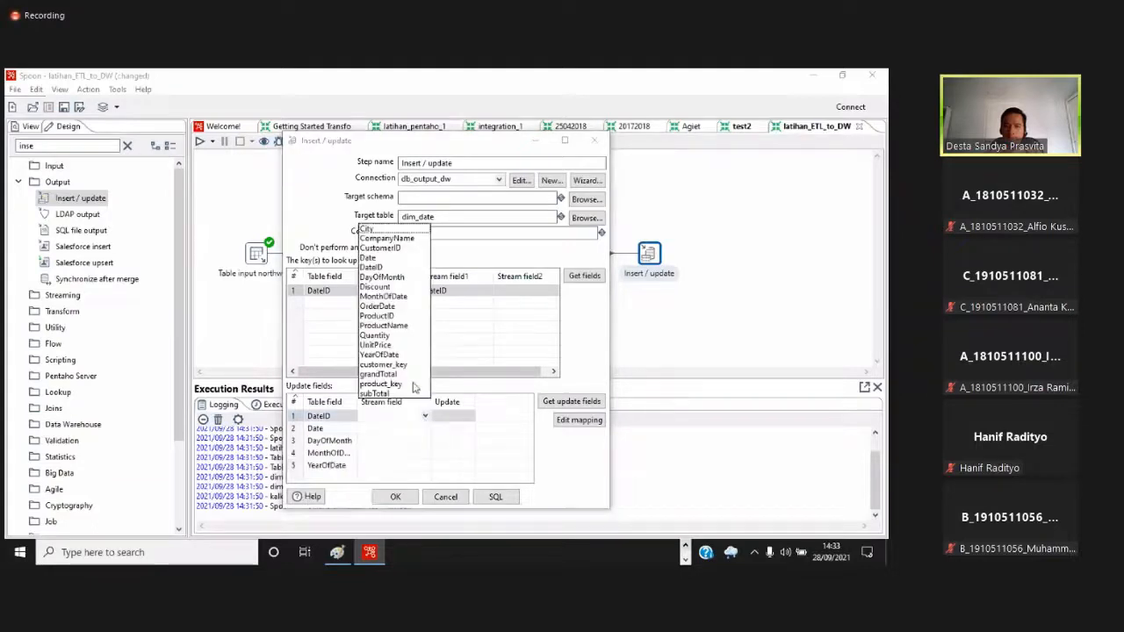
pyautogui.click(373, 267)
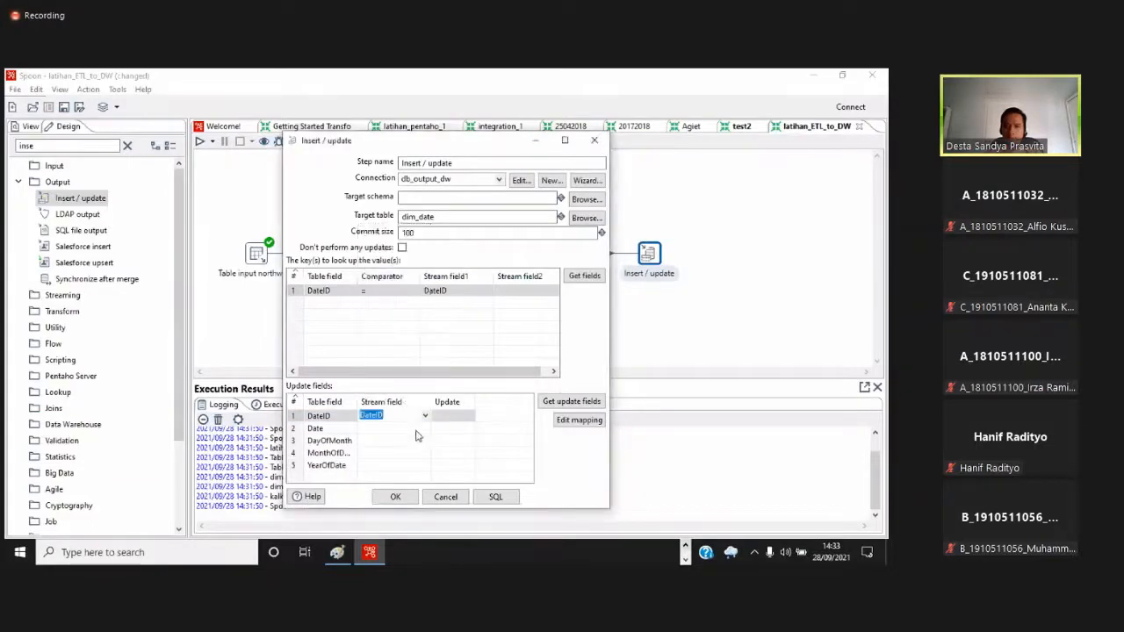
pyautogui.click(386, 429)
pyautogui.click(425, 429)
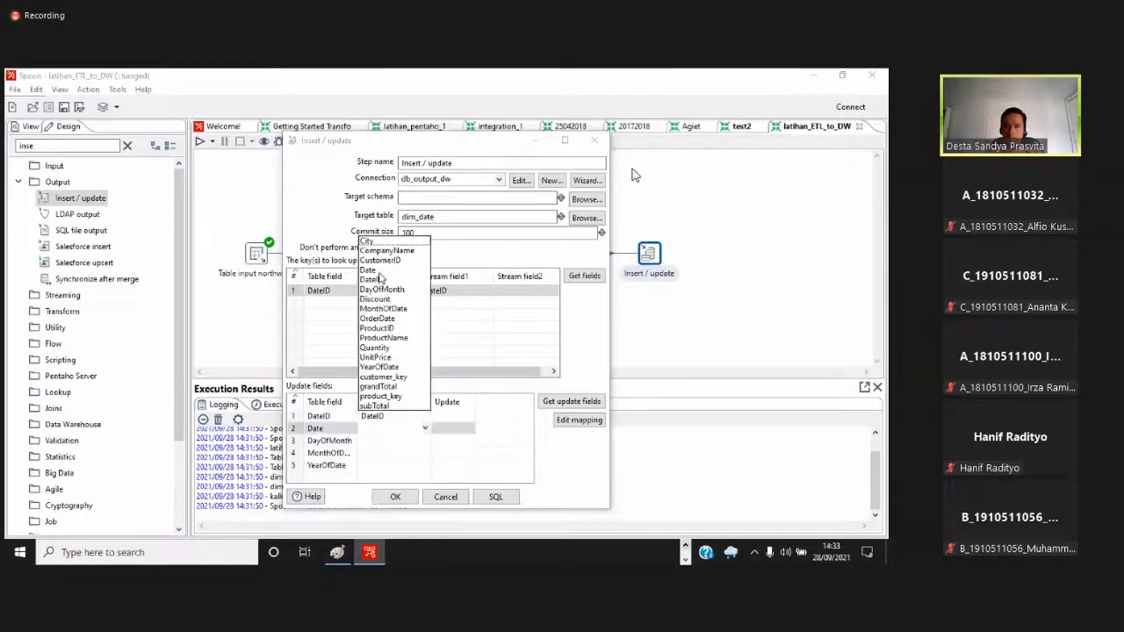
pyautogui.click(369, 269)
pyautogui.click(386, 440)
pyautogui.click(424, 439)
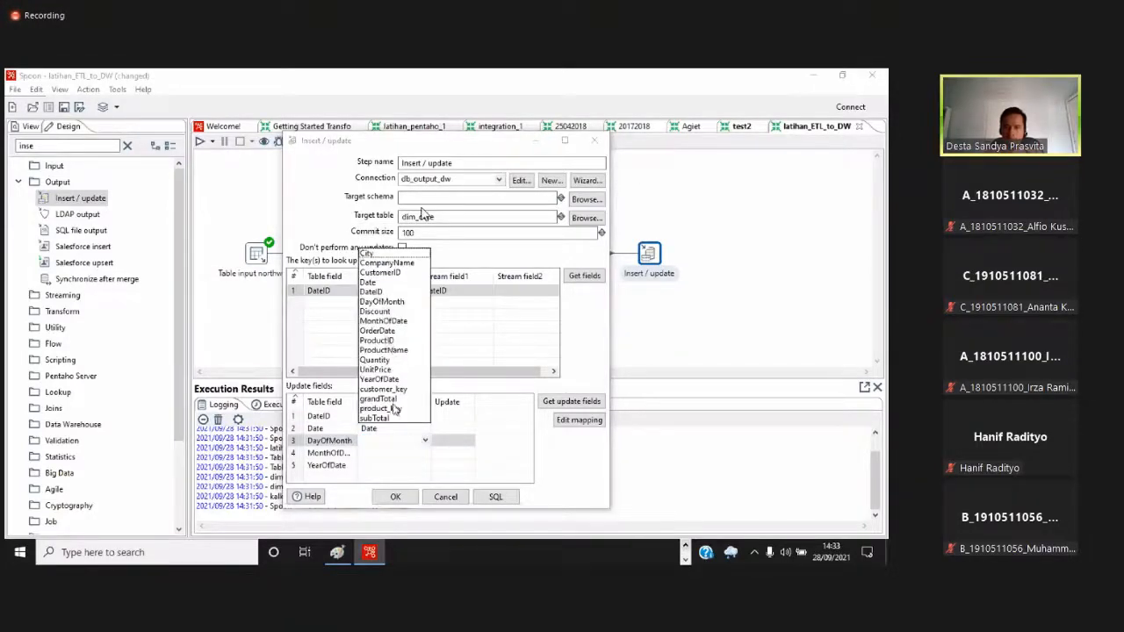
pyautogui.click(397, 302)
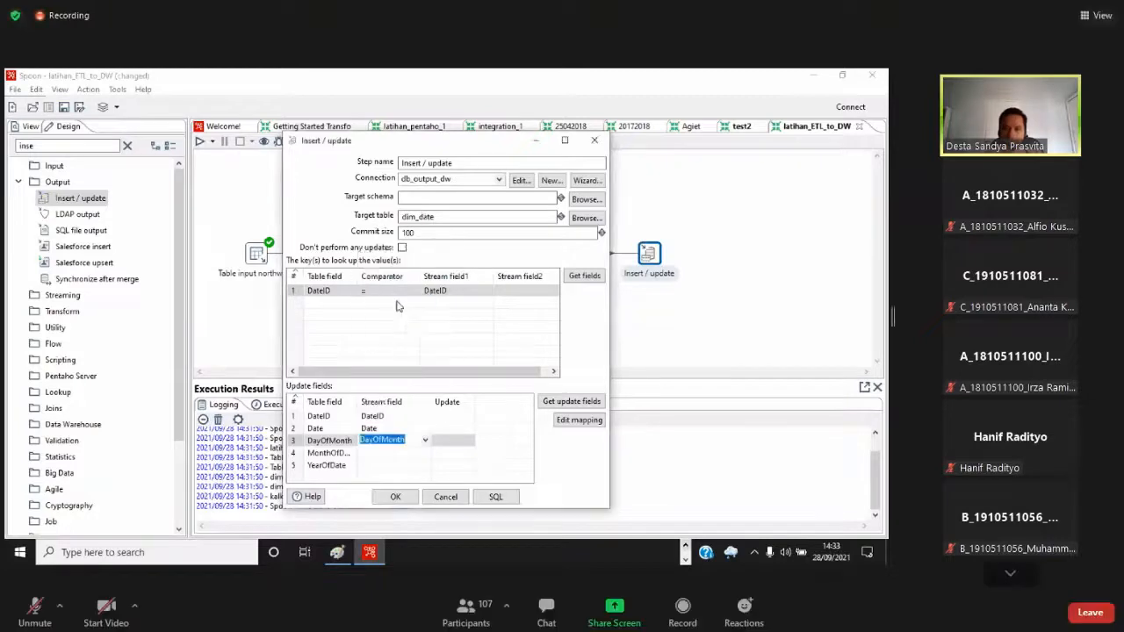
pyautogui.click(427, 453)
pyautogui.click(425, 453)
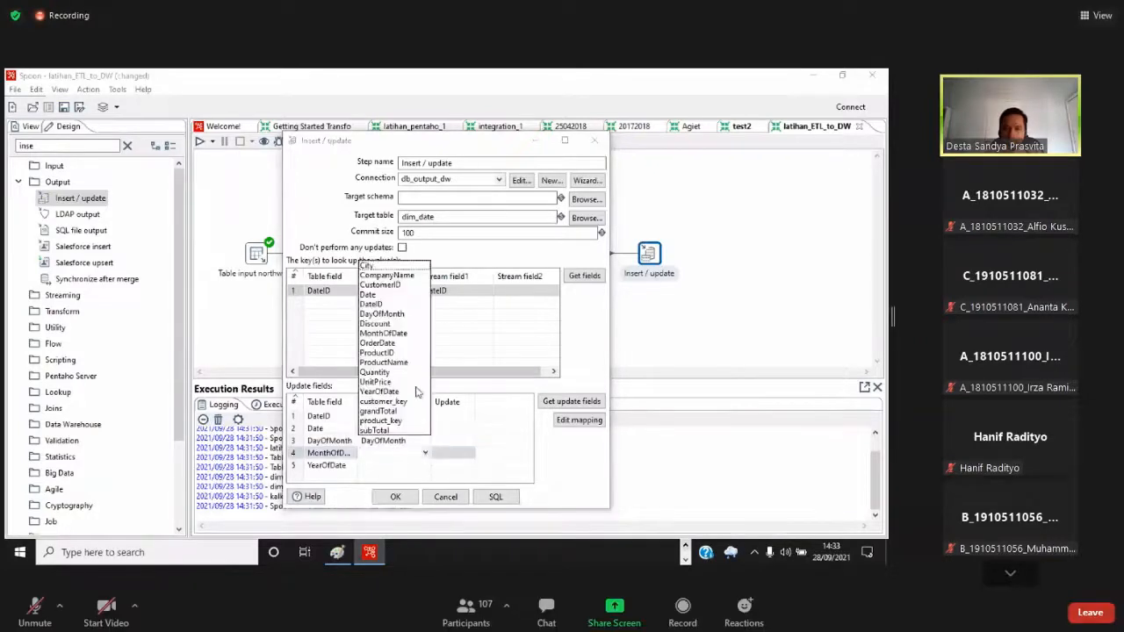
pyautogui.click(397, 333)
pyautogui.click(425, 466)
pyautogui.click(425, 466)
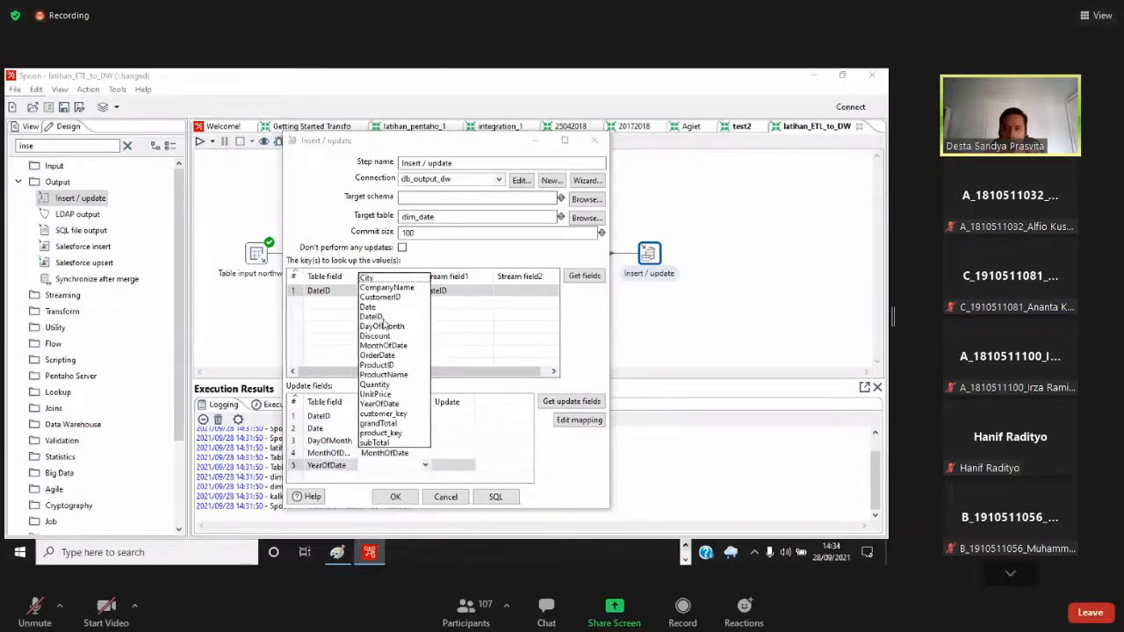
pyautogui.click(393, 403)
# Set the Update flag to Y for all five update fields and accept the Insert / update settings
pyautogui.click(456, 416)
pyautogui.click(469, 417)
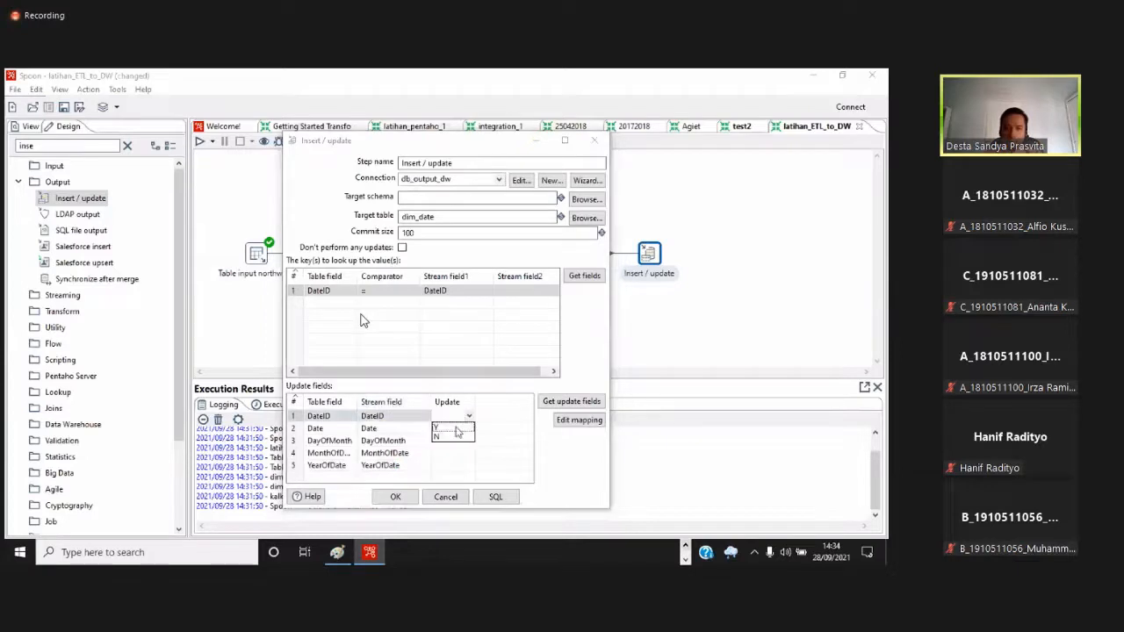
pyautogui.click(454, 429)
pyautogui.click(469, 428)
pyautogui.click(467, 441)
pyautogui.click(467, 442)
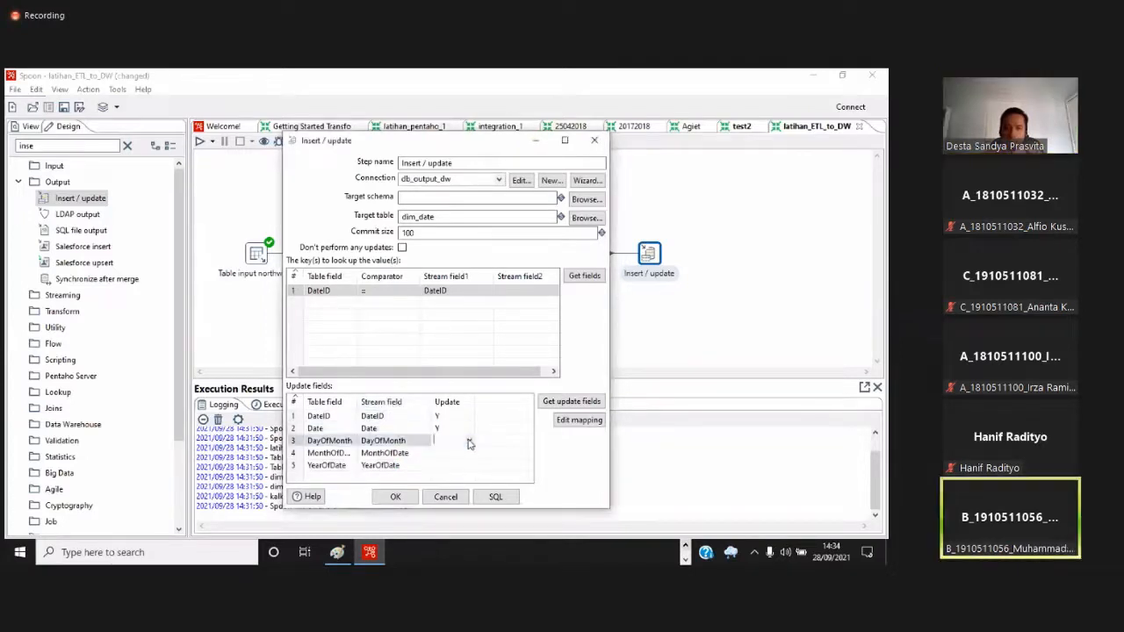
pyautogui.click(469, 441)
pyautogui.click(470, 455)
pyautogui.click(469, 454)
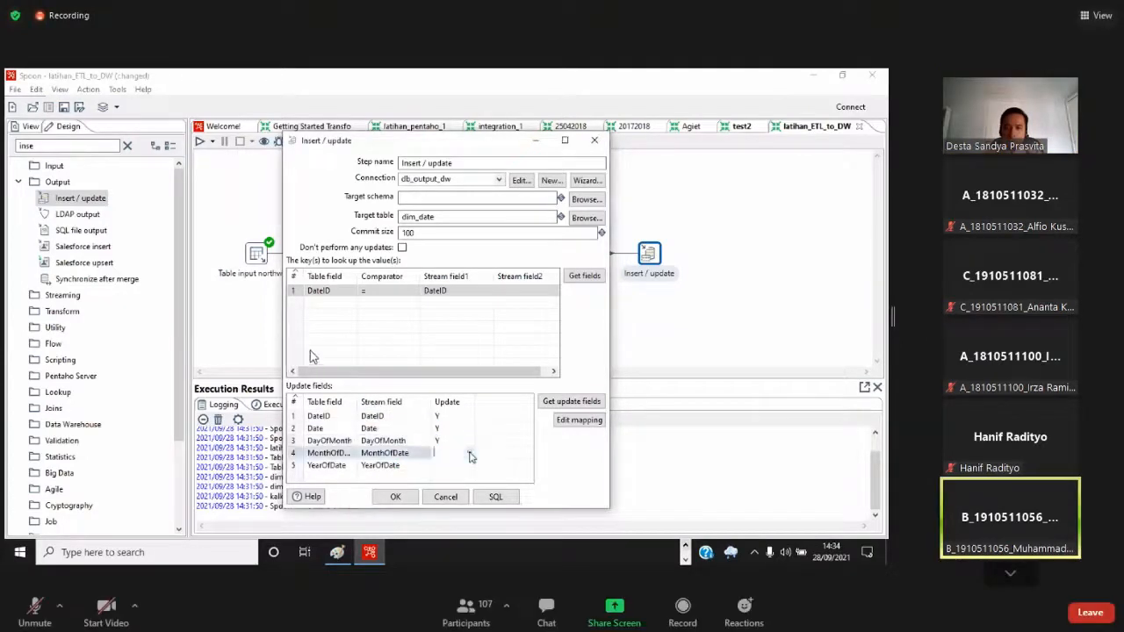
pyautogui.click(469, 453)
pyautogui.click(463, 466)
pyautogui.click(469, 467)
pyautogui.click(469, 468)
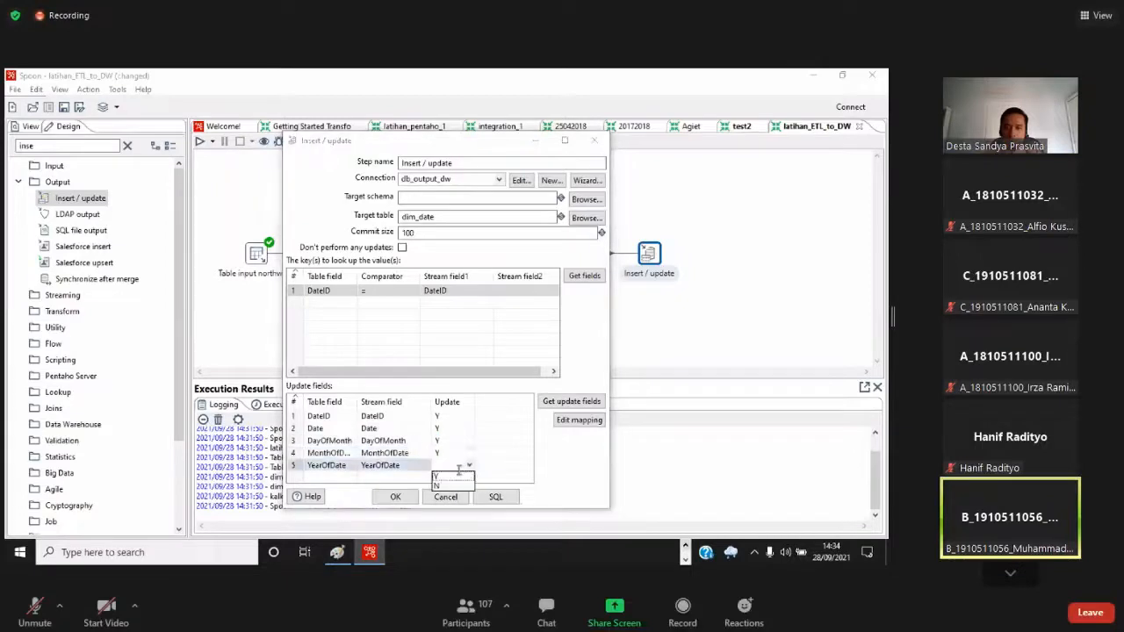
pyautogui.click(458, 481)
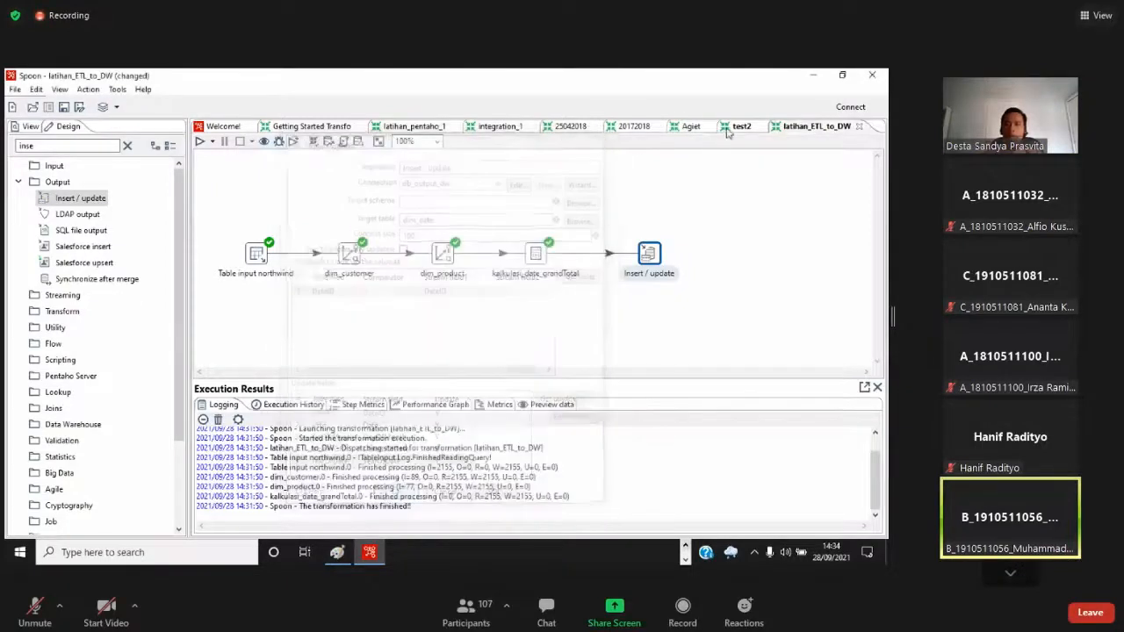
# Check the Insert / update settings in the test2 transformation against the new step's field mapping
pyautogui.click(730, 130)
pyautogui.doubleClick(660, 284)
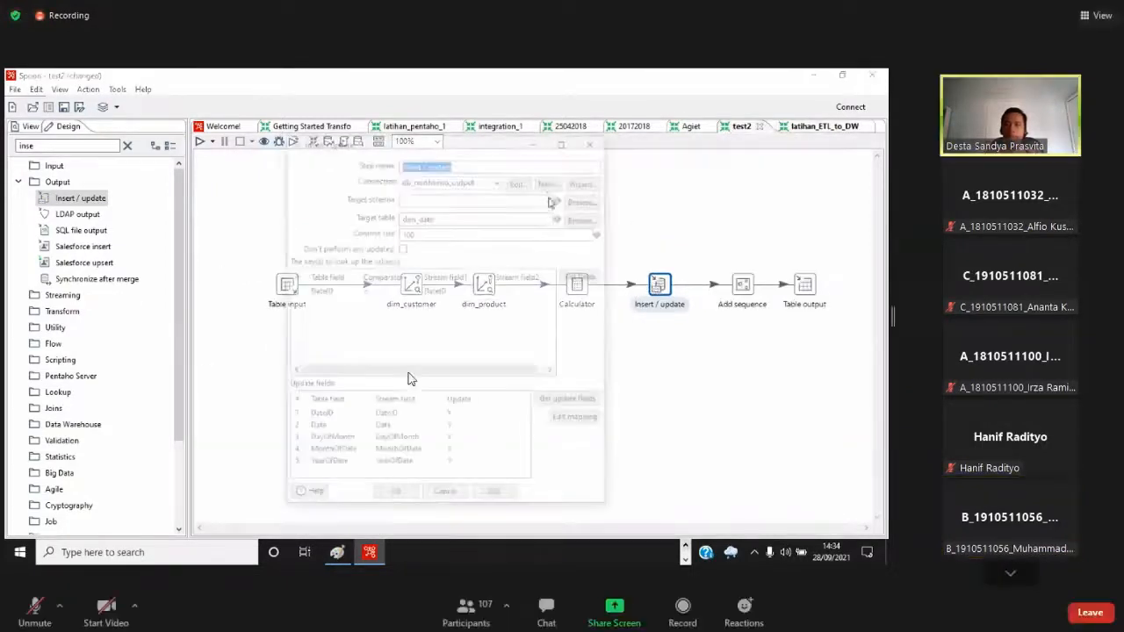
pyautogui.click(593, 141)
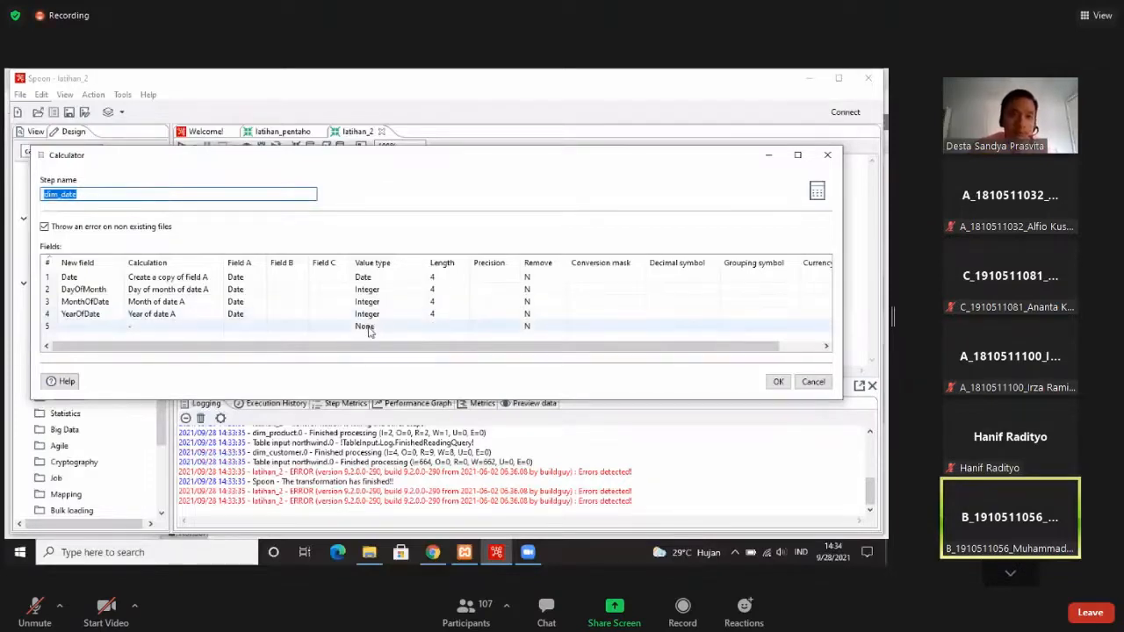
# Add the new fields subTotal and grandTotal to the dim_date Calculator step in the latihan_2 transformation
pyautogui.click(104, 327)
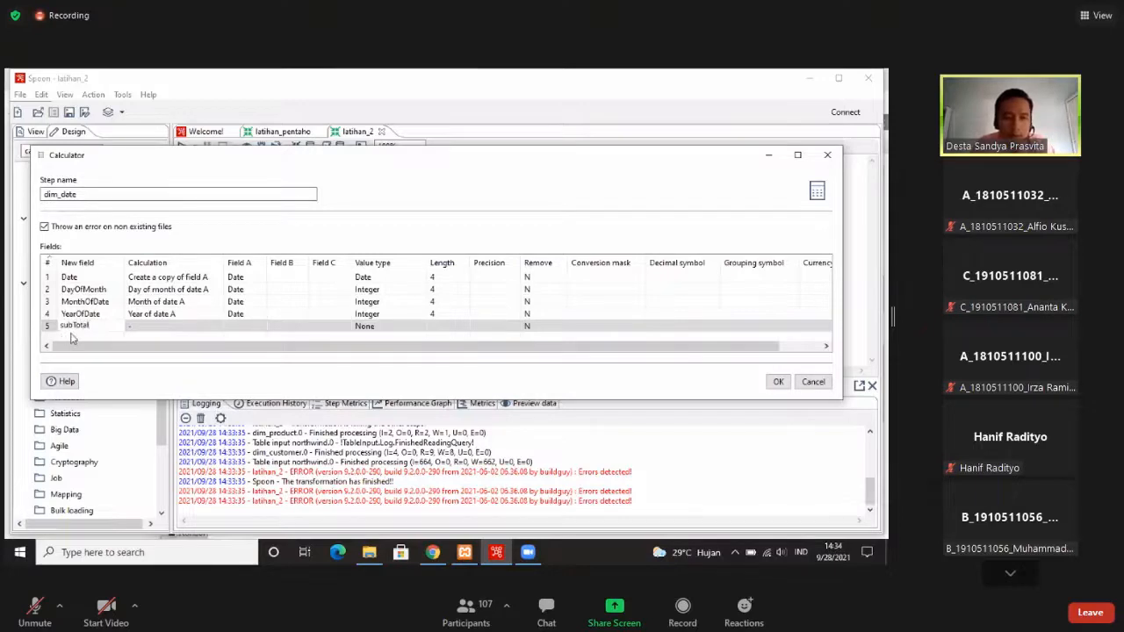
pyautogui.press('Return')
pyautogui.write('gran')
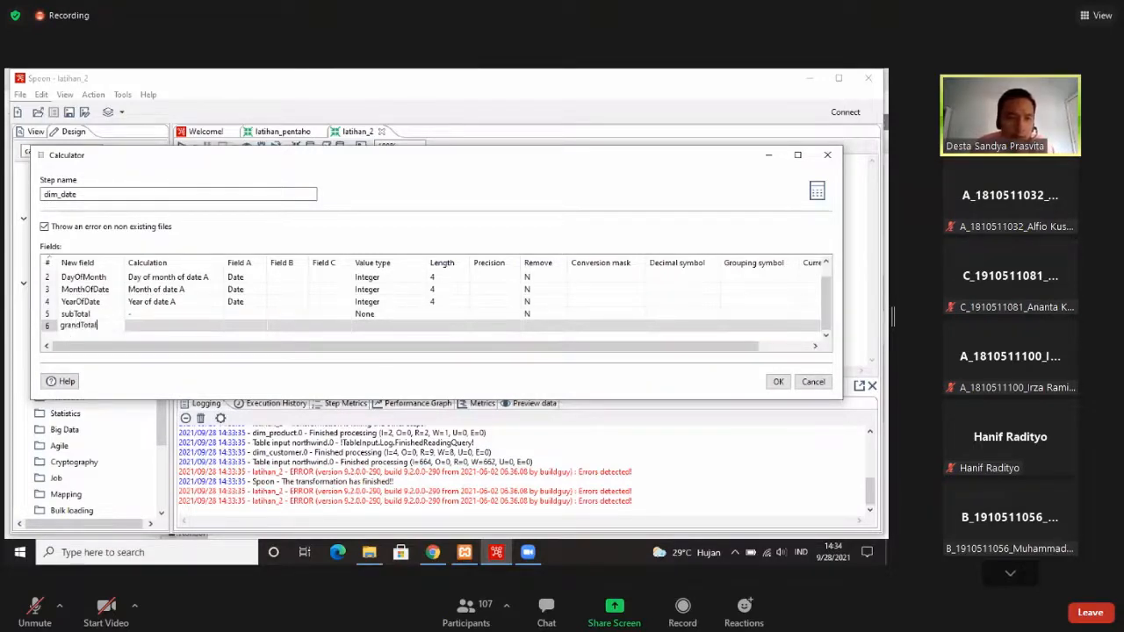
pyautogui.write('dTotal')
# Set the calculation type to A * B for subTotal and A - B for grandTotal
pyautogui.click(143, 314)
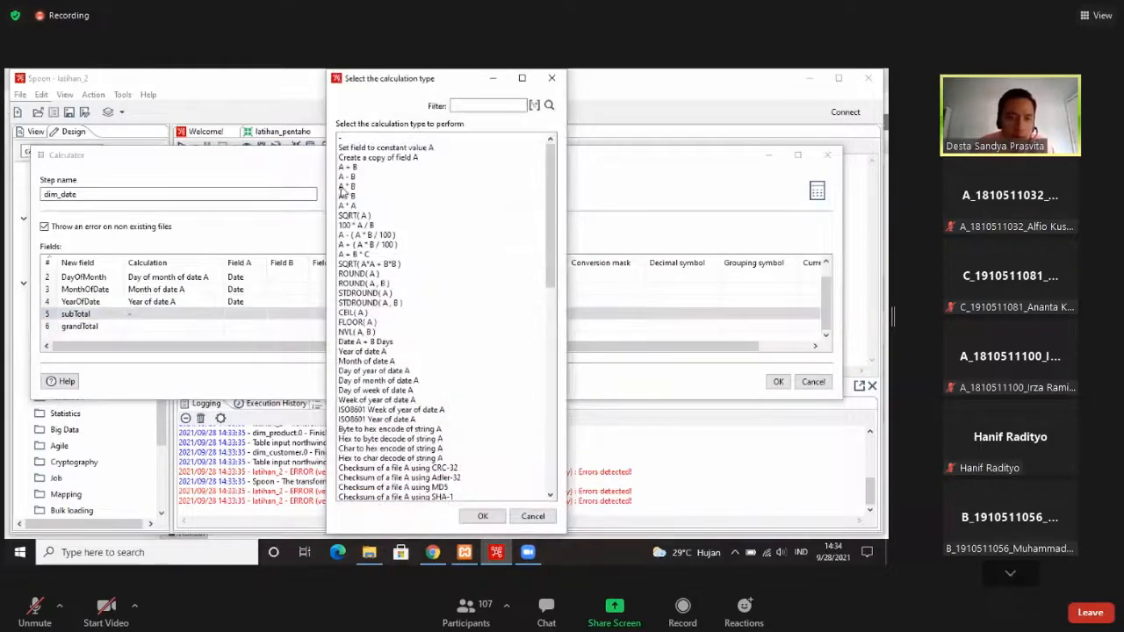
pyautogui.click(344, 186)
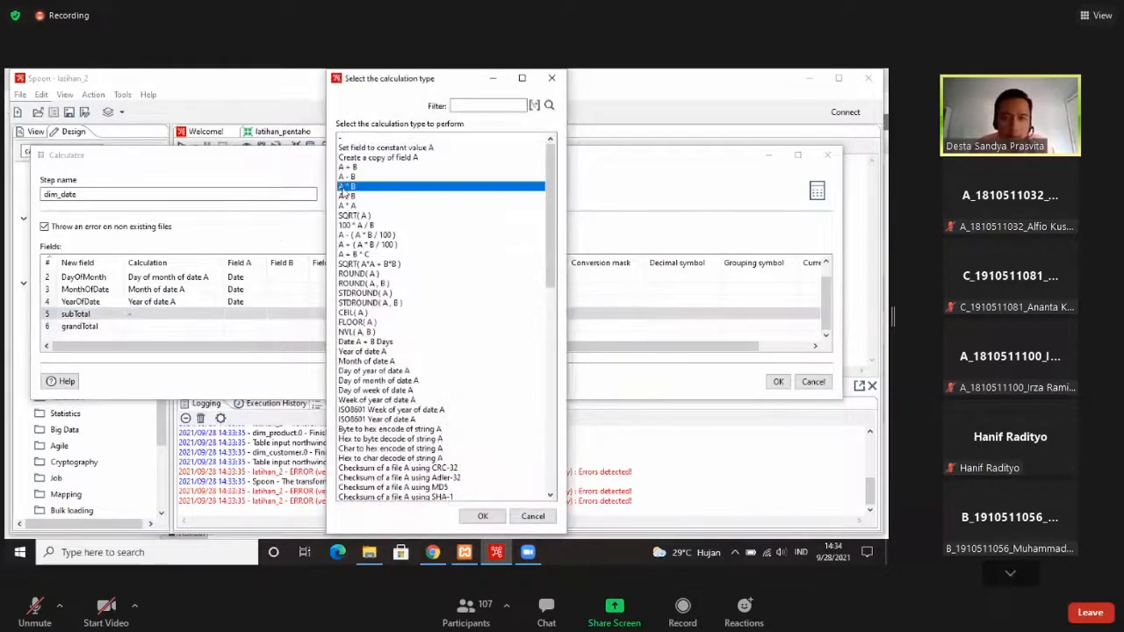
pyautogui.click(483, 515)
pyautogui.click(144, 327)
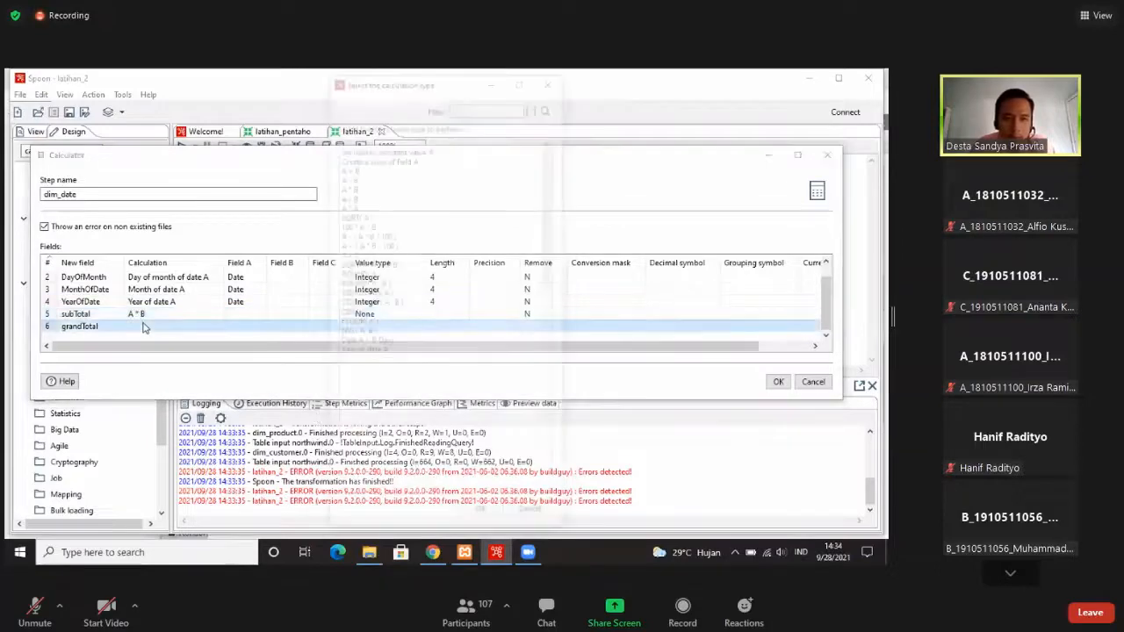
pyautogui.click(350, 167)
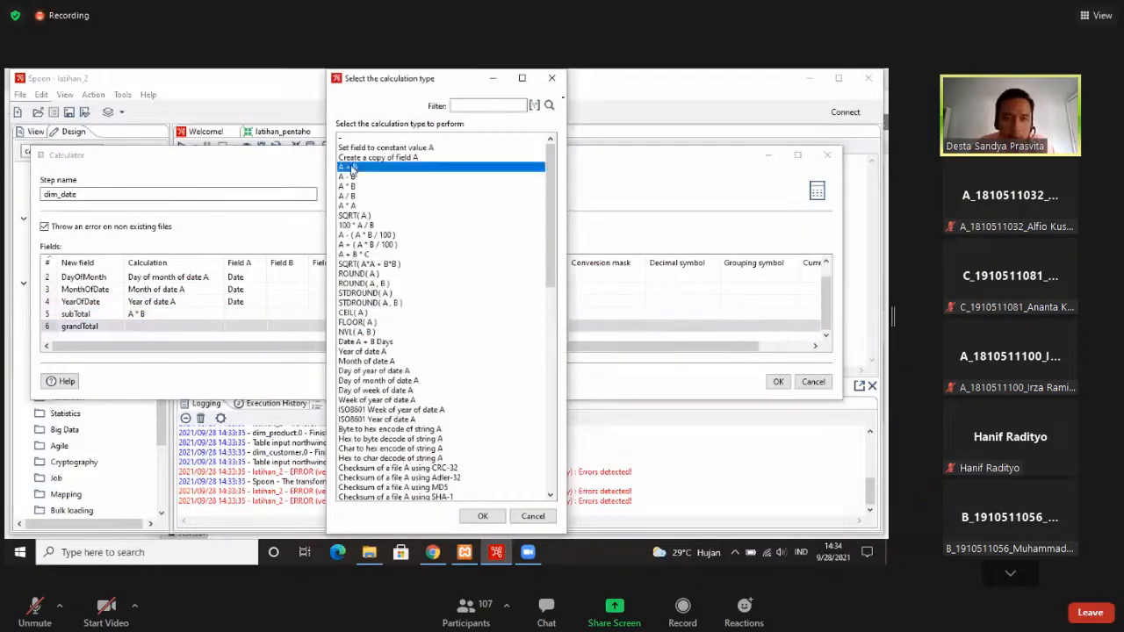
pyautogui.doubleClick(350, 168)
pyautogui.click(250, 313)
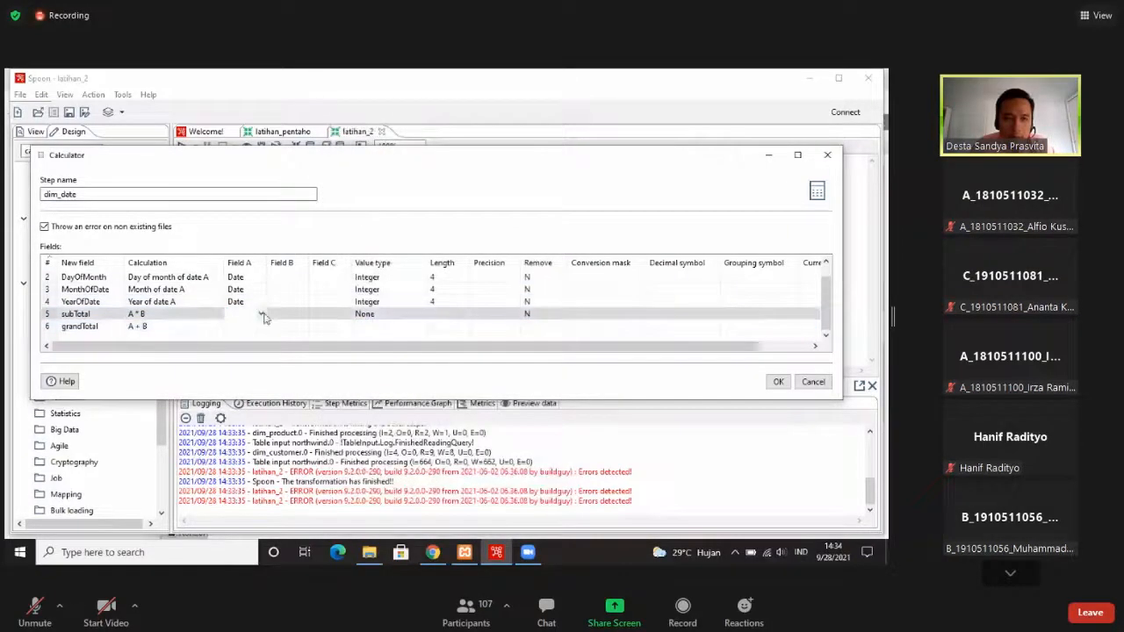
pyautogui.click(261, 314)
pyautogui.click(160, 329)
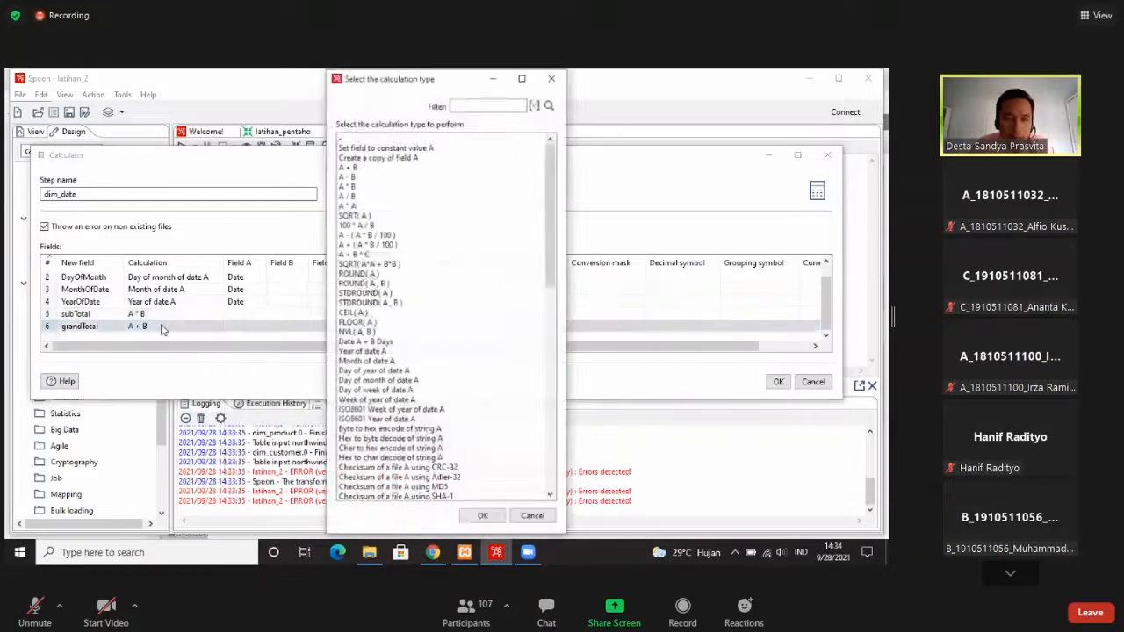
pyautogui.doubleClick(351, 176)
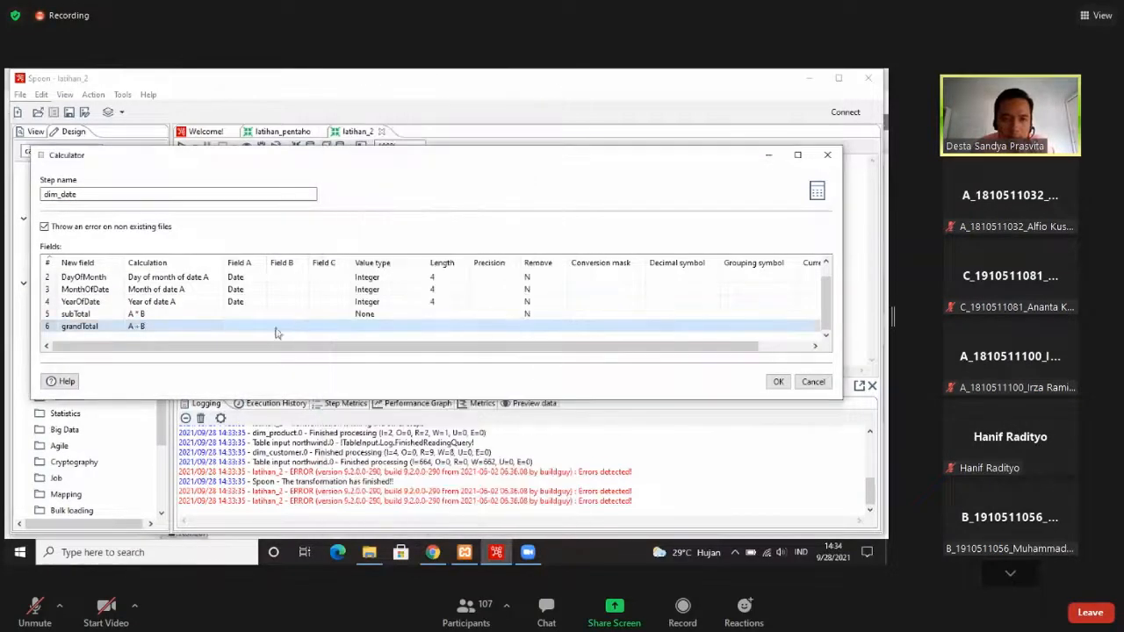
# Assign UnitPrice as Field A and Quantity as Field B of the subTotal calculation
pyautogui.click(250, 314)
pyautogui.click(260, 313)
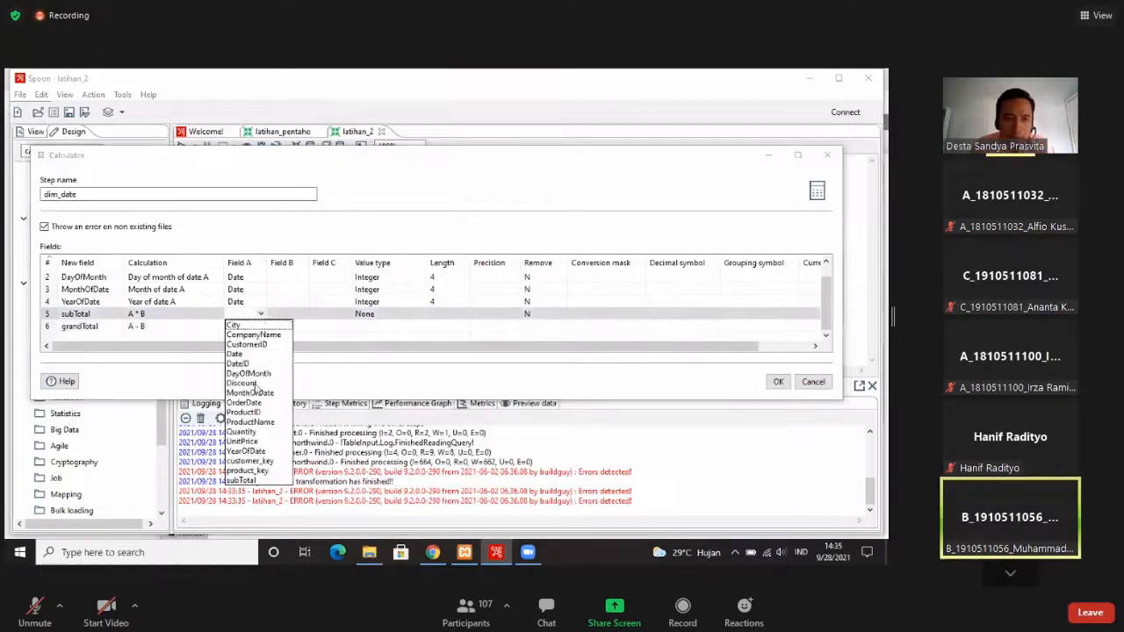
pyautogui.click(250, 441)
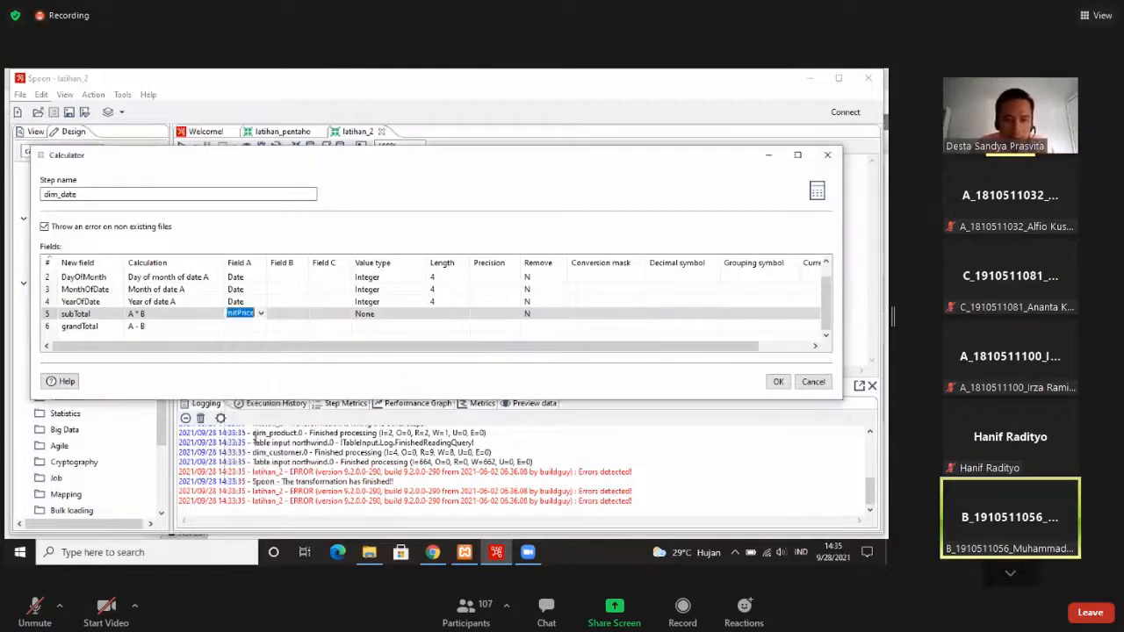
pyautogui.click(294, 314)
pyautogui.click(302, 314)
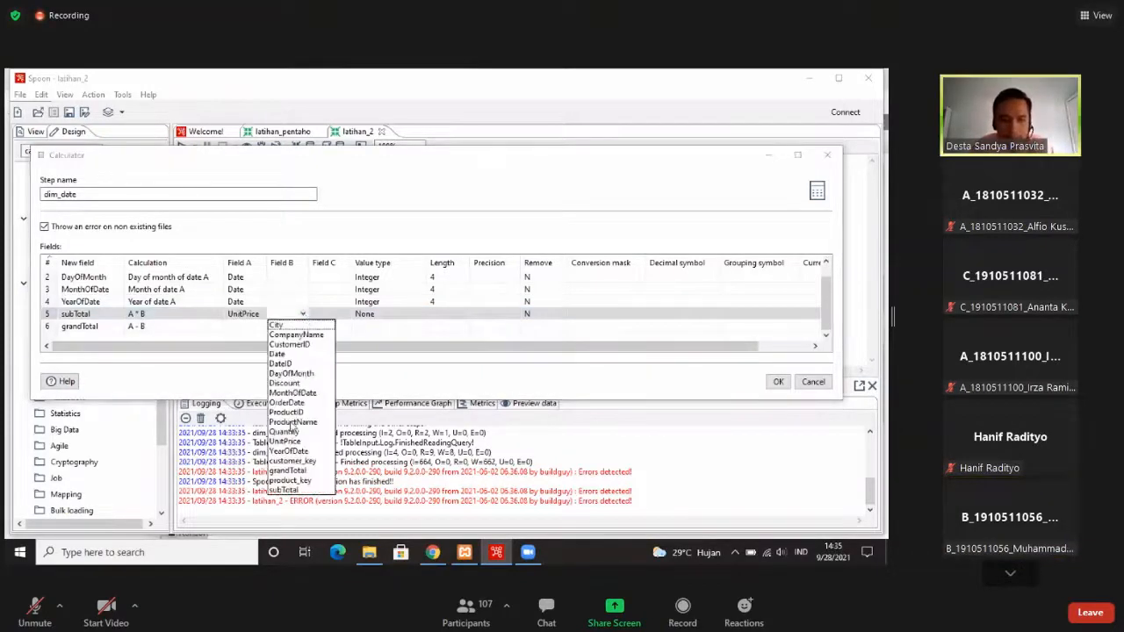
pyautogui.click(284, 432)
# Assign subTotal as Field A and Discount as Field B of the grandTotal calculation
pyautogui.click(262, 327)
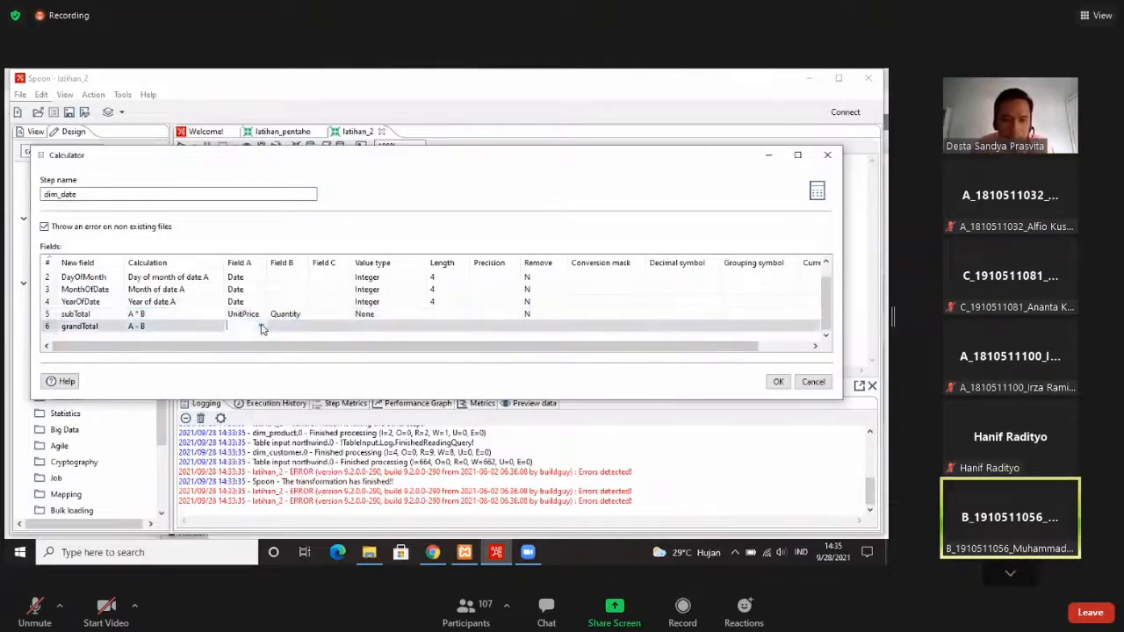
pyautogui.click(260, 327)
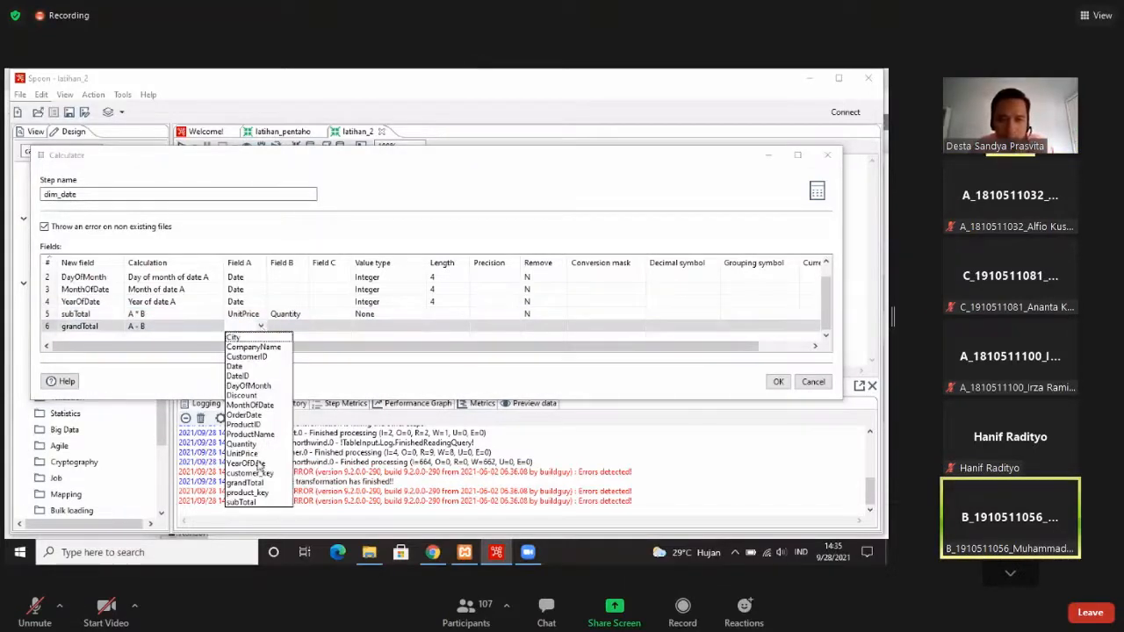
pyautogui.click(252, 501)
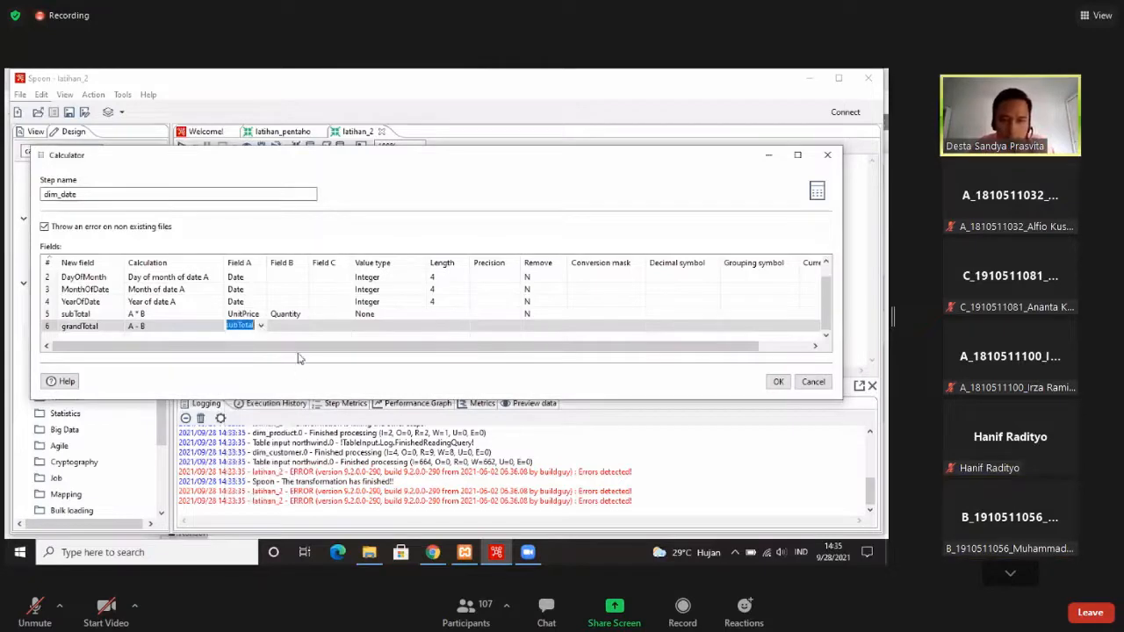
pyautogui.click(298, 326)
pyautogui.click(303, 327)
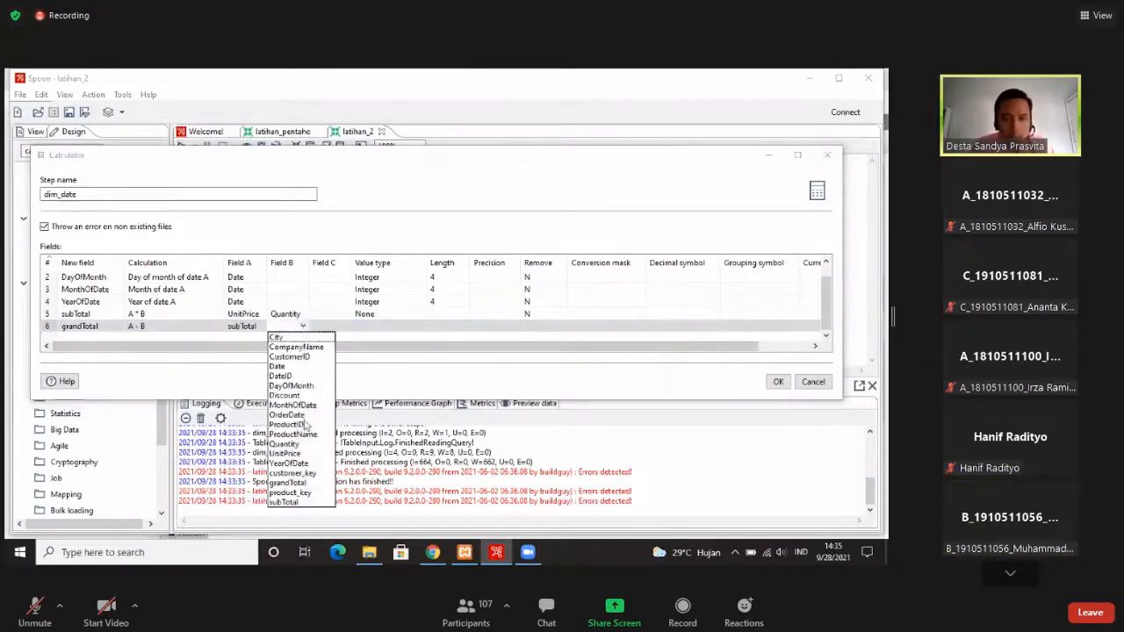
pyautogui.click(291, 396)
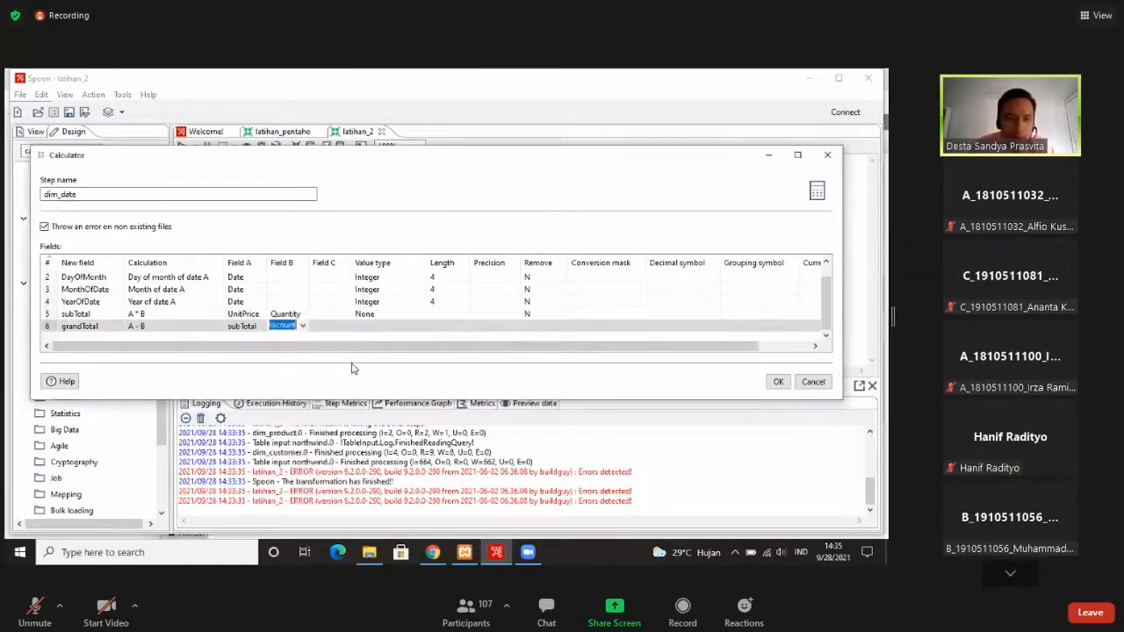
# Set the value type of both the subTotal and grandTotal calculations to Integer
pyautogui.click(406, 315)
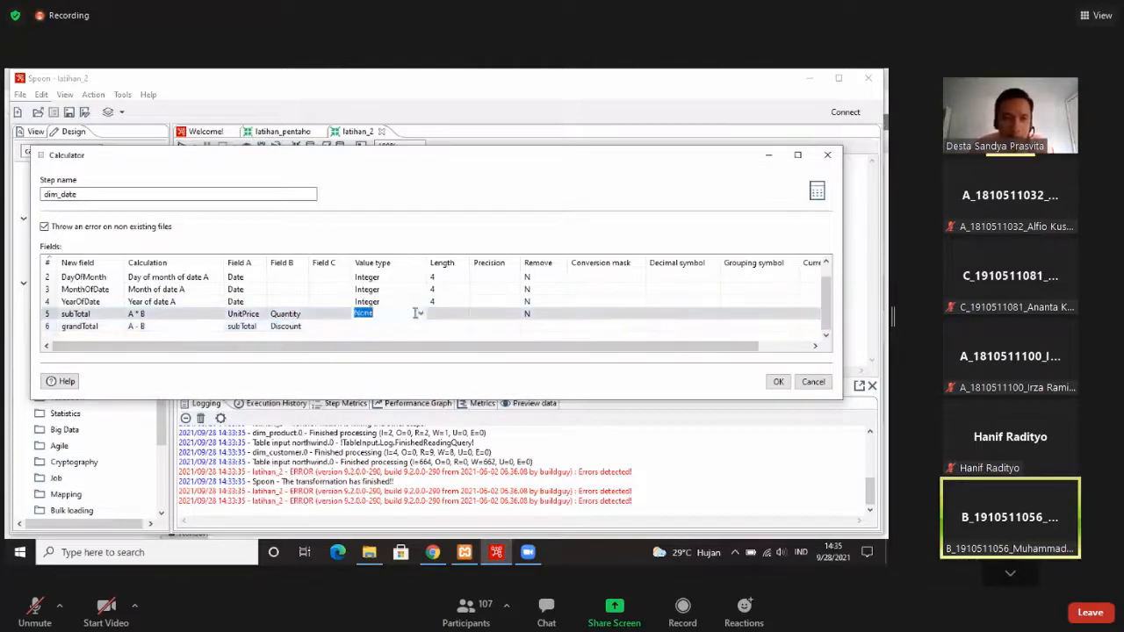
pyautogui.click(420, 316)
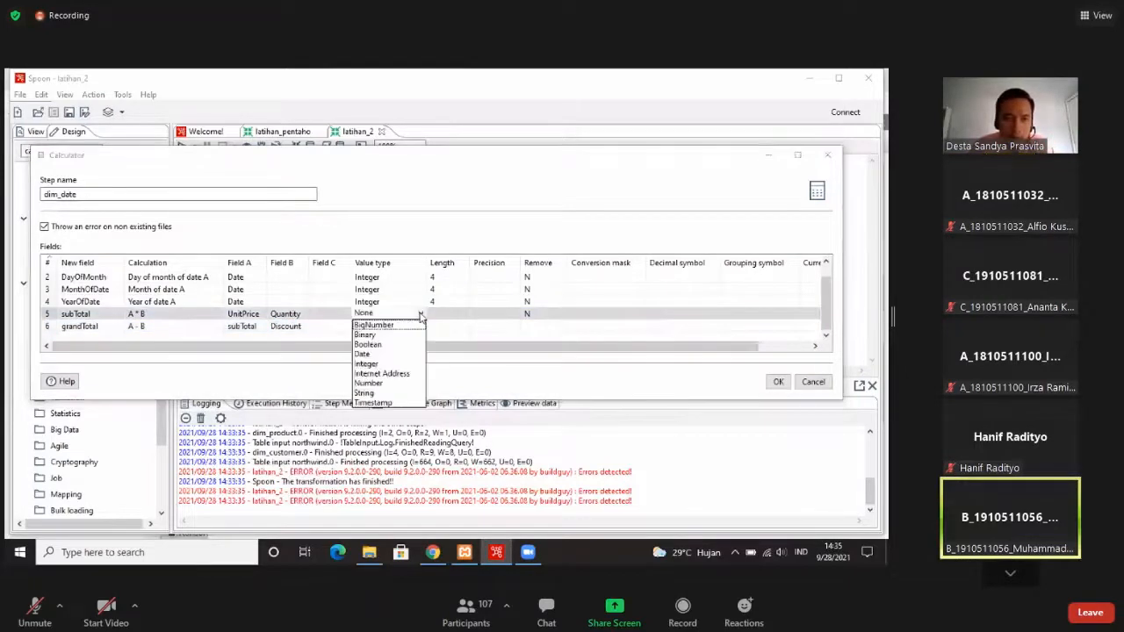
pyautogui.click(378, 364)
pyautogui.click(421, 328)
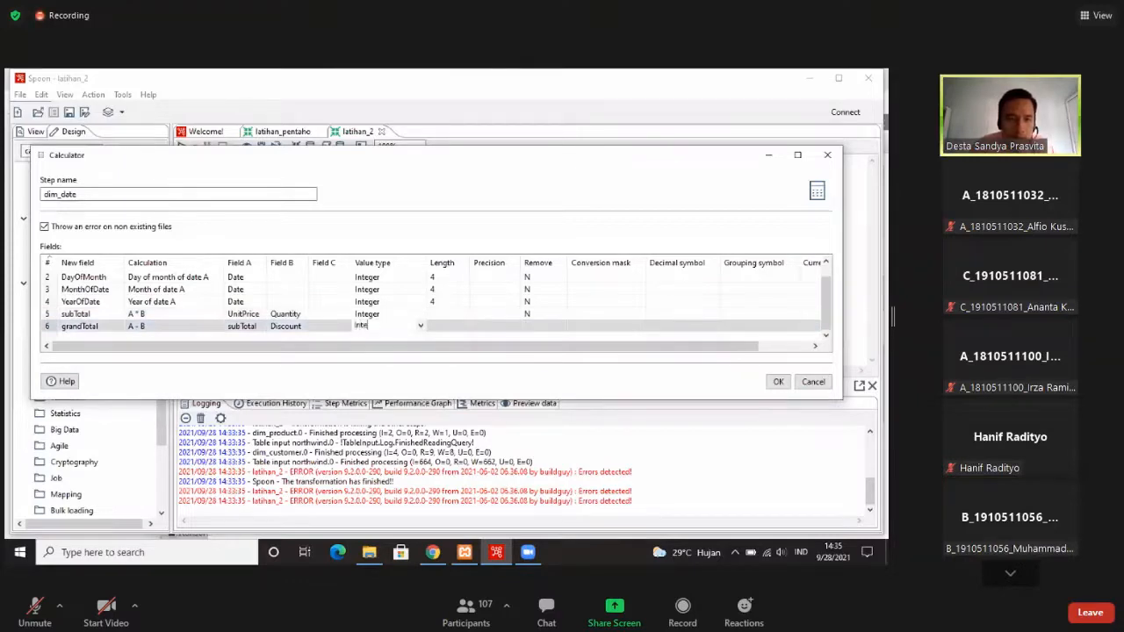
# Set the length to 8 for subTotal and grandTotal, and set Remove to N for grandTotal
pyautogui.click(430, 315)
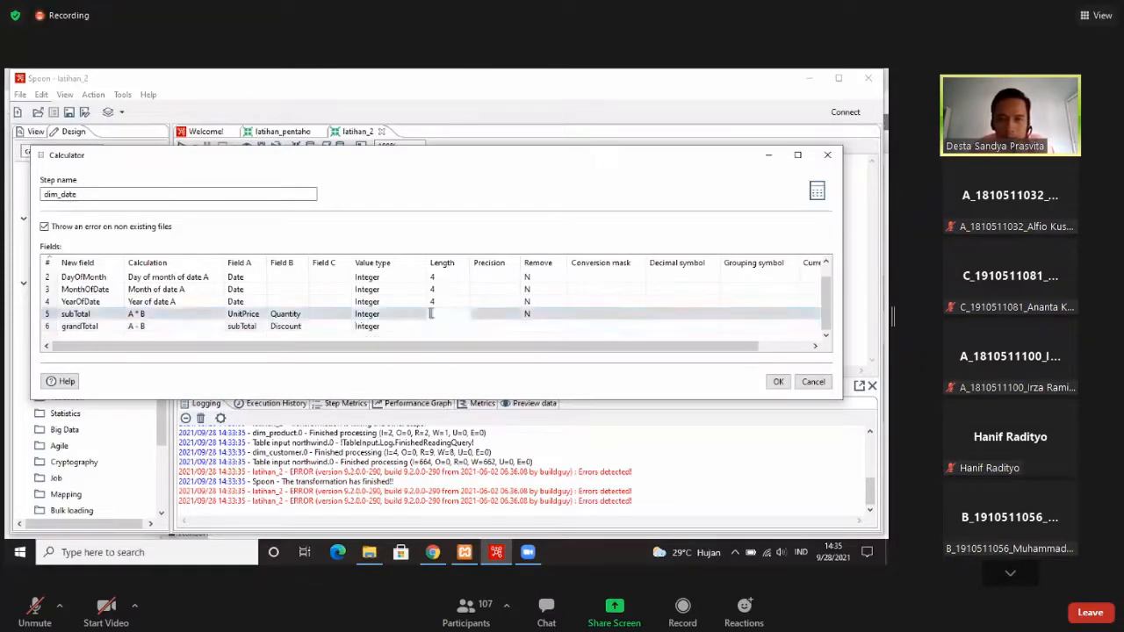
pyautogui.write('8')
pyautogui.click(431, 326)
pyautogui.write('8')
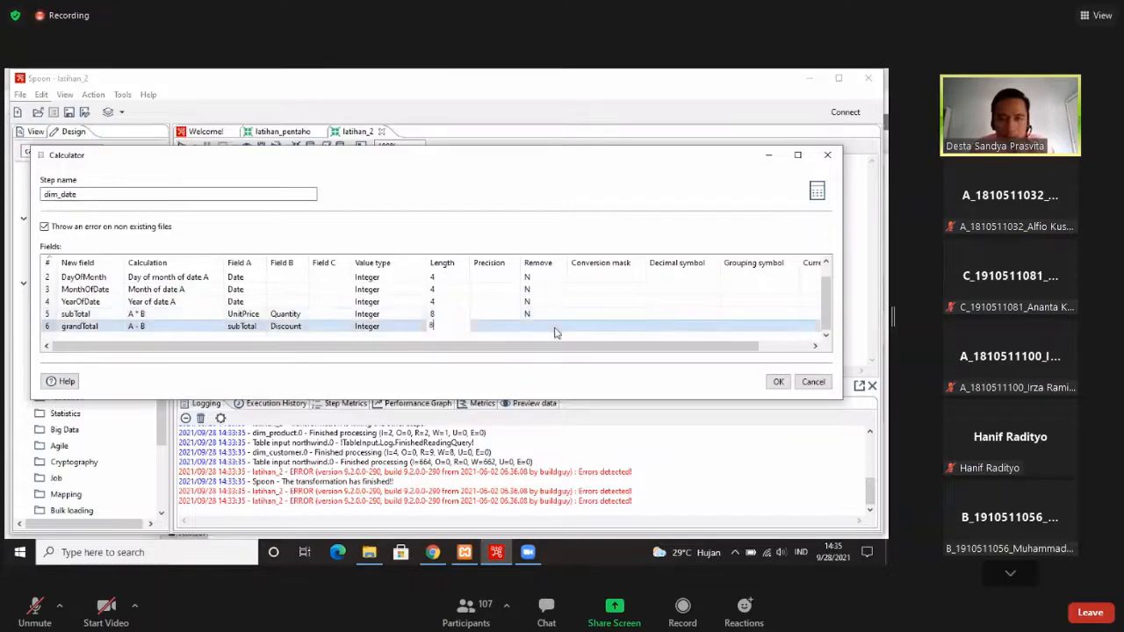
pyautogui.click(554, 328)
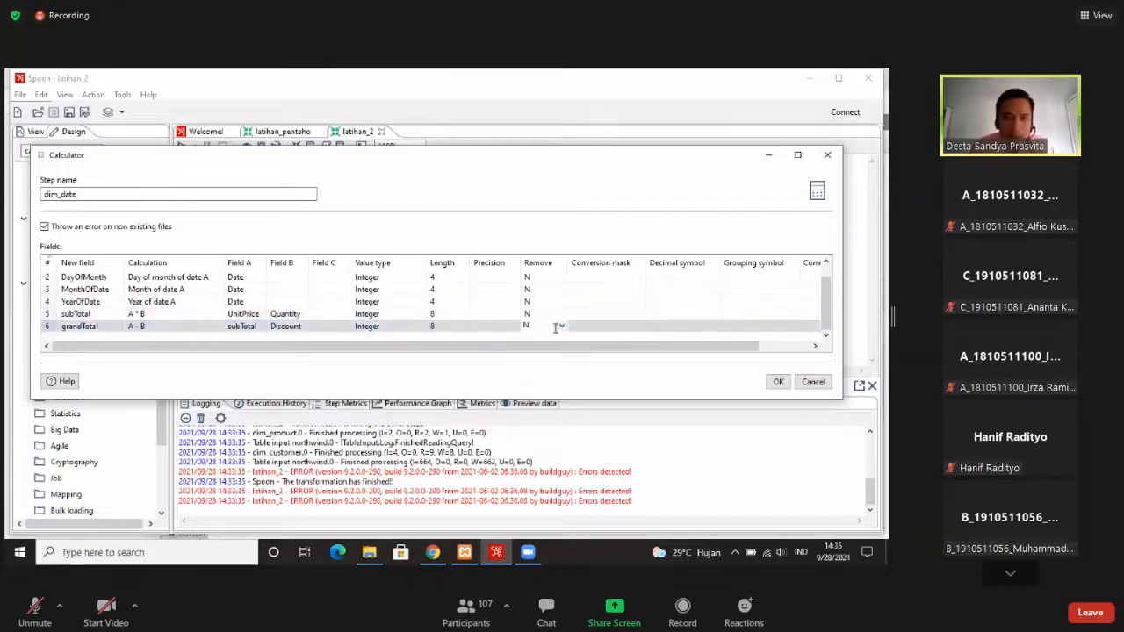
pyautogui.scroll(1, 537, 324)
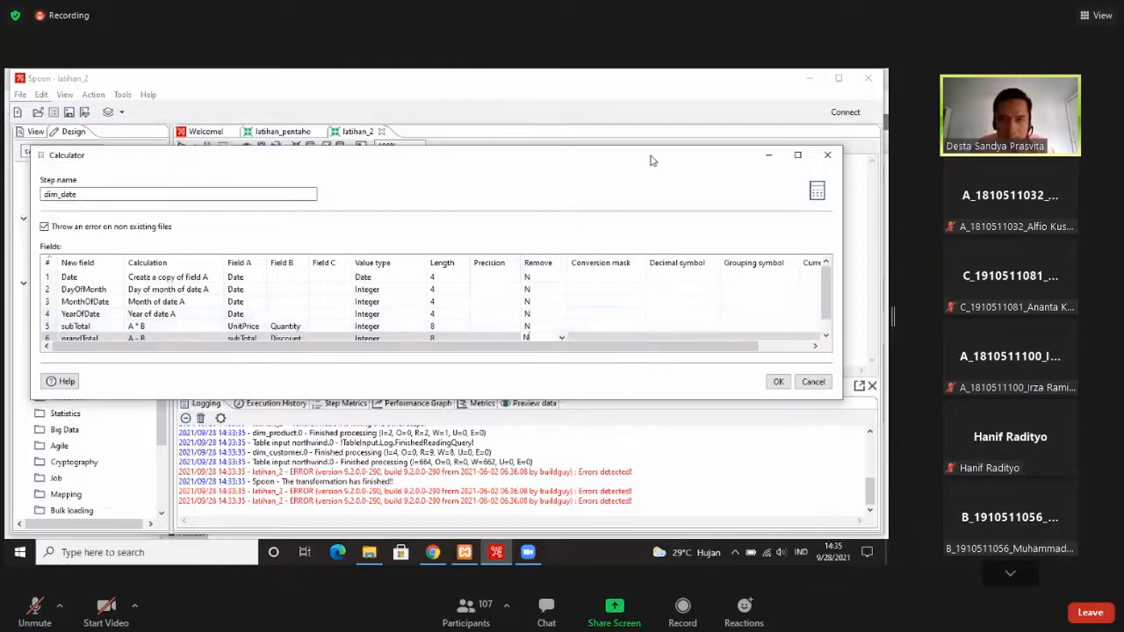
pyautogui.moveTo(643, 147); pyautogui.dragTo(640, 99)
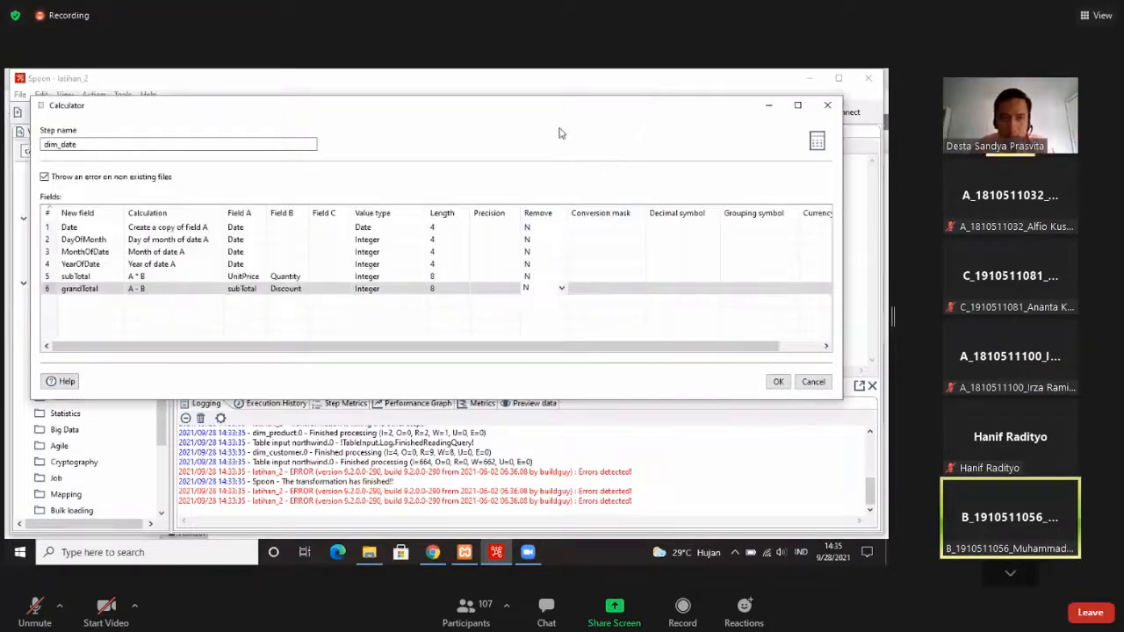
pyautogui.click(594, 317)
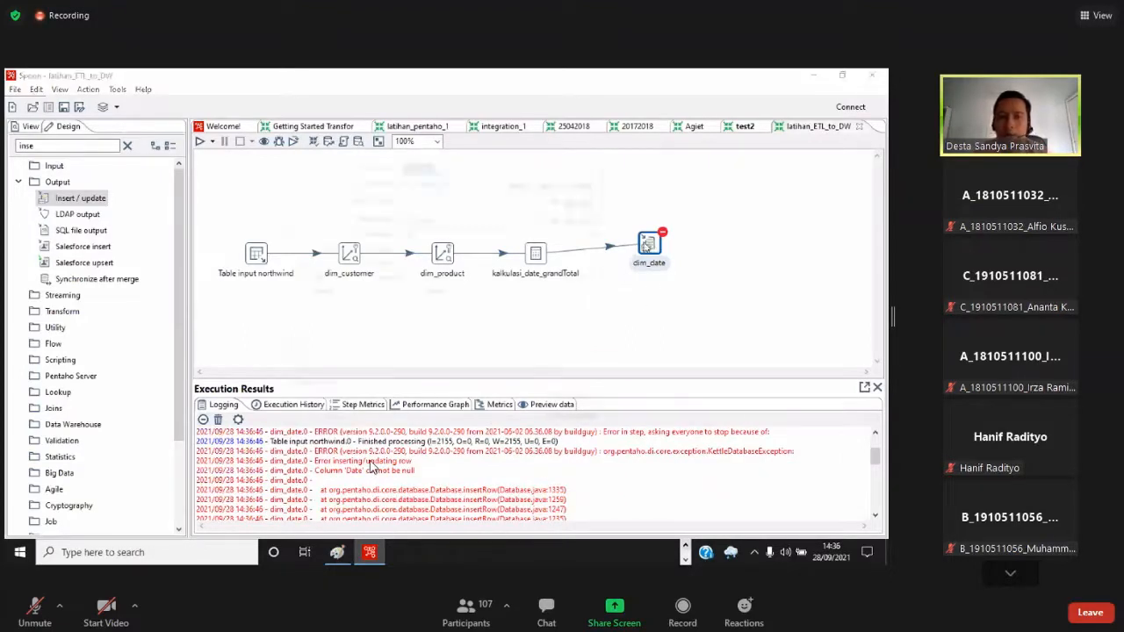
# Check the Date field mapping in the dim_date Insert / update step of the latihan_ETL_to_DW transformation
pyautogui.doubleClick(649, 246)
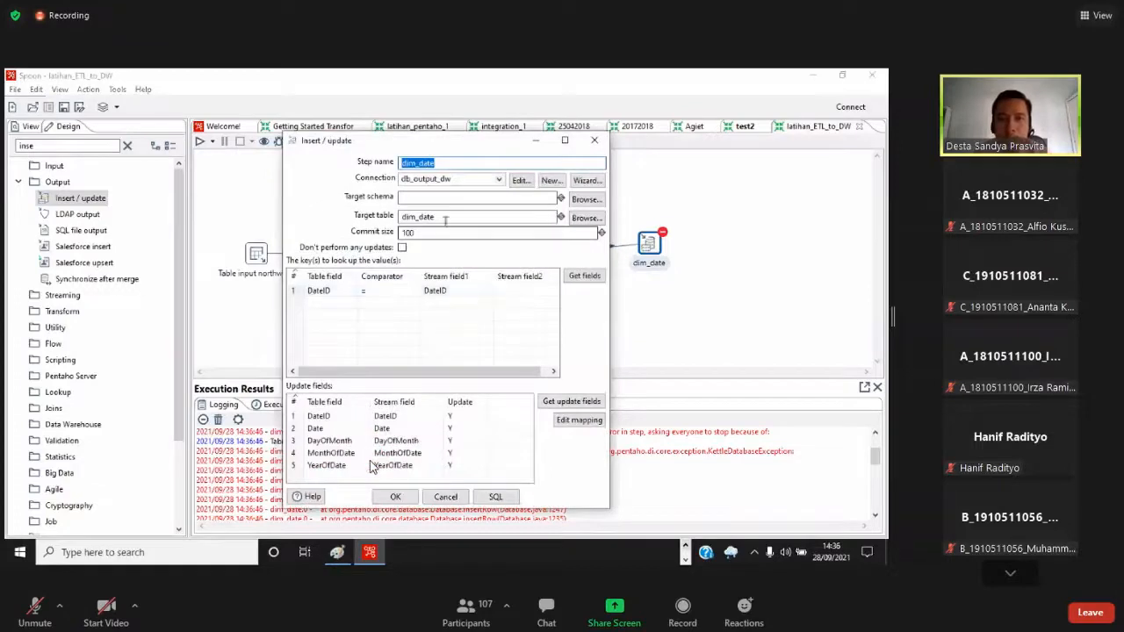
pyautogui.click(358, 429)
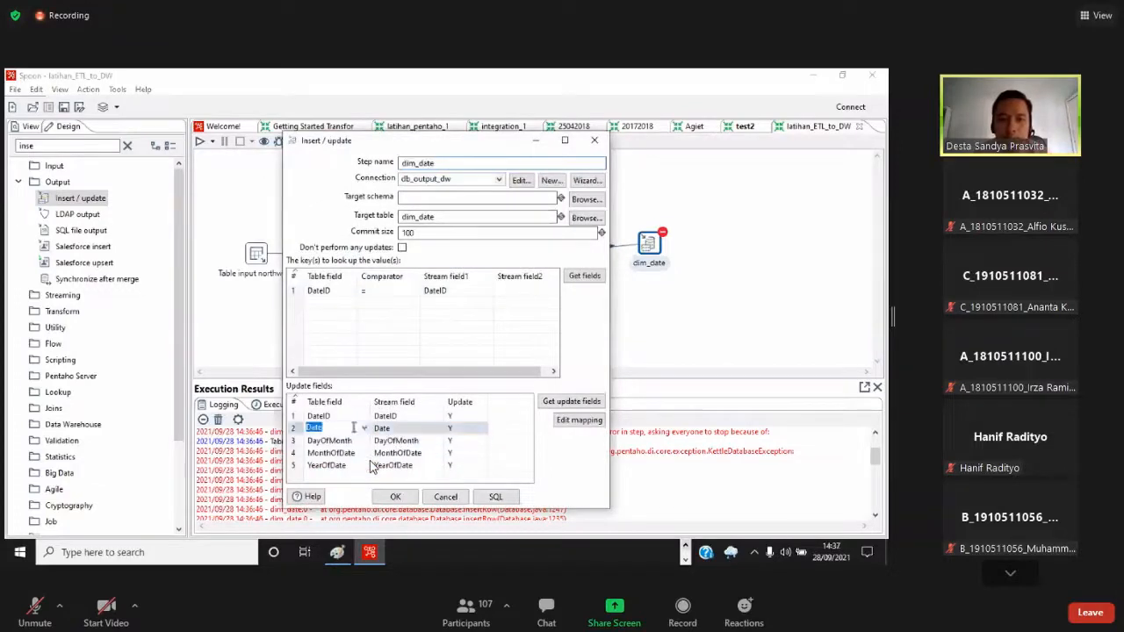
pyautogui.click(366, 428)
pyautogui.click(355, 449)
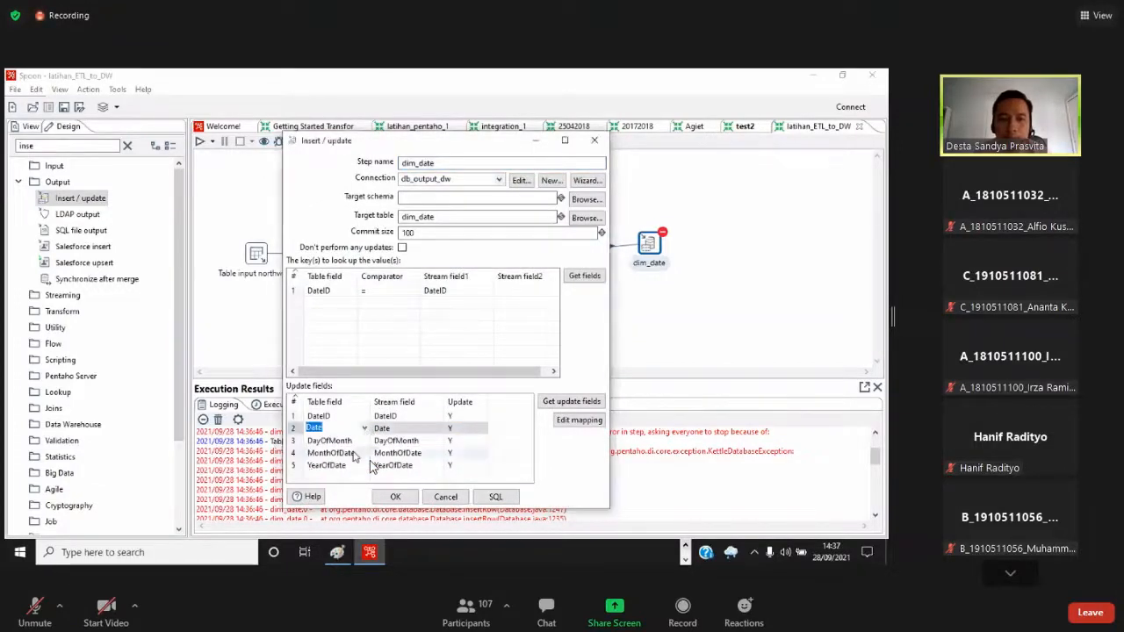
pyautogui.click(436, 429)
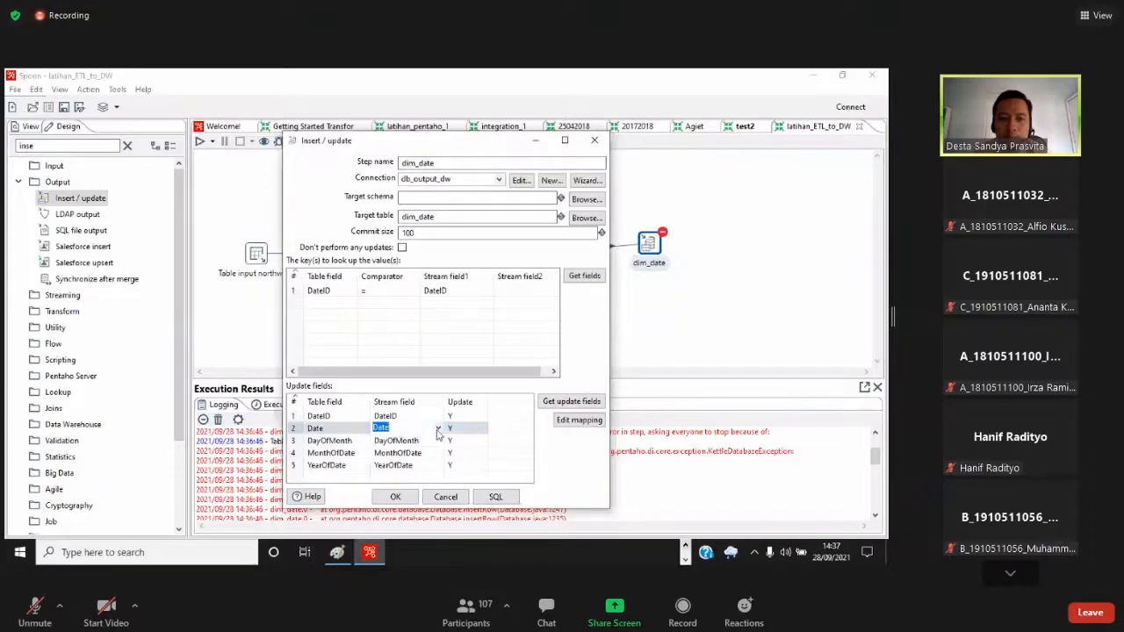
pyautogui.click(397, 497)
# Compare the fields of the kalkulasi_date_grandTotal Calculator step with those of the Calculator step in test2
pyautogui.doubleClick(534, 254)
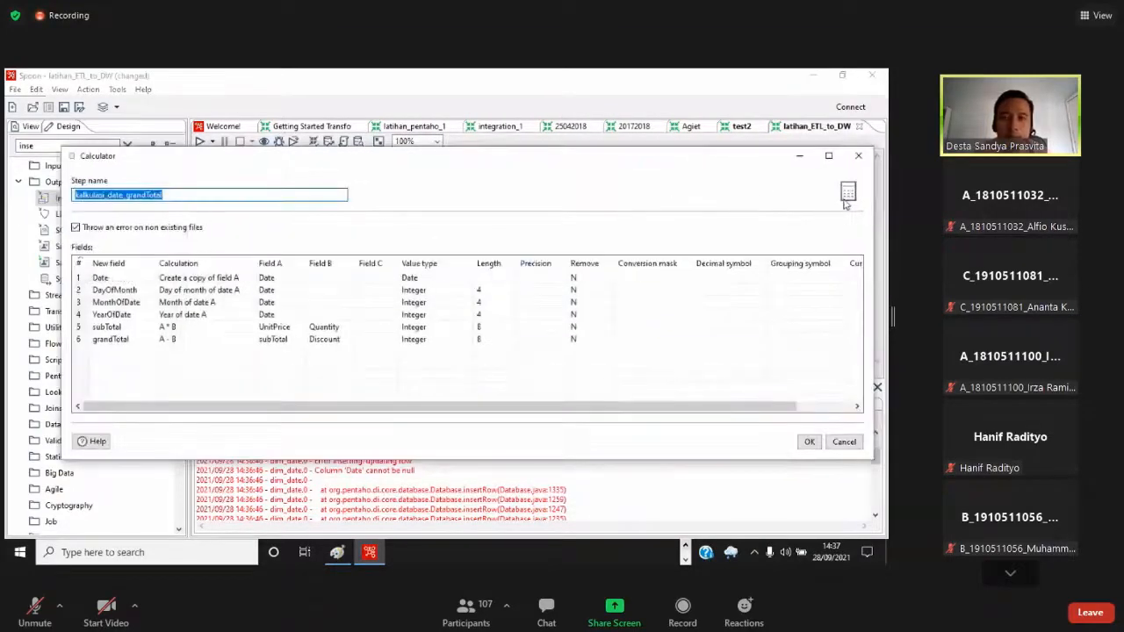
pyautogui.click(859, 157)
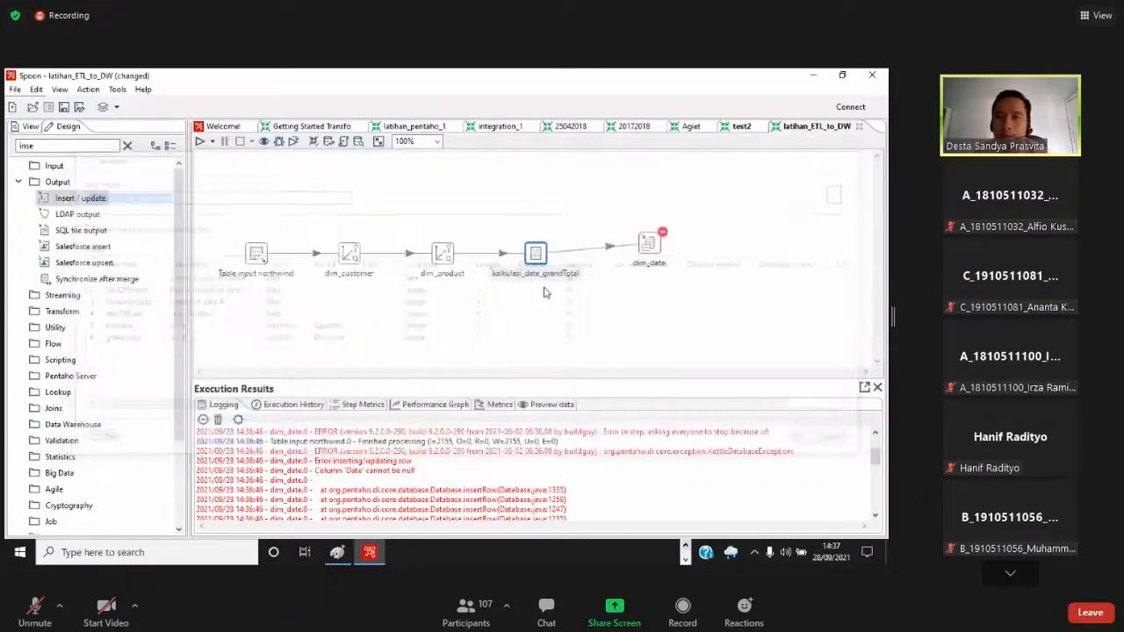
pyautogui.click(741, 126)
pyautogui.doubleClick(575, 288)
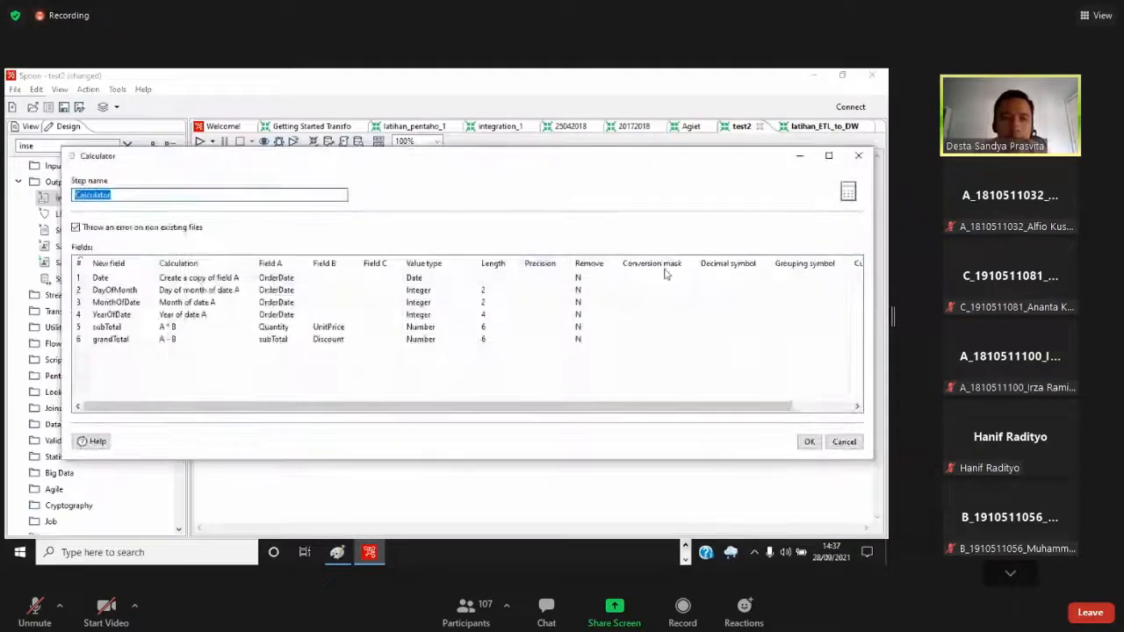
pyautogui.click(858, 156)
pyautogui.click(821, 126)
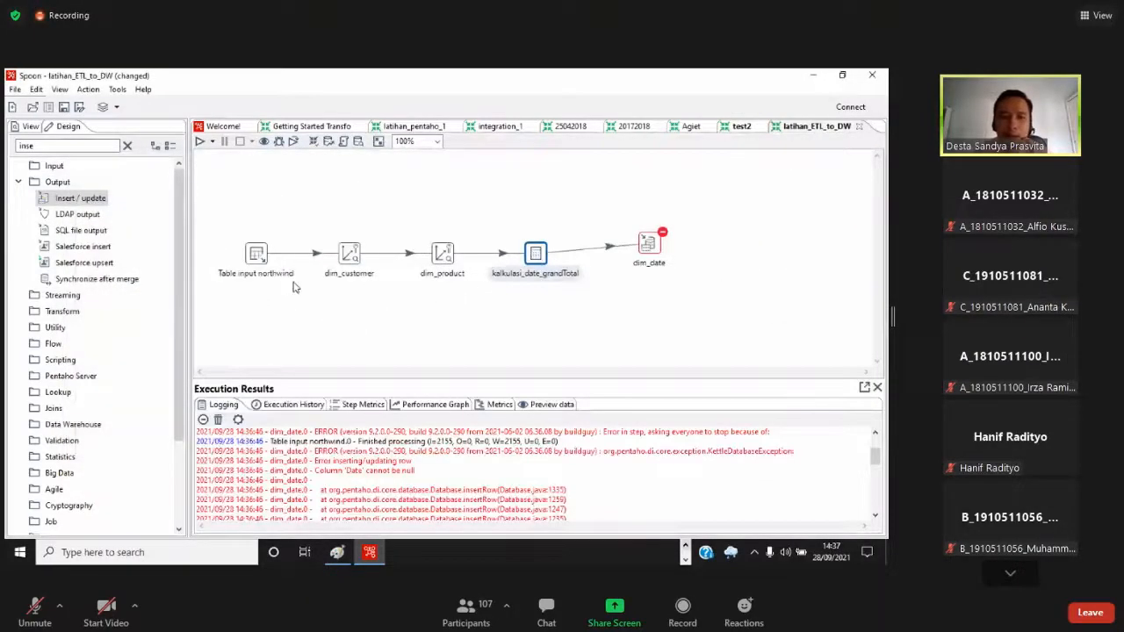
# Set Field A to OrderDate for the Date and DayOfMonth calculations in the kalkulasi_date_grandTotal step
pyautogui.click(301, 280)
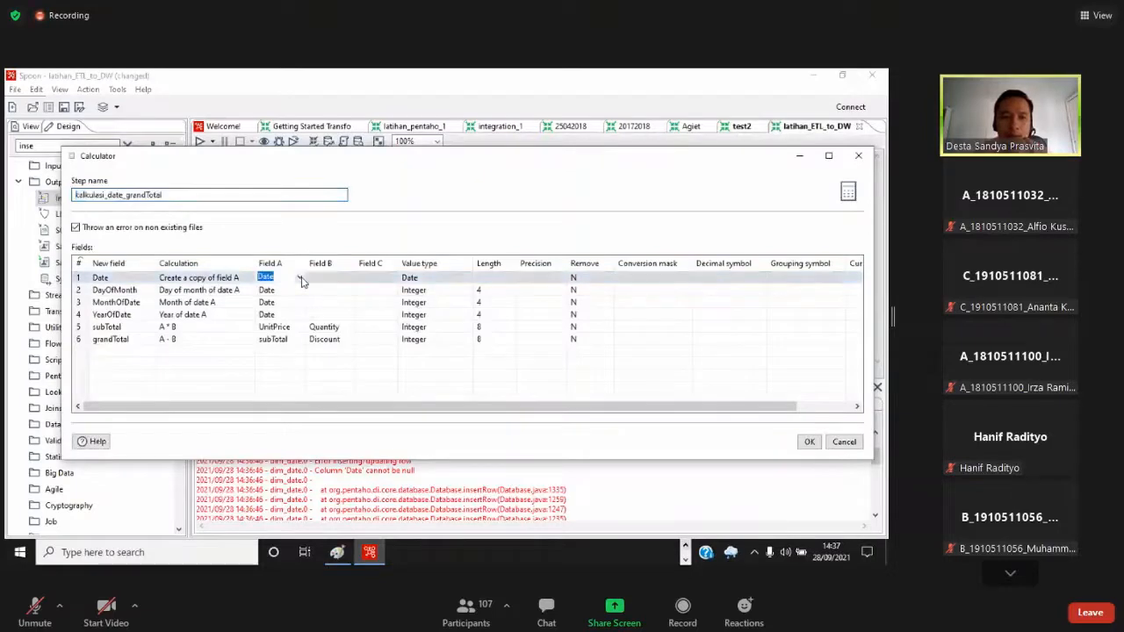
pyautogui.click(300, 278)
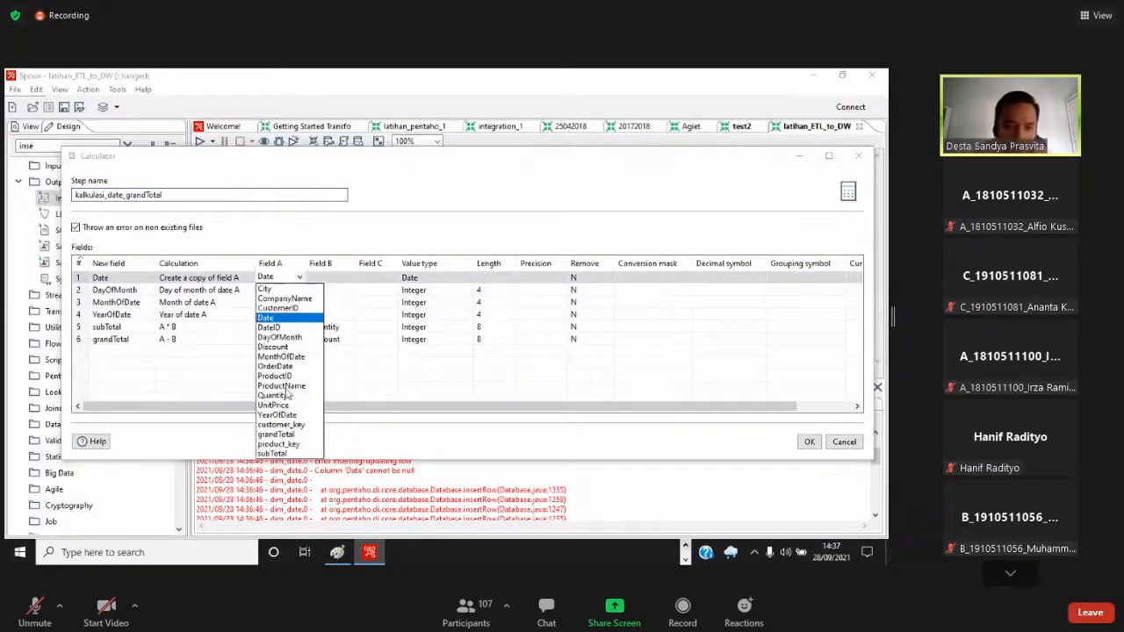
pyautogui.click(288, 366)
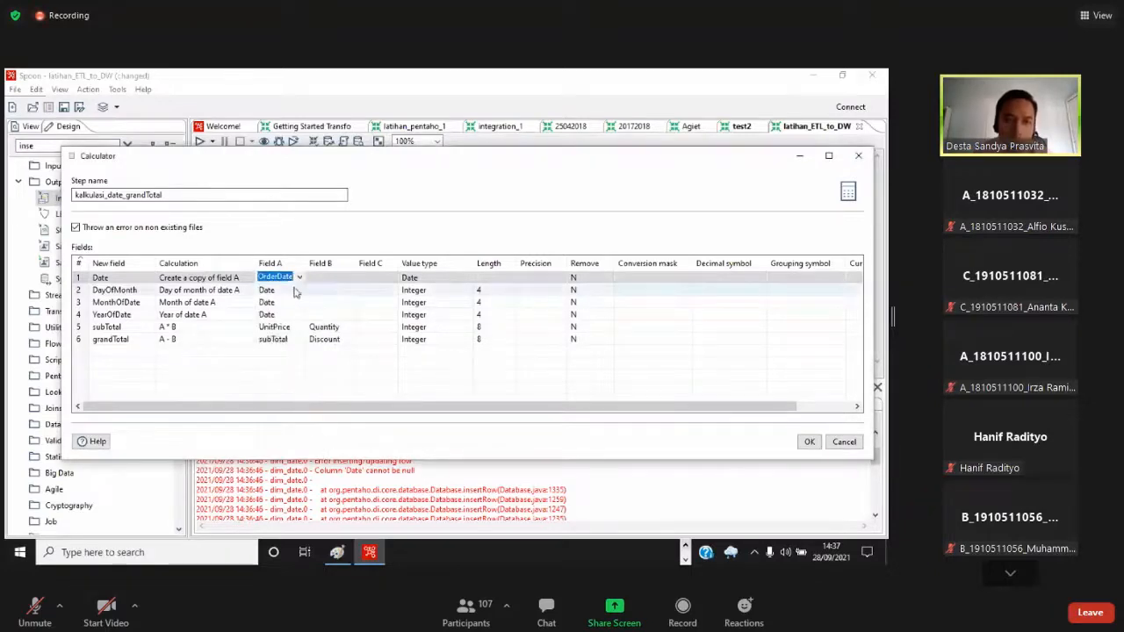
pyautogui.click(296, 293)
pyautogui.click(300, 291)
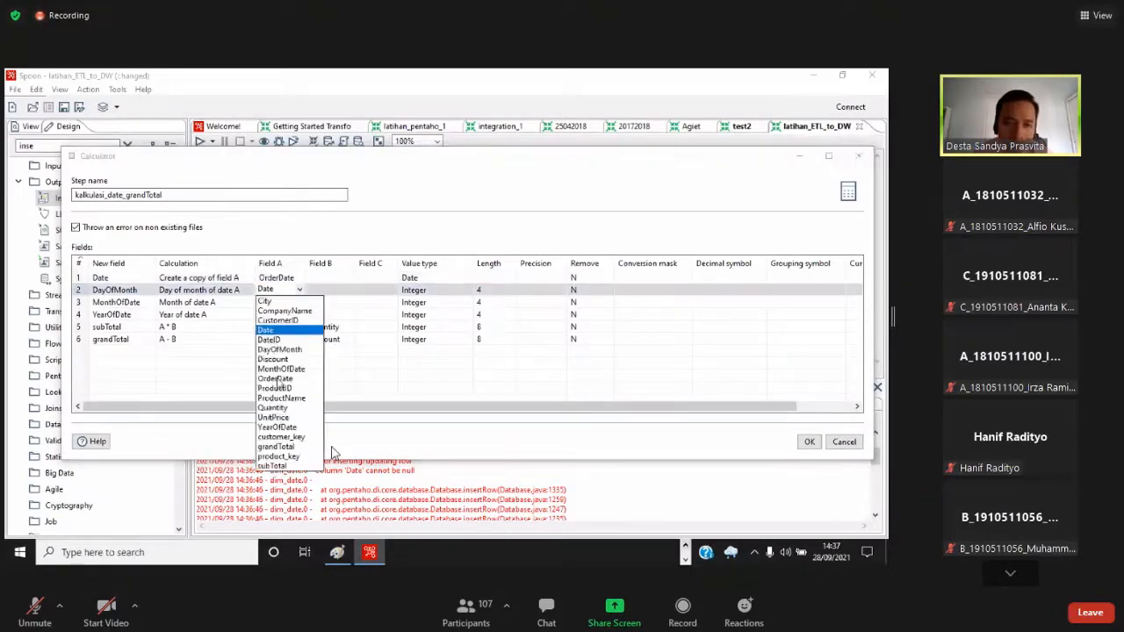
pyautogui.click(277, 378)
# Set Field A to OrderDate for the MonthOfDate and YearOfDate calculations and accept the Calculator settings
pyautogui.click(295, 302)
pyautogui.click(300, 302)
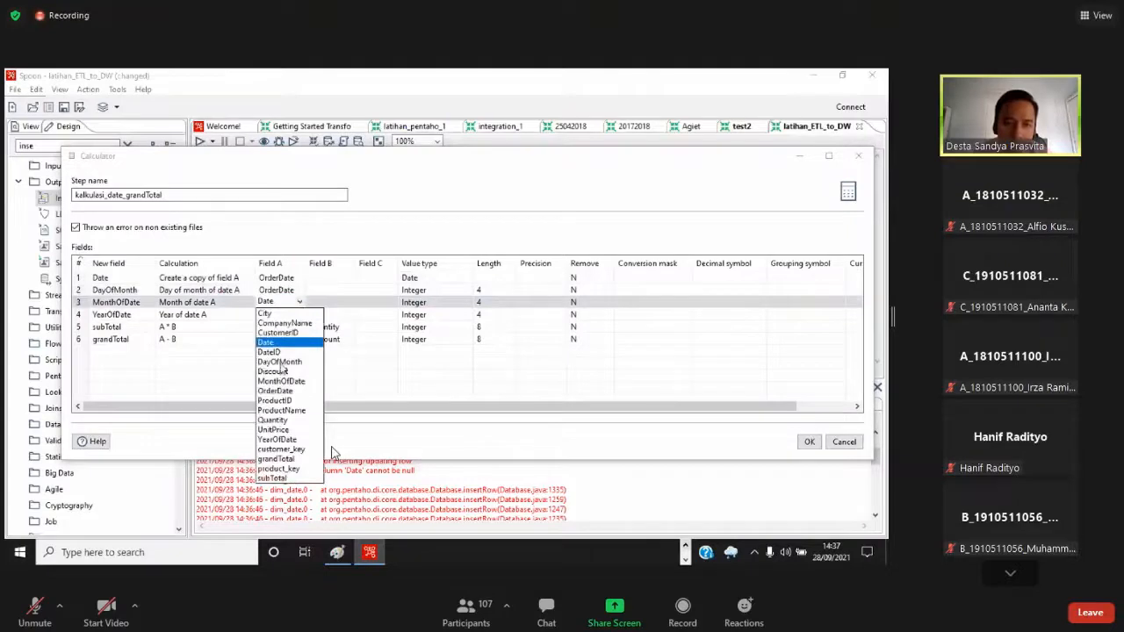
pyautogui.click(274, 390)
pyautogui.click(298, 314)
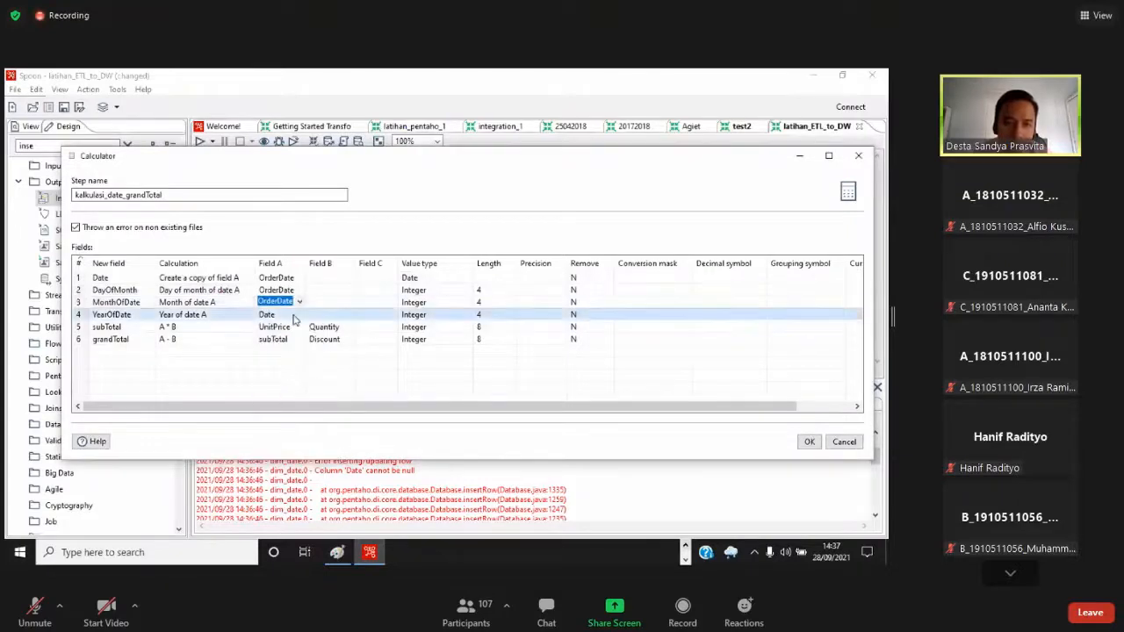
pyautogui.click(299, 314)
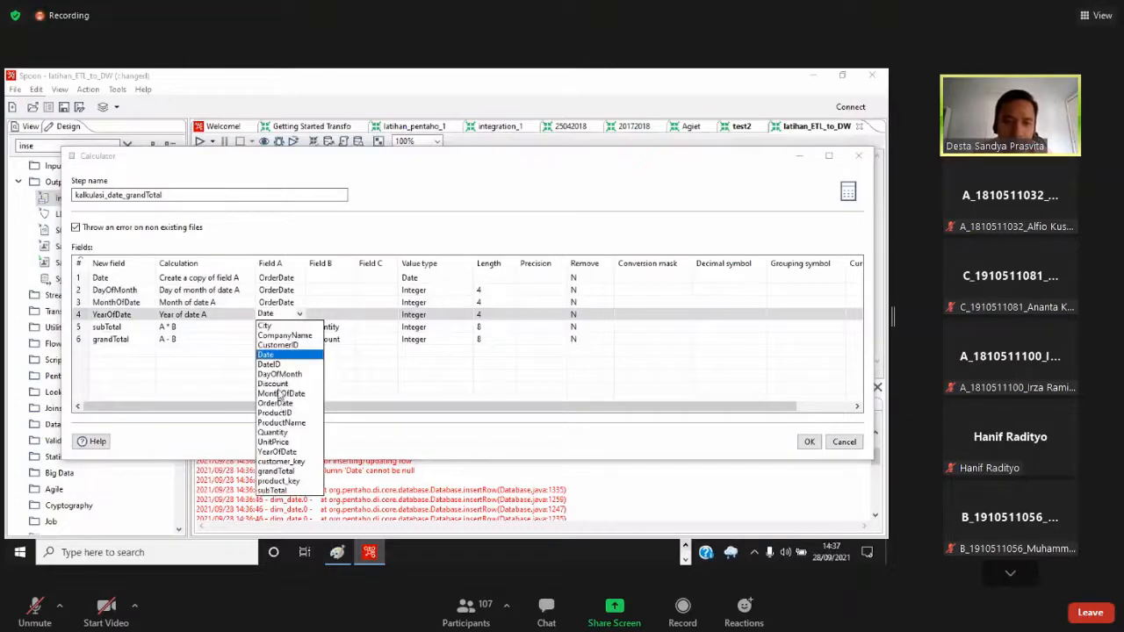
pyautogui.click(275, 403)
pyautogui.click(33, 607)
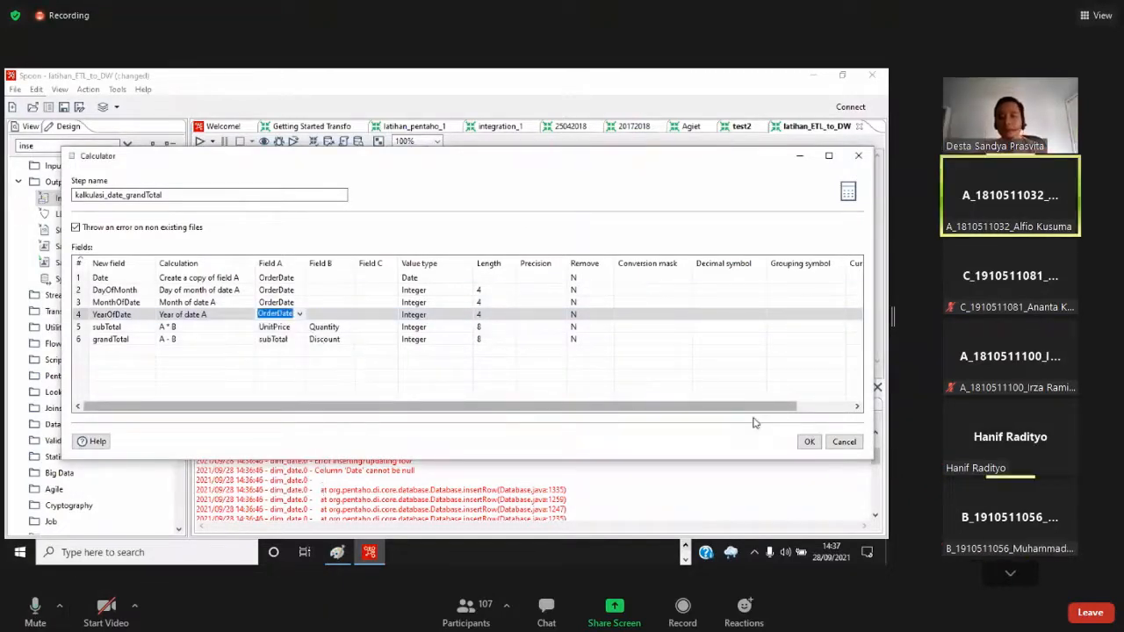
pyautogui.click(808, 441)
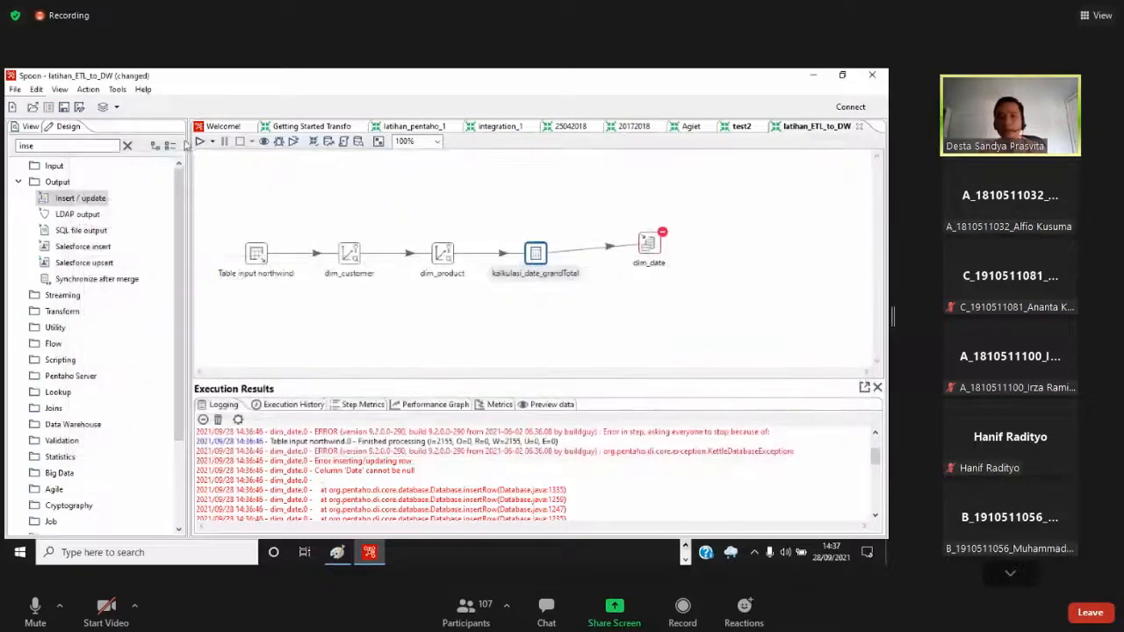
# Run the latihan_ETL_to_DW transformation with the Pentaho local configuration and align the dim_date step with the others
pyautogui.click(200, 142)
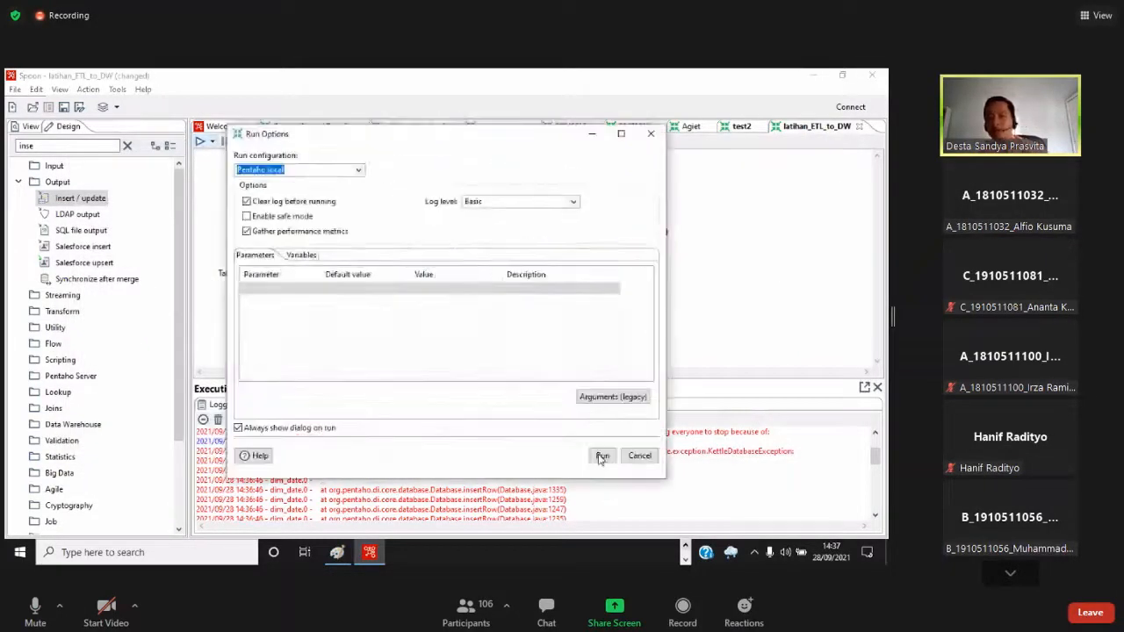
pyautogui.click(602, 454)
pyautogui.click(511, 319)
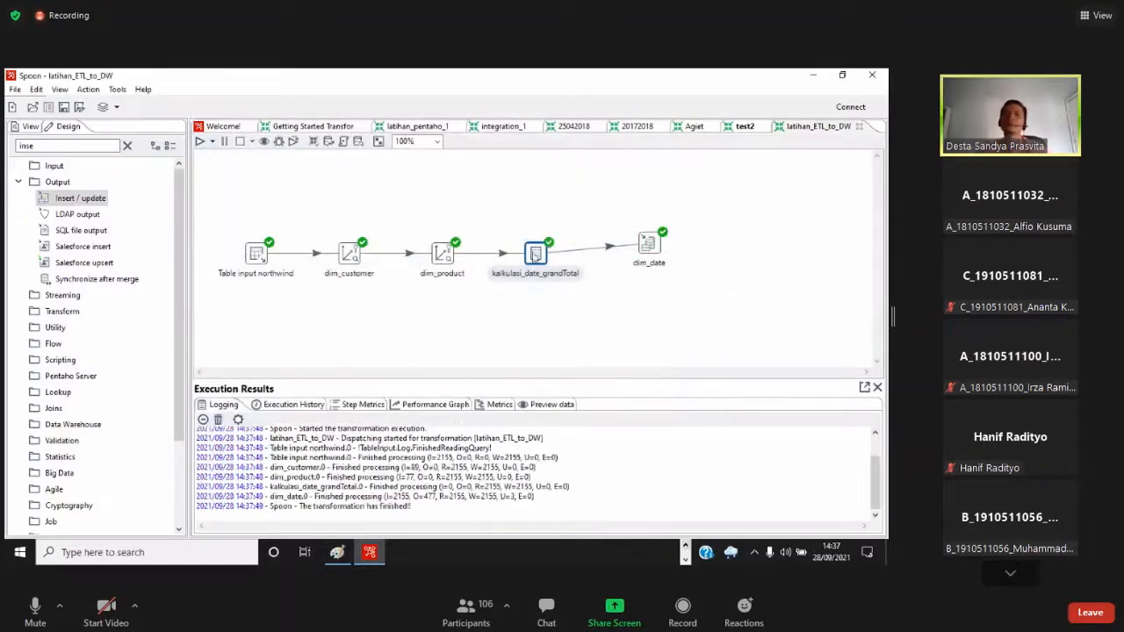
pyautogui.moveTo(650, 251); pyautogui.dragTo(640, 261)
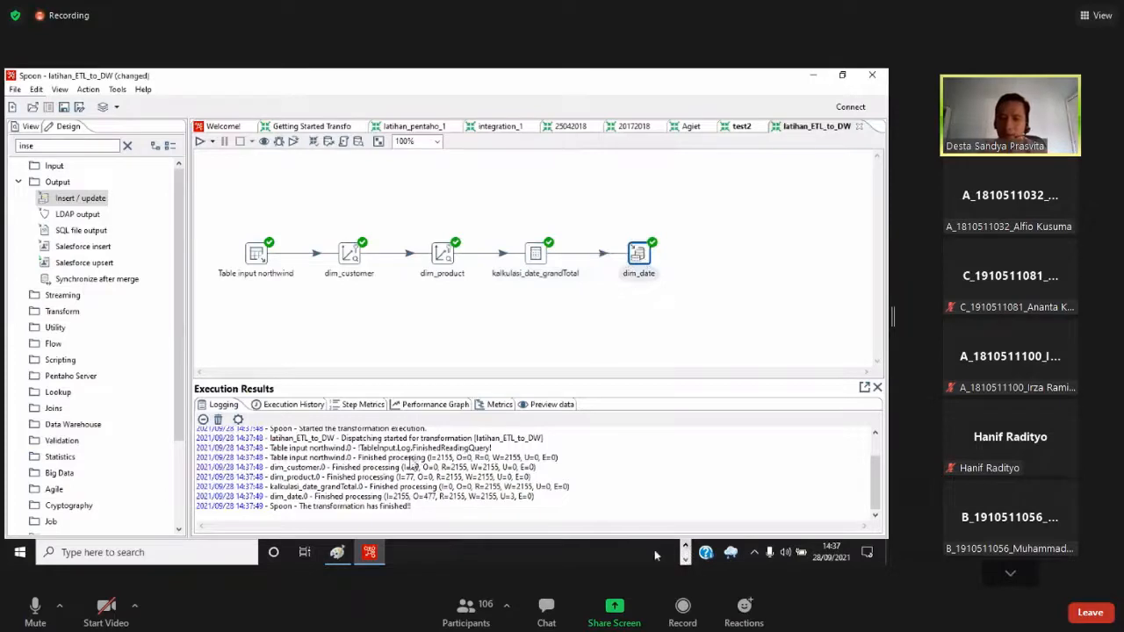
pyautogui.click(686, 546)
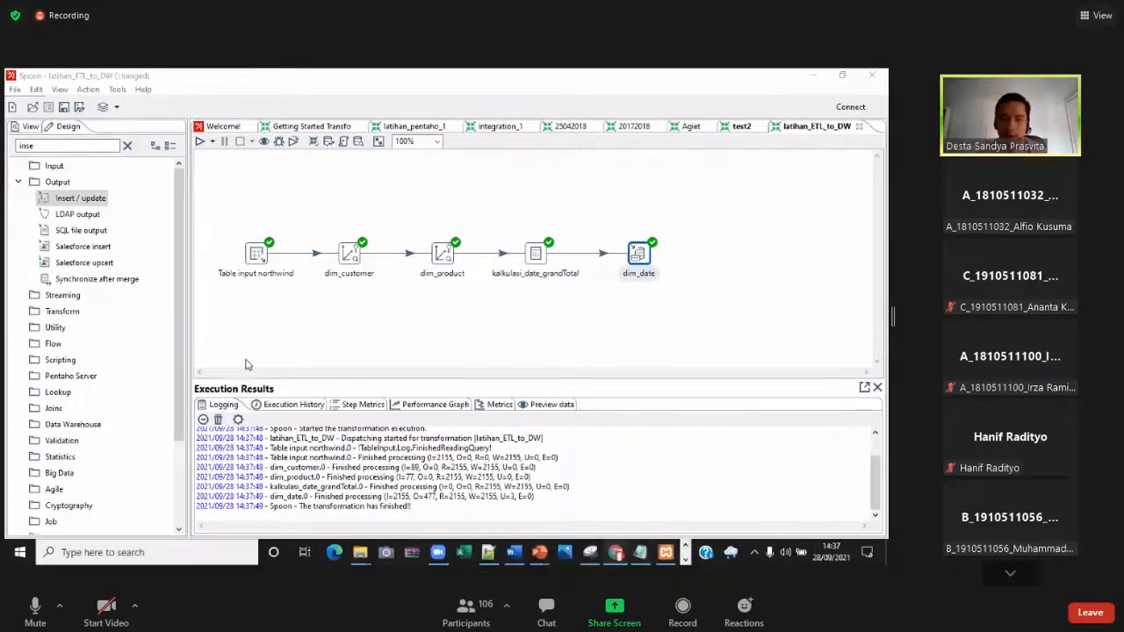
# Examine the rows of the dim_date table in the dw_output_northwind database in phpMyAdmin, sorted by DateID in ascending order
pyautogui.click(66, 252)
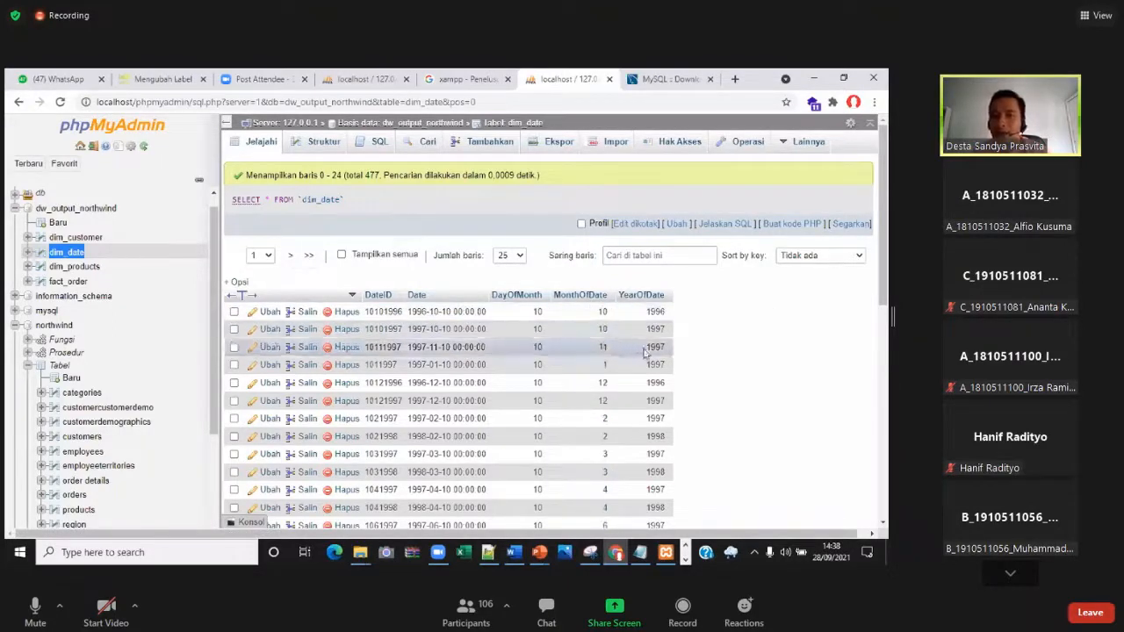
pyautogui.scroll(-4, 645, 351)
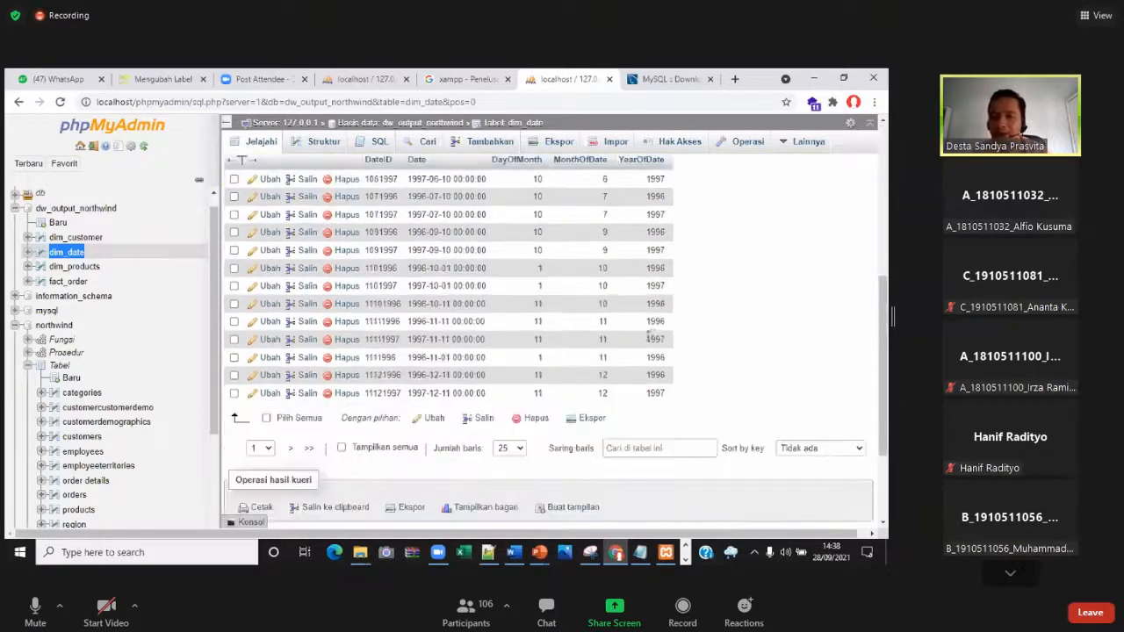
pyautogui.scroll(4, 641, 338)
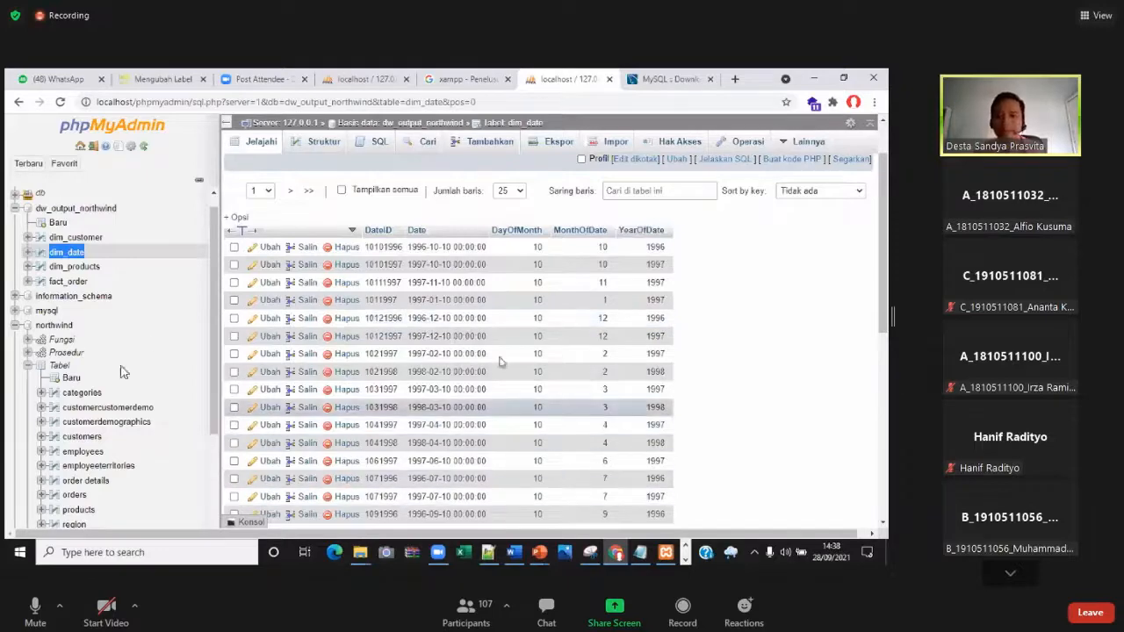
pyautogui.click(379, 230)
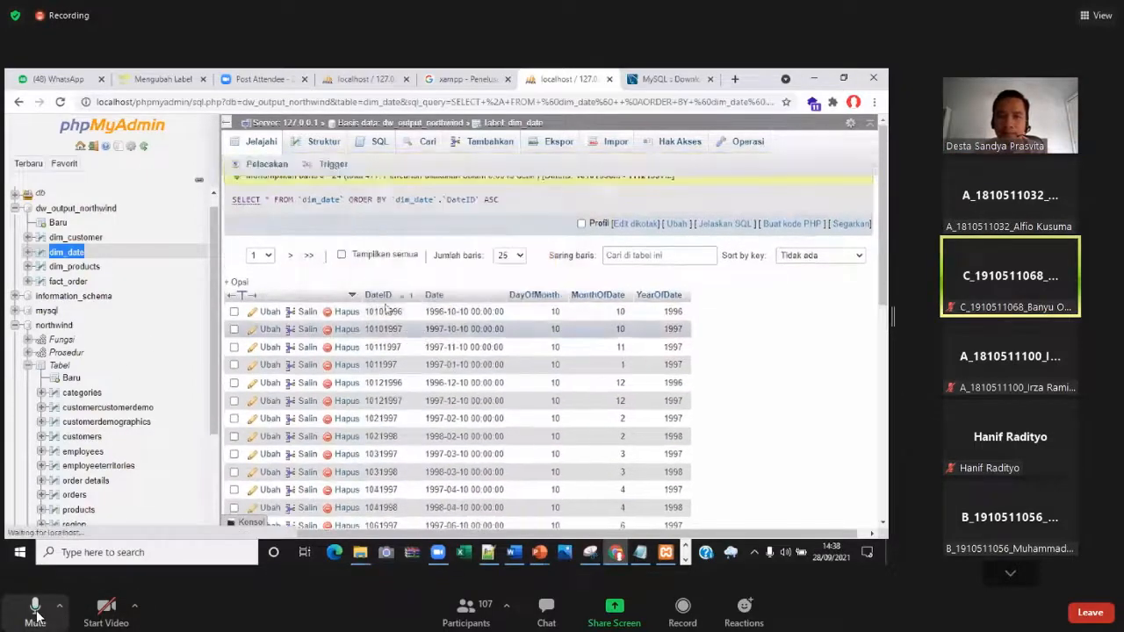
pyautogui.click(35, 612)
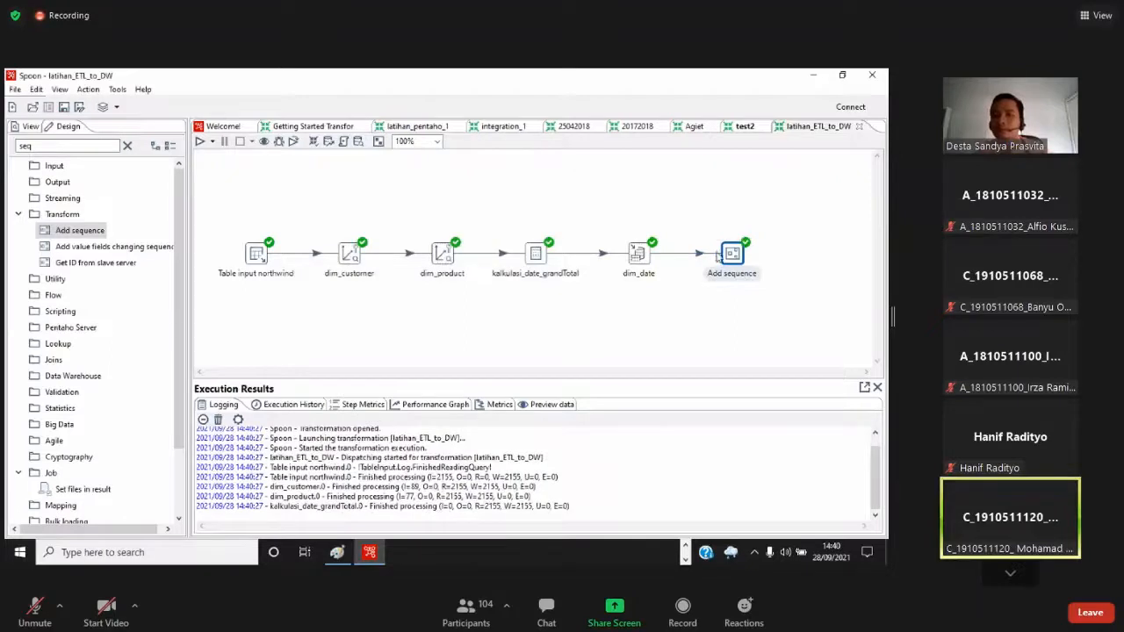
# Review the lookup key and the update flags of the dim_date Insert / update step and accept its settings
pyautogui.doubleClick(642, 254)
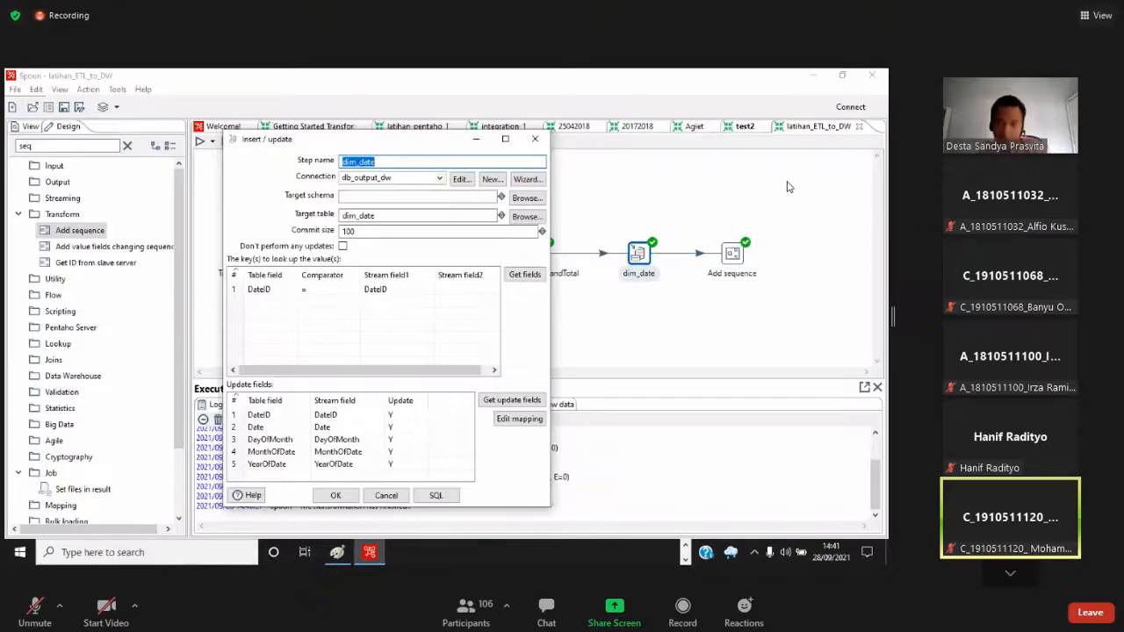
pyautogui.click(34, 613)
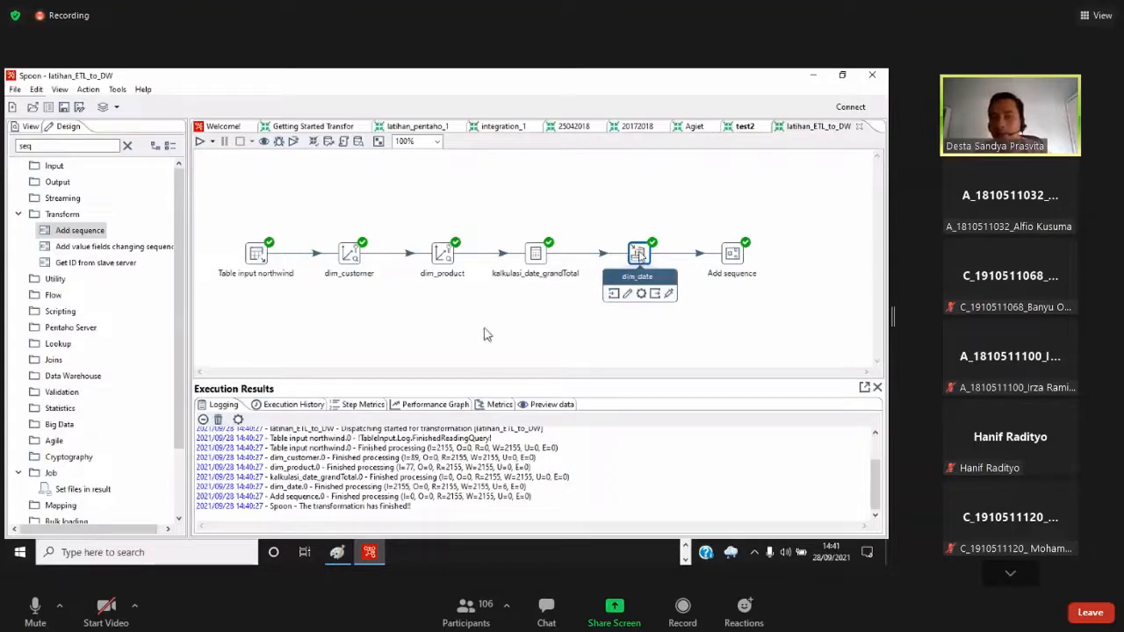
pyautogui.click(35, 607)
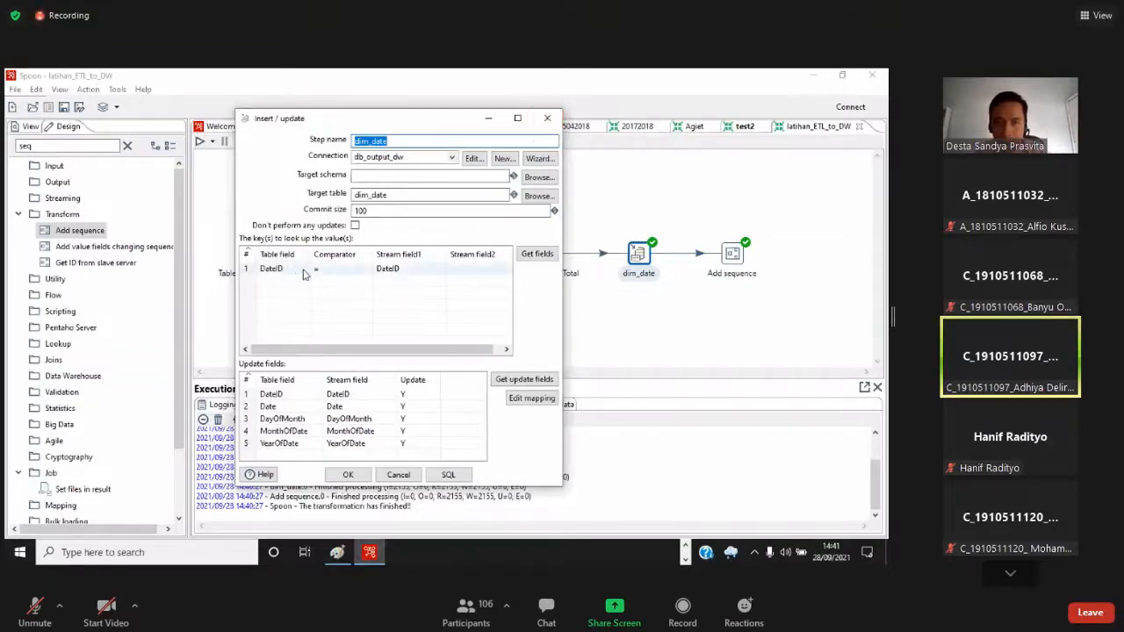
pyautogui.click(433, 397)
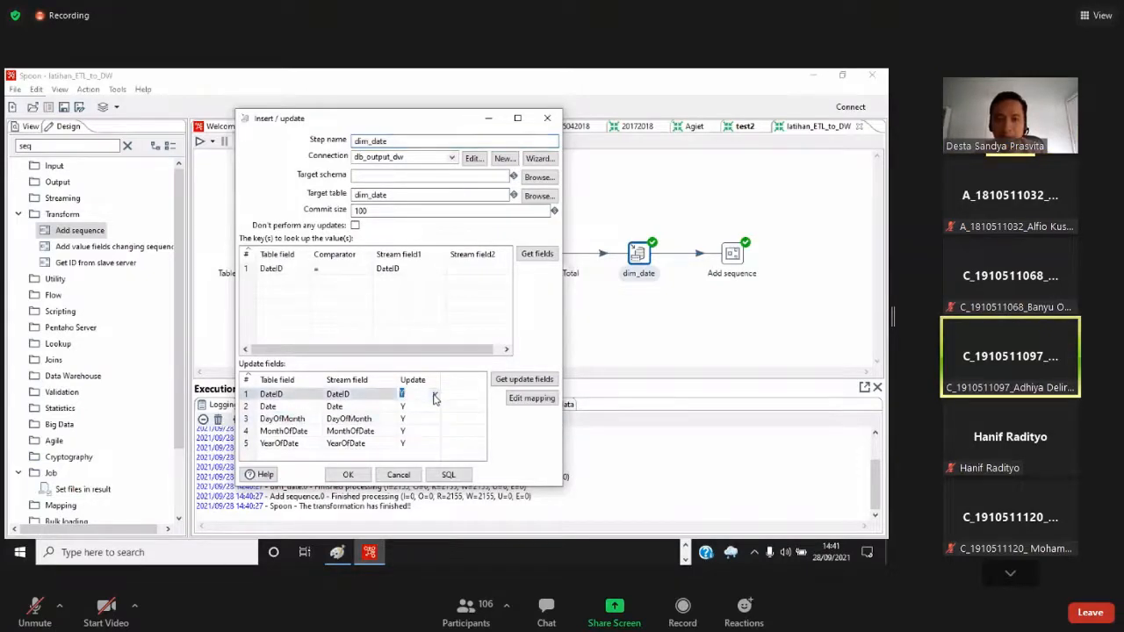
pyautogui.click(427, 407)
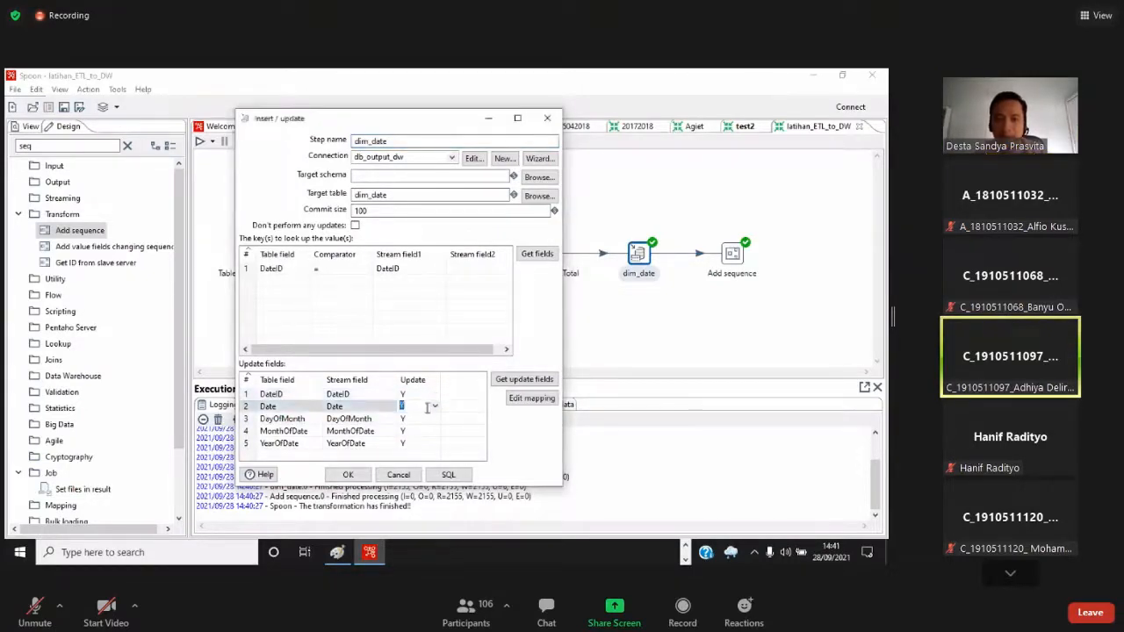
pyautogui.click(434, 407)
pyautogui.click(422, 418)
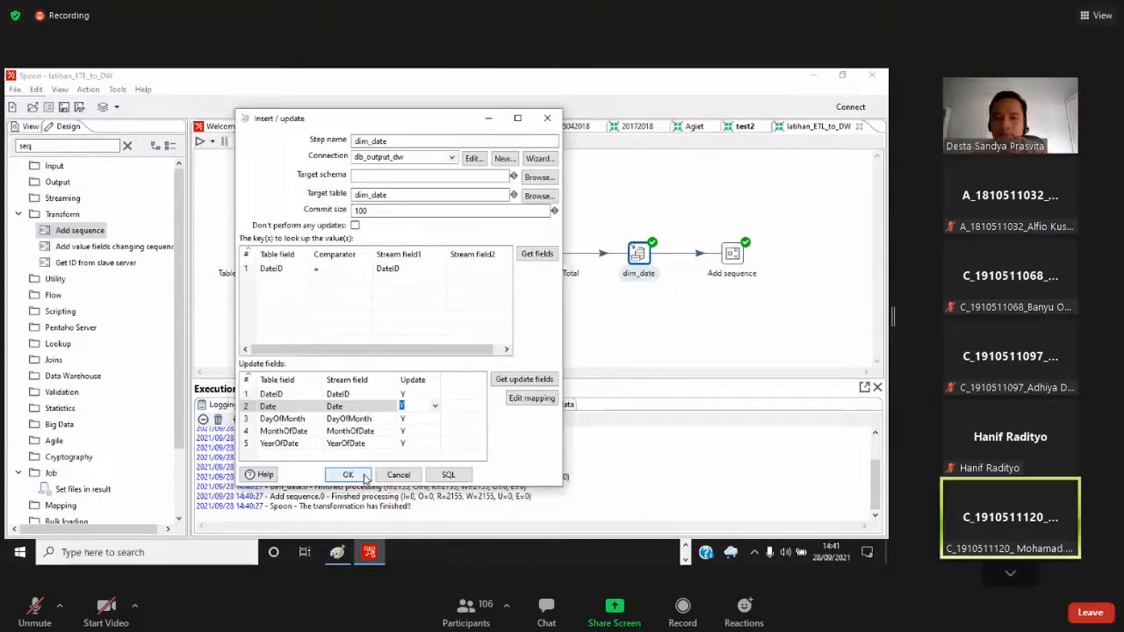
pyautogui.click(364, 477)
# Check the value name and counter settings of the Add sequence step and accept them
pyautogui.doubleClick(731, 257)
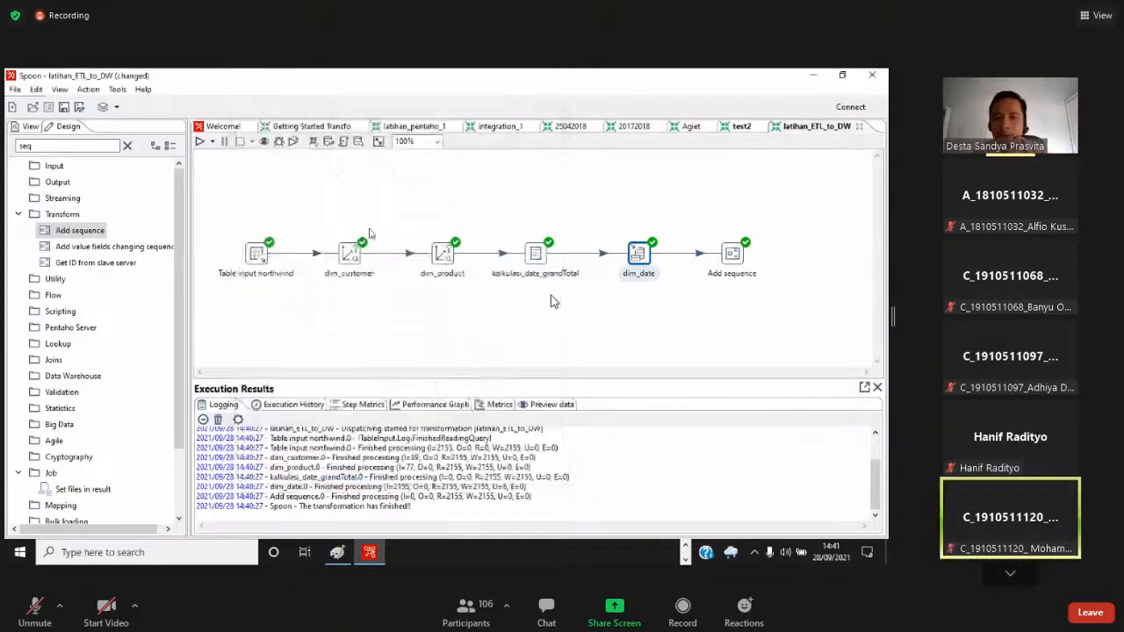
pyautogui.press('Tab')
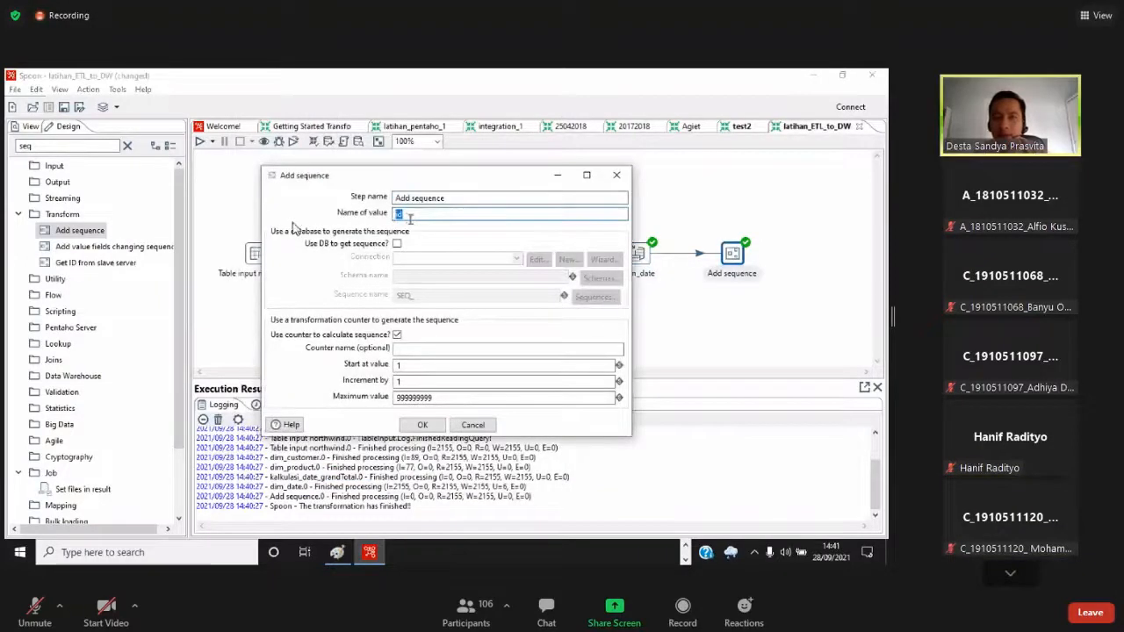
pyautogui.click(425, 428)
# Inspect the connection, target table and field options of the Table output step in the test2 transformation
pyautogui.click(742, 126)
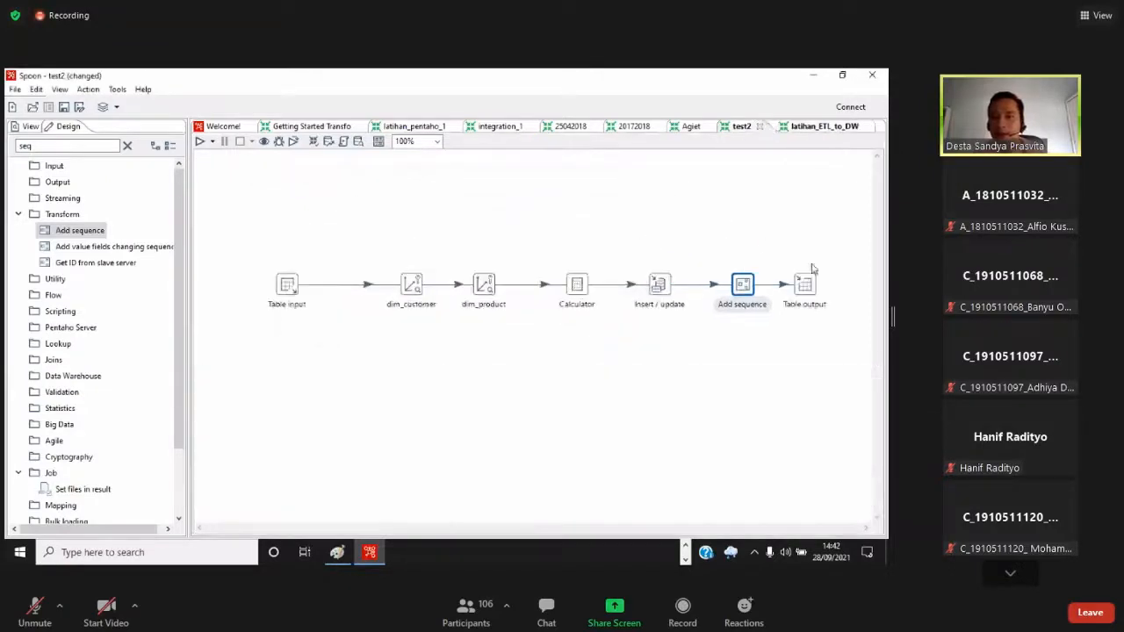
pyautogui.click(806, 286)
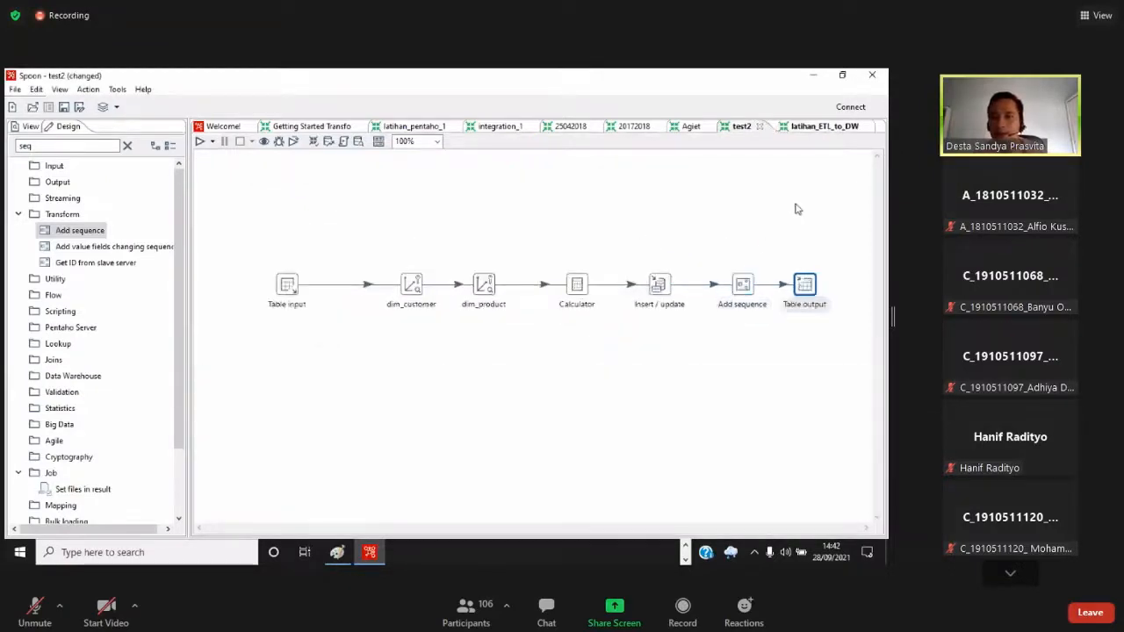
pyautogui.doubleClick(822, 296)
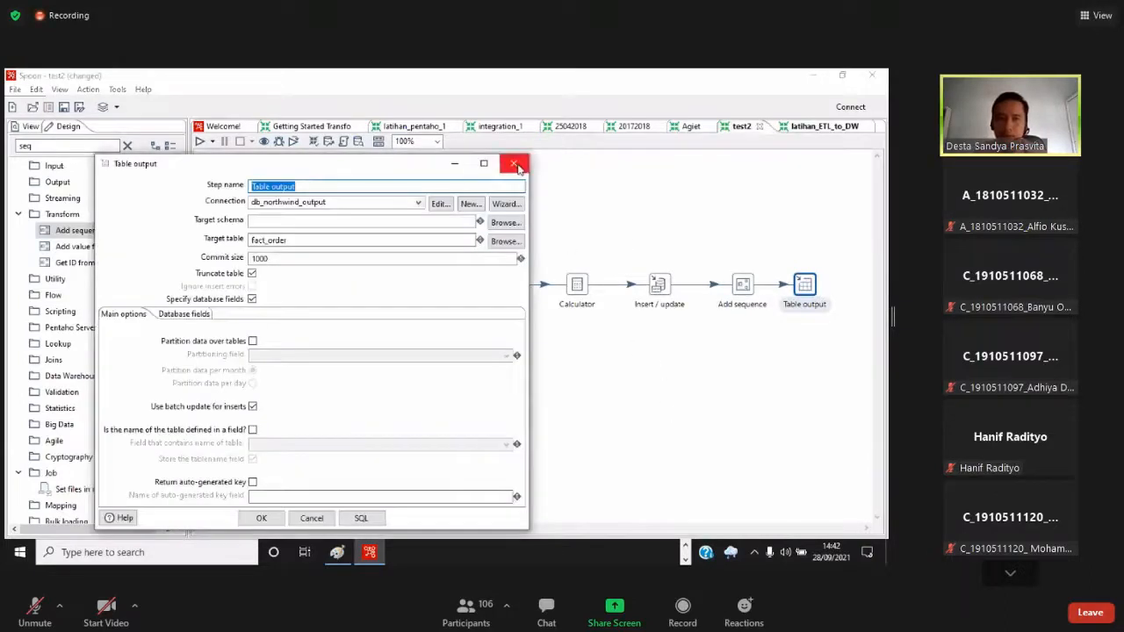
pyautogui.click(184, 315)
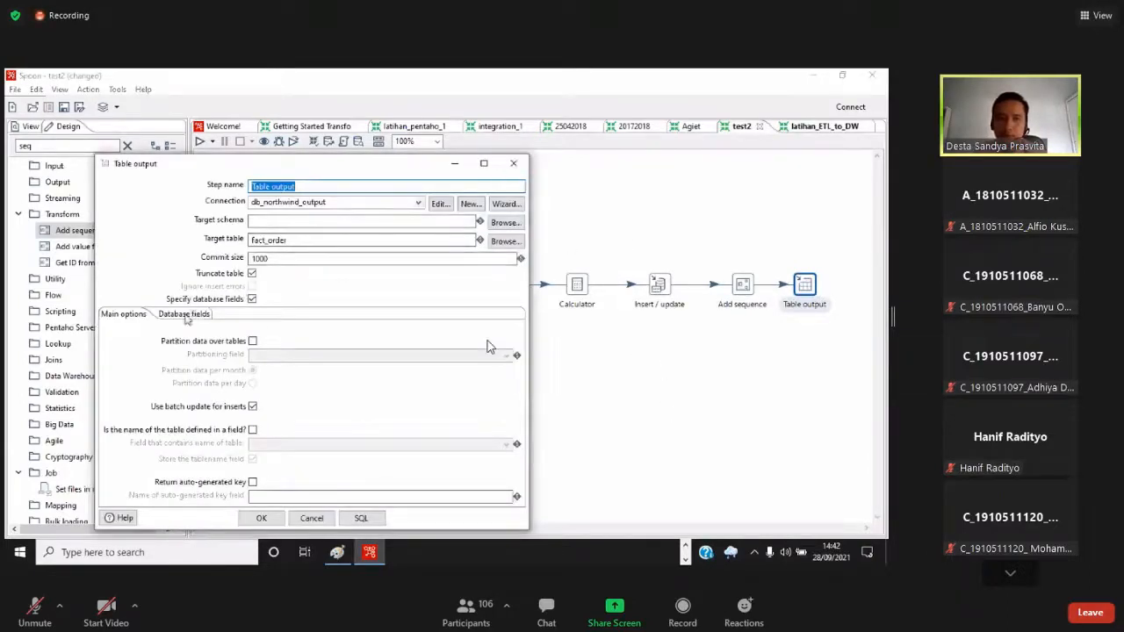
pyautogui.click(123, 314)
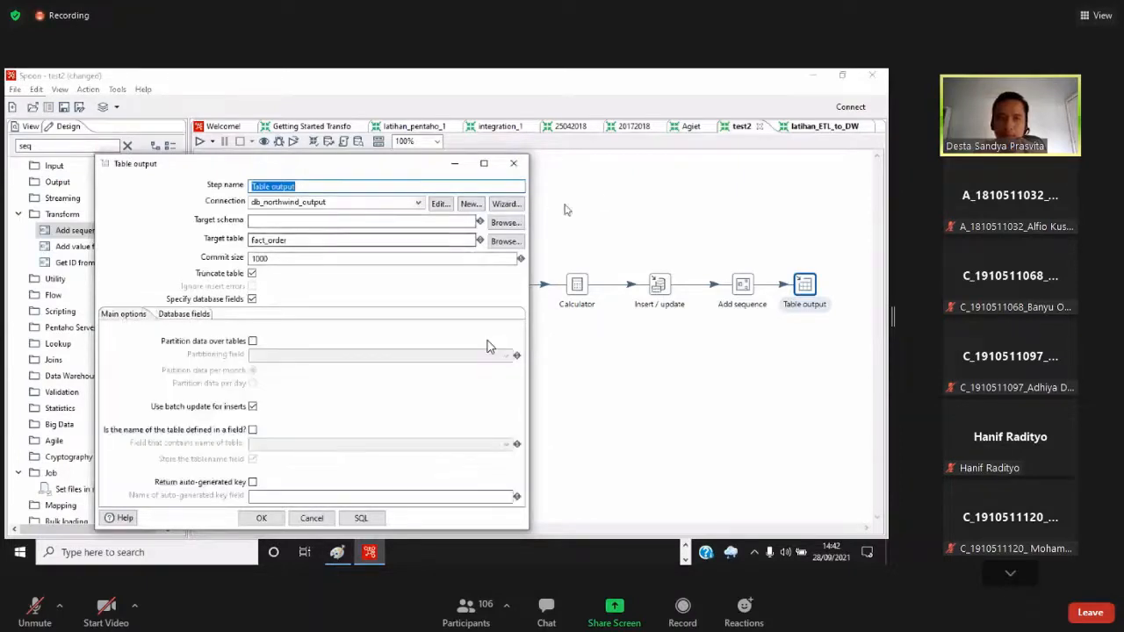
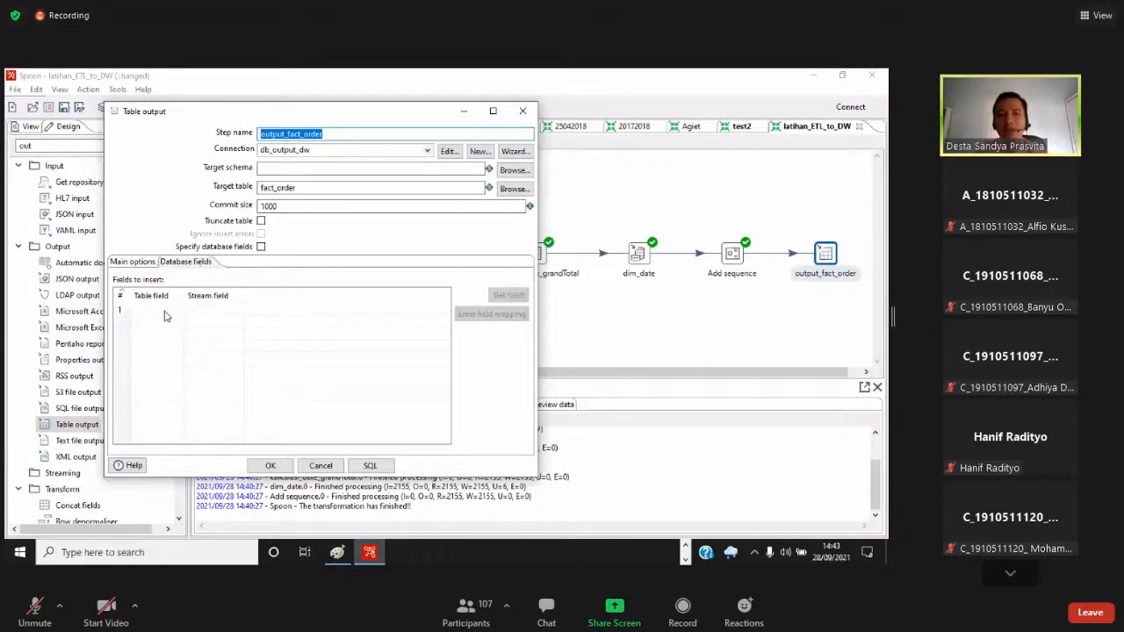
# Check the columns of the fact_order table in phpMyAdmin against the Database fields settings of the output_fact_order step in Spoon
pyautogui.click(685, 546)
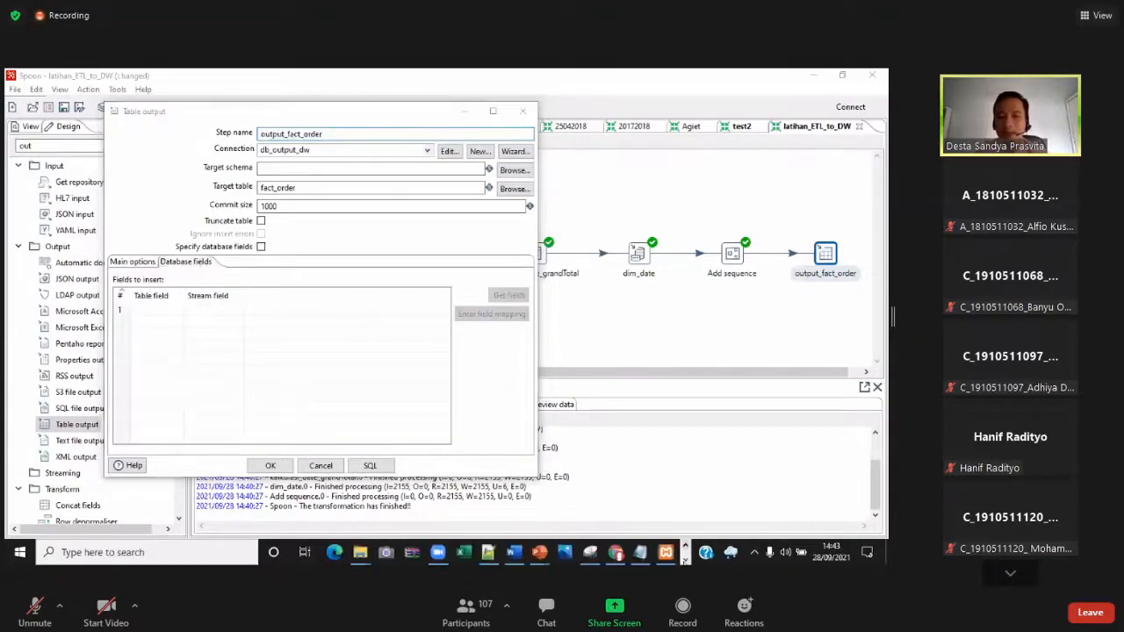
pyautogui.hotkey('alt', 'Tab')
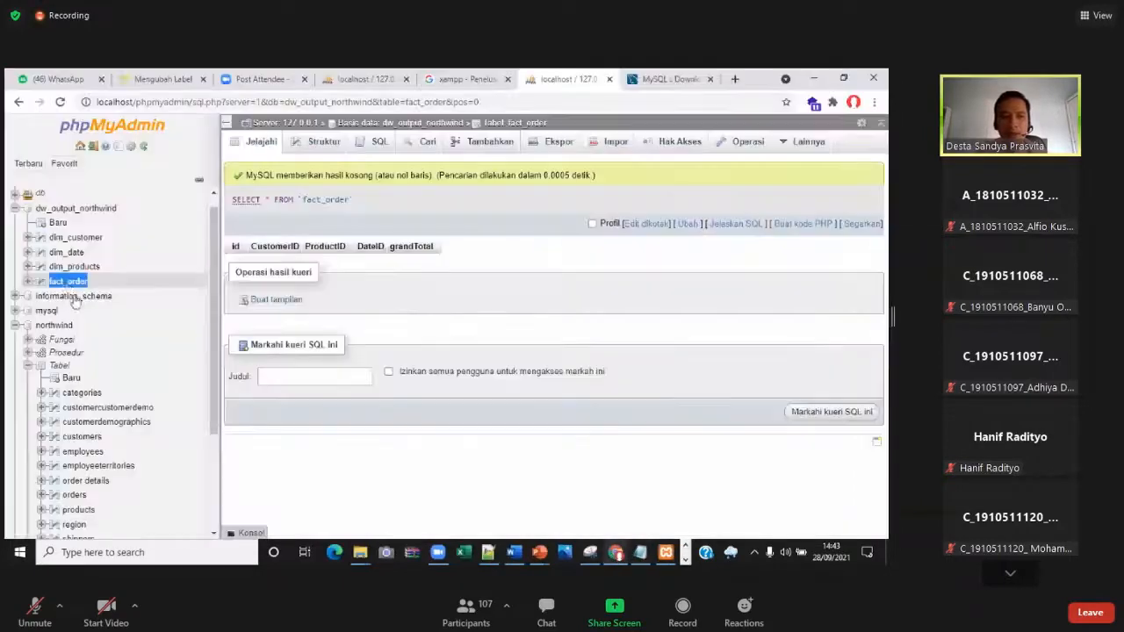
pyautogui.doubleClick(70, 282)
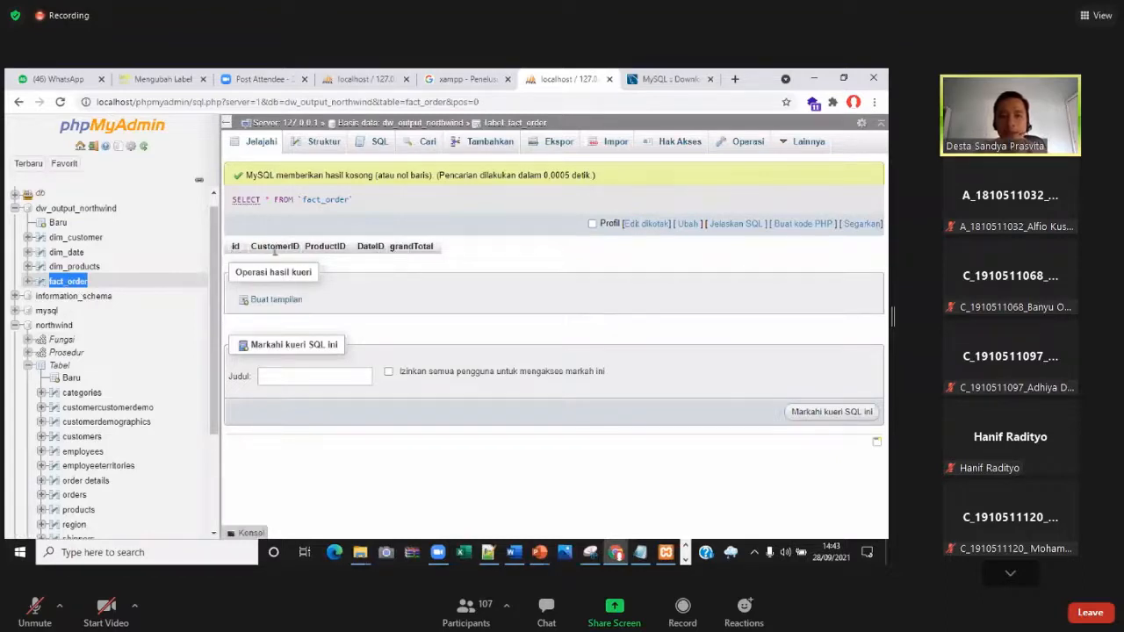
pyautogui.click(685, 559)
pyautogui.click(382, 555)
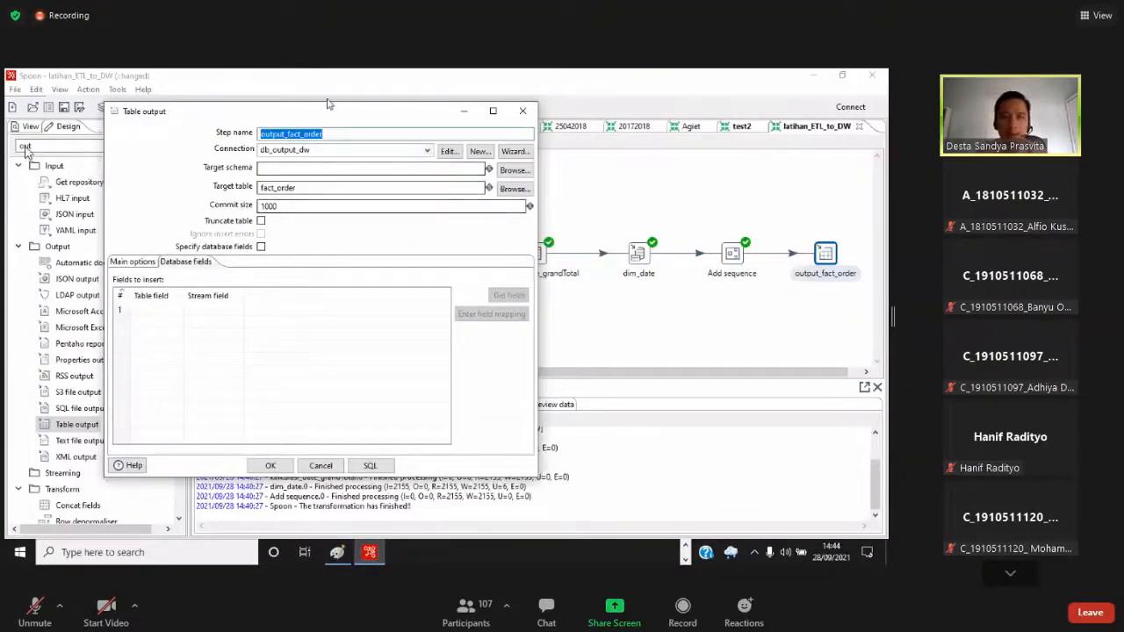
pyautogui.moveTo(340, 118); pyautogui.dragTo(399, 116)
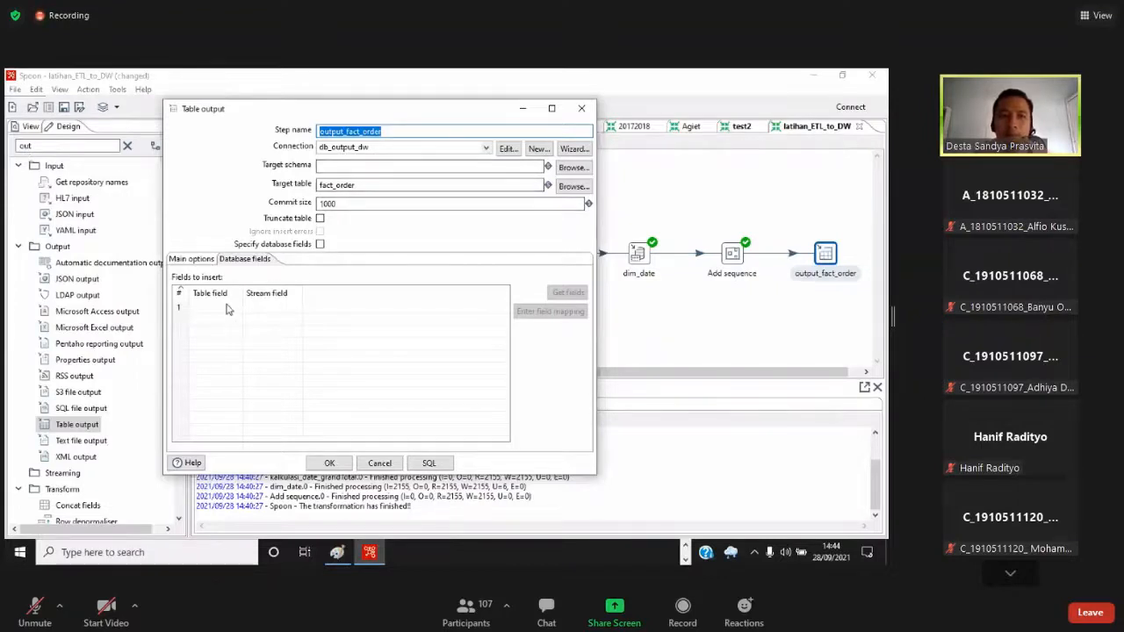
pyautogui.click(329, 463)
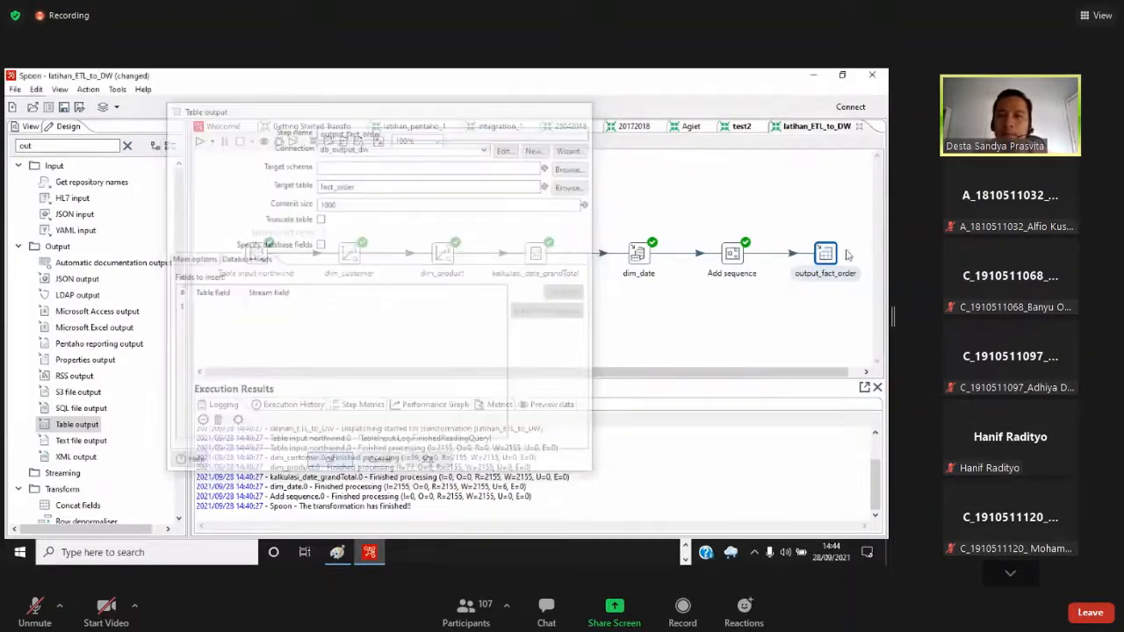
pyautogui.doubleClick(824, 255)
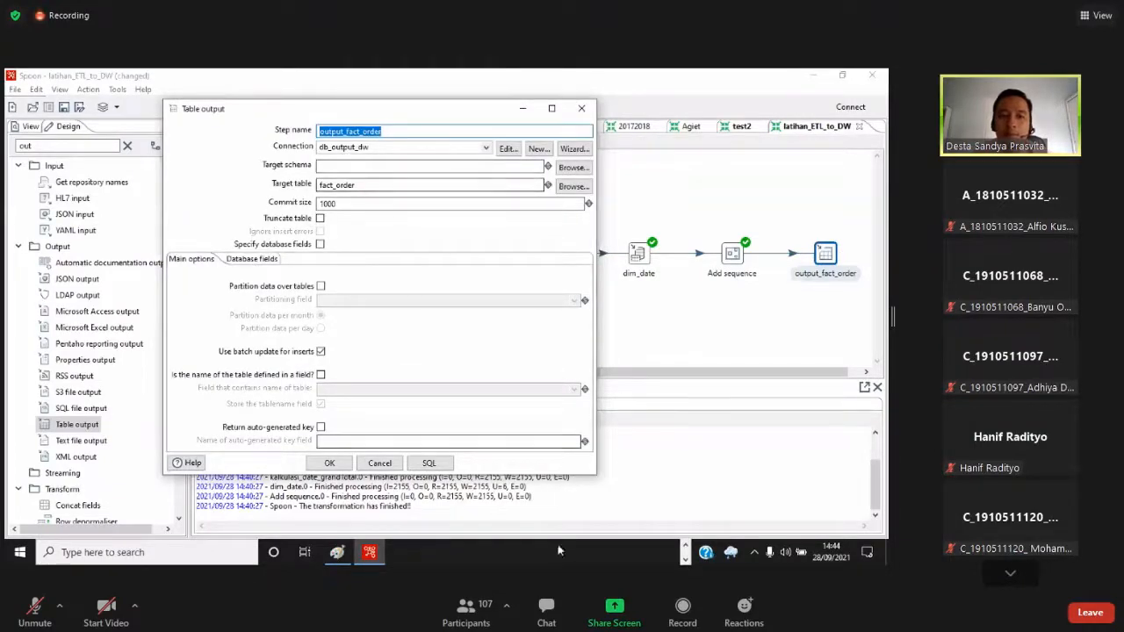
pyautogui.click(685, 547)
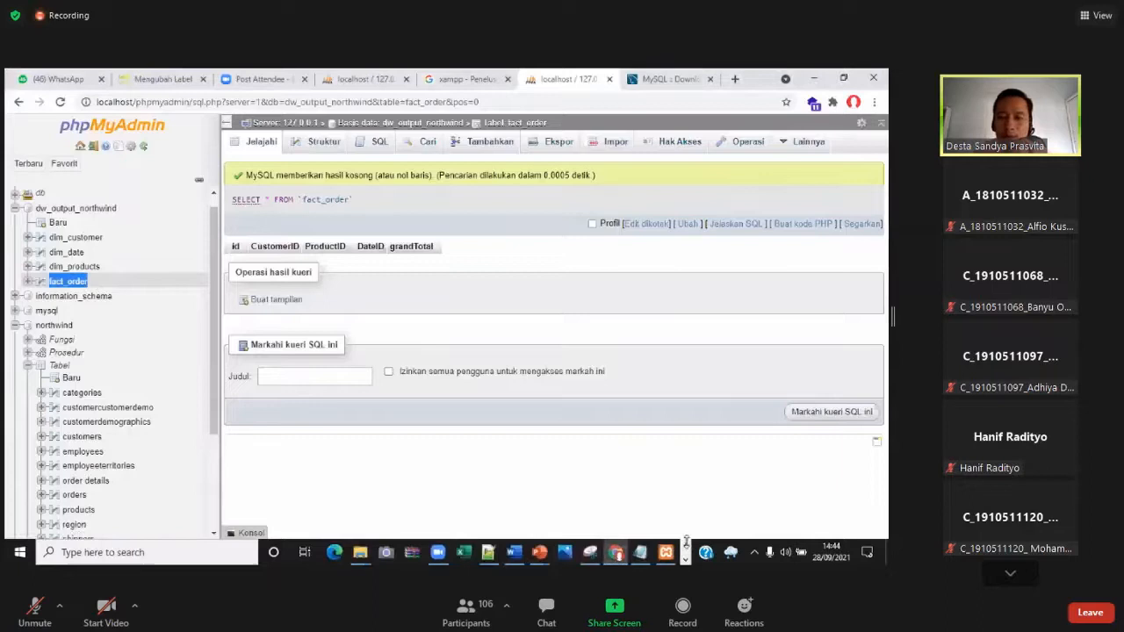
pyautogui.click(686, 559)
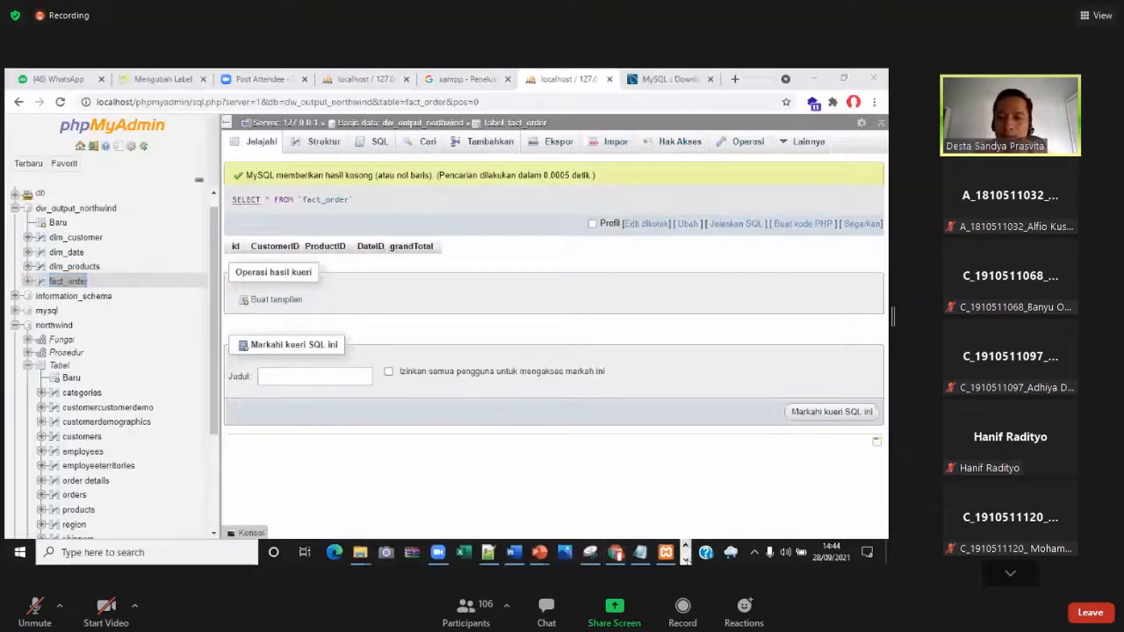
pyautogui.hotkey('alt', 'Tab')
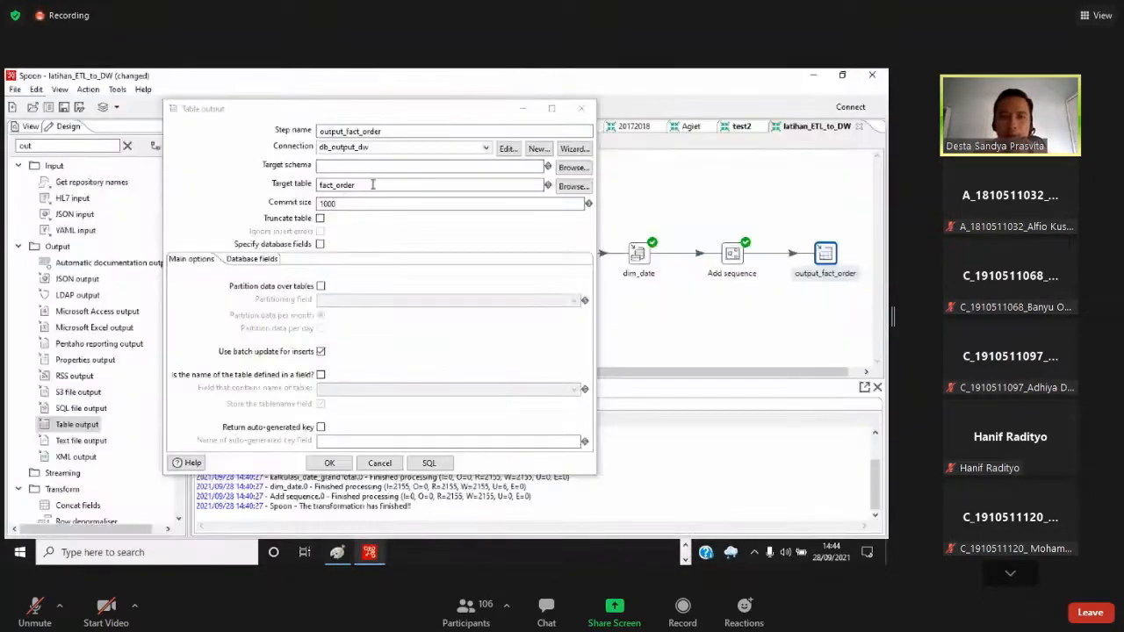
# Enable specifying database fields for the fact_order target table and choose id as the first table field to insert
pyautogui.click(372, 184)
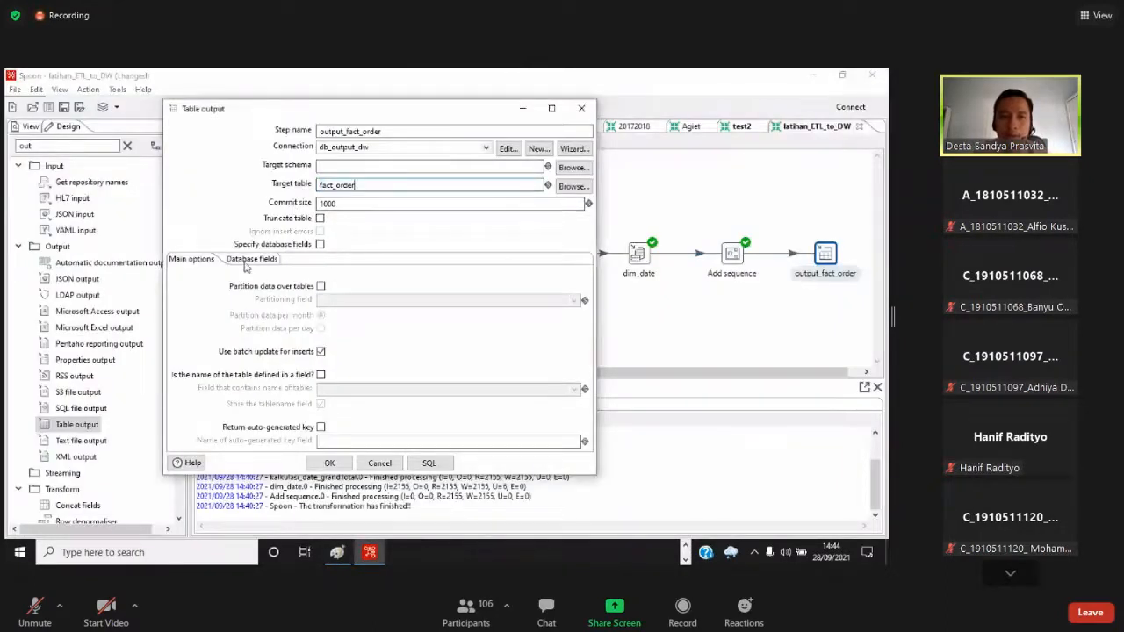
pyautogui.click(250, 259)
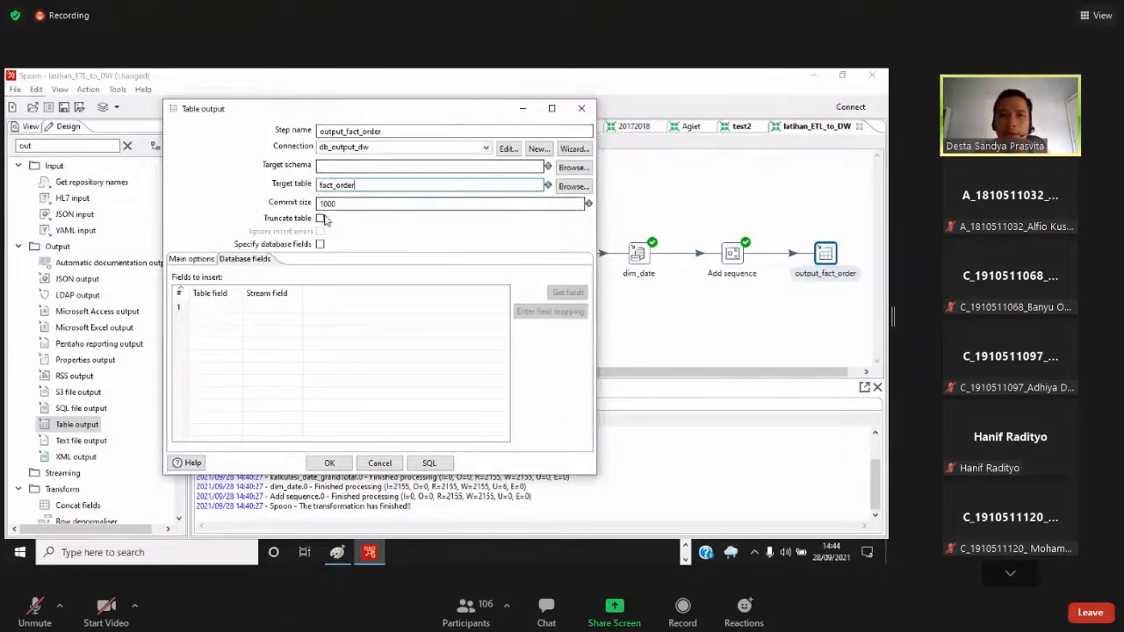
pyautogui.click(318, 245)
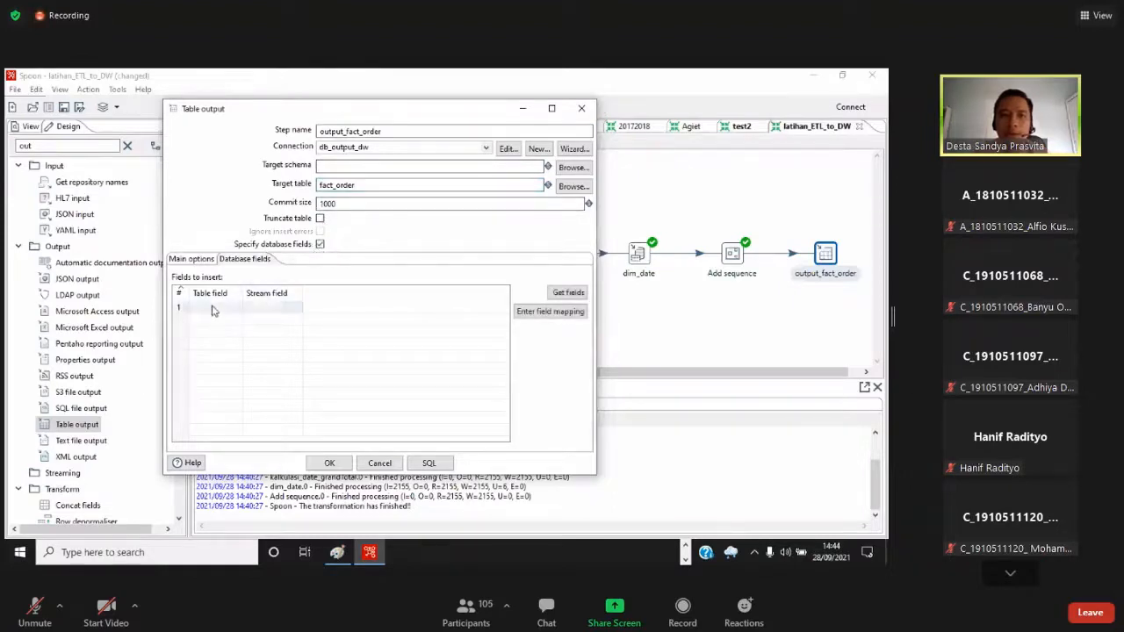
pyautogui.click(219, 306)
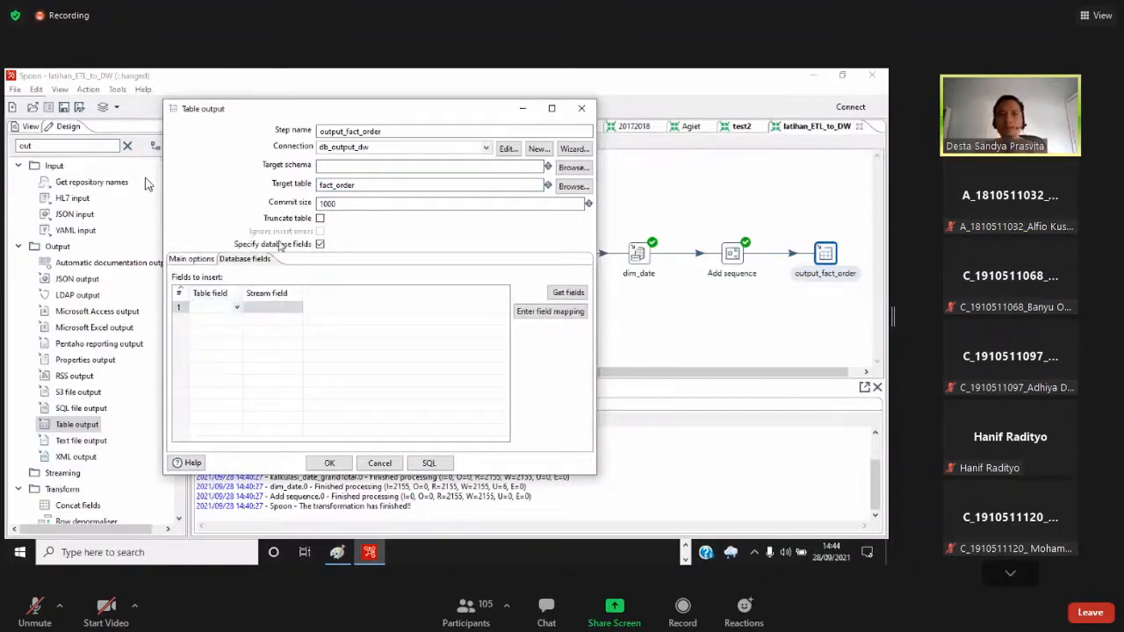
pyautogui.click(236, 307)
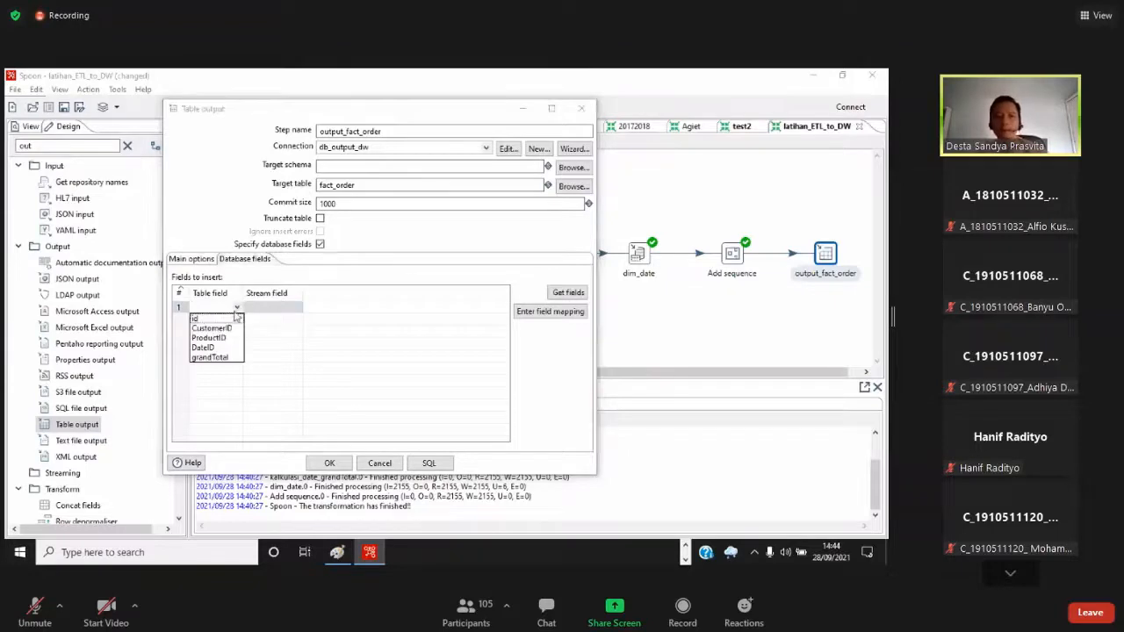
pyautogui.click(221, 319)
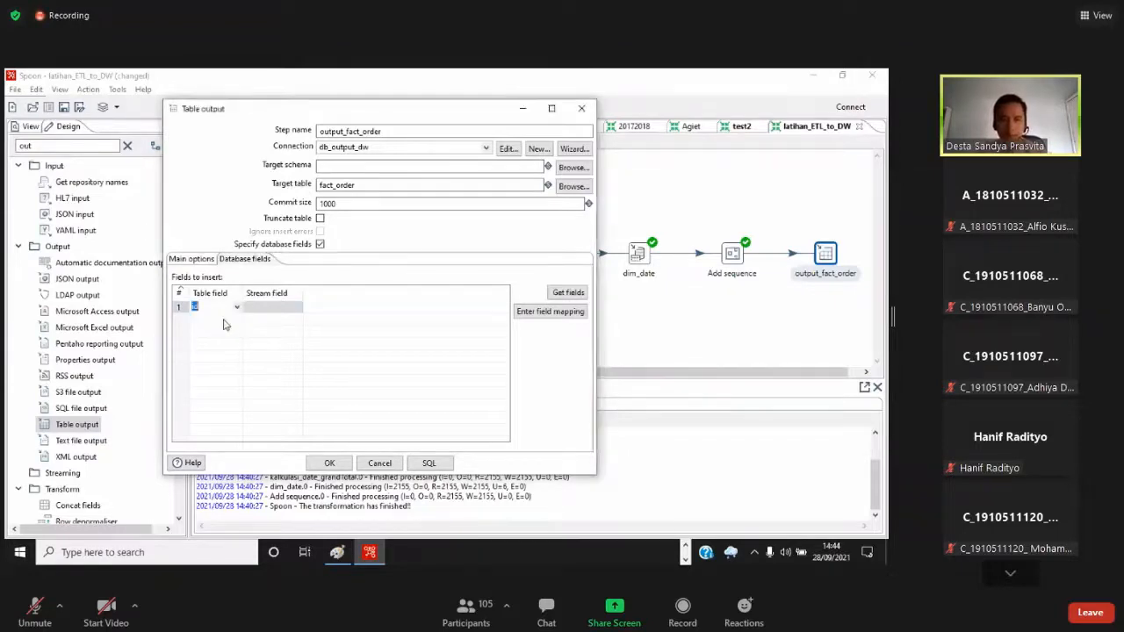
# Add CustomerID and ProductID as the second and third table fields to insert into fact_order
pyautogui.click(224, 319)
pyautogui.click(236, 319)
pyautogui.click(228, 339)
pyautogui.click(232, 331)
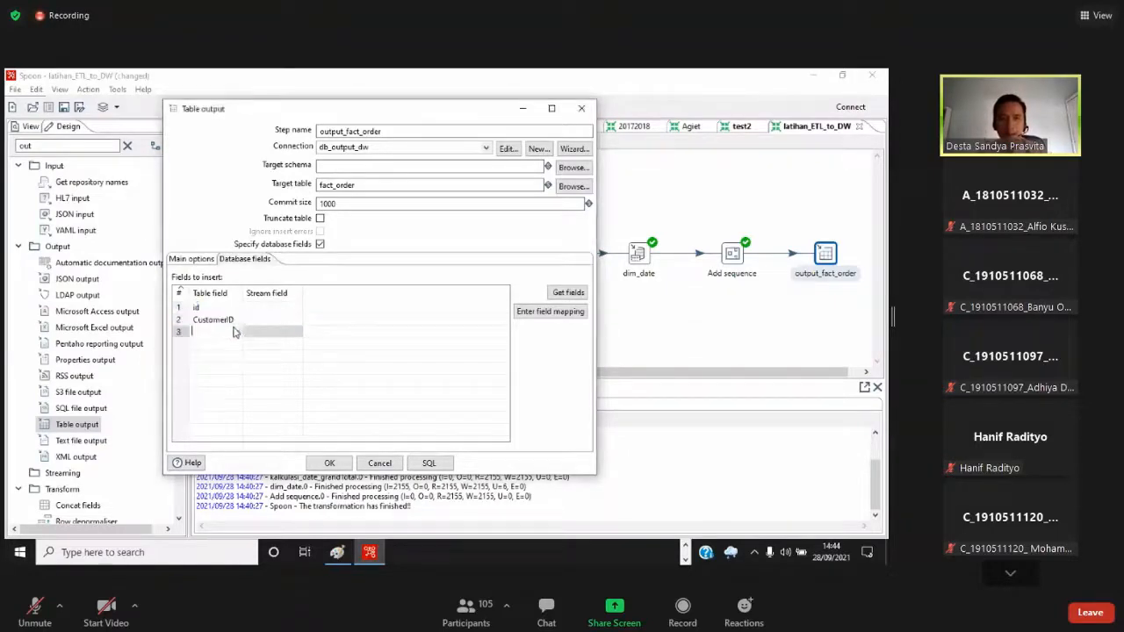
pyautogui.click(236, 331)
pyautogui.click(228, 363)
# Add DateID and grandTotal as the fourth and fifth table fields to insert into fact_order
pyautogui.click(233, 343)
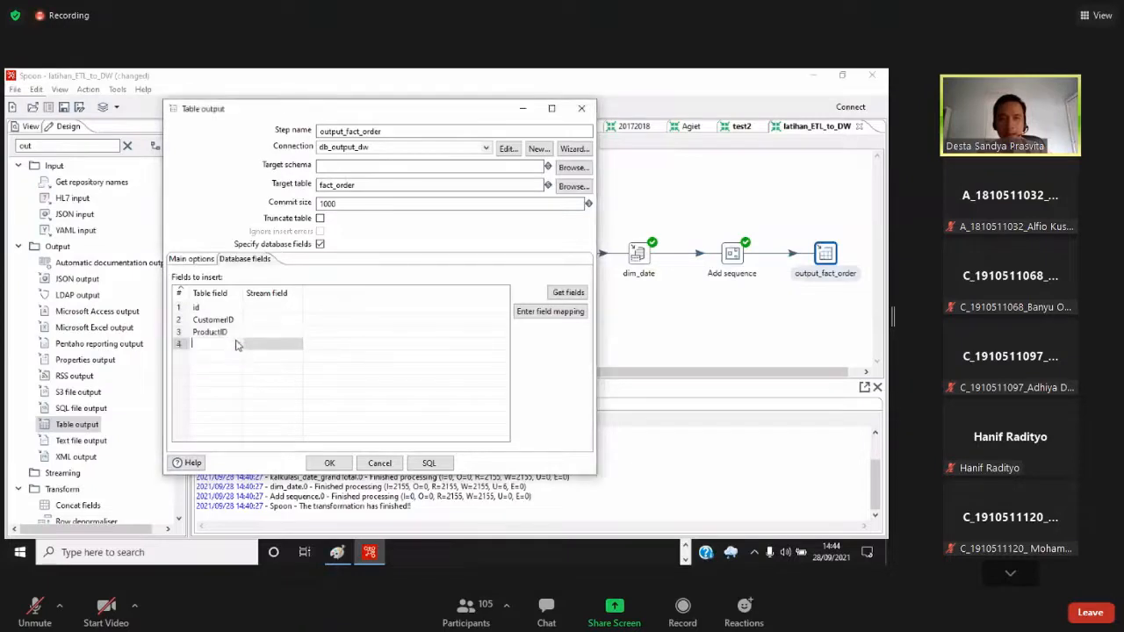
pyautogui.click(236, 343)
pyautogui.click(226, 384)
pyautogui.click(233, 356)
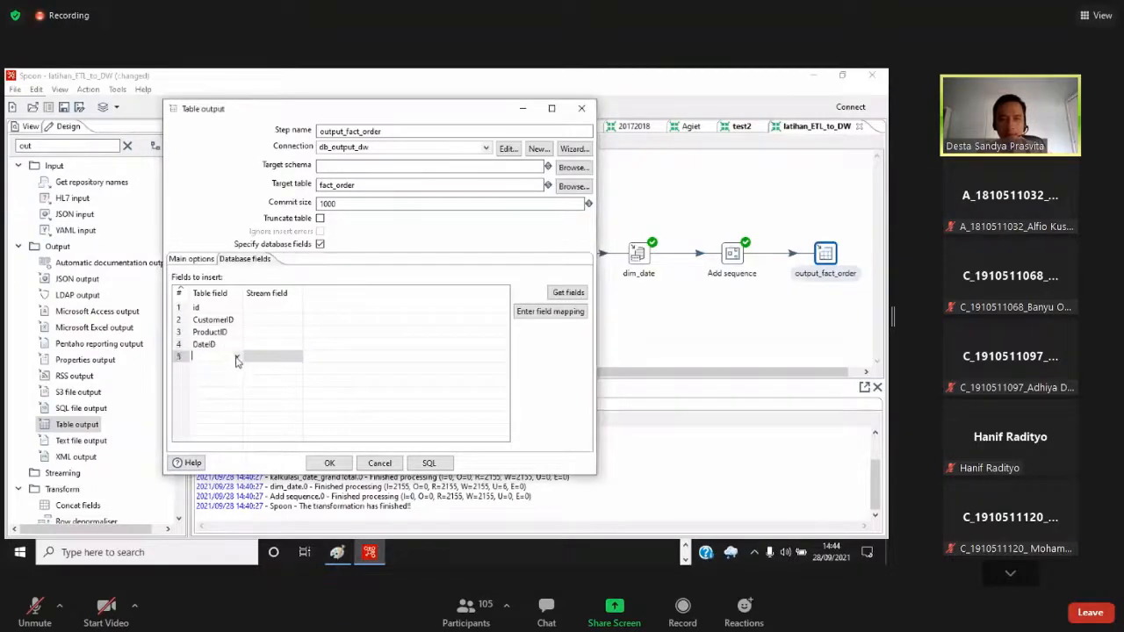
pyautogui.click(236, 355)
pyautogui.click(226, 405)
# Map the id, CustomerID and ProductID table fields to the stream fields id, CustomerID and ProductID
pyautogui.click(272, 307)
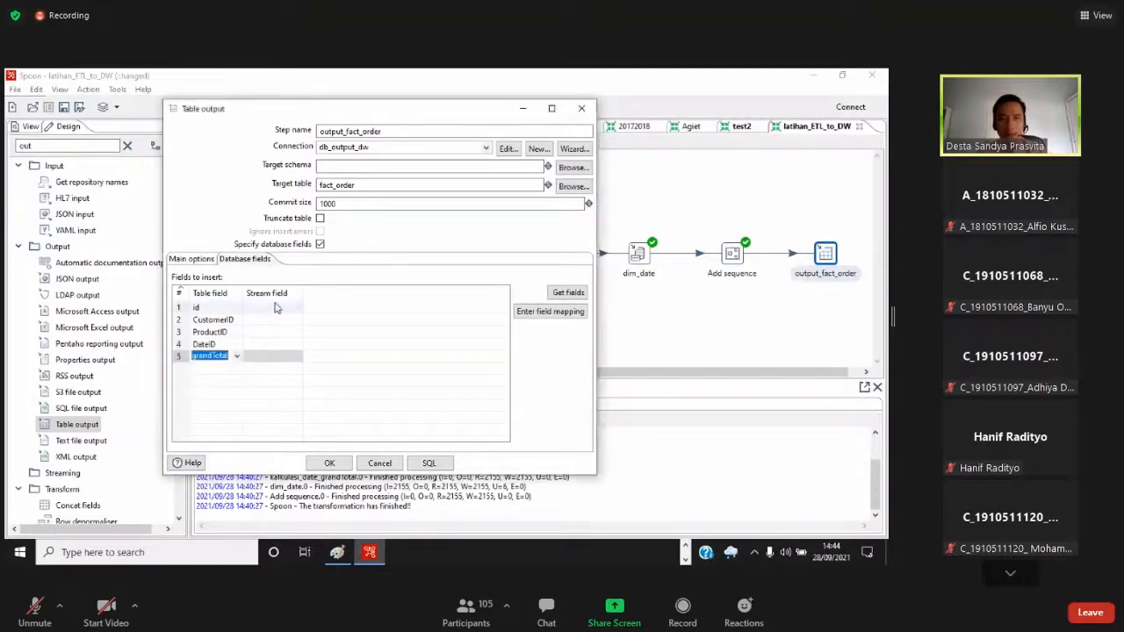
pyautogui.click(297, 306)
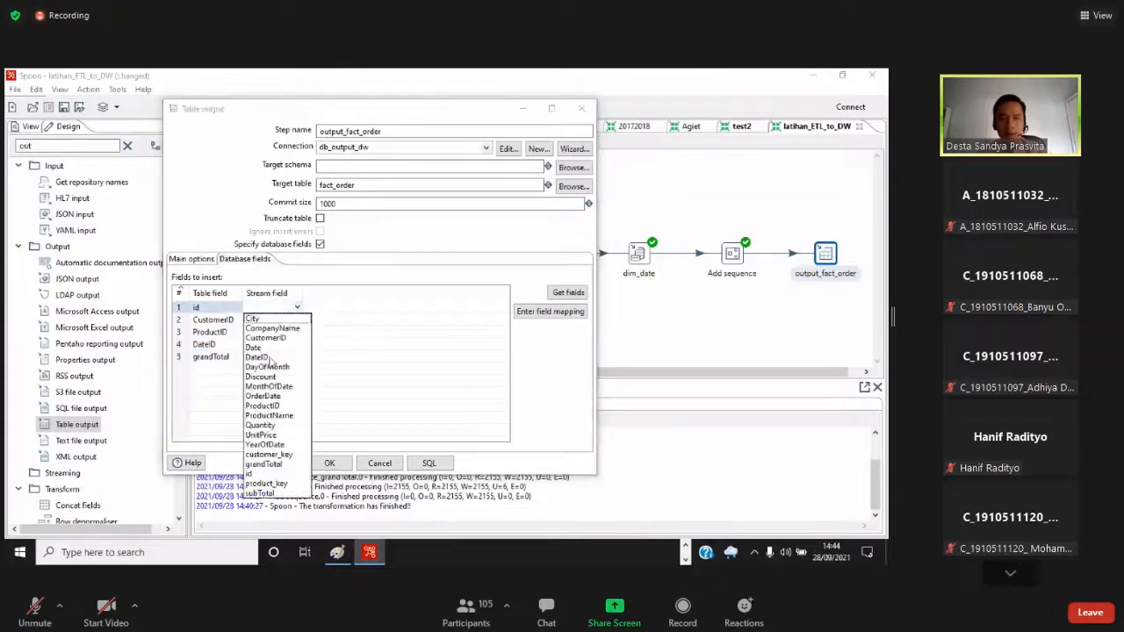
pyautogui.click(267, 474)
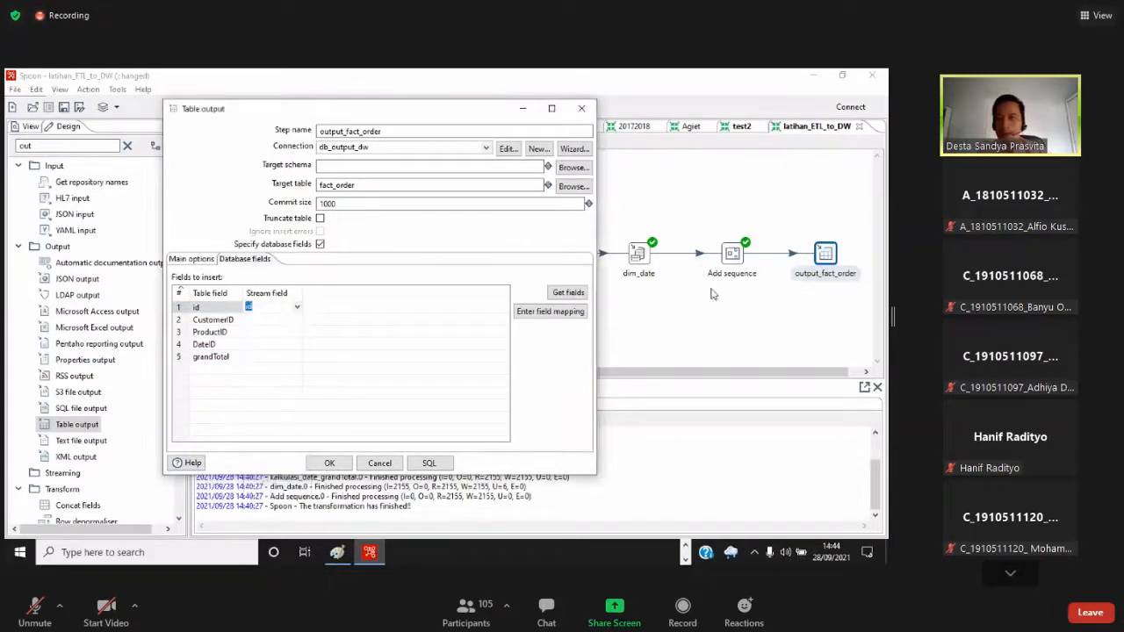
pyautogui.click(279, 320)
pyautogui.click(296, 320)
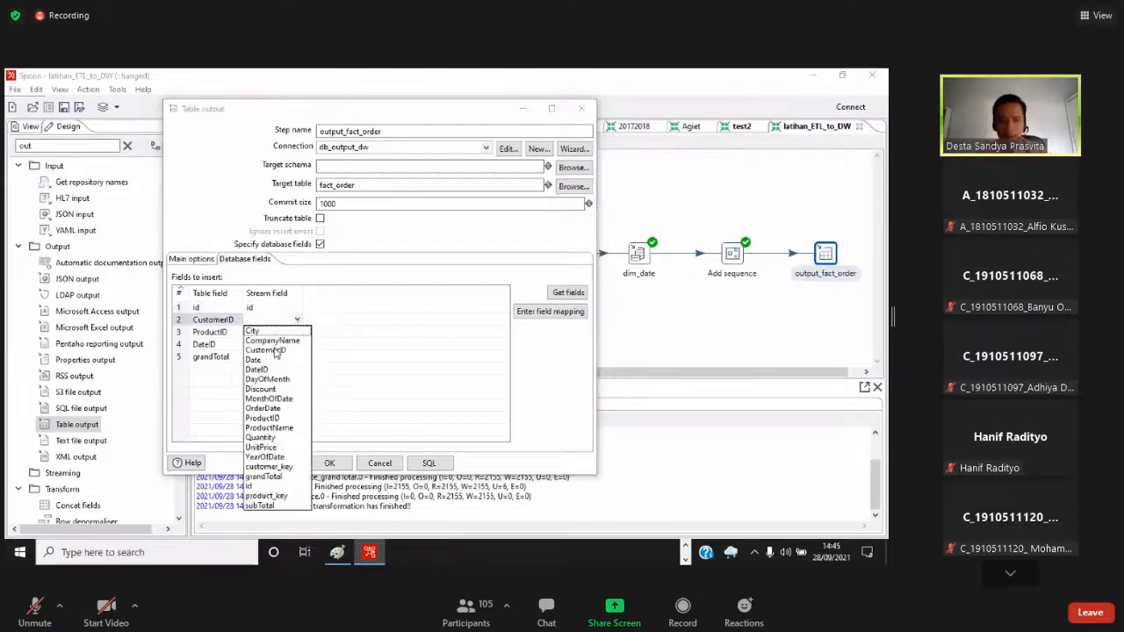
pyautogui.click(274, 350)
pyautogui.click(283, 331)
pyautogui.click(296, 334)
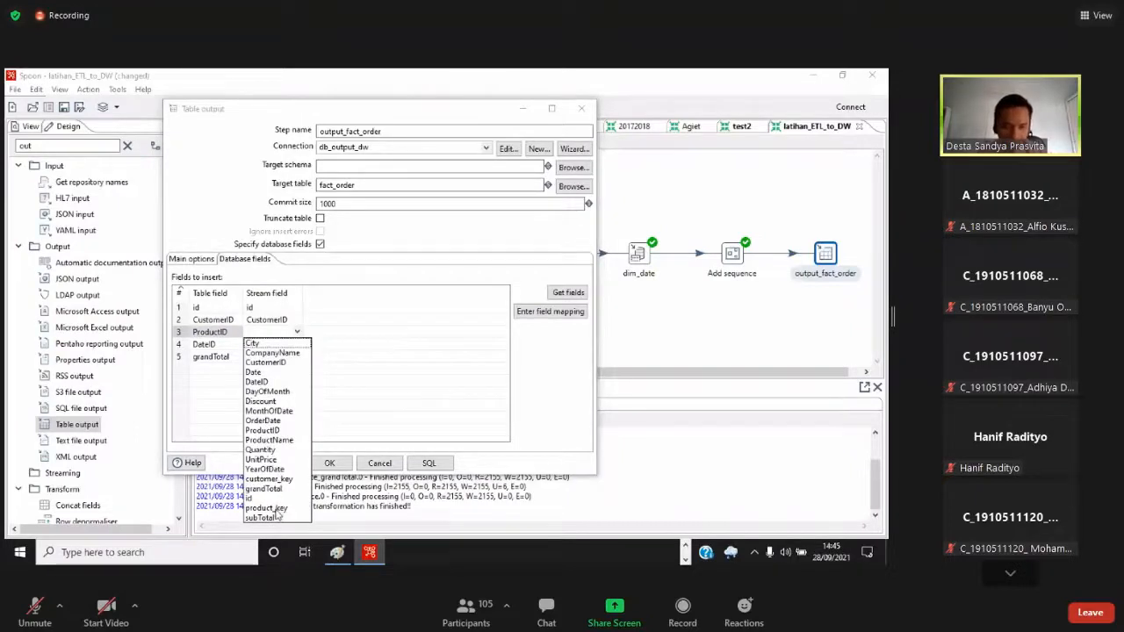
pyautogui.click(277, 430)
# Map the DateID and grandTotal table fields to the stream fields DateID and grandTotal
pyautogui.click(296, 343)
pyautogui.click(297, 343)
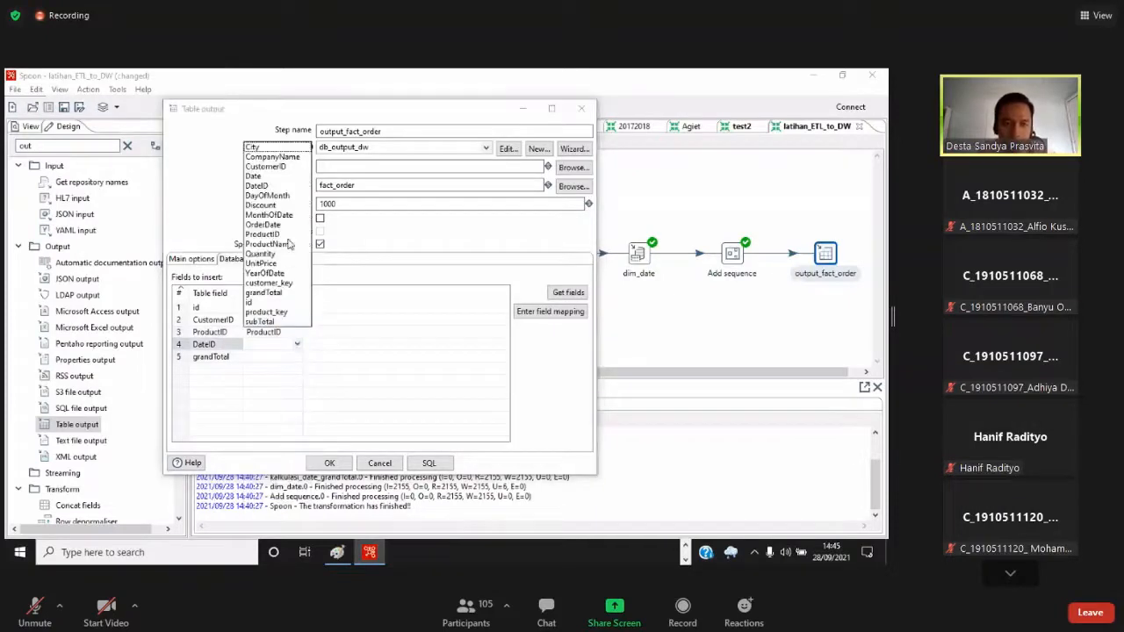
pyautogui.click(276, 187)
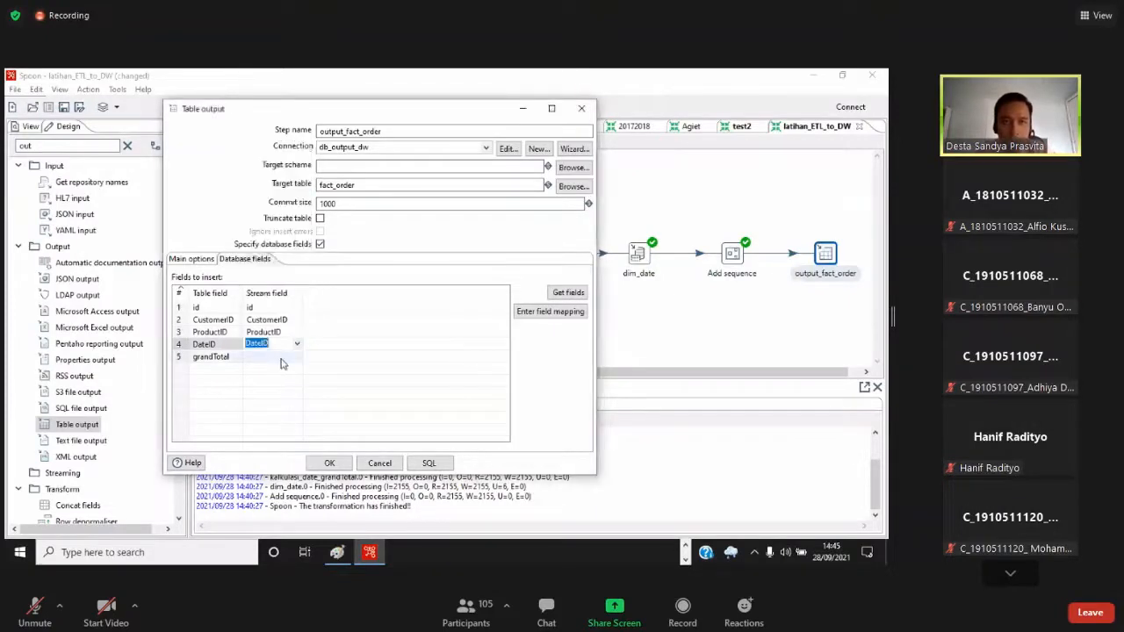
pyautogui.click(279, 356)
pyautogui.click(297, 356)
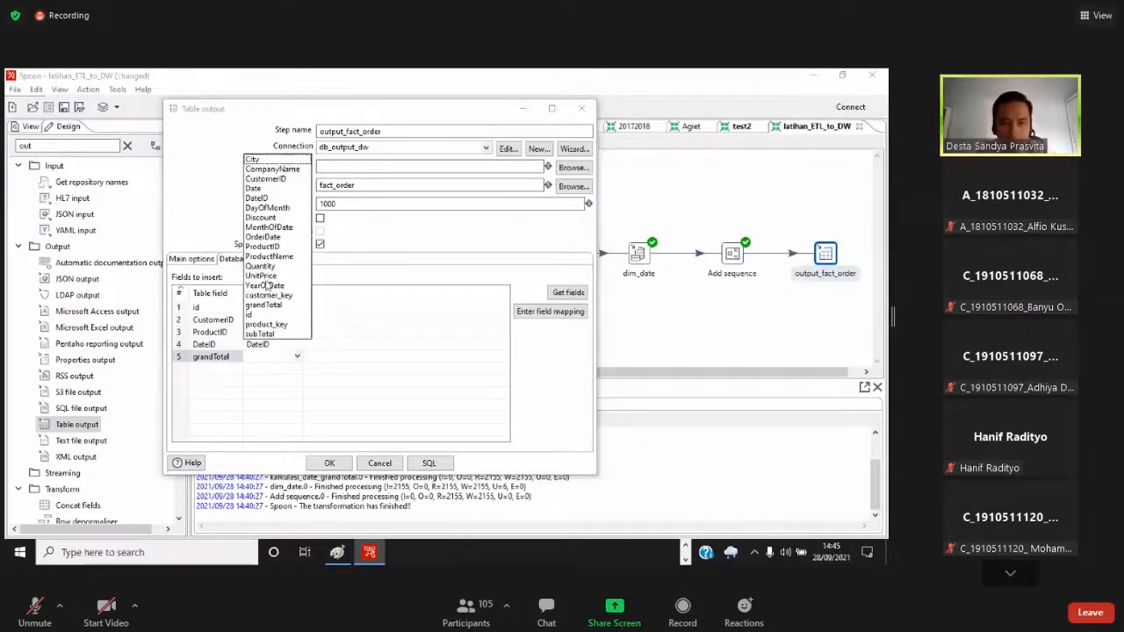
pyautogui.click(270, 306)
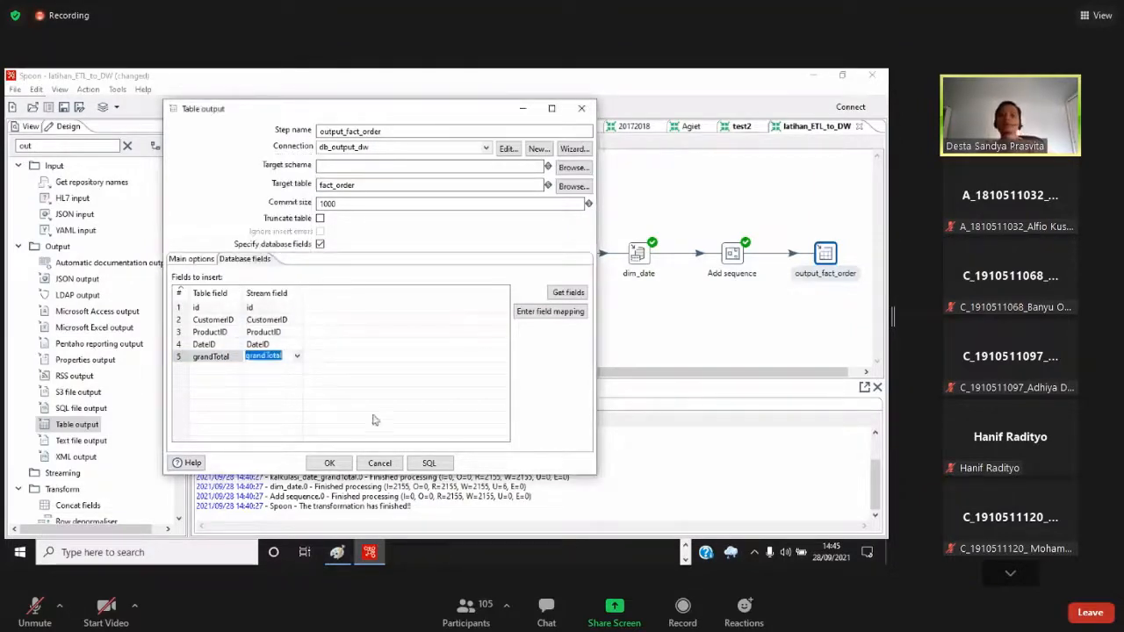
# Review the main options and field mapping of the output_fact_order step and accept its settings
pyautogui.click(190, 259)
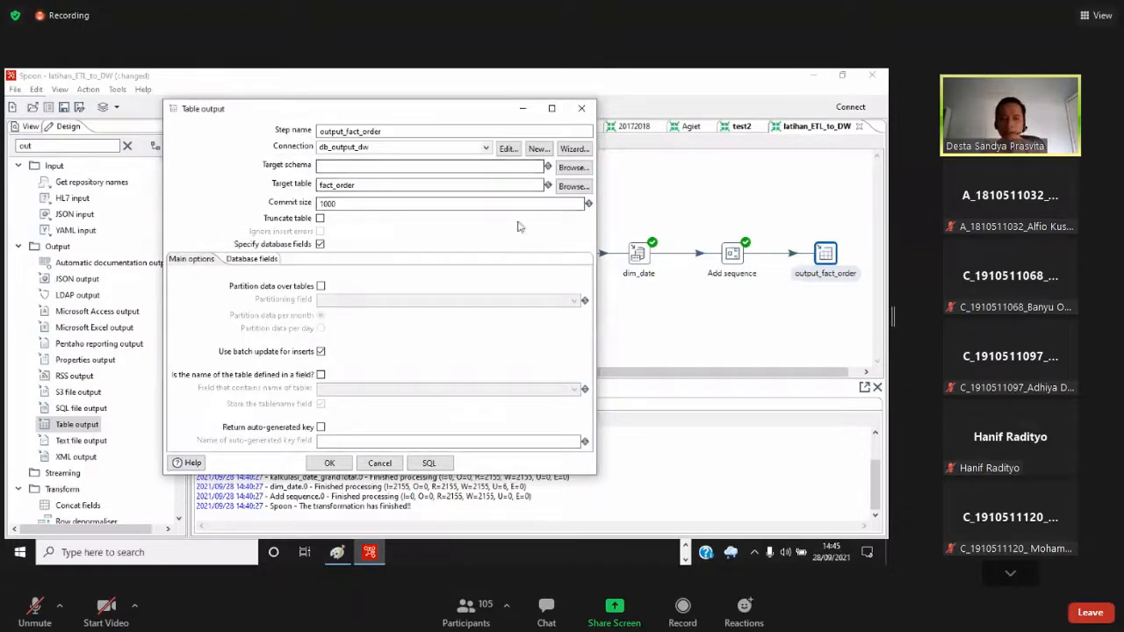
pyautogui.click(254, 260)
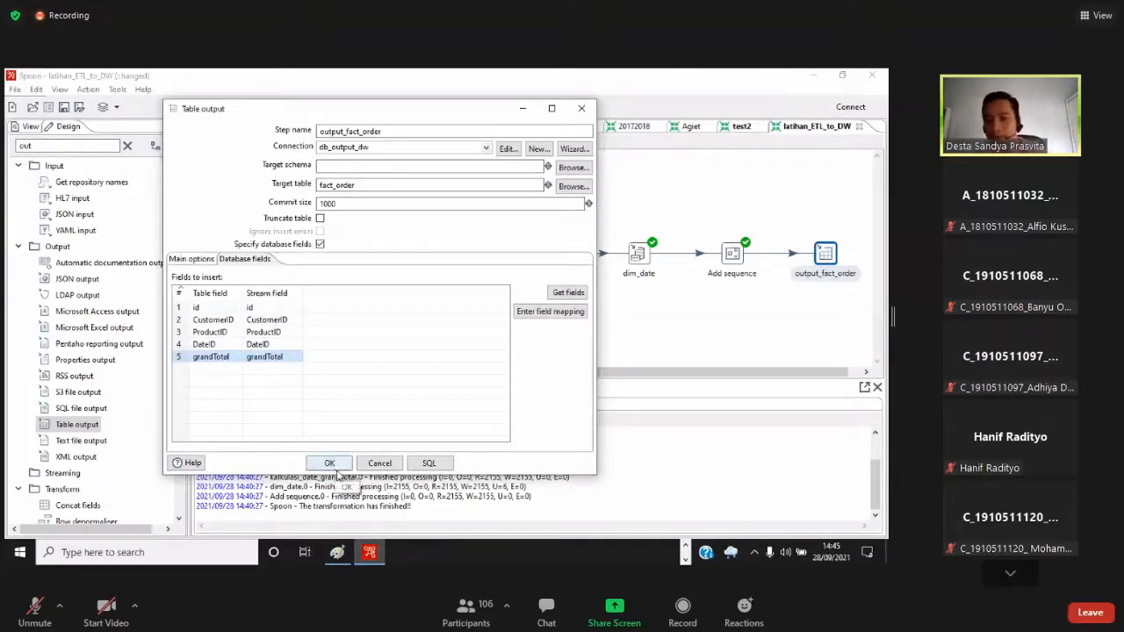
pyautogui.click(28, 593)
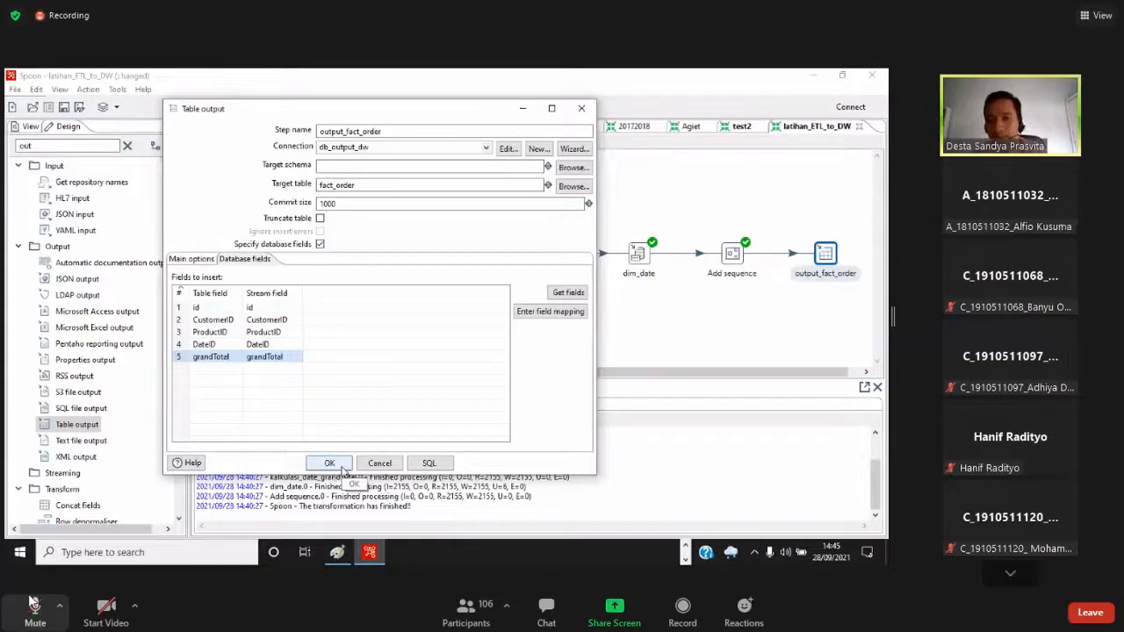
pyautogui.click(343, 468)
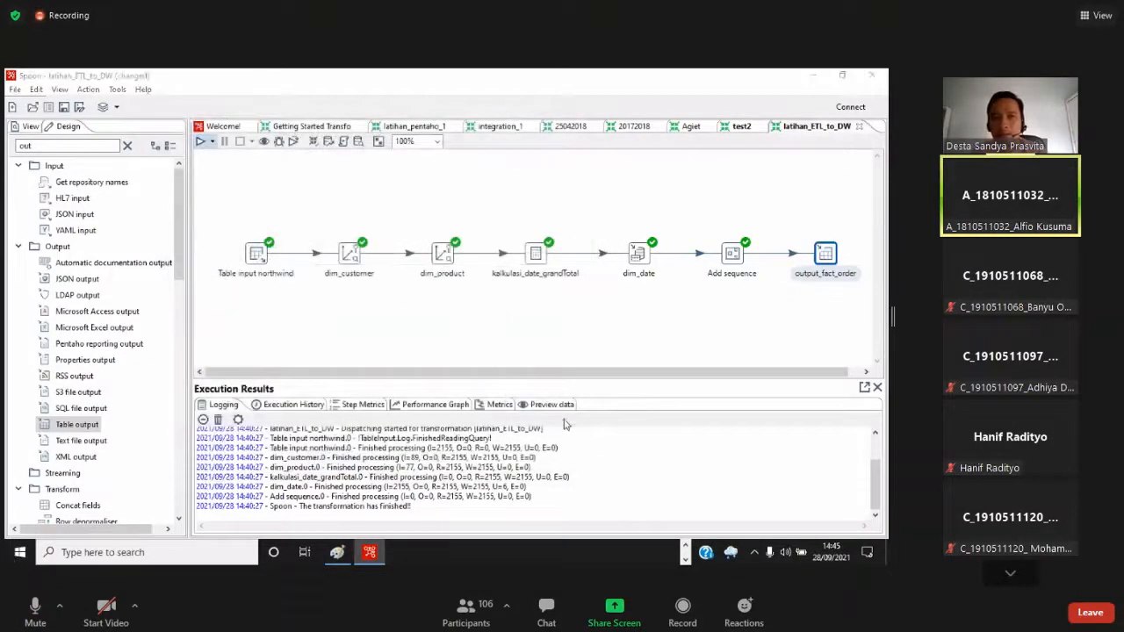
# Run the latihan_ETL_to_DW transformation with the Pentaho local run configuration
pyautogui.press('F9')
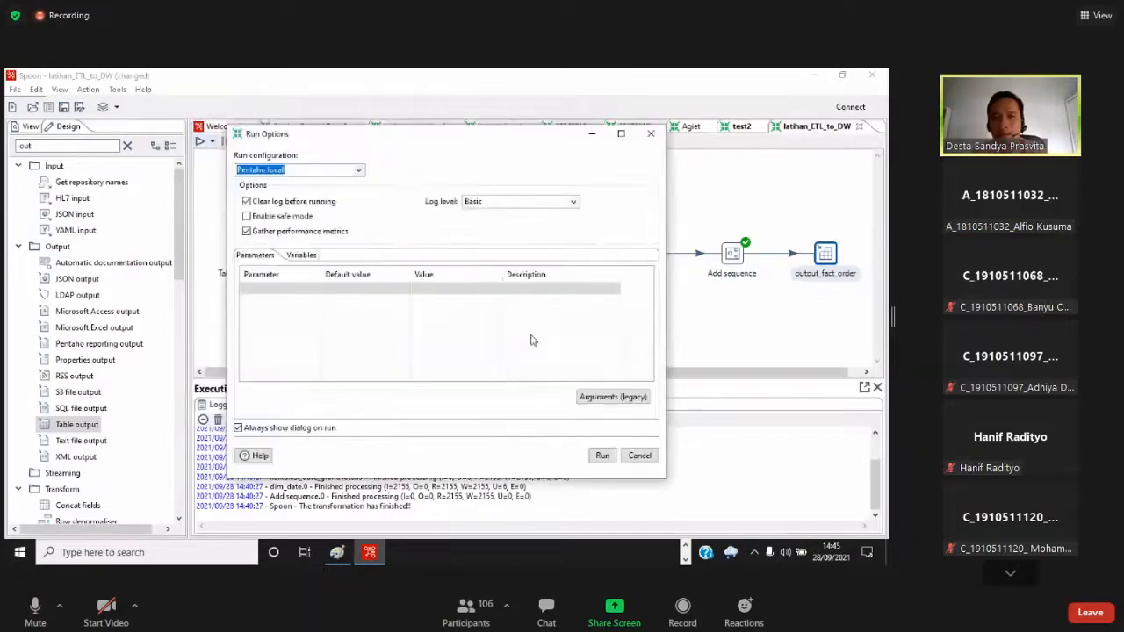
pyautogui.press('Escape')
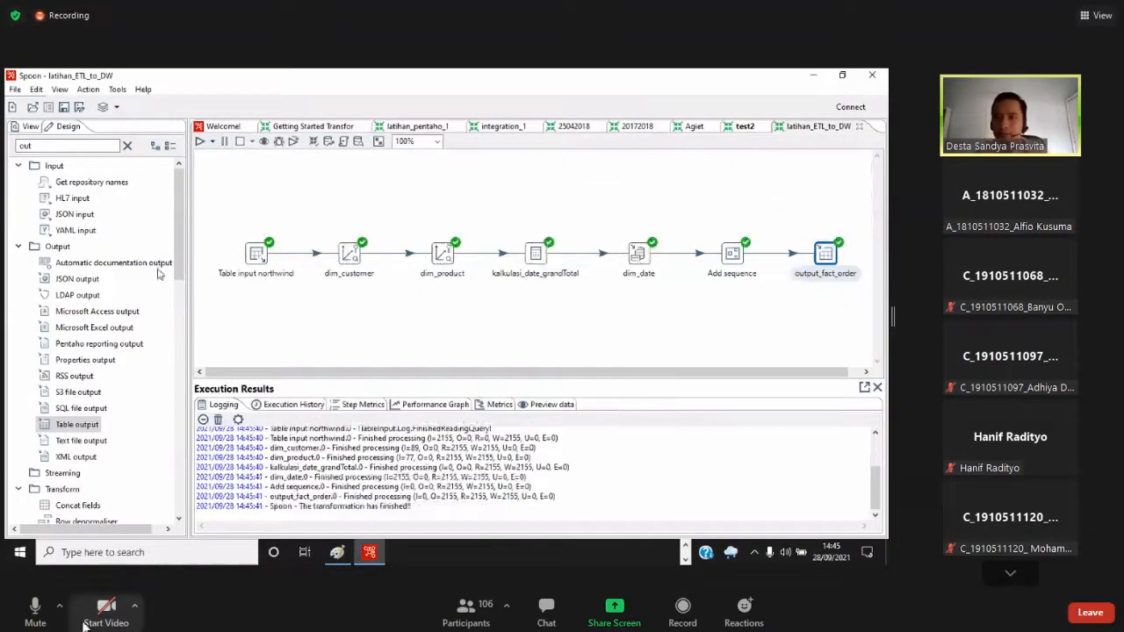
pyautogui.click(35, 610)
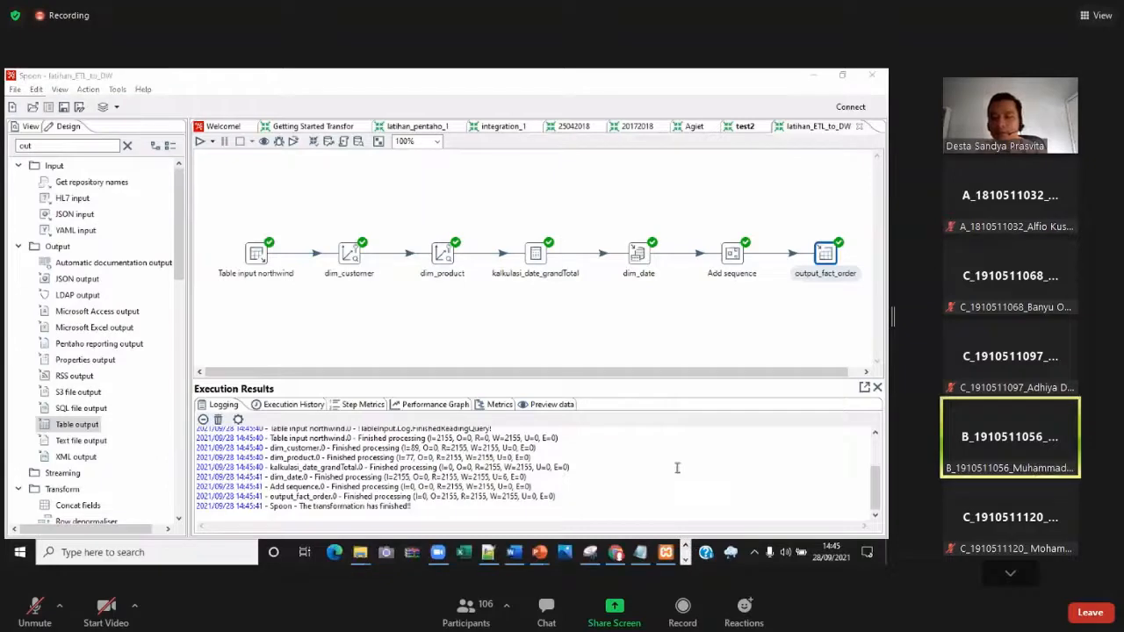
# Check the name of value in the Add sequence step and close its settings without changes
pyautogui.doubleClick(736, 256)
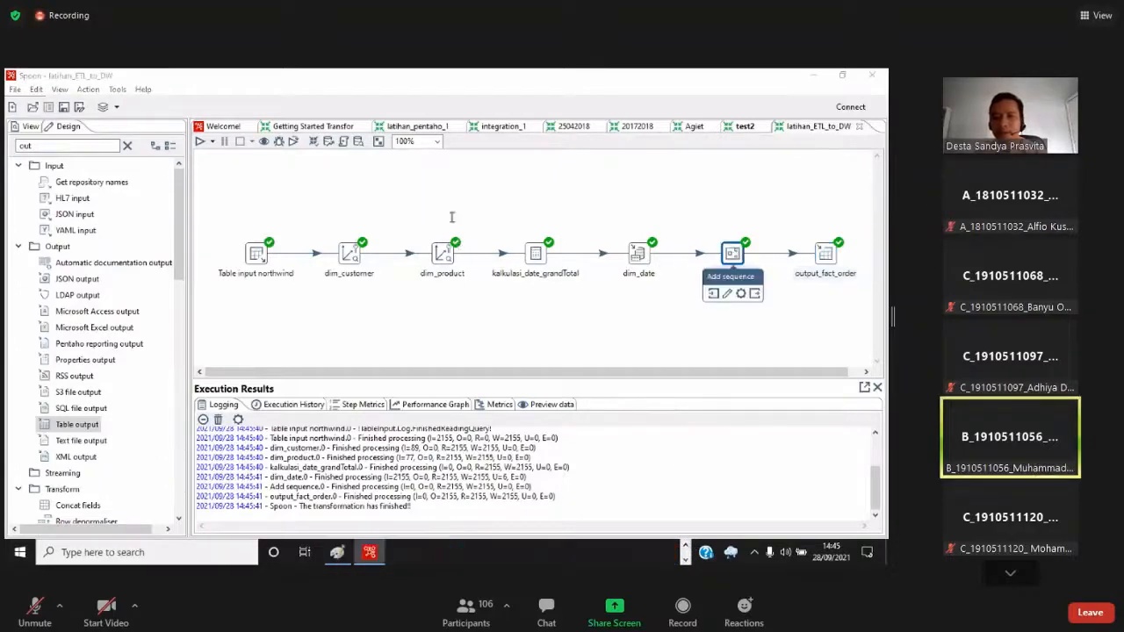
pyautogui.moveTo(443, 216); pyautogui.dragTo(393, 223)
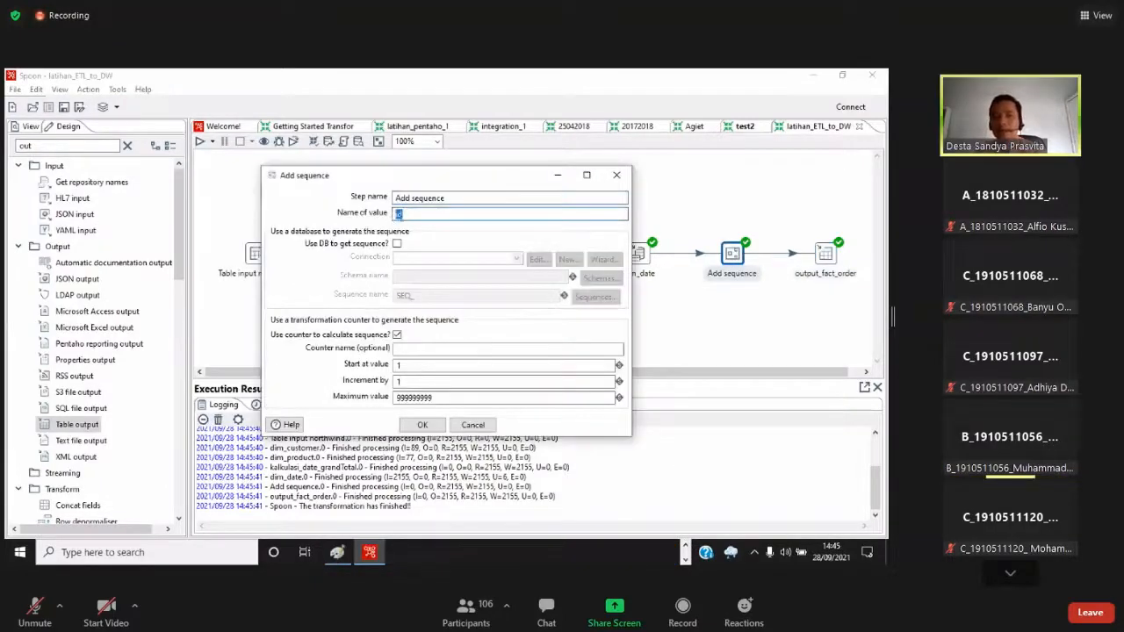
pyautogui.click(626, 179)
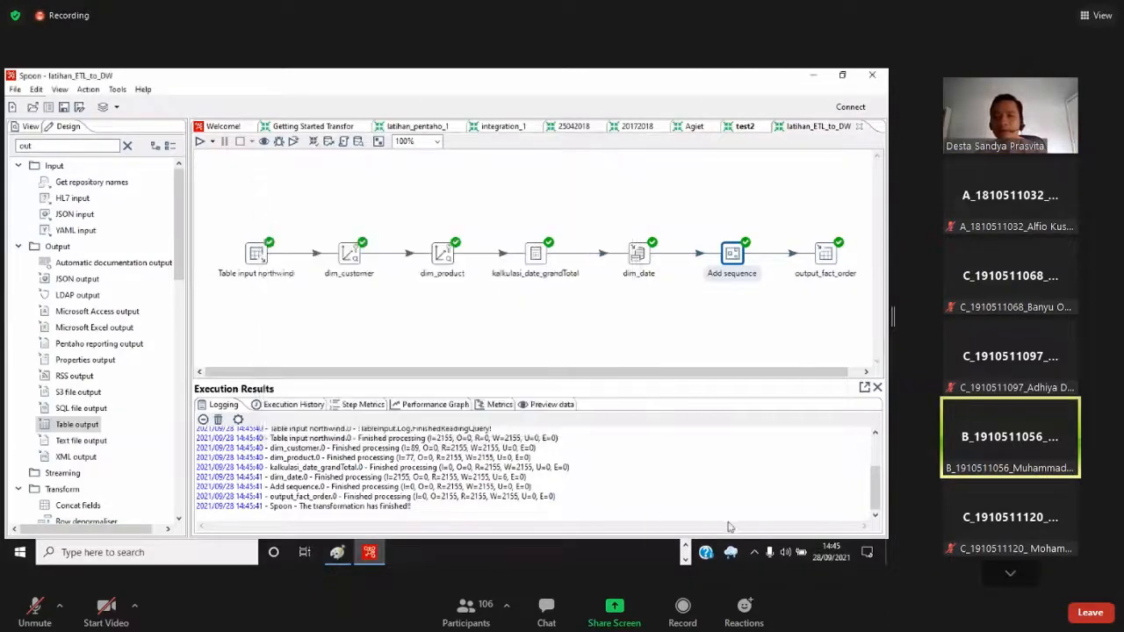
# Browse the rows of the fact_order table of dw_output_northwind in phpMyAdmin and return to Spoon
pyautogui.click(686, 545)
pyautogui.click(618, 553)
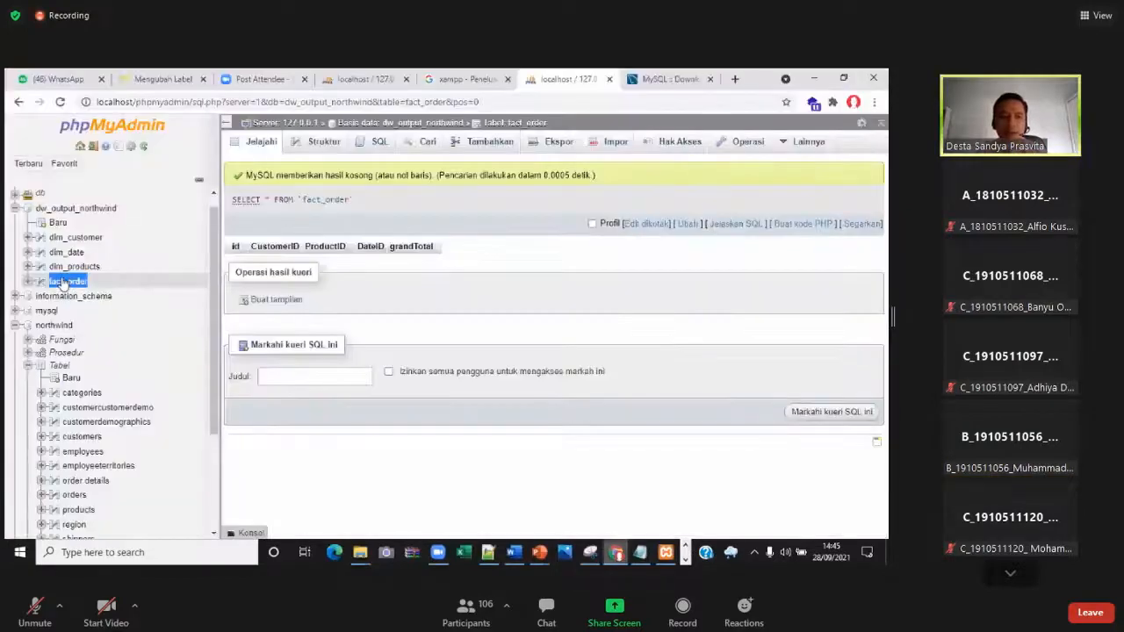
pyautogui.click(63, 283)
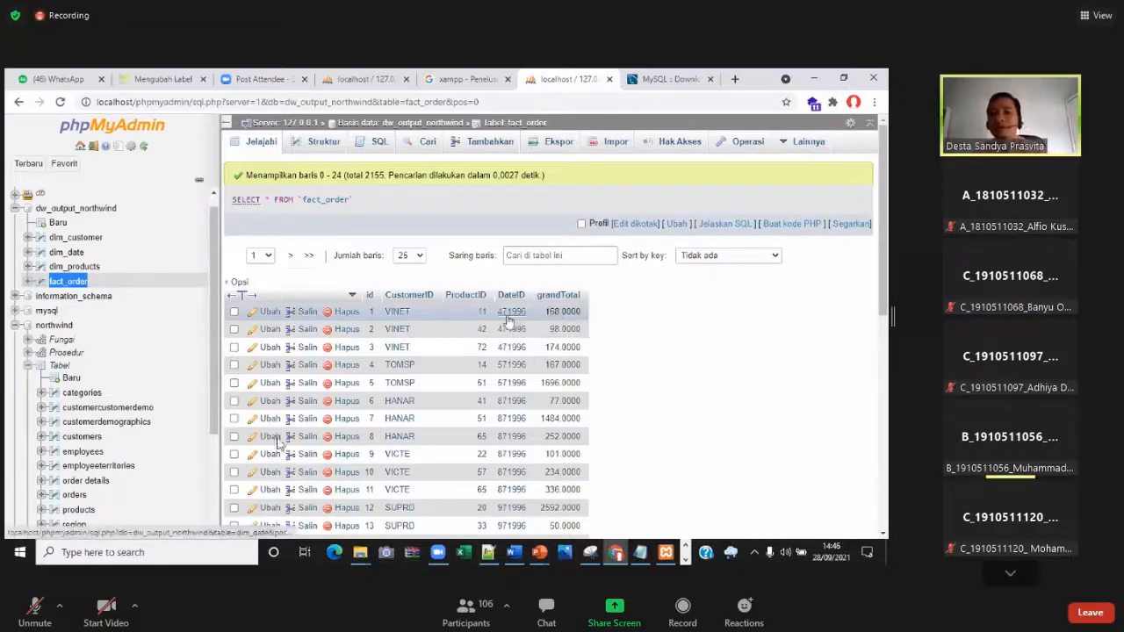
pyautogui.scroll(-1, 452, 367)
pyautogui.scroll(-5, 451, 367)
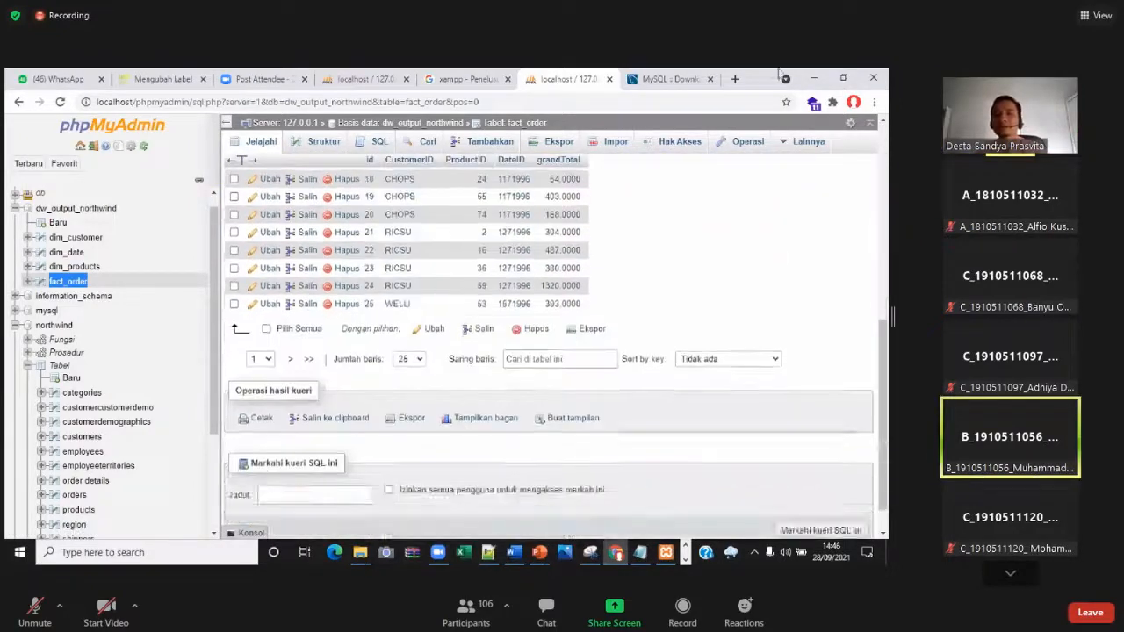
pyautogui.scroll(5, 676, 392)
pyautogui.click(617, 552)
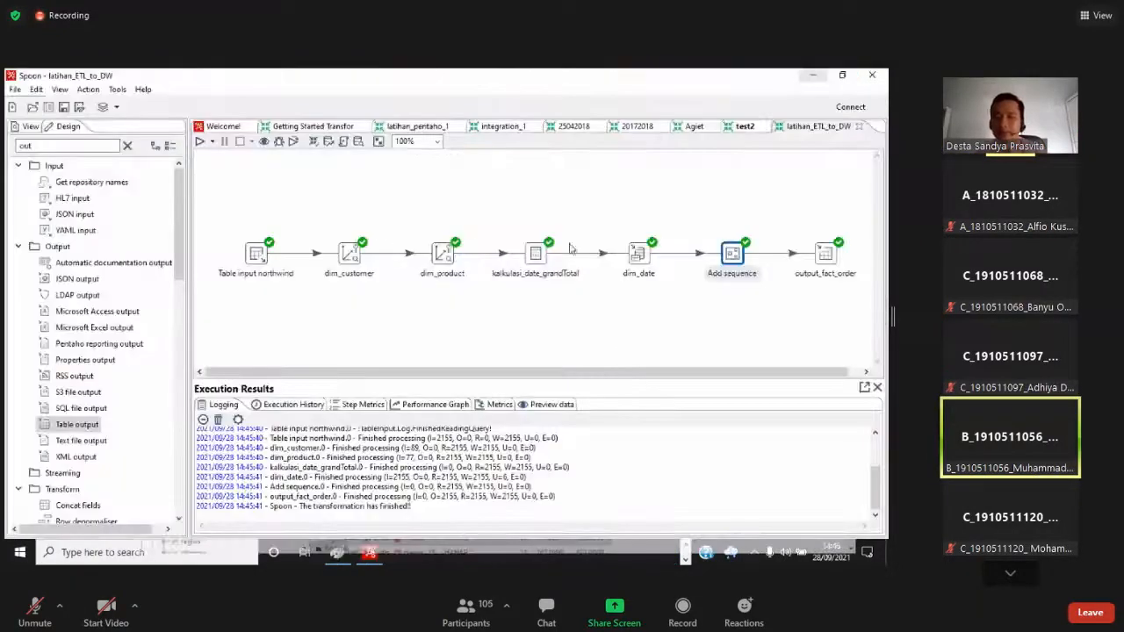
# Reopen the output_fact_order step and review its mapping of table fields to stream fields
pyautogui.doubleClick(825, 254)
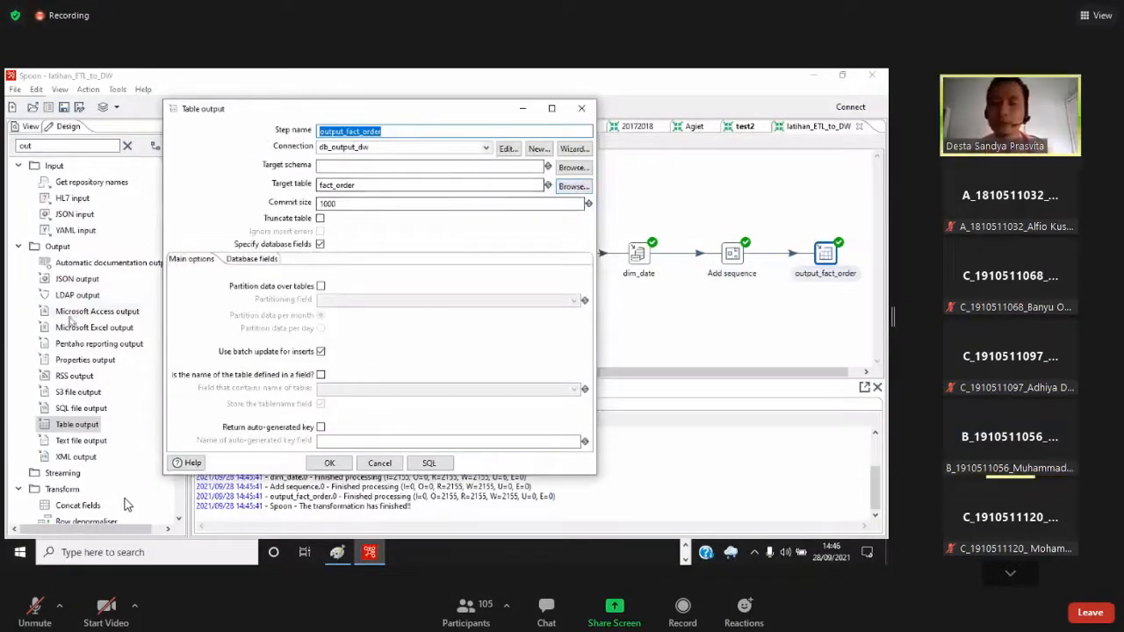
pyautogui.click(254, 259)
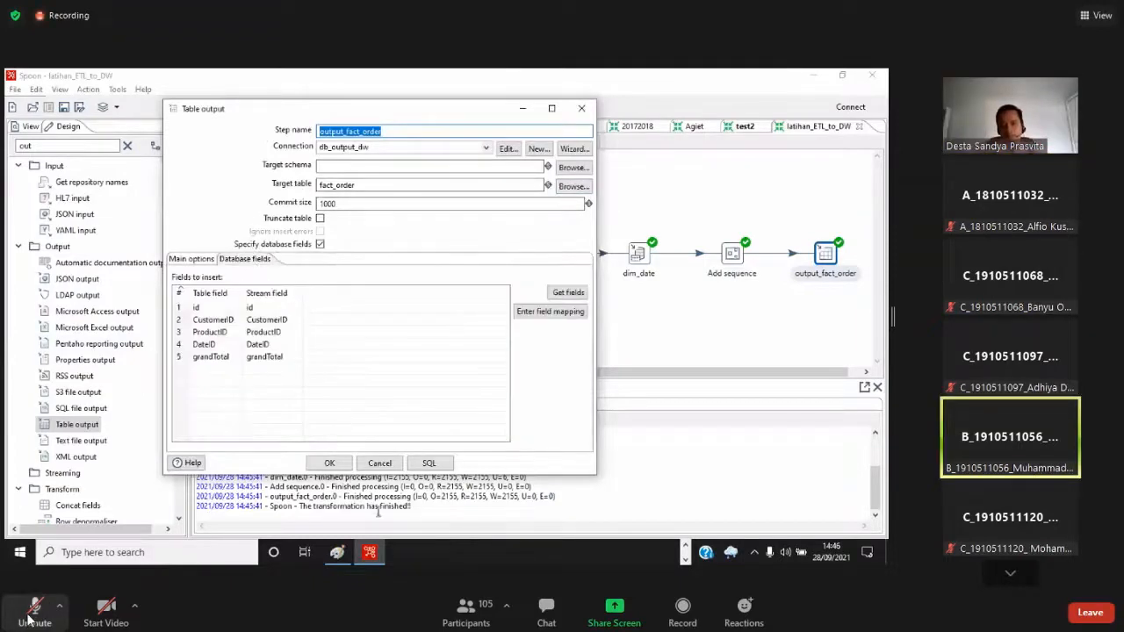
pyautogui.click(29, 619)
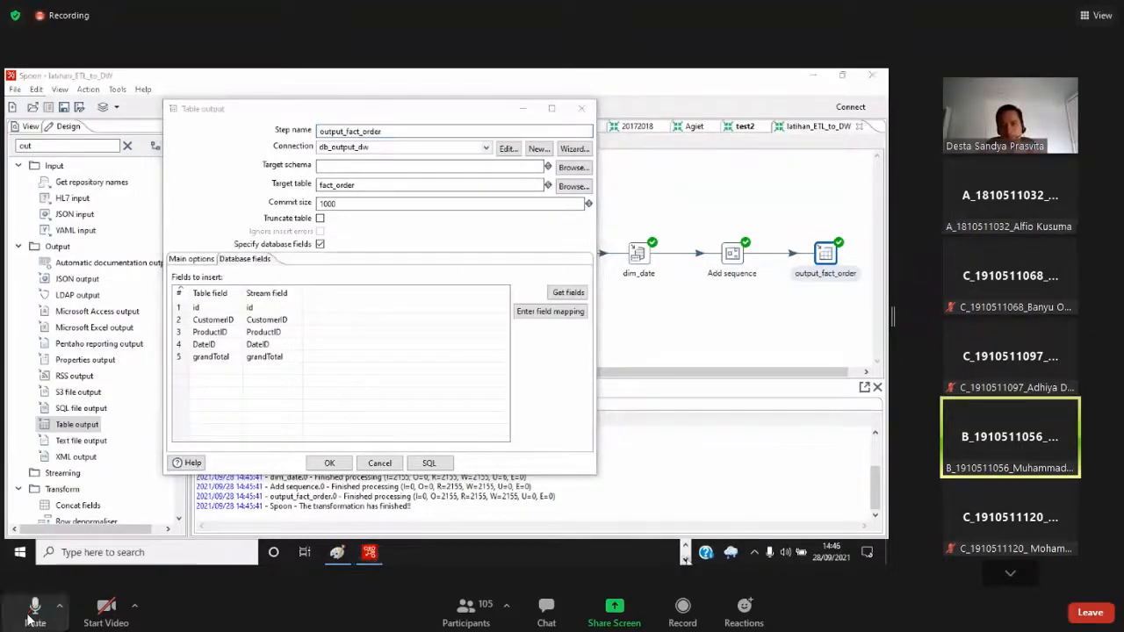
# Close the output_fact_order settings without changes
pyautogui.click(29, 619)
pyautogui.click(685, 546)
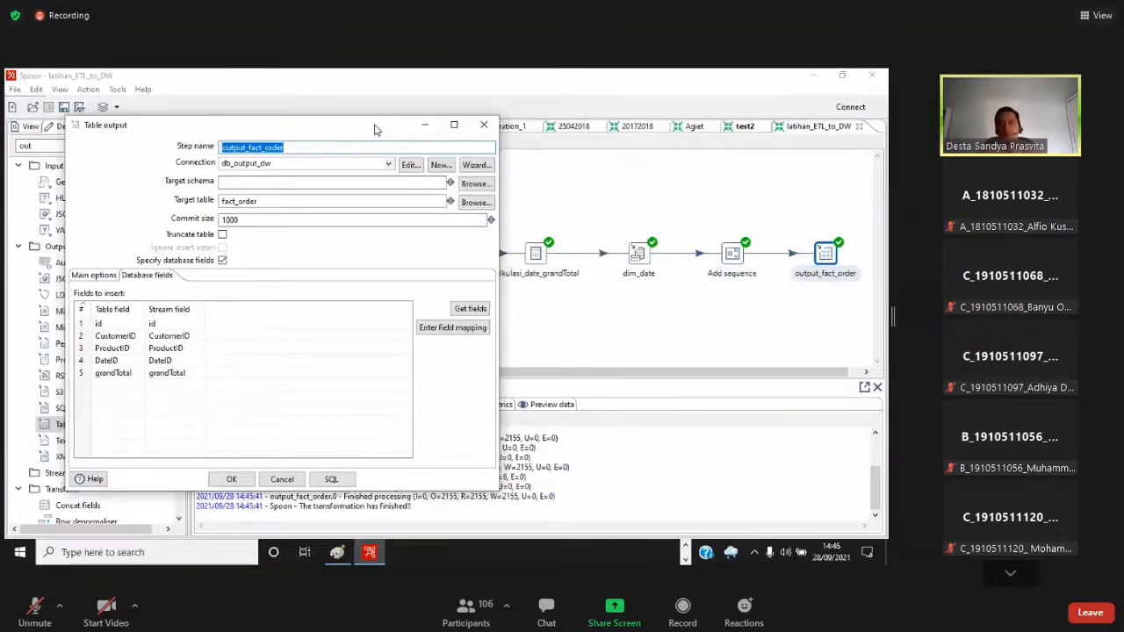
pyautogui.click(484, 130)
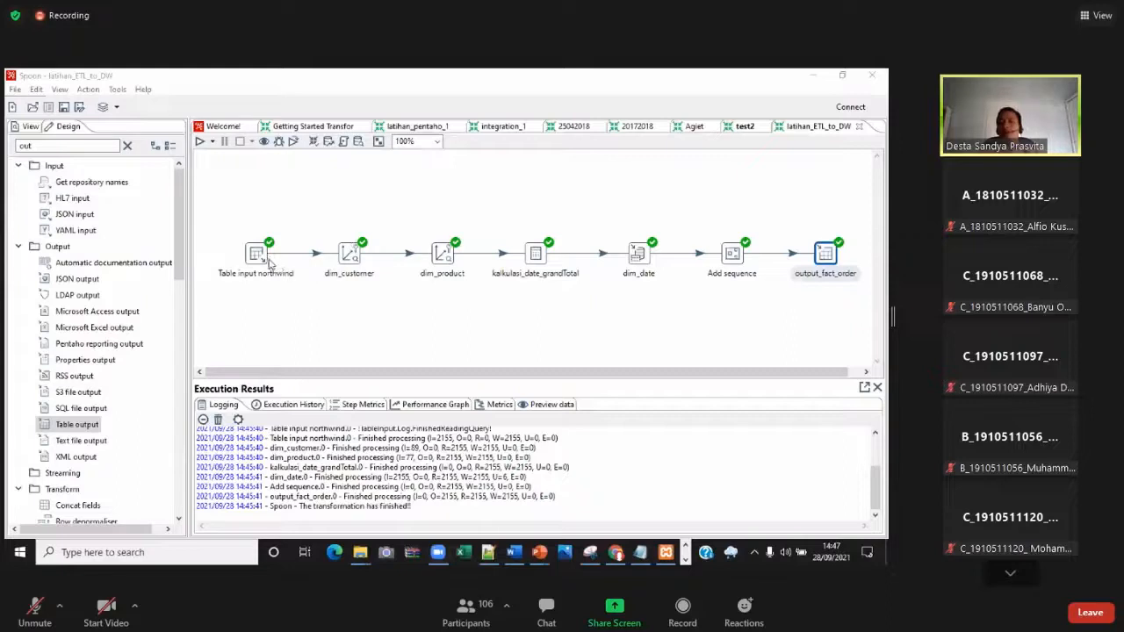
# Switch to phpMyAdmin, view the table relations of dw_output_northwind in the Designer, reopen its table list, and return to Spoon
pyautogui.moveTo(257, 268)
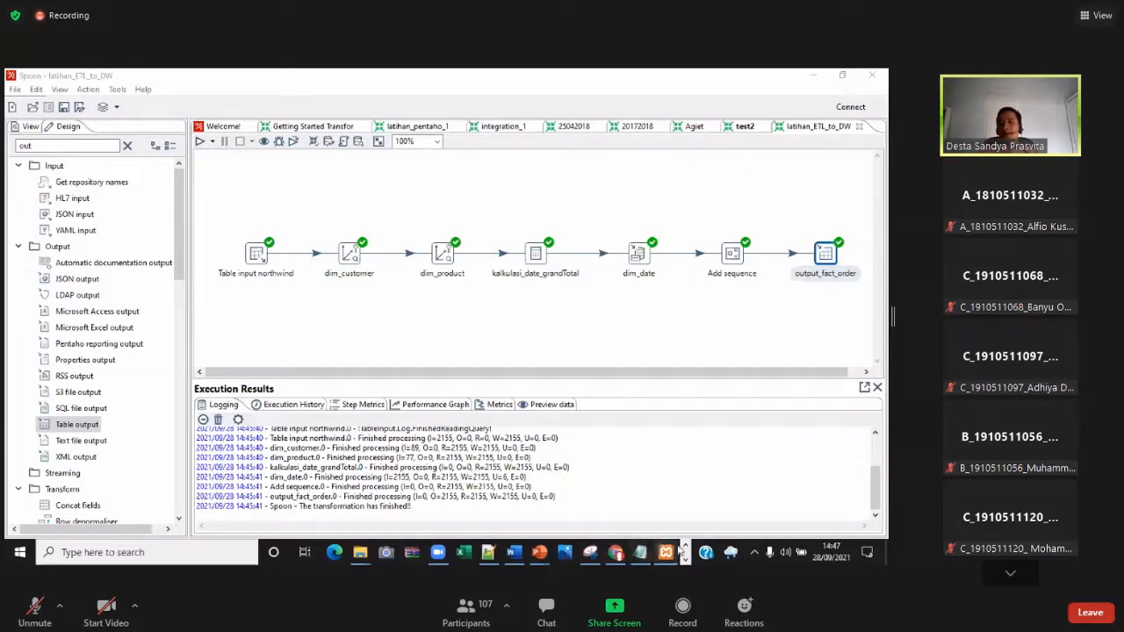
pyautogui.click(617, 555)
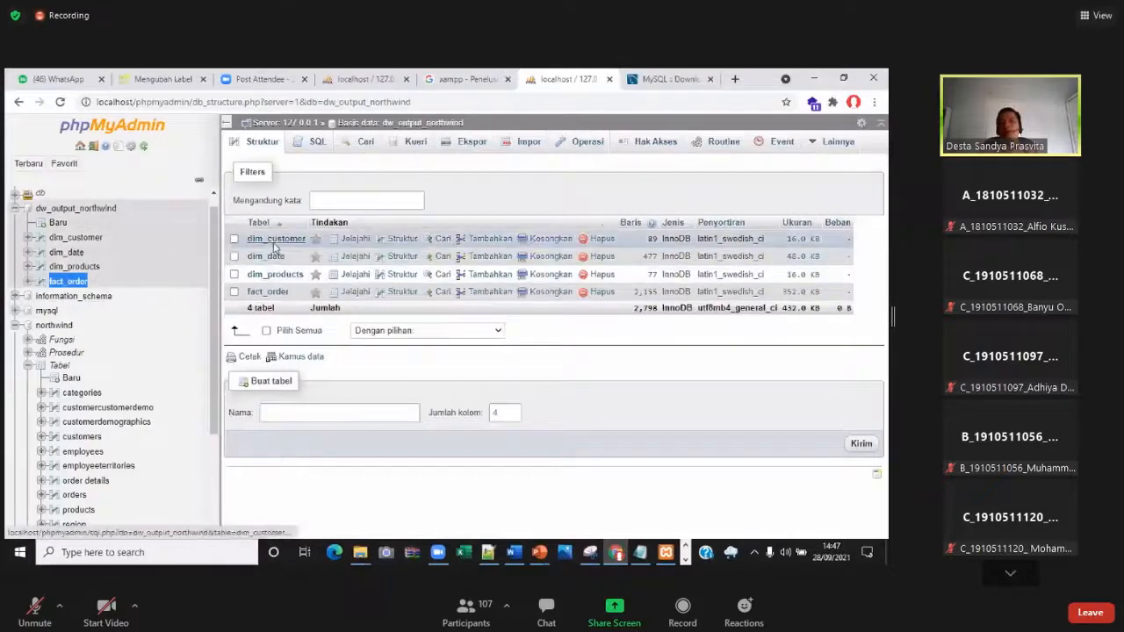
pyautogui.moveTo(825, 144)
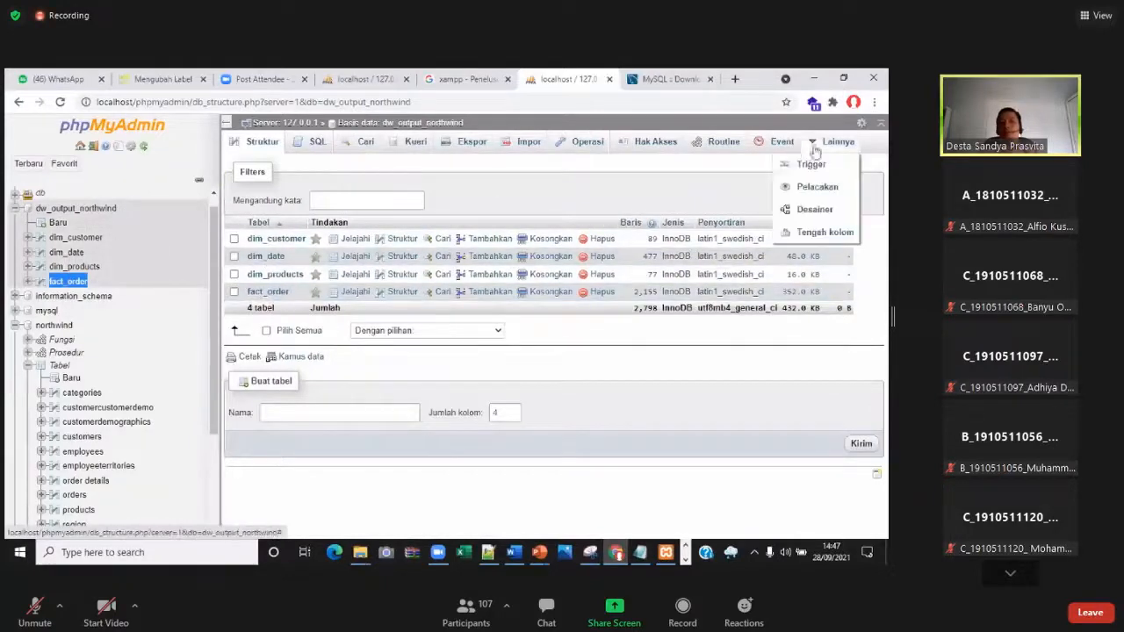
pyautogui.click(792, 212)
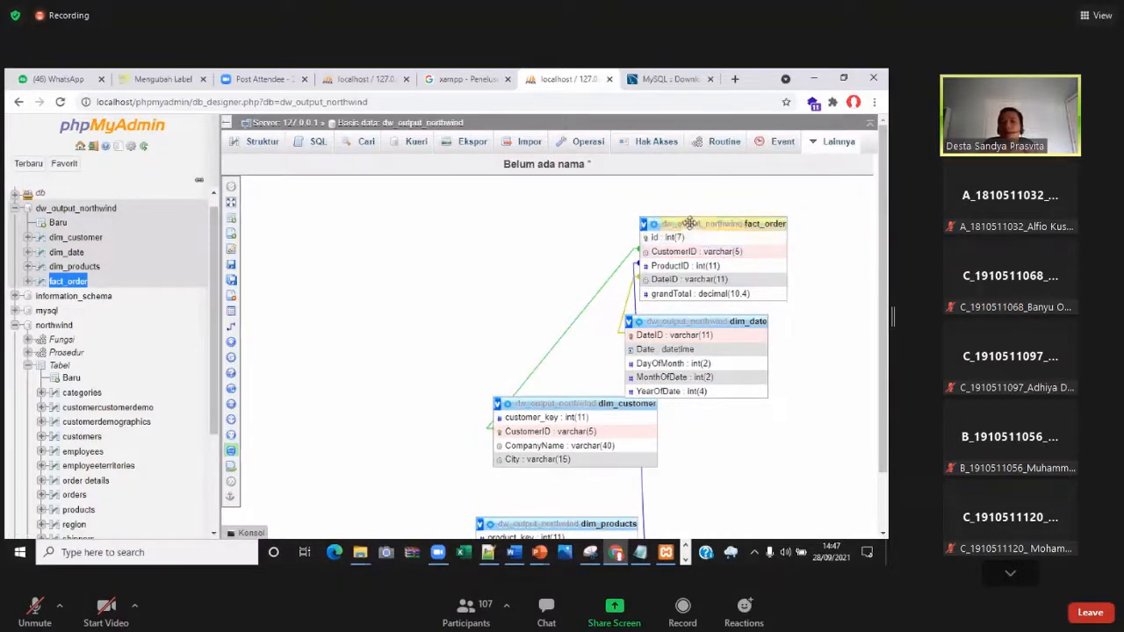
pyautogui.click(79, 211)
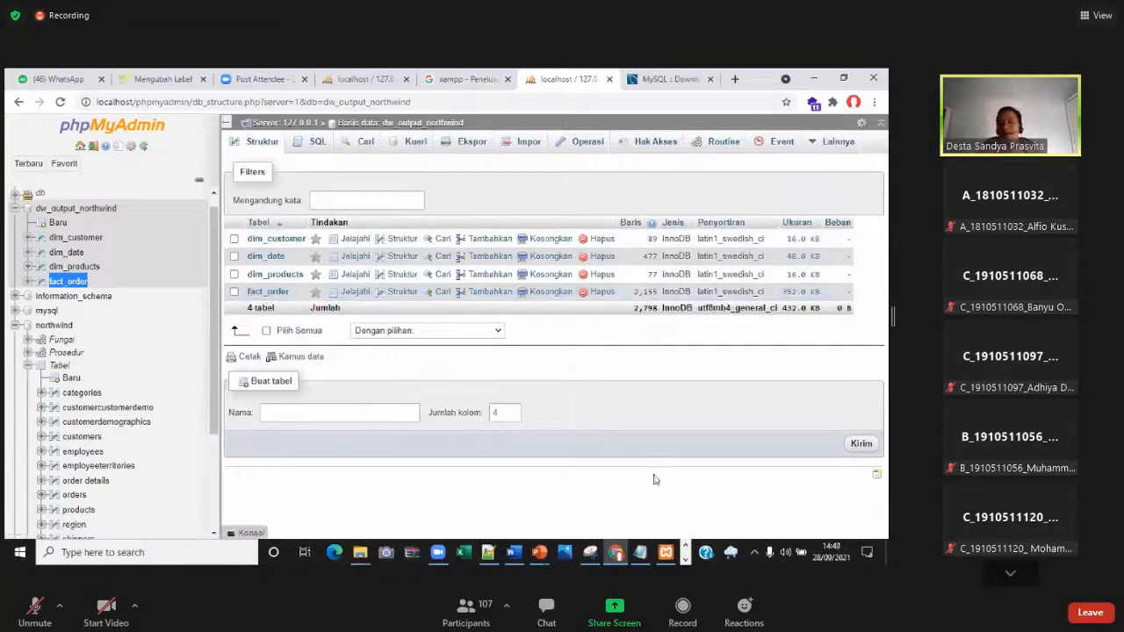
pyautogui.click(686, 559)
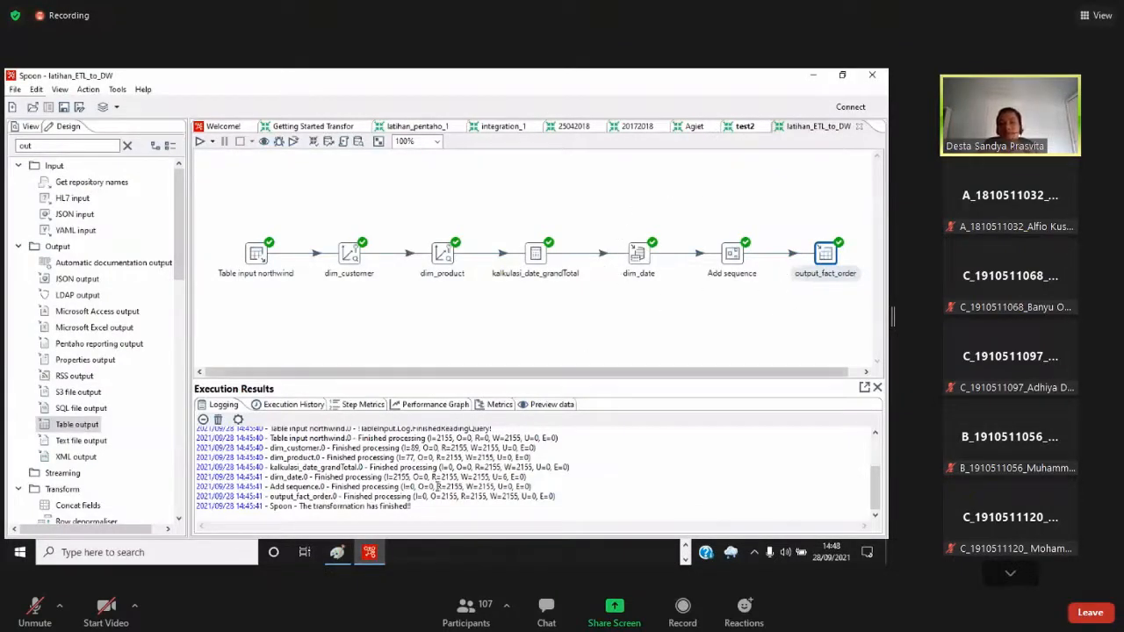
# Switch to the BI-1 presentation in PowerPoint
pyautogui.click(685, 559)
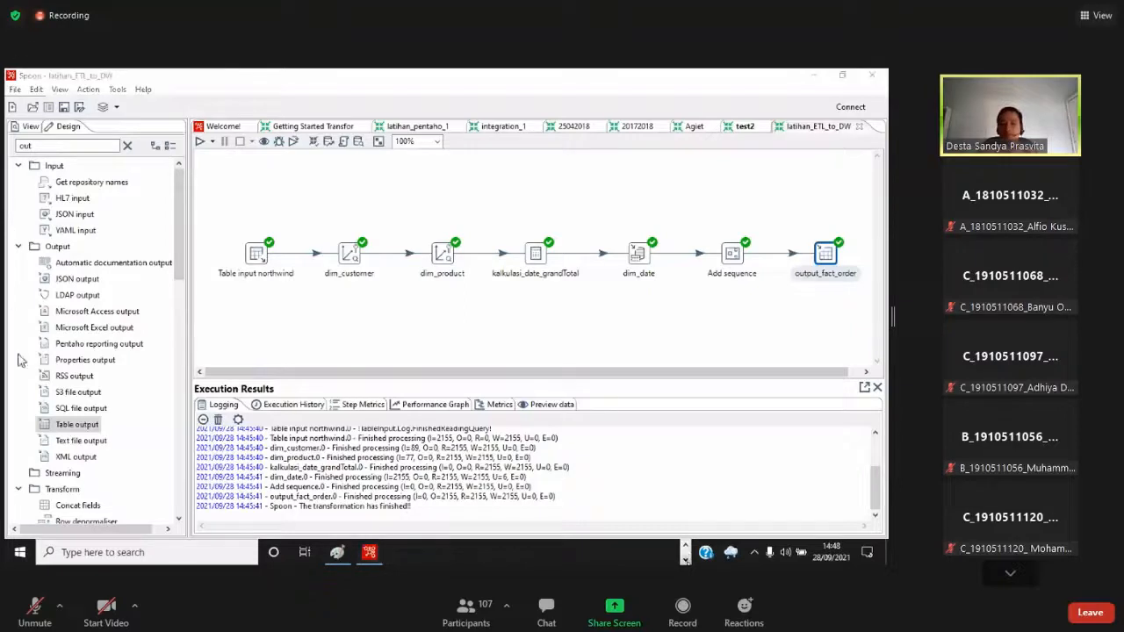
pyautogui.click(685, 546)
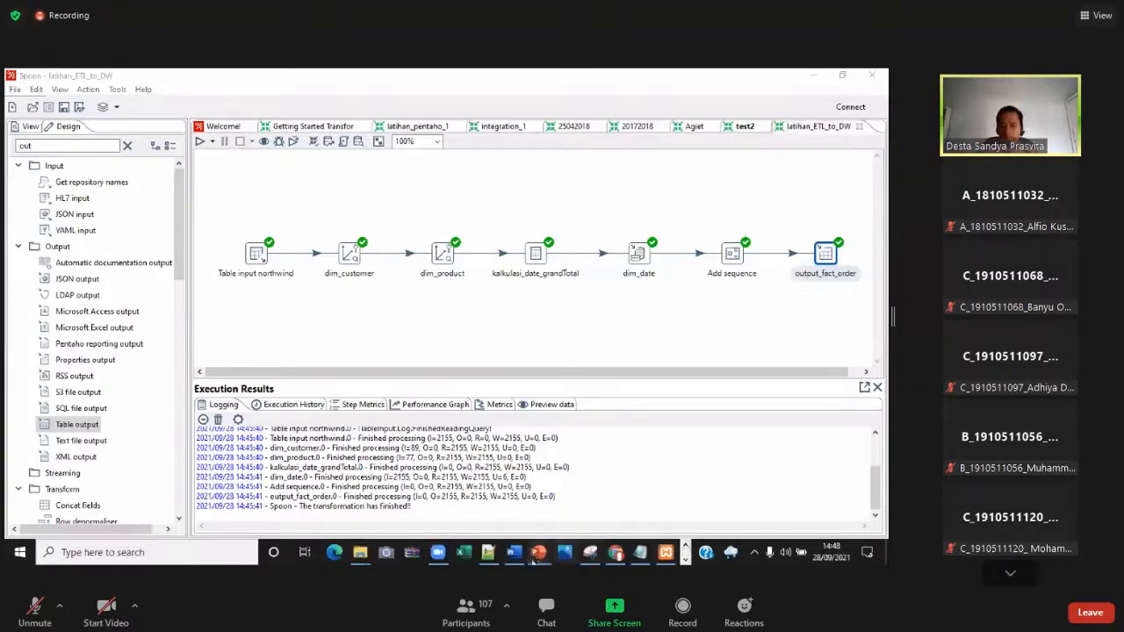
pyautogui.moveTo(539, 555)
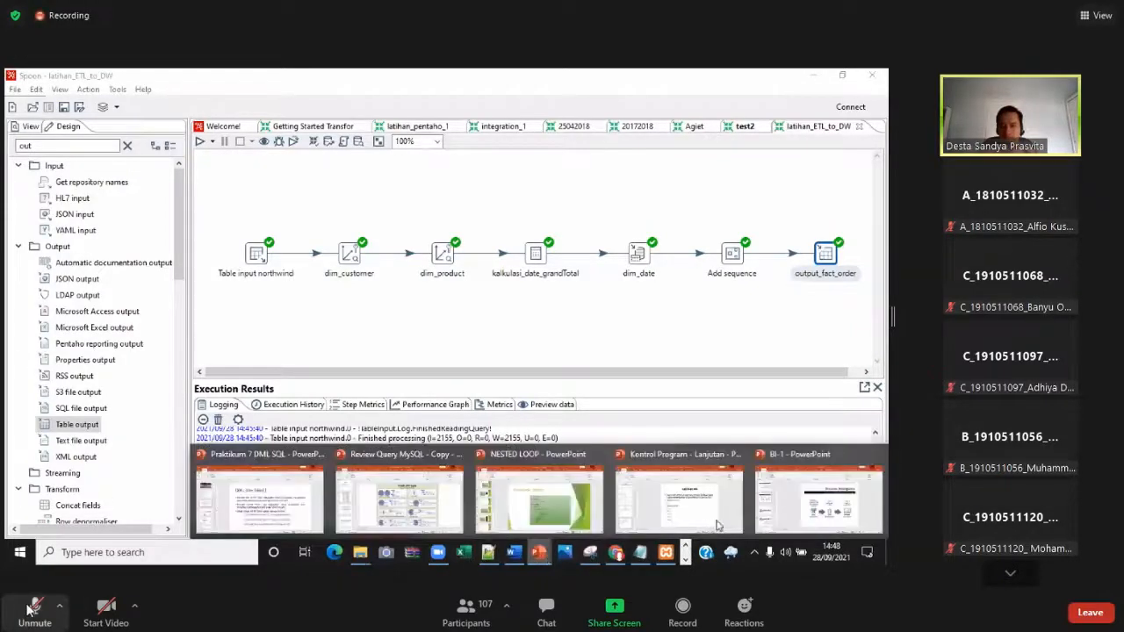
pyautogui.click(805, 496)
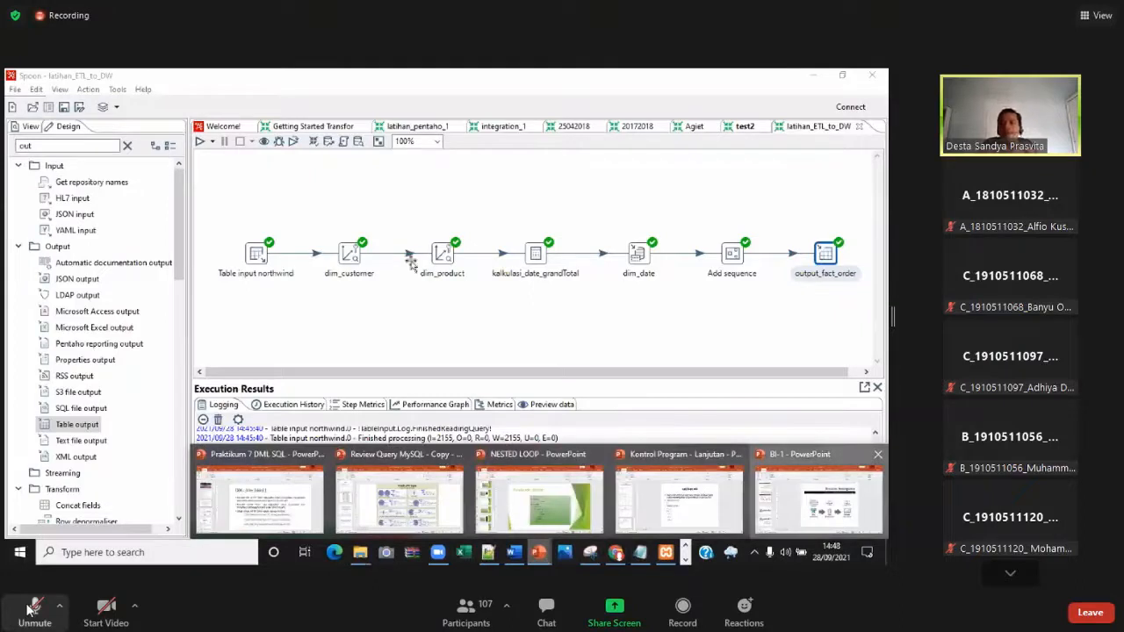